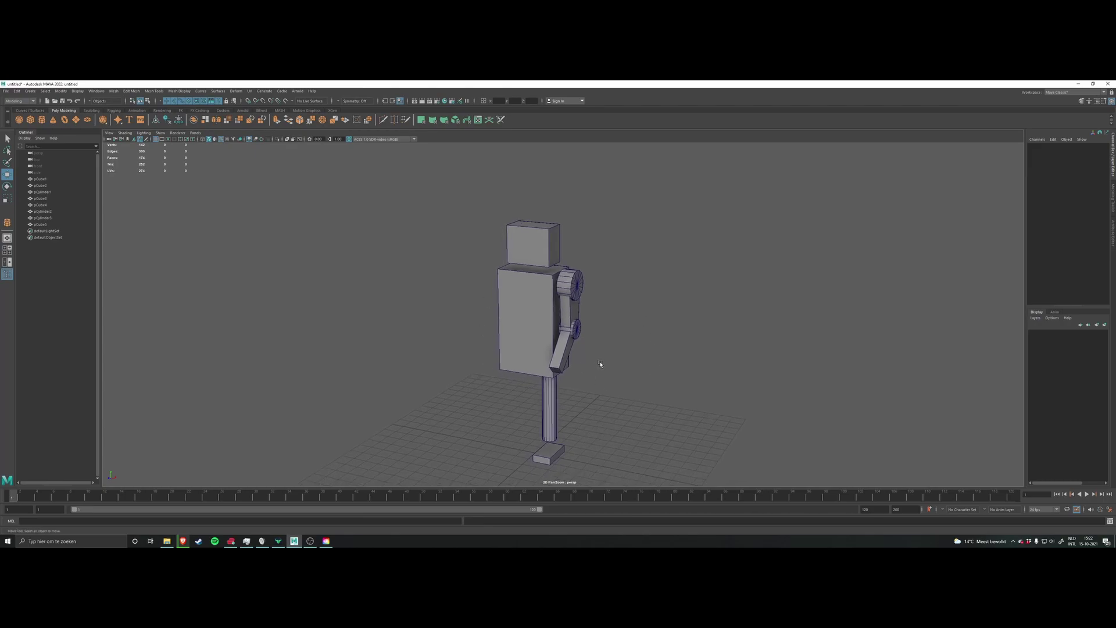
Step: Hide the large torso cube so the arm's shoulder and elbow cylinders are exposed
alt+drag(641, 337, 613, 324)
scroll(581, 319, up, 3)
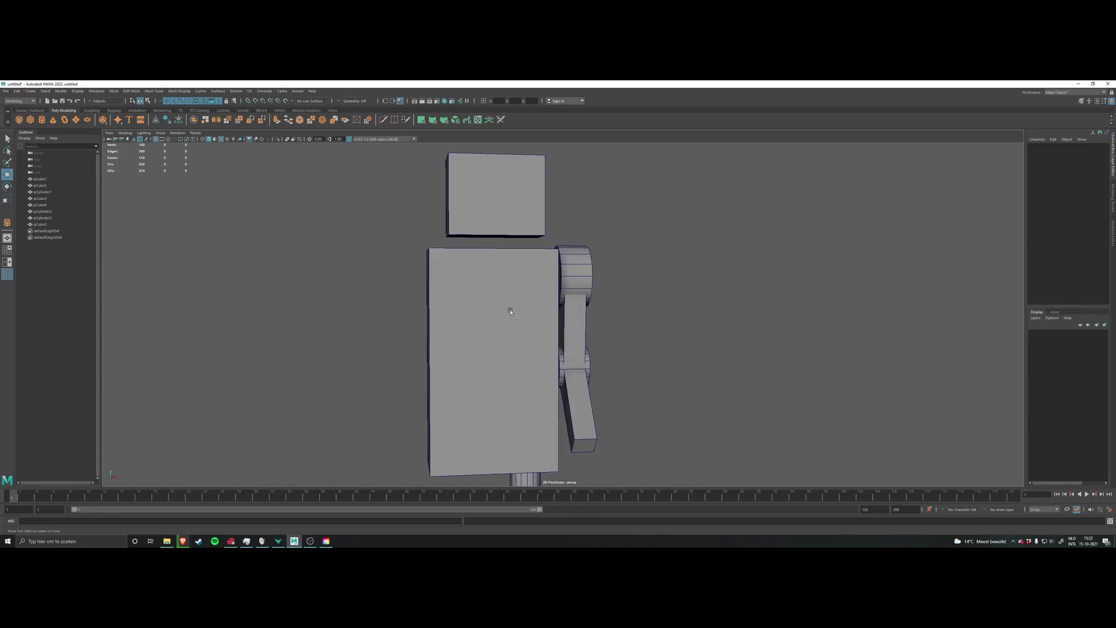
scroll(505, 322, down, 3)
click(505, 327)
alt+drag(637, 317, 640, 343)
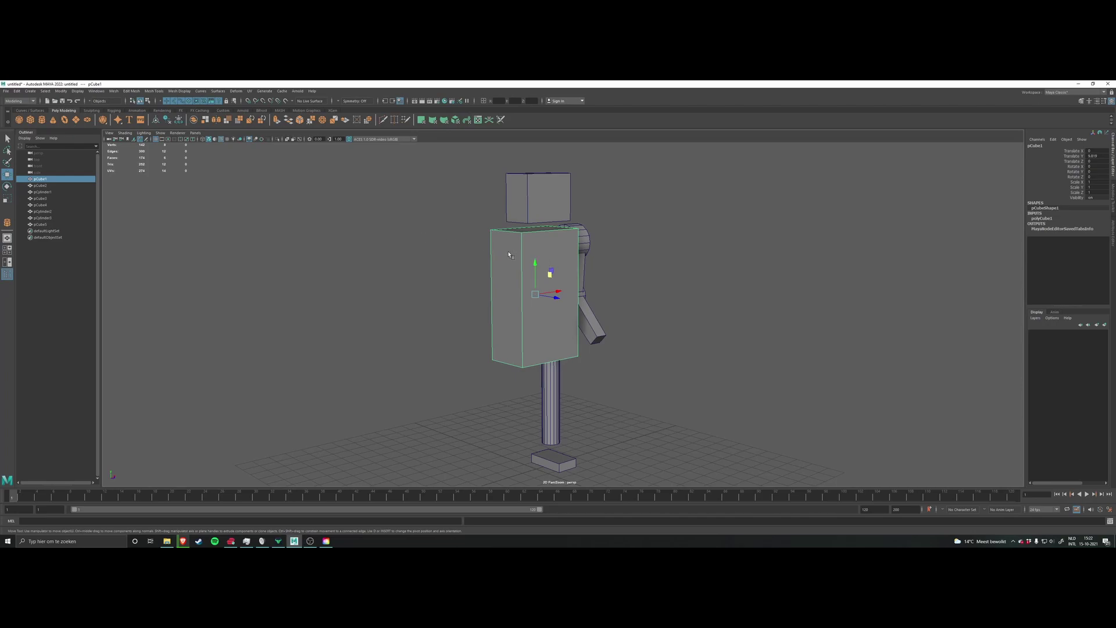
key(ctrl+h)
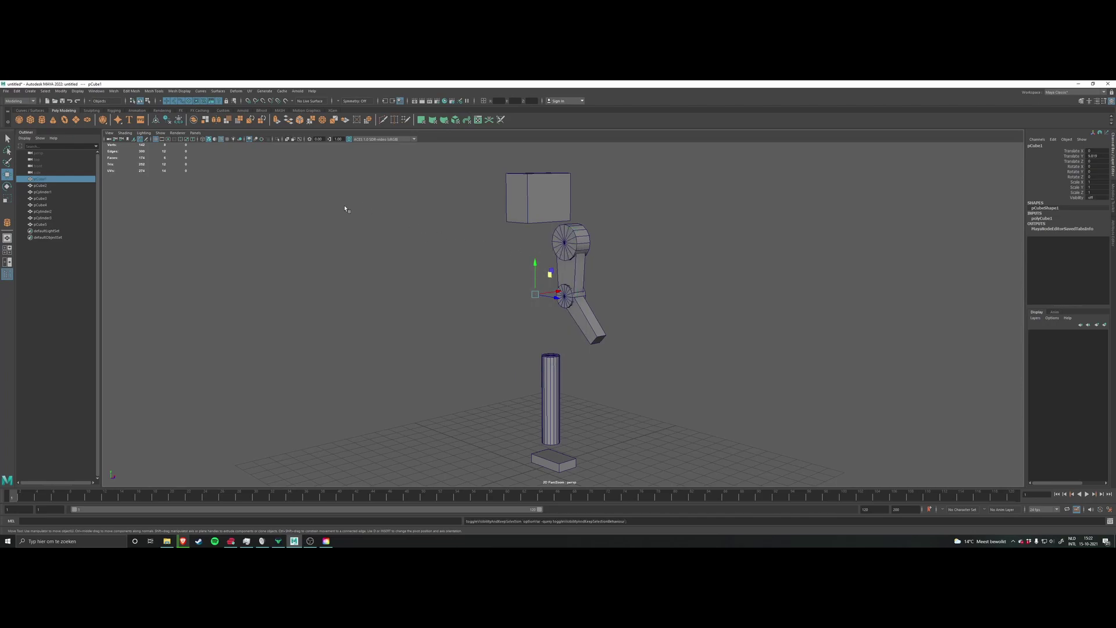
Step: Unhide the torso cube pCube1 from the outliner and hide it again
click(43, 185)
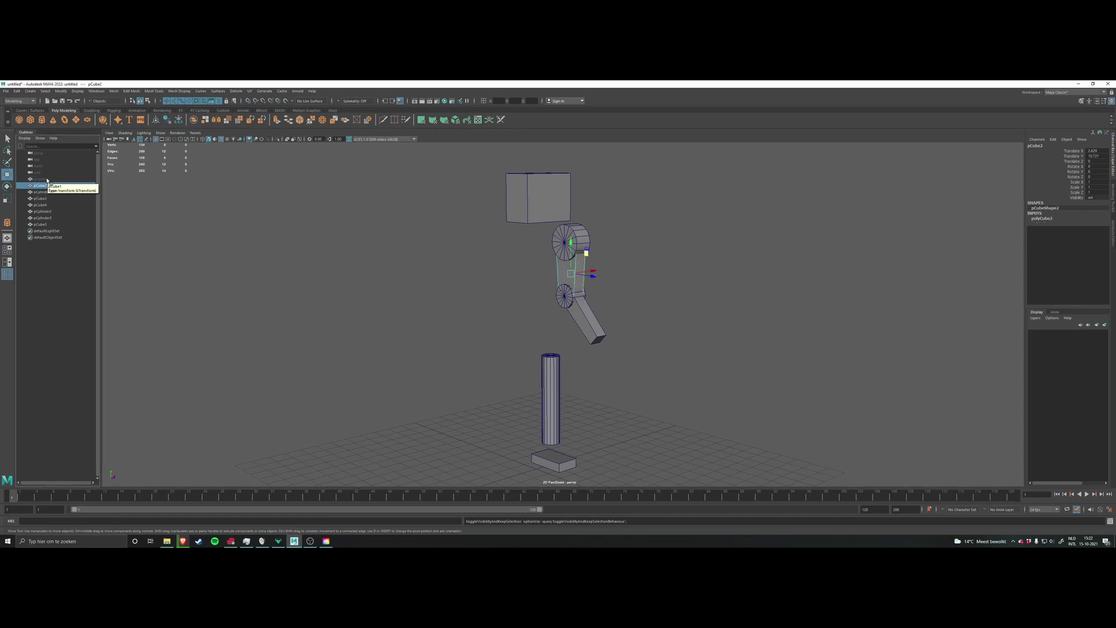
click(41, 179)
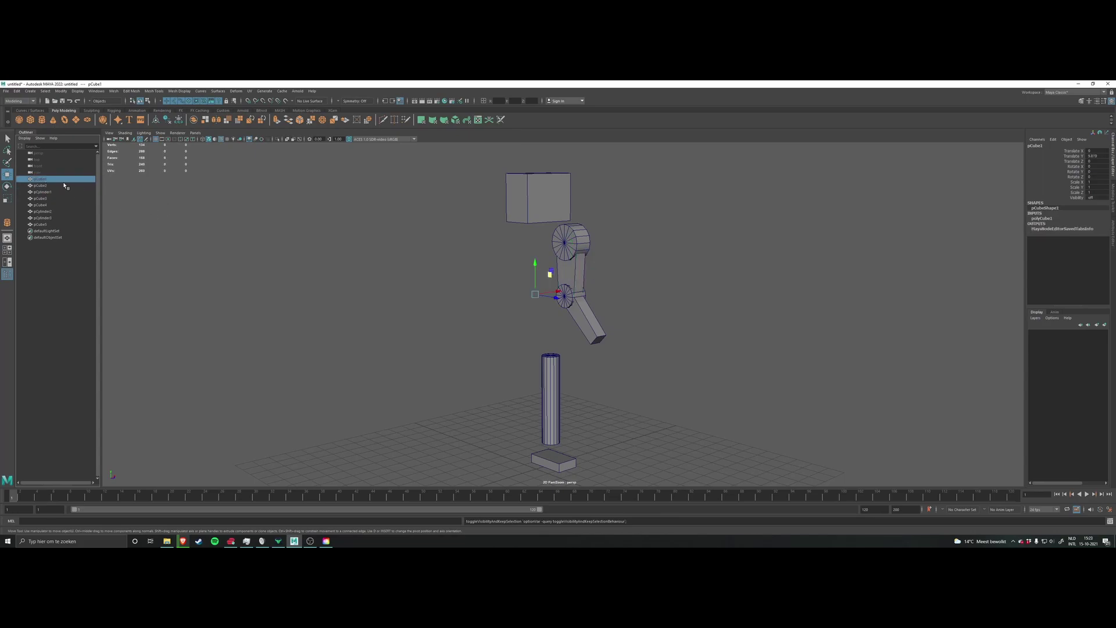
key(ctrl+h)
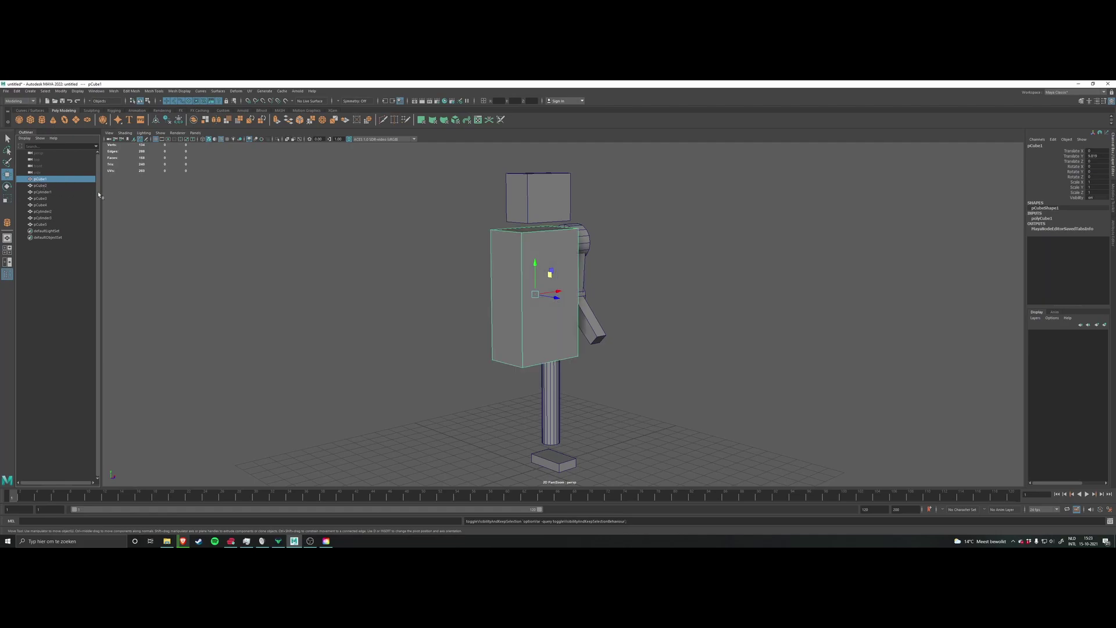
key(ctrl+h)
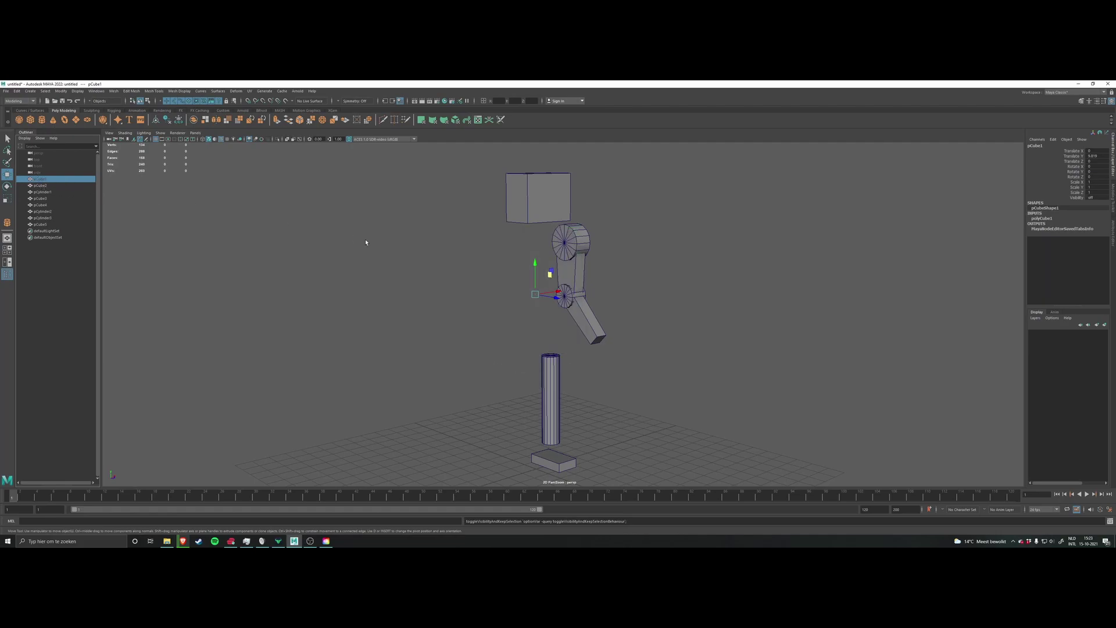
Step: Switch the shoulder cylinder to face component mode for editing its individual faces
scroll(577, 235, up, 2)
click(575, 224)
scroll(580, 262, up, 5)
alt+drag(582, 276, 525, 287)
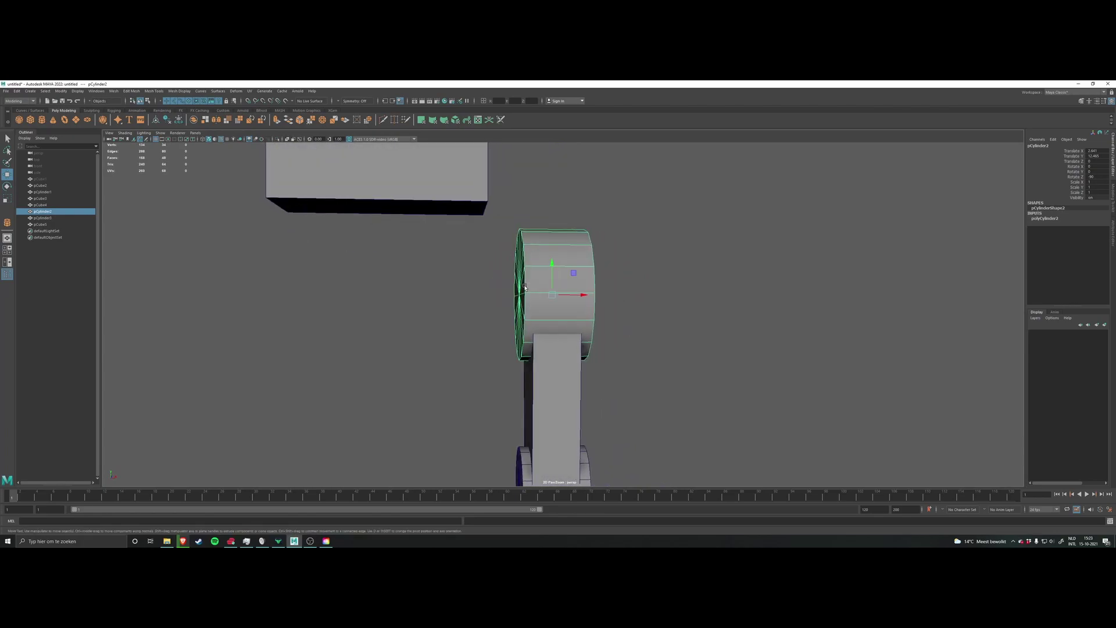
alt+drag(446, 296, 556, 282)
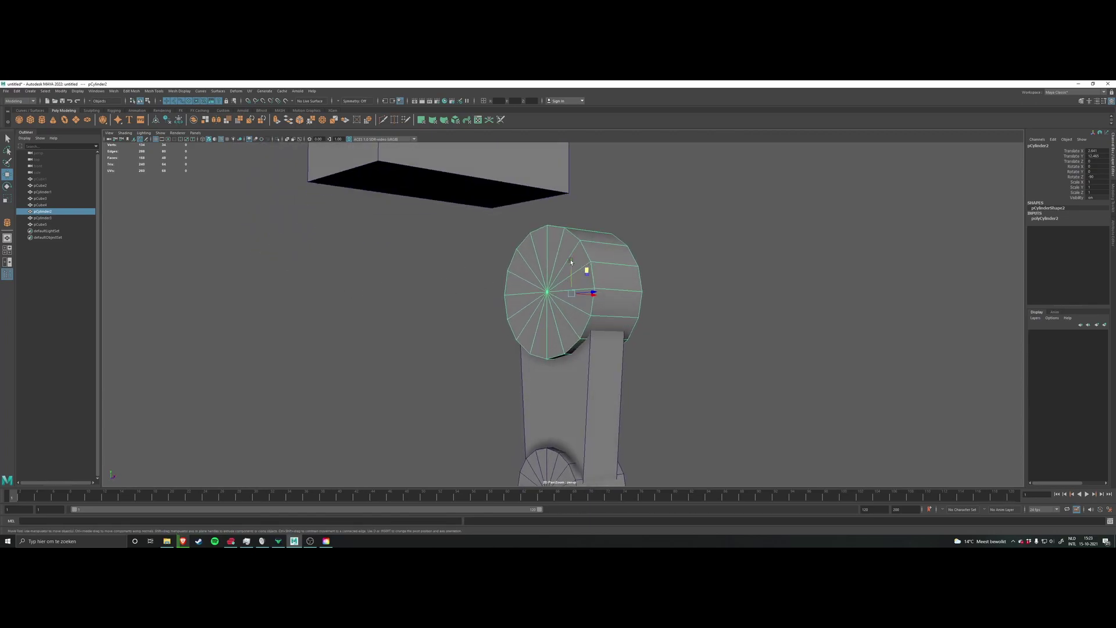
alt+drag(612, 244, 556, 256)
right_drag(556, 256, 556, 269)
alt+drag(557, 269, 528, 274)
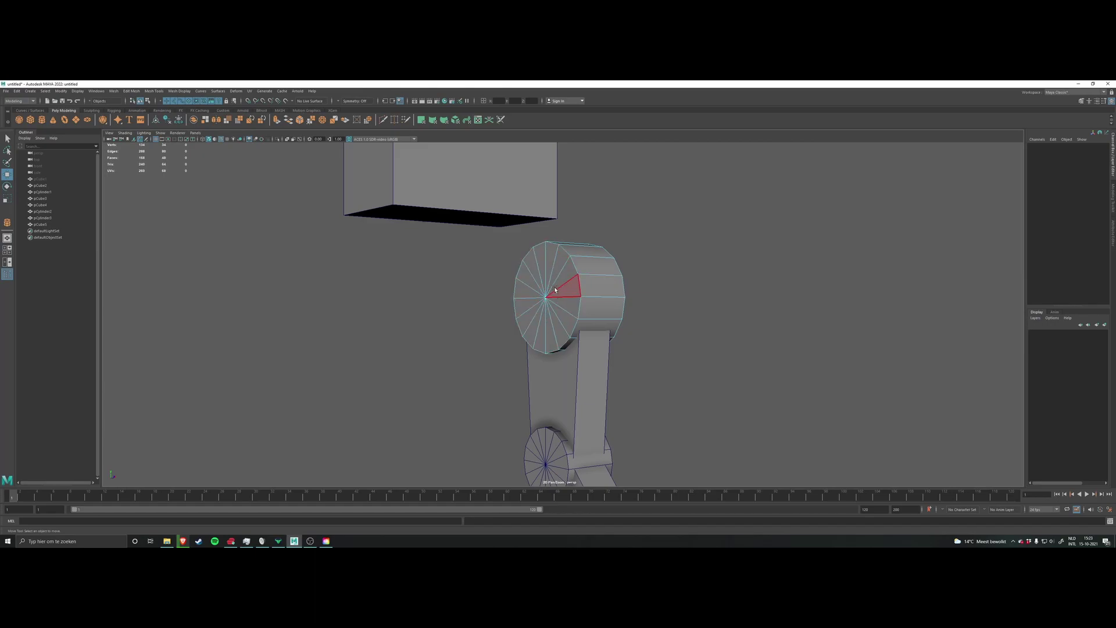
alt+drag(556, 290, 652, 262)
right_click(652, 264)
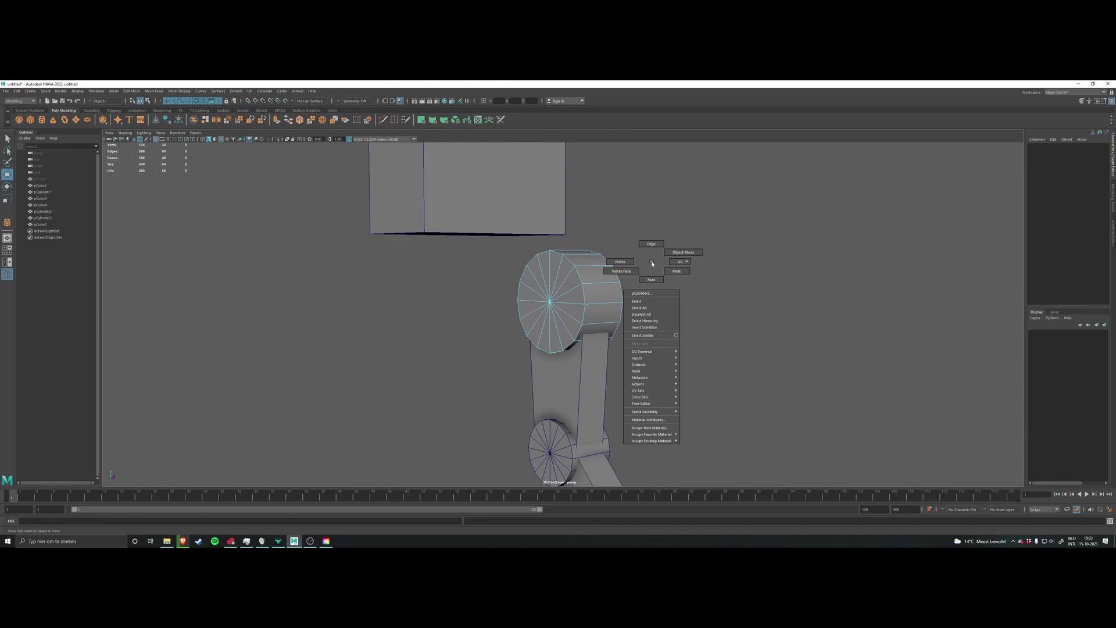
right_drag(651, 262, 652, 290)
Step: Select only the cap faces on the torso-facing end of the shoulder cylinder, leaving out its side faces
alt+drag(652, 290, 618, 286)
drag(490, 207, 609, 364)
key(w)
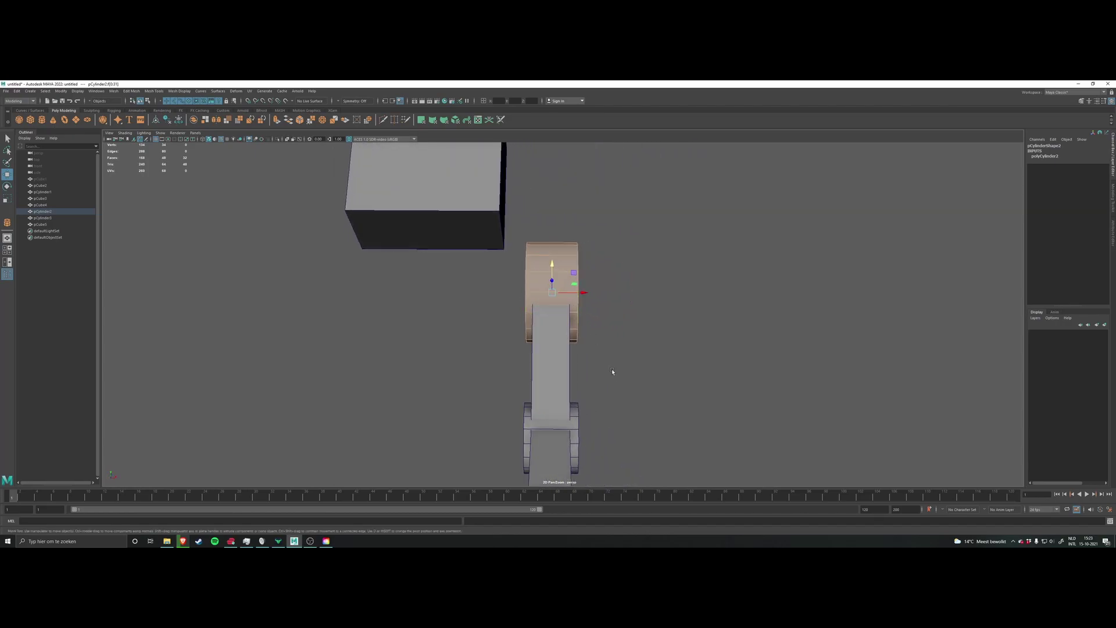
alt+drag(553, 220, 583, 267)
key(ctrl+z)
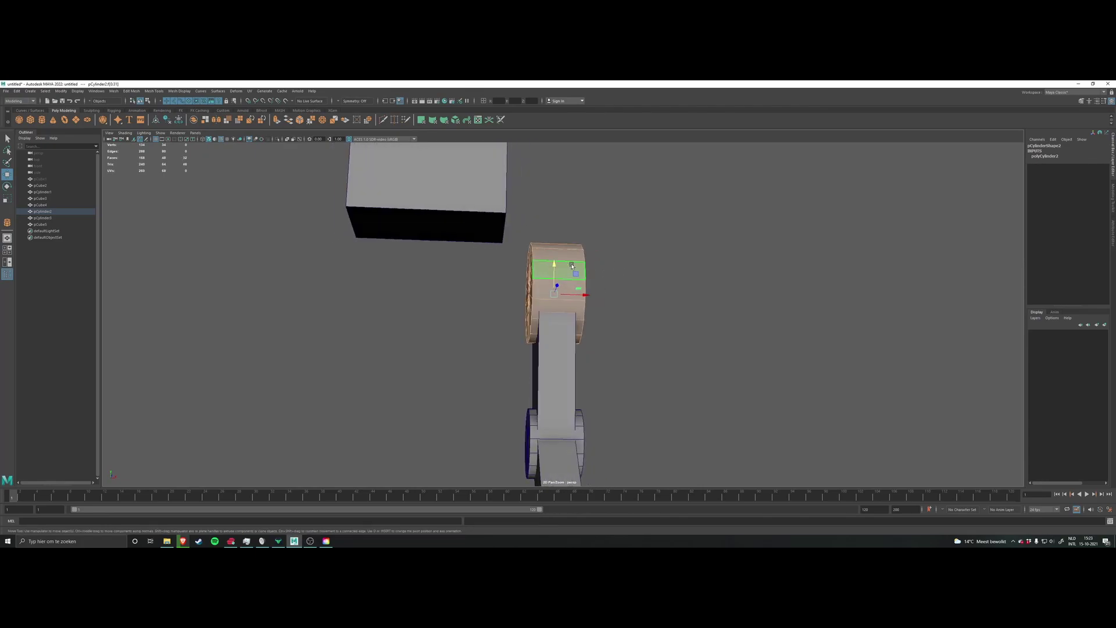
drag(501, 204, 602, 334)
ctrl+drag(635, 385, 552, 206)
alt+drag(619, 261, 670, 269)
scroll(633, 279, up, 5)
scroll(620, 280, up, 2)
scroll(620, 280, down, 3)
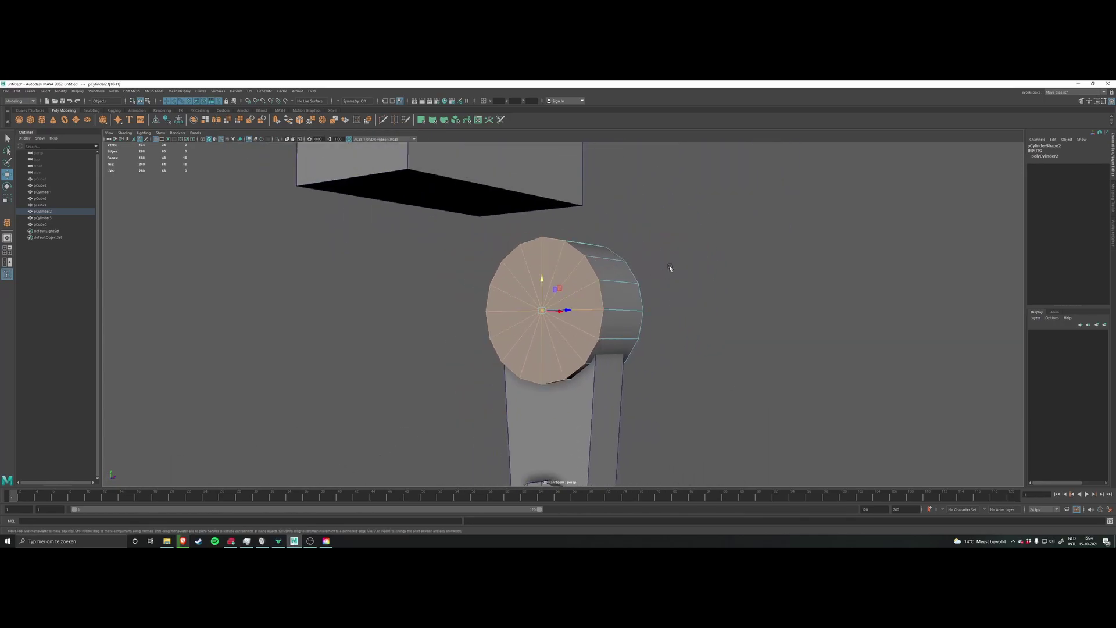
Step: Apply Extrude Face to the selected shoulder cap faces and move the extrude settings box closer to the model
shift+right_click(579, 304)
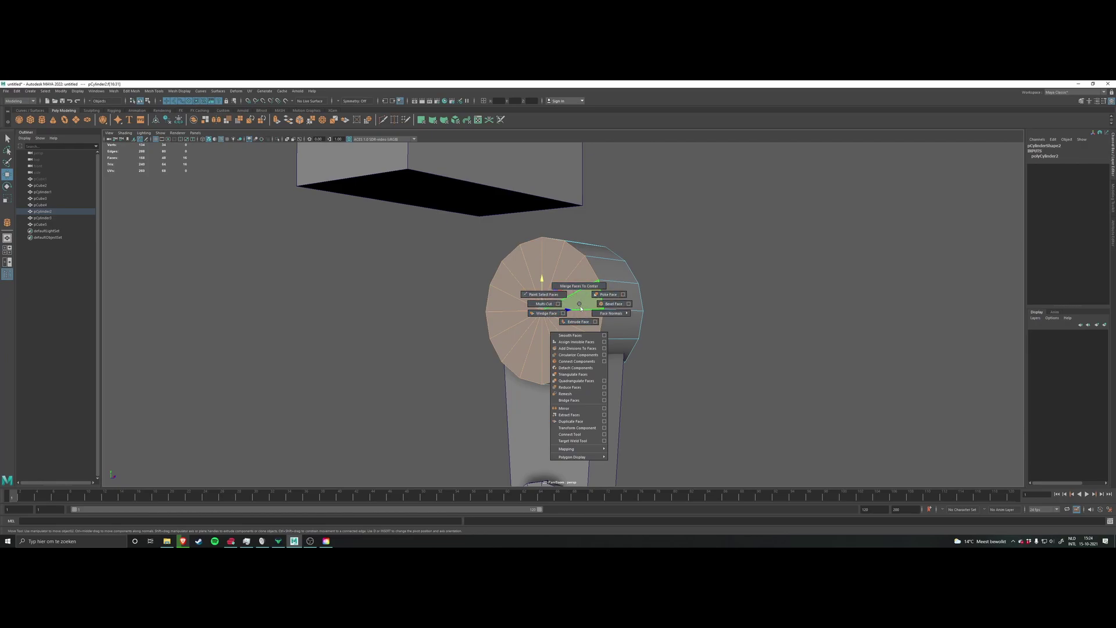
click(578, 323)
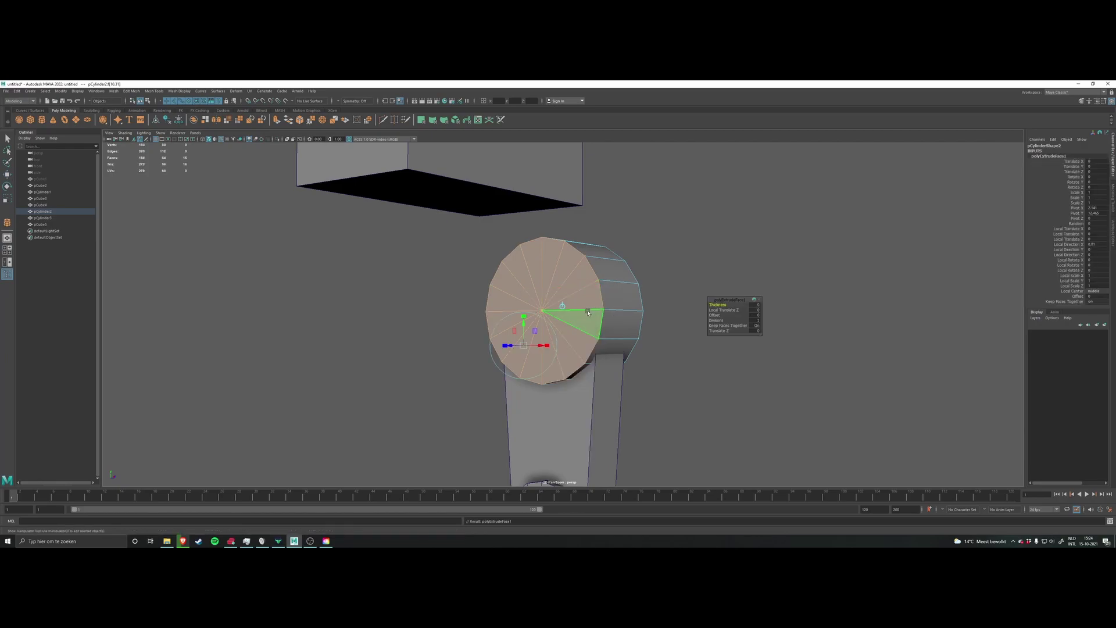
mouse_move(628, 349)
alt+mouse_down()
mouse_move(650, 343)
mouse_move(639, 344)
alt+mouse_up()
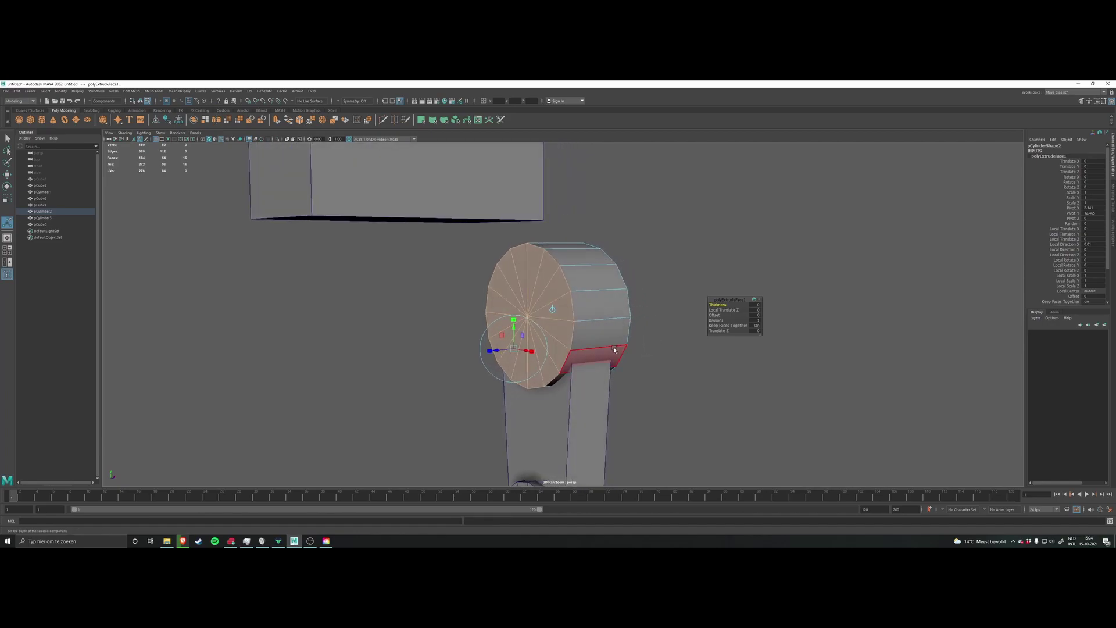
drag(728, 301, 700, 300)
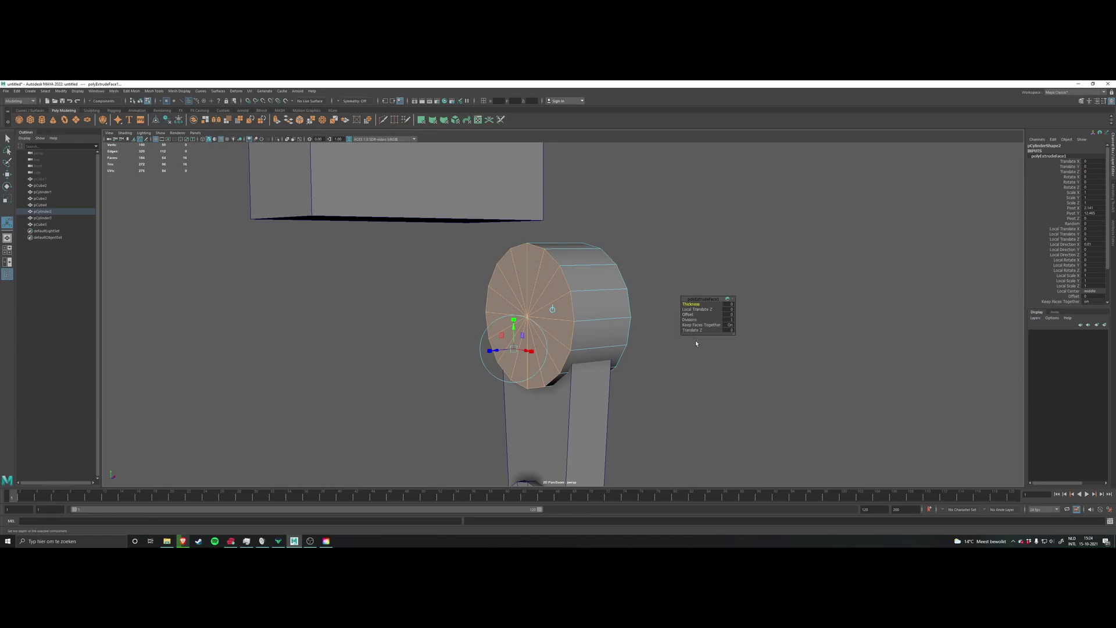
mouse_move(723, 363)
alt+mouse_down()
mouse_move(720, 381)
mouse_move(709, 378)
alt+mouse_up()
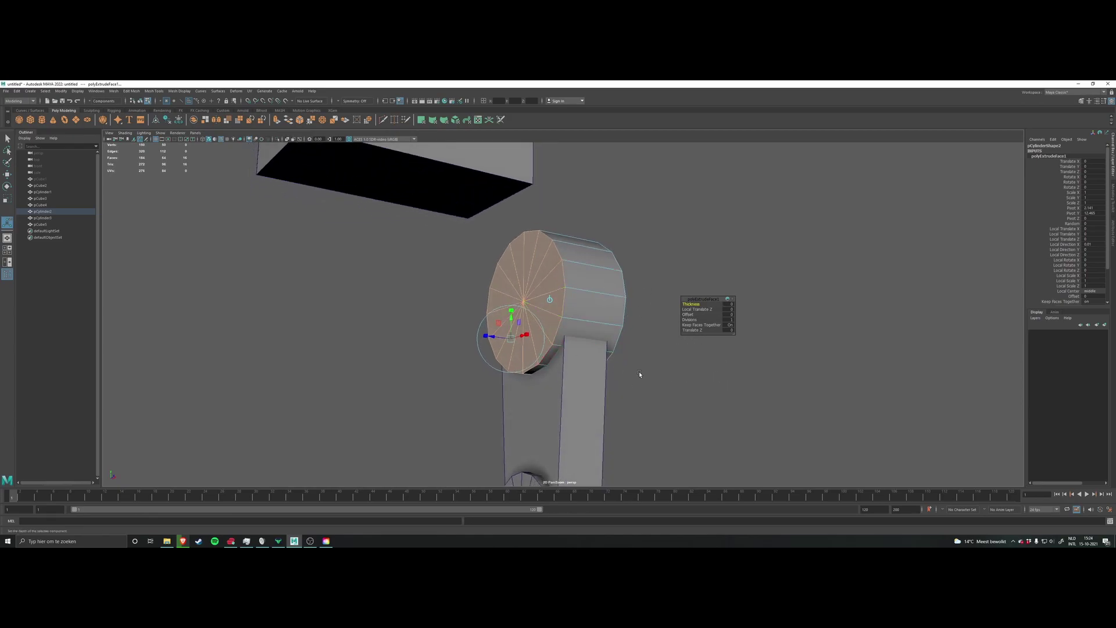
mouse_move(618, 352)
alt+mouse_down()
mouse_move(640, 322)
mouse_move(610, 348)
alt+mouse_up()
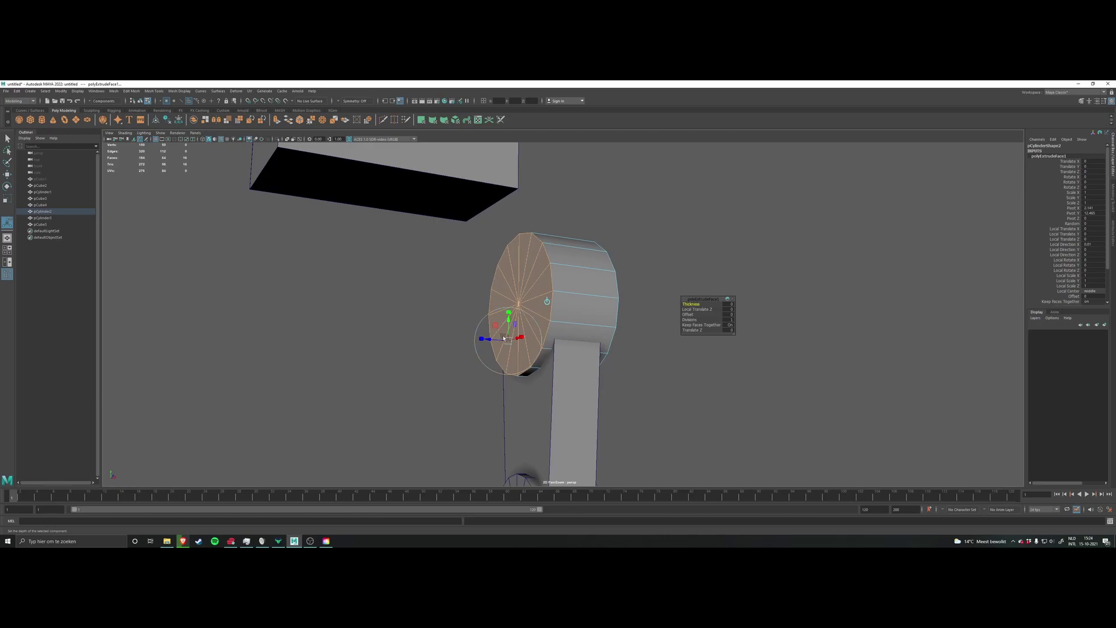
mouse_move(512, 341)
alt+mouse_down()
mouse_move(549, 311)
mouse_move(567, 322)
mouse_move(497, 338)
alt+mouse_up()
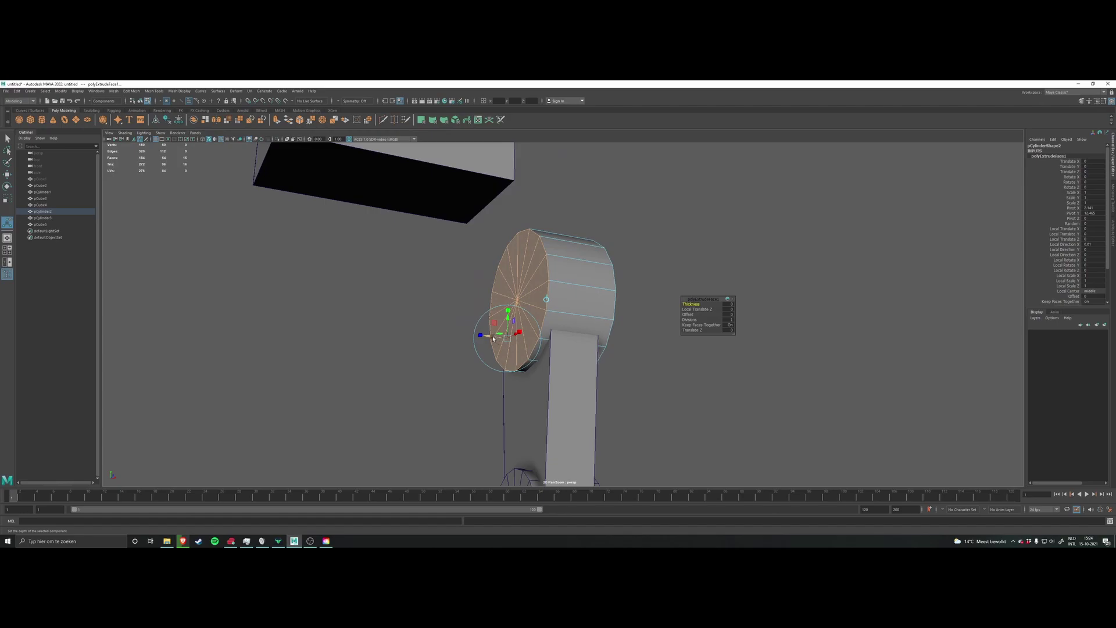
Step: Try pulling the extruded cap faces straight out toward the torso, and undo that move
drag(494, 339, 381, 337)
key(ctrl+z)
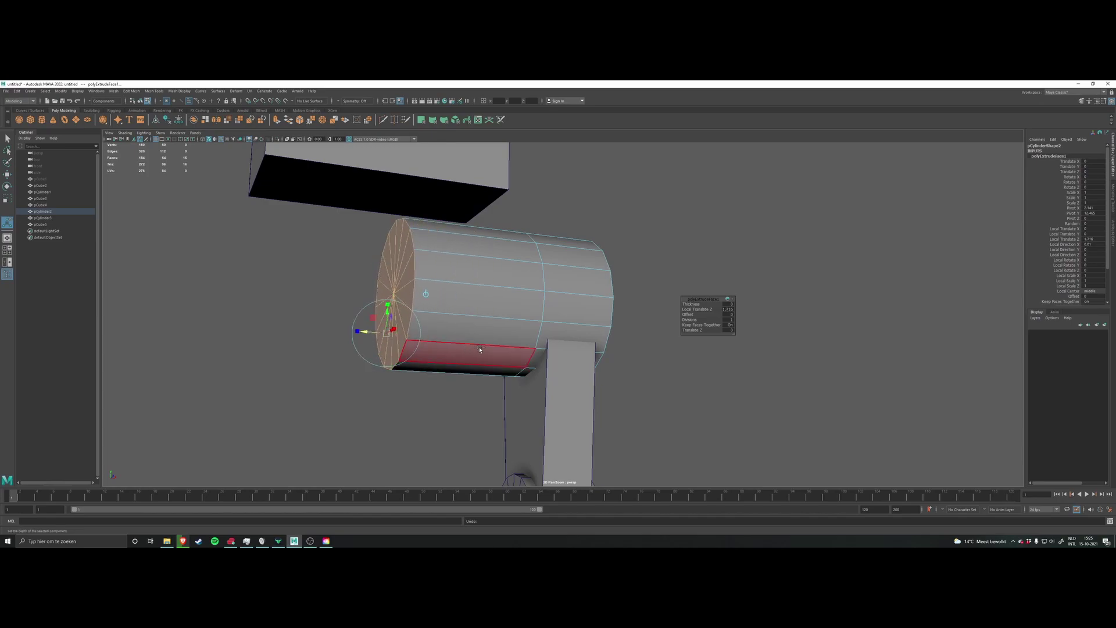
alt+drag(480, 349, 643, 347)
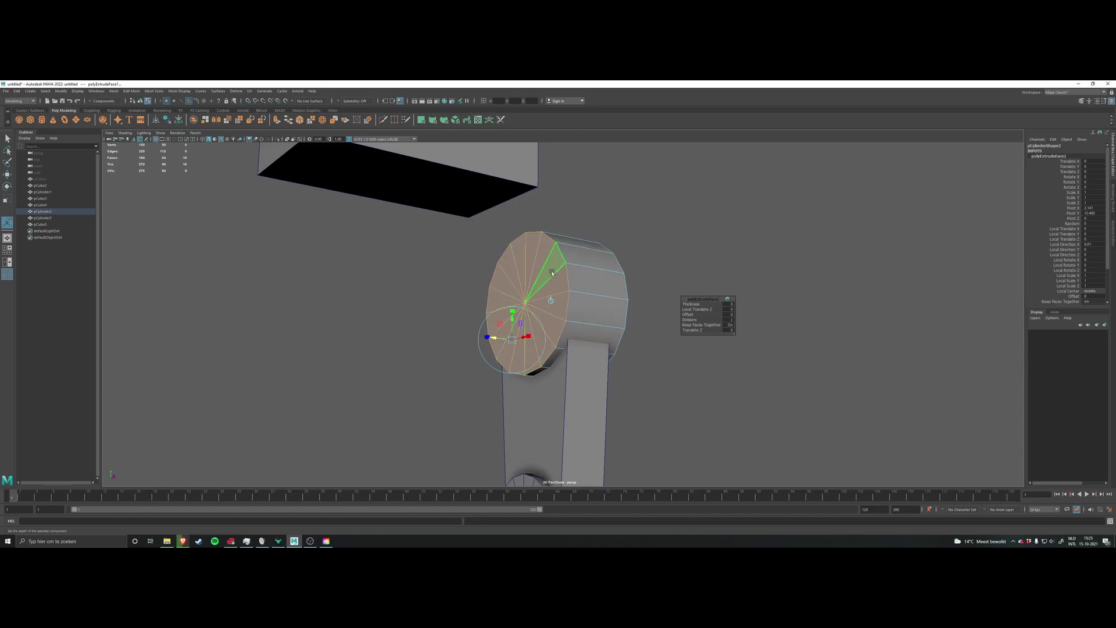
alt+drag(538, 314, 544, 288)
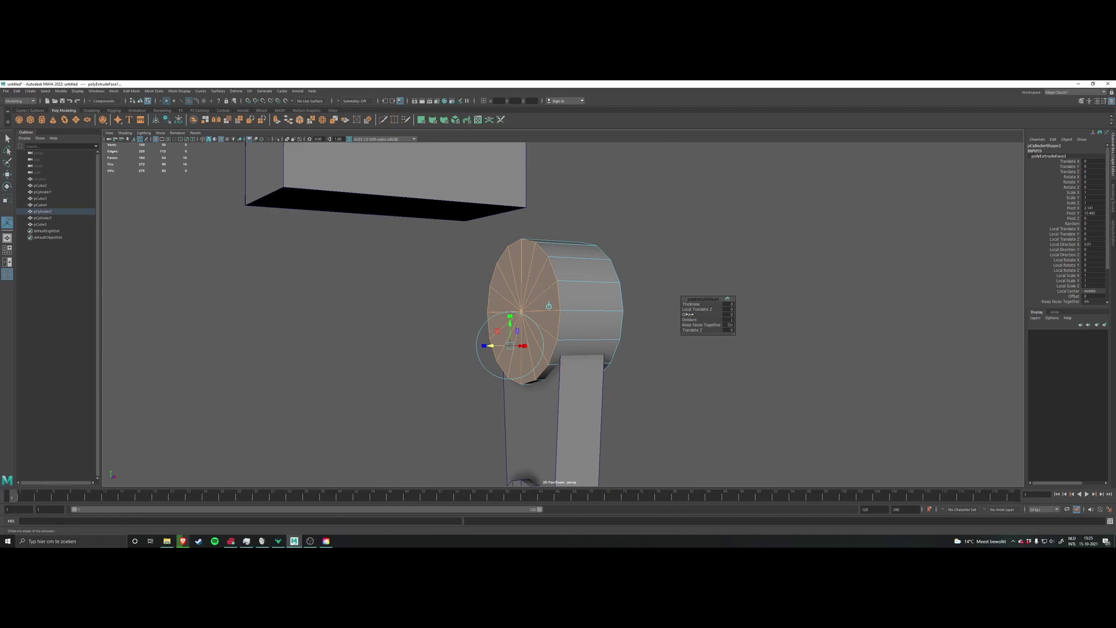
Step: Inset the extruded shoulder cap faces by setting the extrusion offset to 15
drag(688, 314, 730, 319)
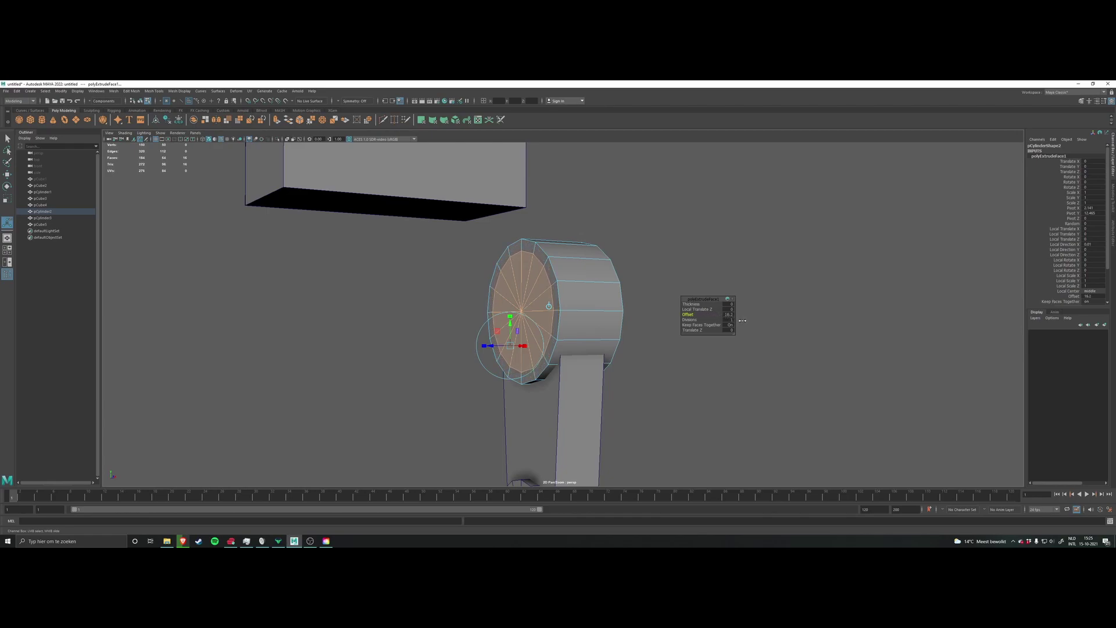
alt+drag(591, 312, 569, 311)
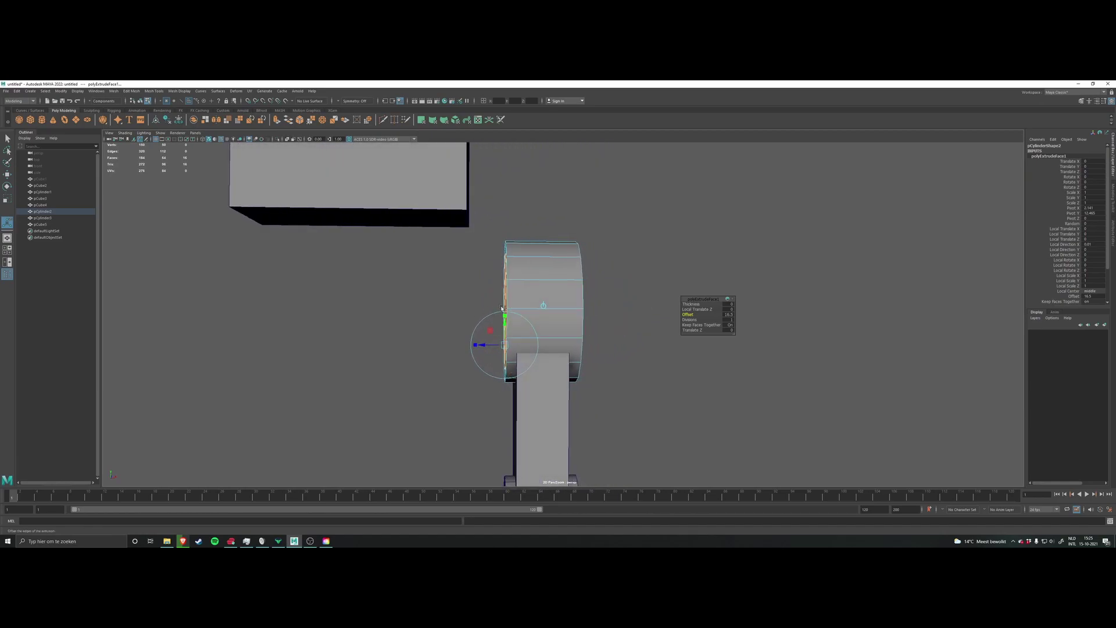
alt+drag(482, 306, 550, 237)
scroll(525, 310, up, 2)
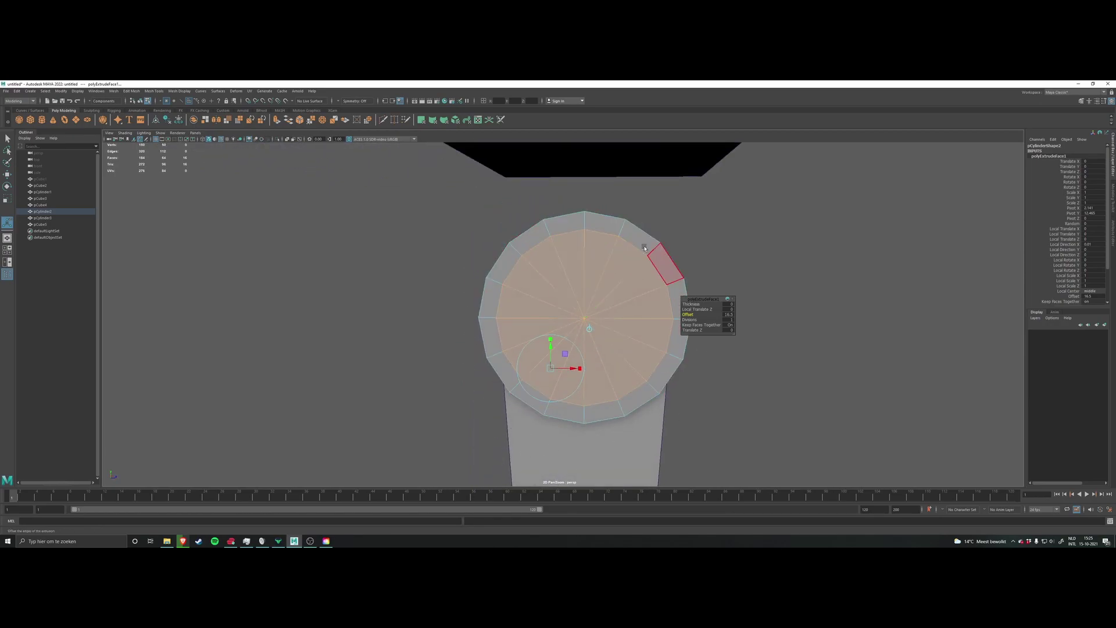
alt+drag(573, 274, 553, 287)
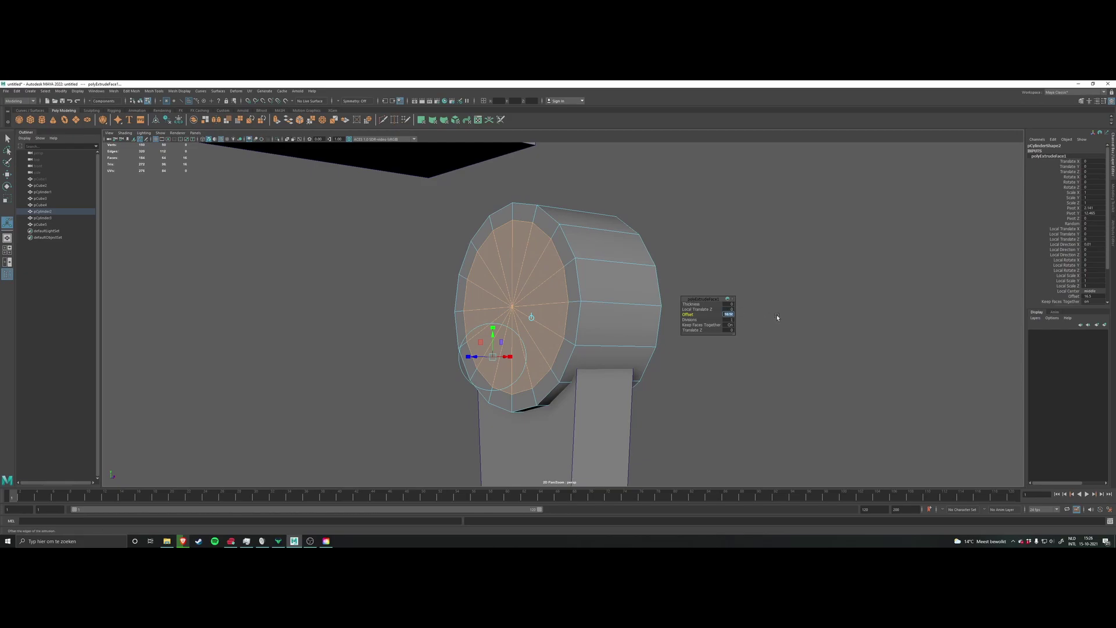
key(Return)
alt+drag(638, 277, 673, 260)
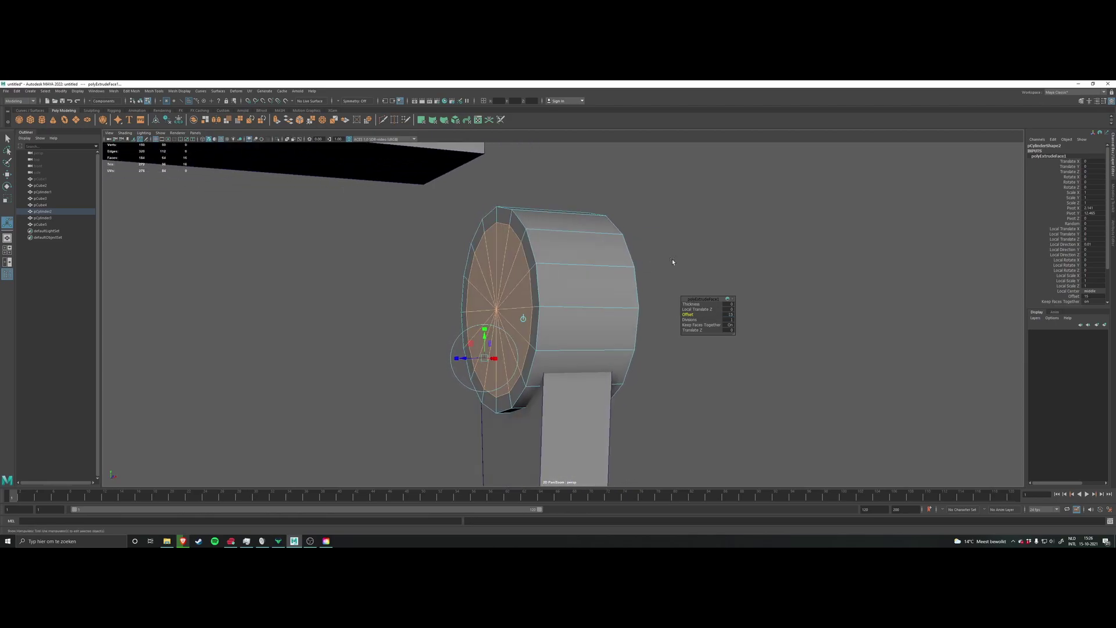
scroll(553, 298, down, 2)
alt+drag(553, 298, 578, 305)
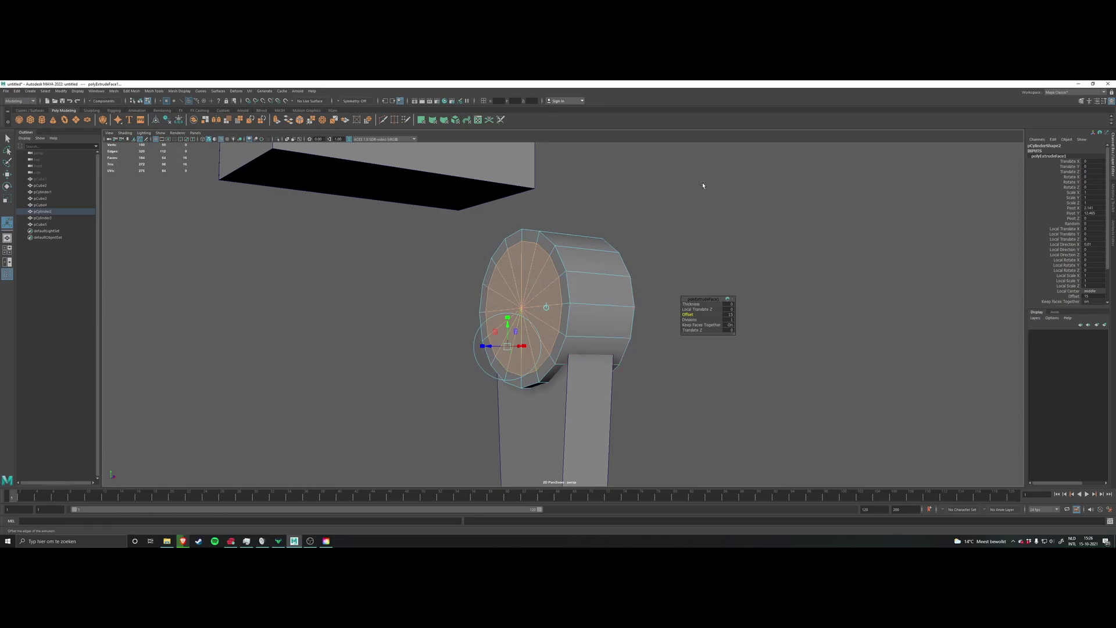
Step: Deselect the inset cap faces and undo the deselection to restore them for further editing
click(689, 203)
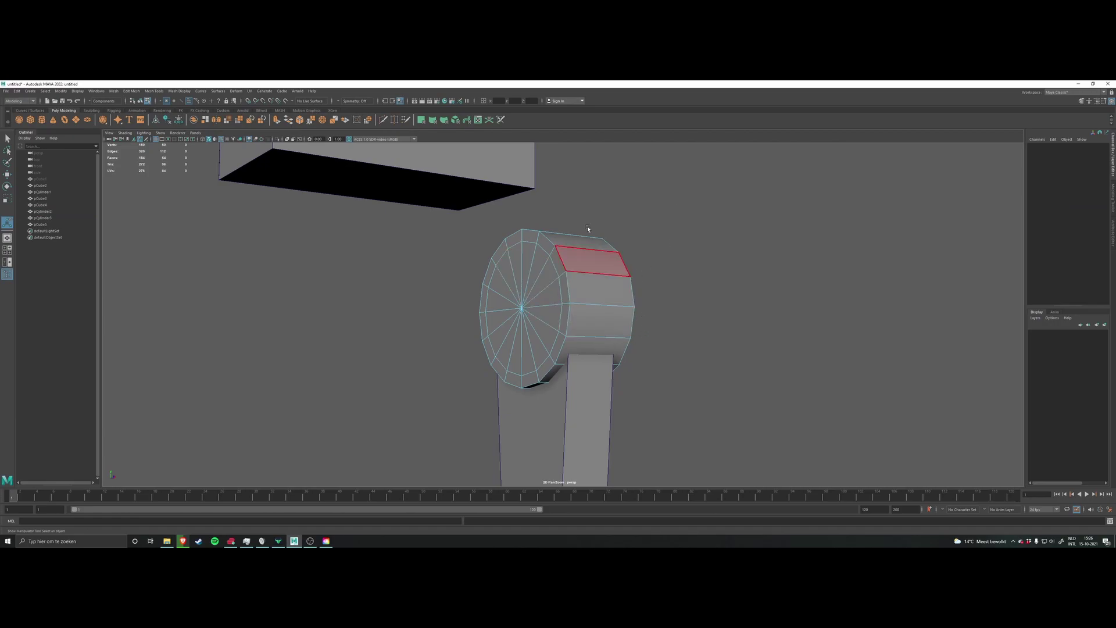
mouse_move(722, 287)
alt+mouse_down()
mouse_move(683, 291)
mouse_move(733, 289)
alt+mouse_up()
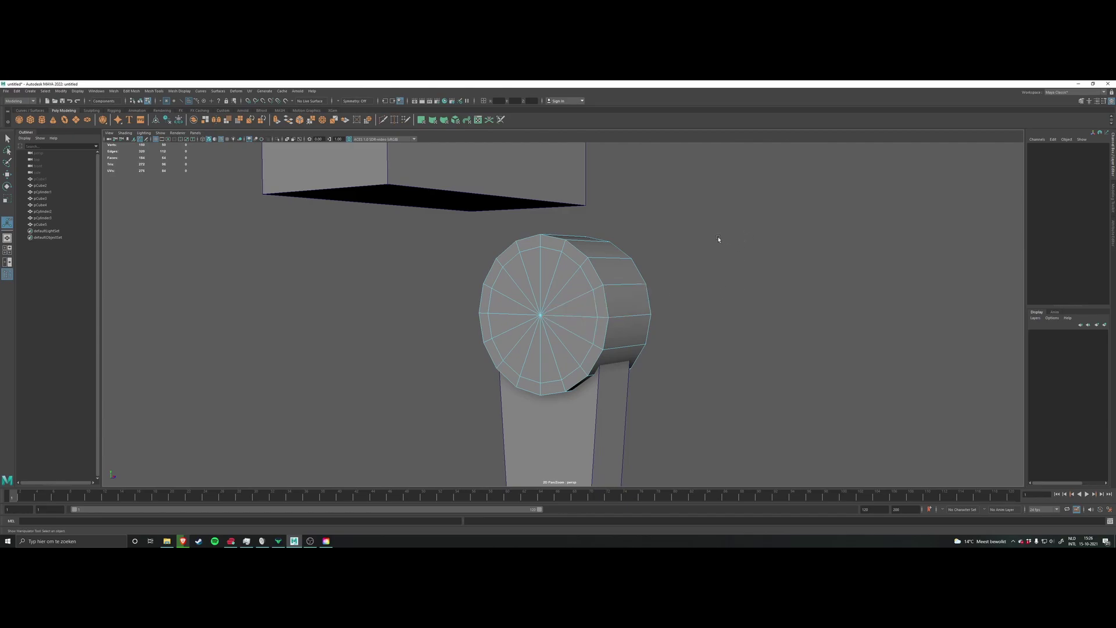
key(ctrl+z)
alt+drag(730, 257, 722, 254)
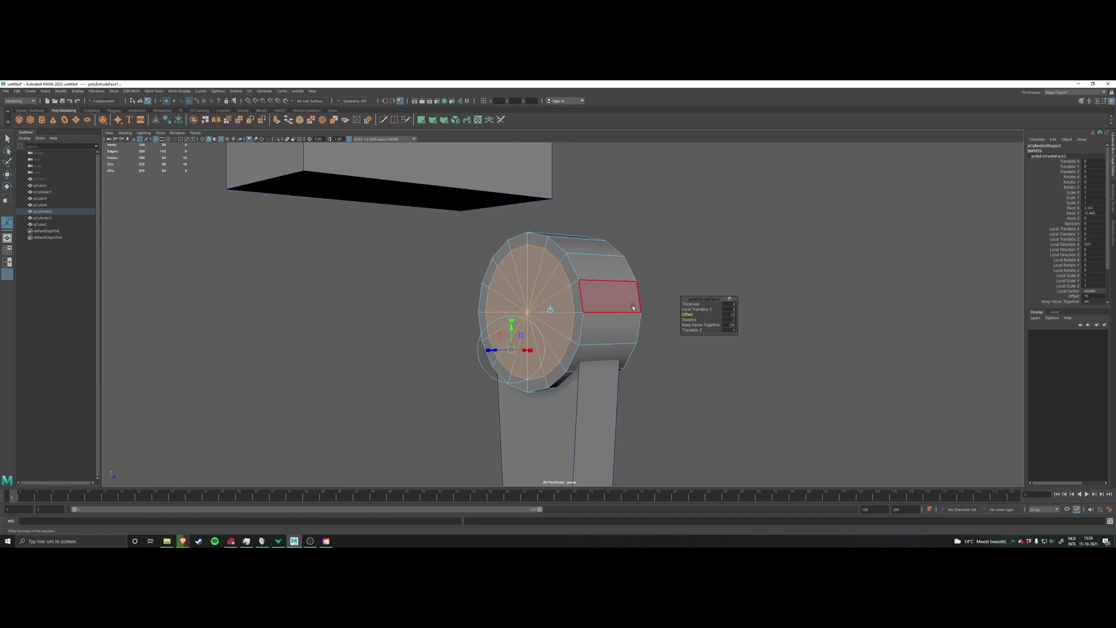
Step: Extrude the inset shoulder cap faces again, pull them outward toward the torso as a connecting stub, and deselect them
key(ctrl+e)
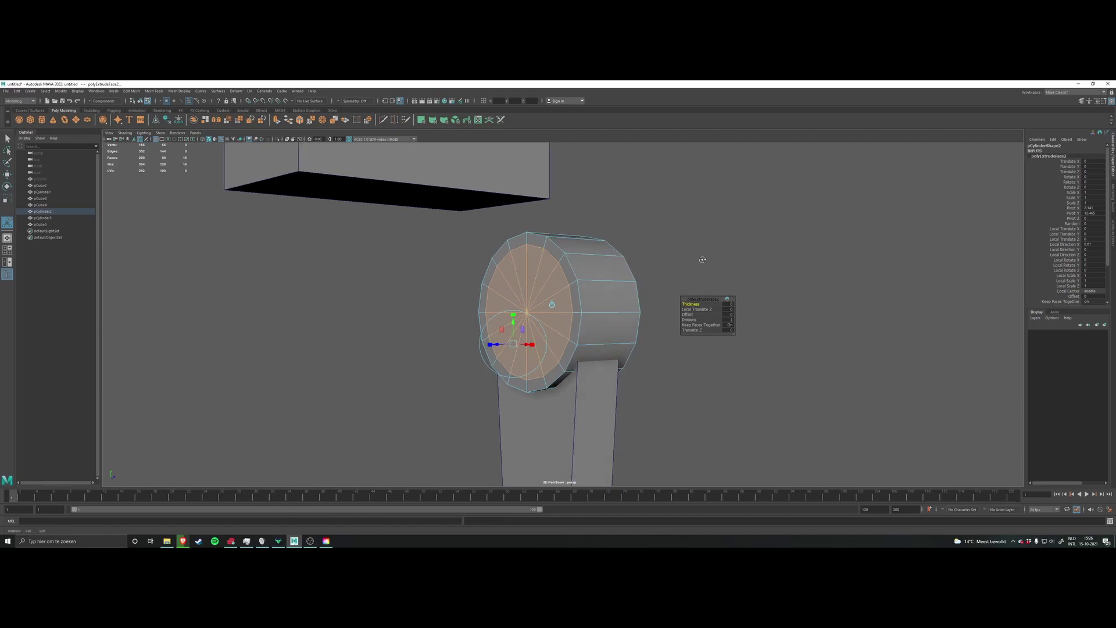
alt+drag(704, 260, 669, 276)
alt+drag(560, 364, 507, 365)
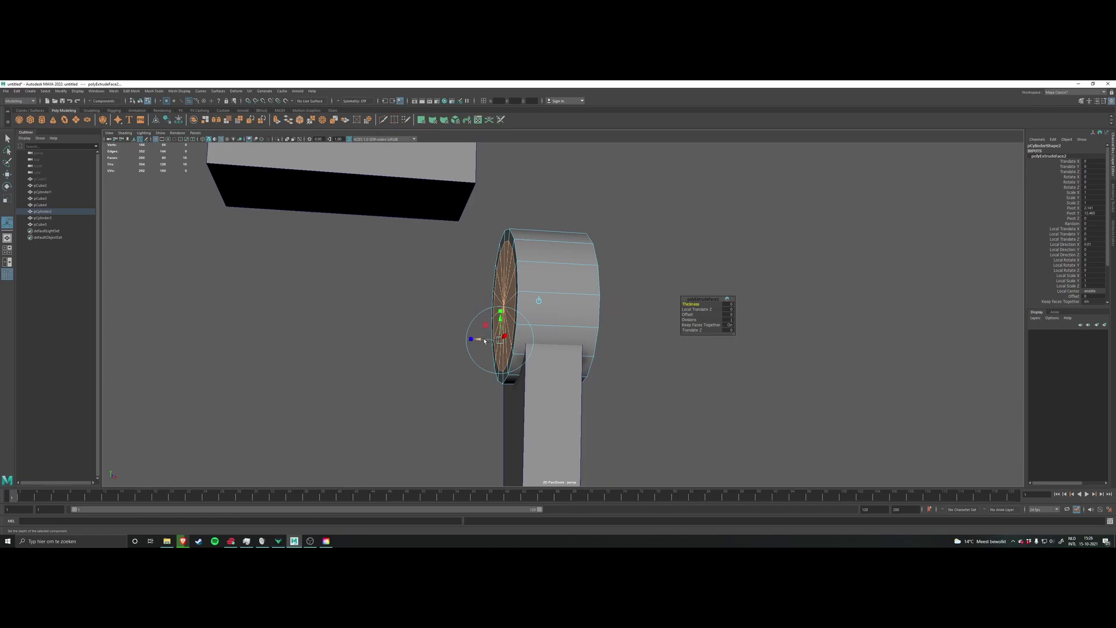
drag(485, 341, 450, 332)
alt+drag(451, 332, 496, 251)
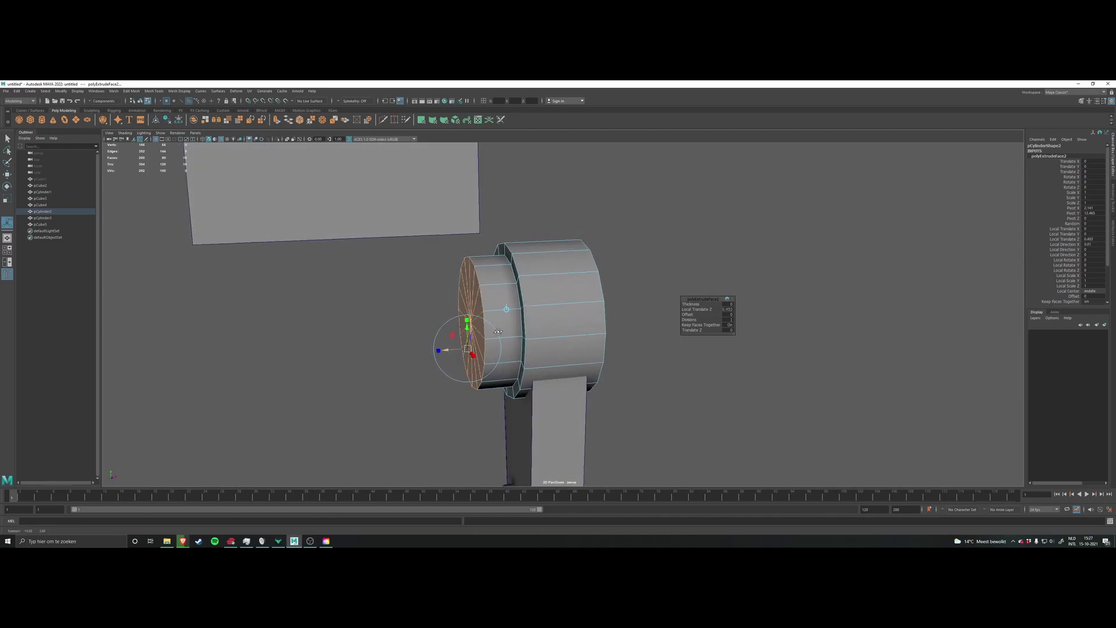
alt+drag(499, 378, 342, 314)
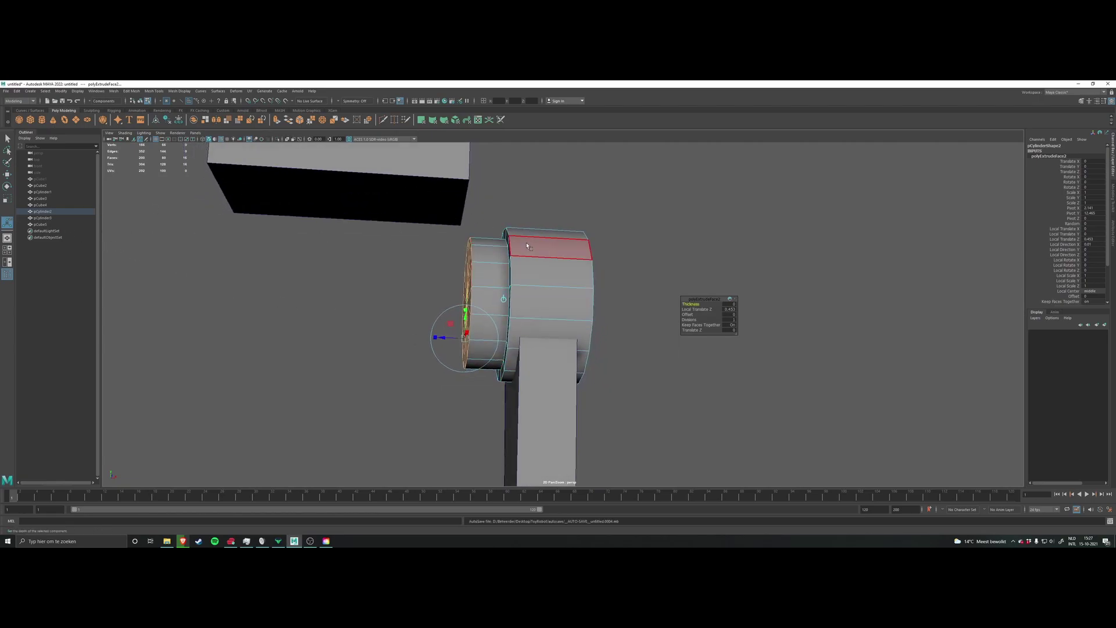
alt+drag(548, 255, 602, 262)
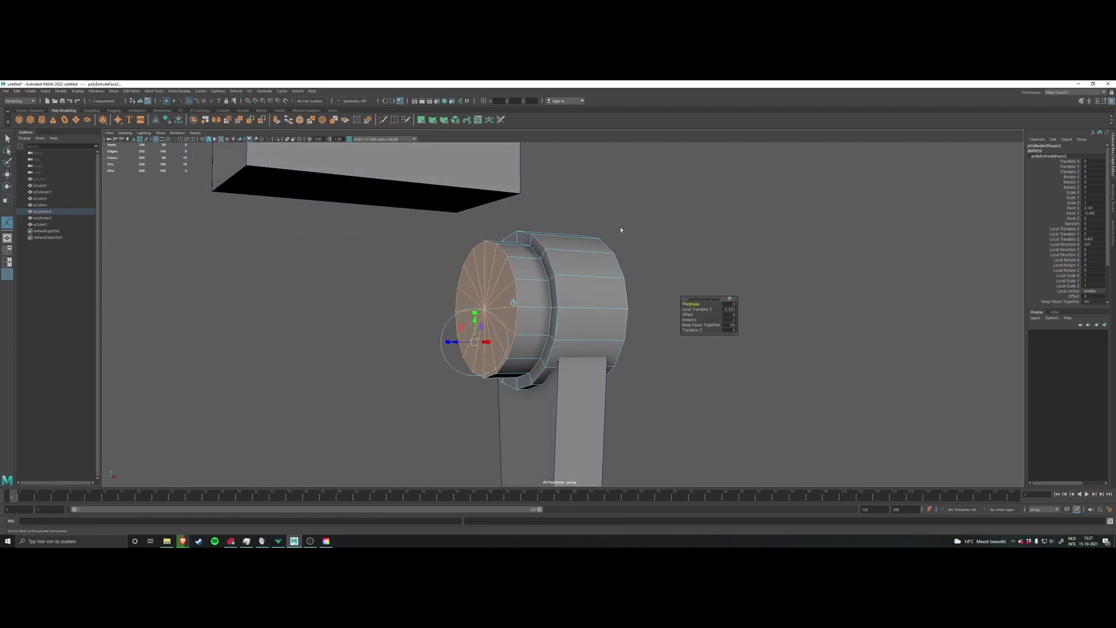
click(832, 216)
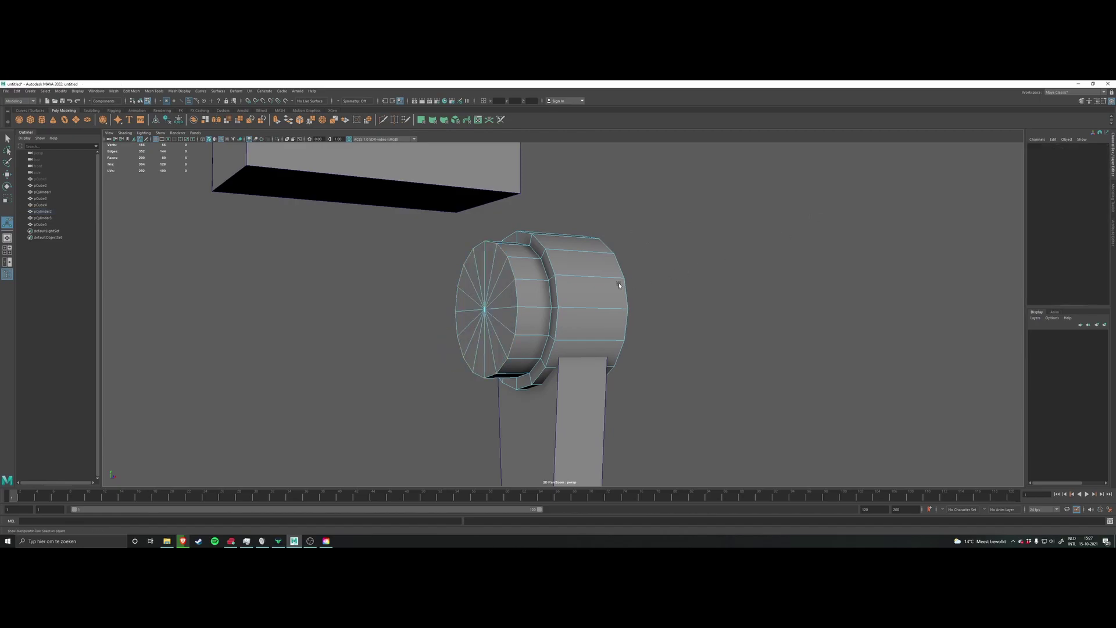
Step: Unhide the torso block pCube1 beside the shoulder joint
click(41, 179)
key(h)
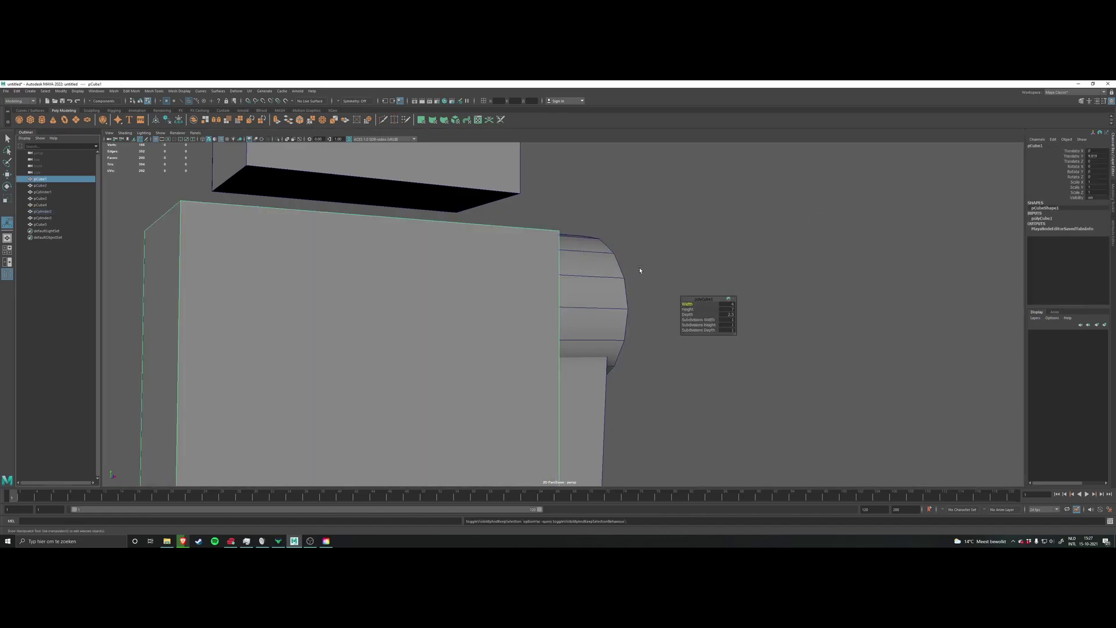
scroll(639, 265, down, 2)
alt+drag(636, 259, 538, 292)
Step: Return the shoulder cylinder to object mode and lower it slightly against the side of the torso
click(609, 258)
click(540, 291)
key(w)
right_drag(655, 264, 615, 272)
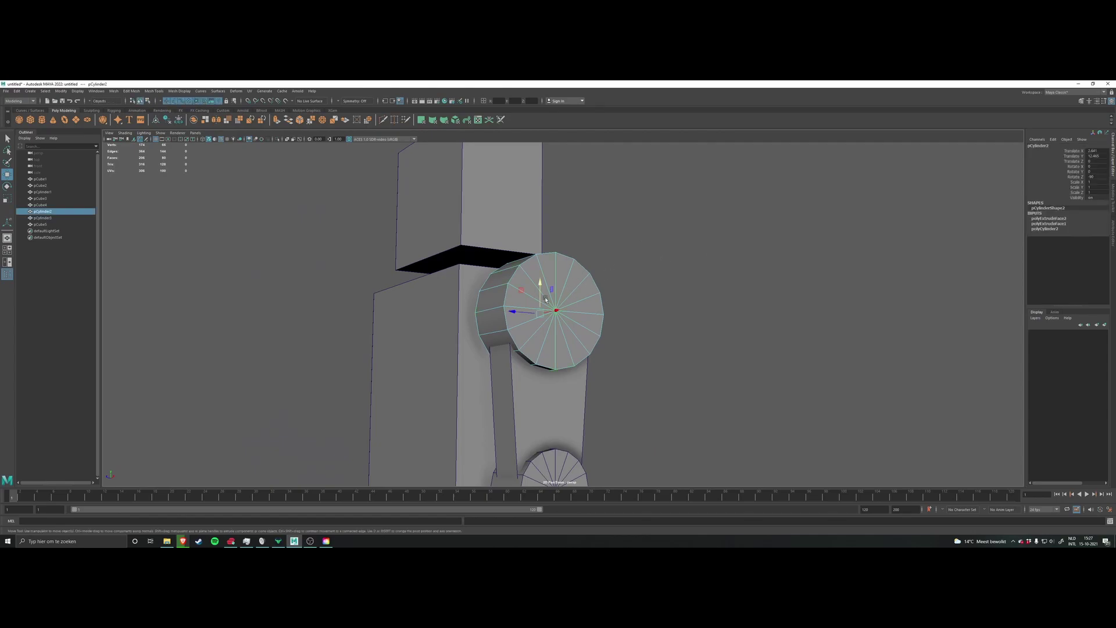
alt+drag(539, 291, 560, 272)
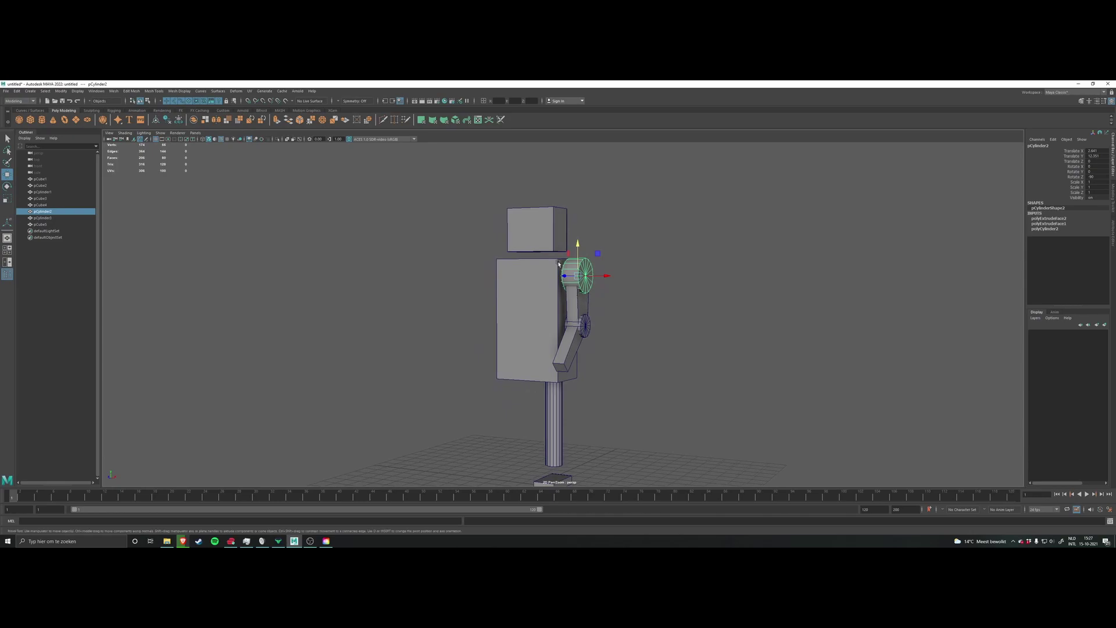
alt+drag(456, 244, 407, 256)
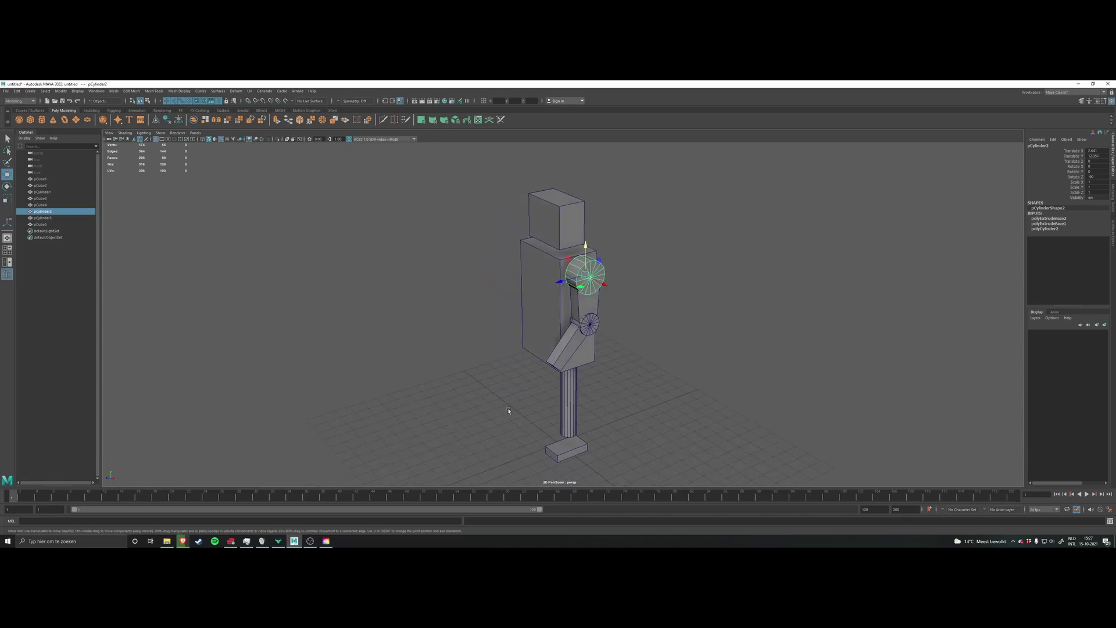
Step: Duplicate the leg cylinder and move the copy up between the head and torso as a neck
alt+middle_drag(504, 348, 503, 340)
click(562, 400)
alt+drag(562, 400, 531, 400)
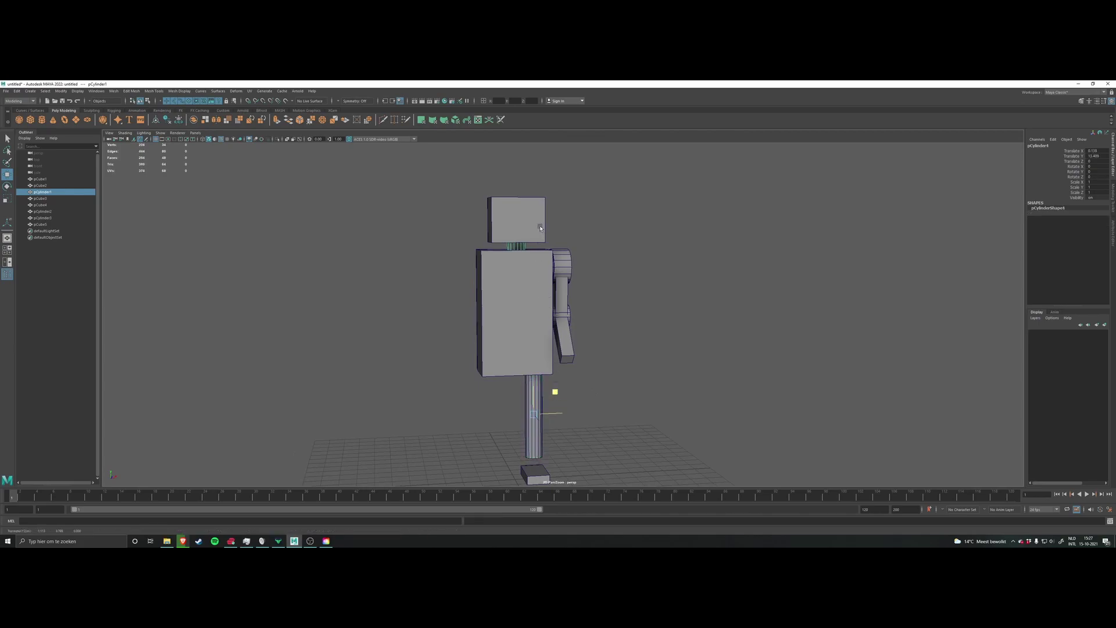
key(f)
Step: Scale the neck cylinder down vertically and raise it to fit the gap between the torso and head
key(r)
drag(478, 298, 480, 327)
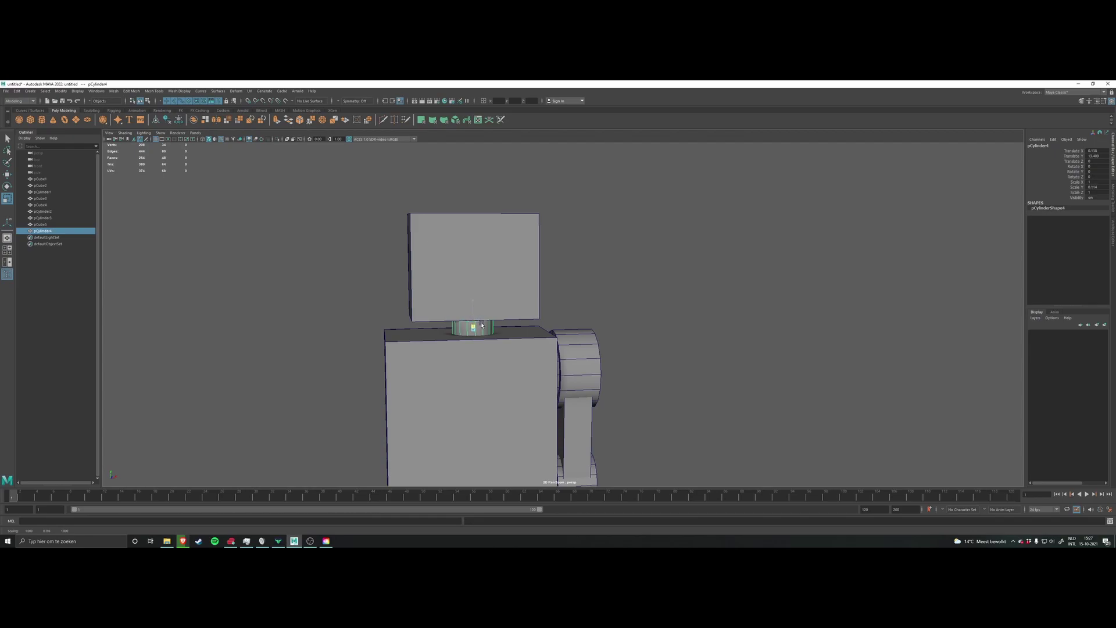
drag(482, 327, 475, 310)
key(w)
key(r)
scroll(475, 305, up, 3)
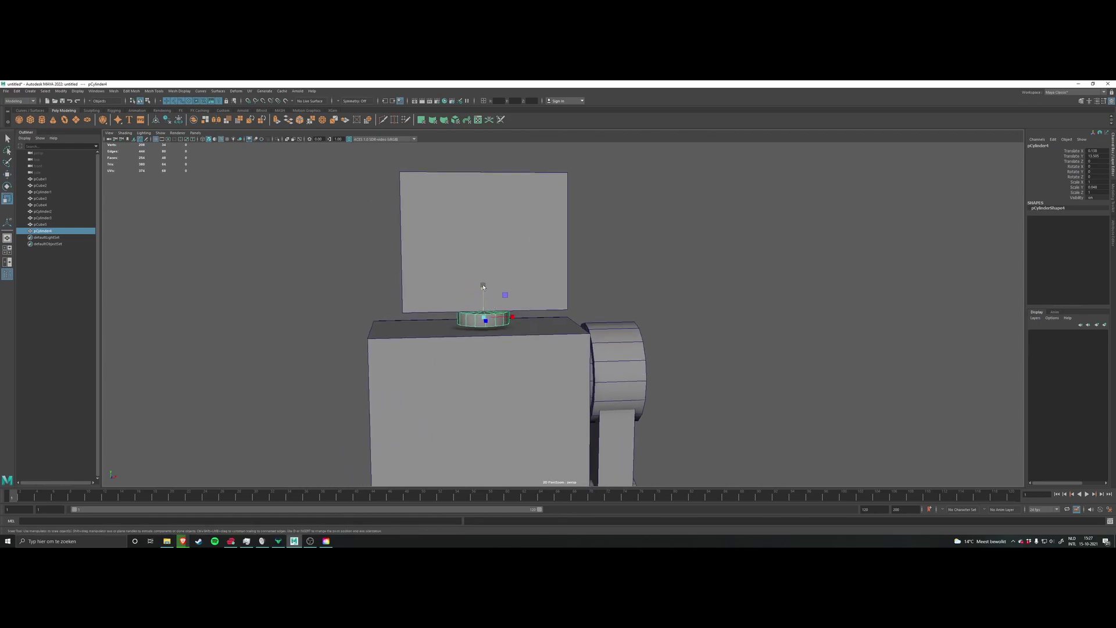
drag(483, 287, 489, 264)
Step: Open the leg cylinder's polyCylinder1 settings and examine its radius and height against the robot's proportions
alt+drag(810, 244, 735, 307)
scroll(735, 306, down, 2)
alt+middle_drag(703, 355, 667, 263)
scroll(667, 262, down, 2)
click(556, 391)
alt+drag(613, 379, 647, 351)
key(w)
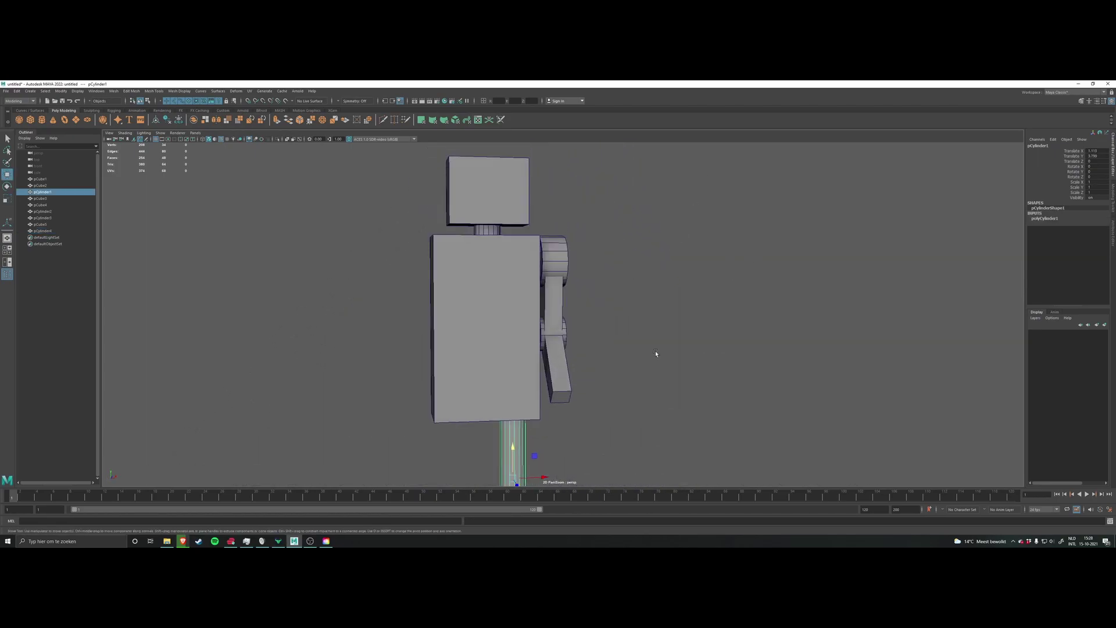
click(1045, 218)
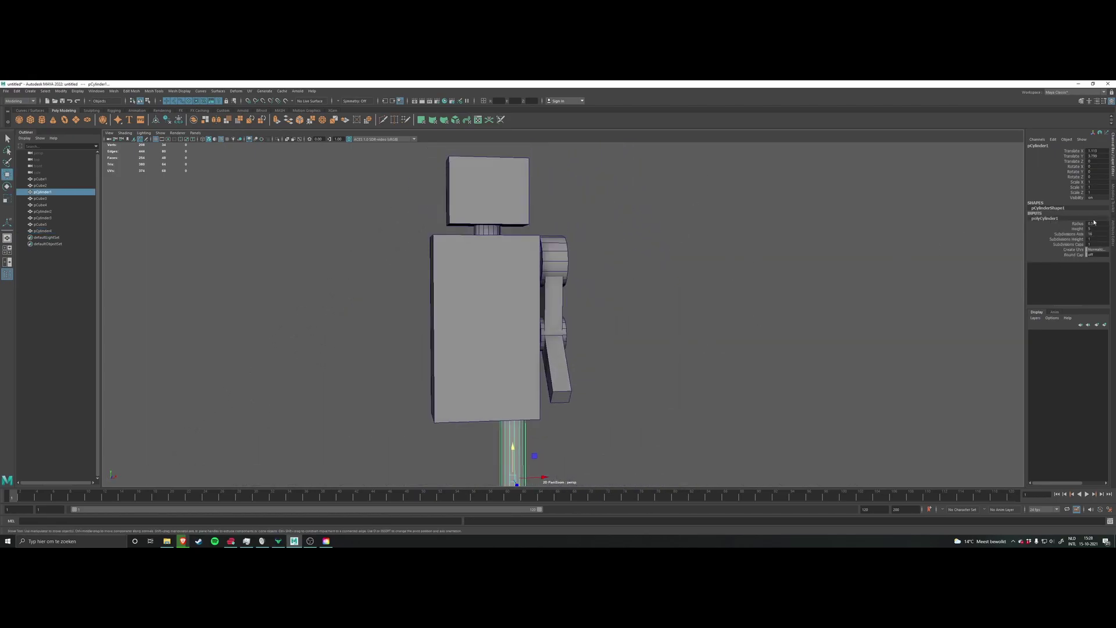
alt+middle_drag(717, 319, 725, 233)
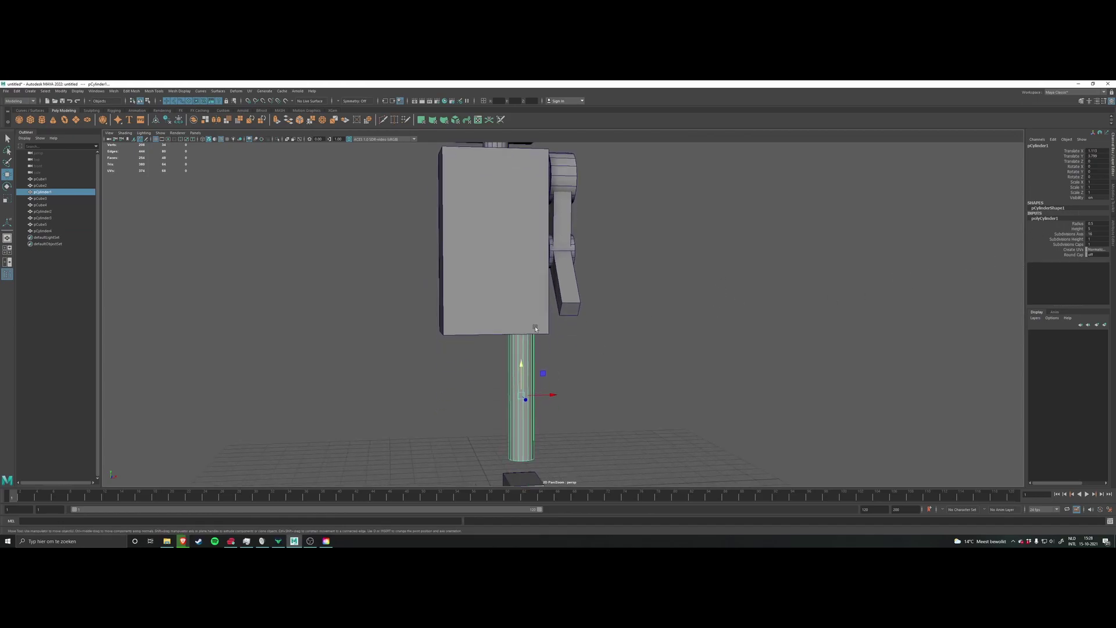
alt+middle_drag(533, 330, 528, 441)
alt+middle_drag(493, 252, 495, 287)
Step: Select the neck cylinder and nudge it vertically between the torso and head
click(487, 289)
scroll(532, 282, up, 2)
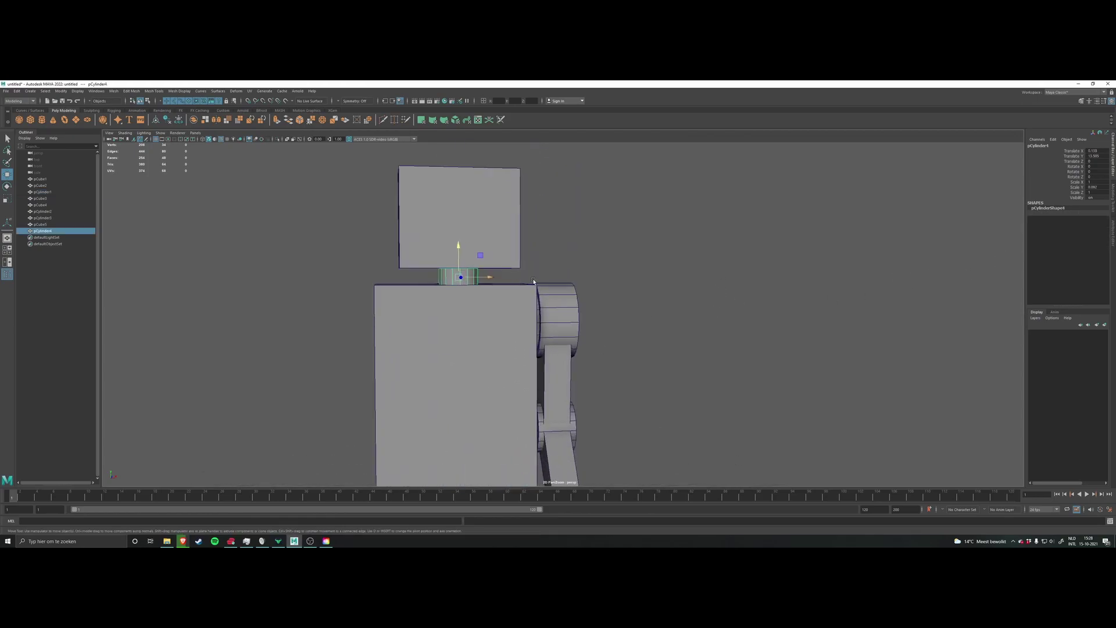
scroll(562, 296, up, 4)
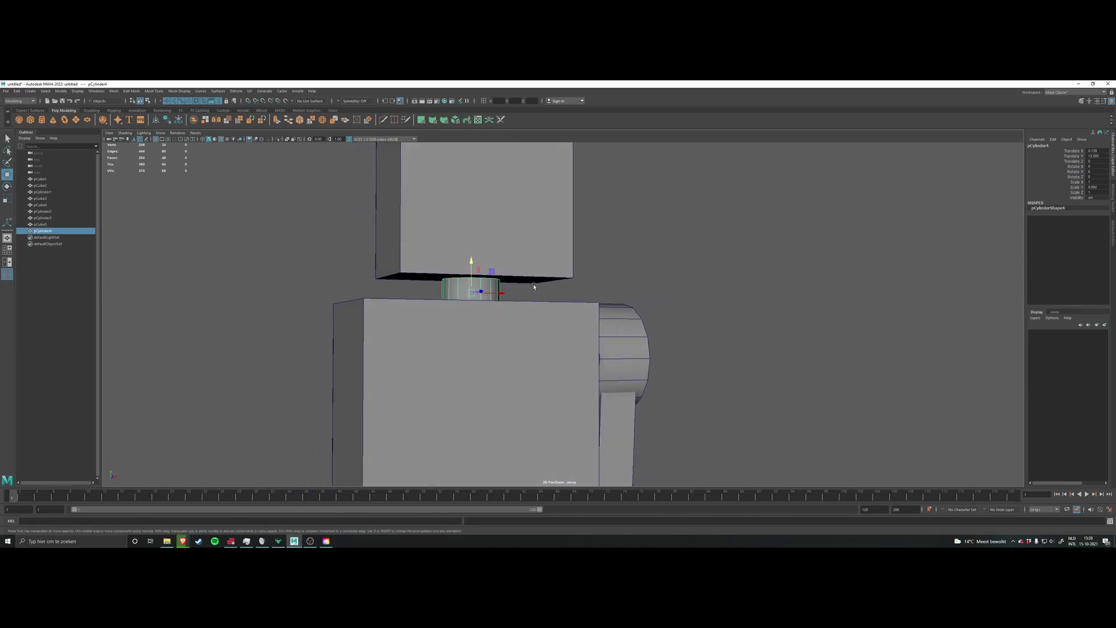
drag(470, 281, 471, 276)
scroll(521, 279, down, 3)
alt+drag(542, 301, 513, 279)
Step: Scale the neck cylinder's width and depth together, and deselect it
key(r)
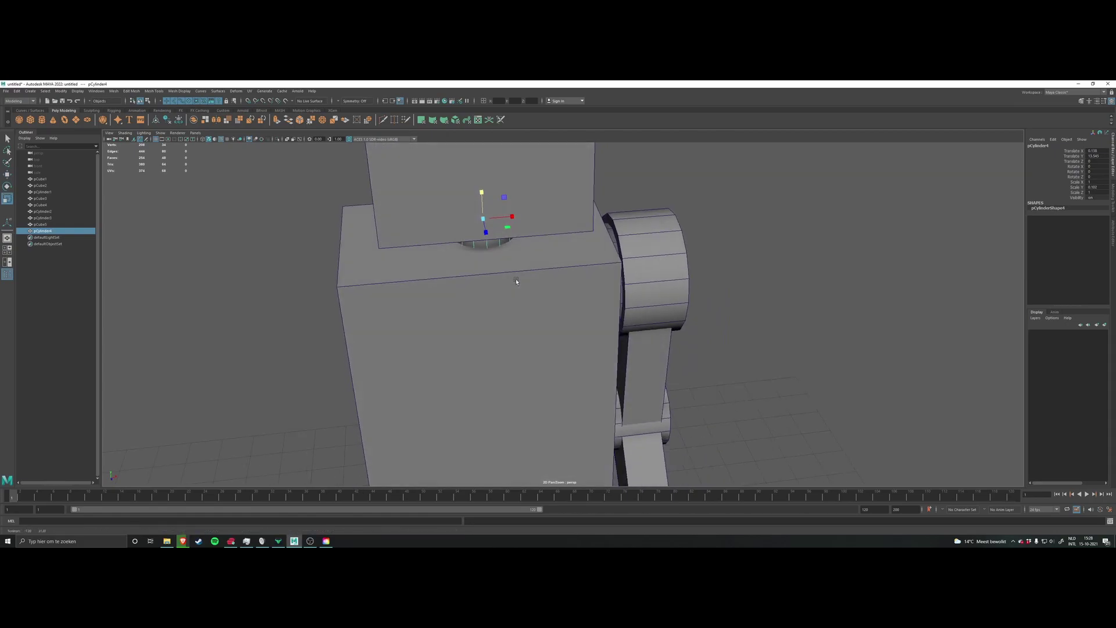
drag(516, 233, 520, 237)
alt+drag(520, 236, 448, 211)
scroll(681, 283, up, 3)
alt+drag(680, 283, 622, 331)
scroll(677, 263, down, 5)
key(w)
click(703, 300)
Step: Duplicate the elbow cylinder and move the copy down to the middle of the leg as a knee joint
scroll(621, 332, up, 5)
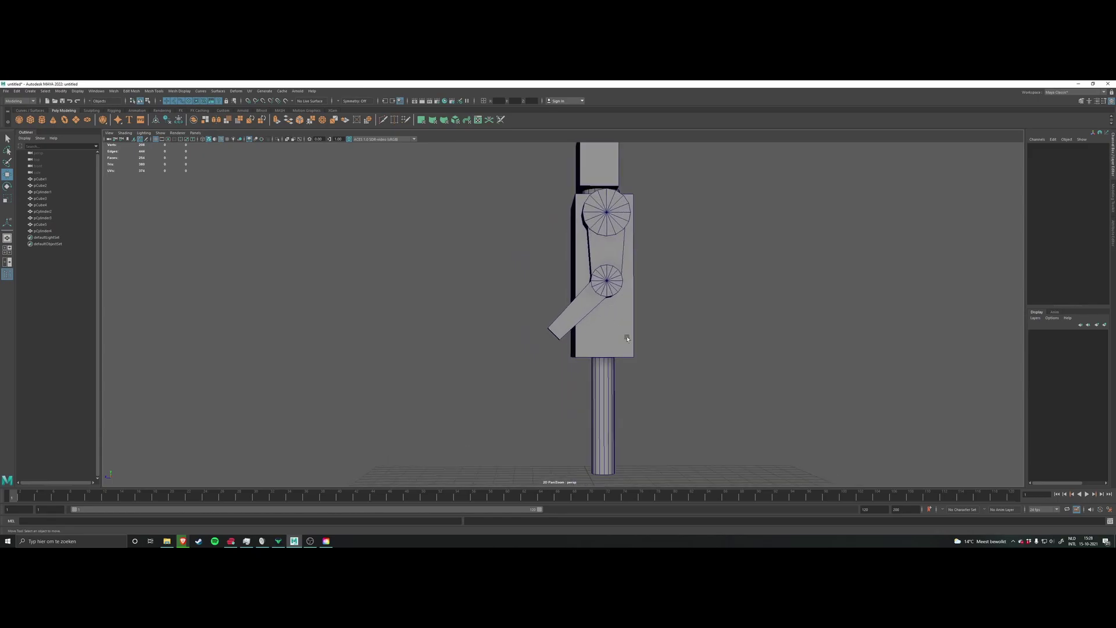
click(585, 369)
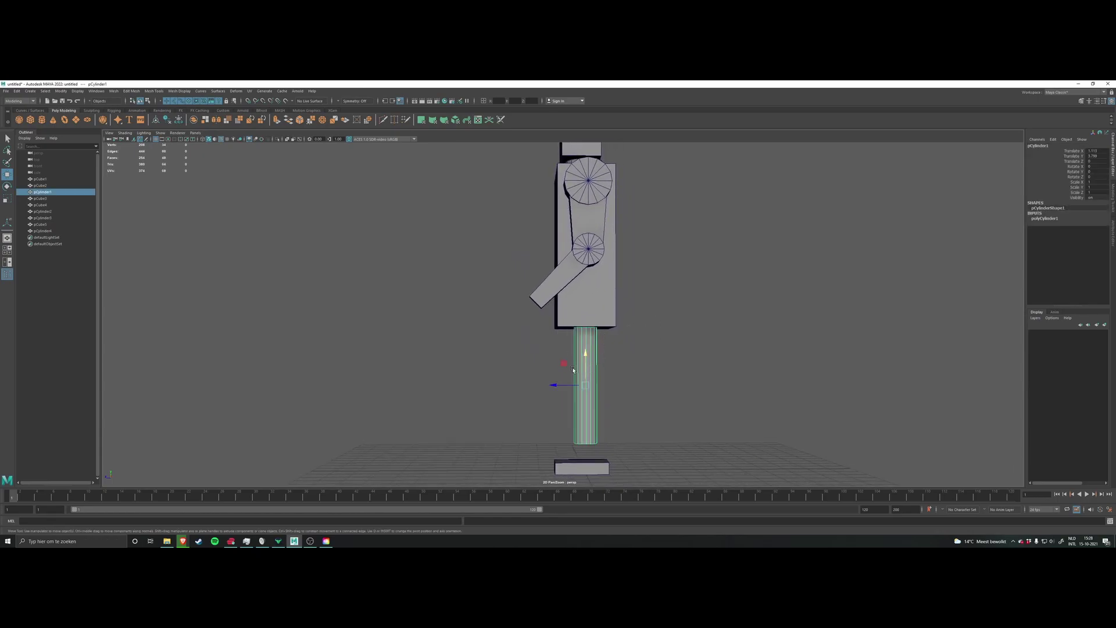
alt+drag(613, 308, 612, 241)
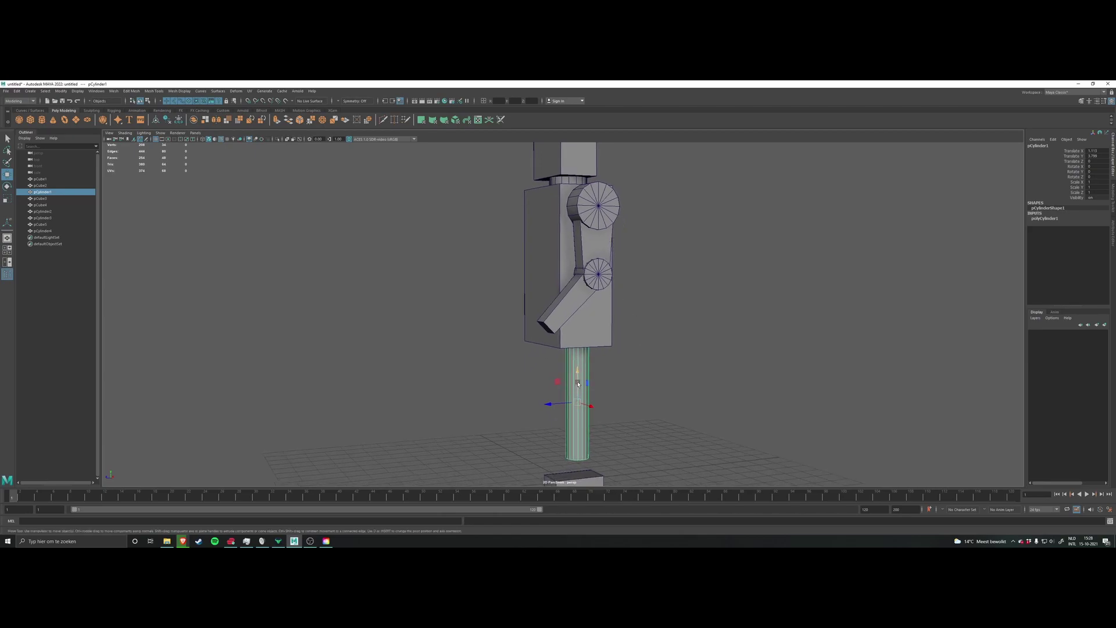
mouse_move(619, 349)
alt+mouse_down()
mouse_move(604, 349)
mouse_move(610, 331)
mouse_move(602, 340)
mouse_move(599, 273)
mouse_move(613, 253)
mouse_move(578, 247)
mouse_move(541, 402)
mouse_move(597, 410)
mouse_move(557, 387)
mouse_move(588, 400)
mouse_move(579, 411)
mouse_move(566, 401)
mouse_move(601, 315)
mouse_move(680, 331)
mouse_move(628, 348)
alt+mouse_up()
click(595, 264)
key(ctrl+d)
click(560, 381)
drag(548, 366, 547, 375)
click(549, 372)
Step: Shorten the leg cylinder to a height of about 2.7 and raise it between the torso and knee
click(529, 326)
alt+drag(529, 326, 585, 331)
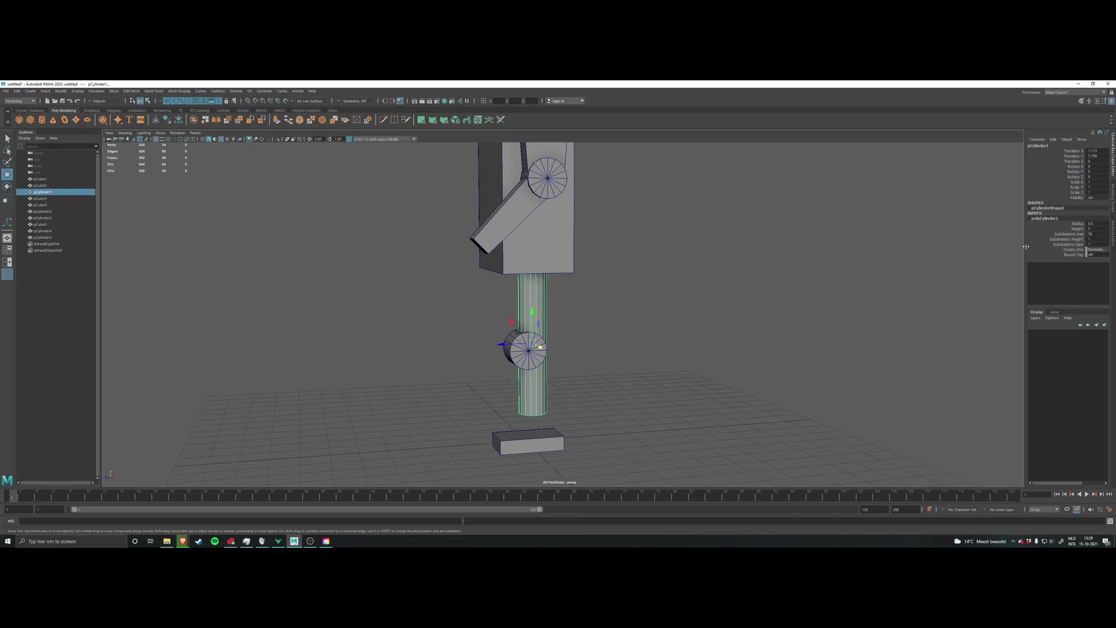
click(1079, 229)
mouse_move(1090, 229)
middle_down()
mouse_move(1058, 229)
mouse_move(1095, 229)
mouse_move(1081, 229)
middle_up()
key(w)
drag(537, 314, 537, 285)
Step: Tilt the upper leg cylinder about 15° around the X axis and nudge it up against the torso's underside
scroll(610, 313, up, 3)
key(e)
alt+drag(591, 319, 609, 328)
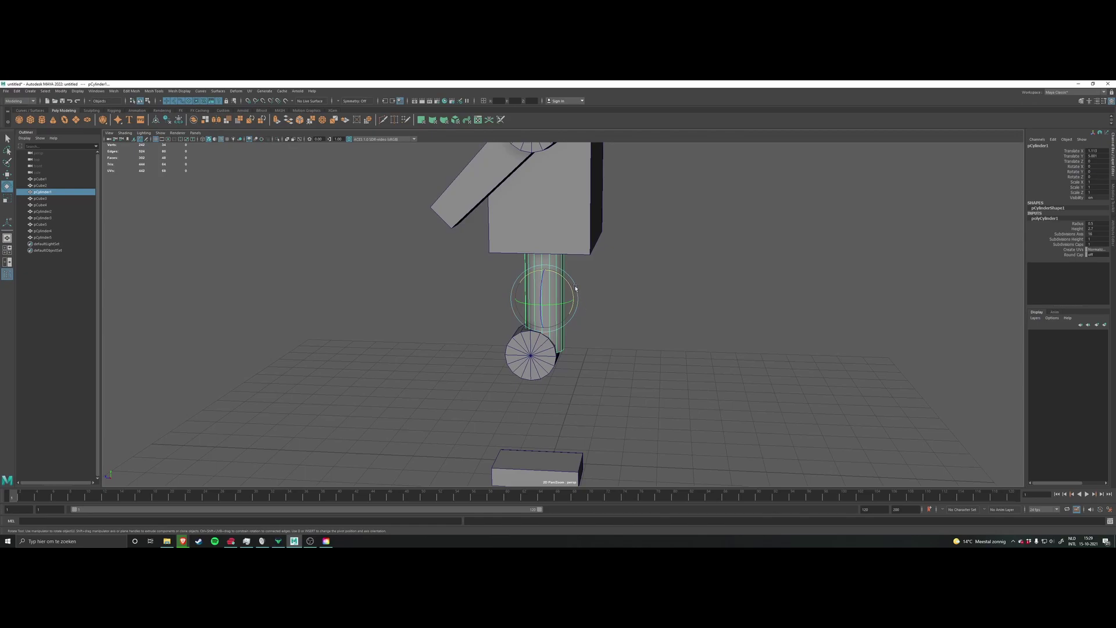
drag(563, 279, 593, 315)
key(w)
drag(540, 287, 541, 285)
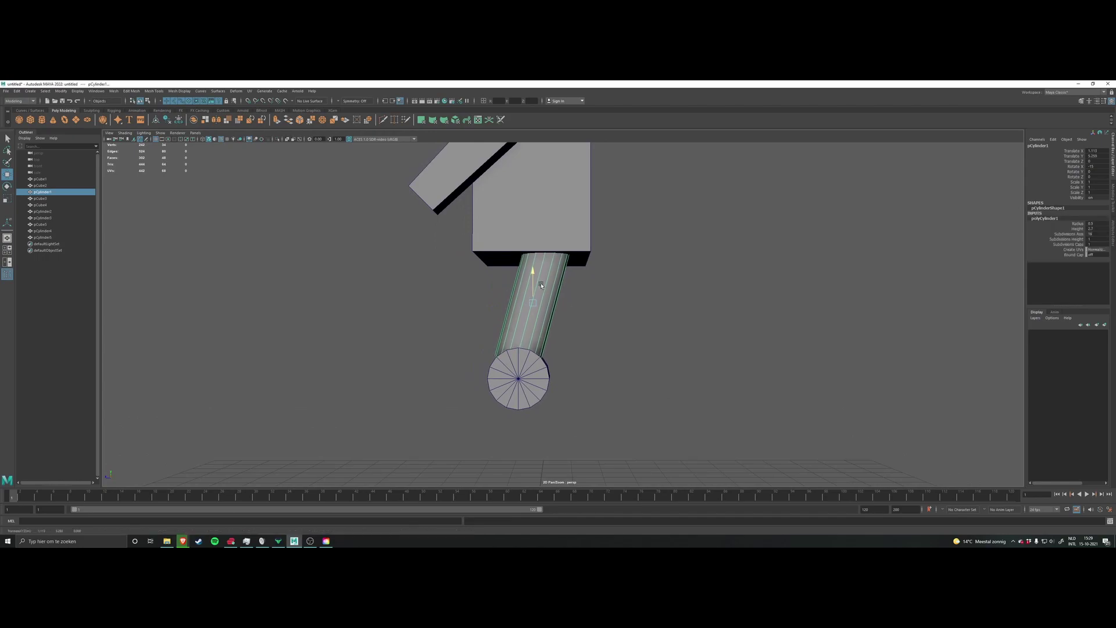
Step: Adjust the knee cylinder's position at the lower end of the tilted upper leg
click(531, 372)
alt+middle_drag(568, 372, 597, 352)
drag(524, 336, 588, 348)
alt+drag(521, 364, 497, 267)
click(507, 308)
click(520, 343)
Step: Match the Translate X values of the upper leg and knee cylinders so they line up sideways
click(496, 266)
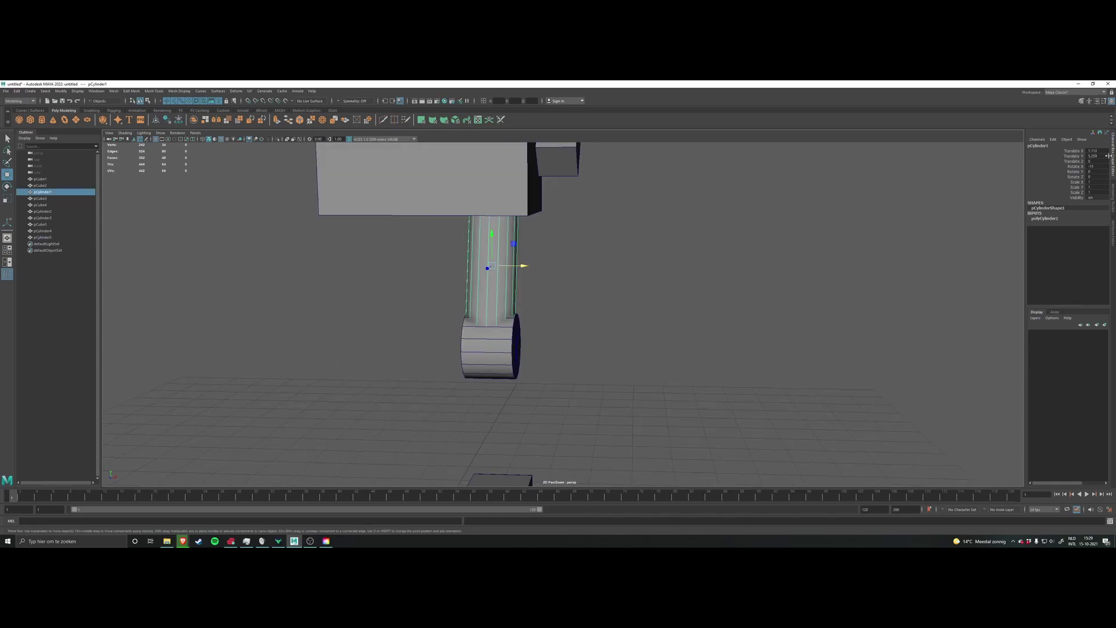
scroll(768, 254, down, 1)
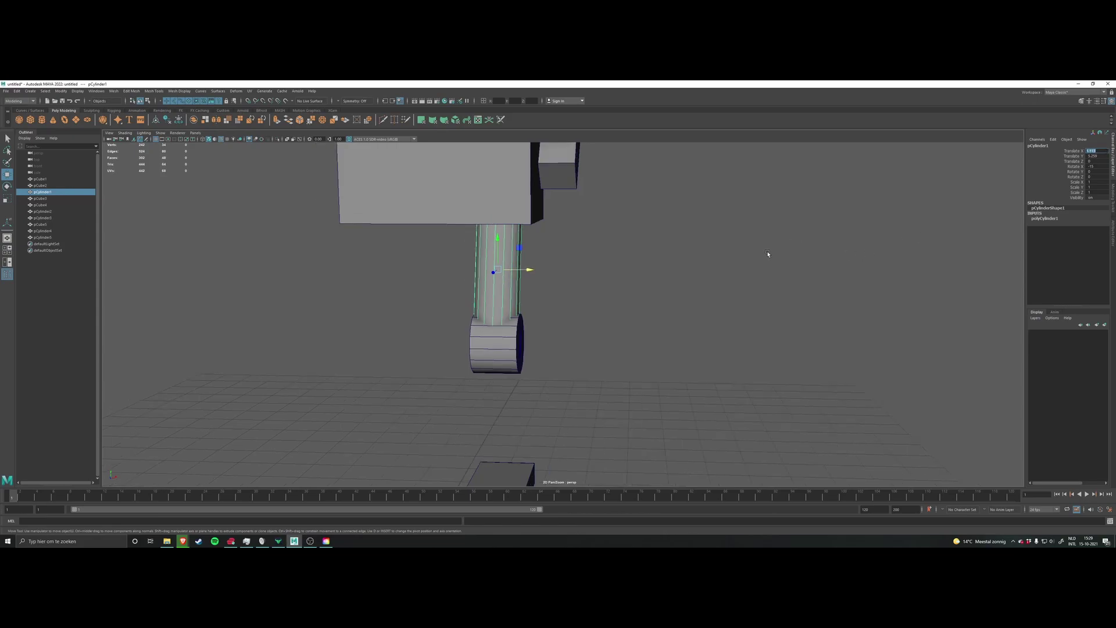
click(495, 348)
mouse_move(496, 348)
alt+mouse_down()
mouse_move(511, 314)
mouse_move(498, 336)
alt+mouse_up()
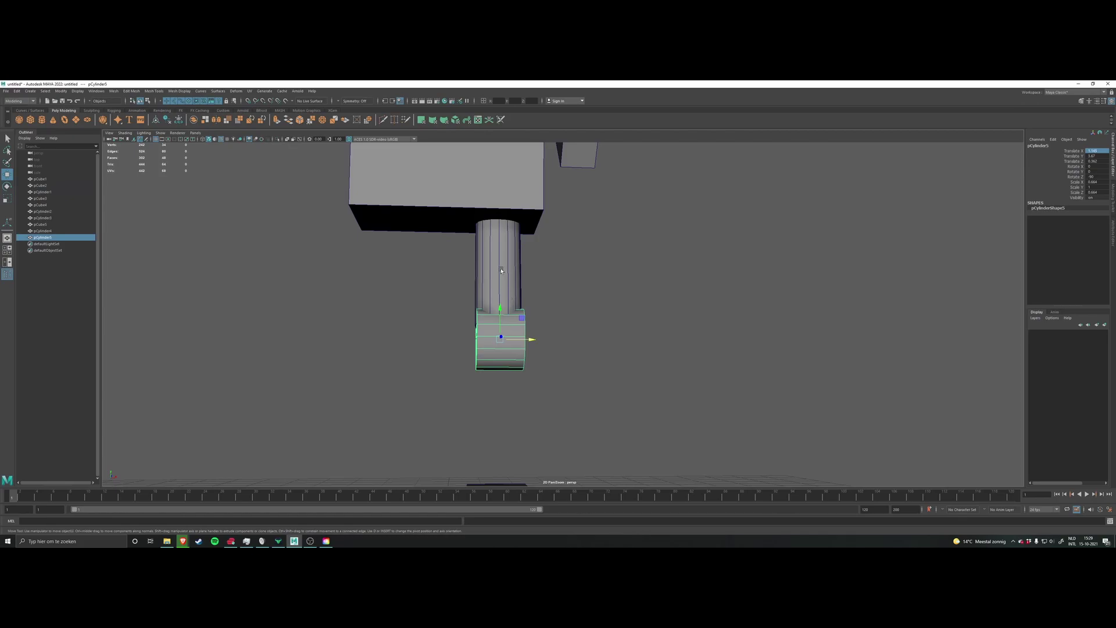
click(501, 270)
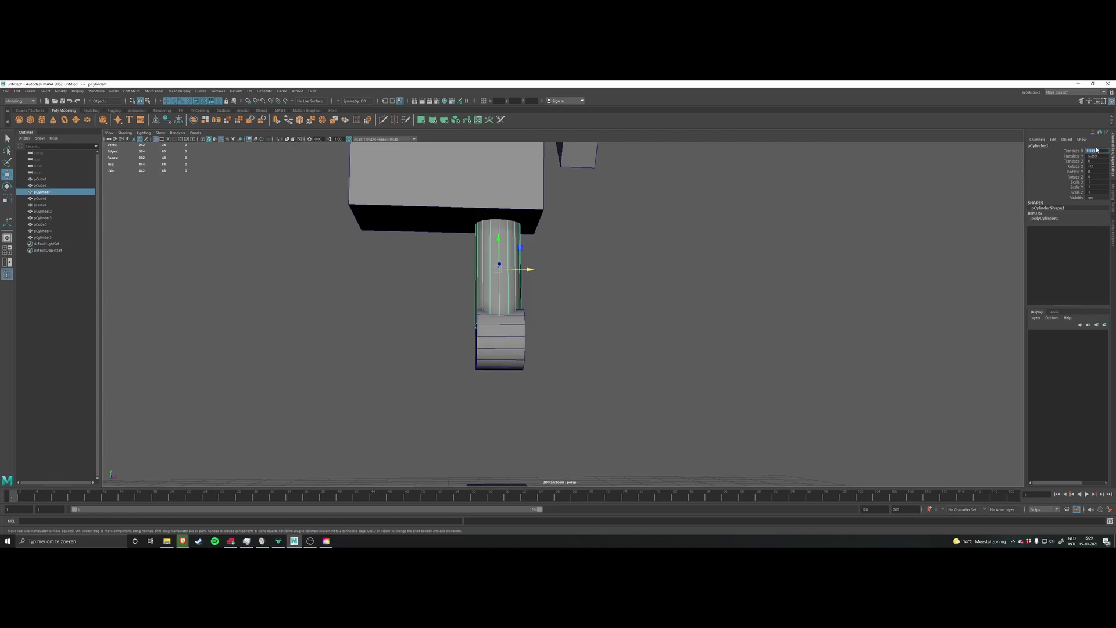
click(521, 346)
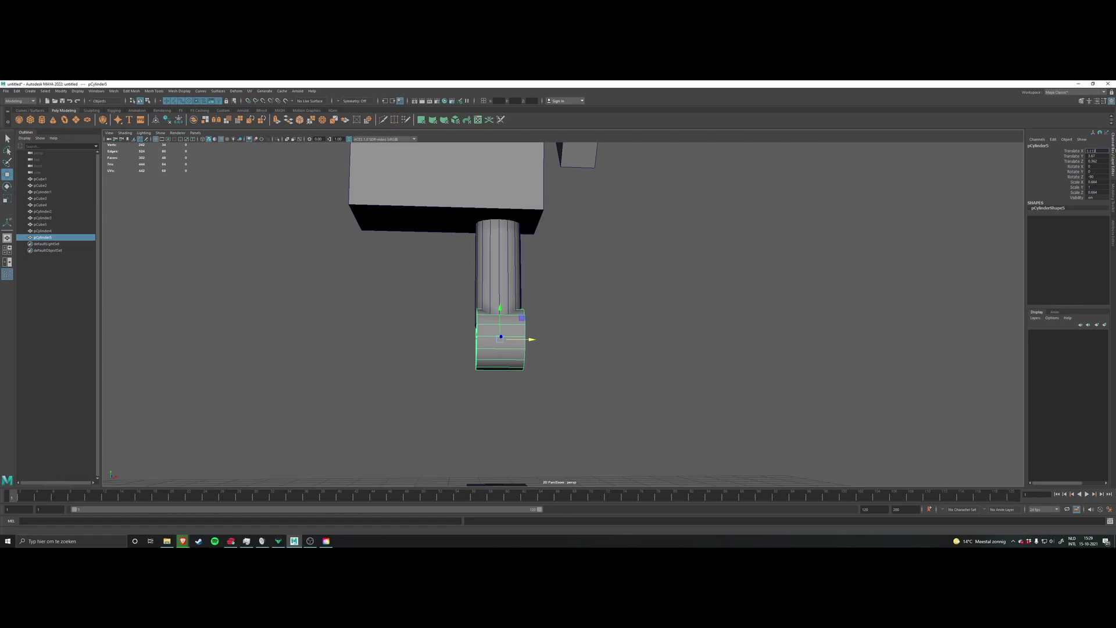
alt+drag(620, 279, 609, 298)
alt+drag(624, 343, 579, 324)
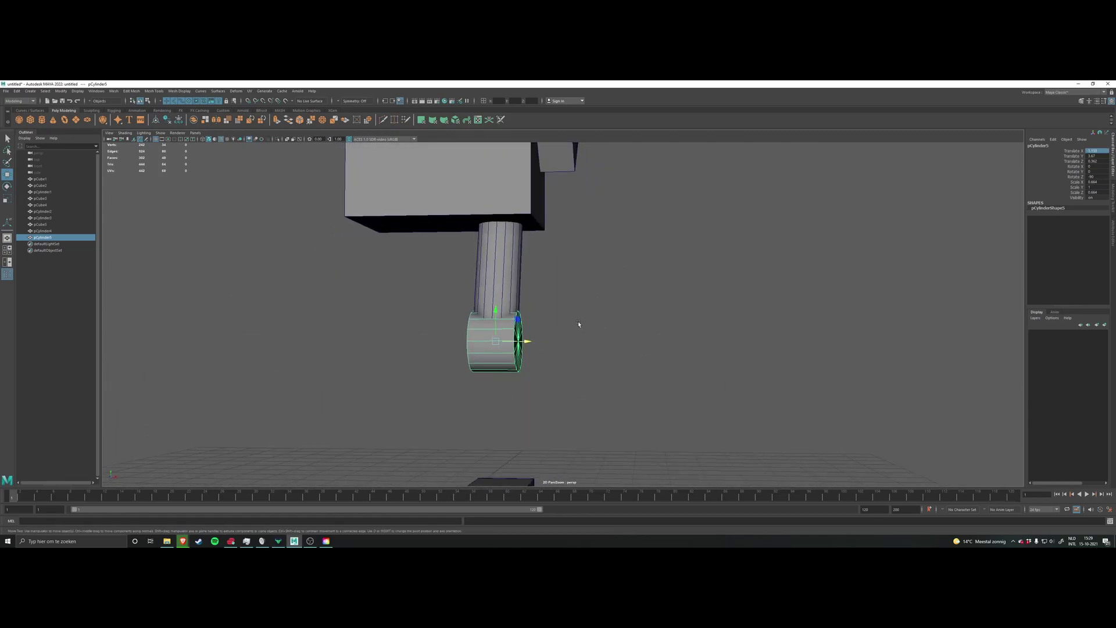
Step: Duplicate the upper leg cylinder straight down below the knee as the lower leg
alt+drag(618, 268, 453, 348)
key(r)
scroll(453, 348, down, 5)
scroll(573, 284, up, 1)
click(573, 285)
scroll(572, 285, up, 4)
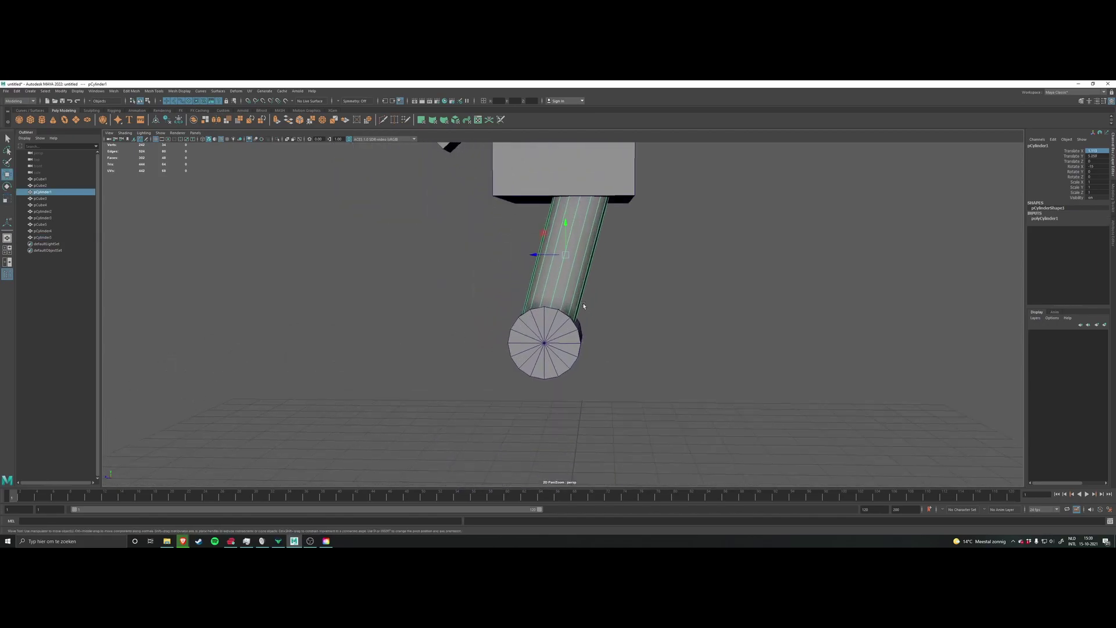
scroll(583, 239, down, 3)
key(w)
shift+drag(580, 229, 582, 323)
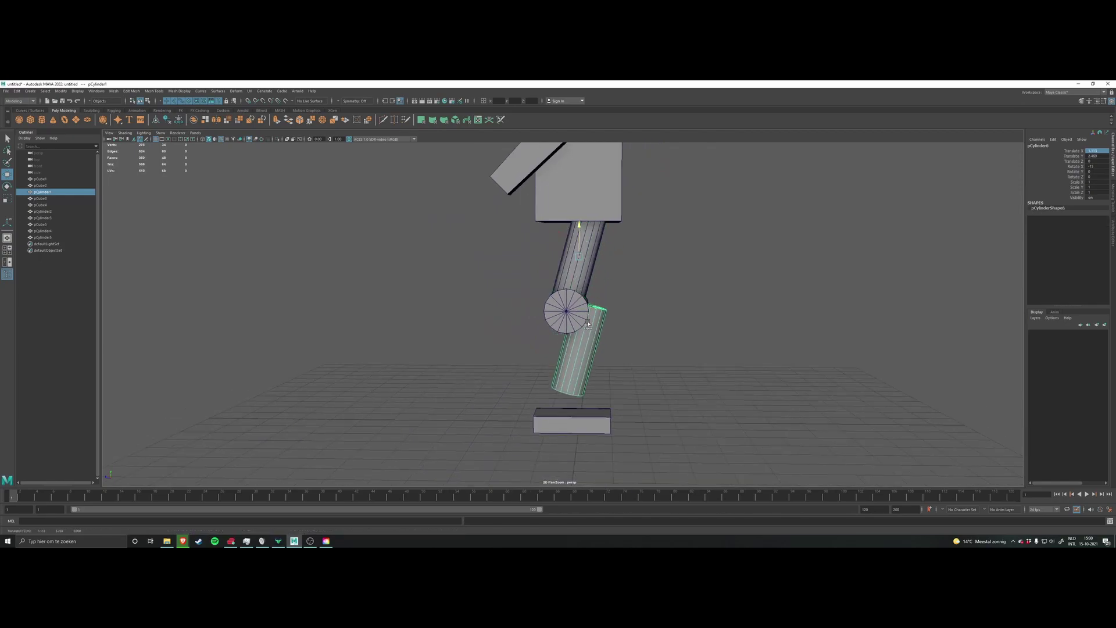
Step: Rotate the lower leg to slant opposite to the upper leg, position it between the knee and foot, and deselect it
scroll(645, 356, up, 3)
key(e)
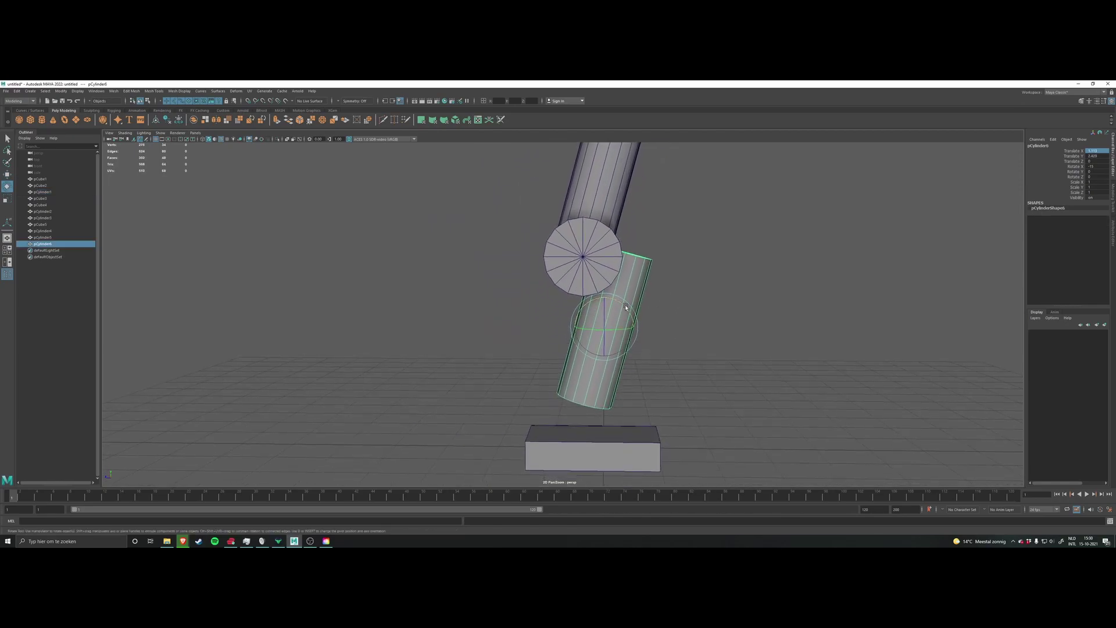
drag(626, 307, 495, 332)
key(w)
scroll(645, 307, up, 2)
drag(648, 317, 671, 343)
scroll(663, 334, down, 5)
click(657, 329)
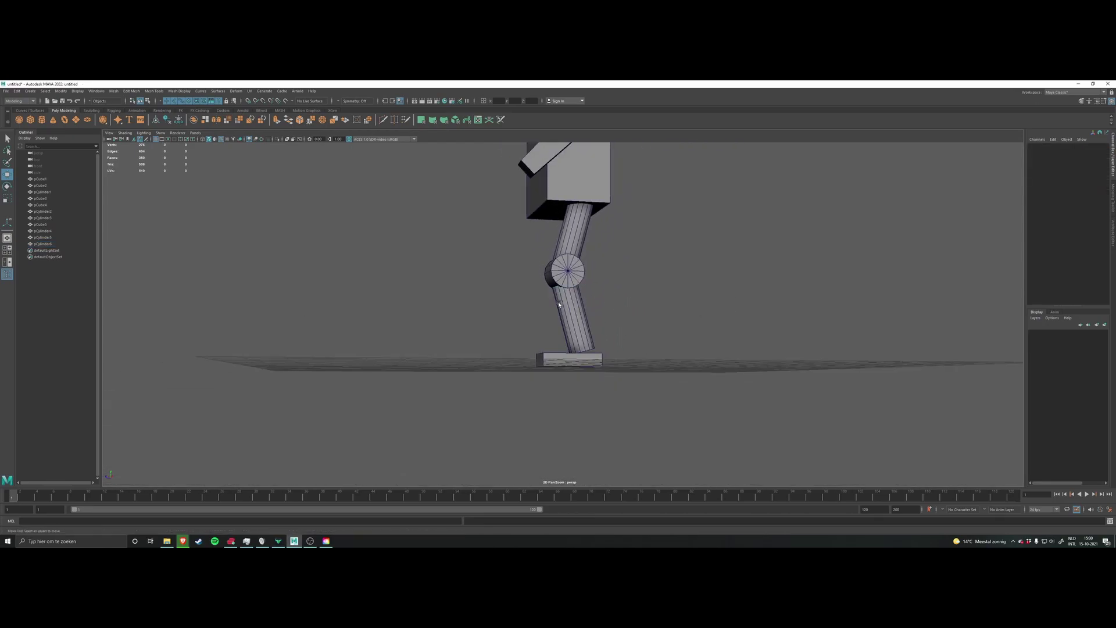
click(571, 308)
scroll(615, 299, up, 5)
alt+drag(616, 300, 681, 305)
scroll(690, 284, down, 3)
click(690, 285)
scroll(660, 290, down, 4)
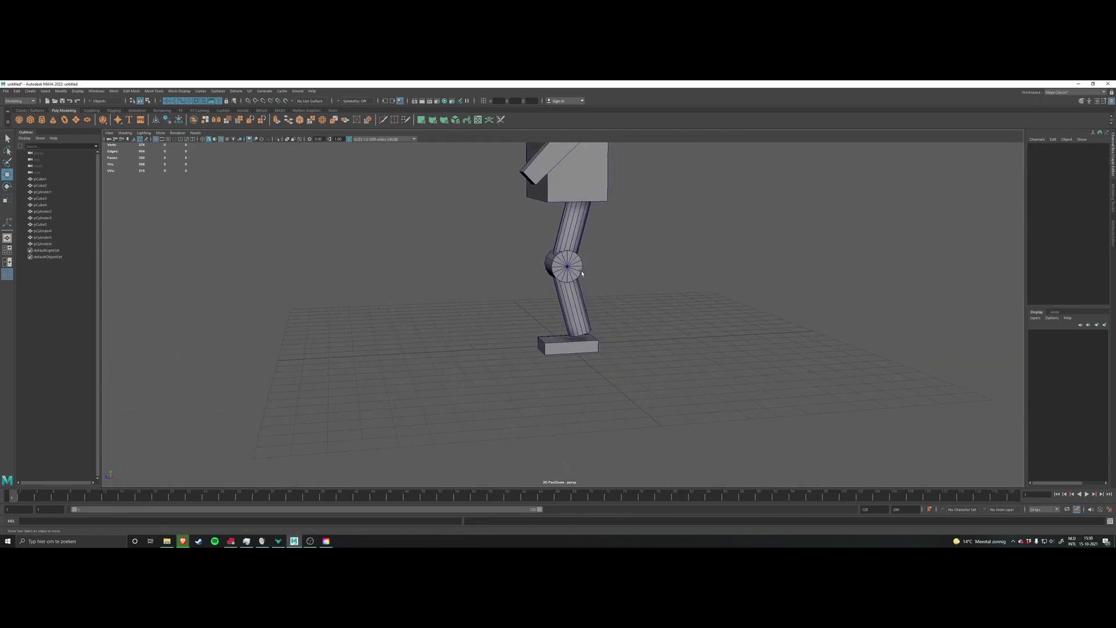
Step: Duplicate the knee cylinder down to the lower end of the lower leg as an ankle joint
click(566, 266)
scroll(568, 261, up, 4)
shift+drag(547, 181, 587, 326)
alt+drag(680, 308, 605, 332)
mouse_move(668, 355)
alt+mouse_down()
mouse_move(697, 338)
mouse_move(662, 345)
alt+mouse_up()
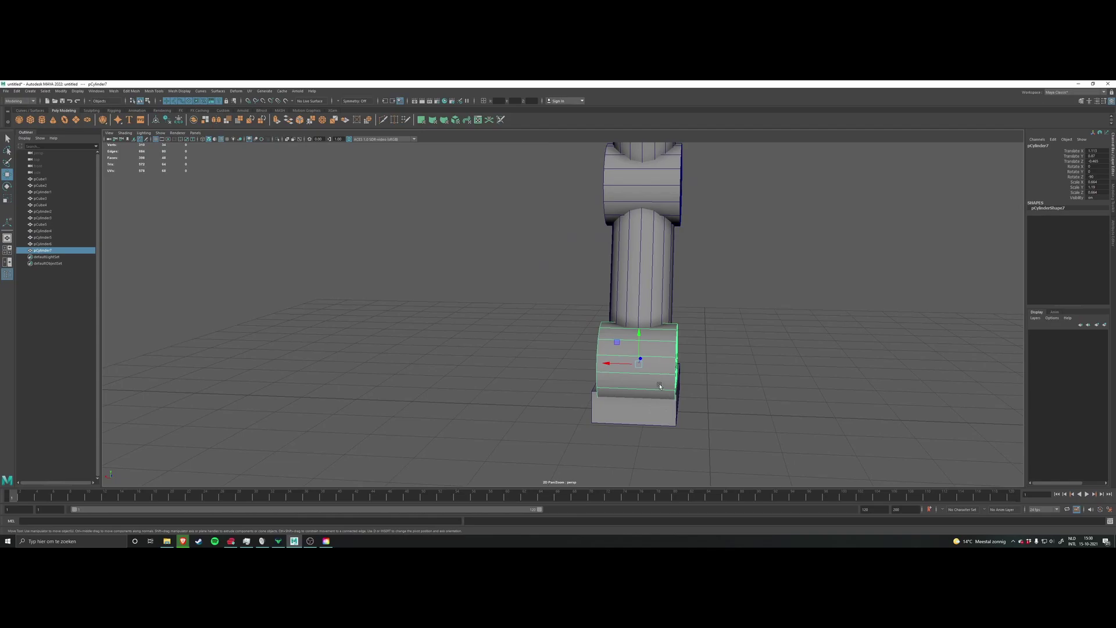
Step: Paste the leg's Translate X value onto the foot block so it lines up sideways, and deselect it
click(673, 407)
click(1095, 150)
key(ctrl+v)
key(Return)
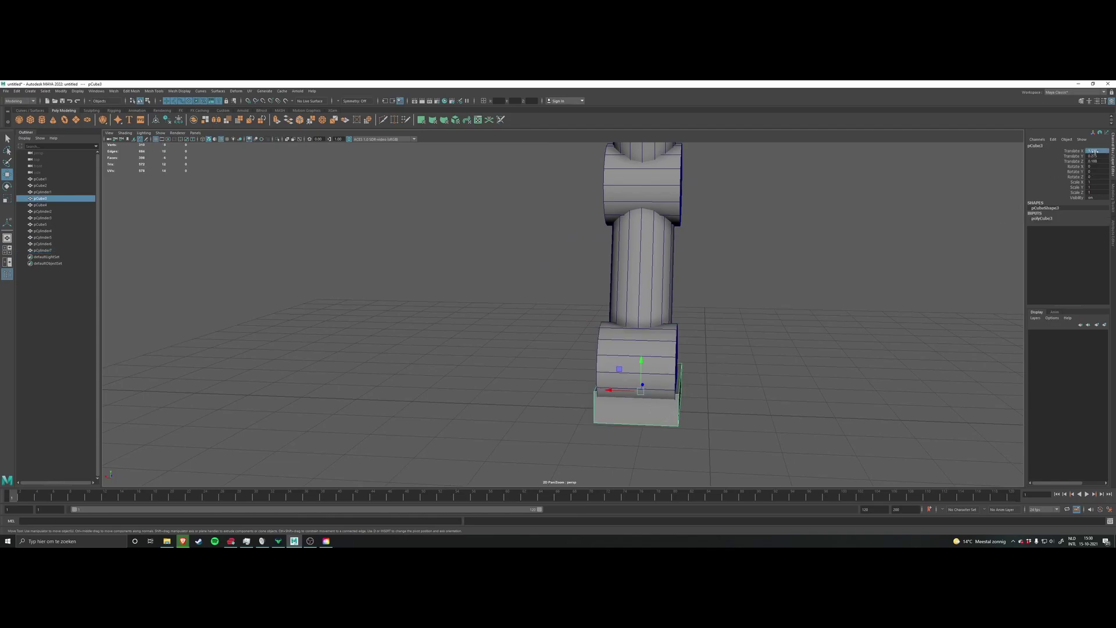
click(755, 322)
Step: Shift the ankle cylinder slightly forward to fit the end of the lower leg, and deselect it
alt+drag(741, 317, 768, 330)
click(632, 339)
alt+drag(655, 335, 672, 326)
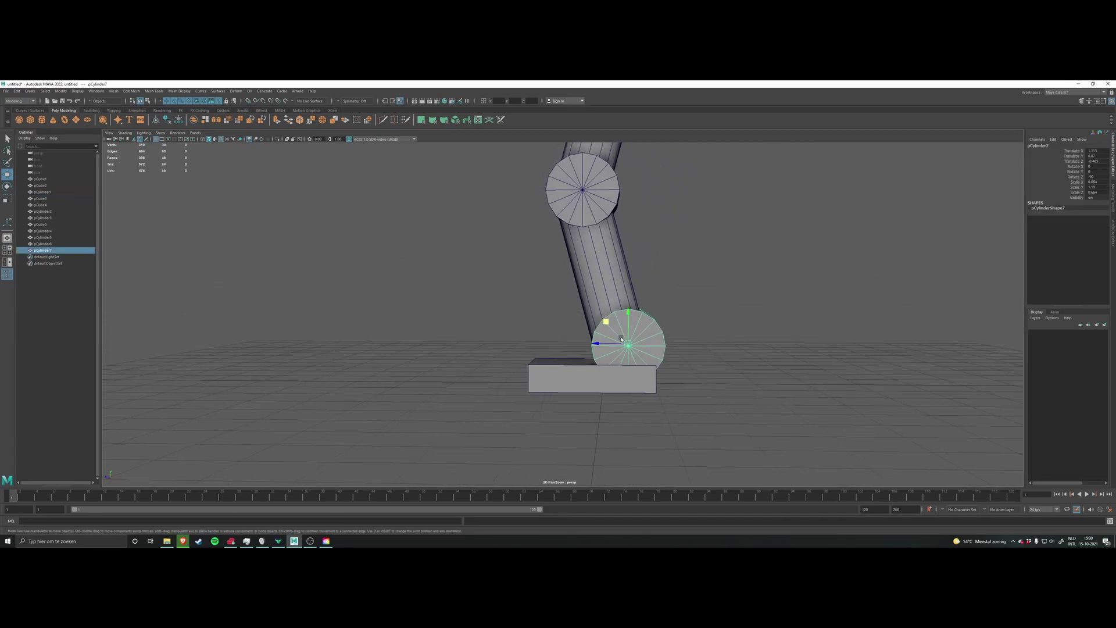
drag(611, 344, 608, 344)
scroll(664, 326, down, 3)
click(665, 324)
Step: Duplicate the elbow cylinder down to the end of the forearm as a wrist joint
scroll(661, 309, down, 4)
mouse_move(658, 291)
alt+mouse_down()
mouse_move(659, 306)
mouse_move(664, 282)
alt+mouse_up()
alt+middle_drag(664, 282, 666, 355)
scroll(640, 333, down, 4)
alt+drag(639, 334, 598, 306)
scroll(645, 286, up, 4)
alt+middle_drag(654, 282, 654, 305)
alt+drag(654, 305, 643, 274)
click(541, 302)
click(604, 286)
scroll(605, 286, up, 4)
mouse_move(558, 251)
shift+mouse_down()
mouse_move(490, 333)
mouse_move(701, 338)
mouse_move(564, 311)
shift+mouse_up()
Step: Scale the wrist cylinder narrower along its length so it nearly matches the forearm's width
key(r)
scroll(499, 304, up, 3)
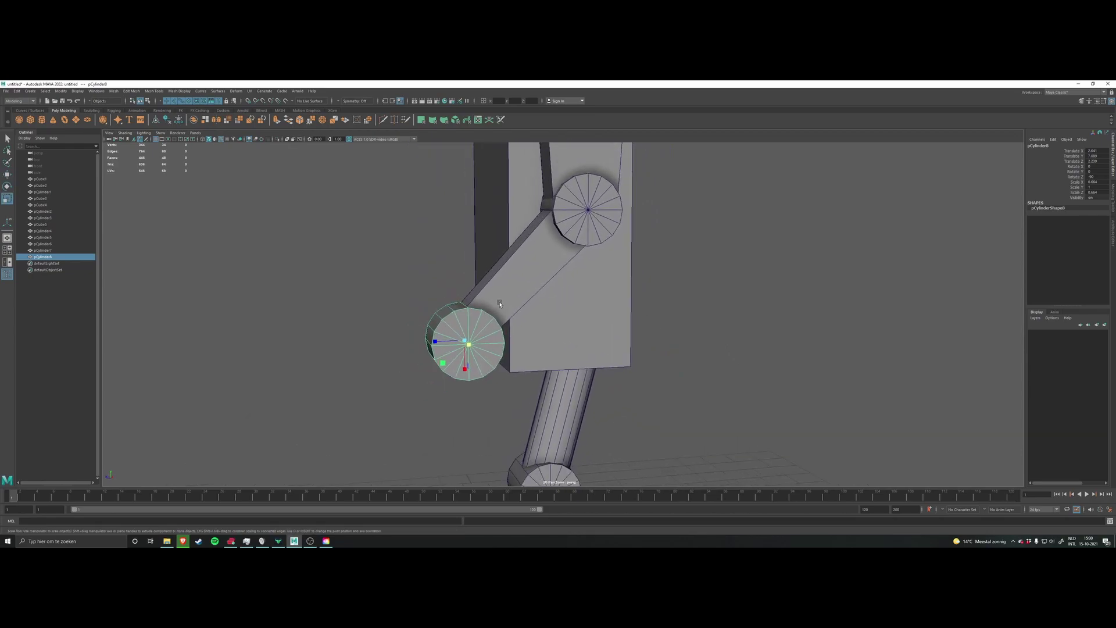
alt+drag(442, 366, 617, 405)
key(w)
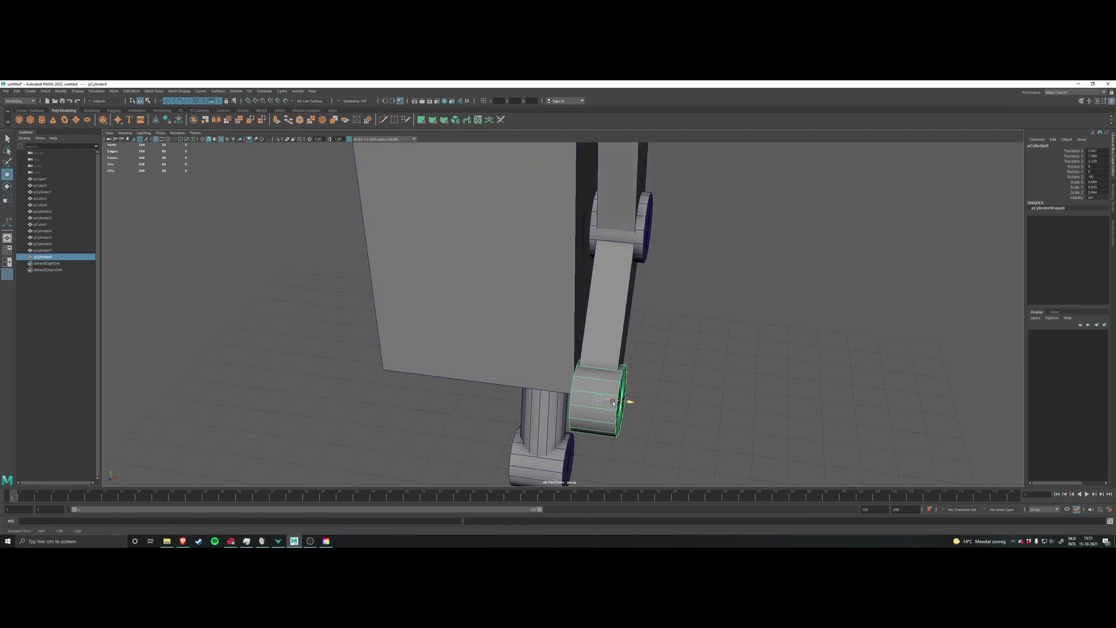
alt+drag(630, 401, 672, 403)
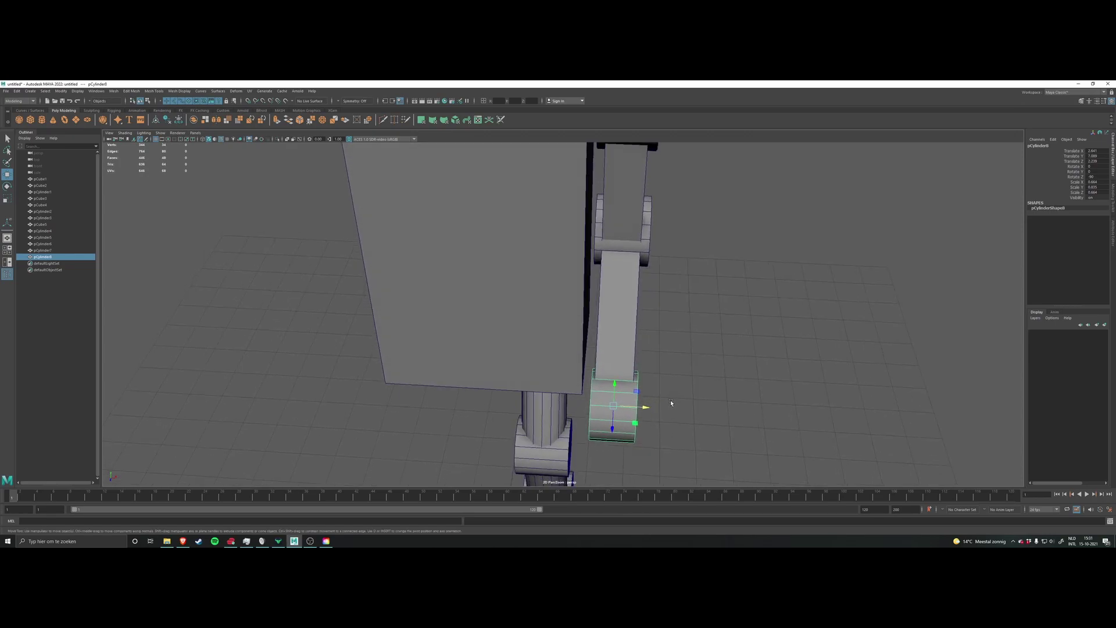
Step: Set the wrist cylinder's Translate X to the forearm's value, 2.629
click(622, 329)
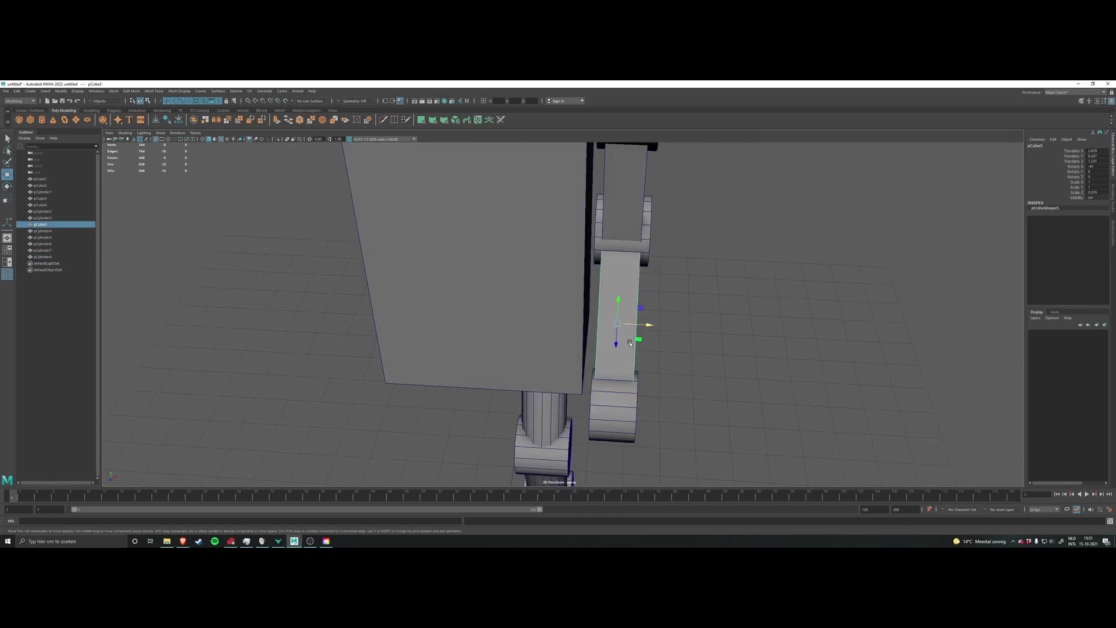
click(627, 397)
alt+middle_drag(734, 350, 735, 328)
click(629, 300)
double_click(1093, 150)
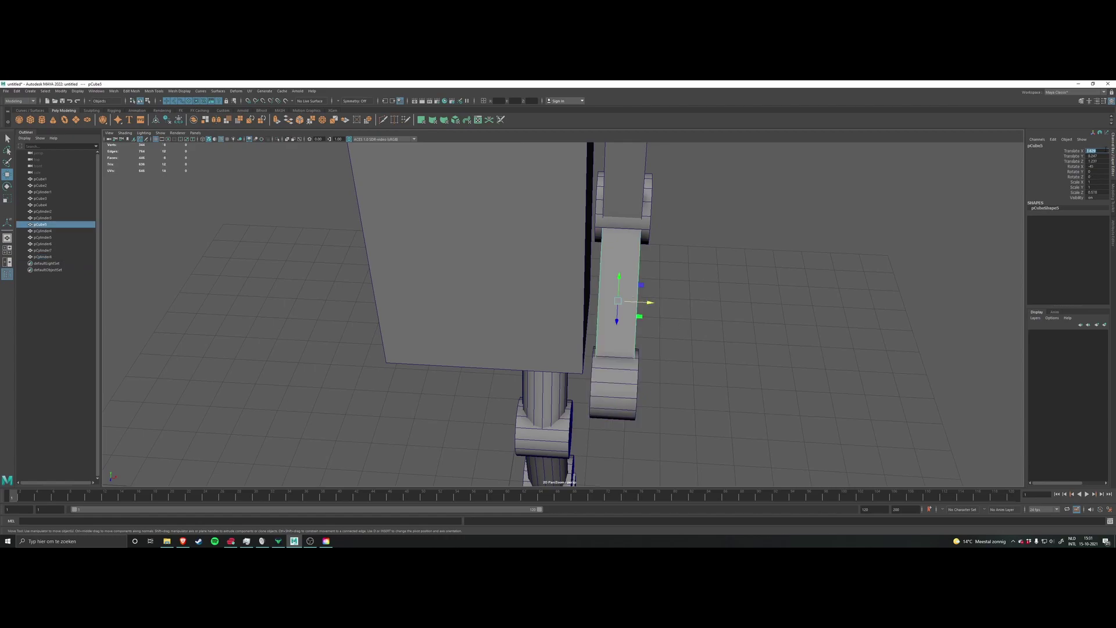
click(622, 370)
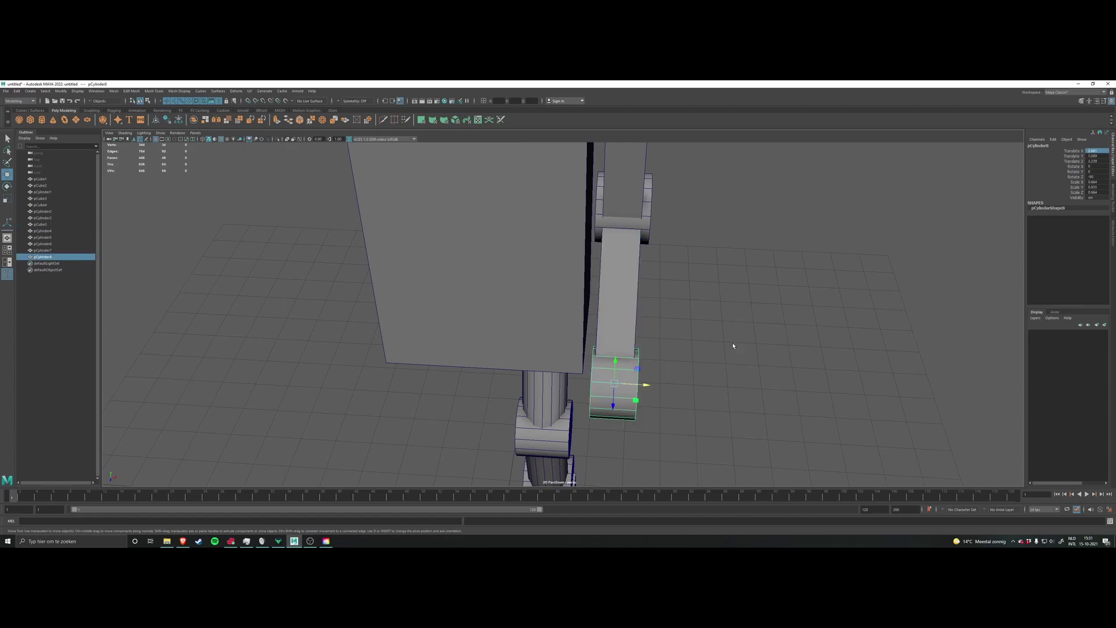
double_click(1102, 150)
text(2.629)
key(Return)
alt+drag(739, 290, 599, 297)
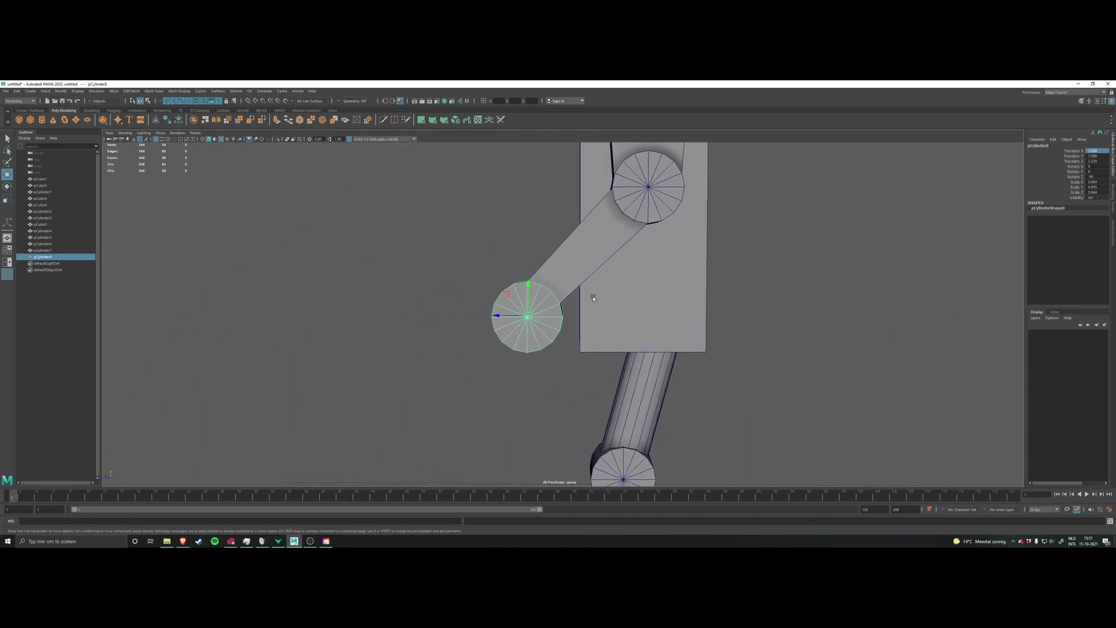
Step: Adjust the wrist cylinder's position at the forearm's end in side view, and deselect it
click(506, 286)
click(512, 306)
middle_drag(507, 294, 504, 285)
alt+drag(505, 285, 637, 323)
click(678, 335)
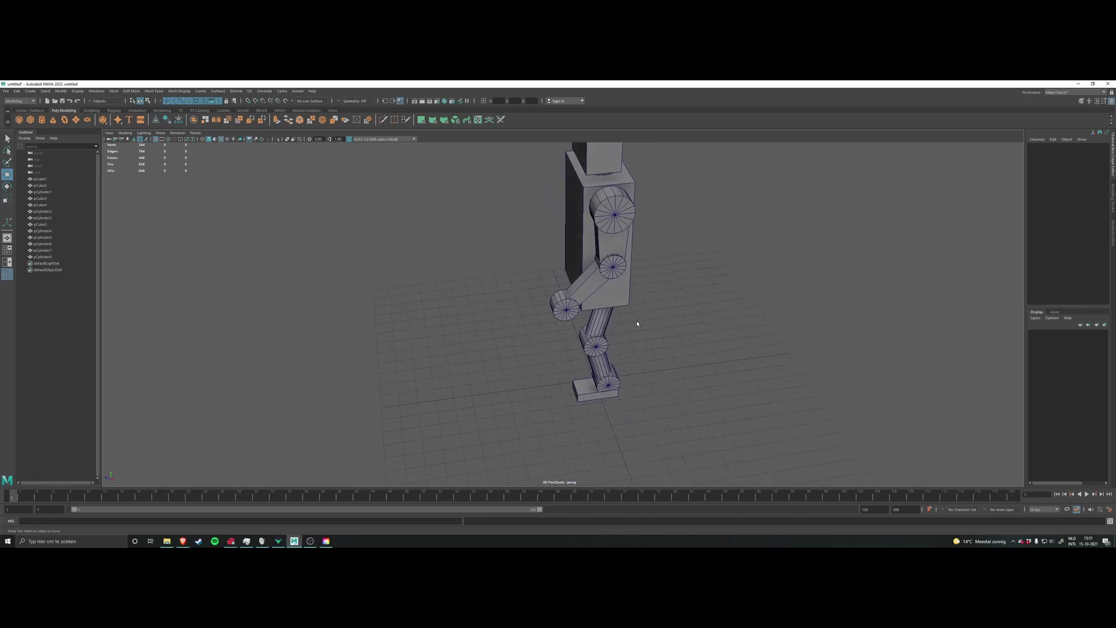
Step: Create a small polygon pipe on the grid in front of the robot's foot
alt+drag(79, 127, 248, 251)
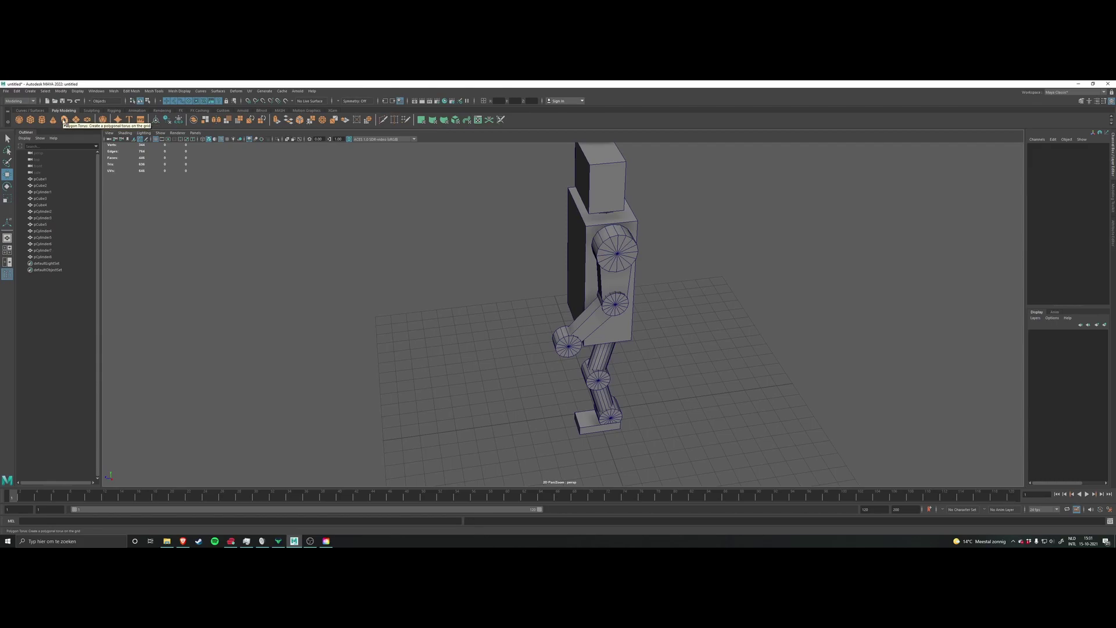
alt+middle_drag(379, 292, 357, 249)
alt+drag(469, 363, 542, 369)
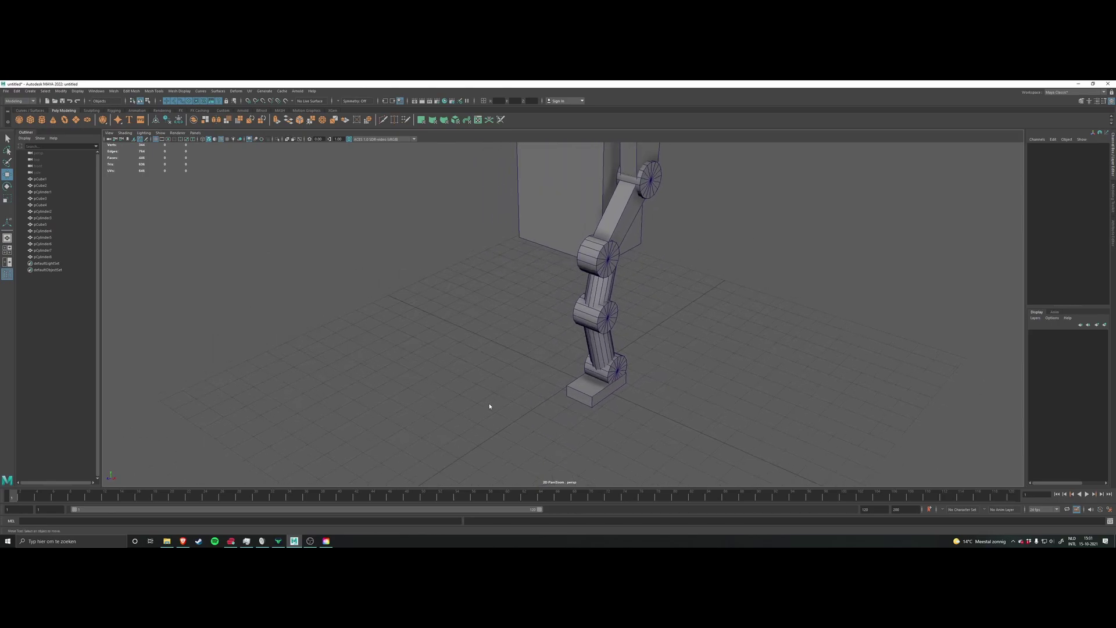
alt+middle_drag(612, 405, 608, 402)
alt+drag(607, 402, 625, 360)
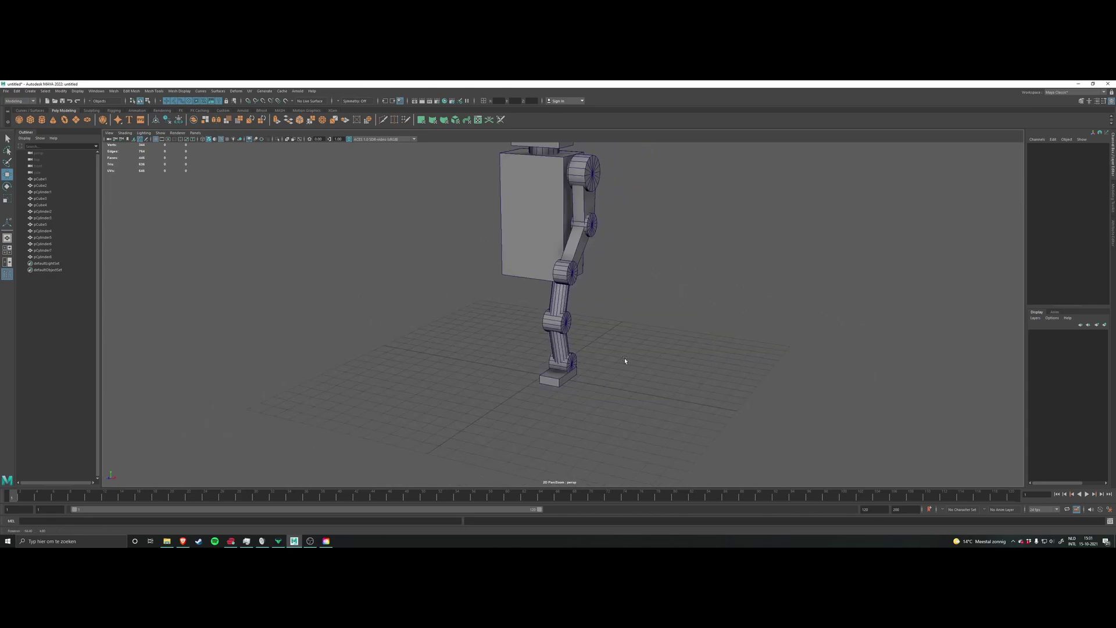
shift+right_click(488, 401)
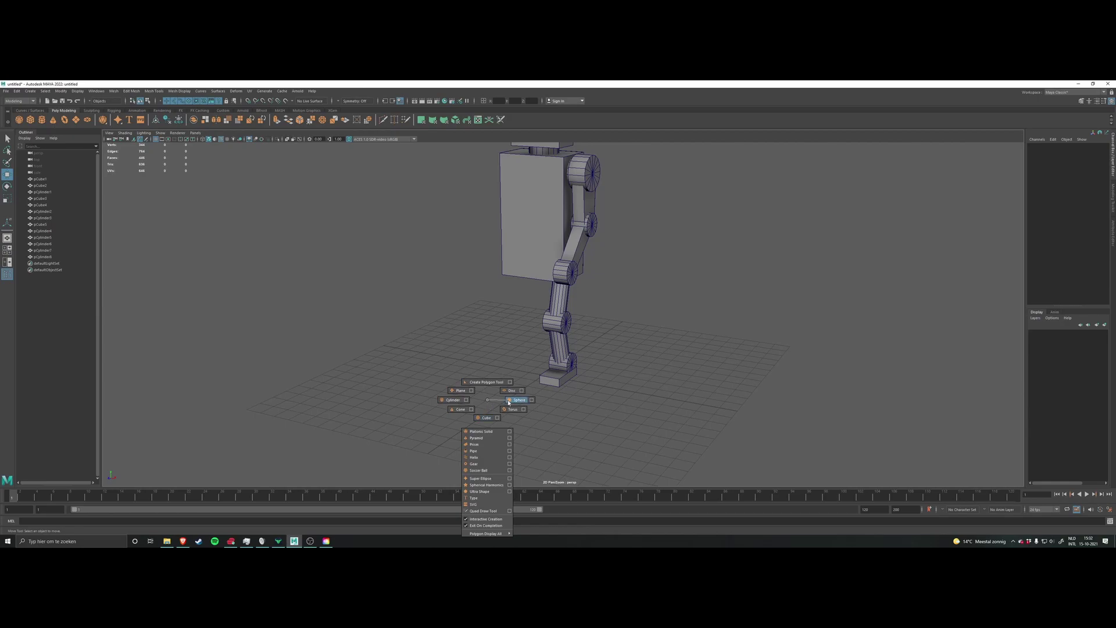
click(473, 451)
mouse_move(533, 382)
alt+mouse_down()
mouse_move(544, 399)
mouse_move(524, 399)
mouse_move(528, 373)
mouse_move(528, 390)
alt+mouse_up()
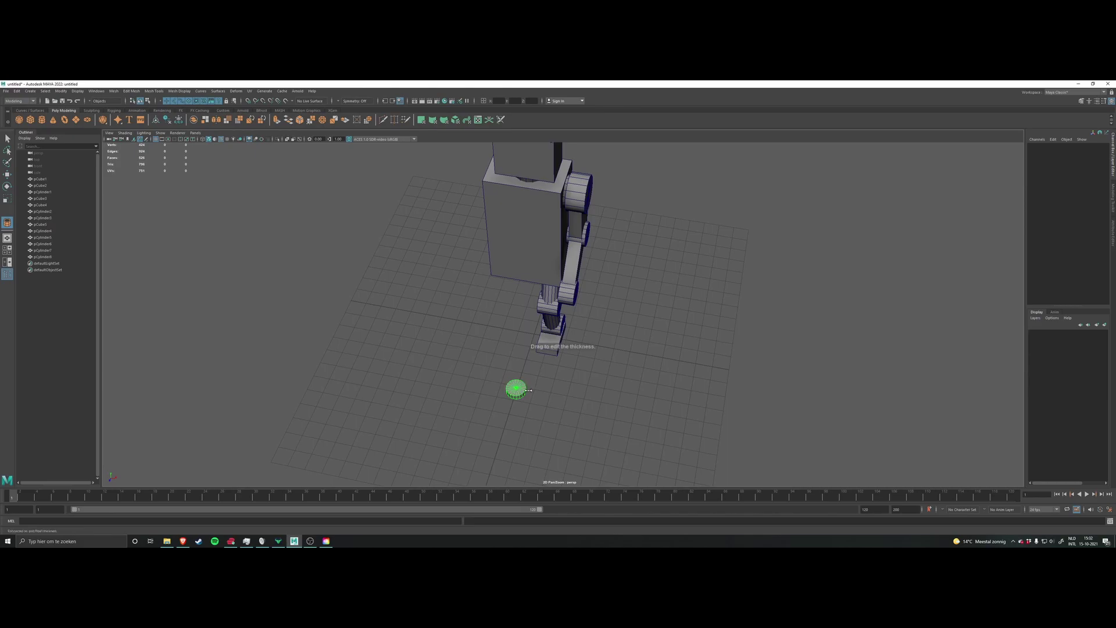
key(w)
Step: Rotate the pipe upright to align with the wrist cylinder, and place it just in front of the wrist
alt+right_drag(527, 388, 562, 416)
alt+middle_drag(563, 416, 585, 423)
alt+drag(585, 423, 551, 290)
scroll(526, 264, up, 3)
key(e)
scroll(573, 307, up, 2)
key(w)
drag(449, 239, 580, 264)
drag(631, 289, 594, 279)
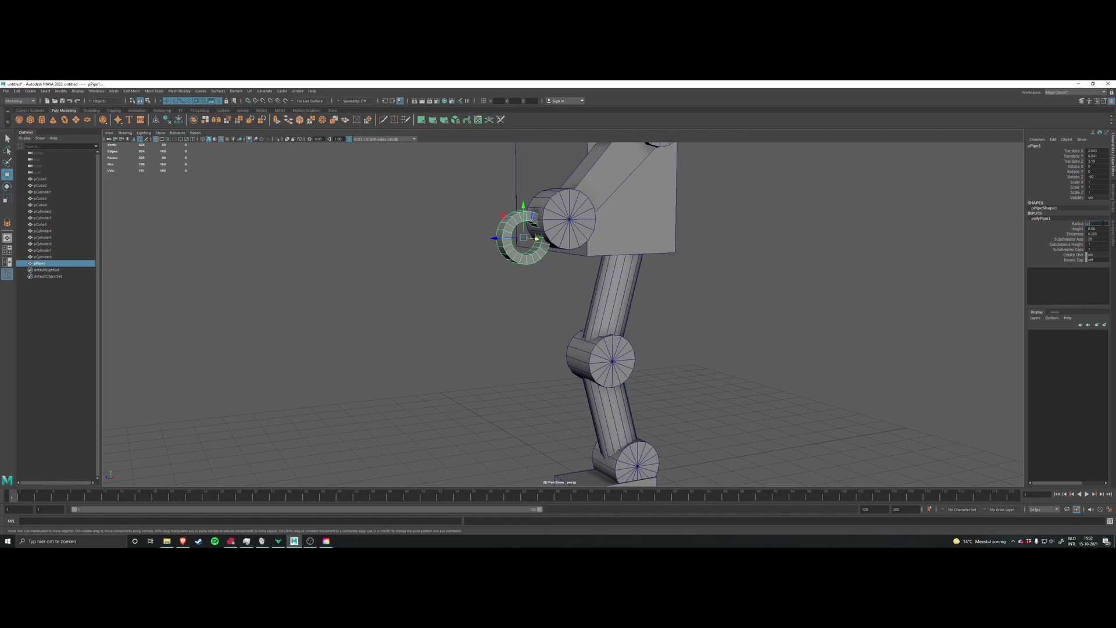
Step: Set the pipe's radius to 0.7 and move it closer to the wrist cylinder
ctrl+drag(1088, 223, 1102, 223)
alt+drag(714, 238, 678, 318)
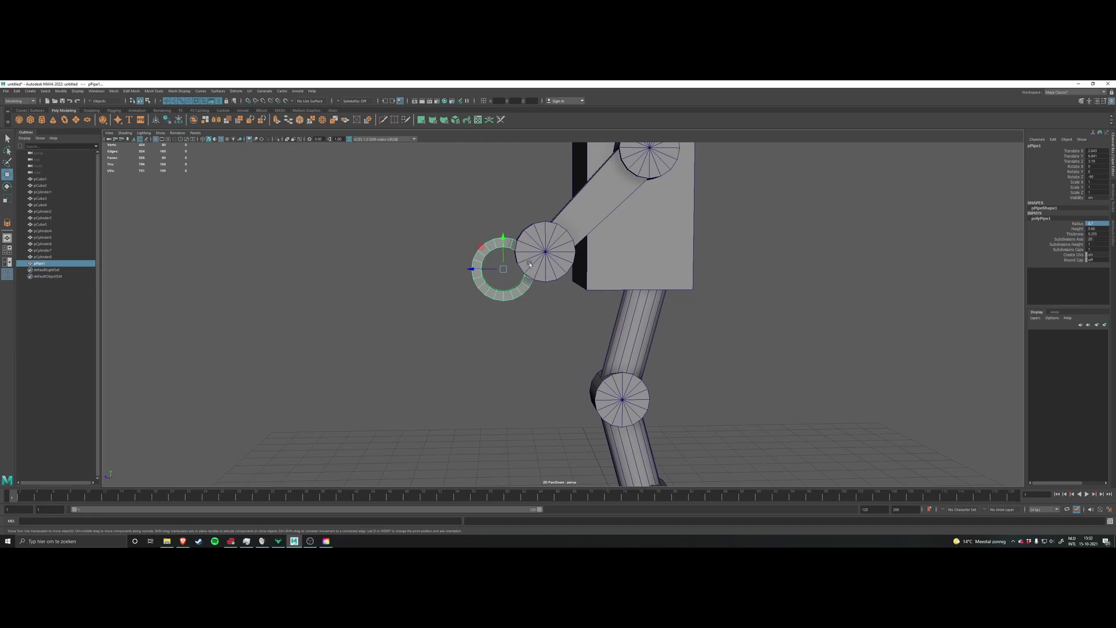
middle_drag(483, 247, 493, 243)
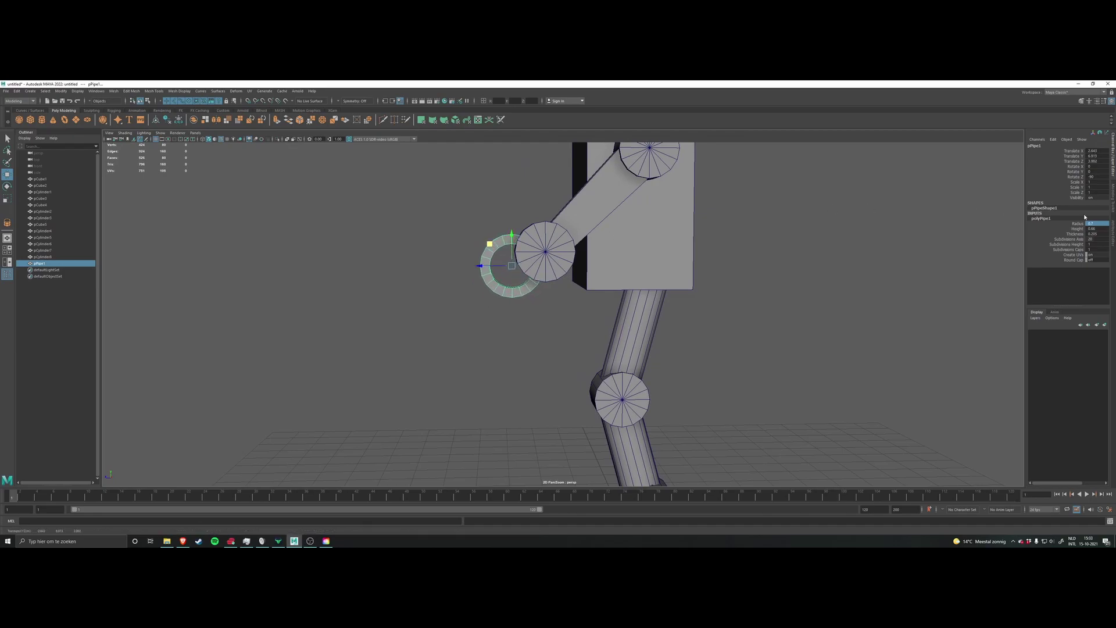
Step: Set the pipe's Subdivisions Axis to 18 and fine-tune its position against the wrist cylinder
double_click(1095, 239)
scroll(733, 366, up, 4)
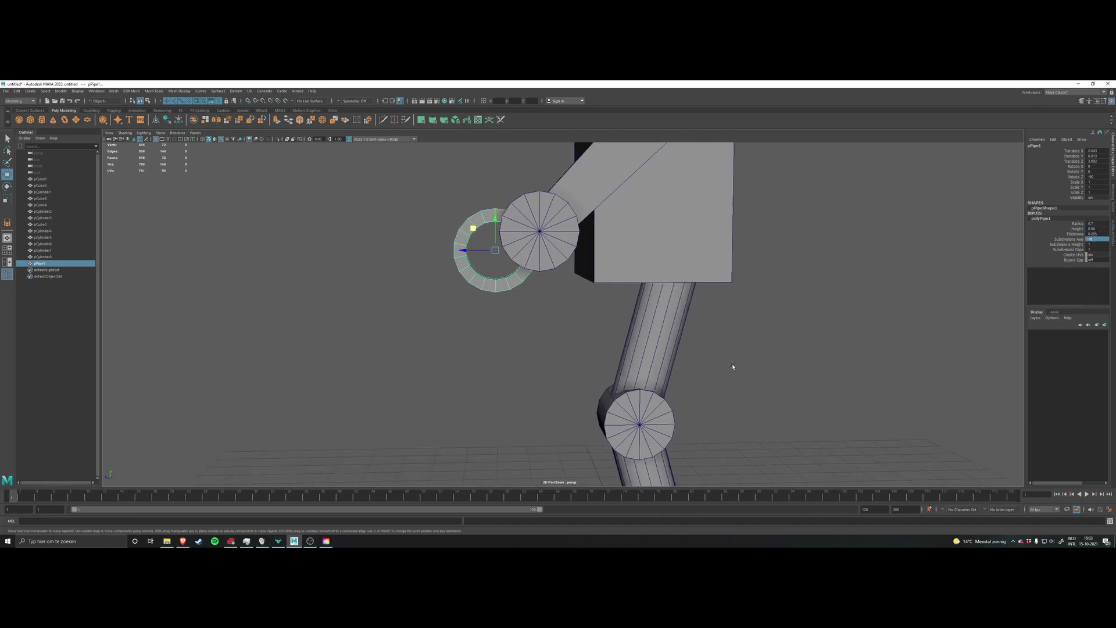
alt+middle_drag(732, 366, 814, 466)
alt+drag(815, 466, 740, 444)
scroll(636, 384, up, 1)
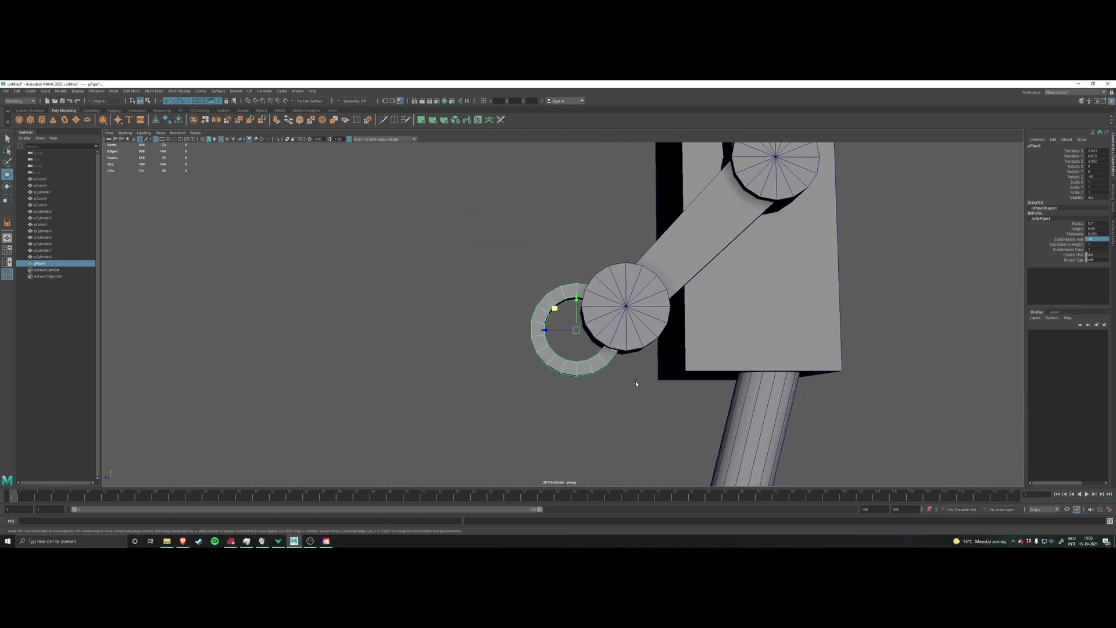
drag(558, 313, 673, 344)
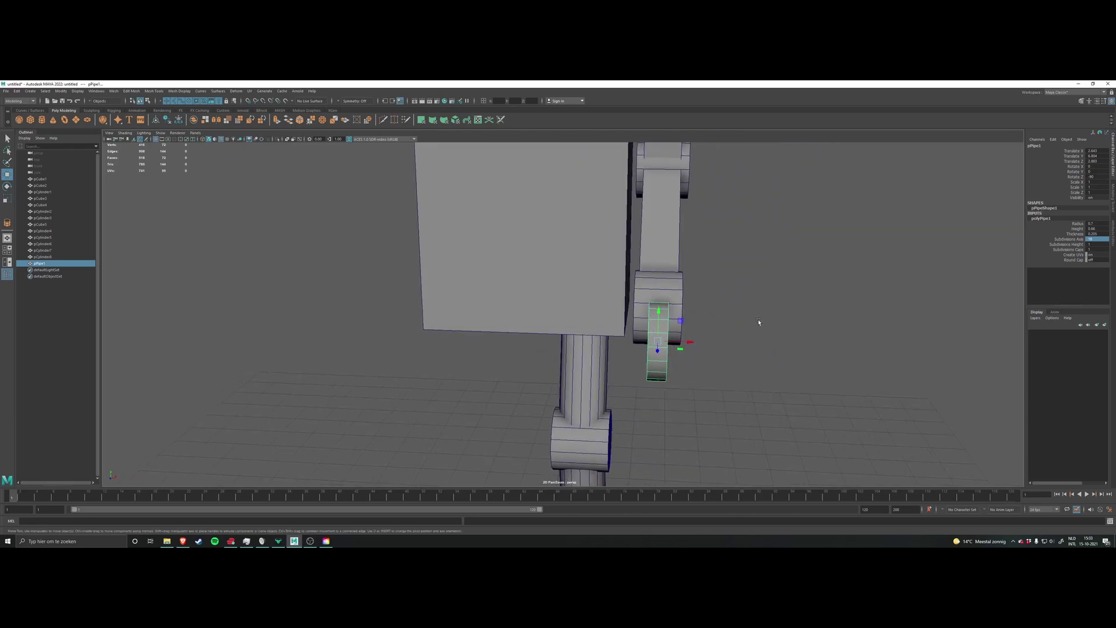
Step: Try a thickness of 0.01 on the pipe and undo the change
double_click(1098, 234)
text(0.01)
key(Return)
alt+drag(954, 364, 765, 376)
click(905, 379)
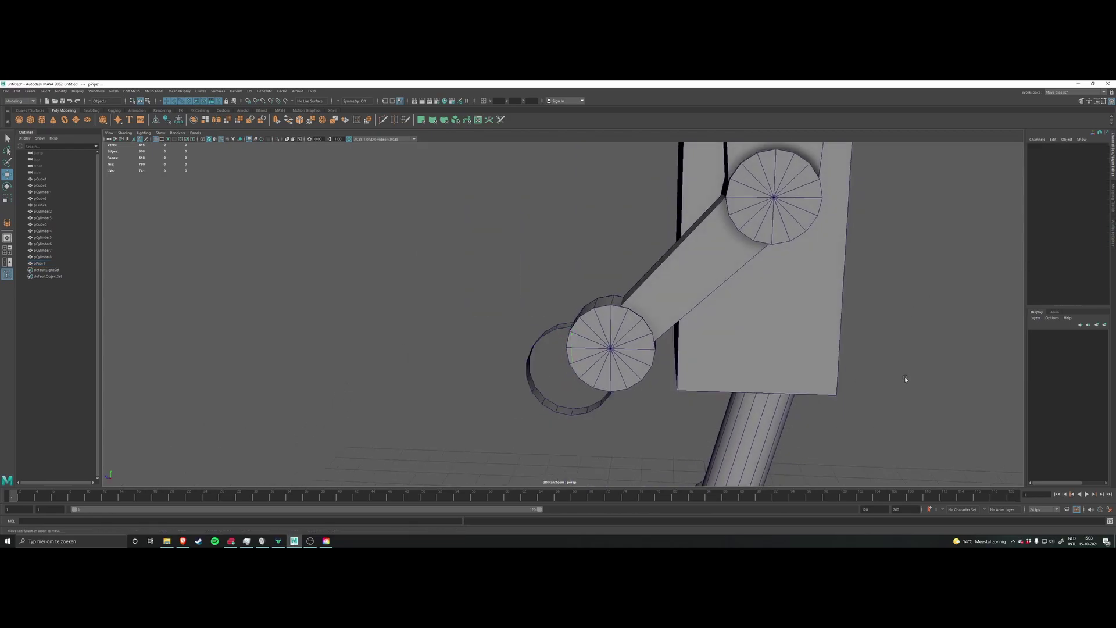
key(ctrl+z)
key(ctrl+z)
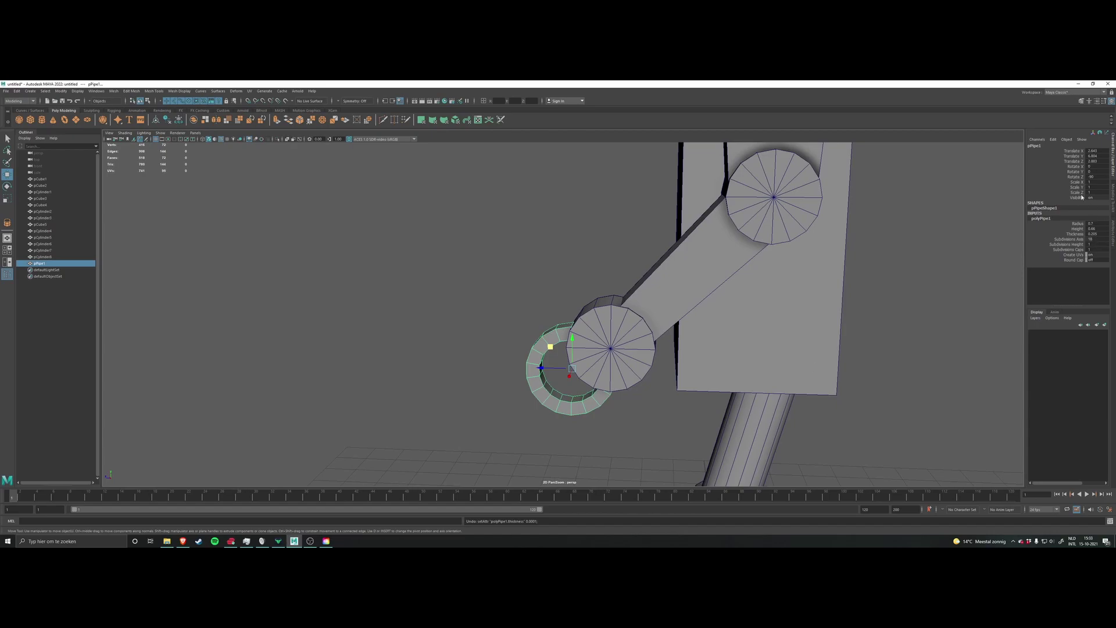
Step: Set the pipe's height to 1 to make the hand wider
alt+drag(813, 344, 976, 375)
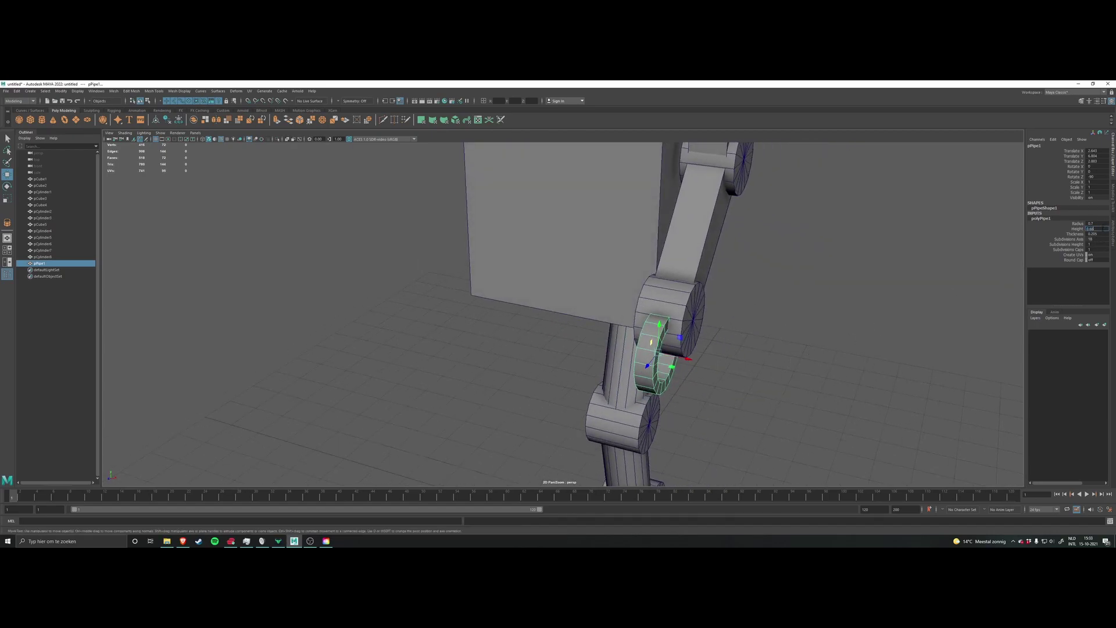
key(Return)
key(1)
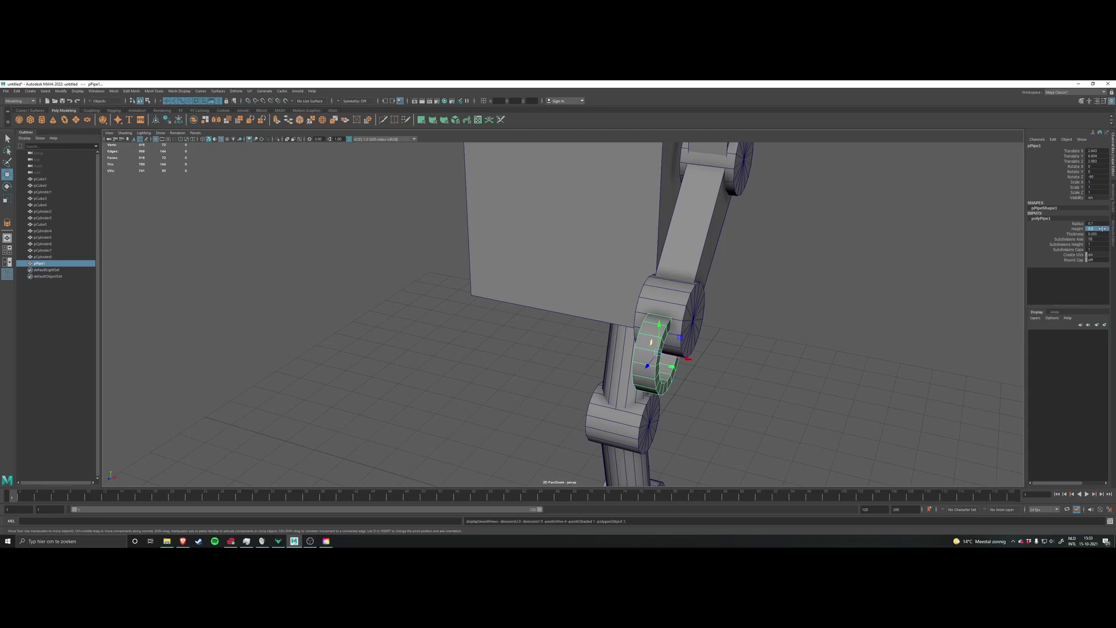
key(Return)
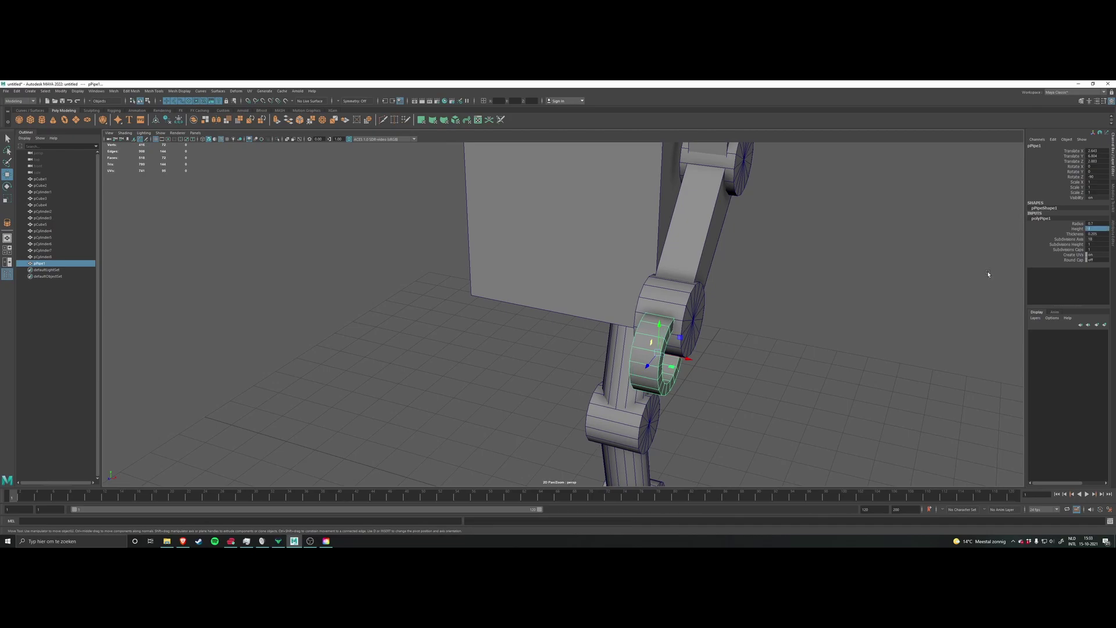
Step: Switch the pipe hand to face component mode for editing its faces
alt+drag(738, 300, 779, 301)
alt+drag(707, 330, 583, 360)
alt+middle_drag(584, 360, 568, 337)
scroll(568, 337, up, 2)
alt+drag(568, 336, 537, 362)
scroll(578, 344, down, 2)
right_drag(537, 362, 535, 379)
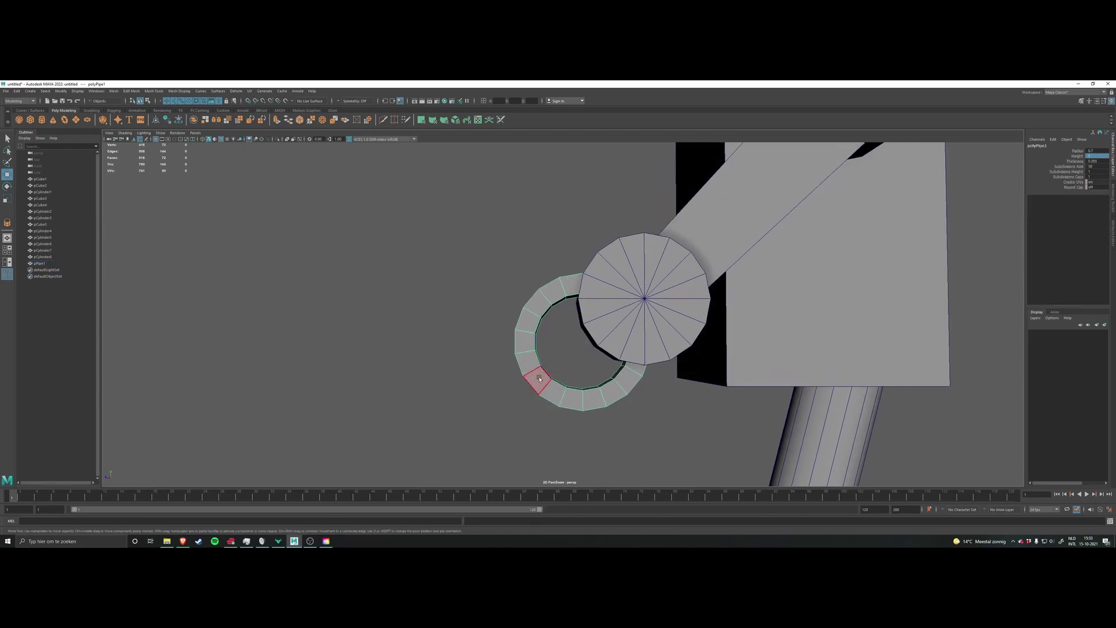
Step: Examine the pipe hand, wrist and arm from several angles
mouse_move(560, 364)
alt+mouse_down()
mouse_move(538, 380)
mouse_move(616, 367)
mouse_move(568, 365)
alt+mouse_up()
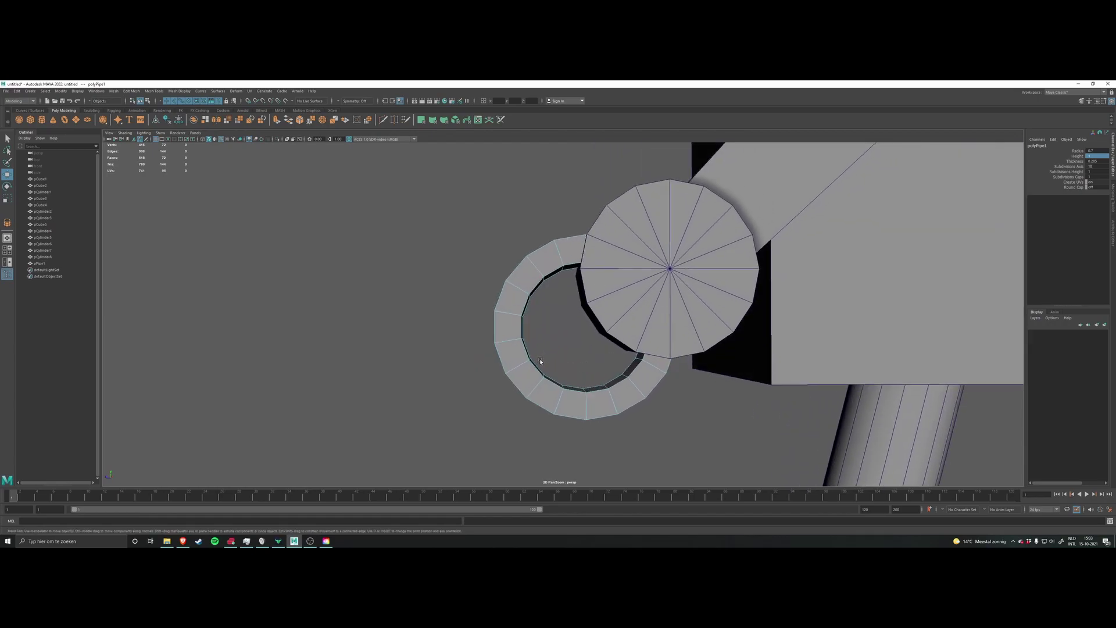
alt+drag(536, 371, 602, 356)
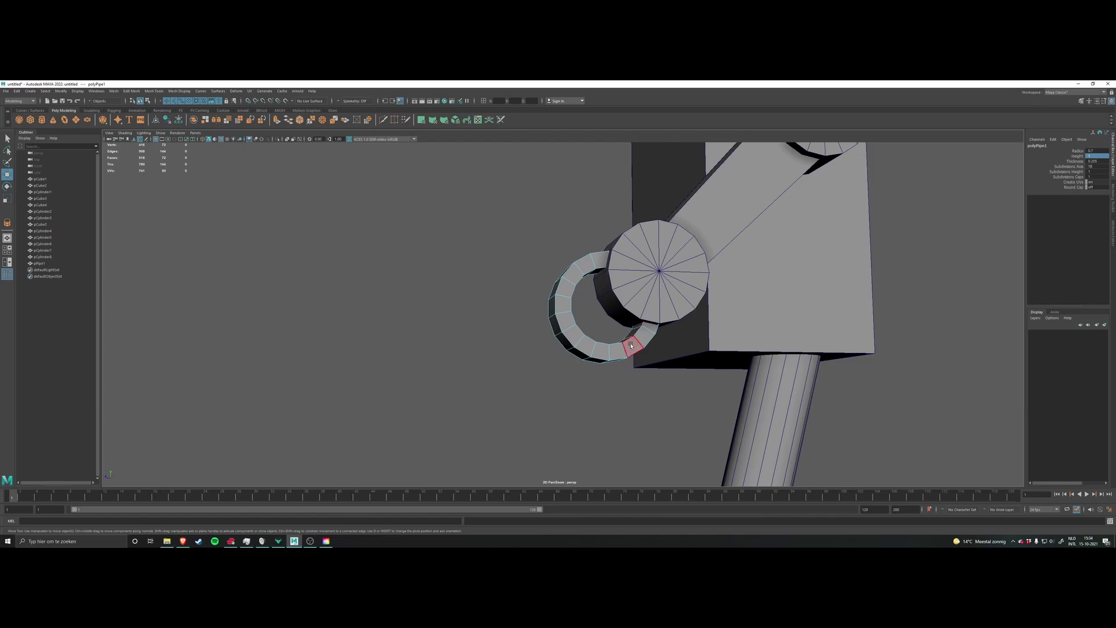
scroll(634, 331, down, 3)
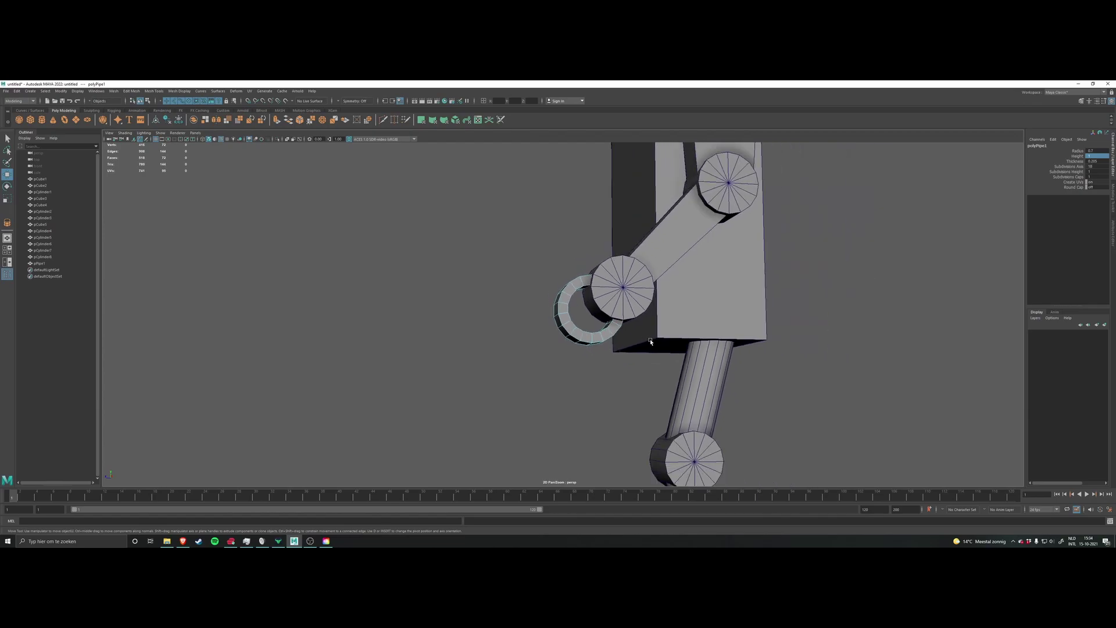
alt+drag(650, 342, 668, 264)
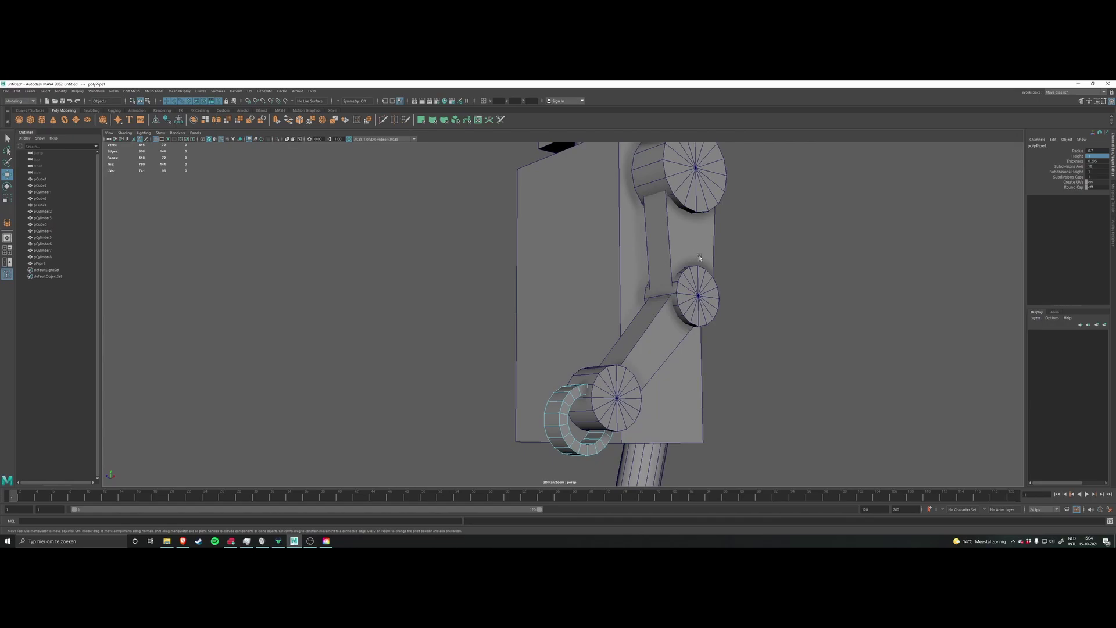
alt+drag(673, 330, 649, 366)
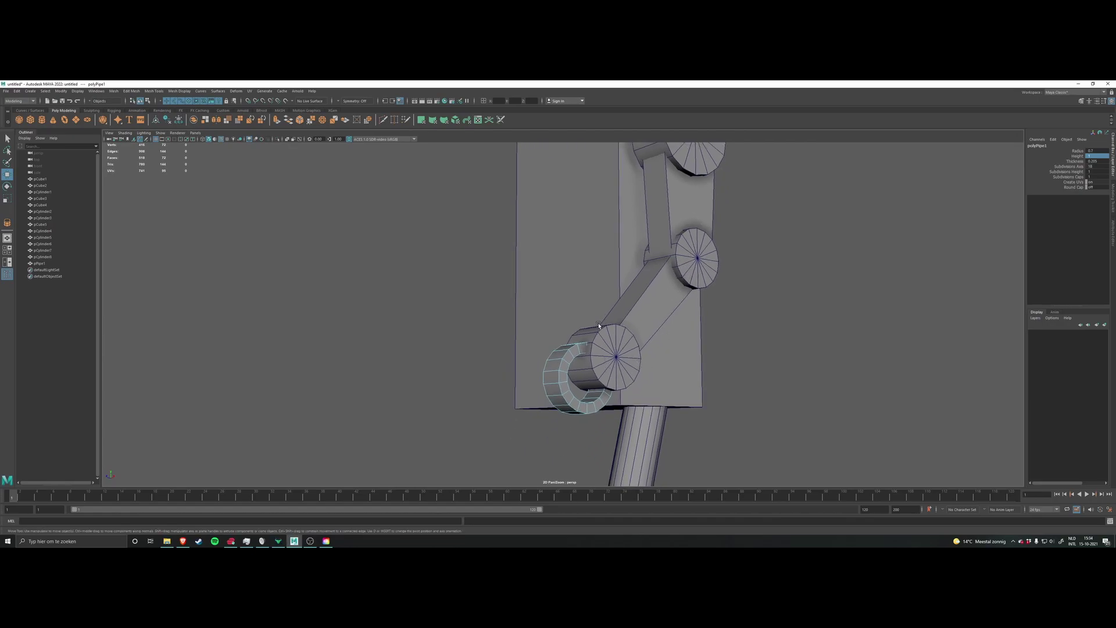
alt+middle_drag(702, 342, 673, 399)
alt+drag(691, 326, 721, 372)
alt+middle_drag(666, 378, 666, 310)
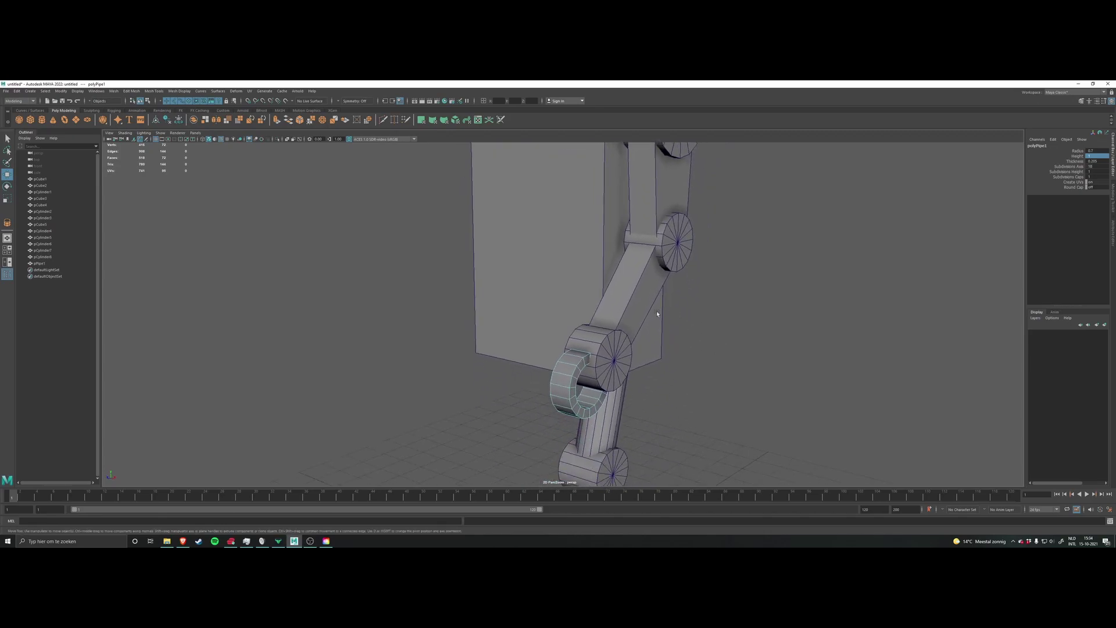
Step: Try selecting a single face and a boxed group of faces on the pipe hand, and clear the selection
scroll(666, 310, up, 3)
alt+middle_drag(615, 365, 607, 327)
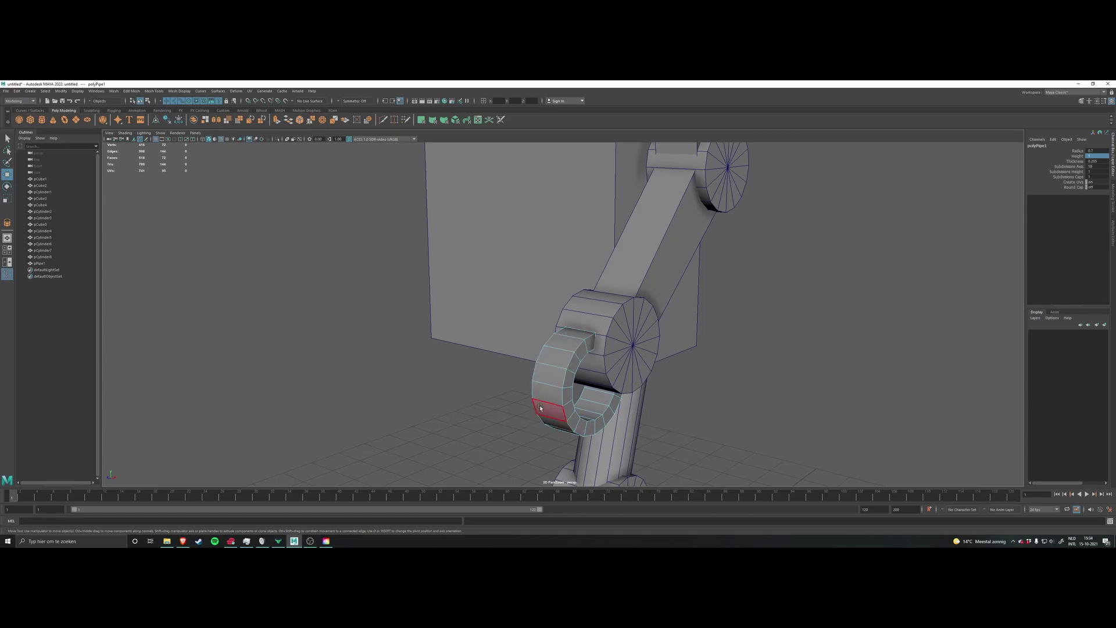
alt+middle_drag(557, 359, 564, 337)
alt+drag(574, 359, 586, 363)
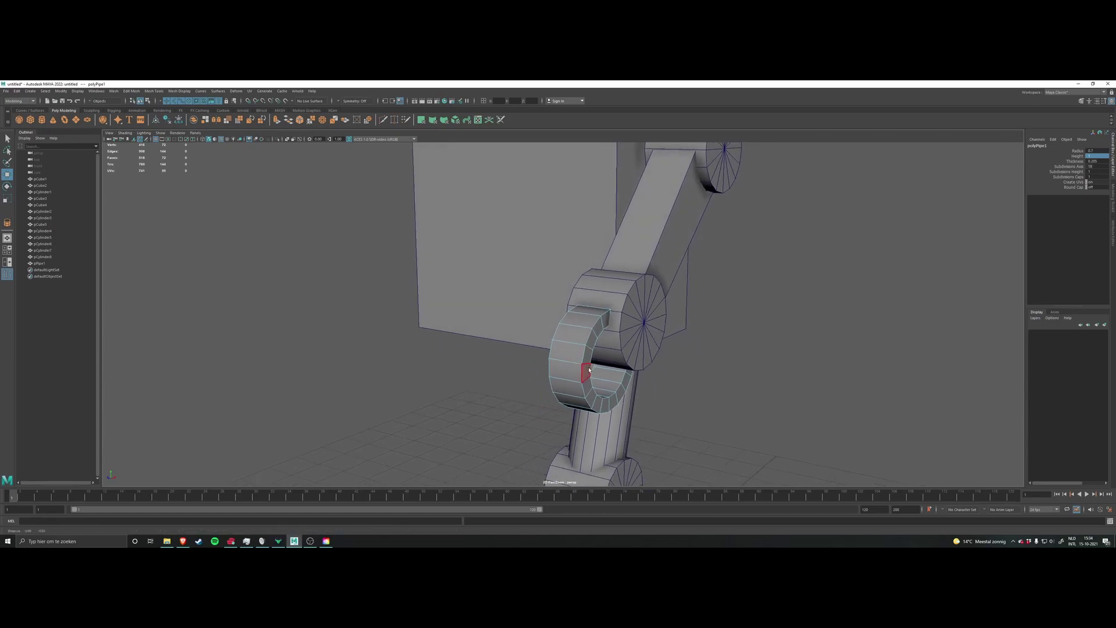
alt+middle_drag(586, 371, 588, 362)
click(588, 314)
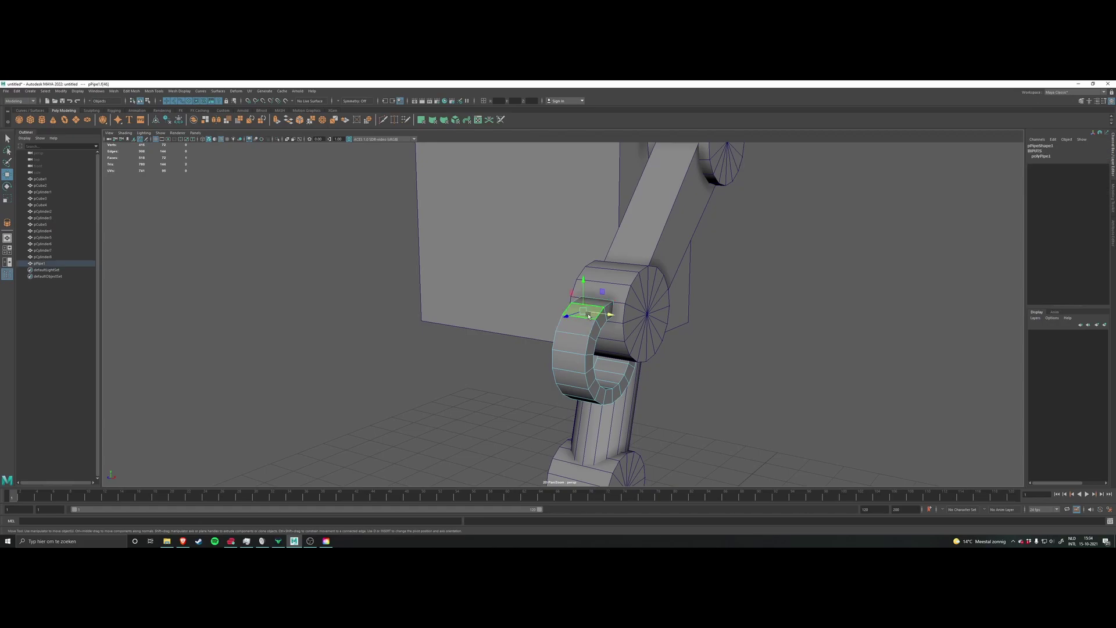
click(745, 325)
alt+drag(579, 316, 617, 318)
drag(635, 437, 641, 279)
alt+drag(754, 301, 442, 356)
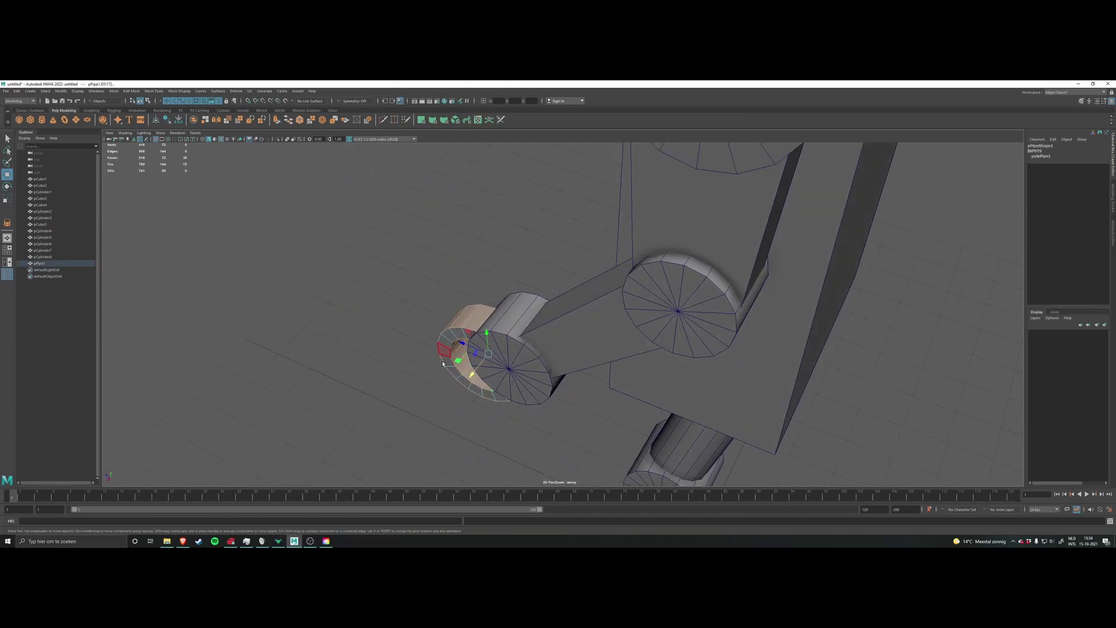
alt+drag(510, 362, 646, 372)
click(770, 364)
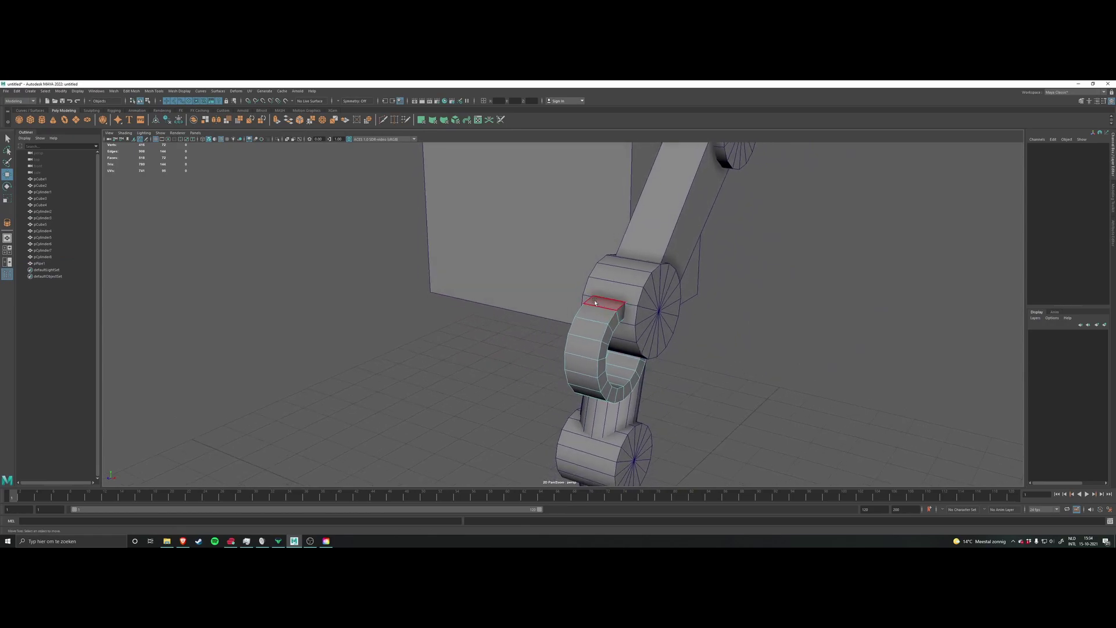
Step: Select the full loop of outer faces around the pipe hand
click(597, 315)
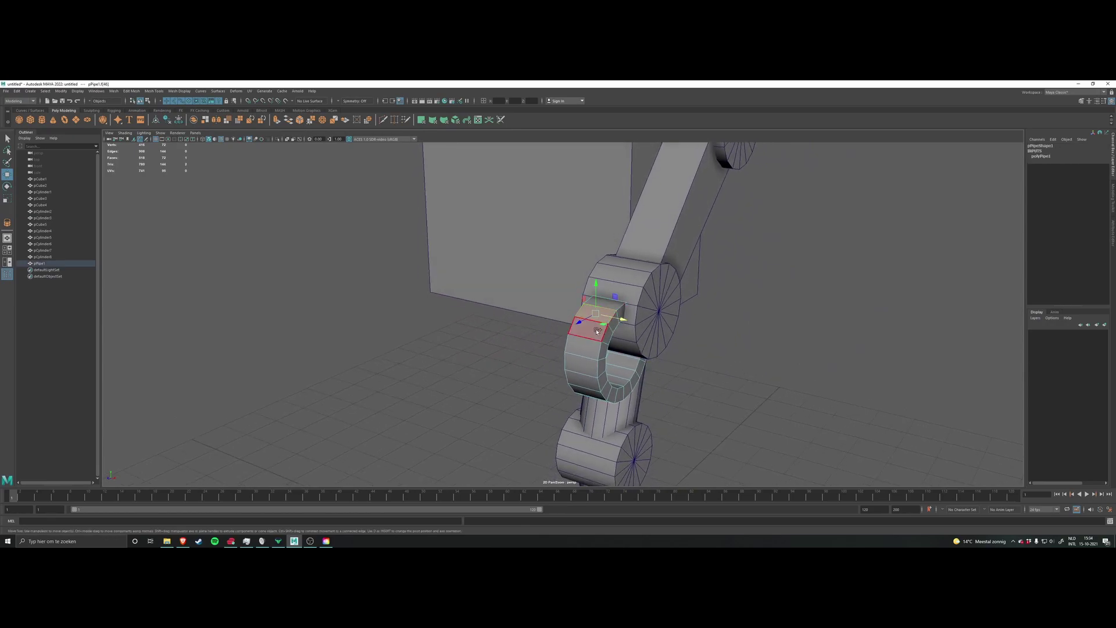
double_click(593, 330)
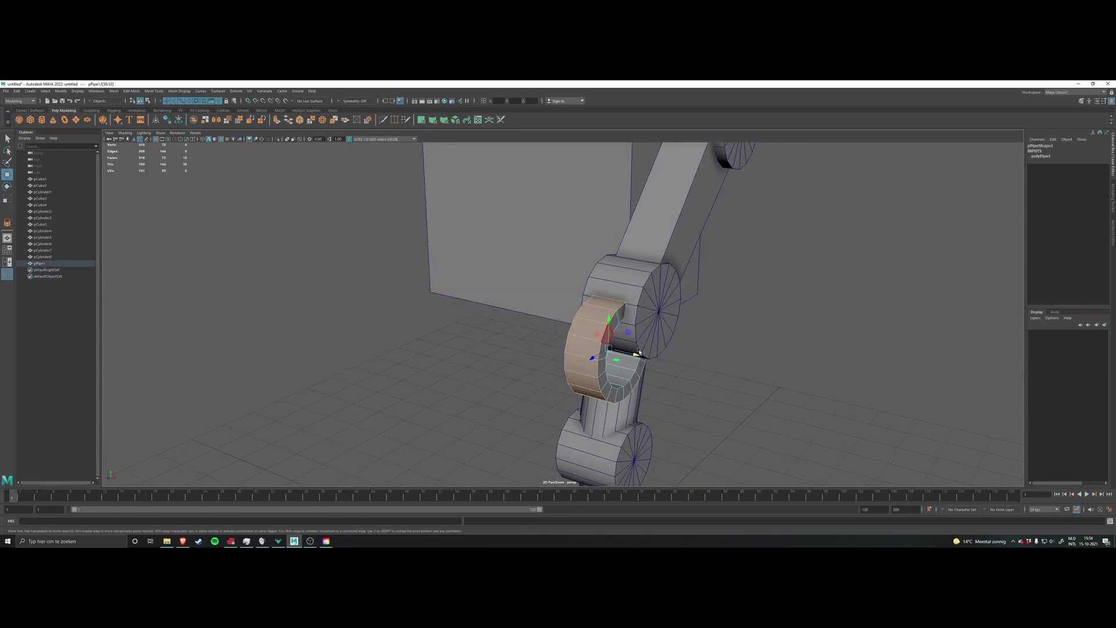
alt+drag(710, 365, 588, 318)
Step: Switch the pipe hand to edge mode and try selecting an edge loop around its rim and single edges
right_drag(588, 318, 591, 304)
click(609, 322)
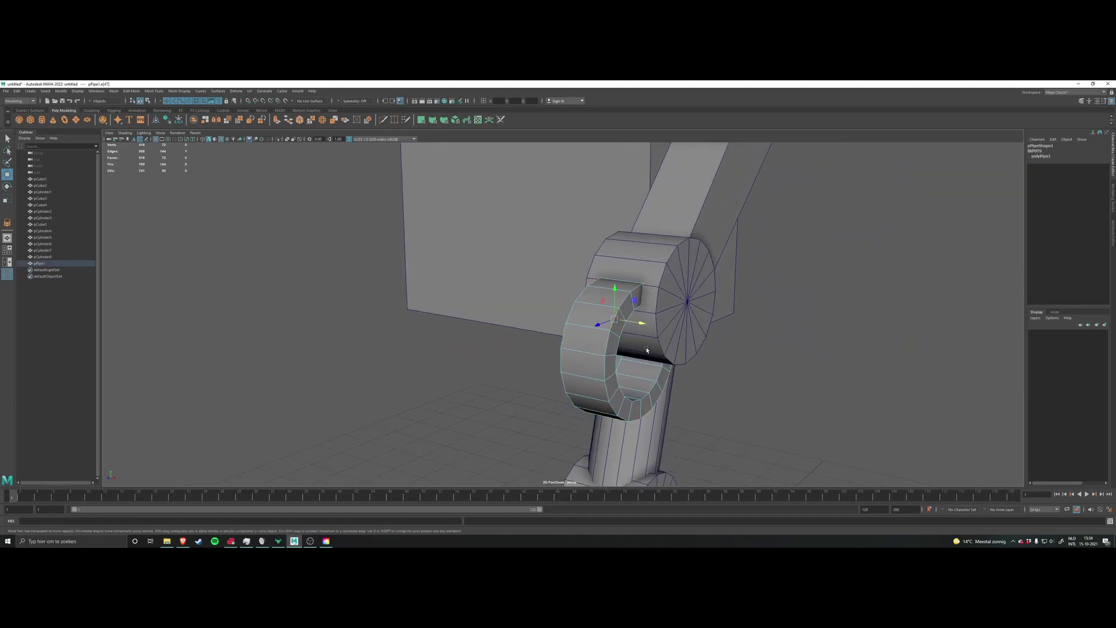
double_click(609, 344)
alt+drag(609, 345, 483, 247)
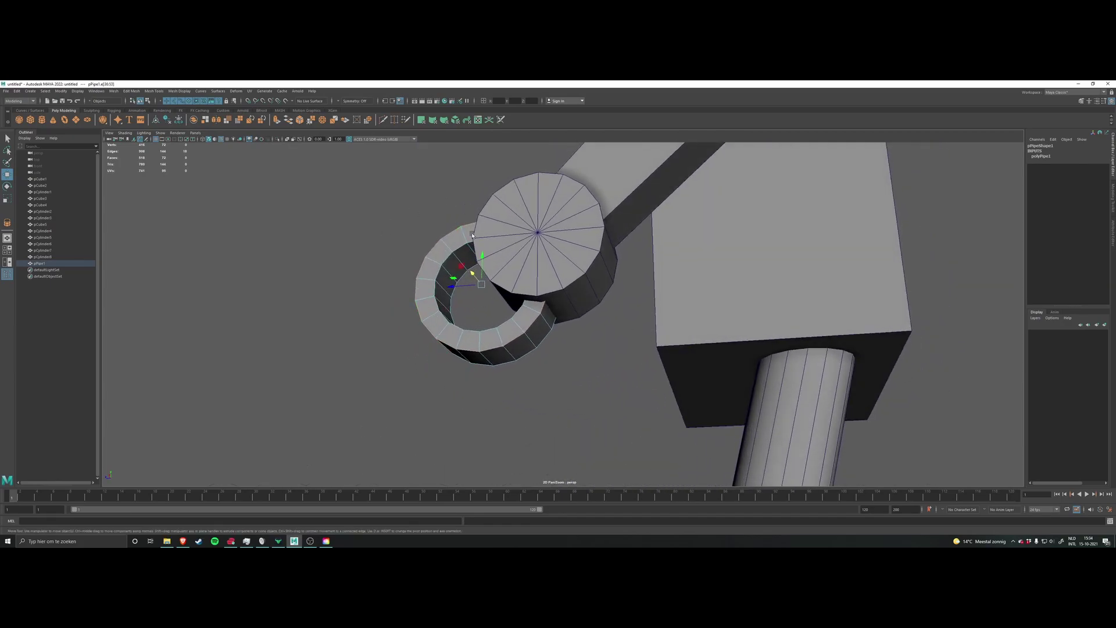
alt+drag(414, 237, 525, 330)
click(572, 322)
alt+right_drag(448, 304, 482, 340)
mouse_move(490, 333)
alt+mouse_down()
mouse_move(341, 299)
mouse_move(693, 329)
mouse_move(794, 316)
mouse_move(422, 324)
mouse_move(372, 314)
mouse_move(494, 344)
alt+mouse_up()
click(435, 358)
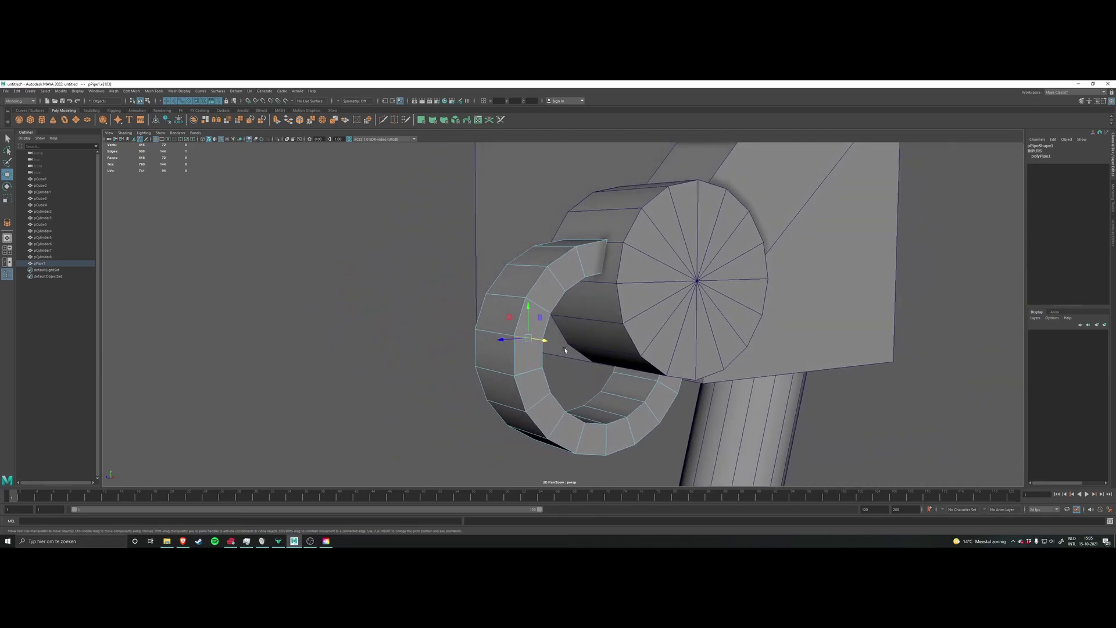
Step: Re-enter edge mode on the pipe hand and try selecting edges running across the ring's width
key(F8)
right_click(526, 350)
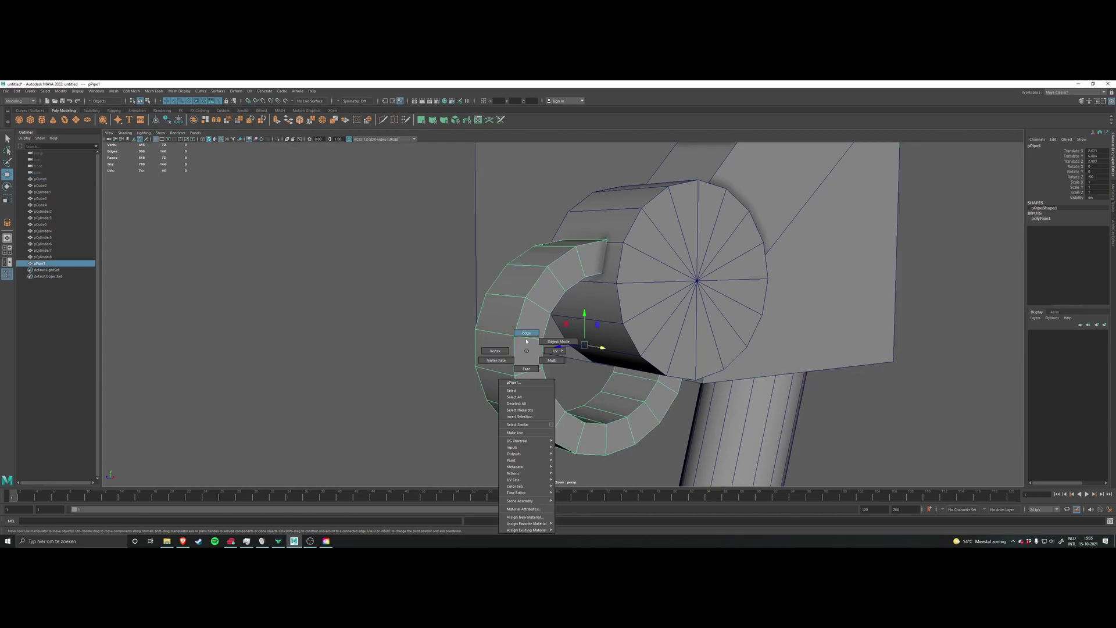
click(526, 343)
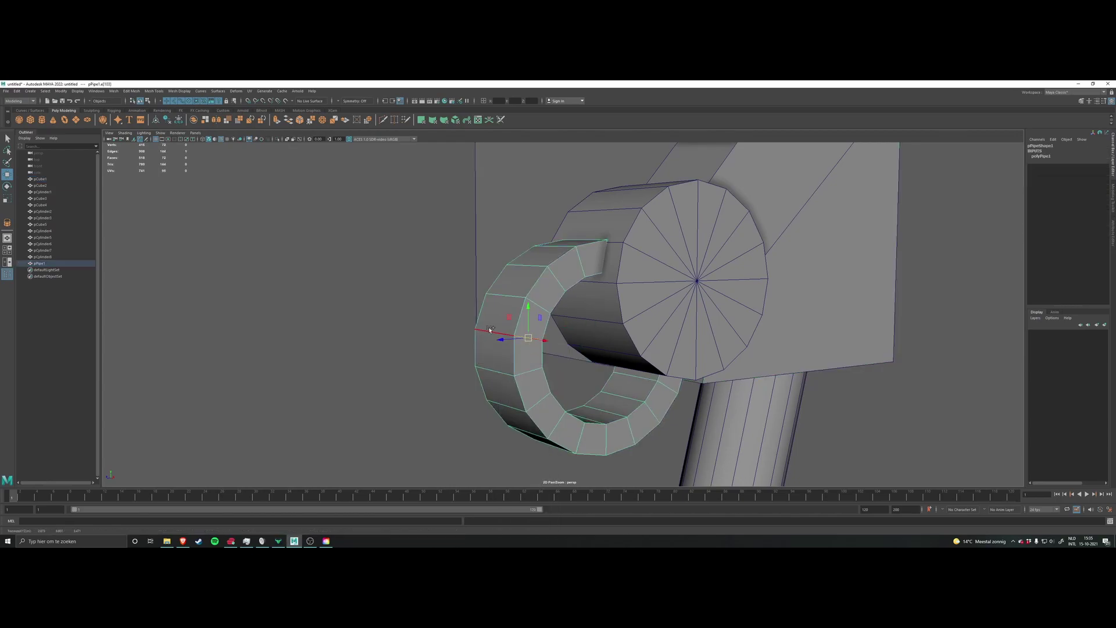
double_click(491, 331)
alt+drag(570, 347, 511, 334)
alt+drag(384, 311, 436, 344)
click(498, 337)
click(504, 366)
click(522, 401)
alt+middle_drag(564, 405, 552, 384)
click(536, 403)
alt+drag(567, 389, 531, 400)
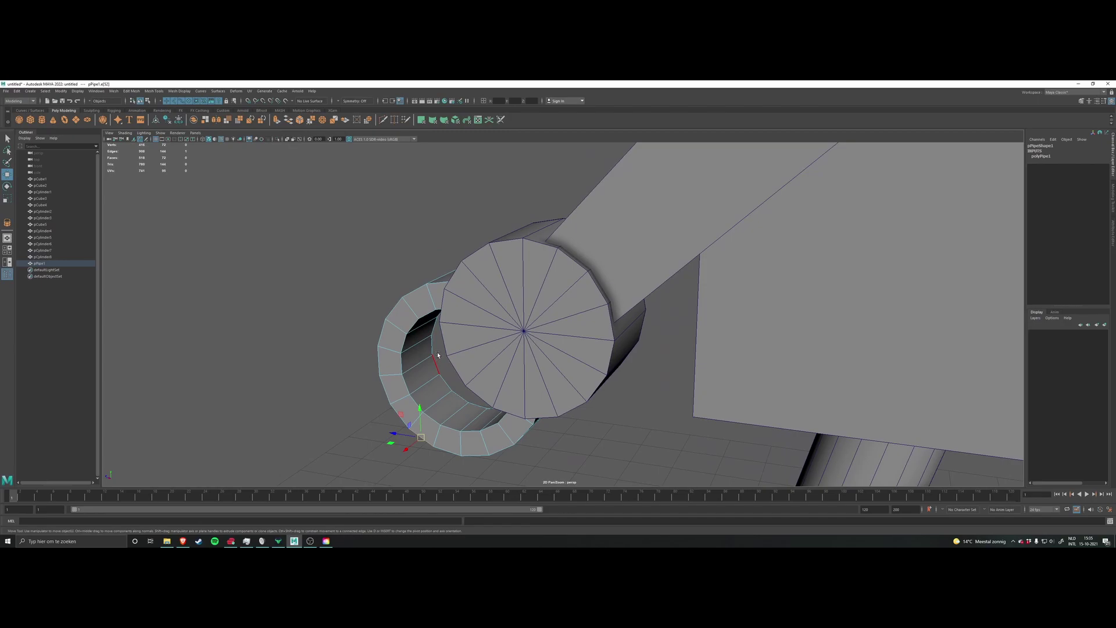
mouse_move(455, 356)
alt+mouse_down()
mouse_move(561, 329)
mouse_move(450, 338)
alt+mouse_up()
alt+middle_drag(453, 349, 464, 332)
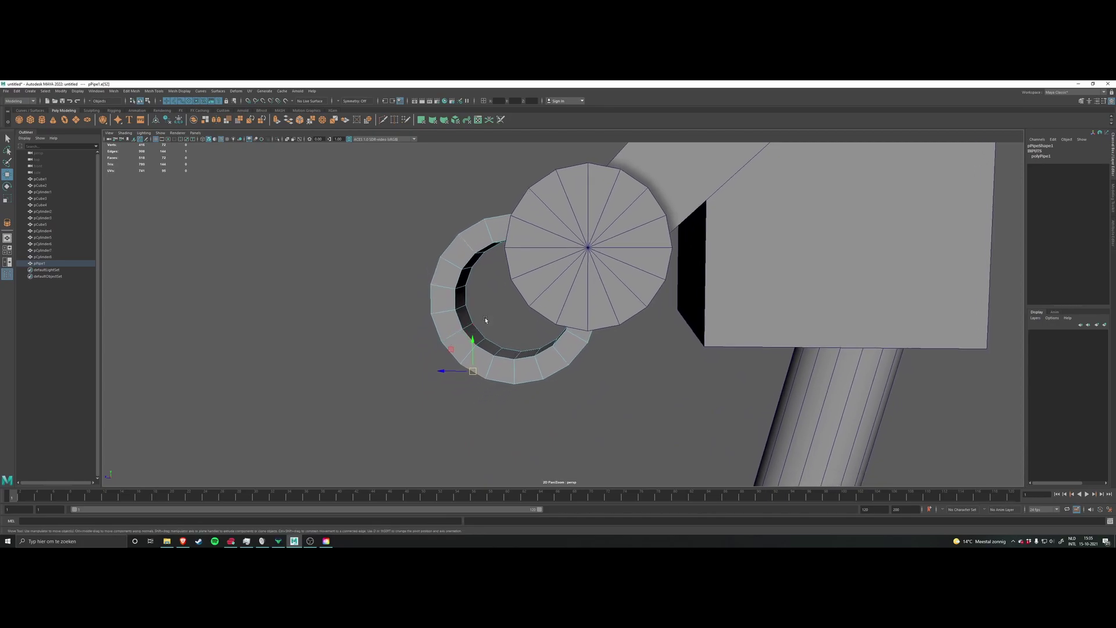
Step: Try box-selecting the faces of the ring's lower front segments in face mode
right_drag(452, 333, 478, 329)
click(491, 329)
drag(492, 323, 427, 326)
drag(425, 330, 413, 343)
alt+drag(486, 333, 399, 319)
mouse_move(463, 323)
alt+mouse_down()
mouse_move(548, 329)
mouse_move(472, 344)
mouse_move(441, 322)
alt+mouse_up()
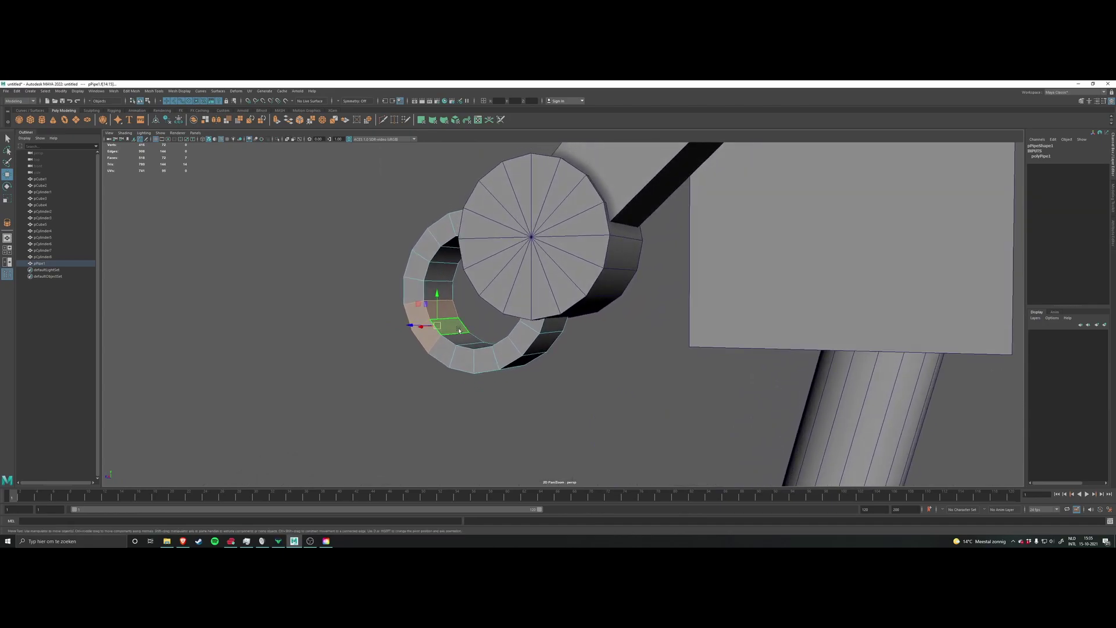
alt+drag(593, 307, 515, 321)
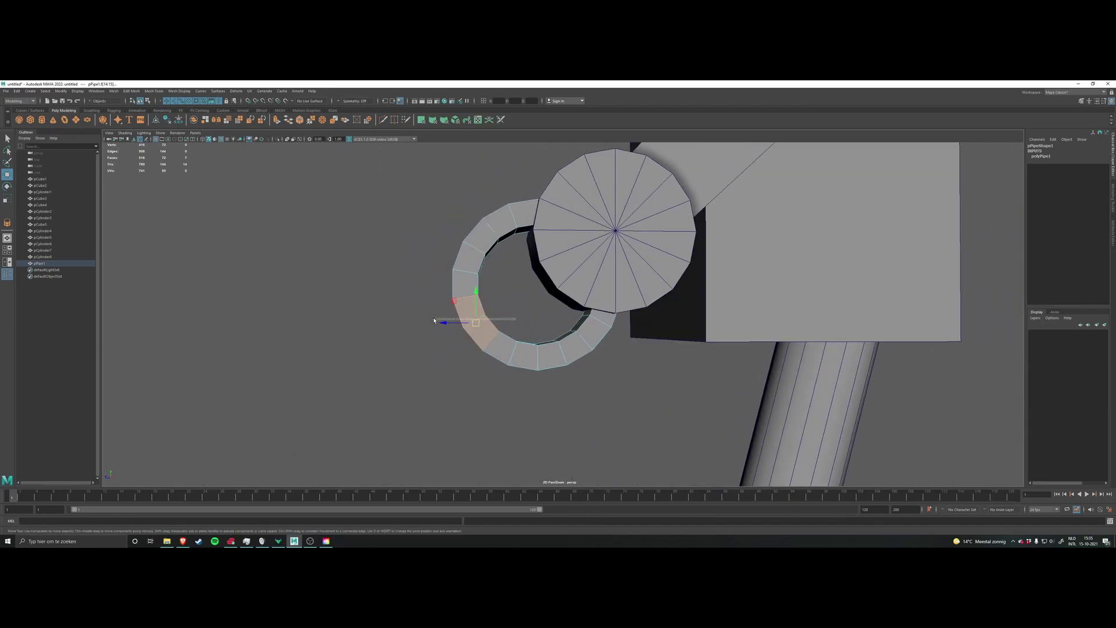
alt+drag(441, 324, 483, 301)
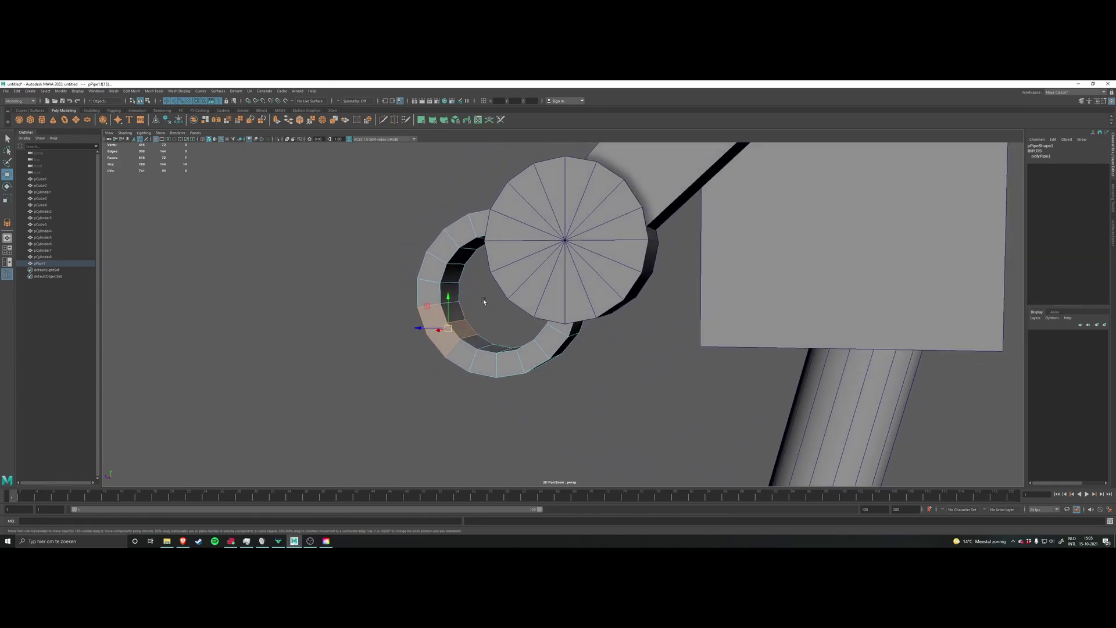
Step: Select the cross-section edge loop at the ring's lower front, convert it to faces, and delete those two segments to open the claw
click(491, 311)
right_drag(490, 312, 484, 300)
alt+drag(439, 344, 510, 344)
click(465, 330)
scroll(468, 335, up, 2)
shift+double_click(452, 335)
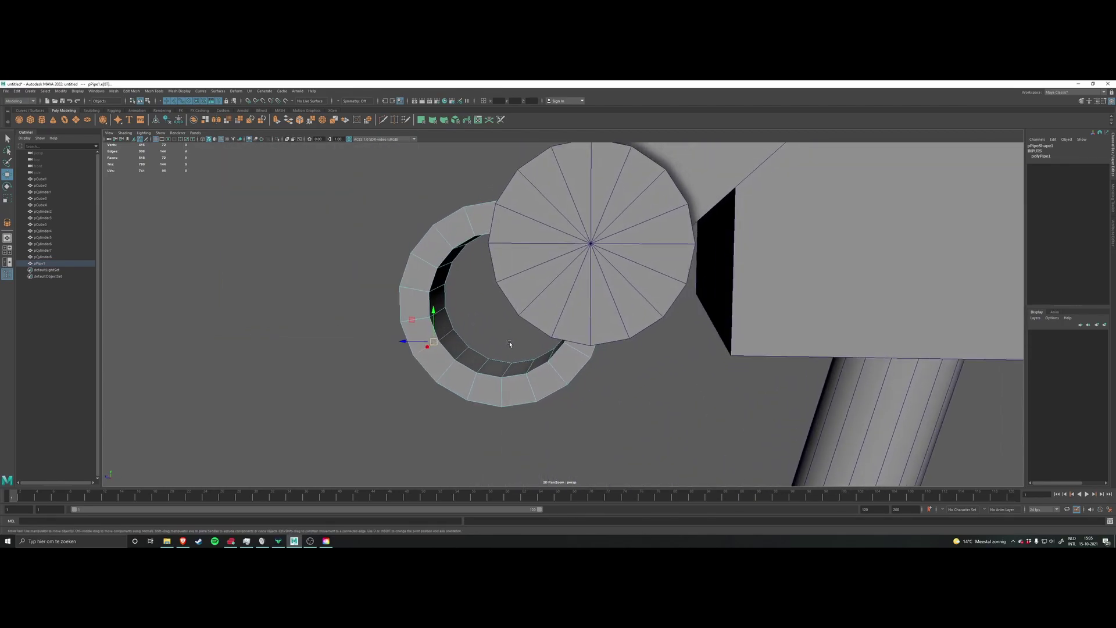
ctrl+right_click(480, 328)
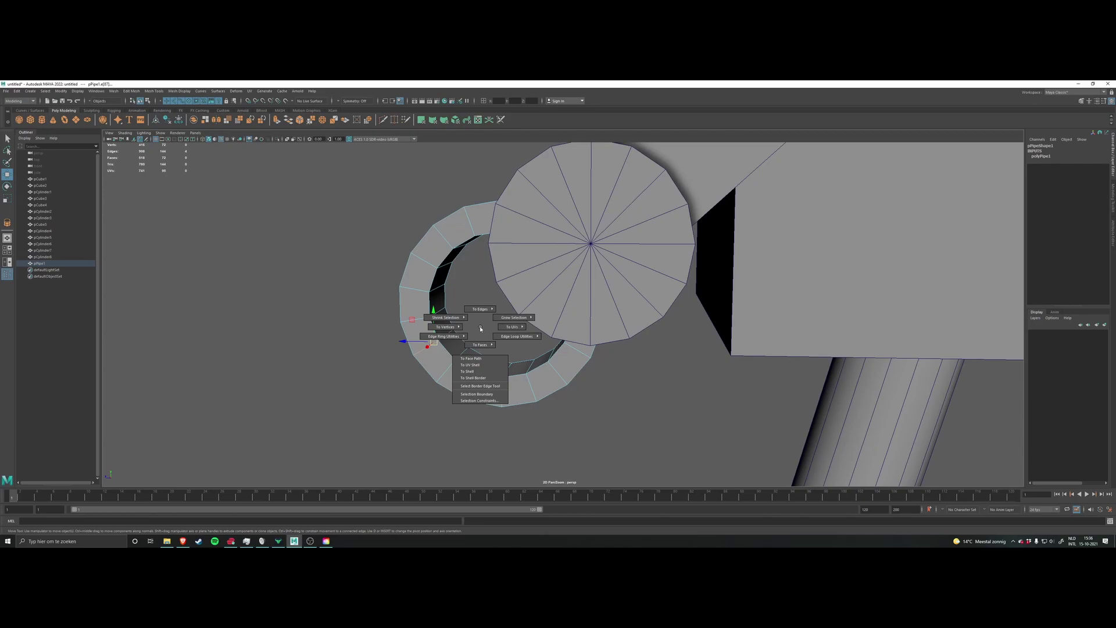
alt+drag(489, 333, 503, 310)
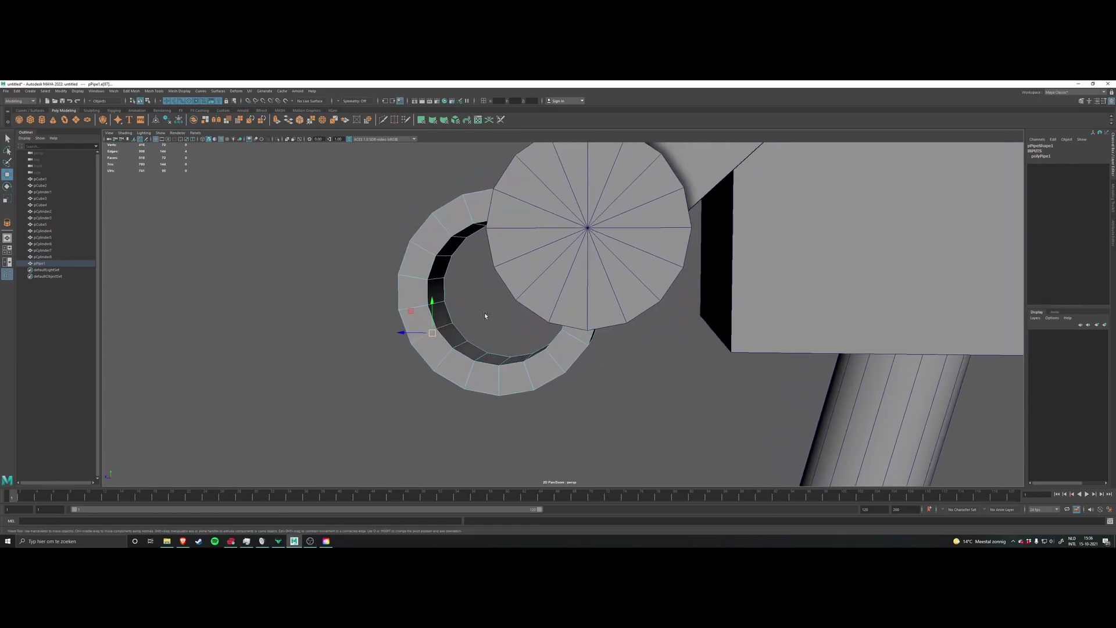
shift+right_click(486, 315)
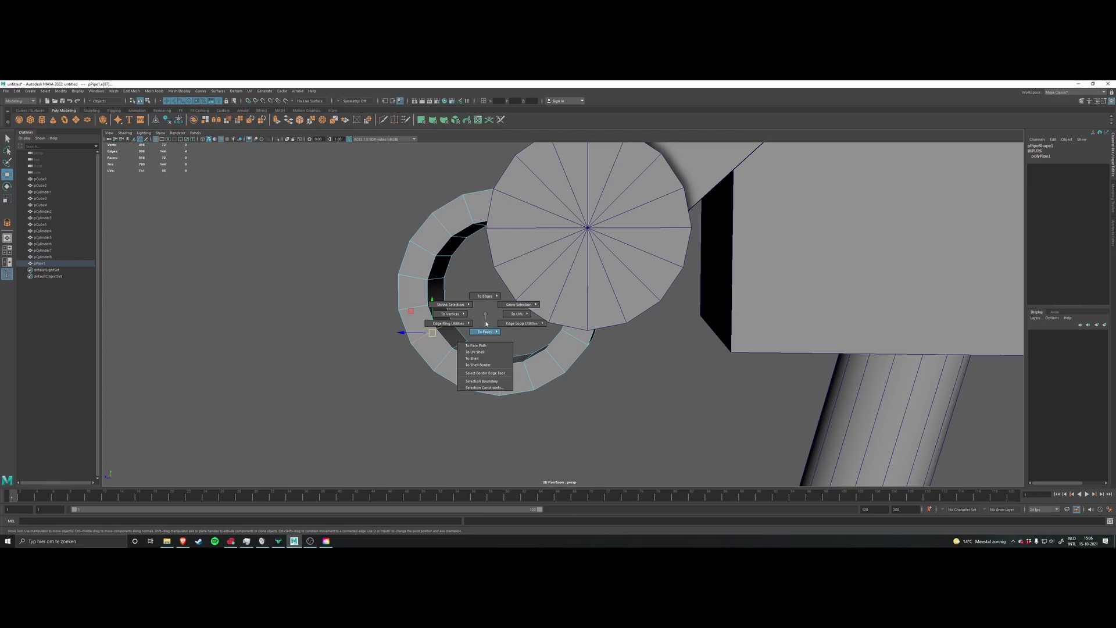
mouse_move(488, 330)
ctrl+right_down()
mouse_move(484, 304)
mouse_move(482, 327)
mouse_move(493, 324)
mouse_move(453, 333)
mouse_move(483, 327)
mouse_move(486, 302)
mouse_move(482, 341)
mouse_move(509, 333)
mouse_move(480, 331)
mouse_move(482, 340)
ctrl+right_up()
ctrl+right_click(485, 303)
alt+drag(482, 340, 458, 306)
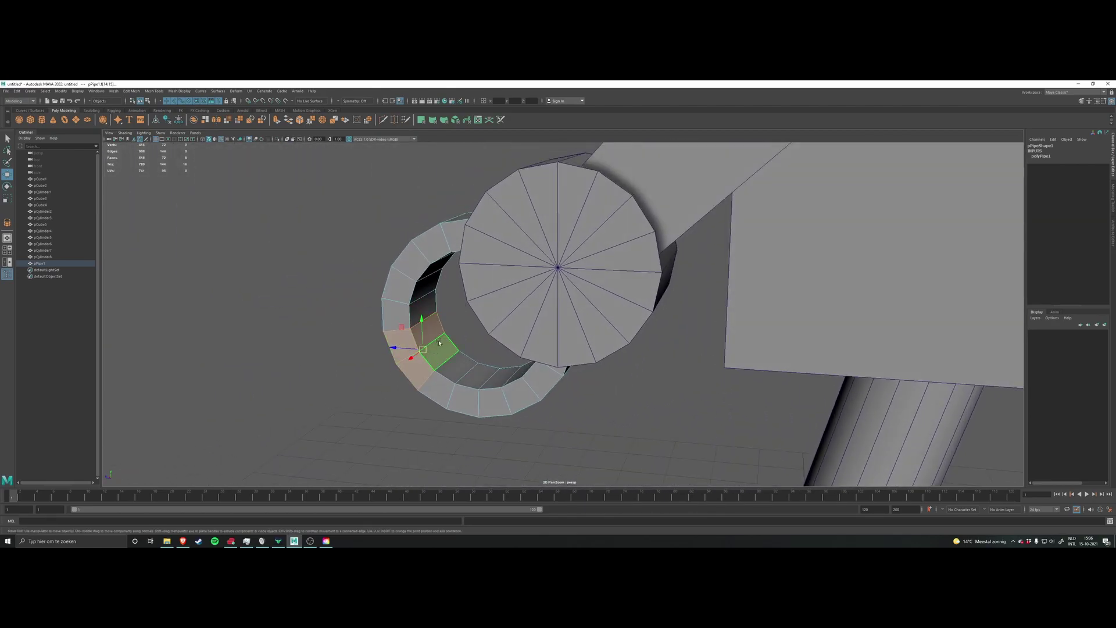
alt+drag(440, 350, 498, 302)
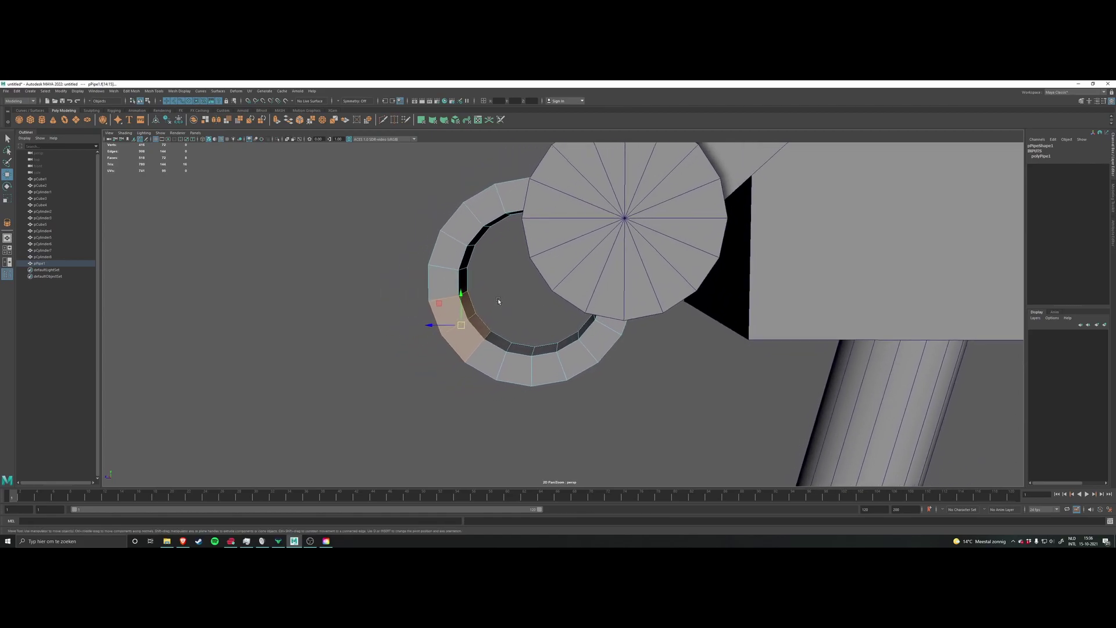
key(Delete)
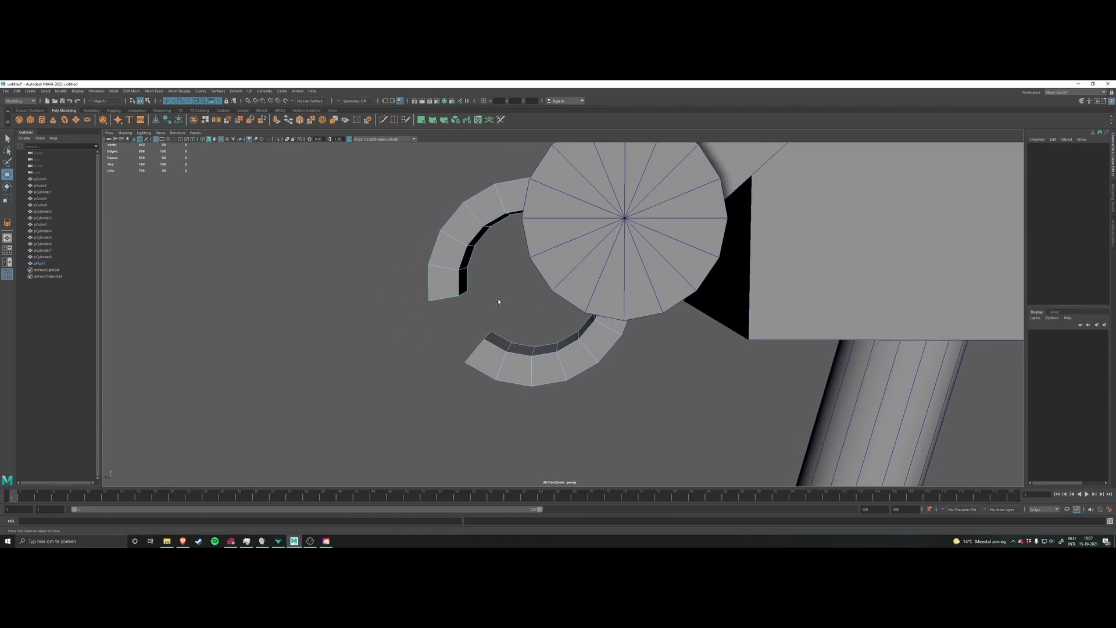
Step: Return the pipe hand to object mode and clear the selection
alt+drag(491, 303, 428, 367)
right_drag(426, 356, 449, 349)
click(454, 346)
alt+drag(459, 343, 577, 324)
Step: Examine the cut ends of the claw-shaped hand for missing faces from several angles
scroll(506, 345, up, 7)
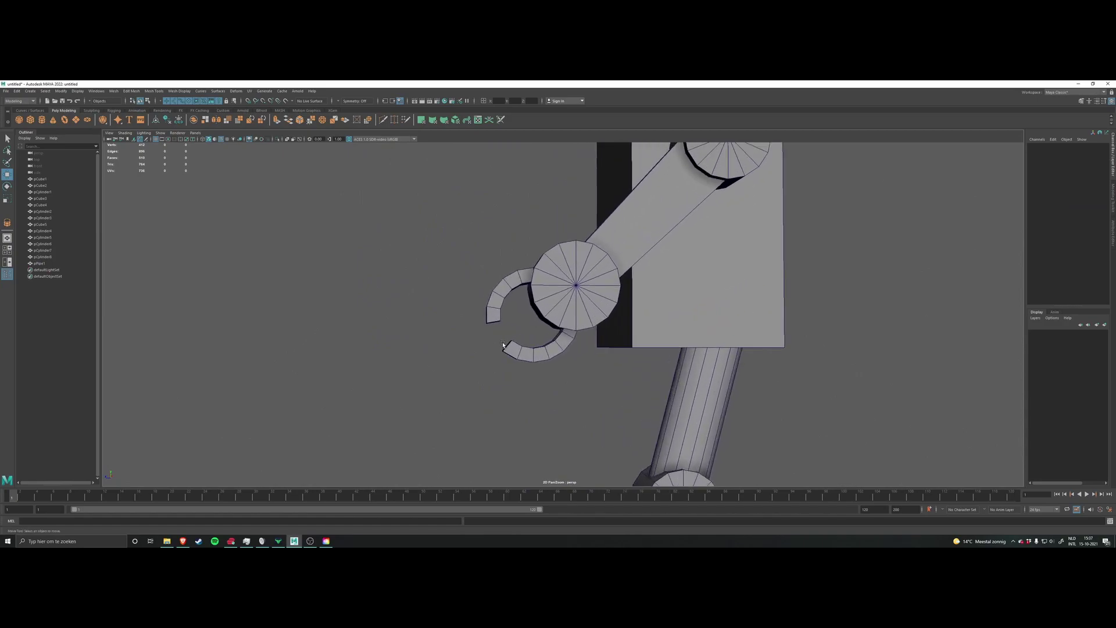
alt+drag(498, 351, 519, 326)
alt+middle_drag(519, 327, 530, 330)
scroll(478, 301, up, 4)
alt+drag(478, 302, 533, 297)
alt+middle_drag(533, 297, 541, 318)
alt+drag(542, 319, 564, 342)
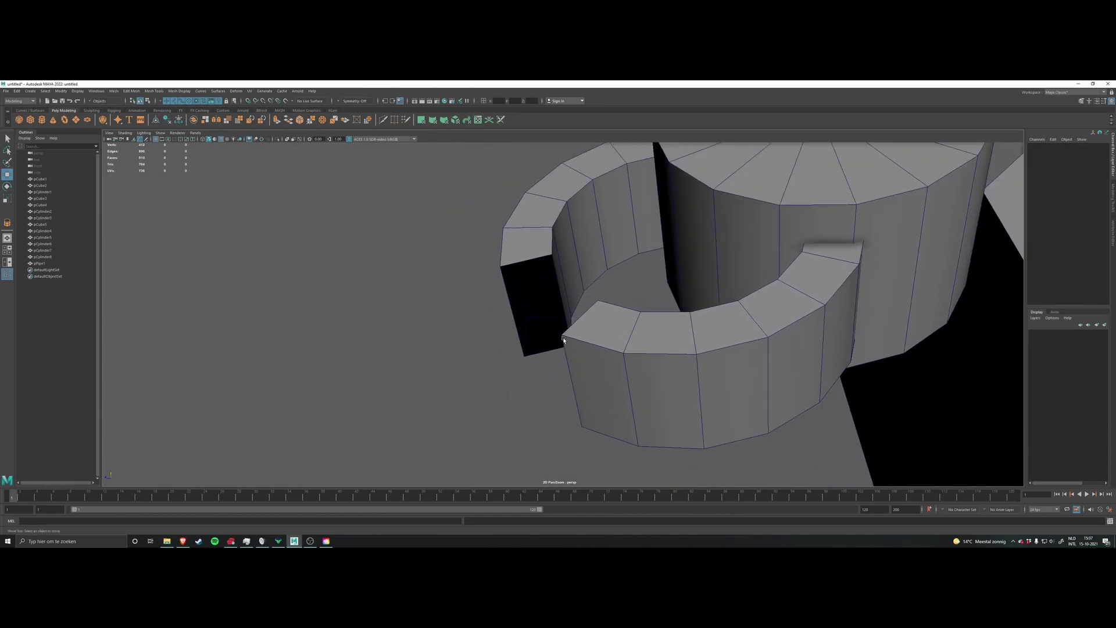
alt+drag(495, 338, 629, 366)
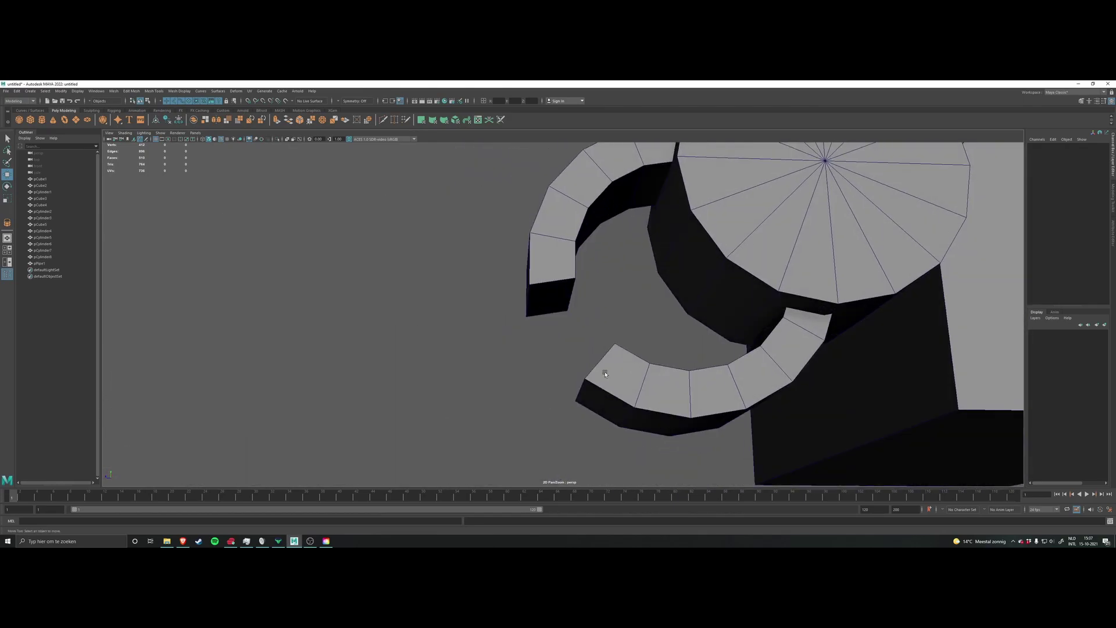
scroll(563, 330, up, 3)
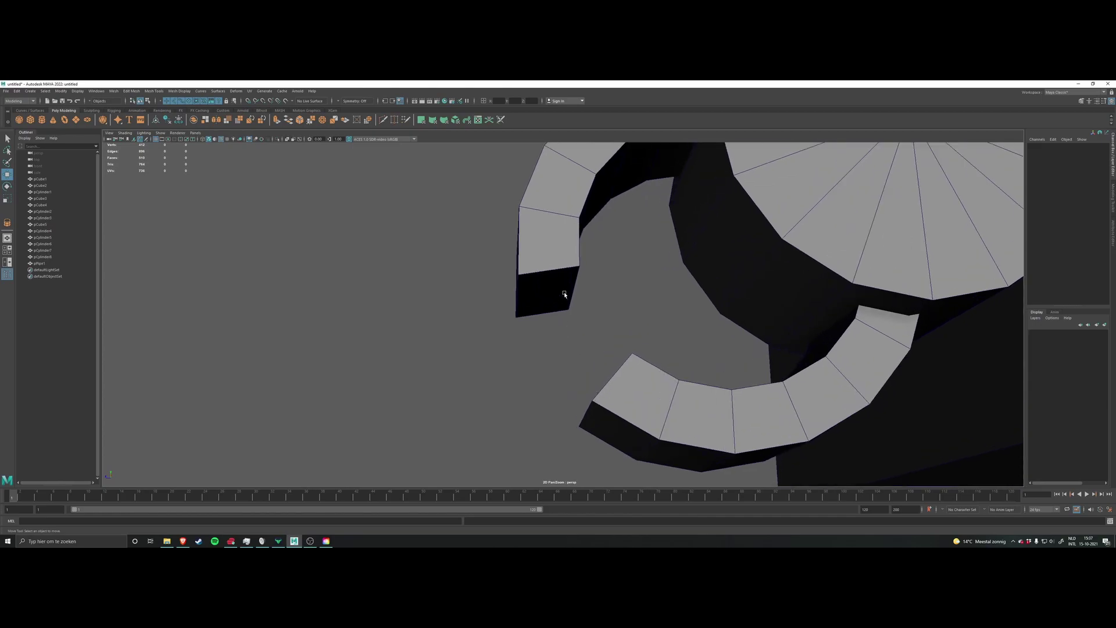
alt+middle_drag(564, 294, 556, 336)
Step: Select the claw hand, switch it to edge mode, and select the border edges of the upper prong's open end
click(551, 301)
alt+drag(549, 364, 545, 311)
scroll(530, 268, down, 4)
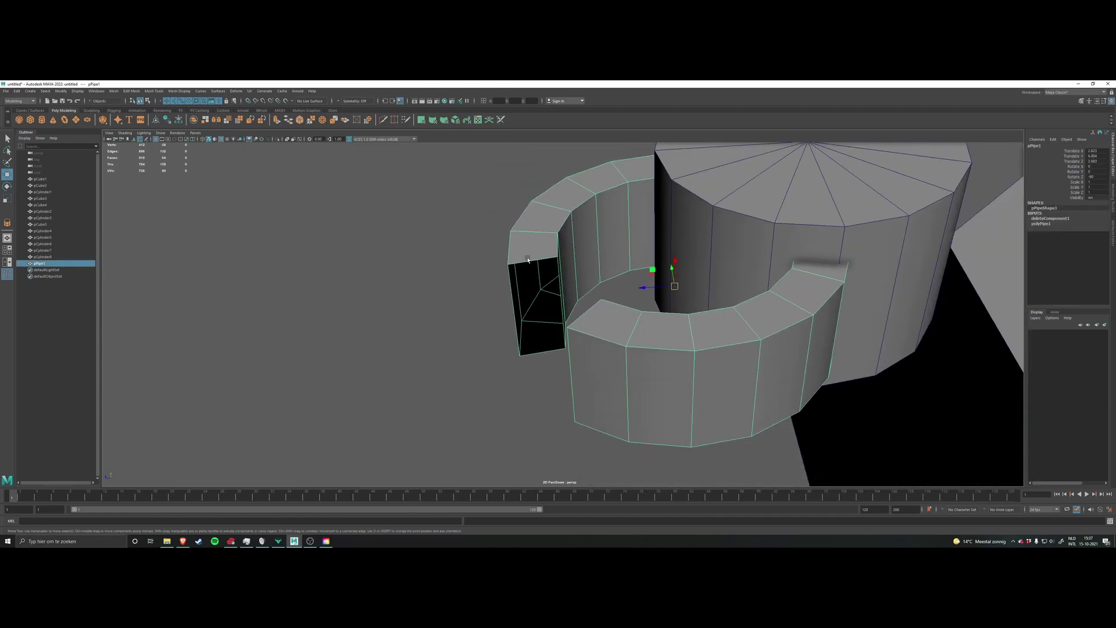
alt+drag(528, 262, 530, 248)
right_drag(529, 248, 536, 287)
click(536, 287)
alt+drag(538, 299, 543, 324)
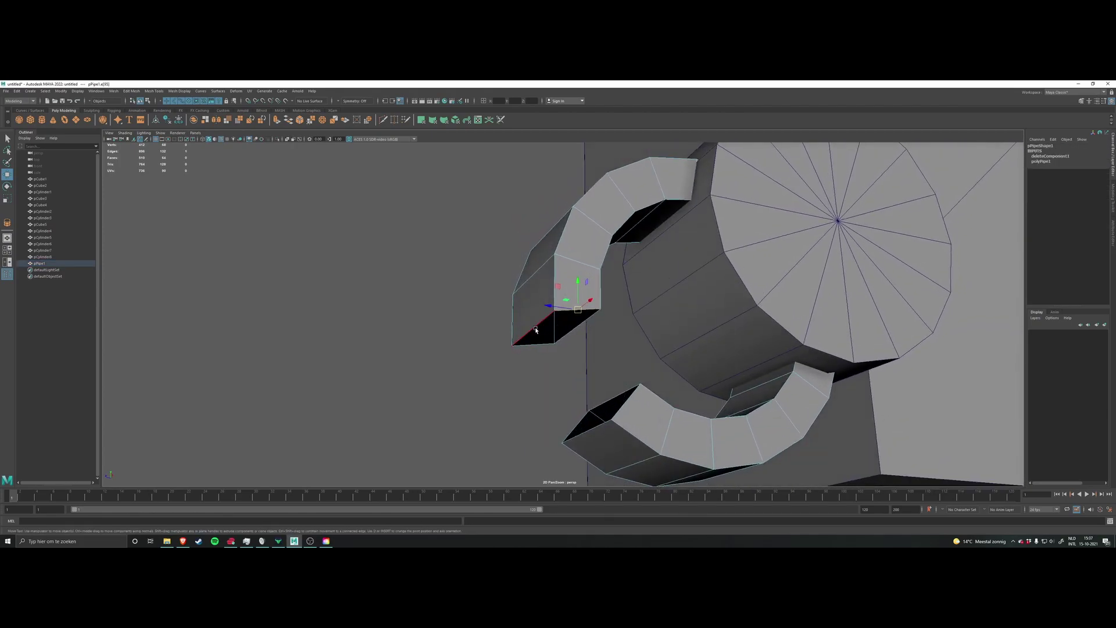
click(536, 328)
alt+drag(609, 346, 581, 347)
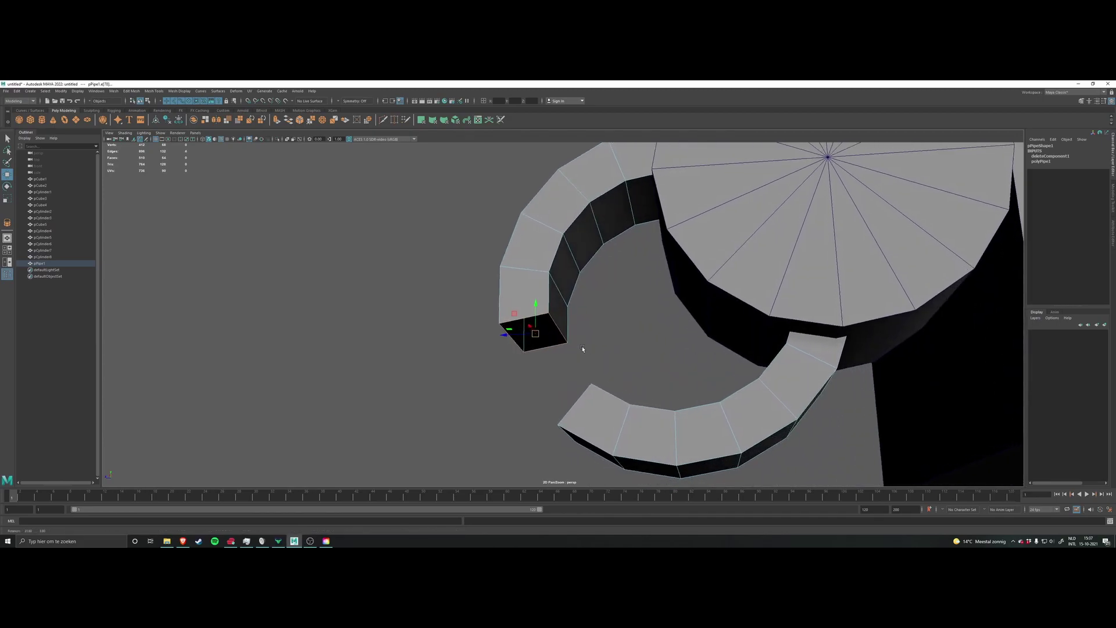
Step: Try picking the upper prong's open-end edges one by one, and clear the selection
click(589, 355)
click(554, 326)
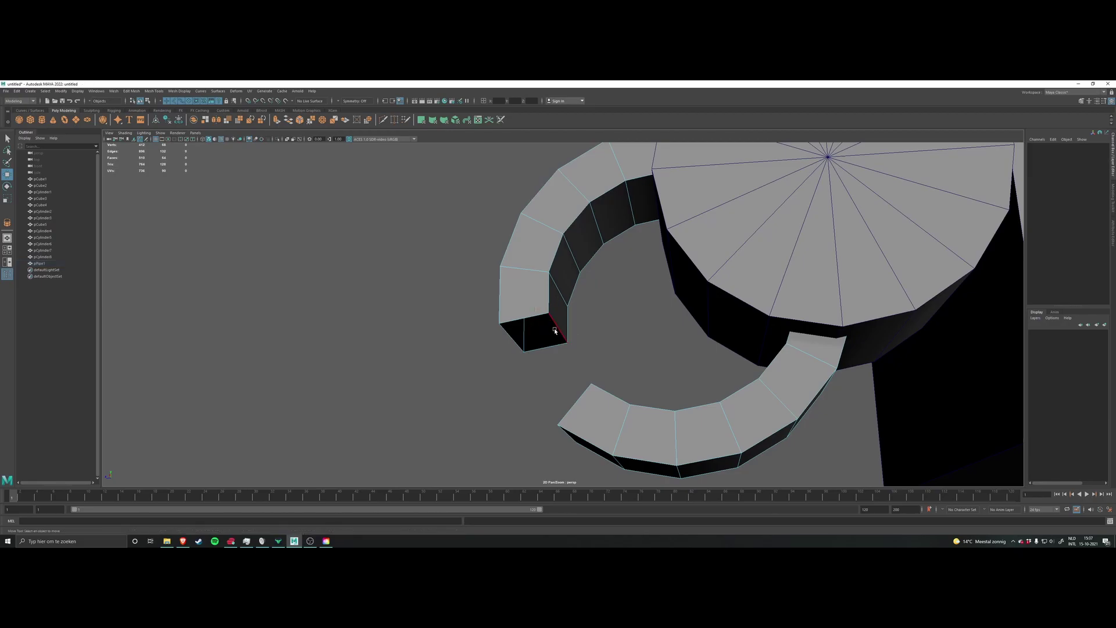
shift+click(512, 321)
shift+click(552, 321)
mouse_move(598, 337)
alt+mouse_down()
mouse_move(630, 341)
mouse_move(588, 339)
alt+mouse_up()
click(602, 341)
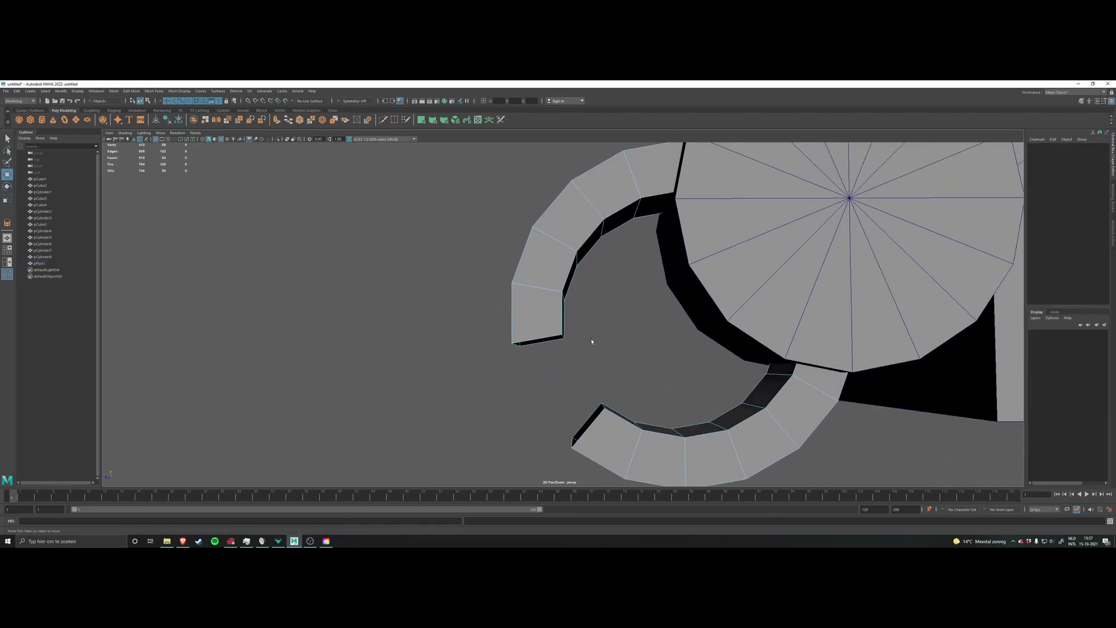
Step: Select the complete border edge loop around the upper prong's open end
alt+drag(537, 336, 573, 344)
click(543, 341)
alt+drag(461, 302, 588, 351)
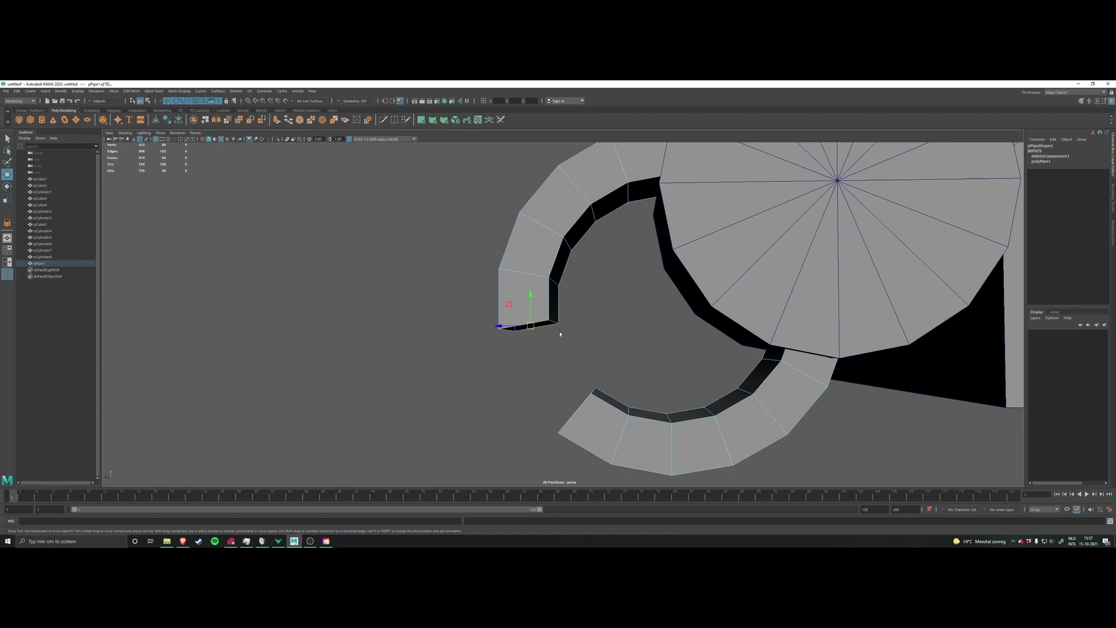
alt+drag(555, 329, 623, 327)
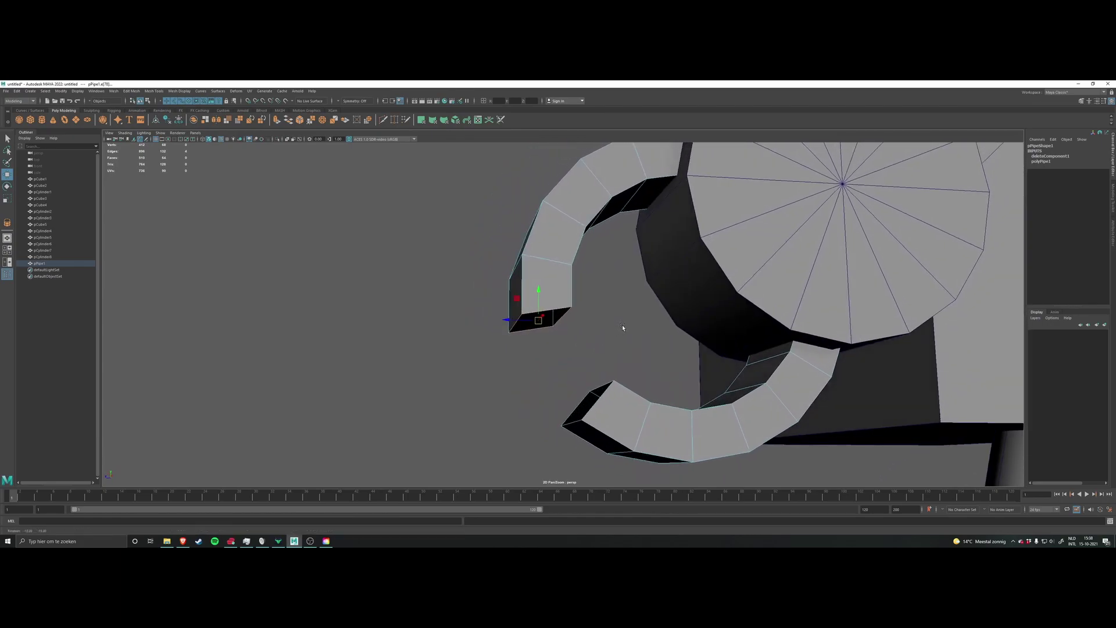
Step: Close the open ends of the claw's upper and lower prongs with Fill Hole and return the claw to object mode
shift+right_click(592, 339)
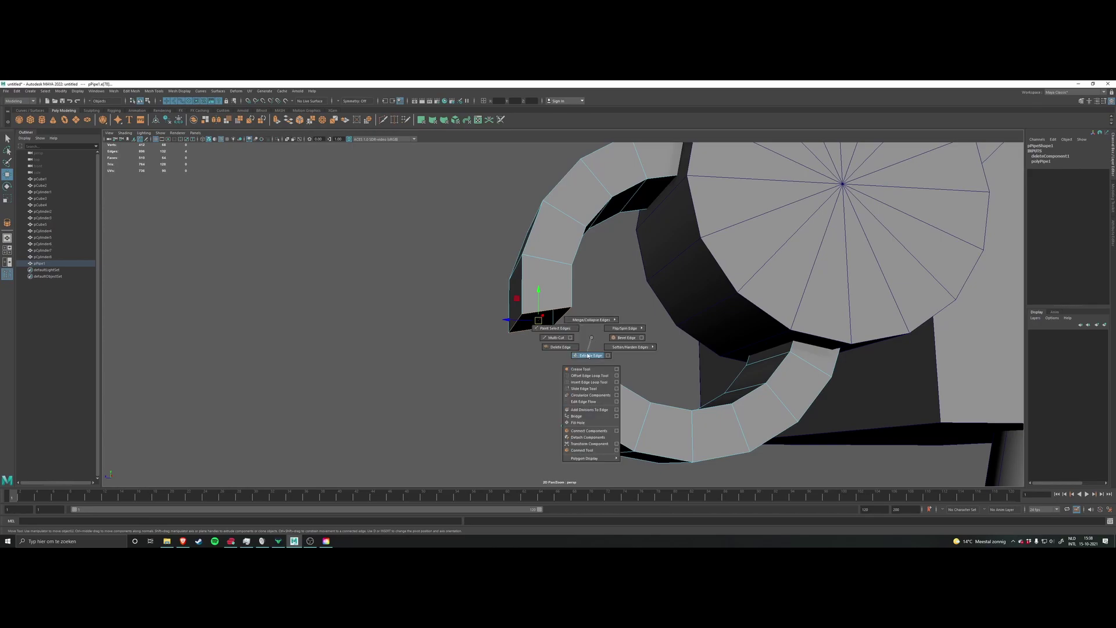
click(580, 424)
alt+drag(580, 425, 571, 333)
shift+right_click(558, 329)
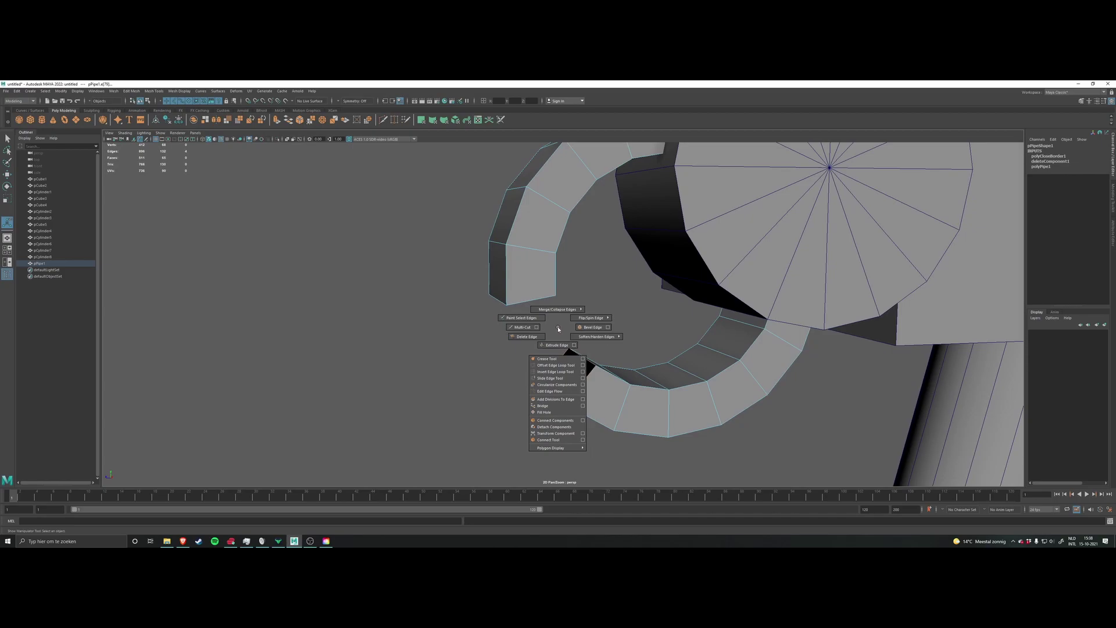
shift+right_drag(558, 328, 547, 411)
alt+drag(548, 411, 476, 368)
right_drag(476, 368, 502, 359)
click(502, 359)
Step: Examine the whole robot, its head, neck and shoulder joint from several angles
alt+drag(502, 359, 565, 382)
scroll(590, 329, down, 5)
alt+drag(590, 330, 566, 347)
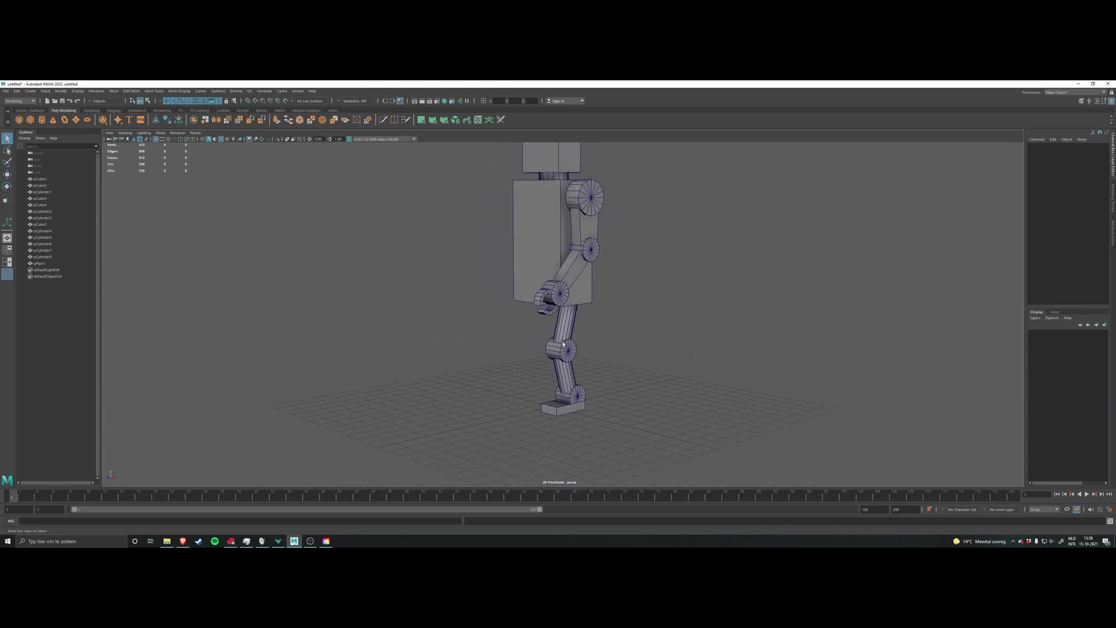
alt+drag(563, 286, 609, 363)
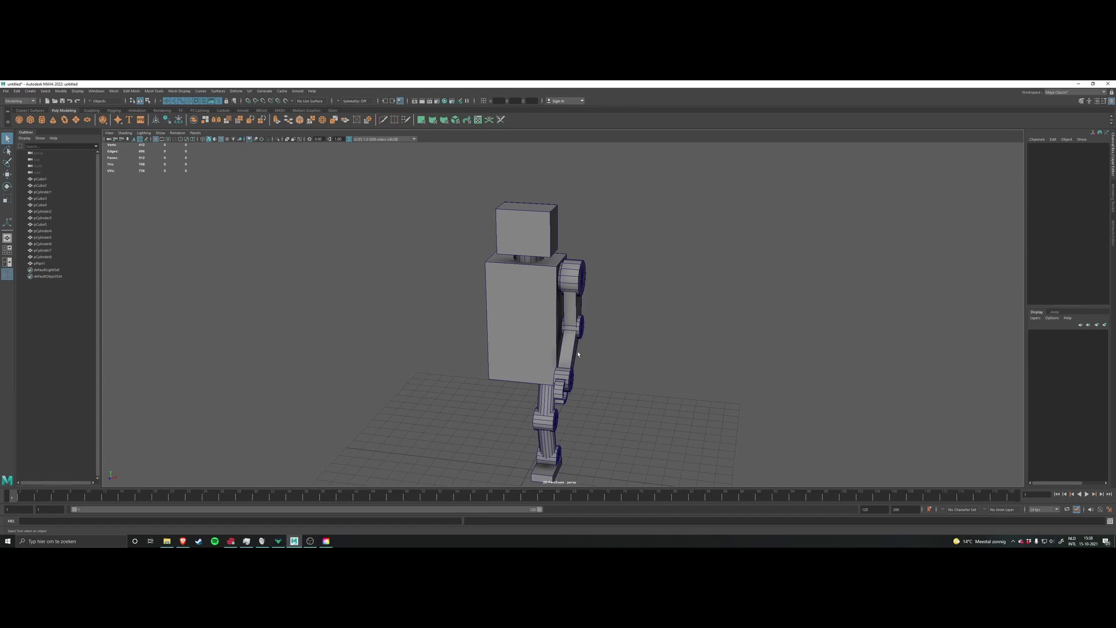
scroll(591, 325, up, 5)
alt+middle_drag(609, 285, 618, 310)
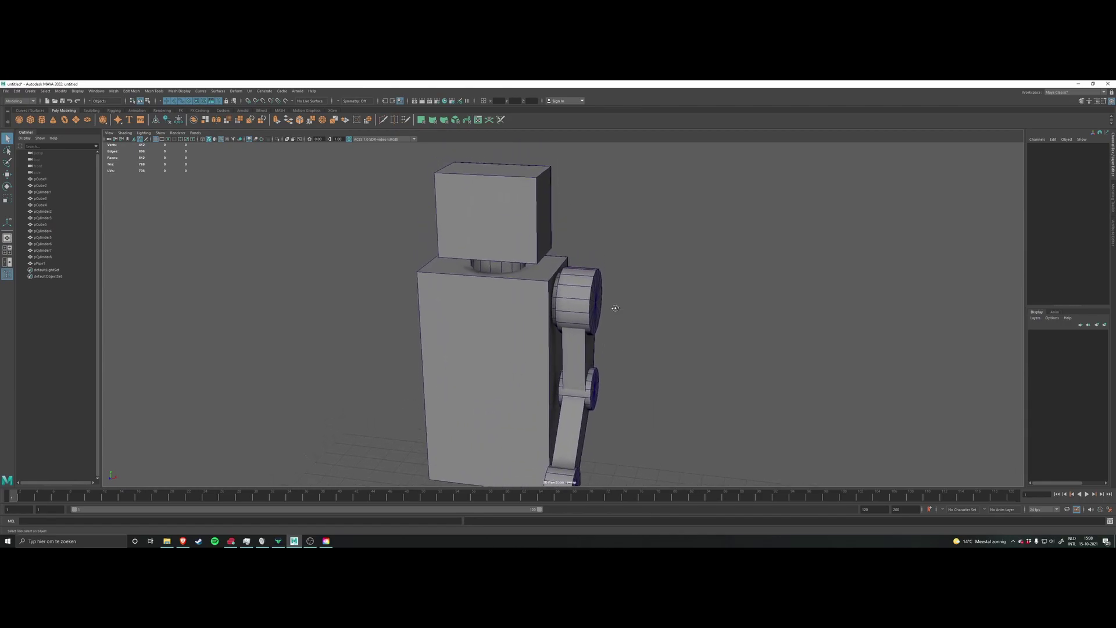
alt+drag(618, 310, 540, 322)
scroll(504, 262, up, 3)
alt+drag(465, 243, 585, 186)
scroll(582, 249, up, 2)
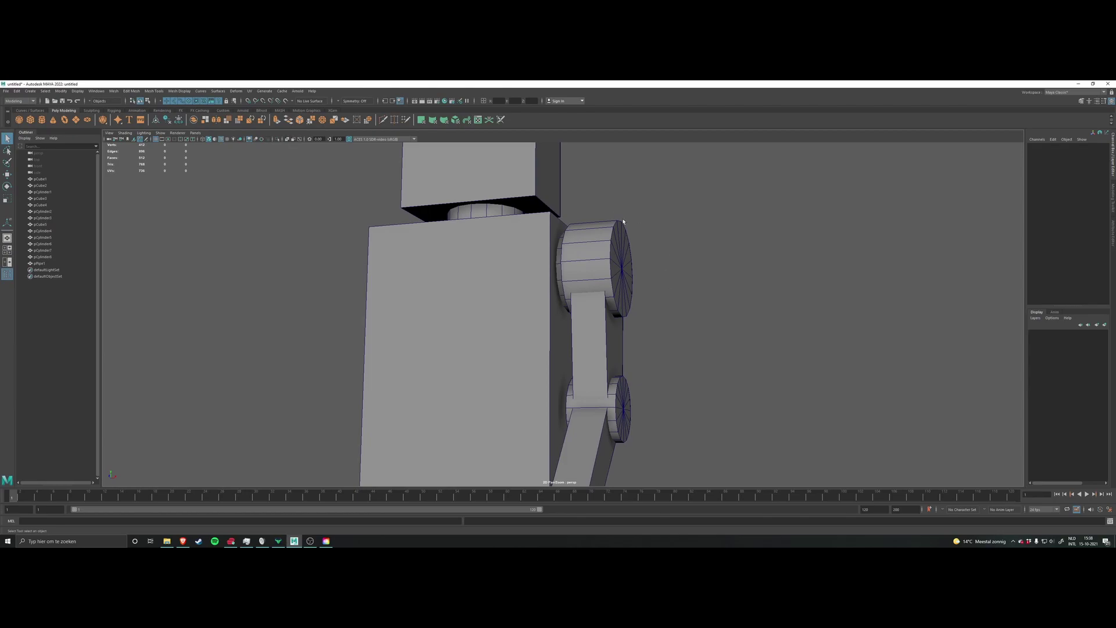
alt+drag(637, 257, 516, 269)
Step: Select the head box, switch it to edge mode, and select all of its edges
click(466, 237)
scroll(618, 308, up, 2)
click(505, 247)
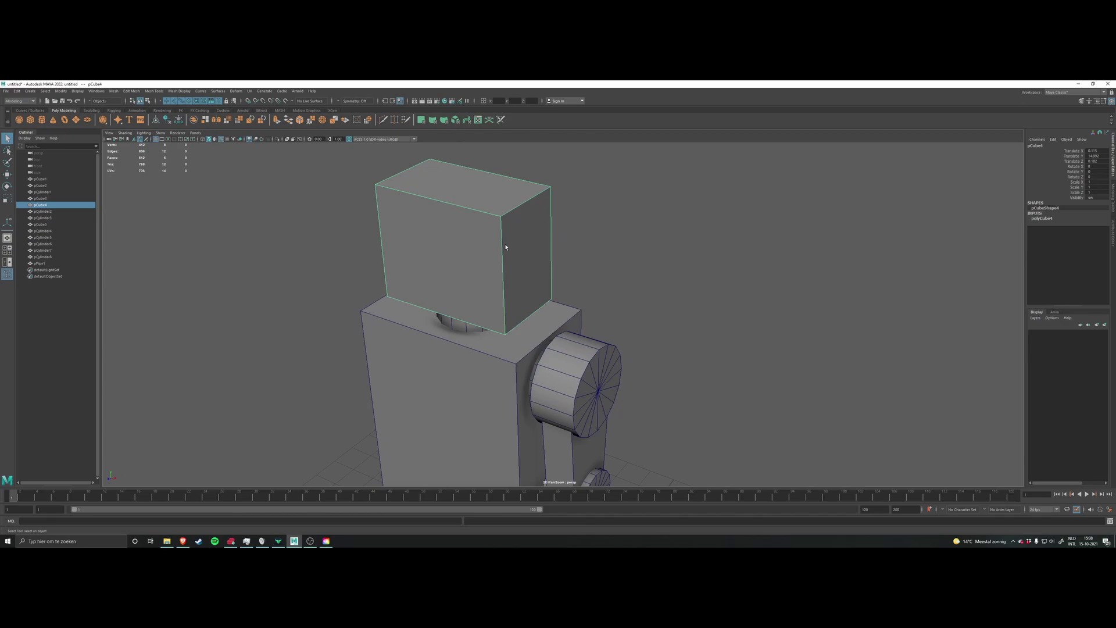
alt+drag(554, 257, 566, 247)
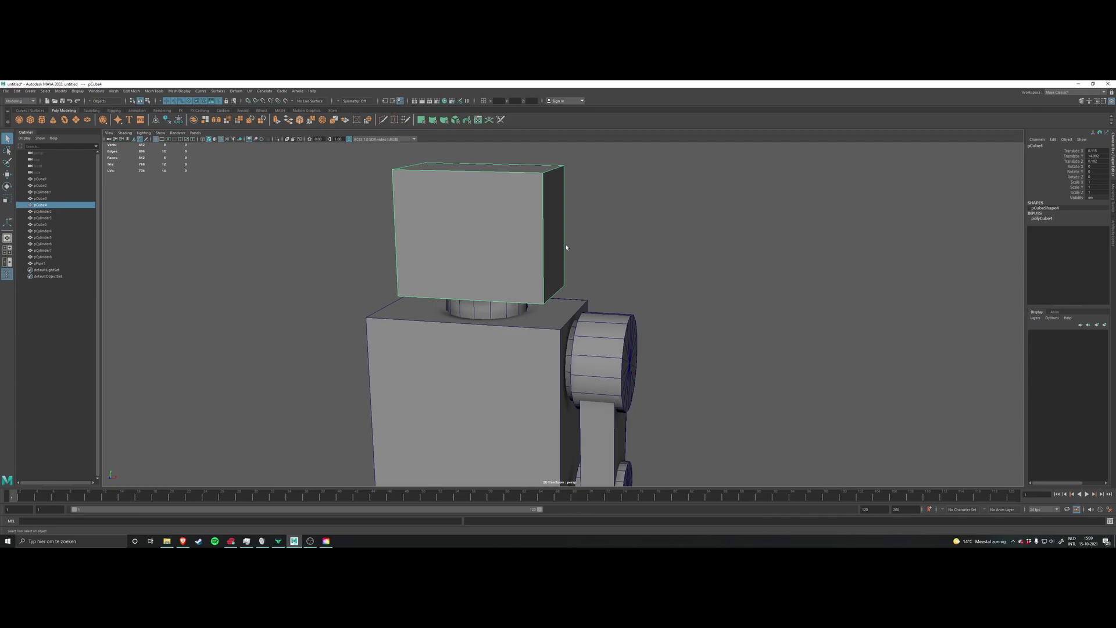
alt+drag(585, 257, 629, 327)
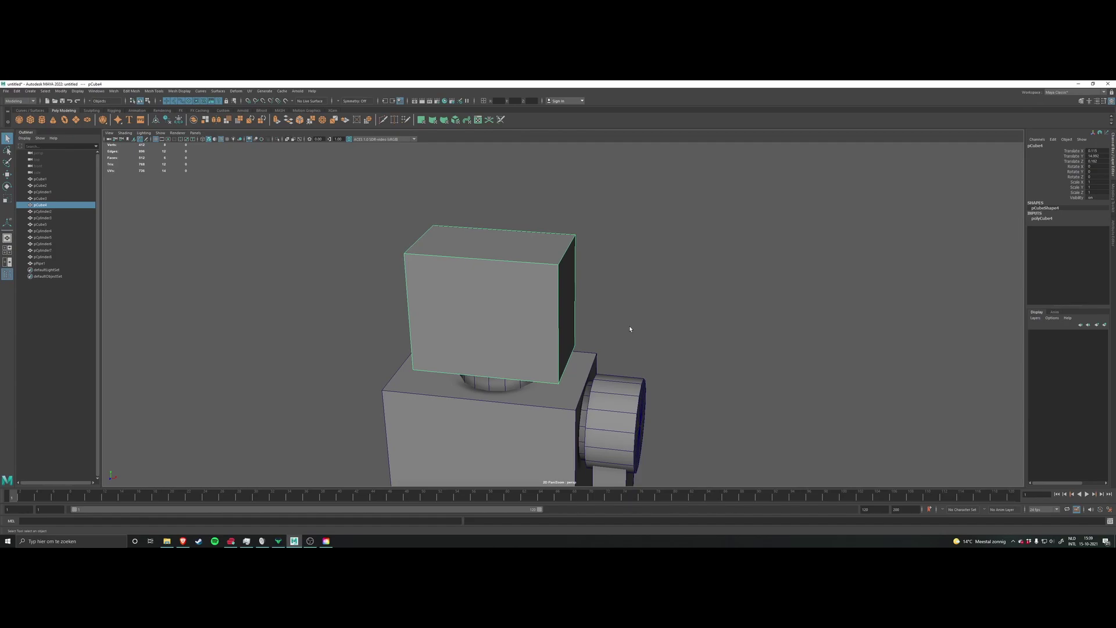
alt+drag(630, 329, 586, 272)
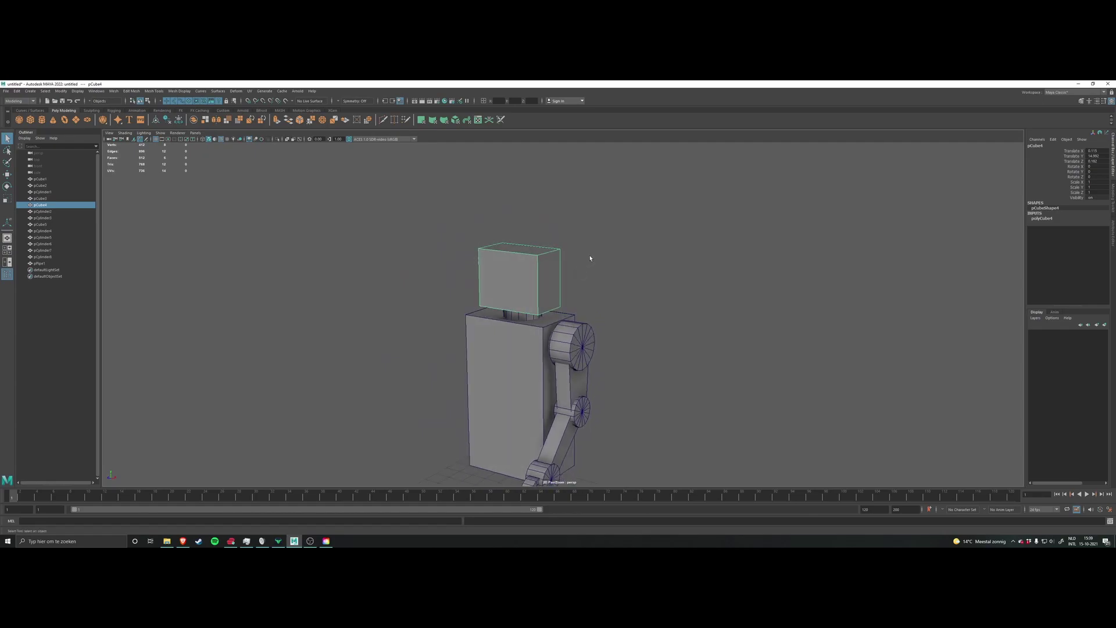
right_click(592, 244)
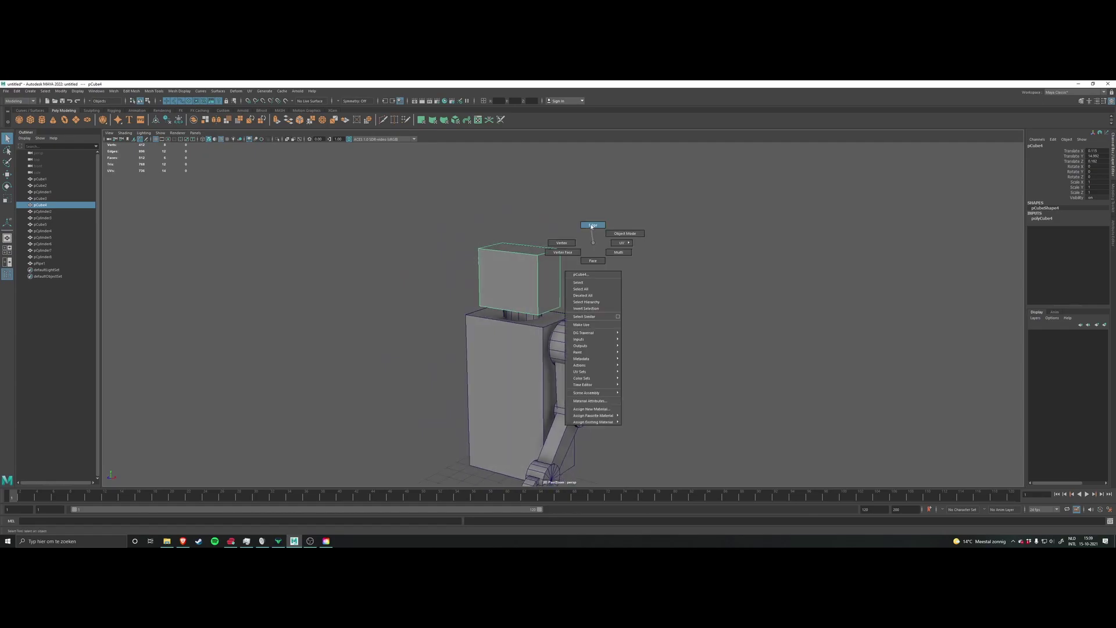
click(591, 225)
drag(388, 199, 574, 332)
alt+drag(691, 312, 630, 304)
scroll(628, 296, up, 3)
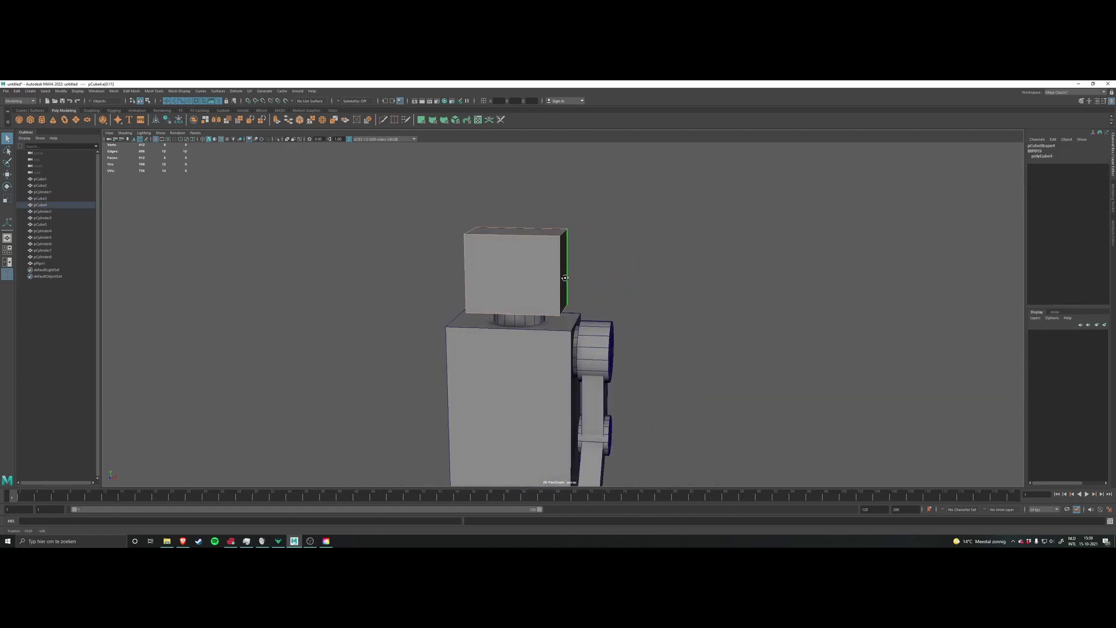
Step: Bevel the head's edges with a fraction of 0.1 and 2 segments
shift+right_click(623, 286)
shift+right_drag(623, 285, 651, 285)
alt+drag(615, 269, 511, 250)
scroll(541, 267, up, 4)
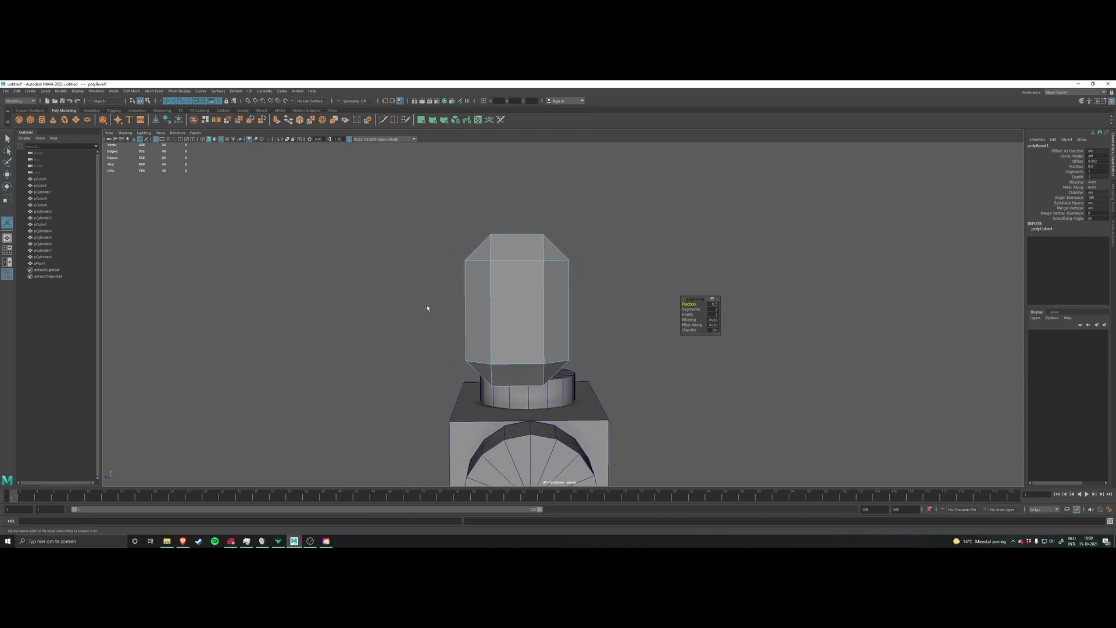
alt+drag(466, 229, 587, 251)
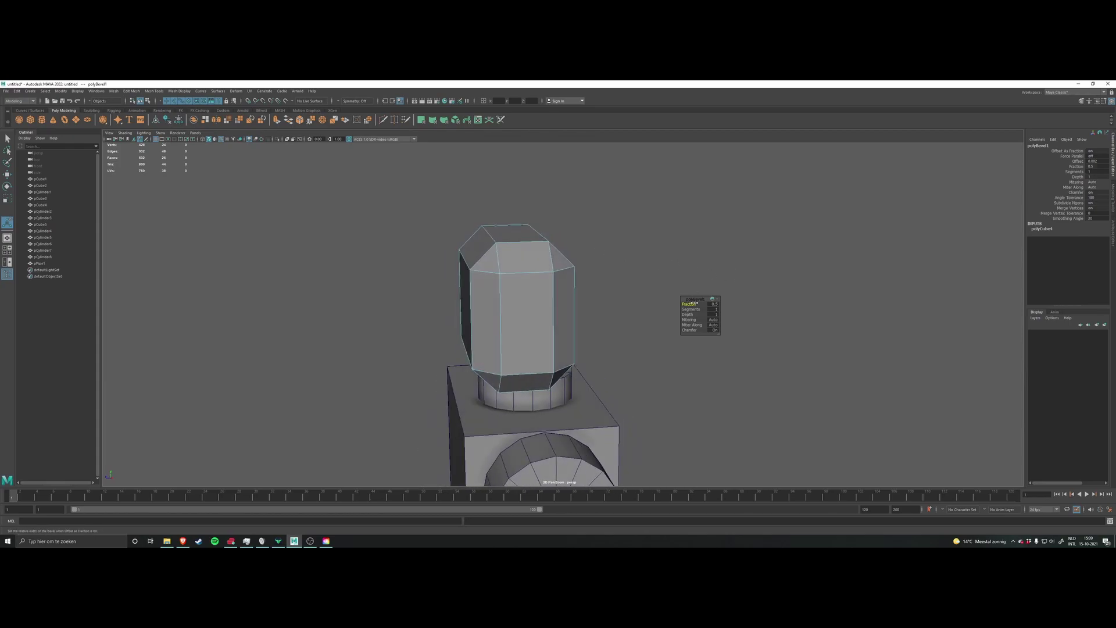
drag(691, 304, 608, 267)
alt+drag(660, 301, 581, 304)
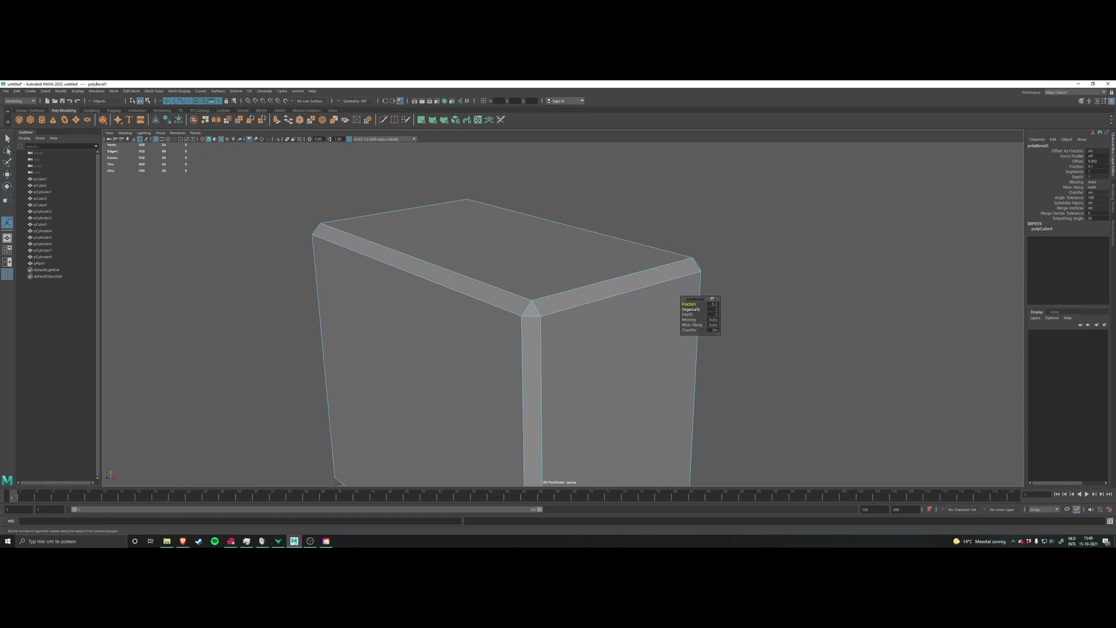
middle_drag(690, 309, 691, 310)
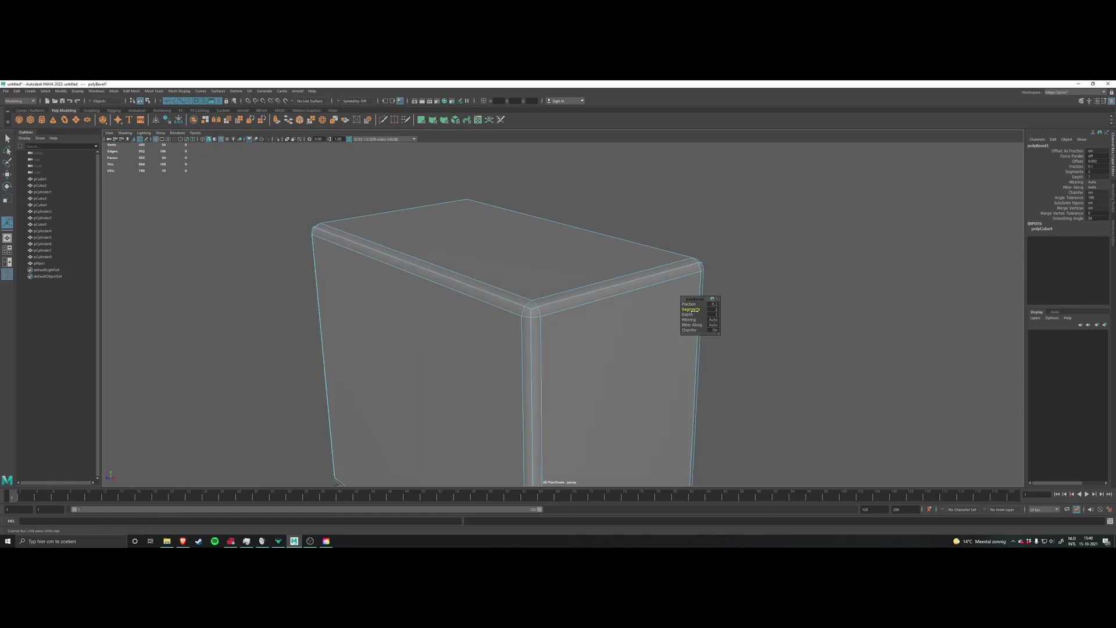
Step: Examine the head's bevelled edges and corners up close from several angles
scroll(576, 331, down, 2)
alt+drag(576, 331, 567, 361)
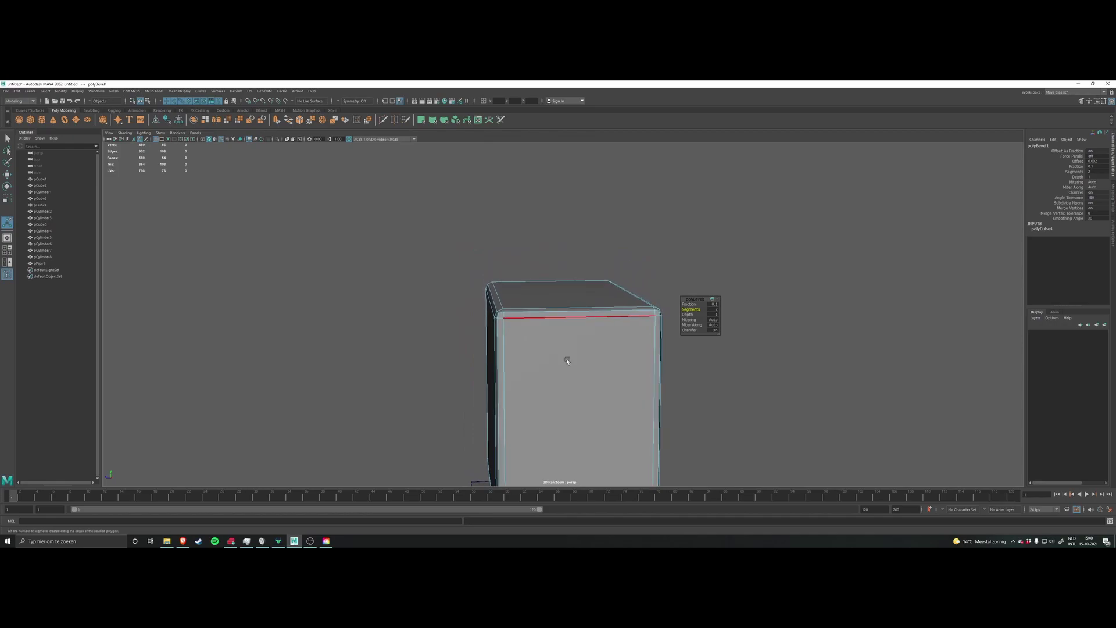
scroll(517, 325, up, 3)
mouse_move(512, 323)
alt+mouse_down()
mouse_move(533, 324)
mouse_move(503, 312)
alt+mouse_up()
scroll(501, 316, up, 3)
alt+middle_drag(498, 320, 581, 331)
alt+drag(583, 314, 583, 315)
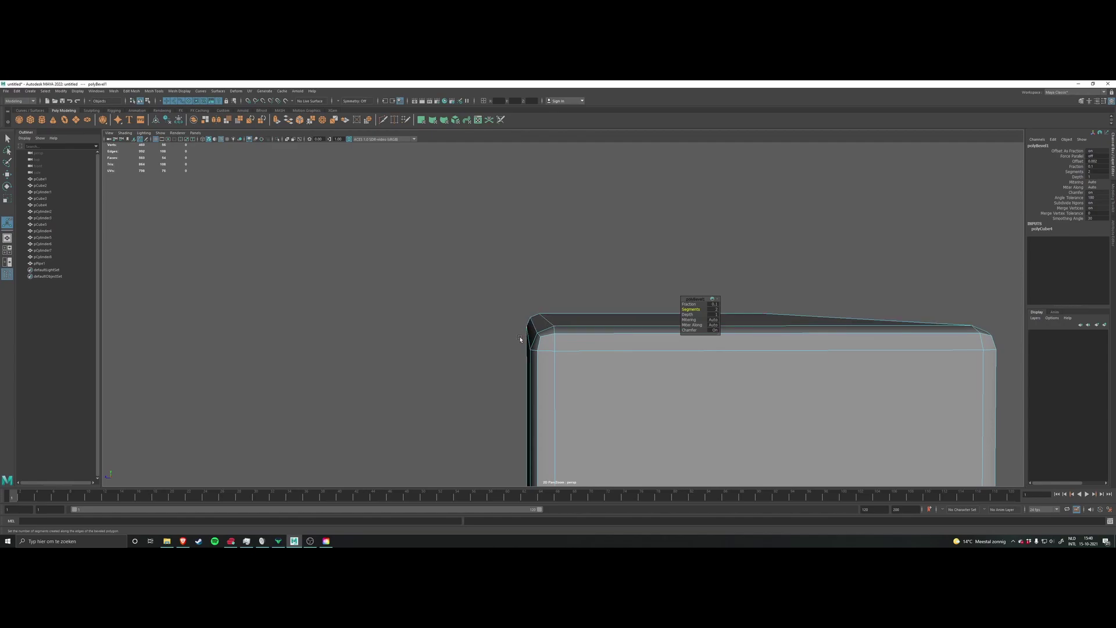
alt+drag(557, 326, 573, 342)
scroll(561, 356, down, 4)
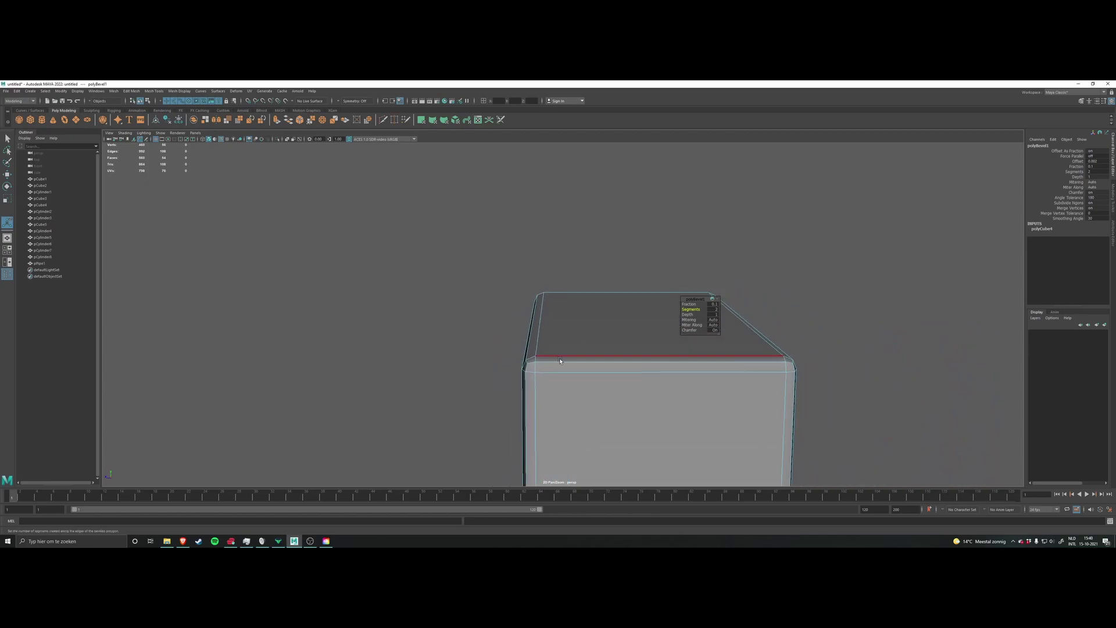
alt+drag(764, 309, 551, 302)
scroll(548, 308, up, 8)
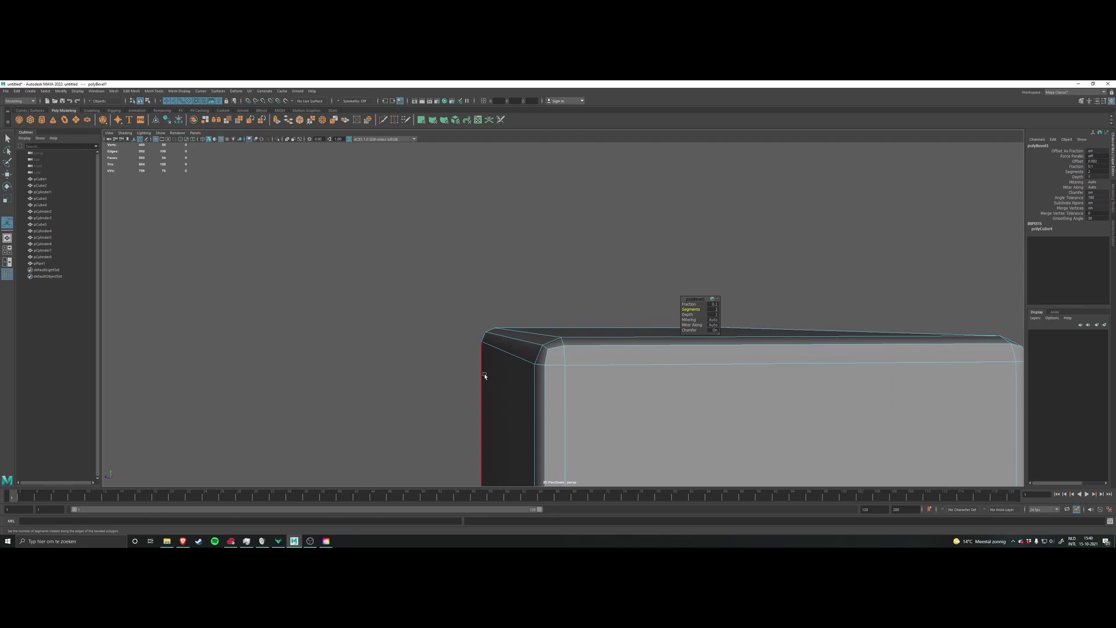
scroll(567, 315, down, 1)
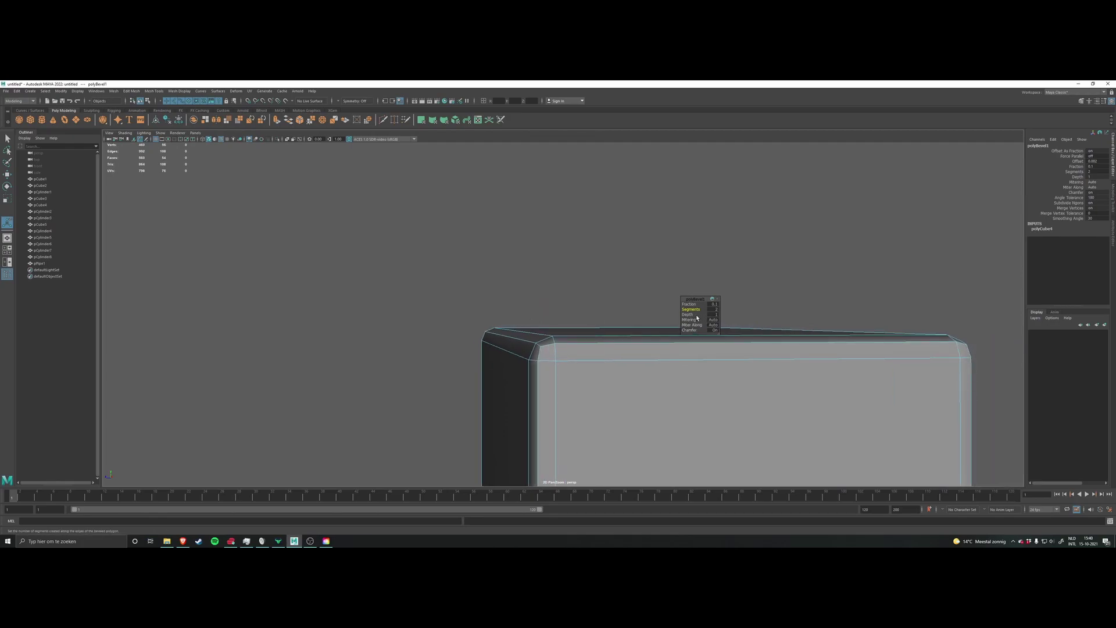
mouse_move(689, 314)
mouse_down()
mouse_move(673, 313)
mouse_move(687, 314)
mouse_up()
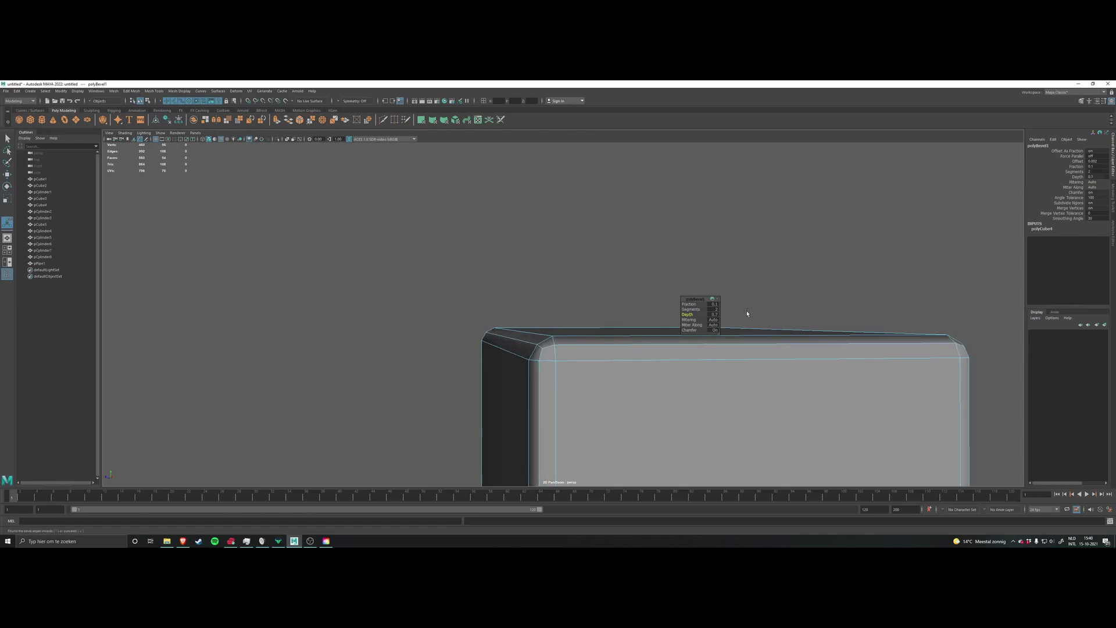
key(ctrl+z)
alt+drag(583, 335, 591, 306)
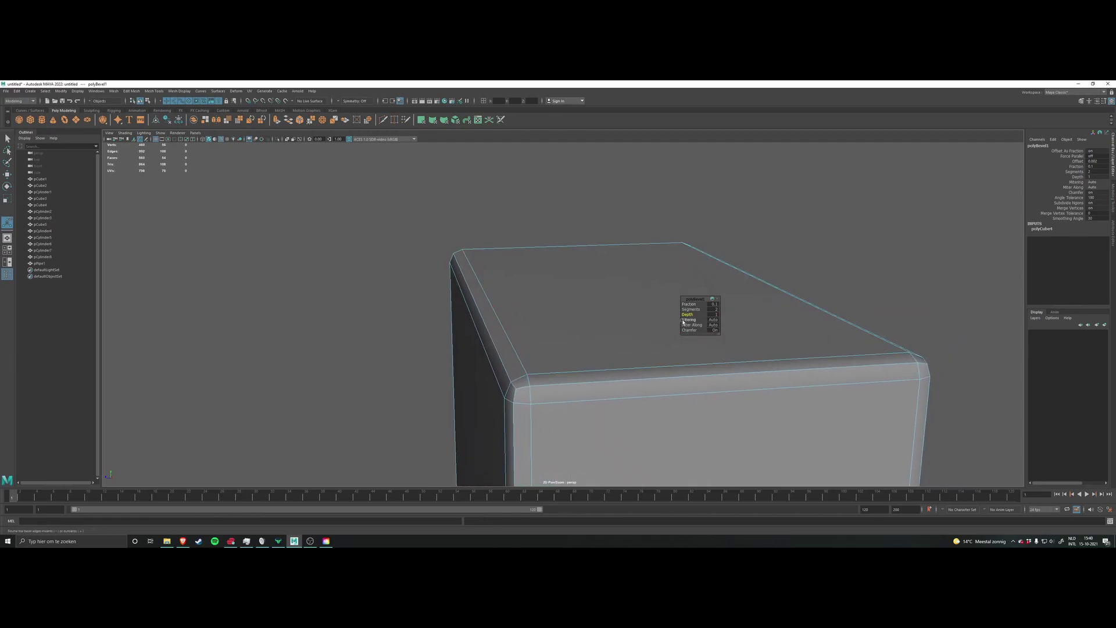
Step: Return the head to object mode and clear the selection
scroll(590, 306, down, 2)
alt+drag(750, 323, 598, 334)
click(635, 243)
alt+drag(635, 243, 709, 291)
right_drag(710, 288, 733, 270)
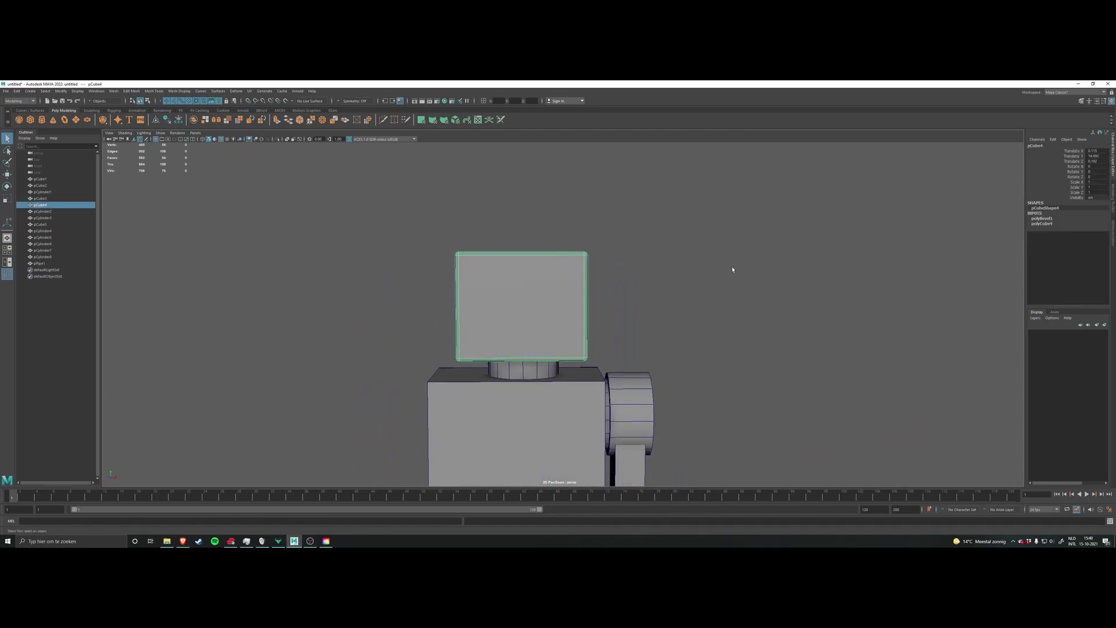
click(732, 270)
scroll(724, 290, down, 1)
alt+drag(720, 302, 650, 292)
scroll(646, 289, down, 3)
Step: Select the torso box, switch it to edge mode, and select all of its edges
click(583, 313)
scroll(583, 307, up, 3)
alt+drag(583, 303, 577, 318)
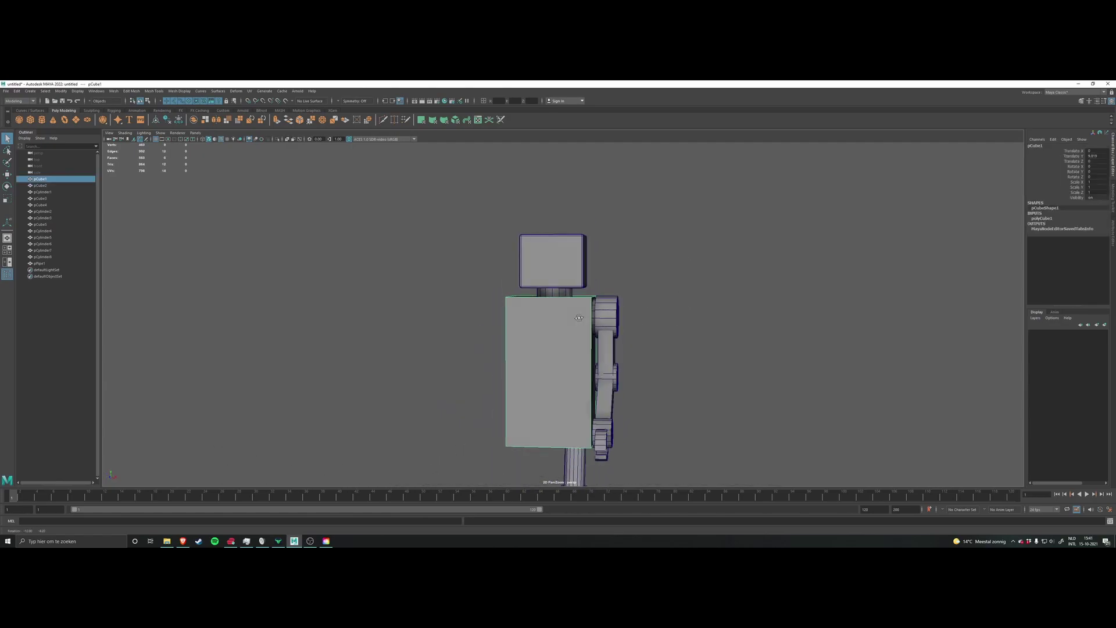
scroll(576, 318, down, 4)
right_click(570, 312)
click(500, 283)
click(555, 328)
alt+drag(555, 329, 654, 292)
scroll(634, 314, up, 5)
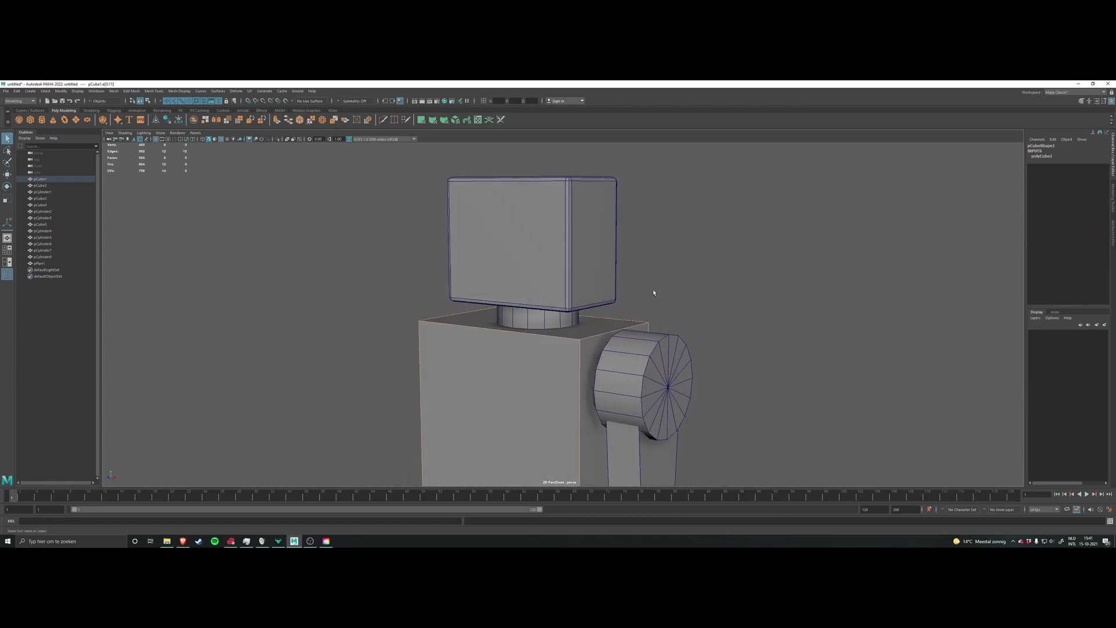
Step: Bevel the torso's edges with a fraction of 0.1 and 2 segments
shift+right_click(688, 295)
key(ctrl+b)
alt+middle_drag(605, 337, 589, 318)
scroll(588, 317, down, 4)
alt+drag(589, 318, 553, 320)
scroll(553, 319, up, 4)
alt+middle_drag(552, 319, 594, 310)
alt+drag(594, 310, 700, 309)
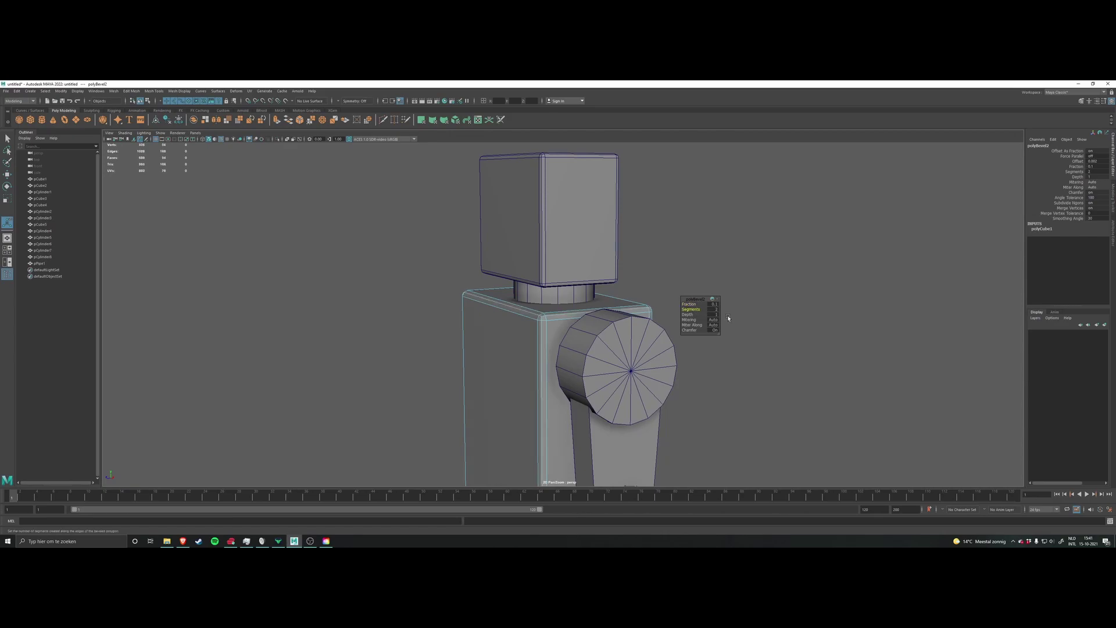
Step: Return the torso to object mode and clear the selection
alt+drag(792, 308, 767, 289)
click(767, 289)
alt+right_drag(766, 289, 658, 282)
alt+drag(657, 282, 712, 314)
alt+middle_drag(711, 314, 710, 273)
alt+right_drag(710, 273, 690, 291)
mouse_move(689, 291)
alt+mouse_down()
mouse_move(689, 277)
mouse_move(677, 286)
alt+mouse_up()
right_drag(677, 286, 618, 281)
click(699, 277)
Step: Select the upper arm box between the shoulder and elbow joints
alt+drag(618, 281, 564, 305)
alt+right_drag(564, 305, 599, 308)
click(559, 288)
scroll(563, 305, up, 2)
click(567, 308)
alt+drag(567, 308, 680, 307)
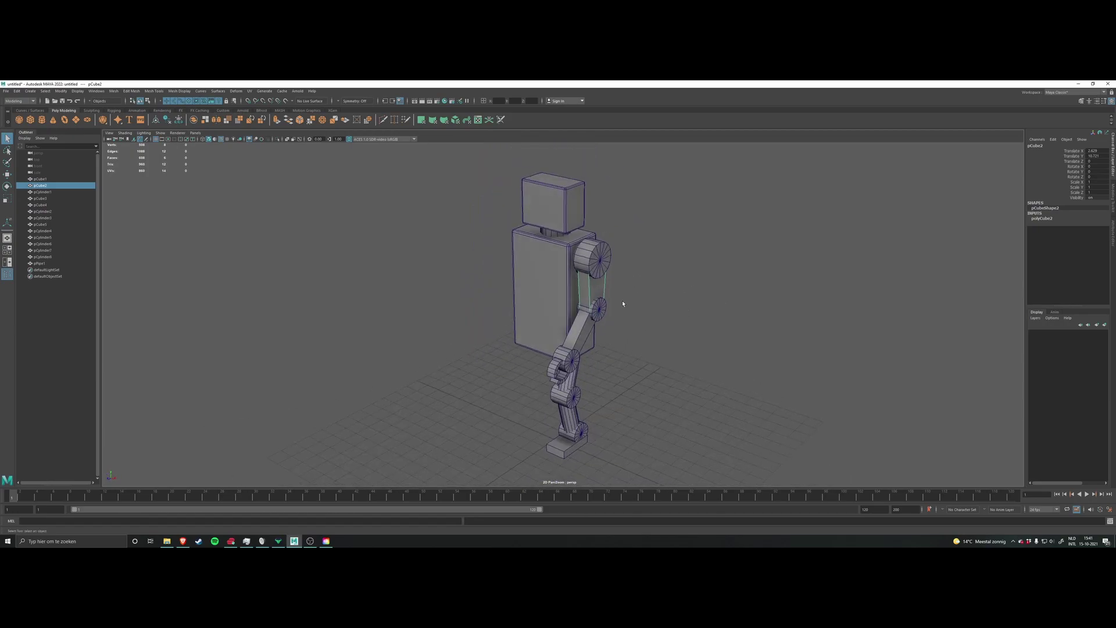
Step: Switch to the browser, compare the toy robot pictures on the Reference slides of 3D_designer_S02, and return to Maya
click(183, 541)
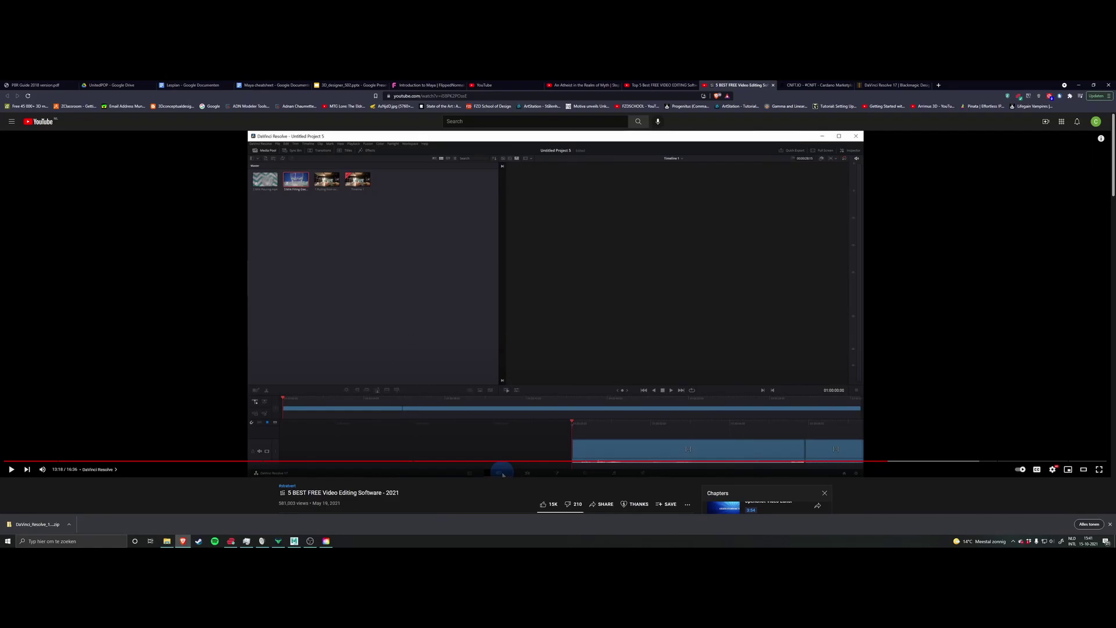
click(348, 85)
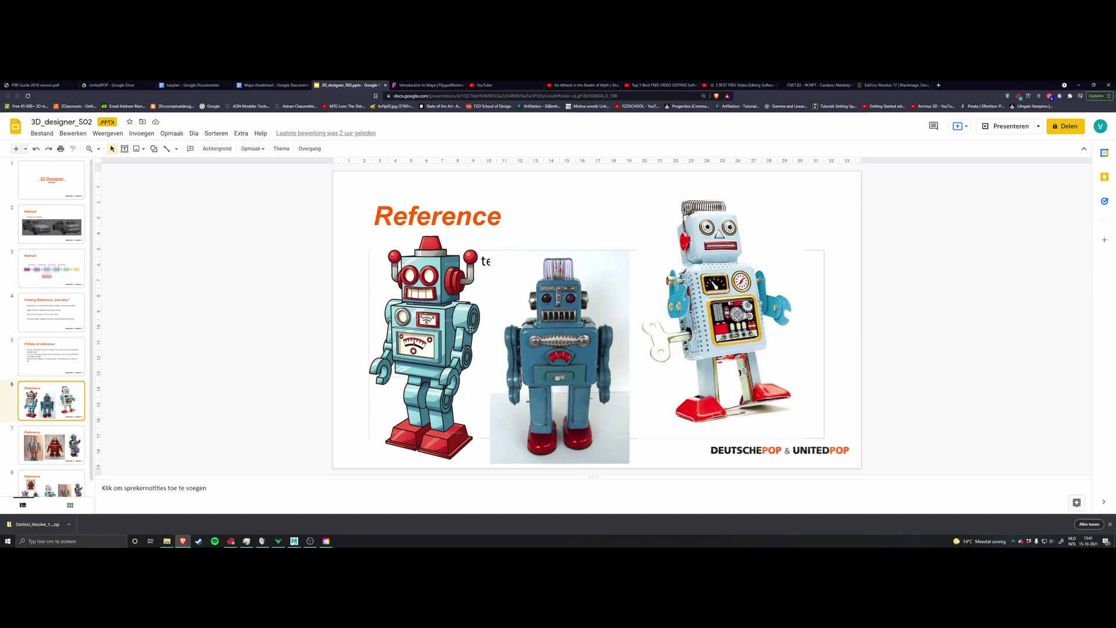
click(51, 444)
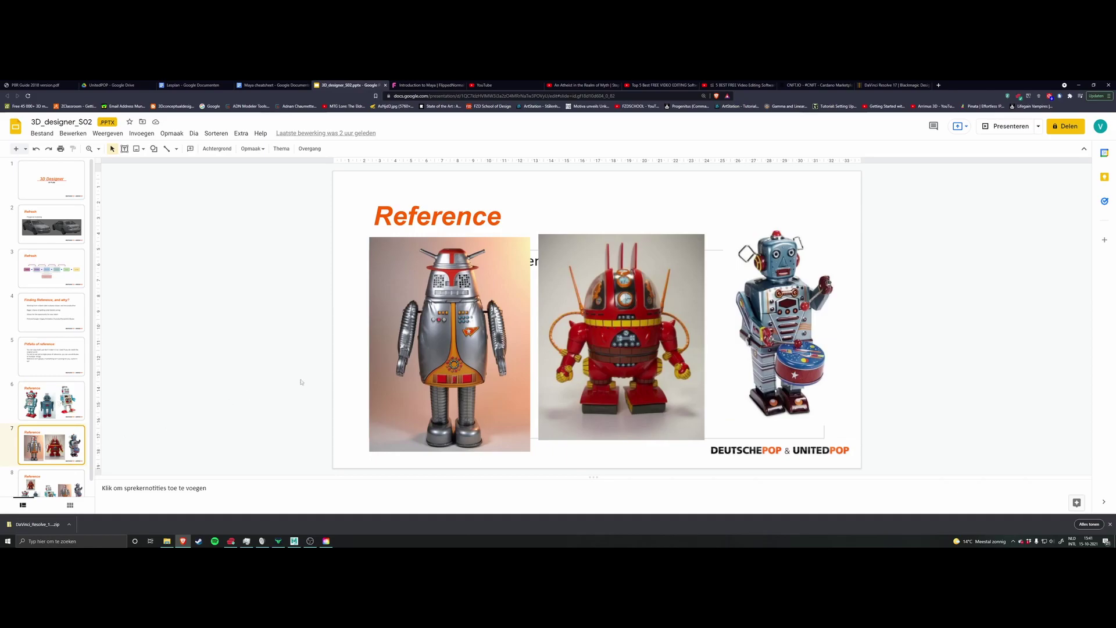
key(Up)
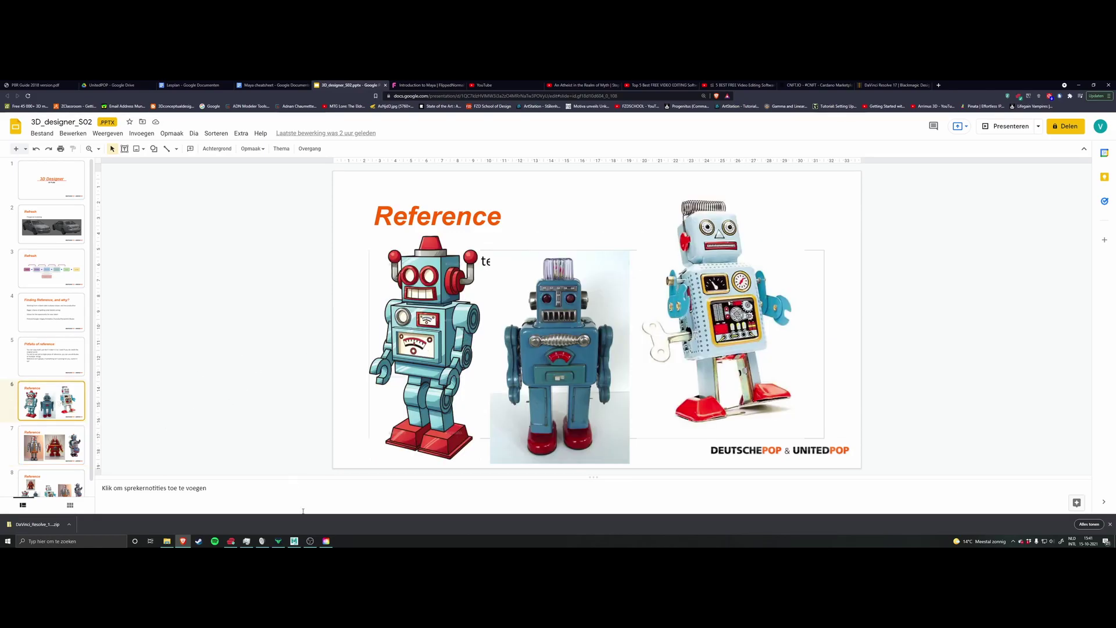
click(294, 540)
Step: Try picking the upper arm's outer face in face mode and go back to object mode
scroll(581, 333, up, 3)
alt+middle_drag(581, 333, 557, 367)
alt+drag(556, 367, 514, 302)
right_drag(514, 302, 519, 306)
click(519, 306)
drag(560, 362, 541, 345)
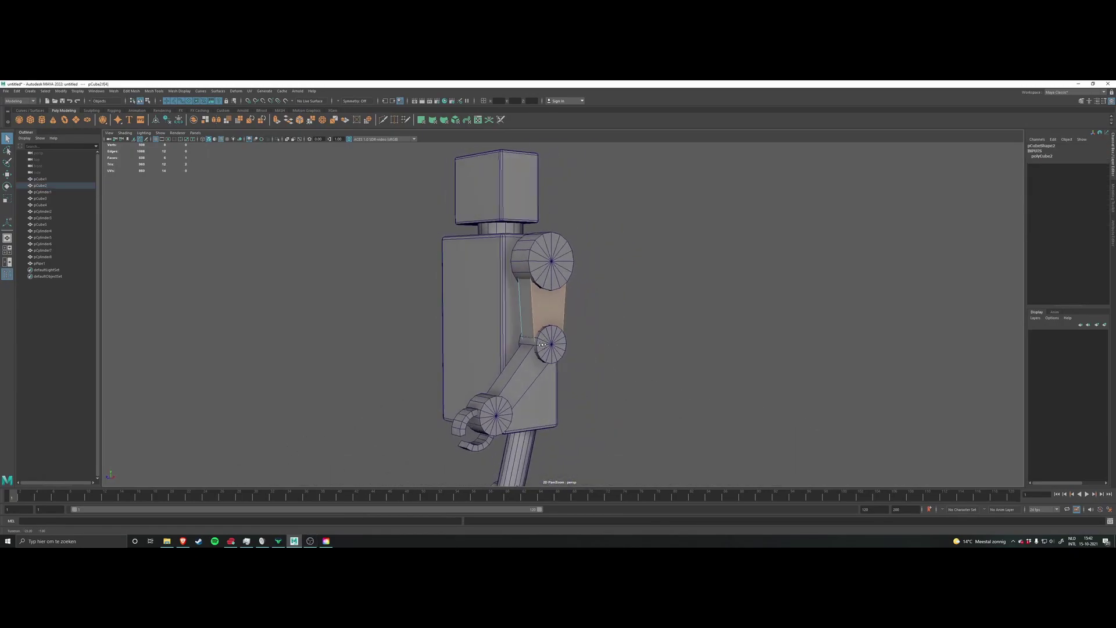
click(549, 308)
right_drag(623, 301, 646, 290)
click(646, 290)
Step: Select the shoulder joint cylinder in object mode
click(538, 308)
mouse_move(612, 307)
alt+mouse_down()
mouse_move(632, 298)
mouse_move(560, 310)
mouse_move(550, 305)
mouse_move(593, 302)
mouse_move(547, 299)
mouse_move(540, 278)
mouse_move(613, 282)
mouse_move(545, 317)
mouse_move(602, 320)
alt+mouse_up()
right_click(604, 321)
right_drag(604, 320, 619, 315)
scroll(557, 317, down, 5)
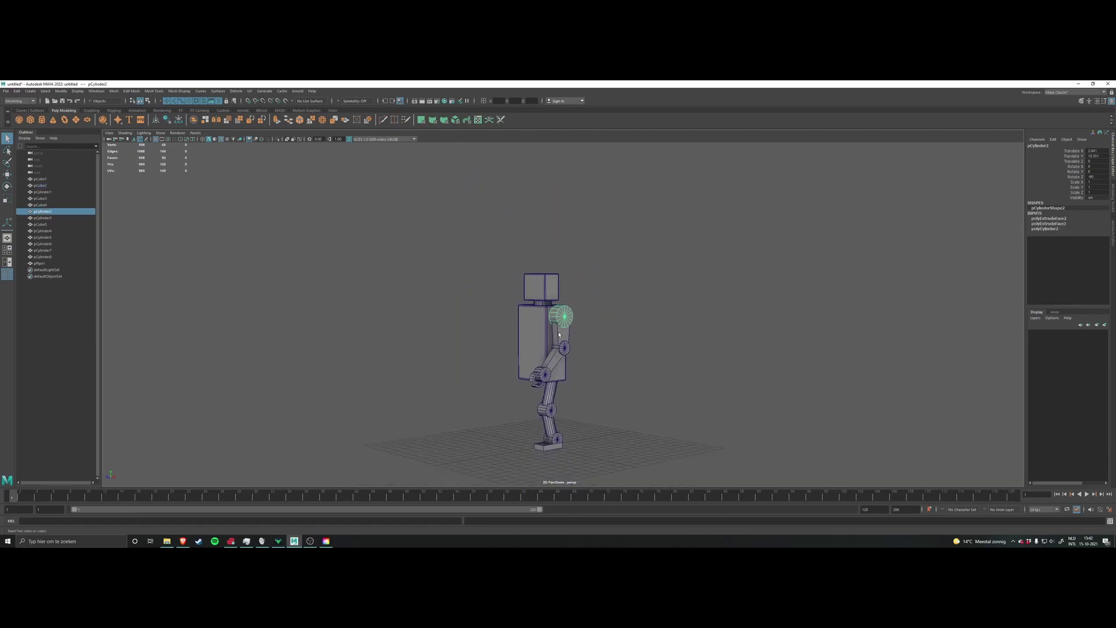
Step: Select the robot's bevelled torso
alt+drag(572, 346, 558, 317)
click(542, 313)
click(544, 258)
click(549, 283)
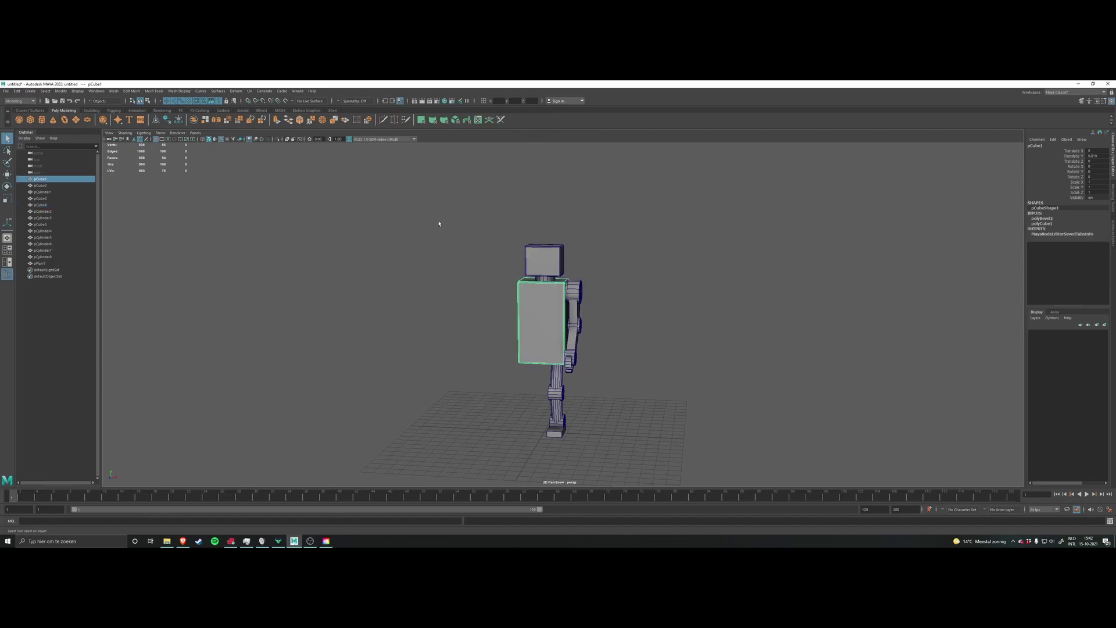
Step: Select all the robot's parts together, look over the model from several angles and clear the selection
drag(441, 225, 605, 396)
drag(461, 254, 425, 382)
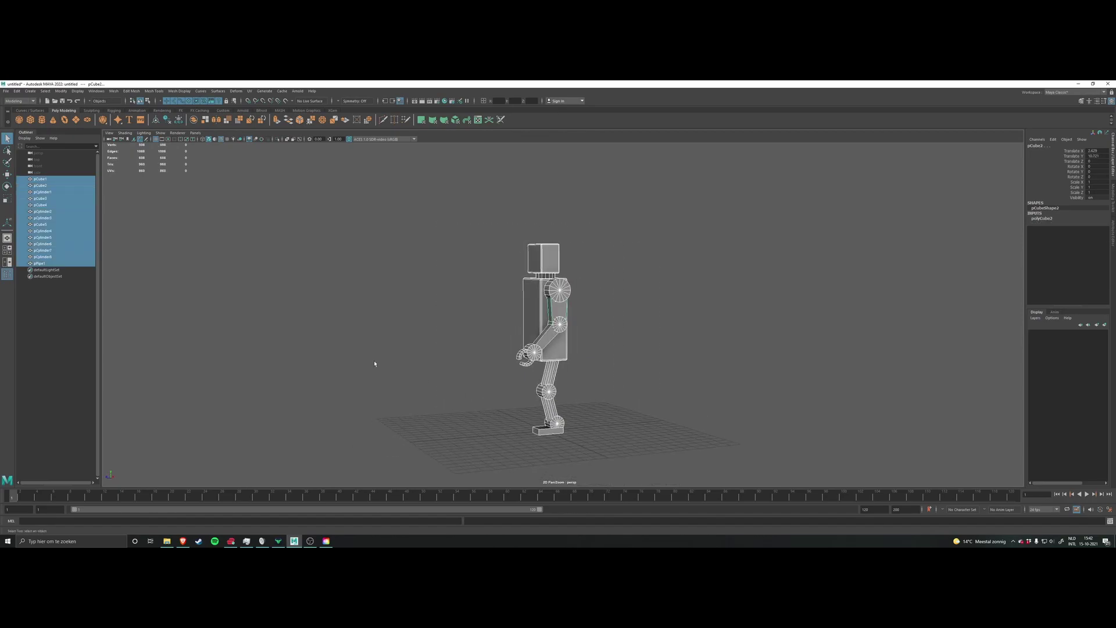
alt+drag(314, 276, 581, 314)
scroll(610, 316, up, 6)
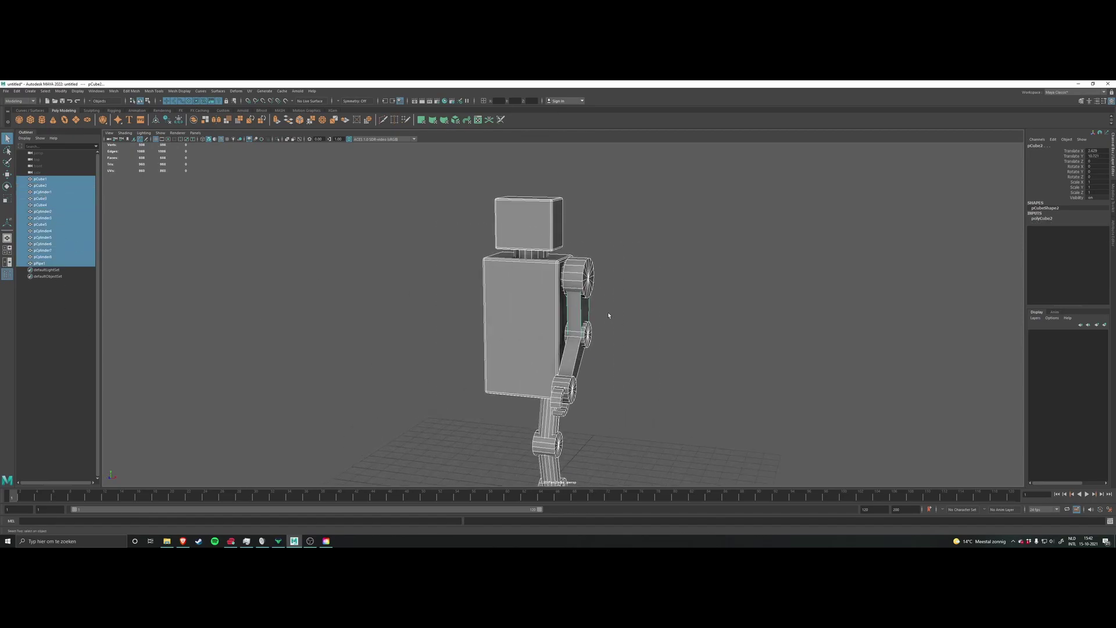
click(605, 304)
scroll(669, 382, up, 1)
scroll(576, 369, down, 4)
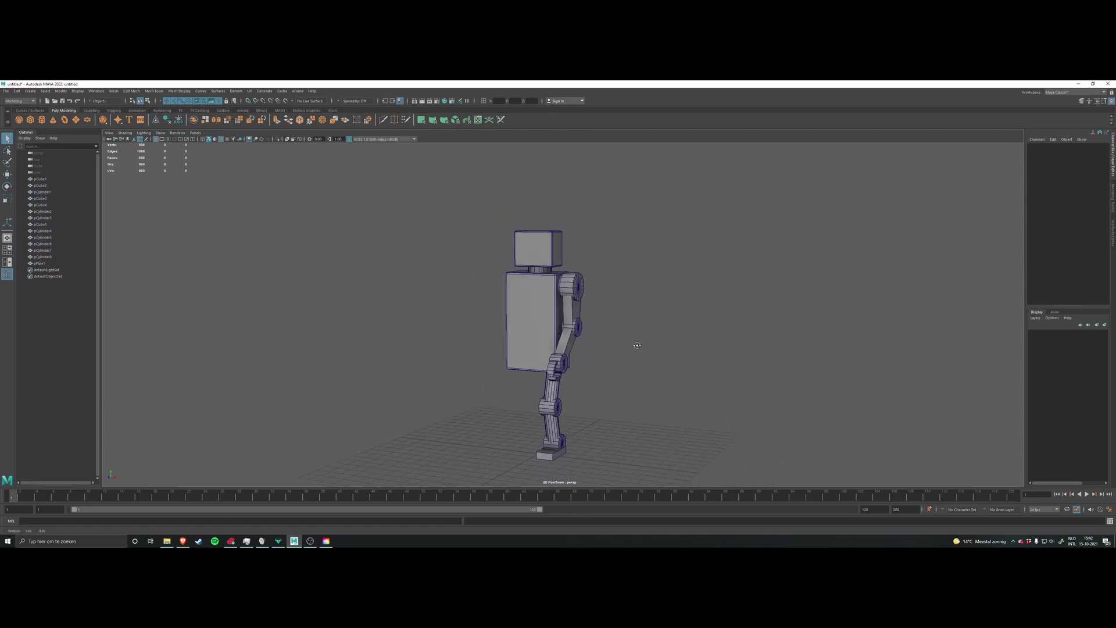
alt+drag(640, 347, 612, 354)
alt+drag(548, 296, 576, 280)
alt+drag(585, 348, 553, 365)
mouse_move(577, 268)
alt+mouse_down()
mouse_move(623, 281)
mouse_move(594, 322)
mouse_move(586, 275)
alt+mouse_up()
scroll(590, 277, up, 4)
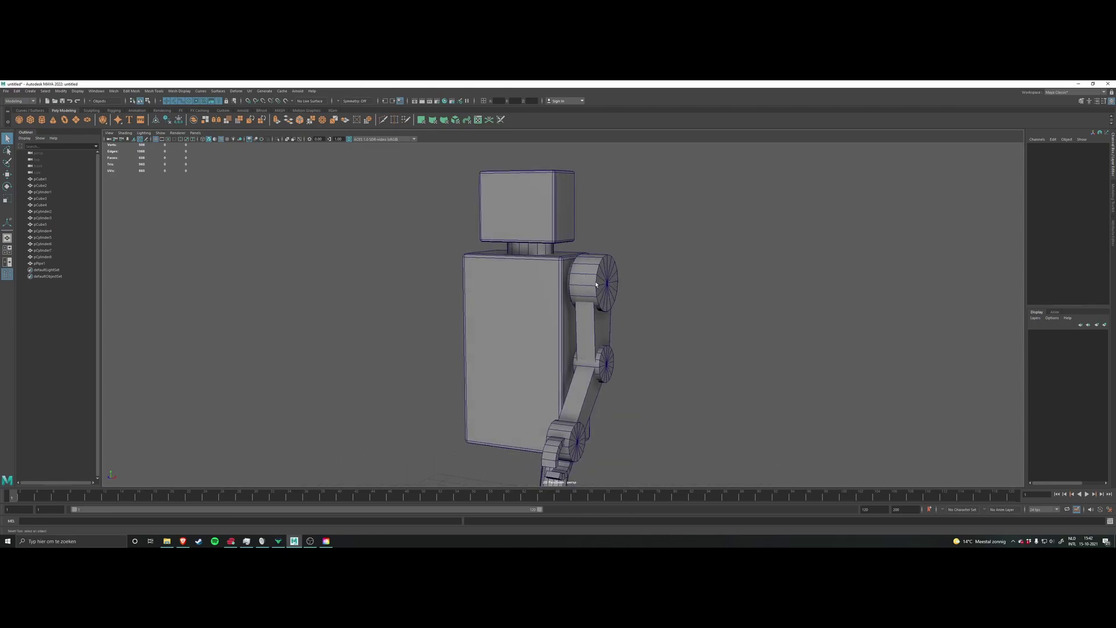
Step: Try selecting the arm's parts together, from the shoulder cylinder down to the claw, and clear the selection
click(596, 285)
alt+middle_drag(609, 340, 605, 311)
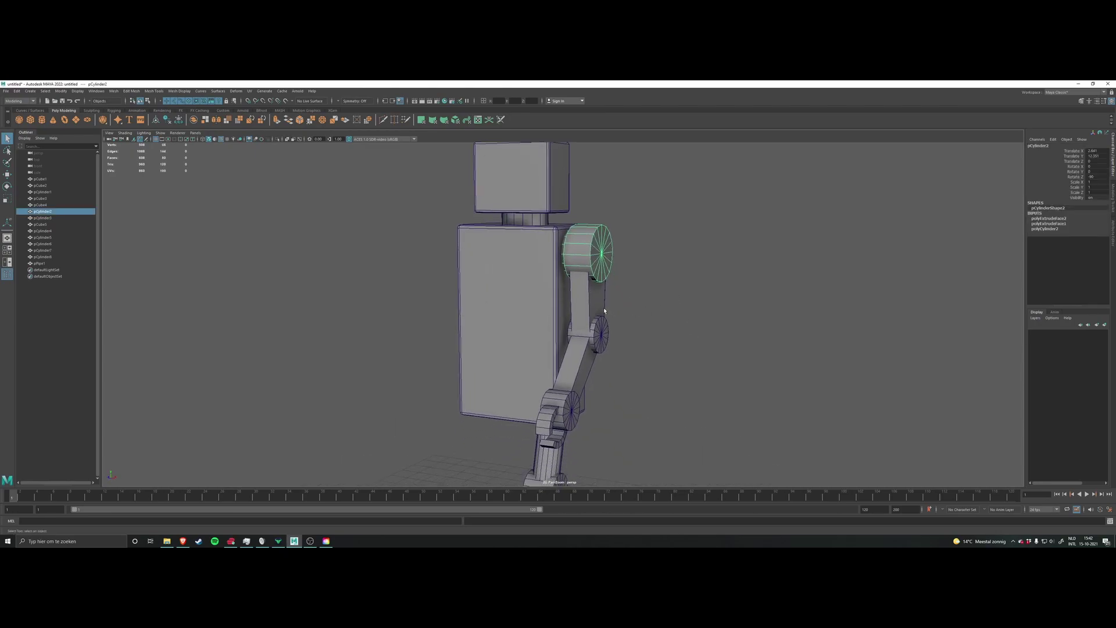
click(656, 290)
click(603, 259)
shift+click(582, 298)
shift+click(599, 334)
shift+click(578, 365)
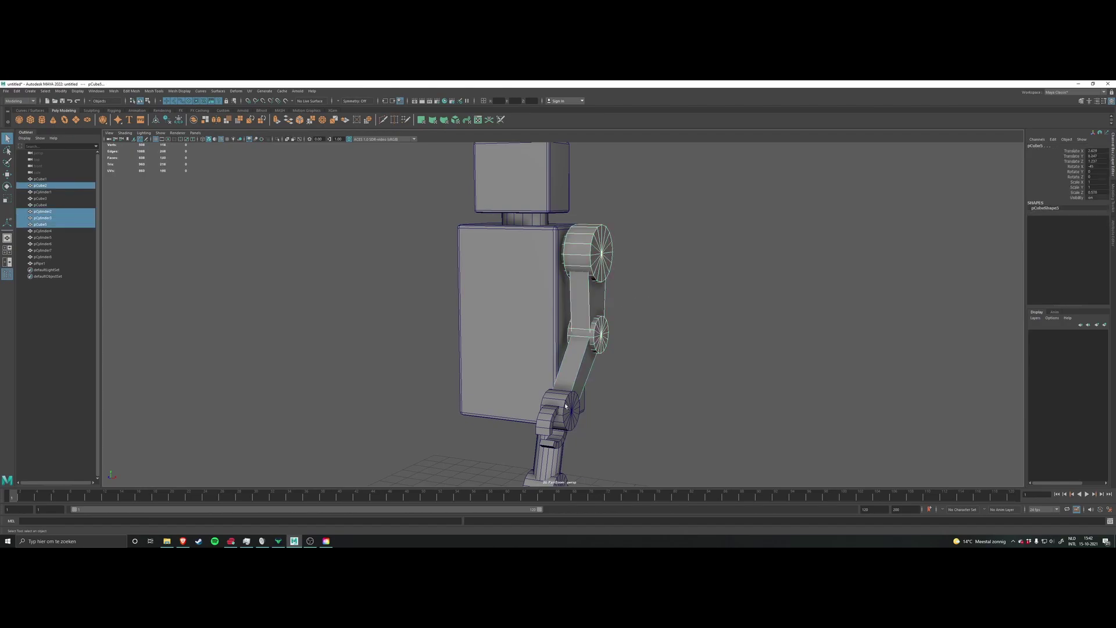
shift+click(562, 416)
shift+click(554, 418)
scroll(645, 386, up, 5)
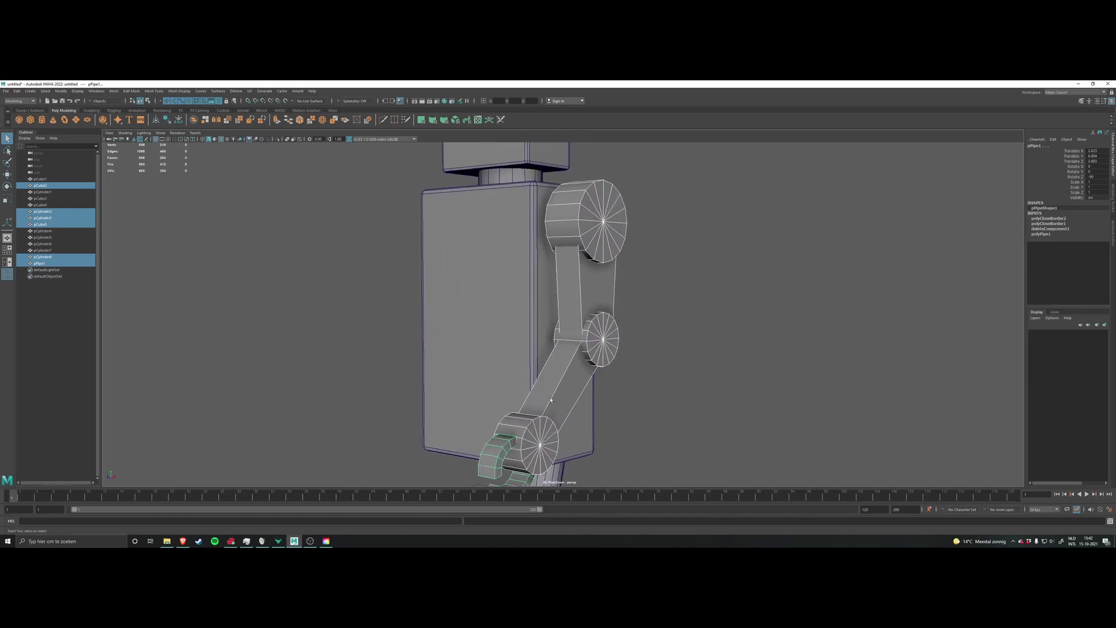
alt+middle_drag(576, 307, 580, 305)
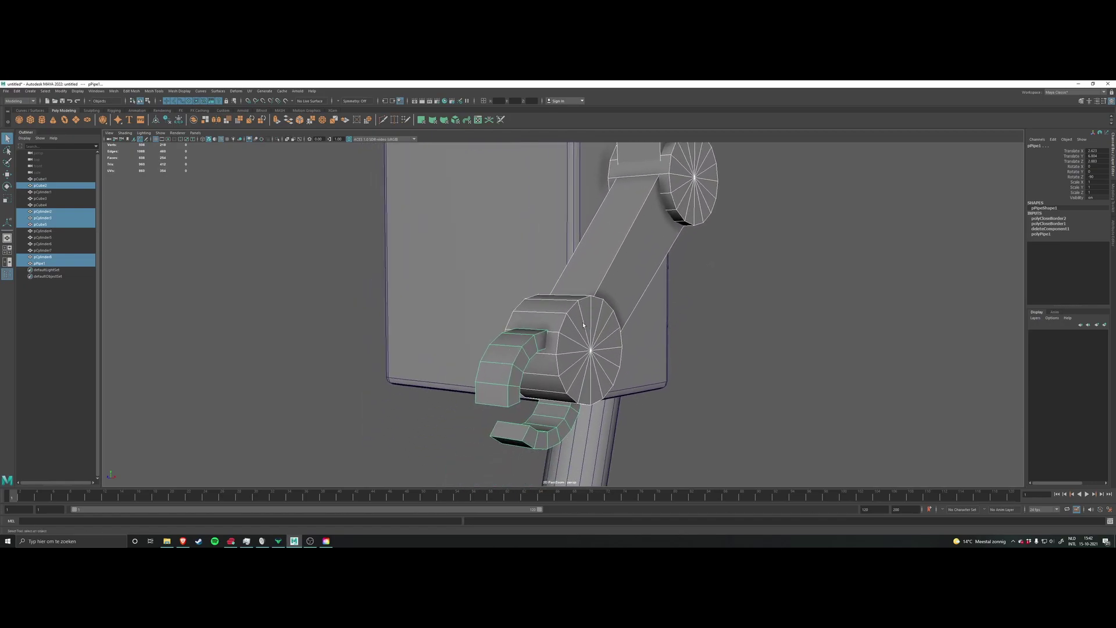
alt+drag(644, 347, 623, 340)
click(697, 343)
Step: Select the claw hand and shift it slightly to adjust how it meets the wrist cylinder
click(513, 328)
scroll(521, 334, up, 2)
scroll(521, 335, down, 4)
key(w)
scroll(541, 337, up, 3)
alt+drag(563, 338, 535, 331)
scroll(503, 328, up, 2)
drag(422, 277, 507, 348)
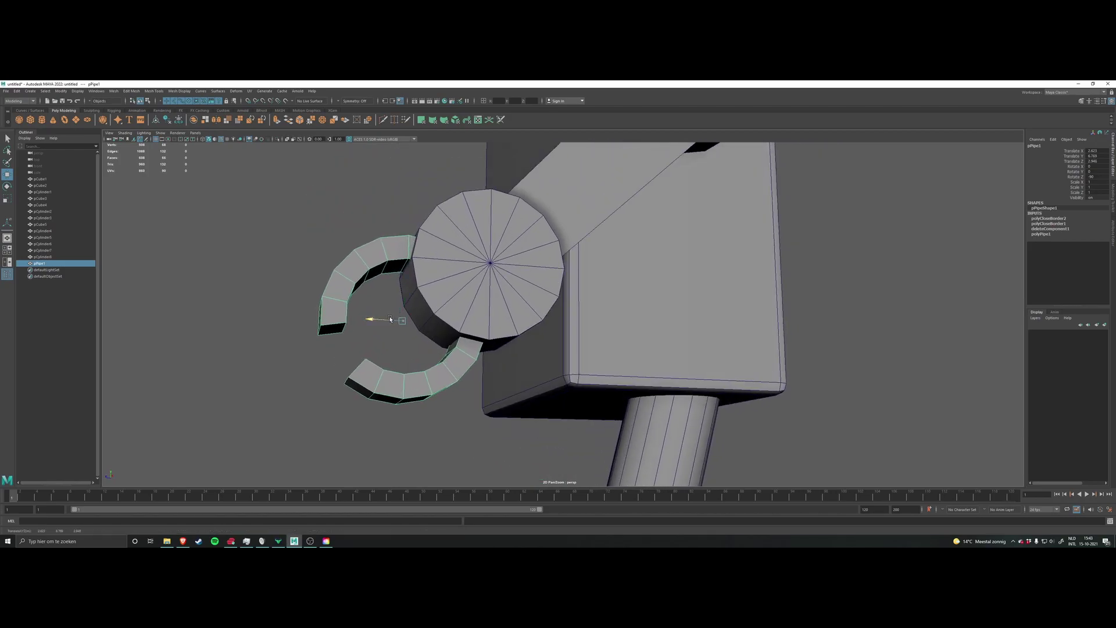
Step: Examine in shaded view how the repositioned claw meets the wrist cylinder, selecting each part in turn
alt+drag(383, 318, 440, 316)
scroll(523, 320, up, 4)
alt+drag(536, 315, 521, 326)
alt+middle_drag(522, 326, 511, 303)
scroll(534, 319, down, 2)
scroll(544, 318, up, 4)
click(623, 305)
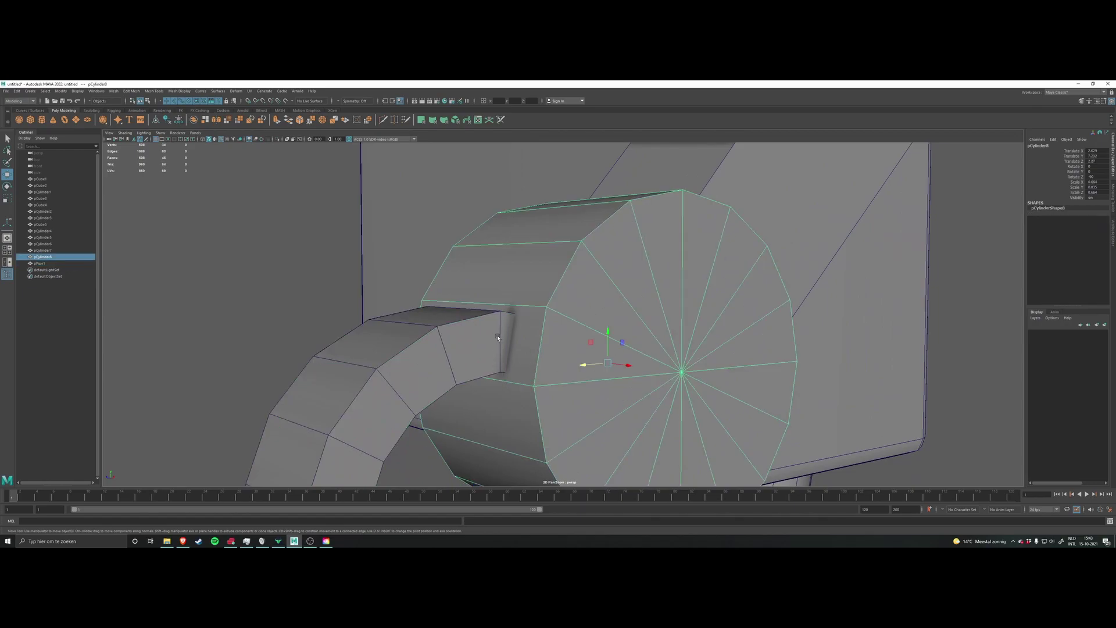
click(498, 336)
scroll(513, 334, up, 5)
scroll(500, 329, down, 4)
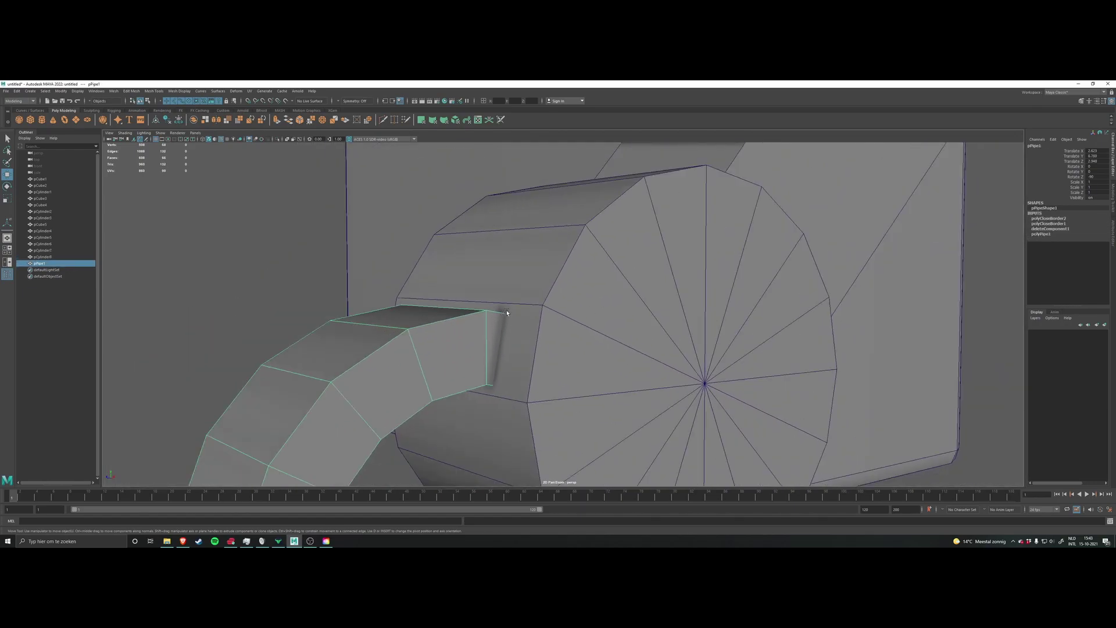
scroll(523, 320, down, 5)
alt+drag(525, 334, 549, 314)
scroll(558, 320, up, 3)
alt+drag(489, 291, 507, 312)
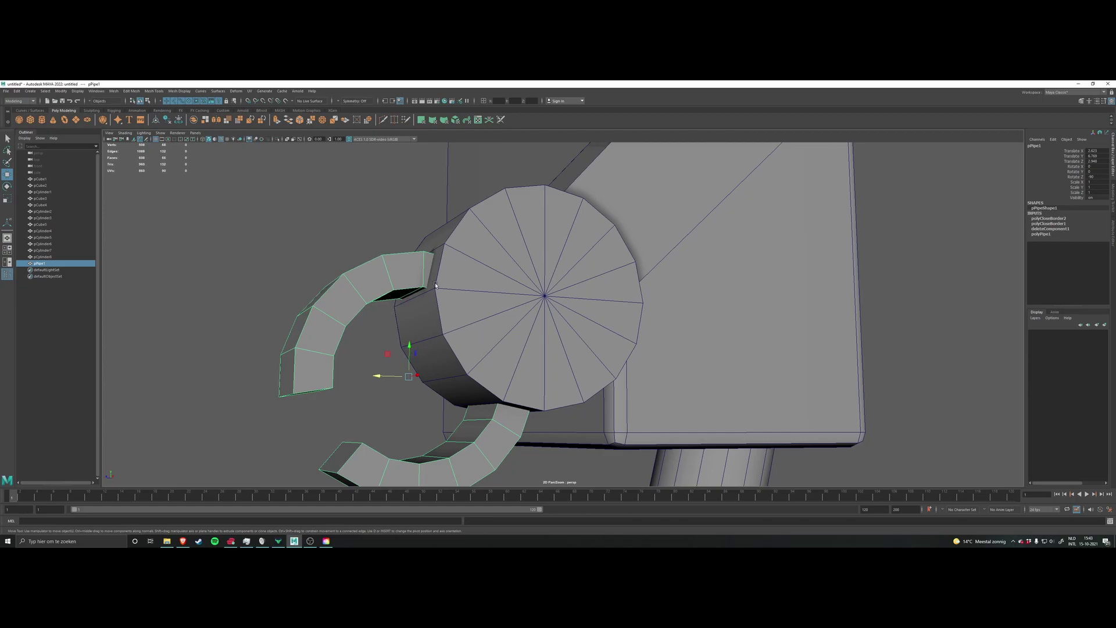
scroll(551, 321, down, 8)
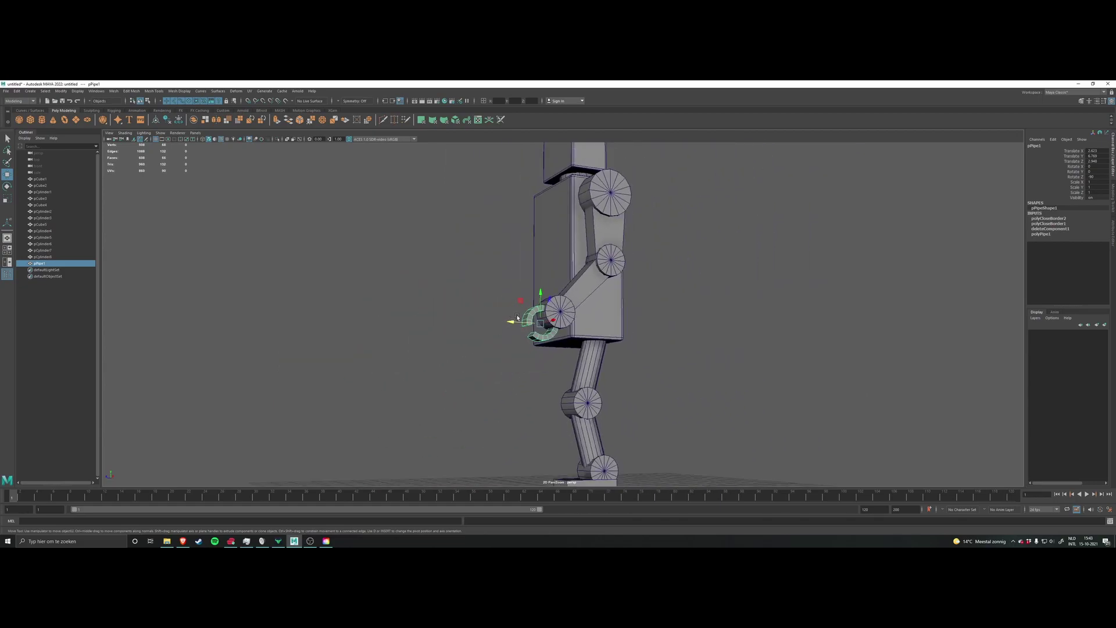
scroll(552, 312, up, 5)
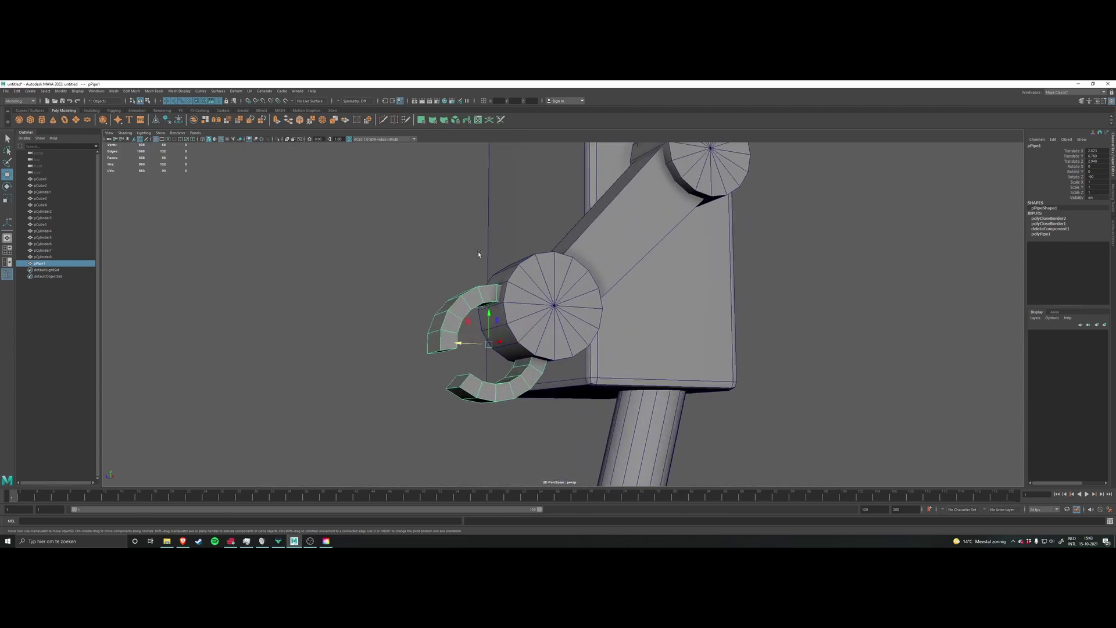
Step: Display the model as wireframe, examine how far the claw runs into the wrist cylinder and restore shaded display
click(205, 142)
scroll(467, 218, down, 8)
alt+drag(633, 263, 655, 272)
scroll(655, 272, up, 4)
alt+middle_drag(621, 259, 608, 272)
alt+drag(608, 272, 551, 256)
scroll(523, 279, up, 6)
alt+drag(494, 285, 509, 295)
scroll(506, 296, up, 3)
alt+middle_drag(504, 296, 538, 281)
scroll(440, 279, down, 3)
click(372, 356)
scroll(518, 309, up, 1)
click(447, 279)
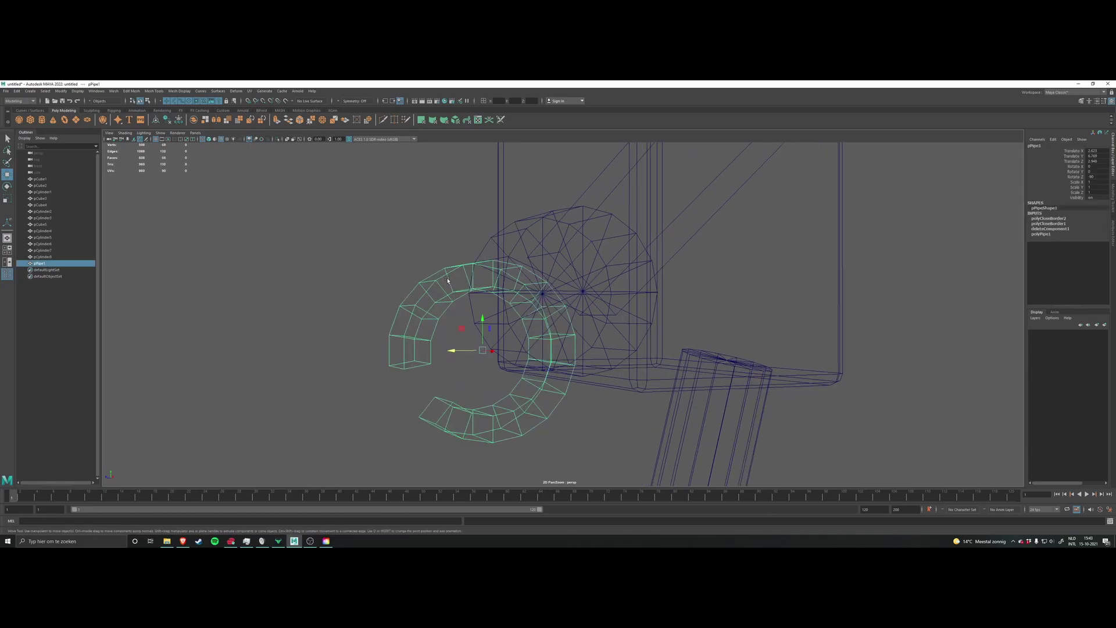
alt+drag(447, 279, 444, 285)
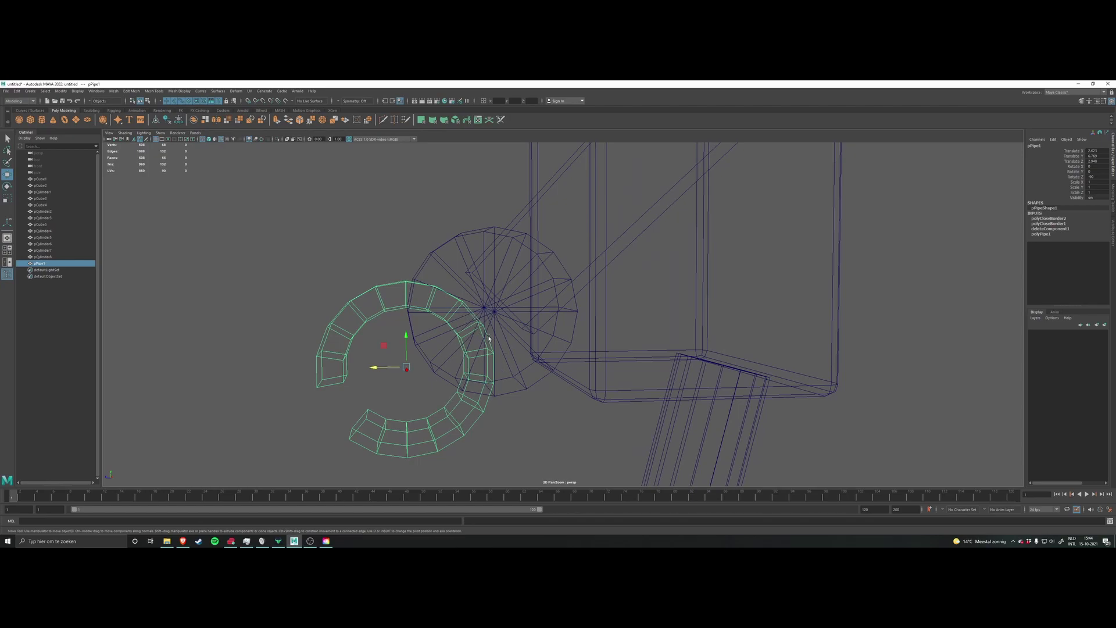
alt+drag(498, 418, 548, 287)
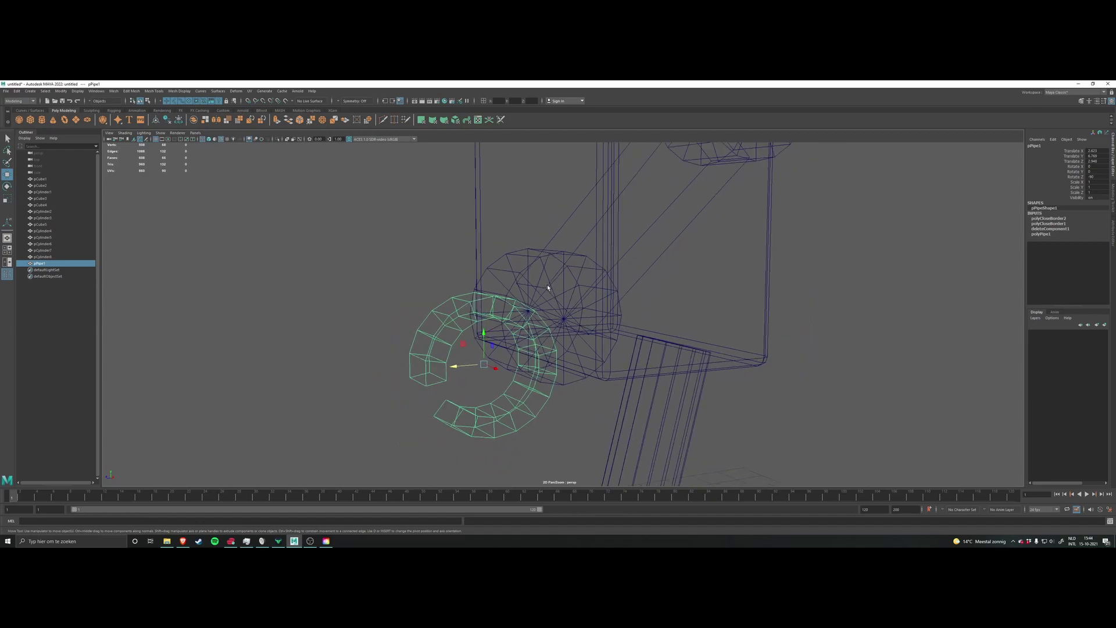
alt+drag(551, 321, 482, 302)
scroll(480, 304, up, 5)
alt+middle_drag(481, 304, 529, 355)
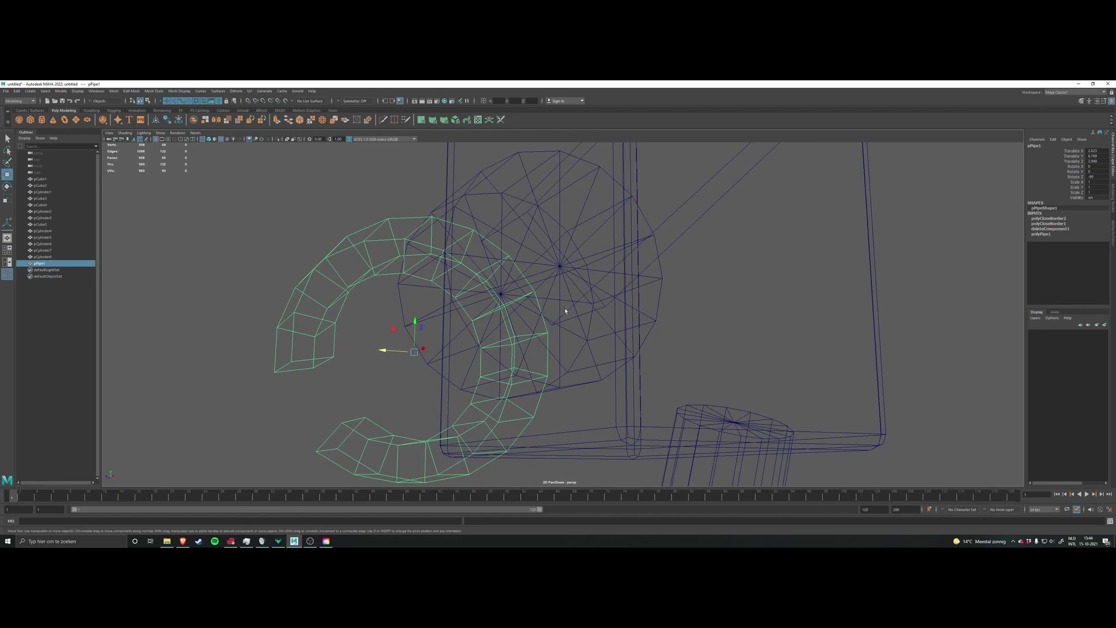
click(208, 139)
Step: Compare the claw's upper segment edges with the wrist cylinder's edges at their junction, selecting both parts alternately
alt+drag(457, 231, 469, 274)
scroll(471, 305, up, 3)
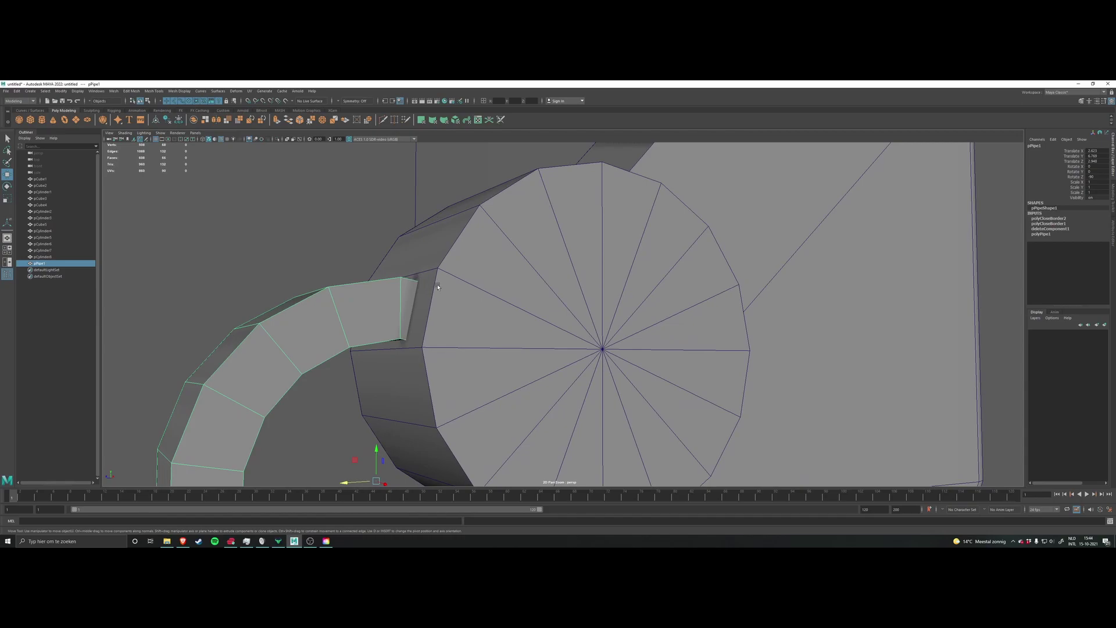
alt+drag(435, 286, 476, 304)
scroll(476, 305, up, 5)
click(454, 332)
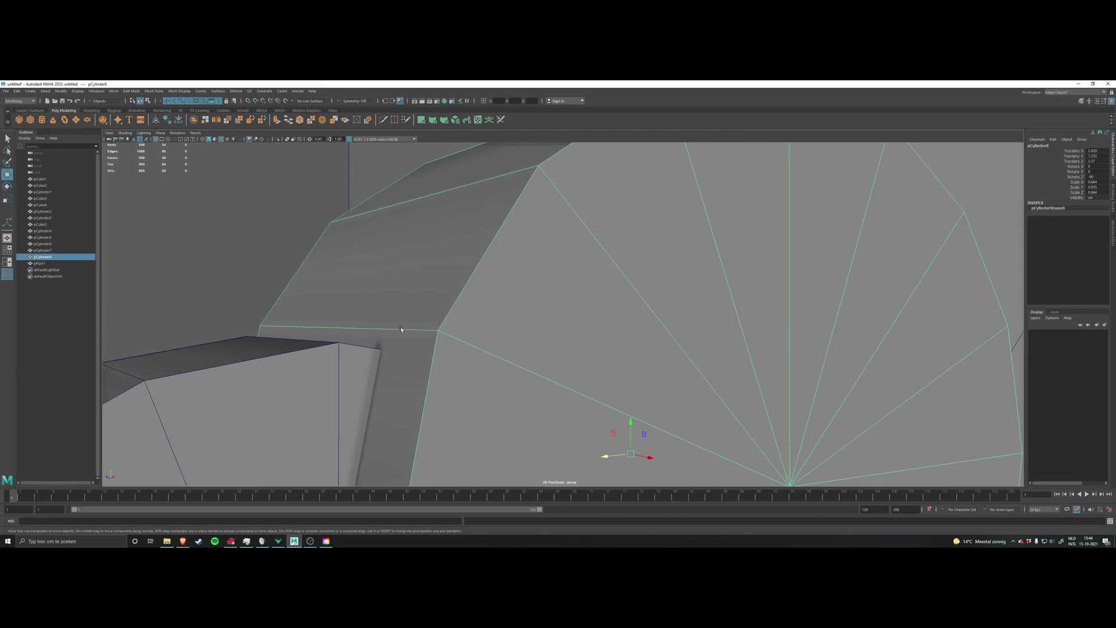
scroll(399, 325, down, 5)
alt+drag(402, 324, 532, 354)
scroll(478, 322, up, 3)
scroll(511, 340, up, 3)
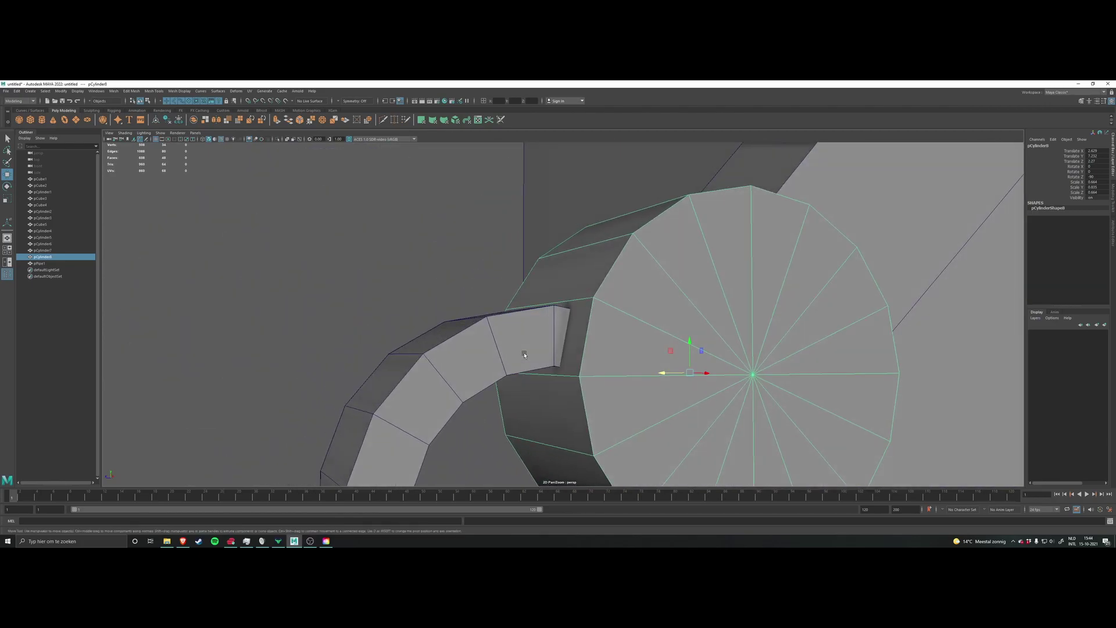
scroll(539, 360, up, 3)
scroll(540, 374, up, 2)
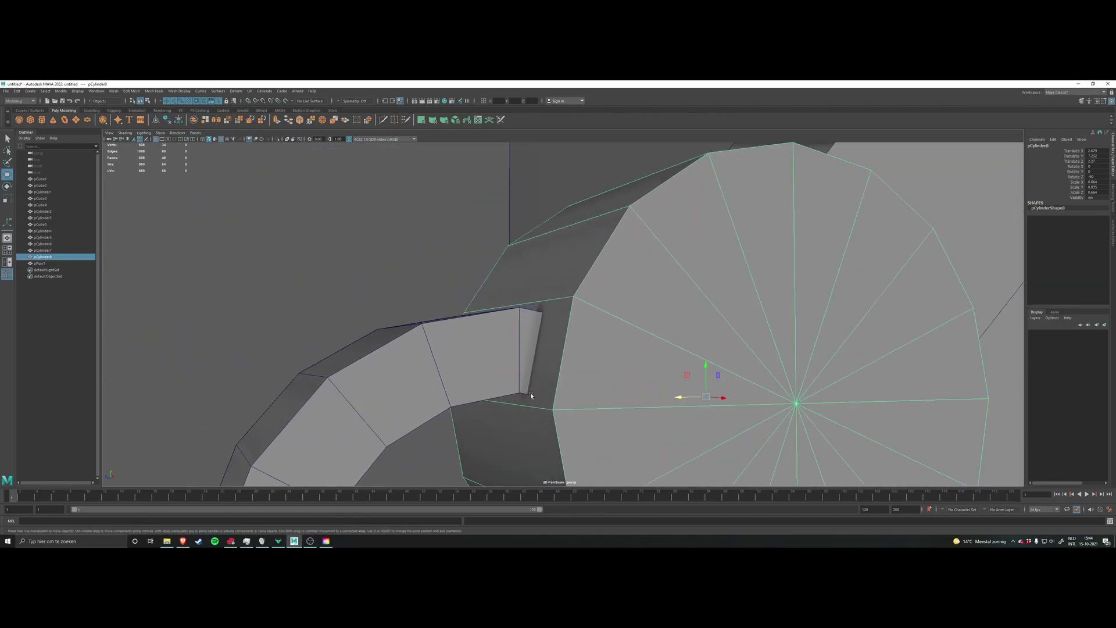
click(521, 387)
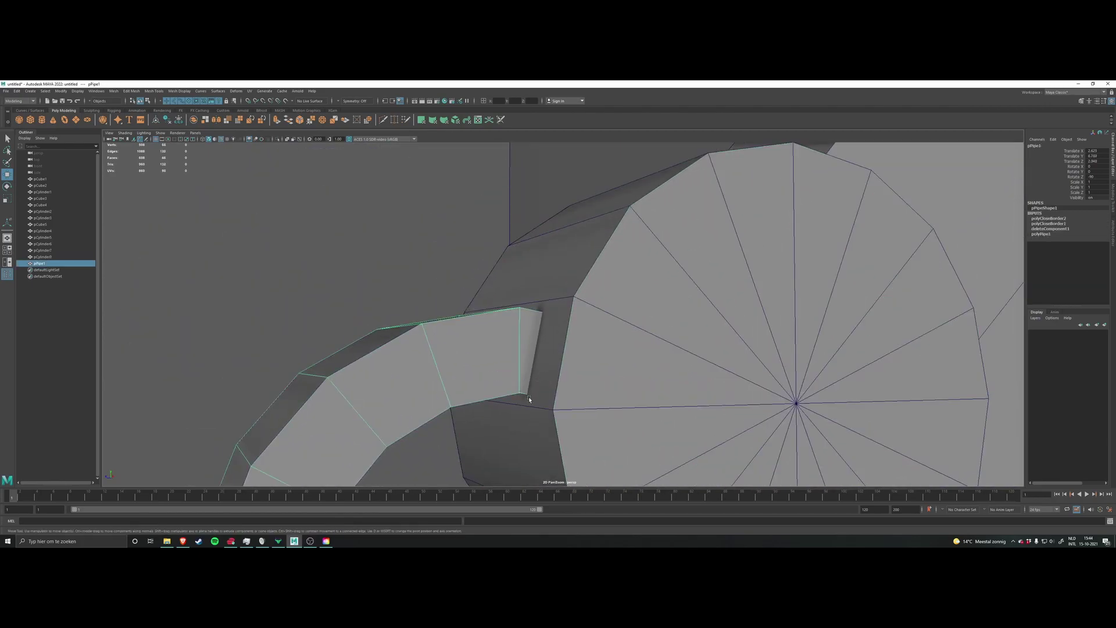
click(544, 358)
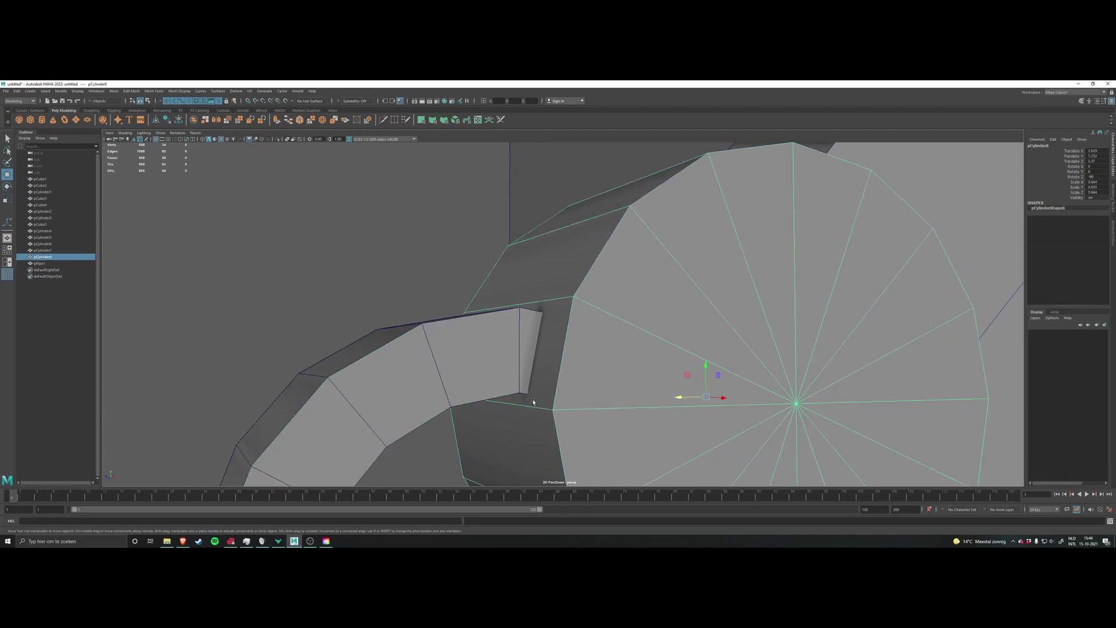
alt+drag(539, 360, 568, 379)
scroll(563, 343, down, 4)
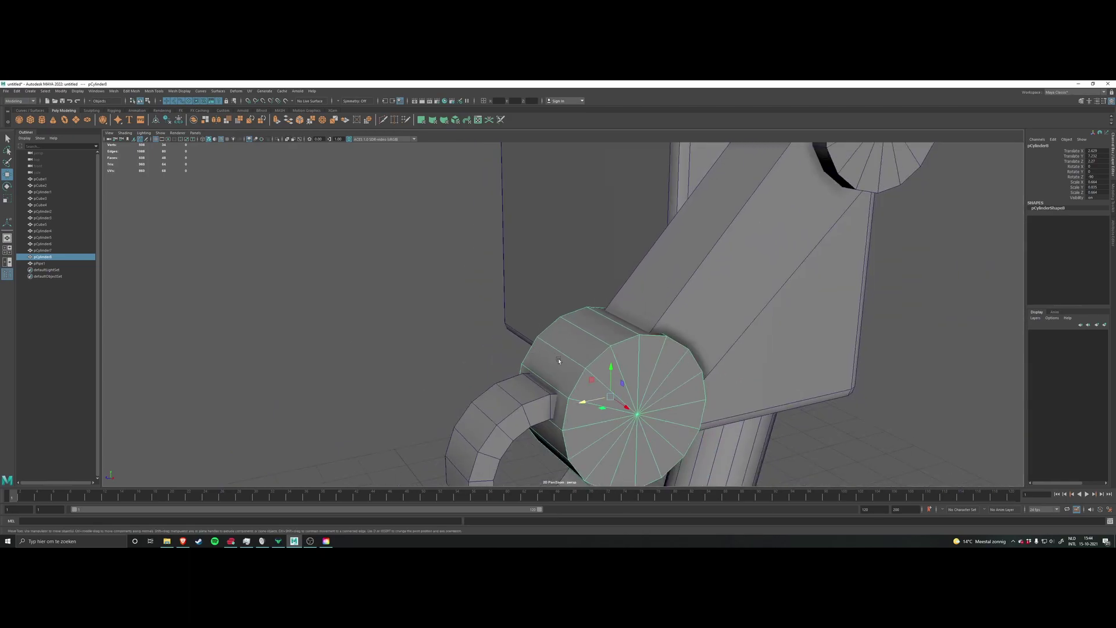
scroll(556, 358, down, 3)
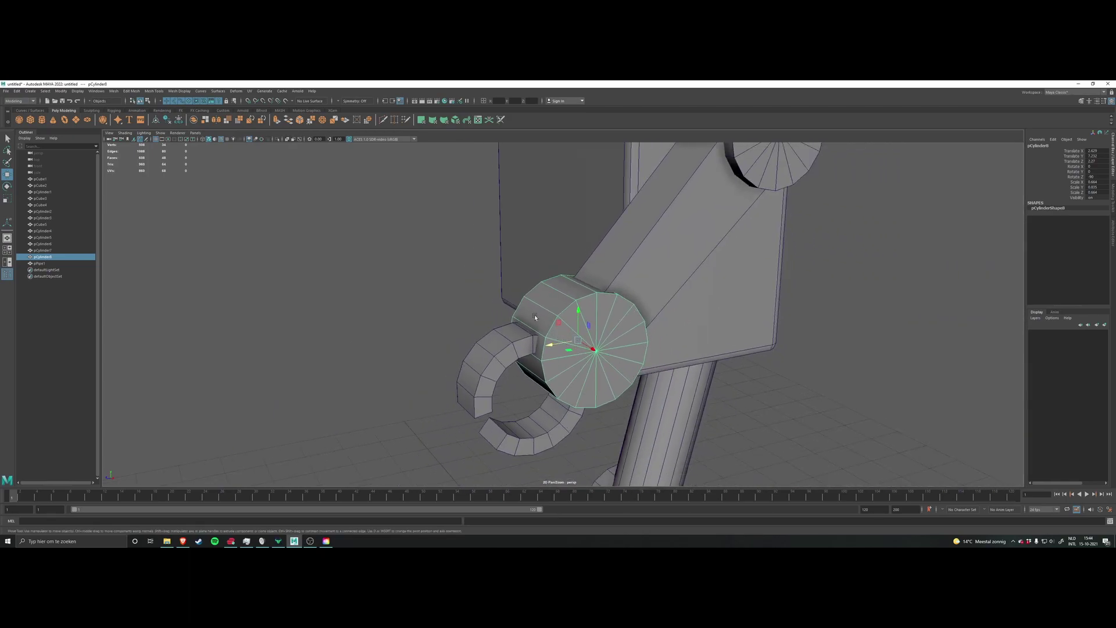
Step: Inspect the claw's lower segment where it enters the underside of the wrist cylinder
alt+drag(599, 343, 517, 311)
alt+middle_drag(509, 308, 541, 316)
scroll(530, 314, up, 2)
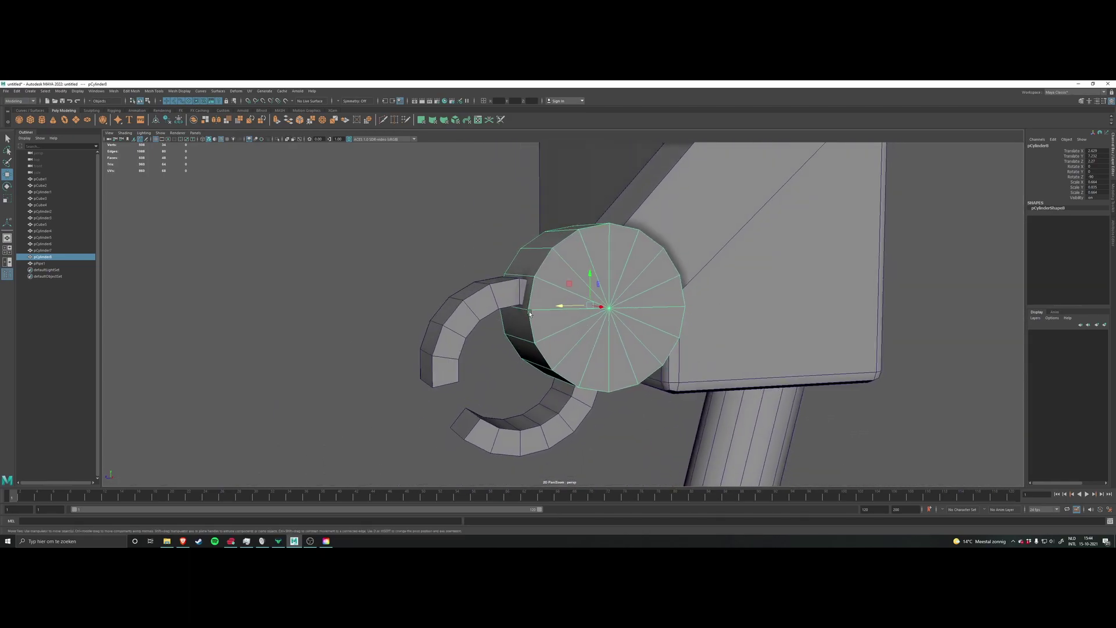
scroll(530, 312, up, 3)
alt+drag(530, 308, 541, 314)
click(538, 307)
scroll(549, 301, up, 5)
mouse_move(560, 270)
alt+mouse_down()
mouse_move(554, 284)
mouse_move(576, 285)
alt+mouse_up()
scroll(562, 292, down, 4)
alt+middle_drag(575, 291, 584, 318)
alt+drag(584, 318, 587, 290)
alt+middle_drag(587, 302, 581, 323)
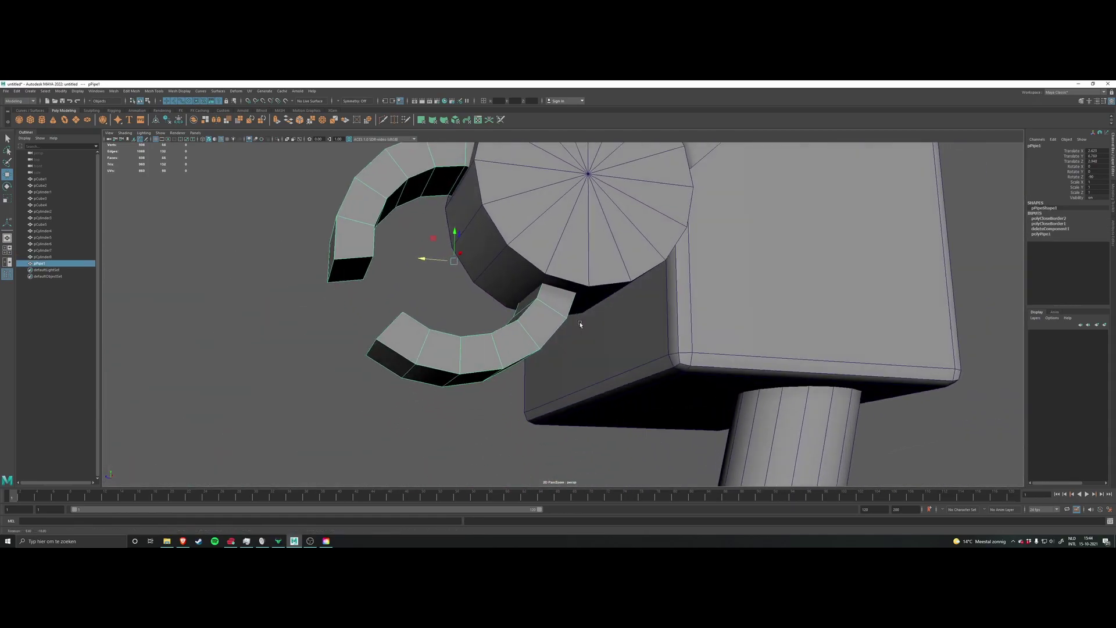
alt+drag(580, 323, 567, 294)
alt+middle_drag(564, 296, 561, 321)
scroll(561, 319, up, 3)
alt+drag(559, 317, 498, 264)
alt+middle_drag(499, 264, 546, 304)
click(566, 261)
scroll(570, 272, up, 5)
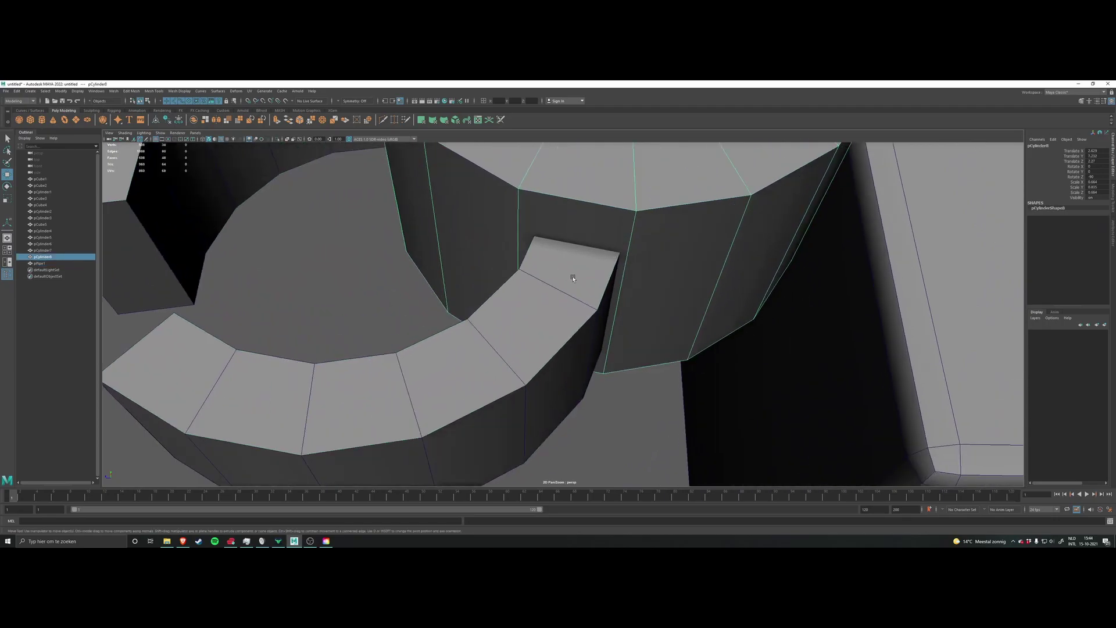
scroll(583, 259, down, 5)
alt+drag(587, 276, 599, 310)
scroll(594, 297, down, 4)
scroll(600, 310, down, 8)
Step: Combine the arm's shoulder cylinder, upper arm, elbow cylinder, forearm, wrist cylinder and claw into a single mesh
click(598, 266)
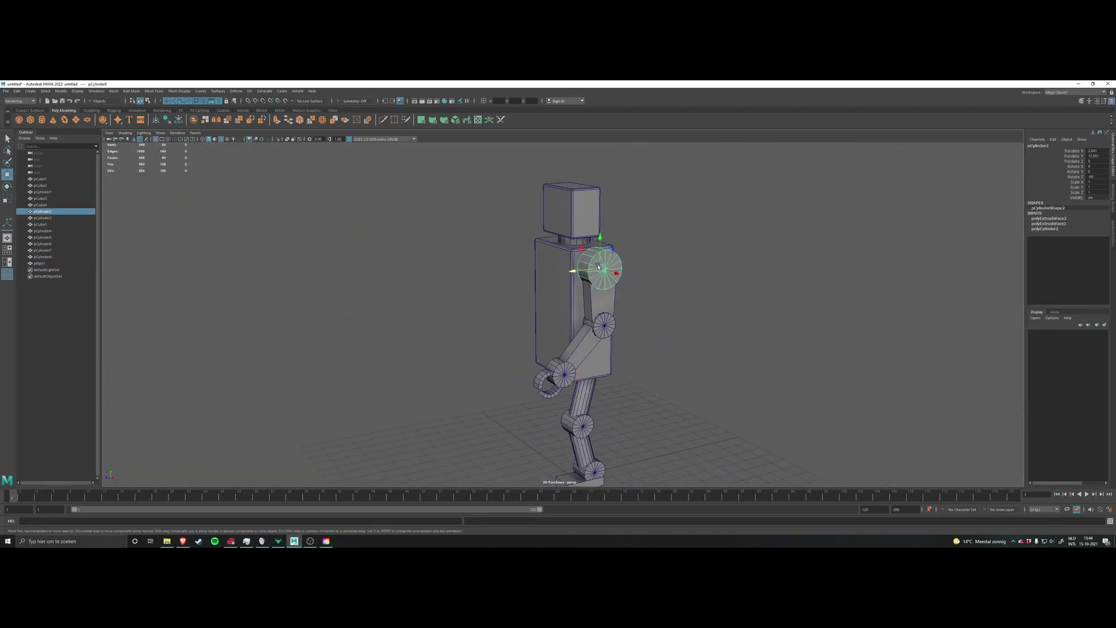
scroll(653, 286, up, 3)
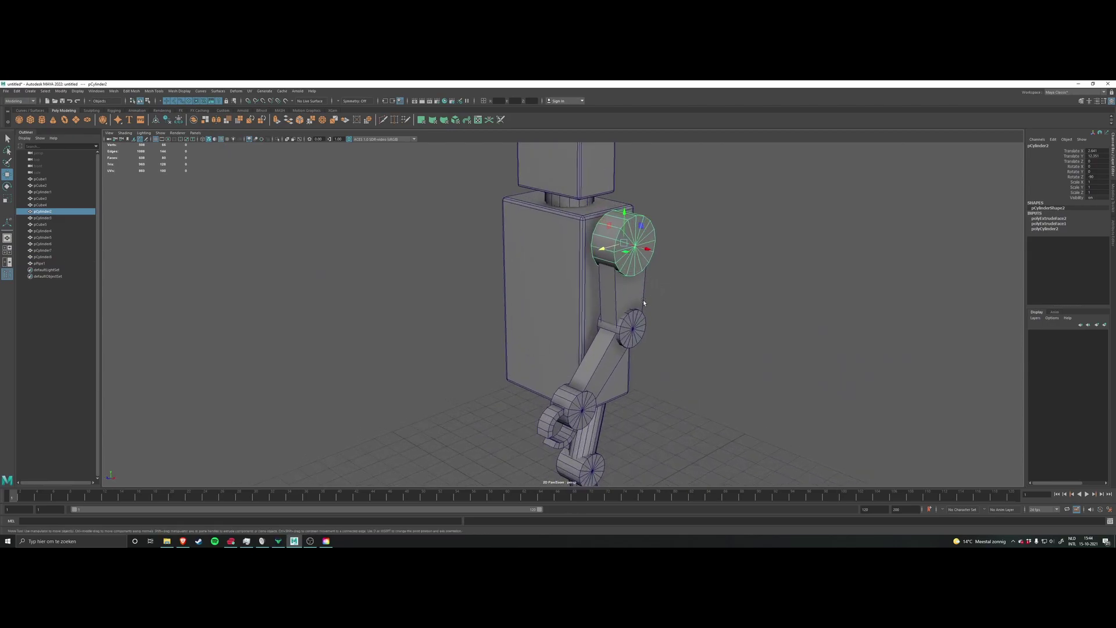
alt+drag(643, 301, 639, 294)
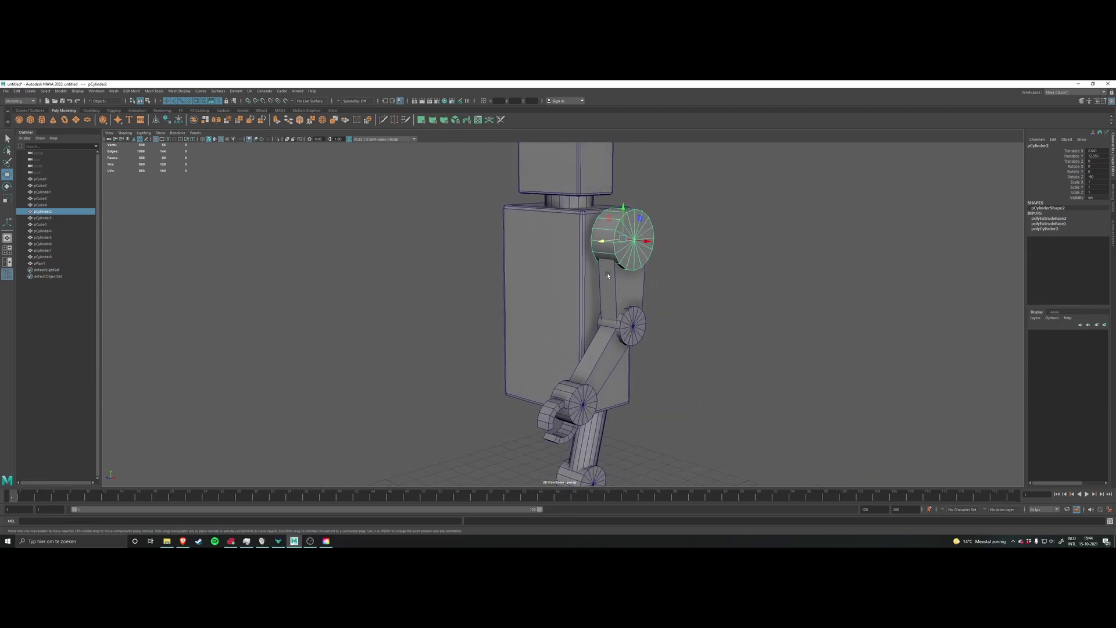
shift+click(613, 282)
shift+click(631, 319)
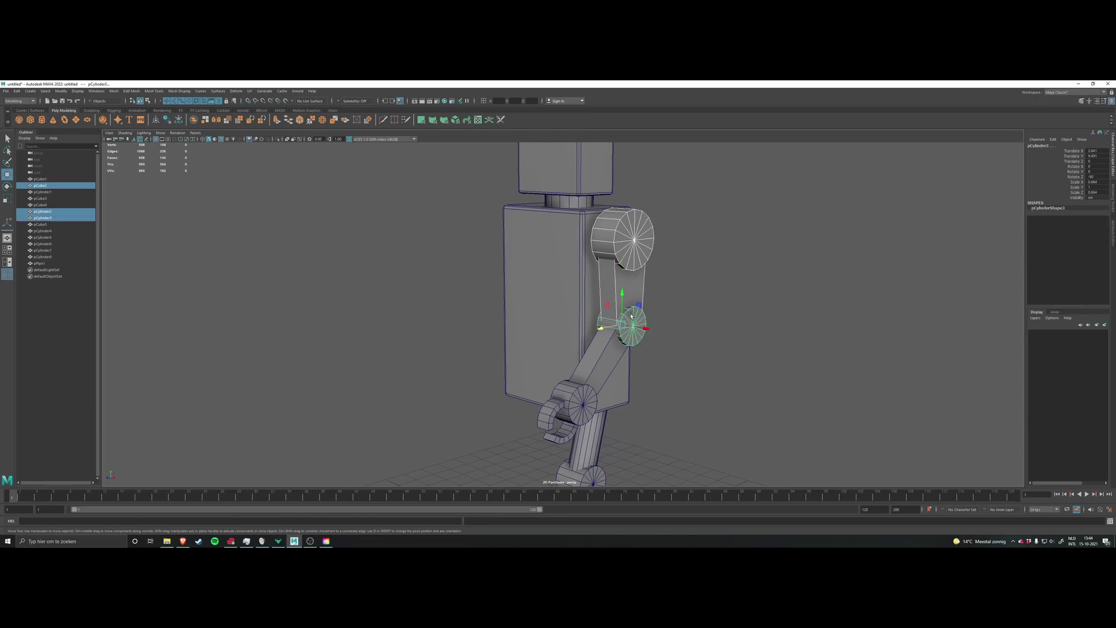
shift+click(607, 345)
shift+click(582, 401)
shift+click(559, 419)
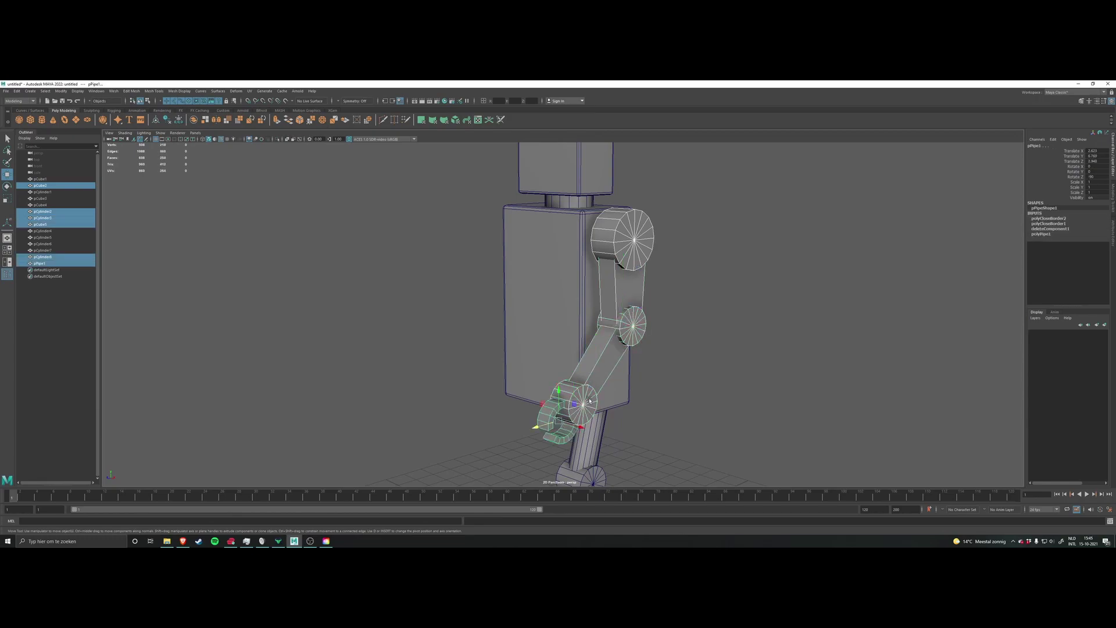
shift+right_click(724, 346)
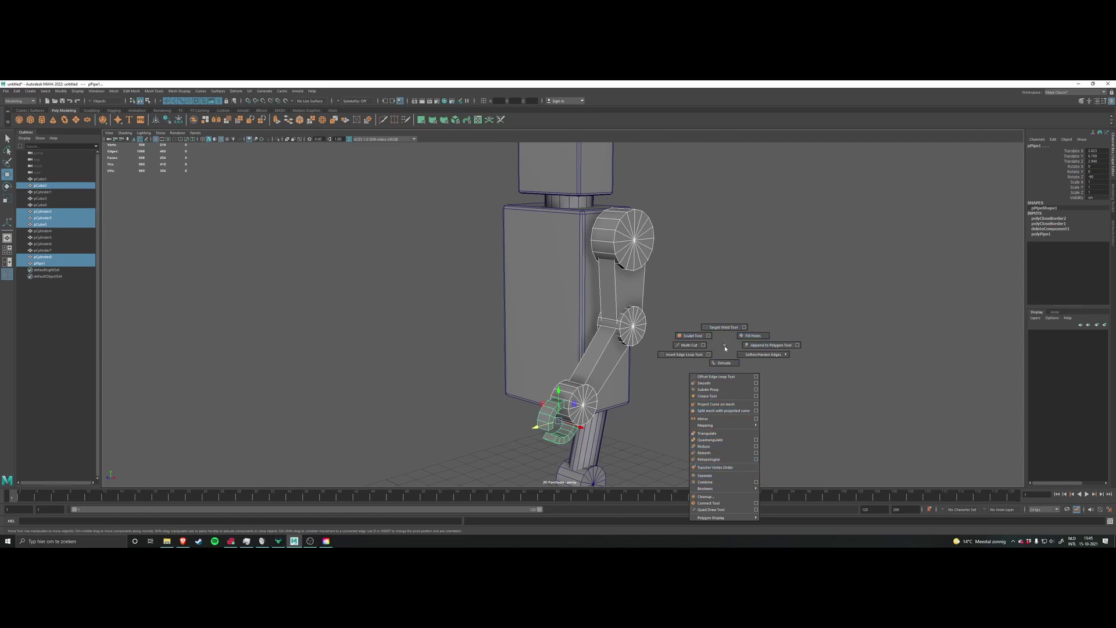
click(716, 483)
alt+drag(729, 369, 446, 333)
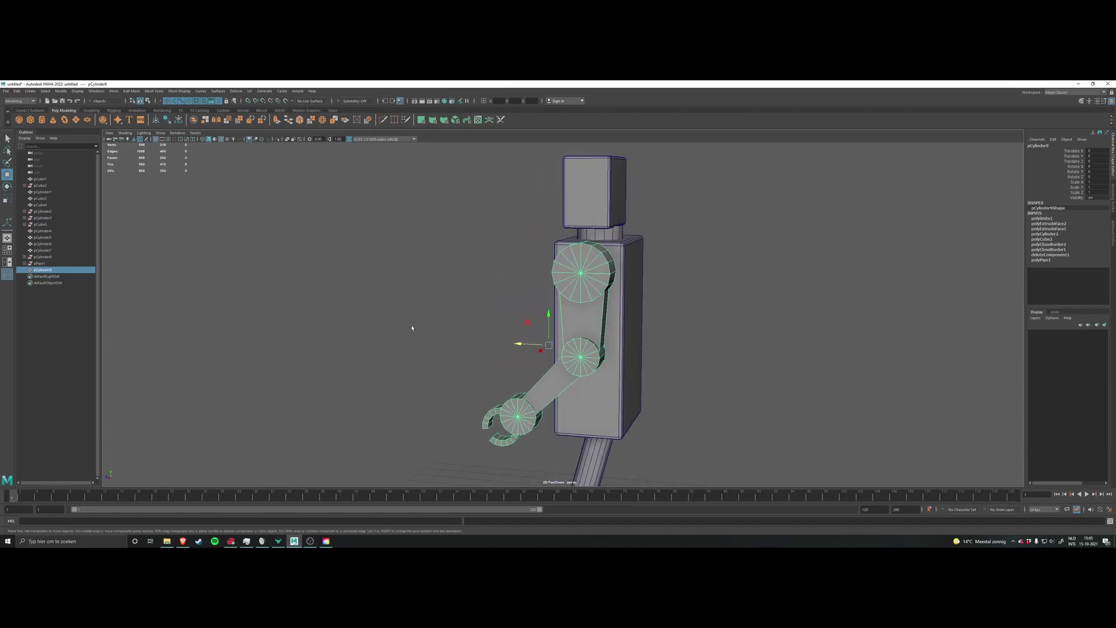
alt+drag(360, 322, 456, 316)
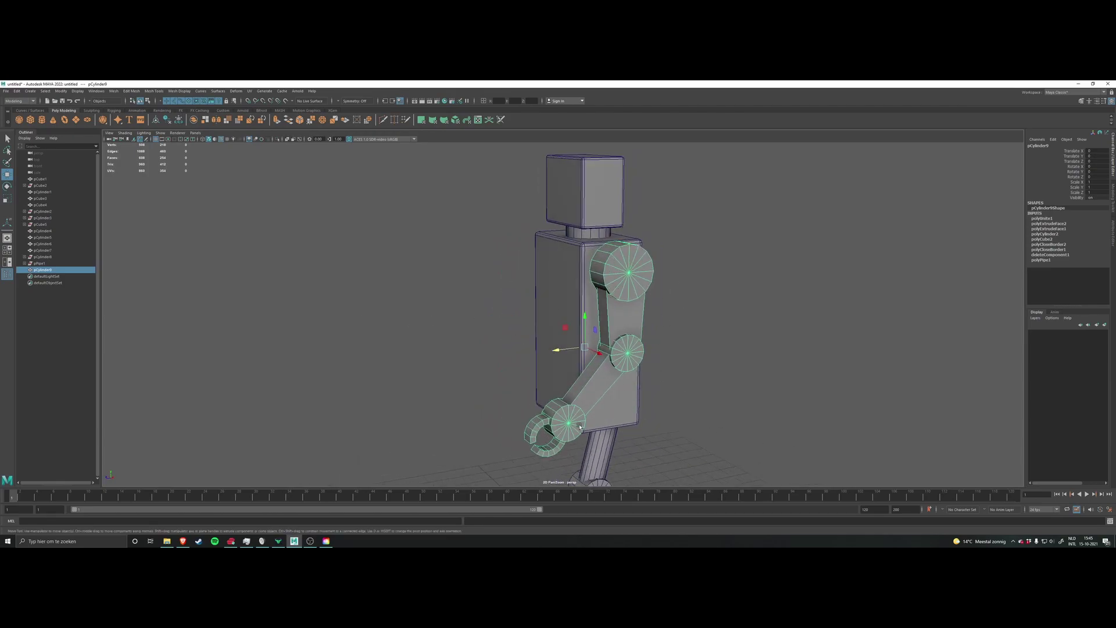
Step: Try rotating the combined arm about its X axis and undo the rotation
alt+drag(644, 249, 633, 302)
click(712, 297)
click(638, 267)
key(e)
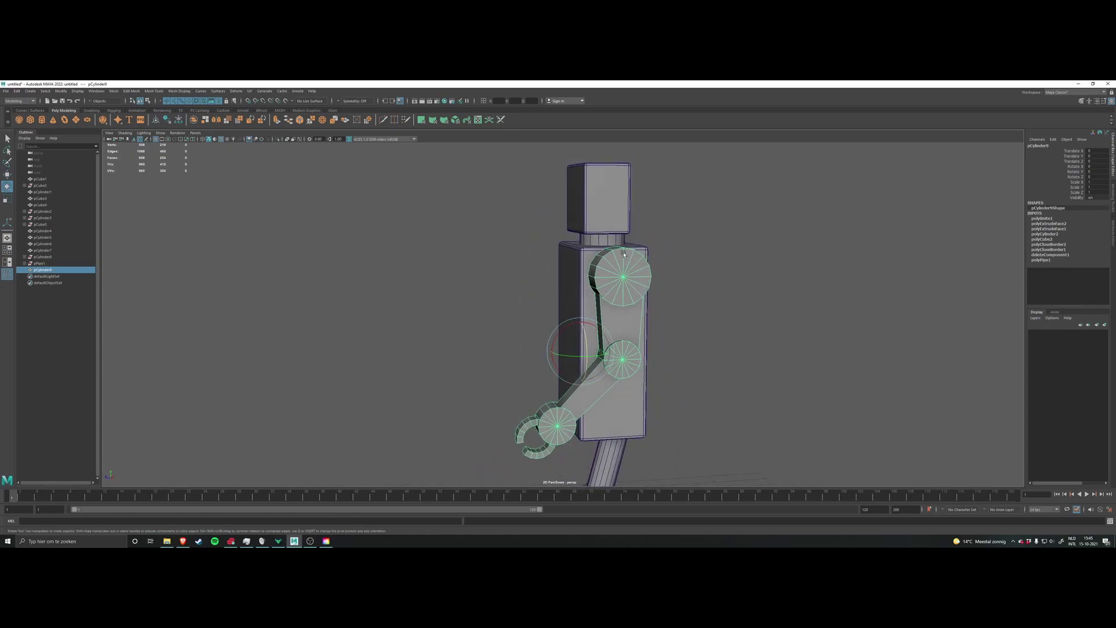
drag(581, 327, 652, 283)
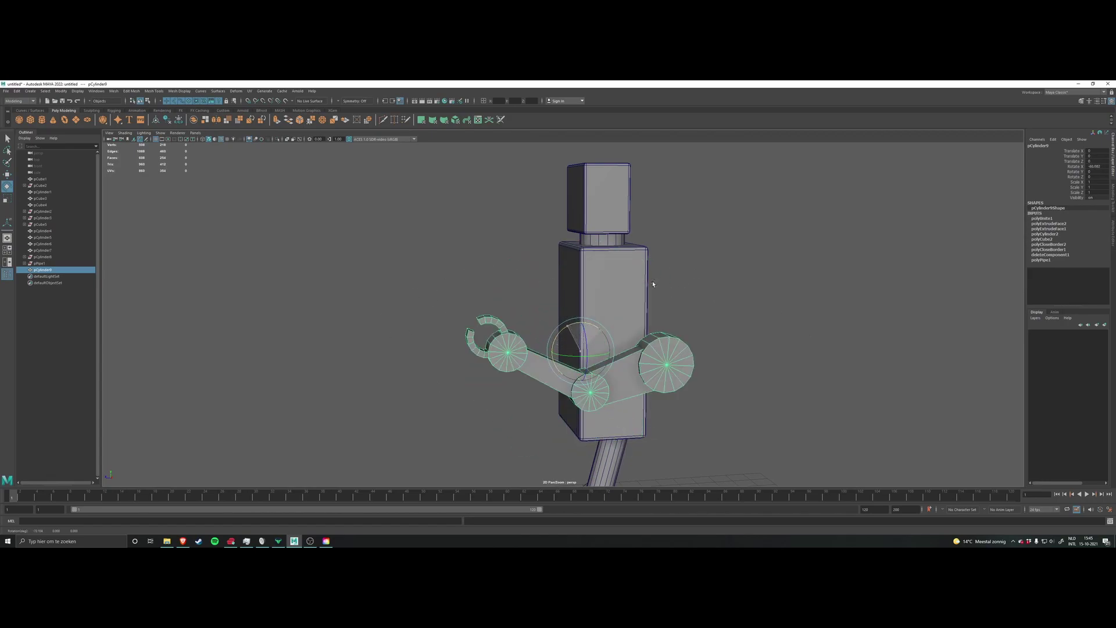
key(ctrl+z)
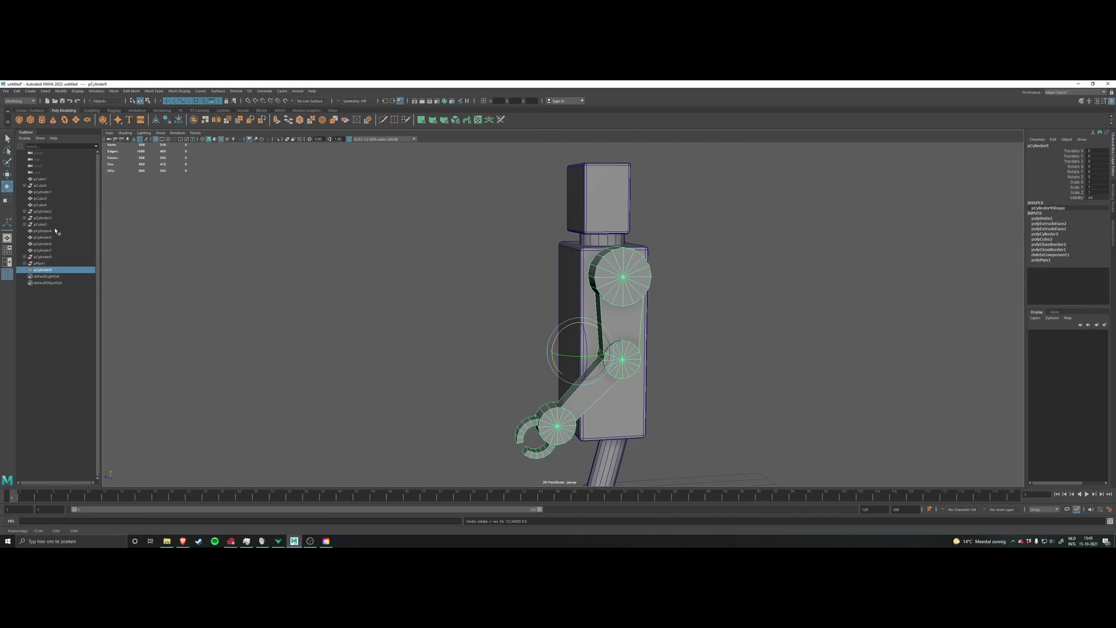
Step: Expand the leftover group nodes of the original arm parts, examine what they contain and reselect the combined arm
click(25, 212)
click(24, 224)
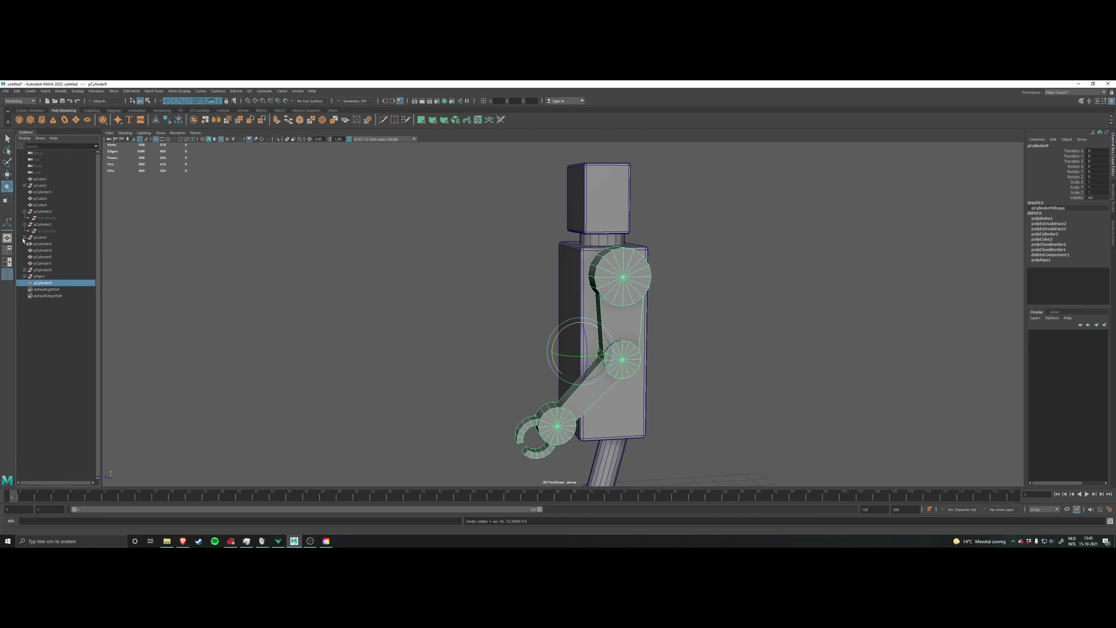
click(24, 237)
click(24, 283)
click(24, 276)
click(25, 185)
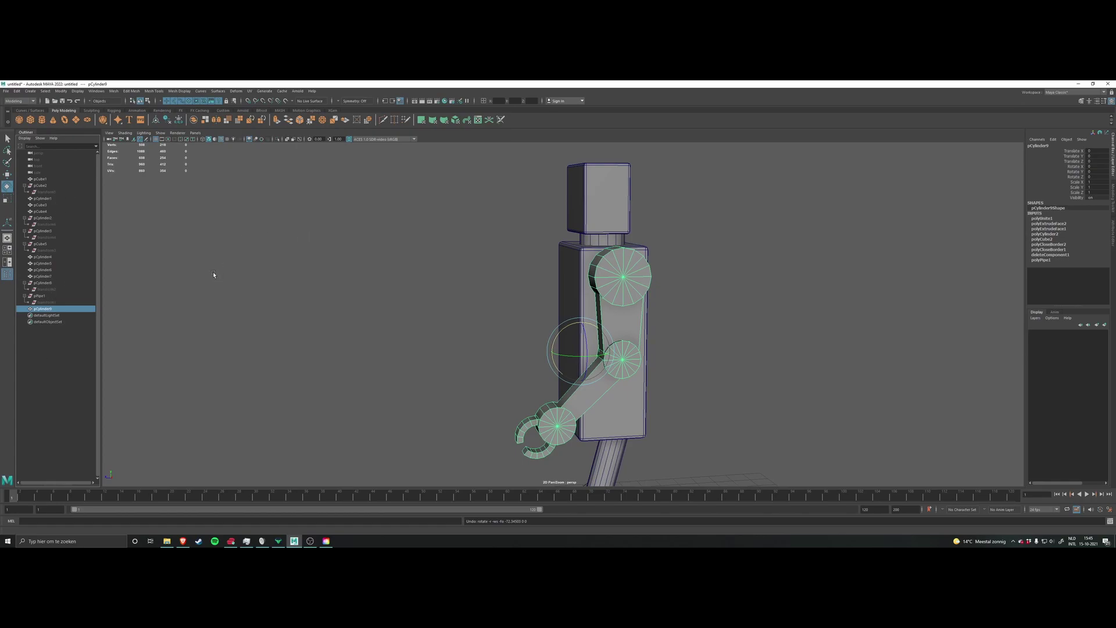
click(42, 218)
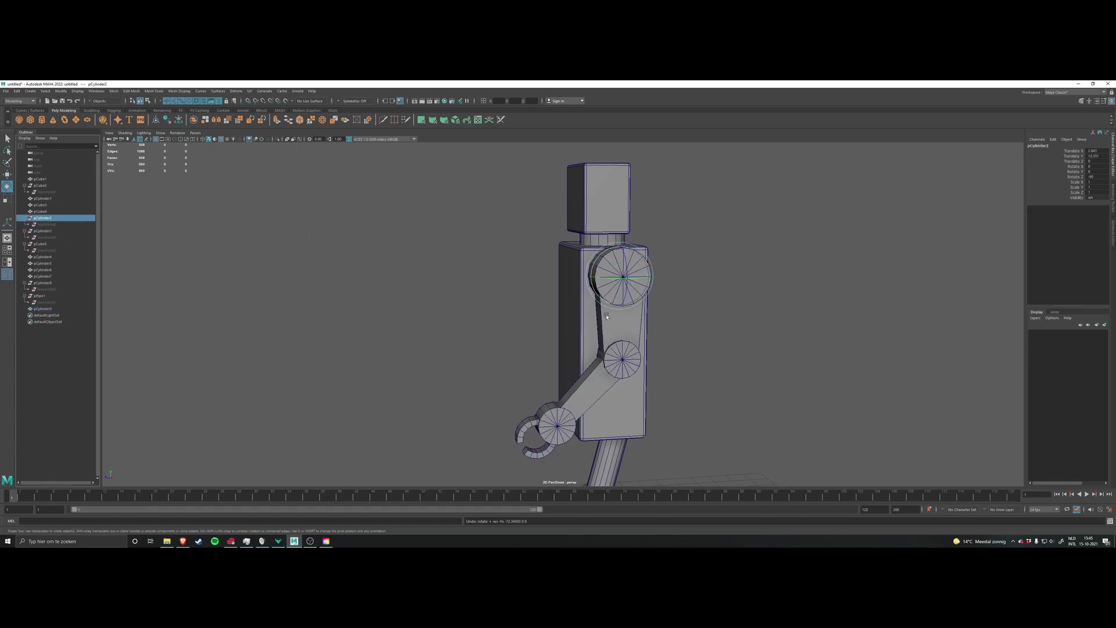
click(629, 340)
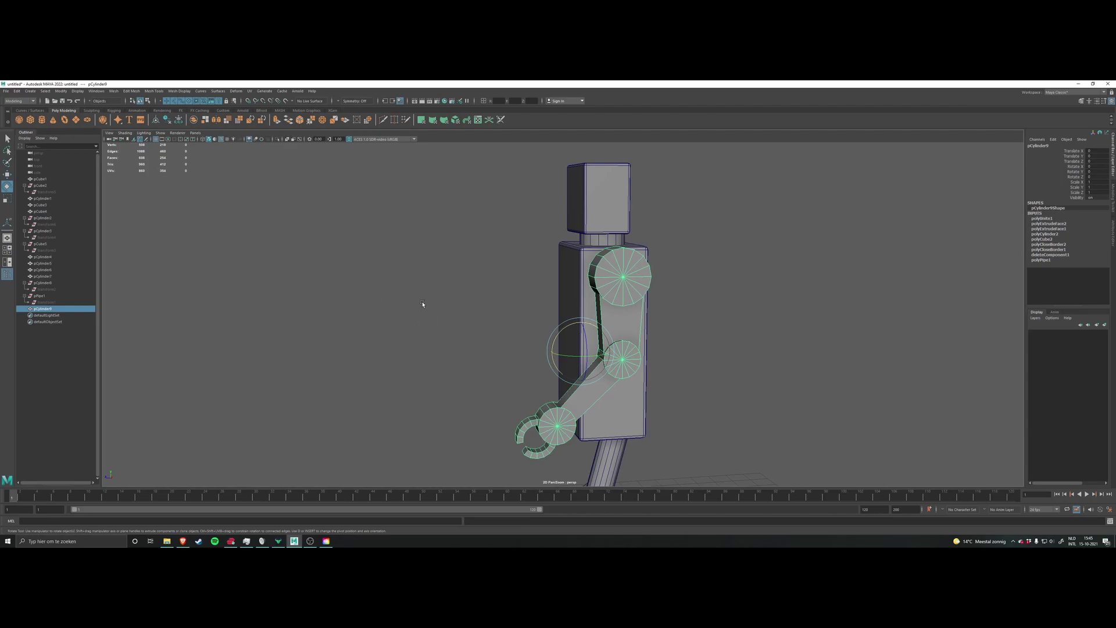
key(w)
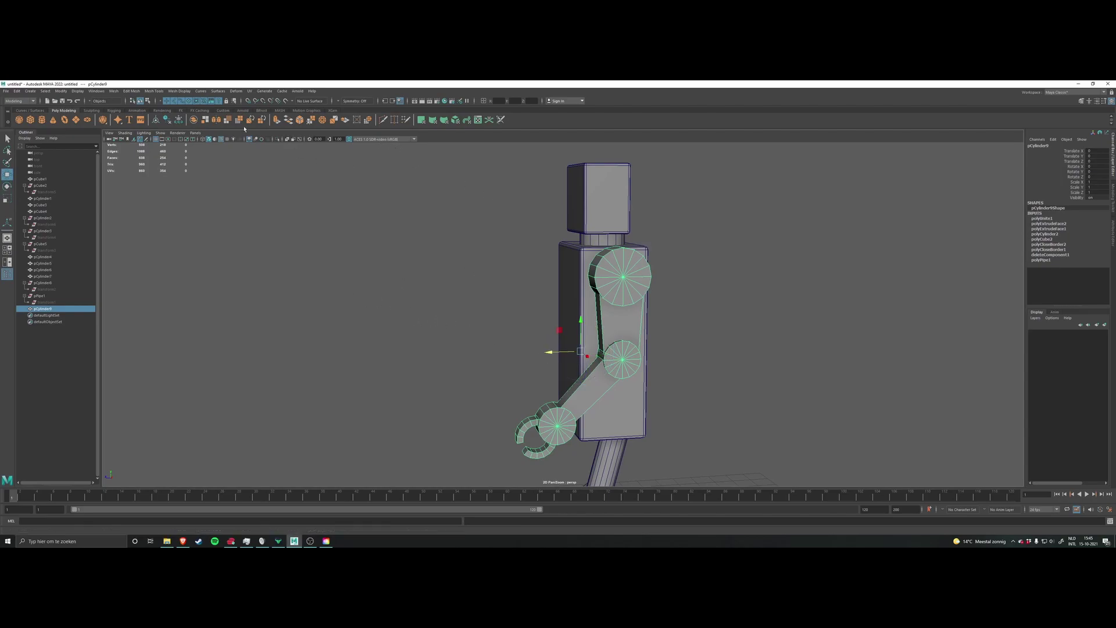
Step: Graph the combined arm's input and output connections in the Node Editor, examine its construction history nodes and close the editor
click(97, 90)
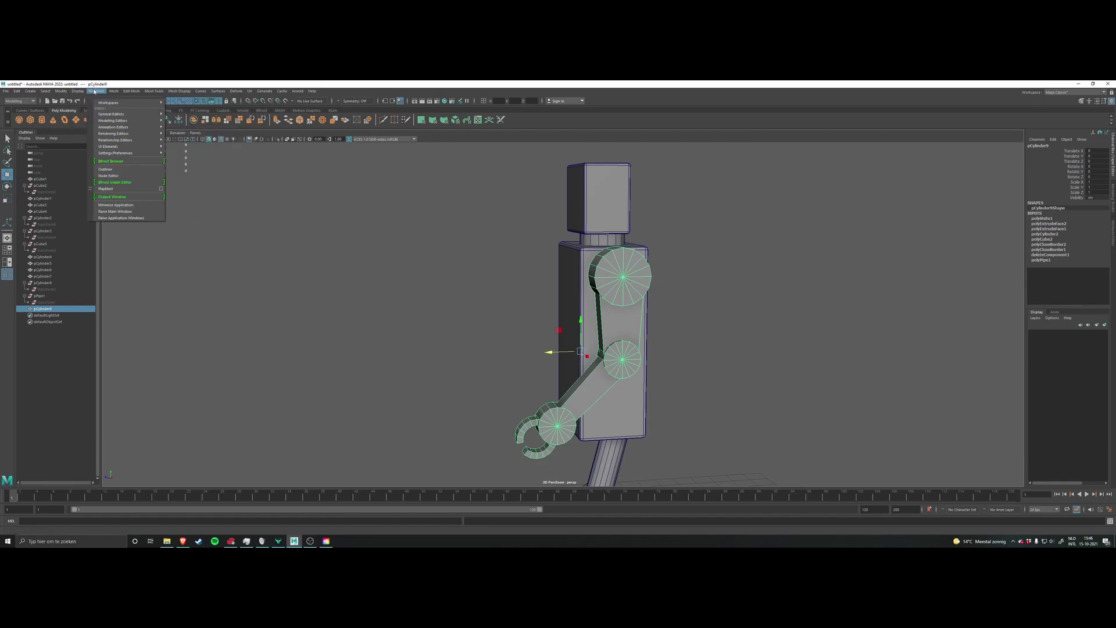
click(121, 175)
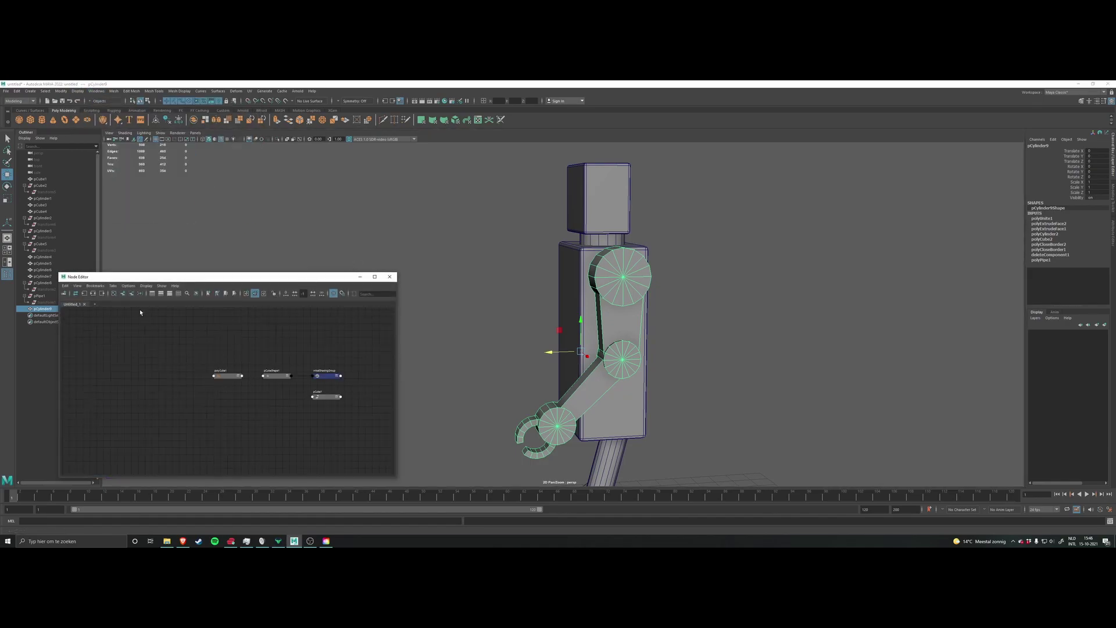
click(93, 294)
scroll(291, 359, down, 2)
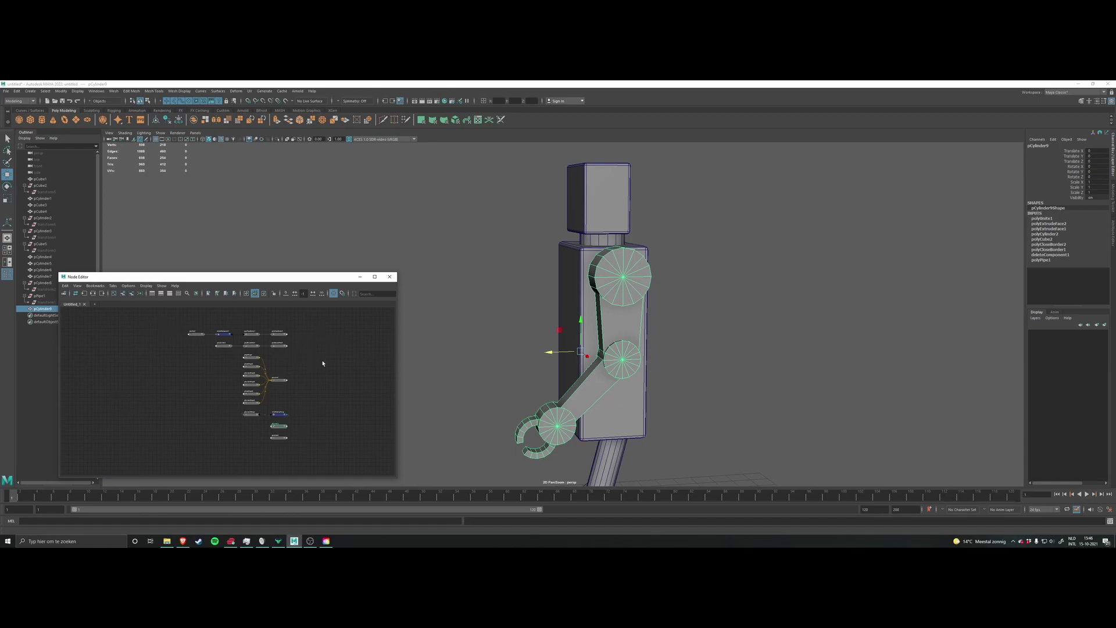
drag(326, 443, 184, 325)
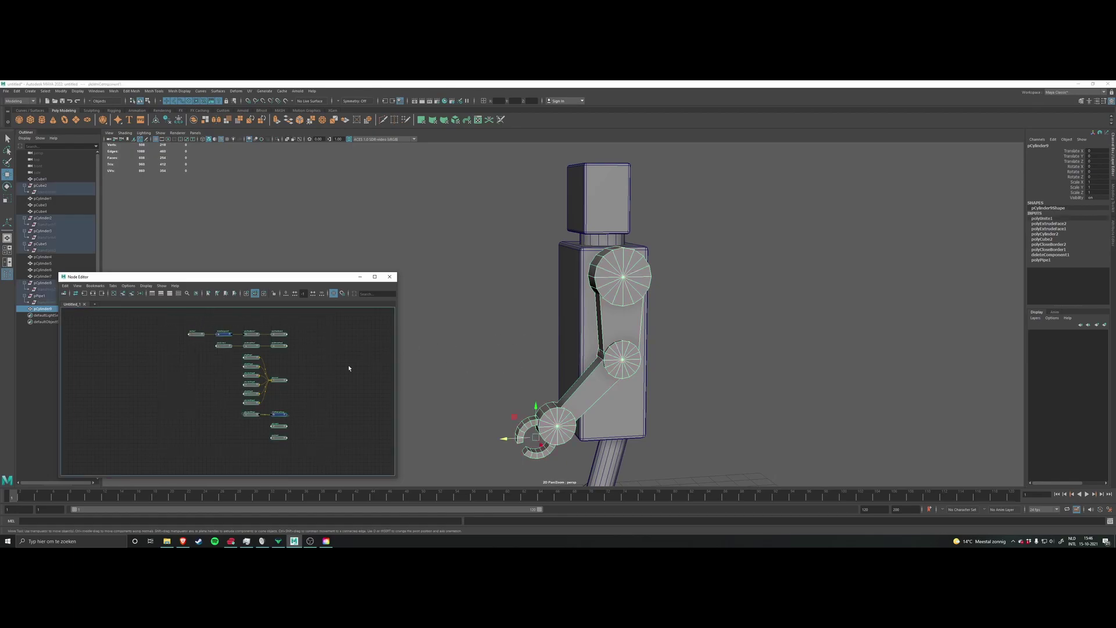
scroll(366, 366, up, 3)
alt+middle_drag(243, 355, 266, 353)
scroll(252, 403, down, 3)
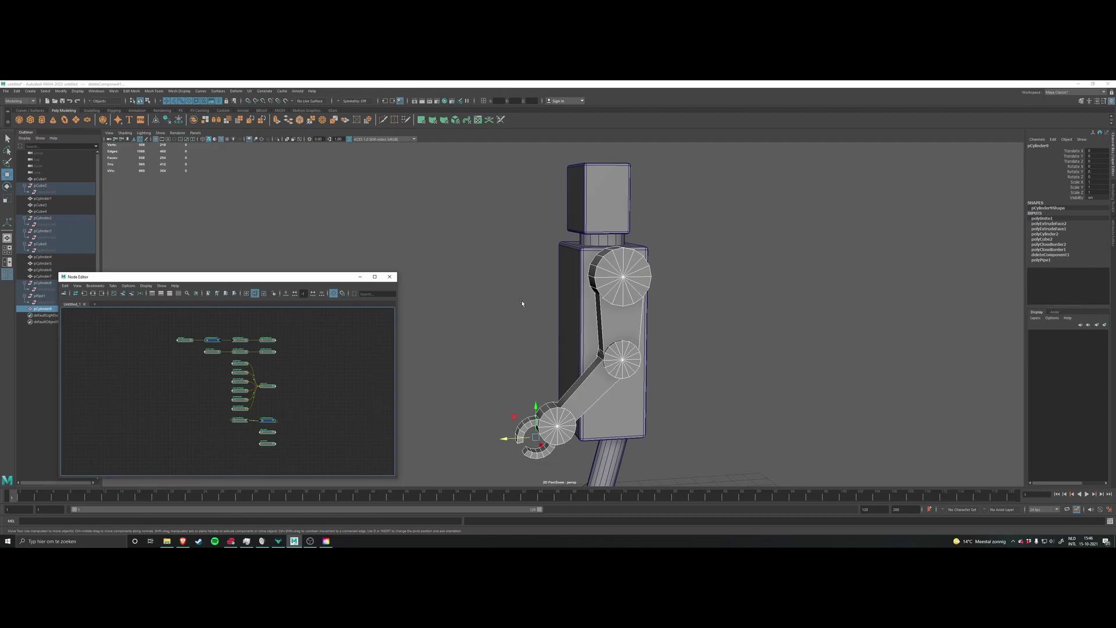
click(390, 277)
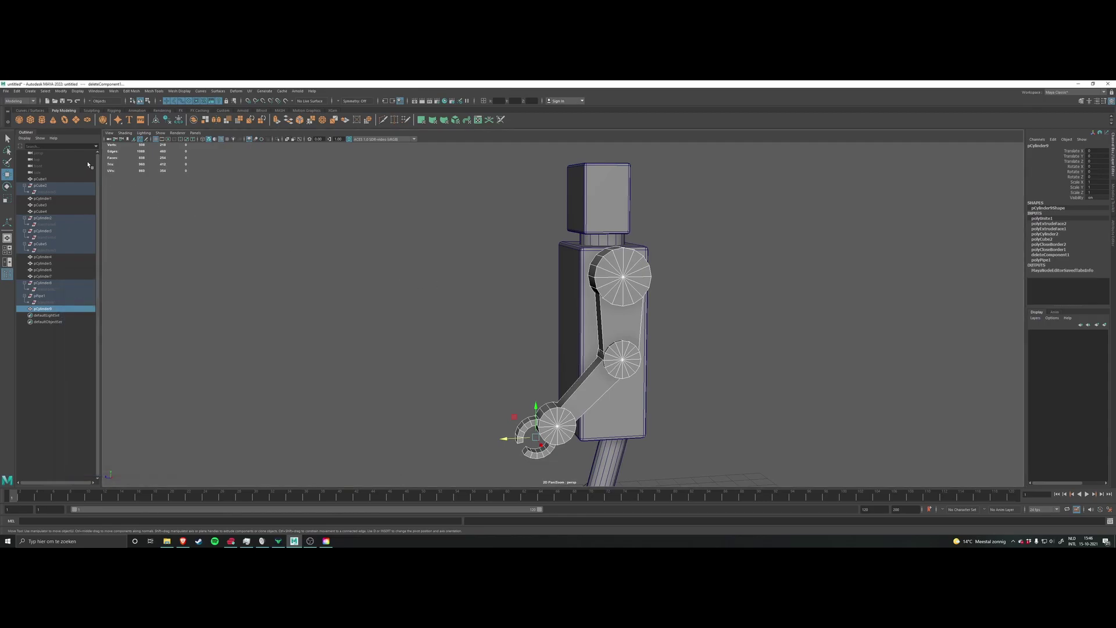
Step: Delete all construction history in the scene and check the combined arm's attributes
click(18, 92)
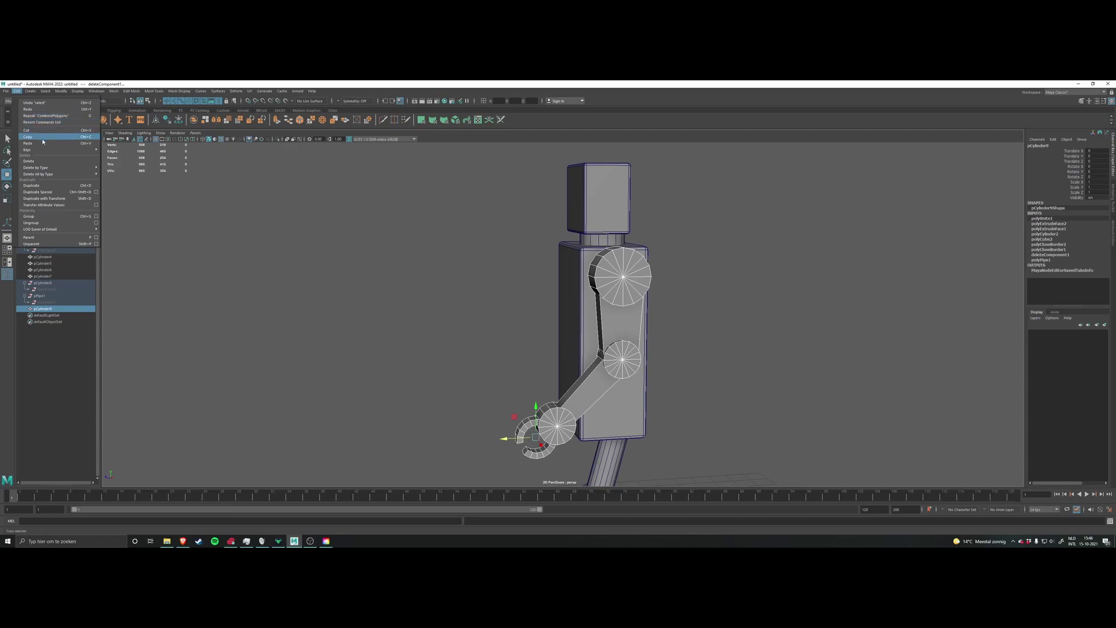
mouse_move(52, 176)
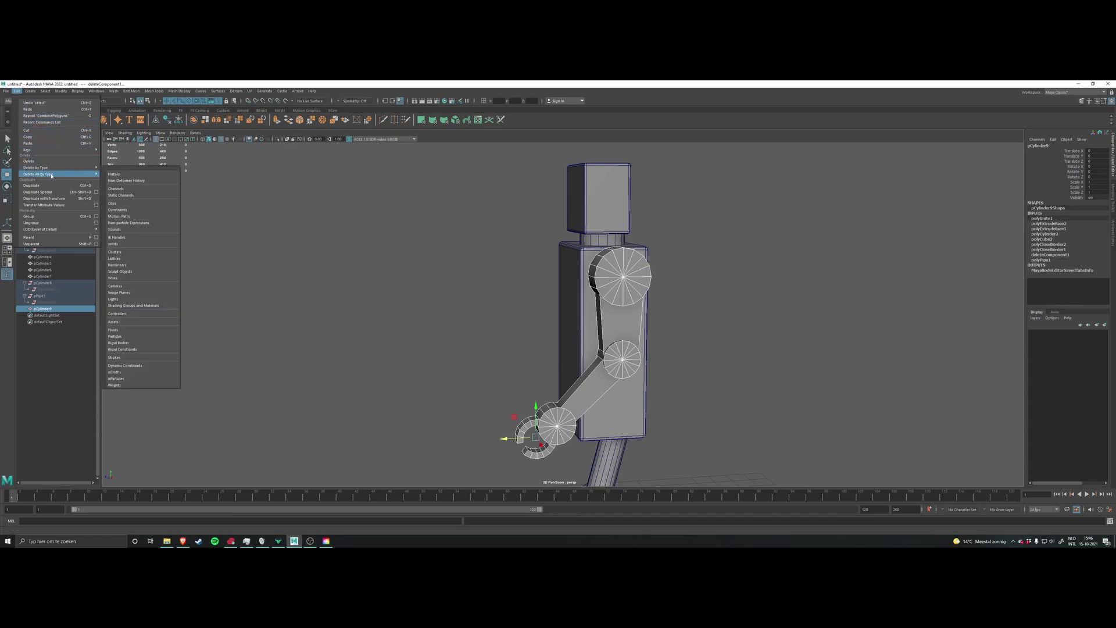
click(115, 175)
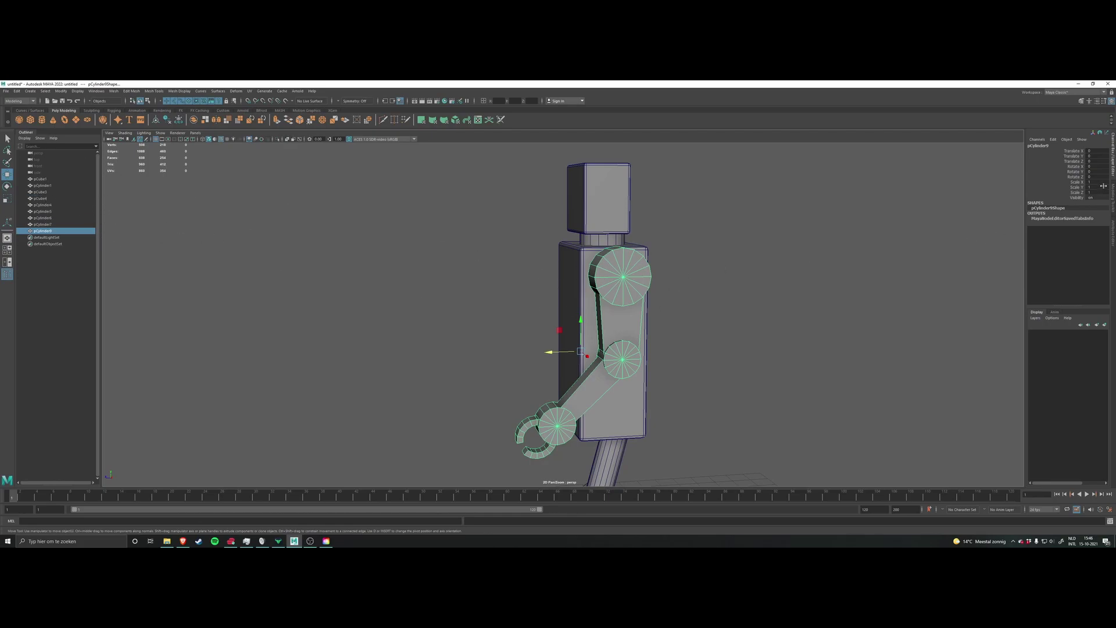
double_click(1049, 208)
click(1059, 167)
click(1046, 146)
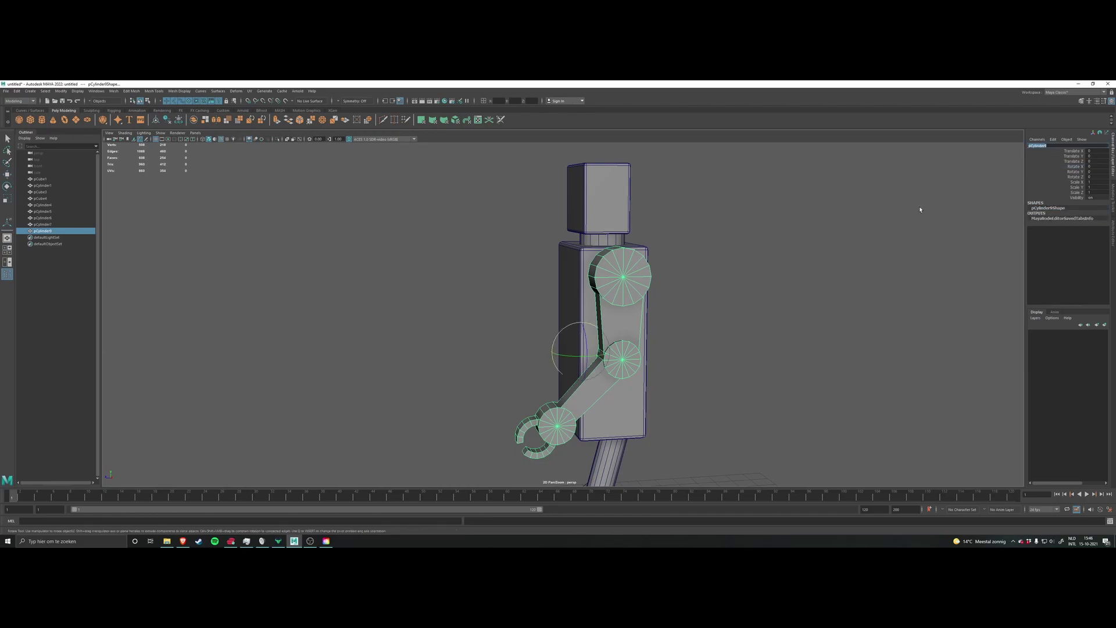
Step: Inspect the combined arm from another angle and undo the scene-wide history deletion
click(700, 310)
click(618, 274)
alt+drag(618, 274, 682, 270)
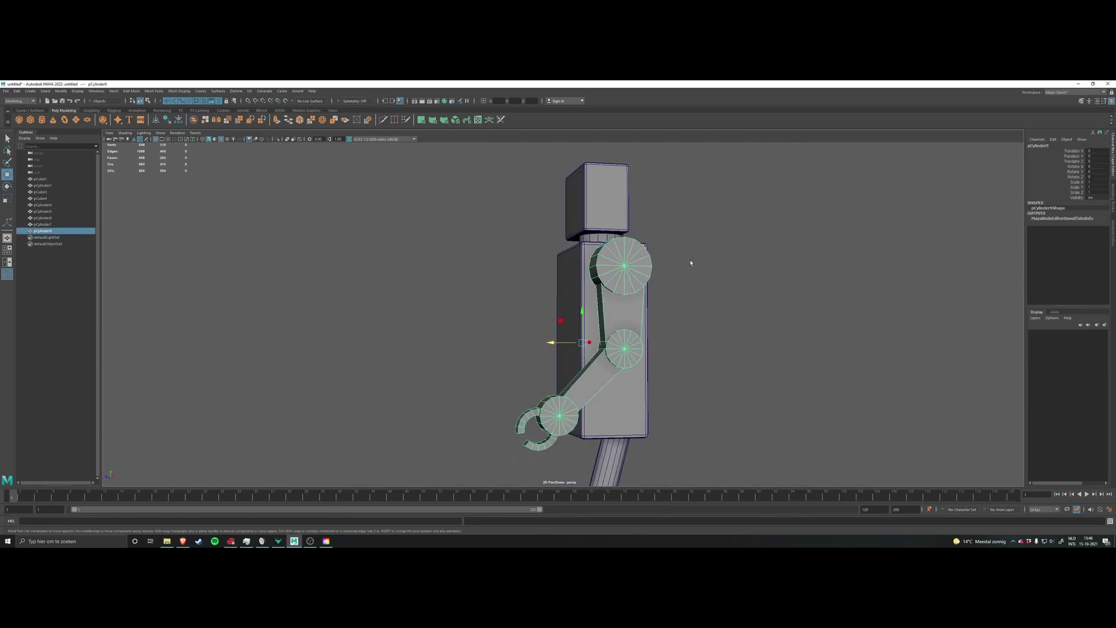
key(ctrl+z)
key(ctrl+z)
key(ctrl+z)
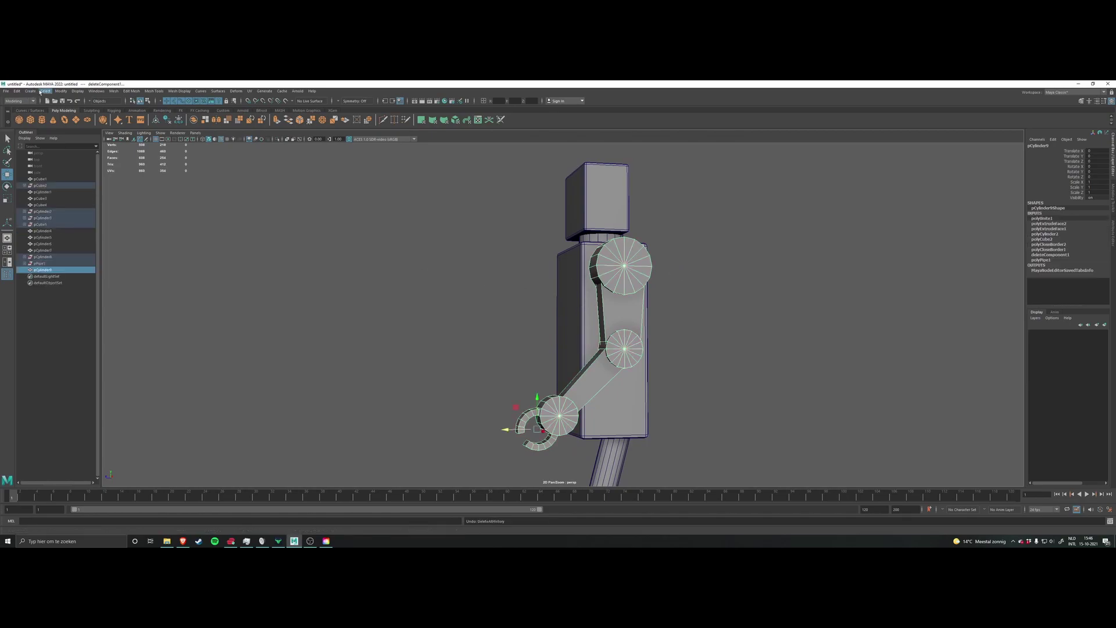
Step: Delete the construction history of the selected combined arm, clearing the leftover groups of its original parts
click(17, 91)
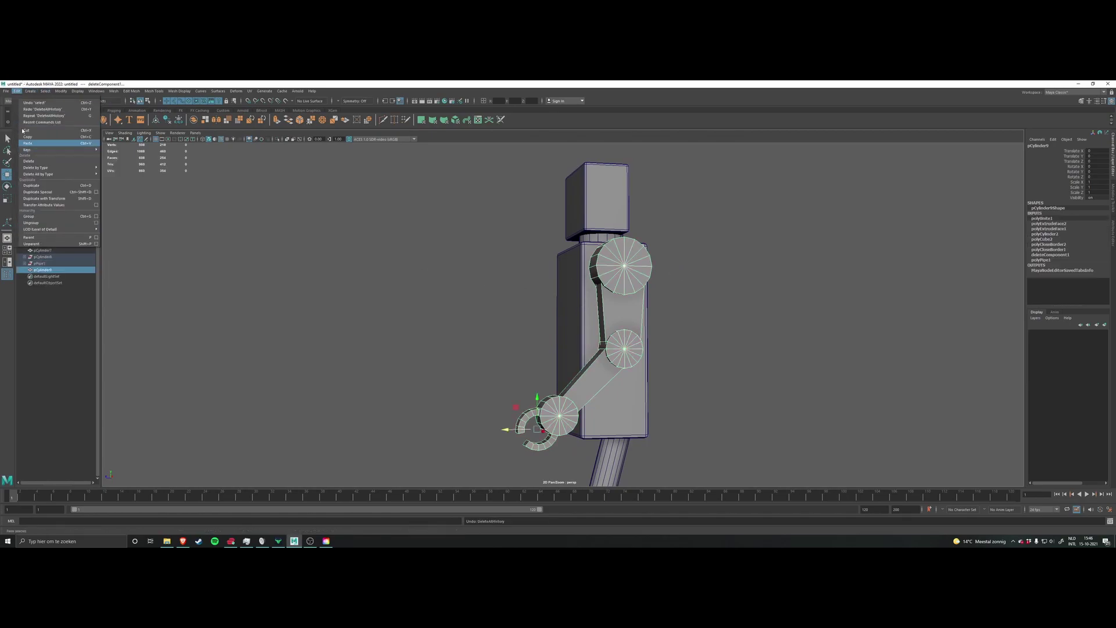
click(24, 91)
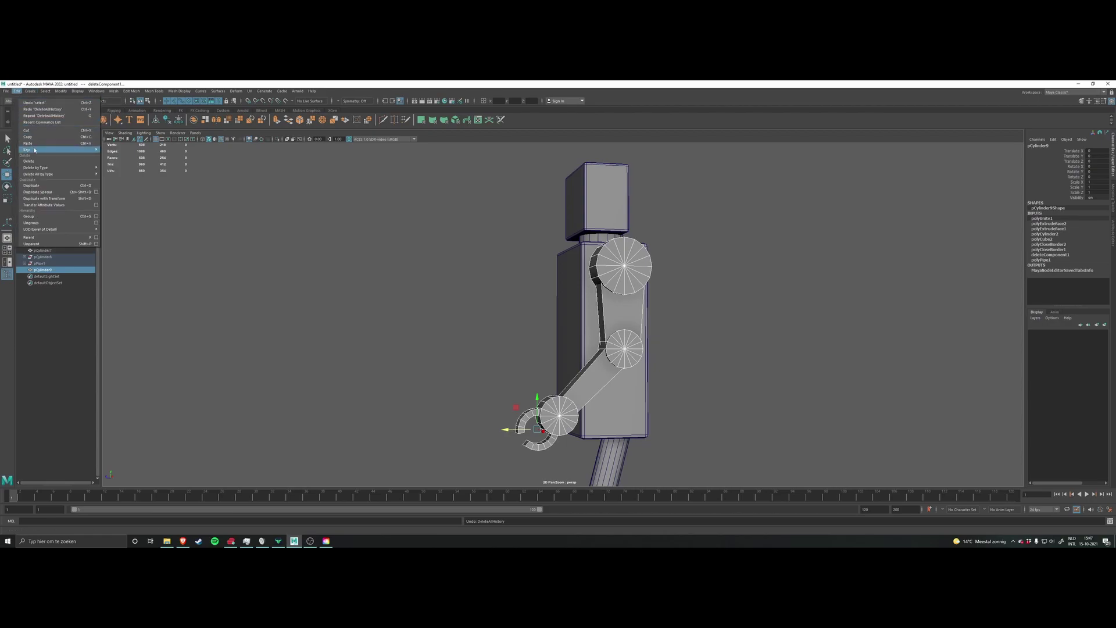
click(314, 244)
key(ctrl+z)
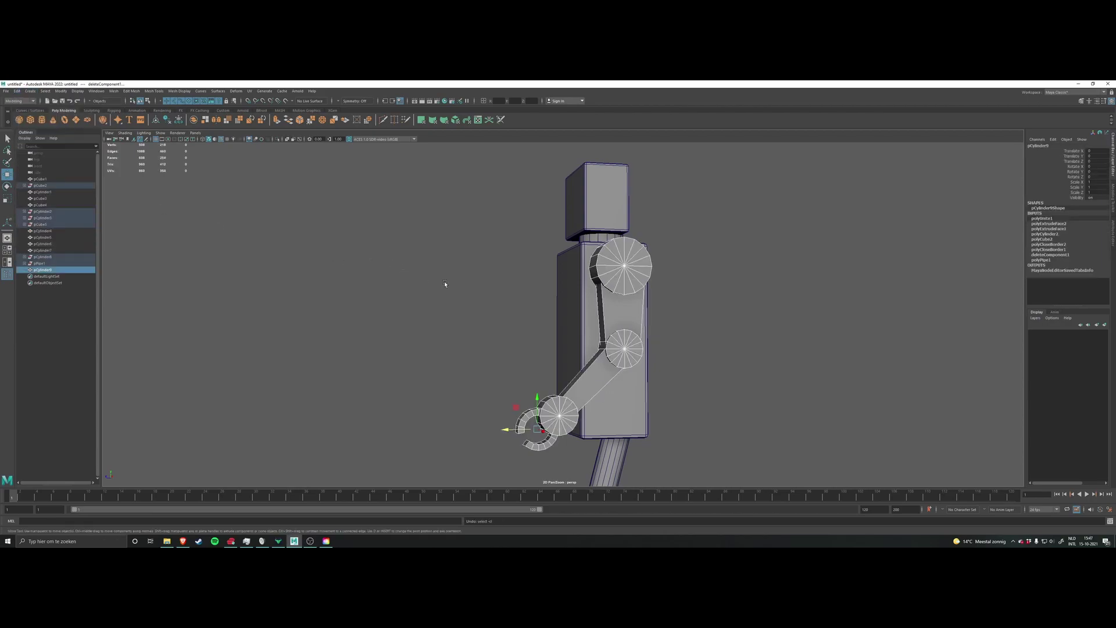
key(alt+shift+d)
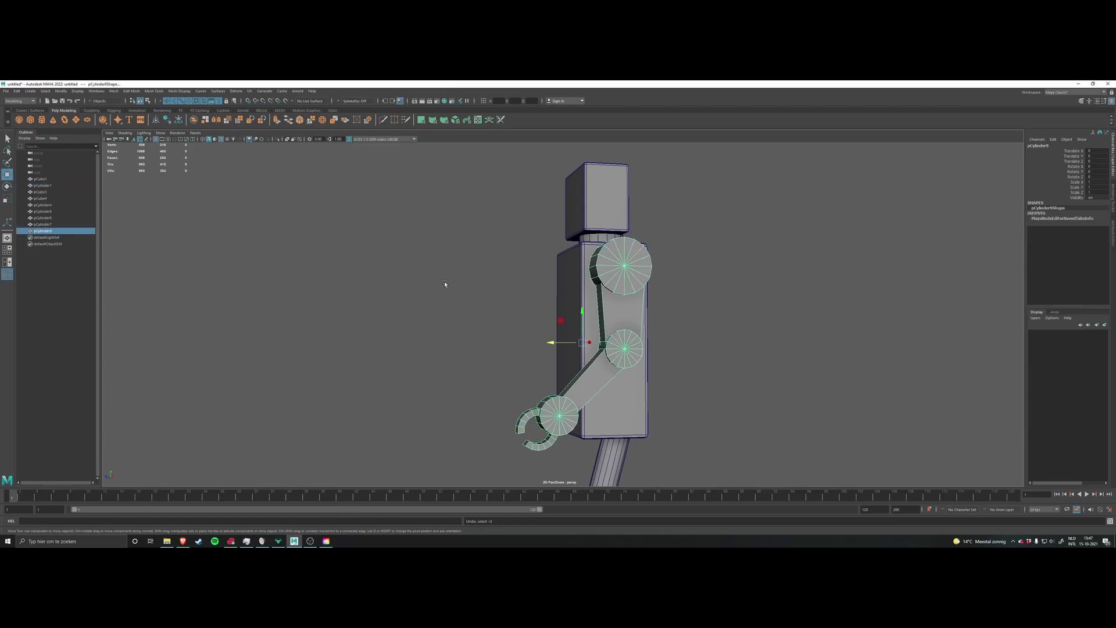
alt+drag(587, 241, 687, 263)
scroll(672, 255, up, 3)
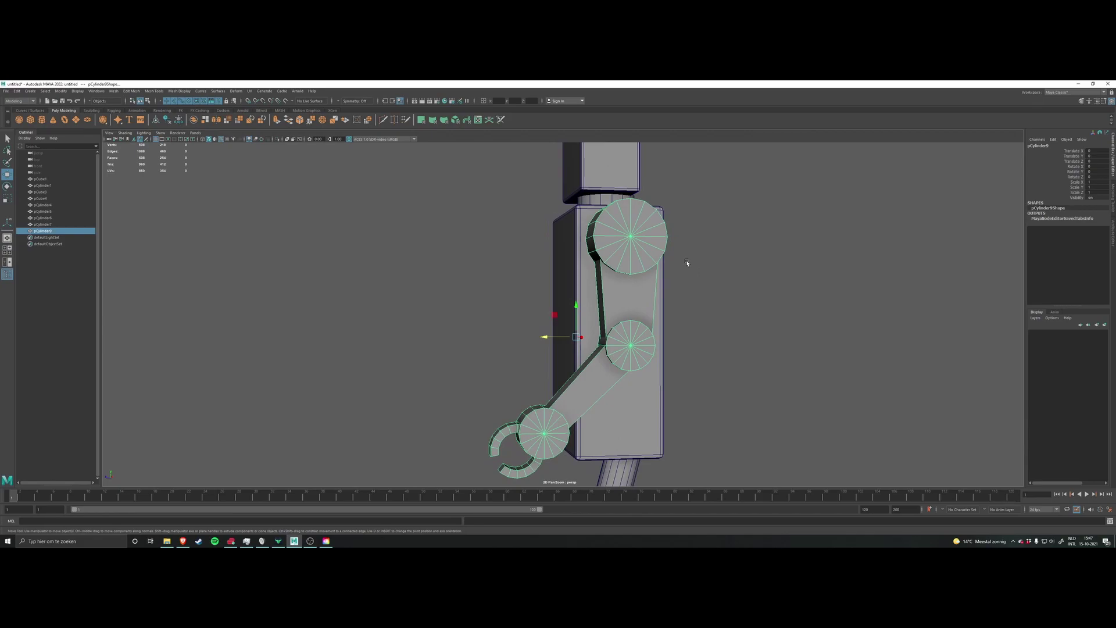
scroll(701, 259, down, 3)
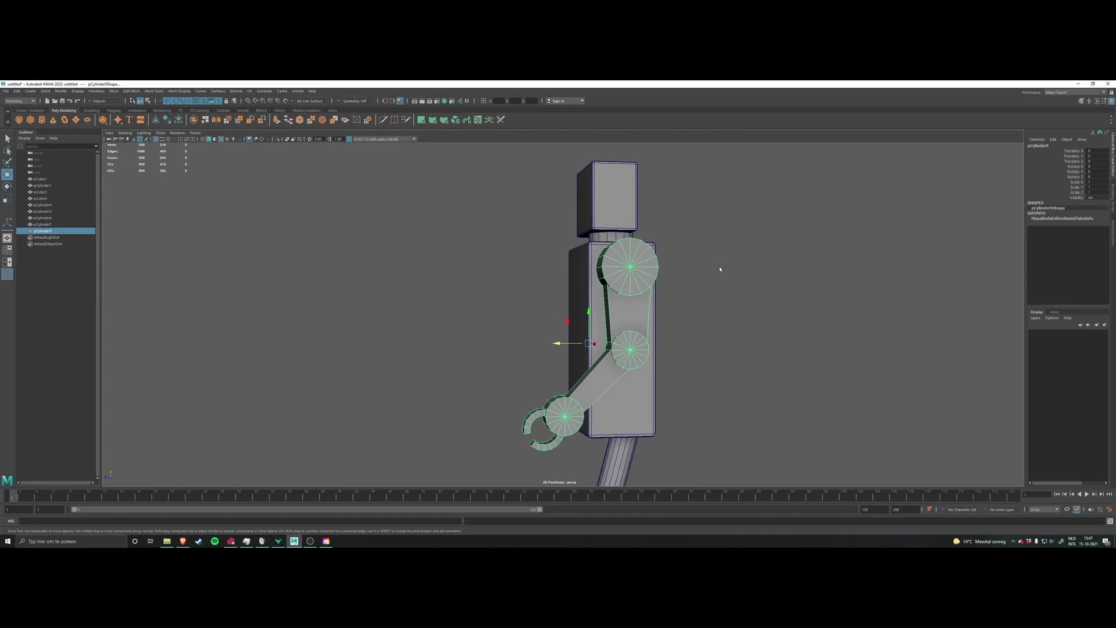
alt+drag(671, 266, 720, 266)
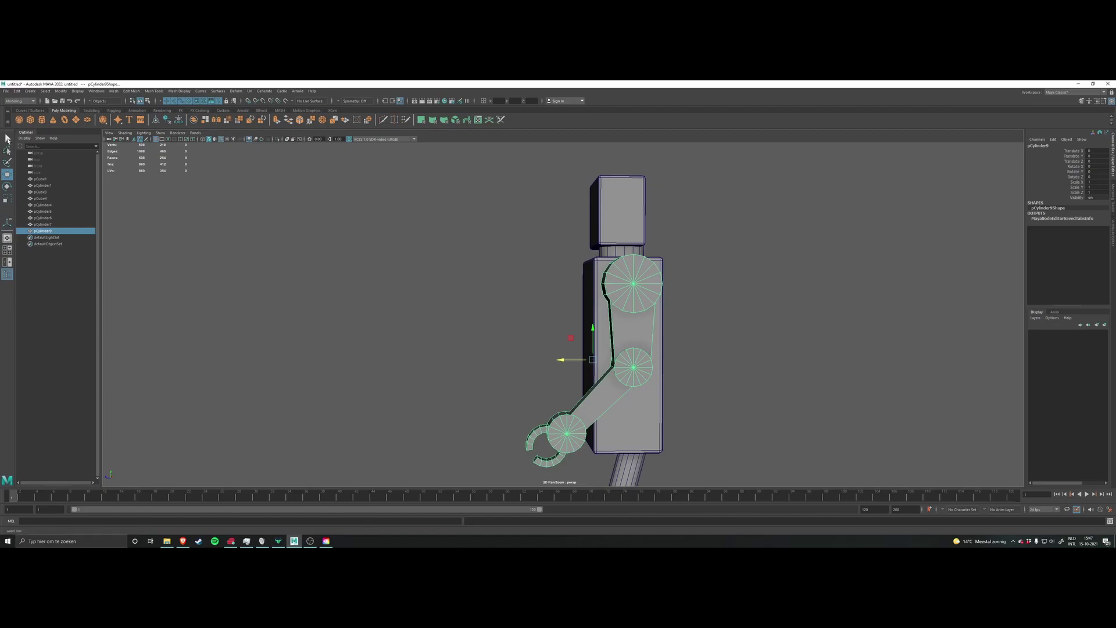
Step: Clear the arm selection and inspect the whole robot from several angles in the perspective view
click(12, 252)
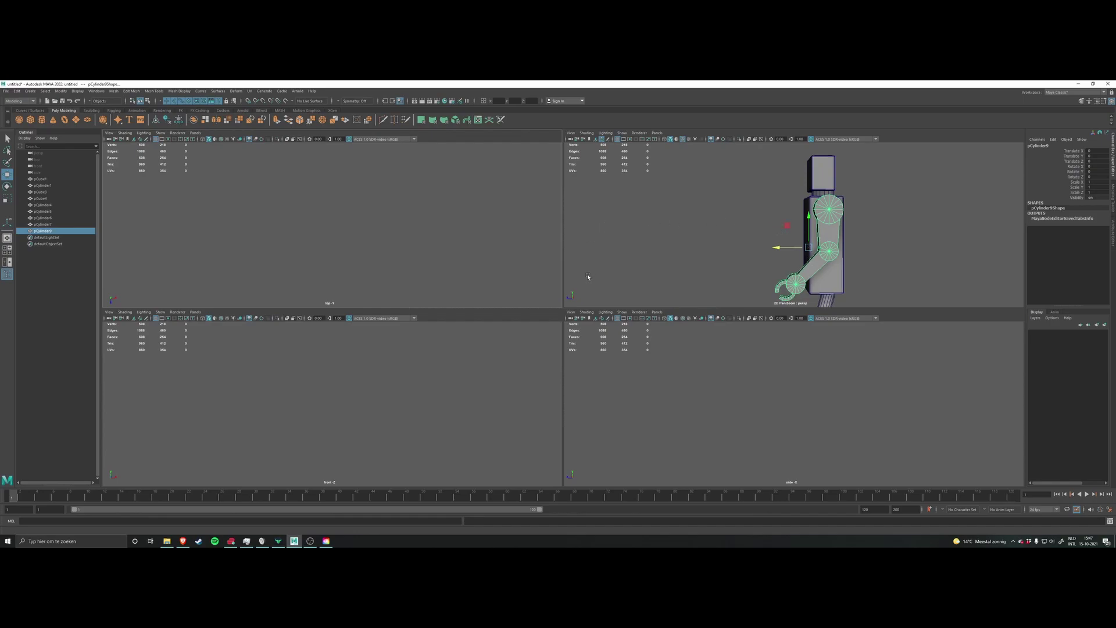
key(space)
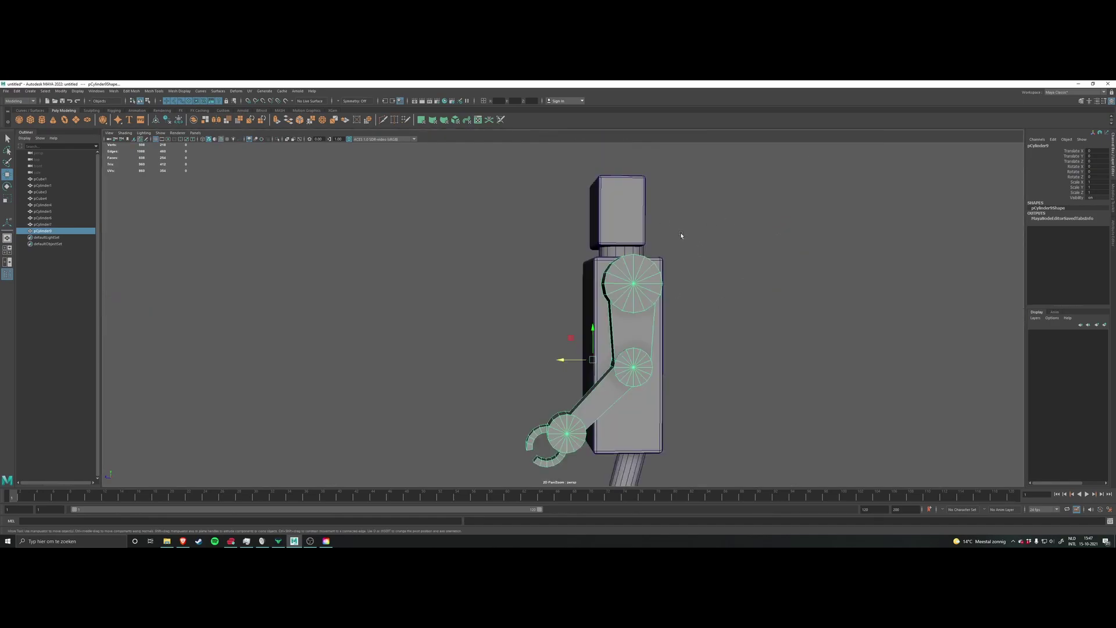
alt+drag(536, 306, 651, 314)
click(656, 293)
scroll(601, 300, up, 4)
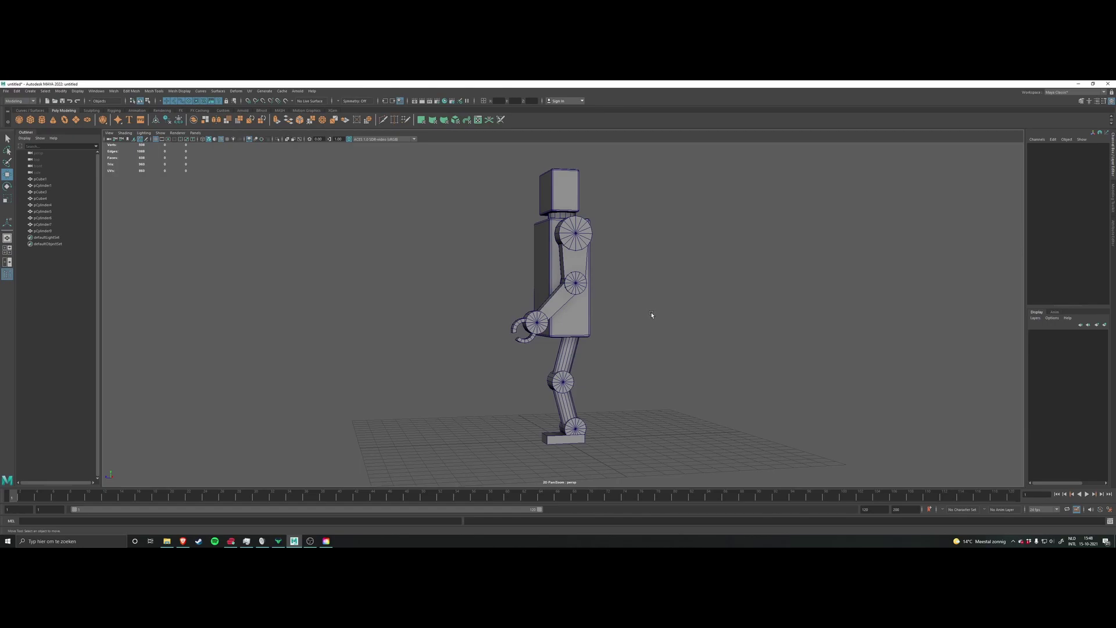
alt+drag(695, 232, 624, 283)
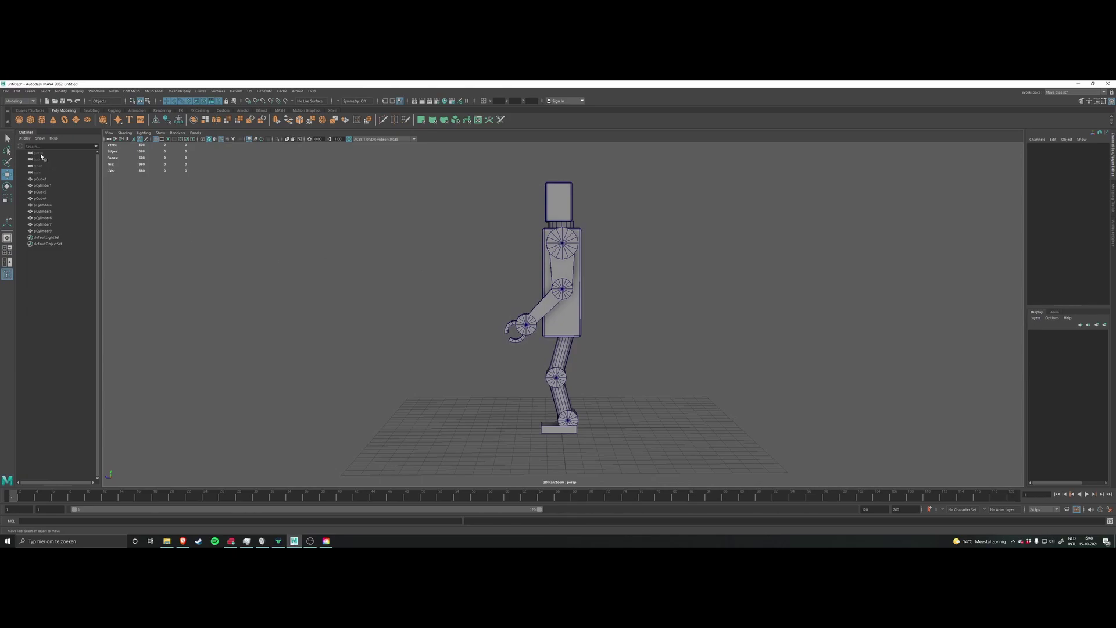
alt+drag(279, 229, 364, 248)
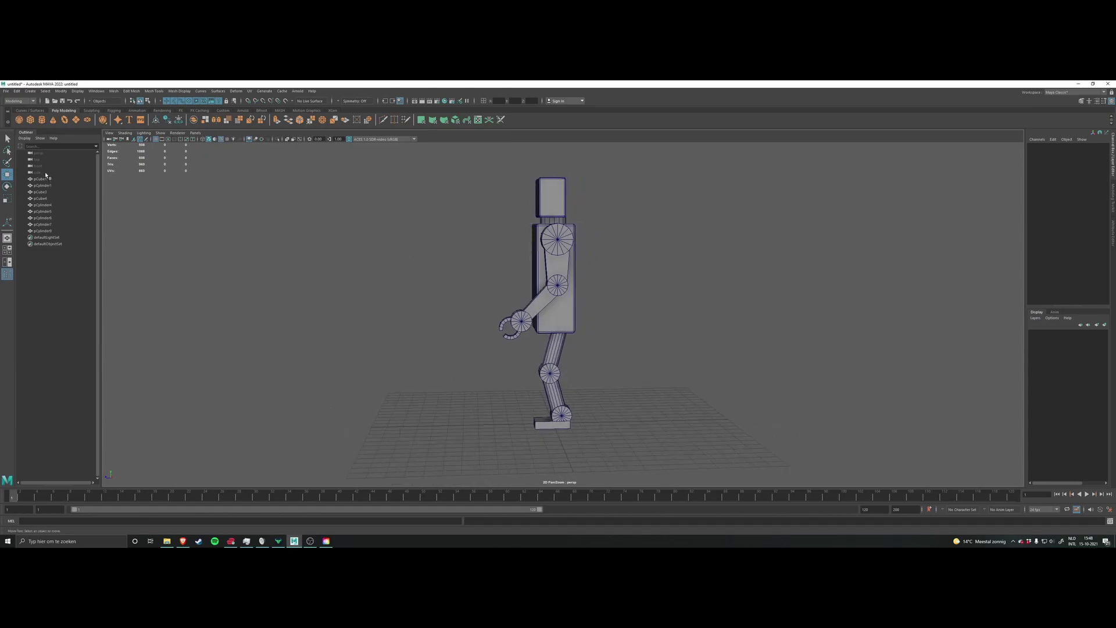
alt+drag(458, 304, 533, 318)
alt+drag(632, 259, 585, 228)
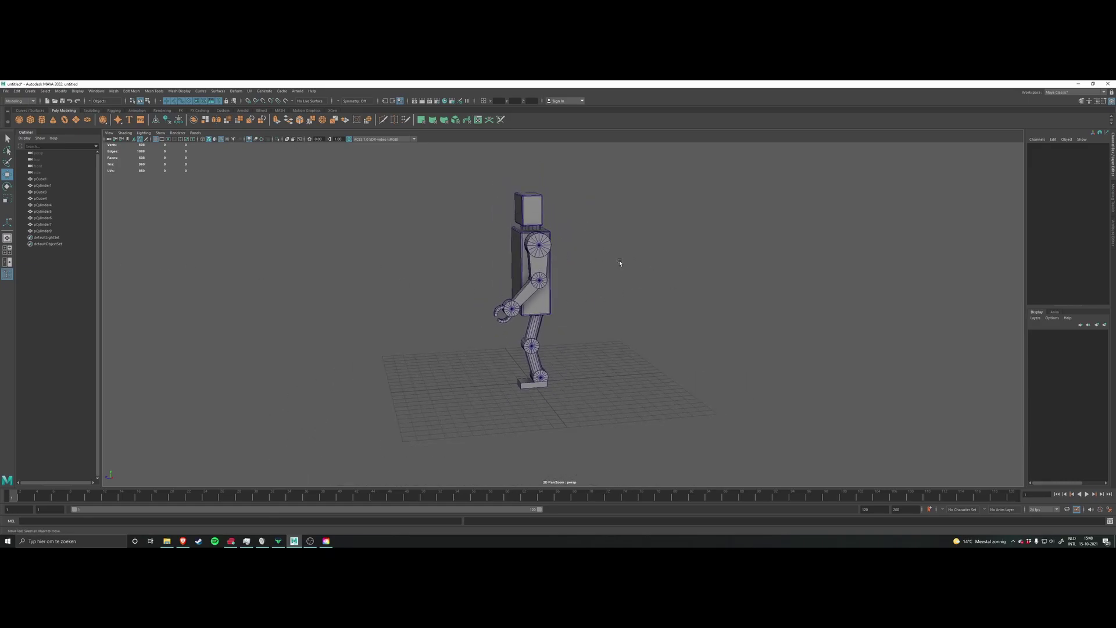
Step: In the four-view layout, set the top camera's near clip plane to 0.1 and far clip plane to 10000
key(space)
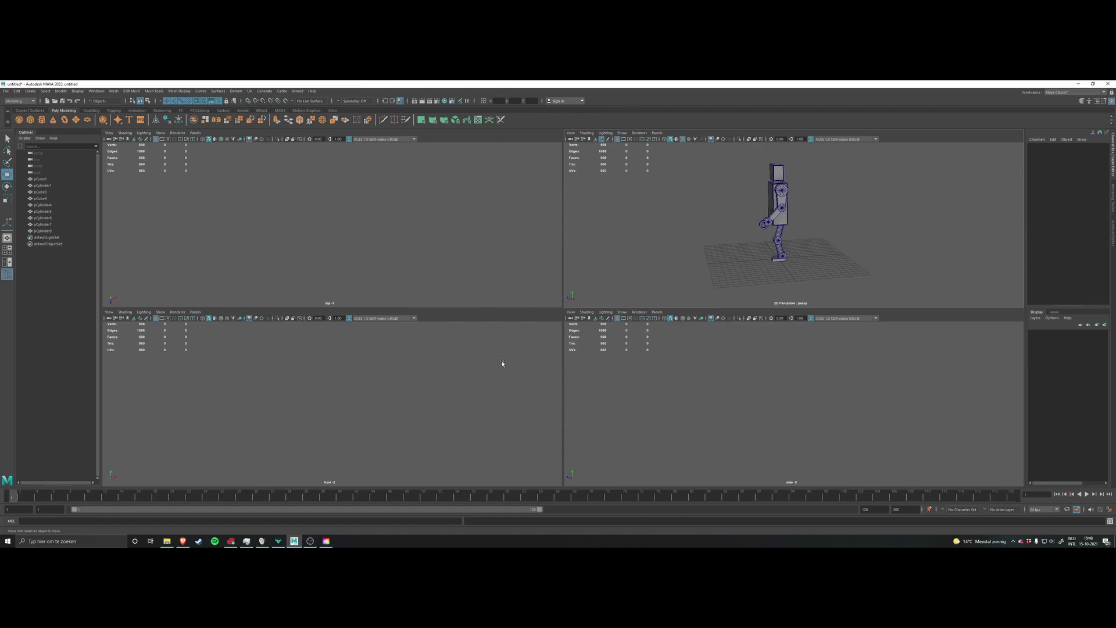
scroll(749, 269, up, 5)
mouse_move(749, 269)
alt+mouse_down()
mouse_move(740, 259)
mouse_move(748, 254)
alt+mouse_up()
scroll(755, 252, down, 3)
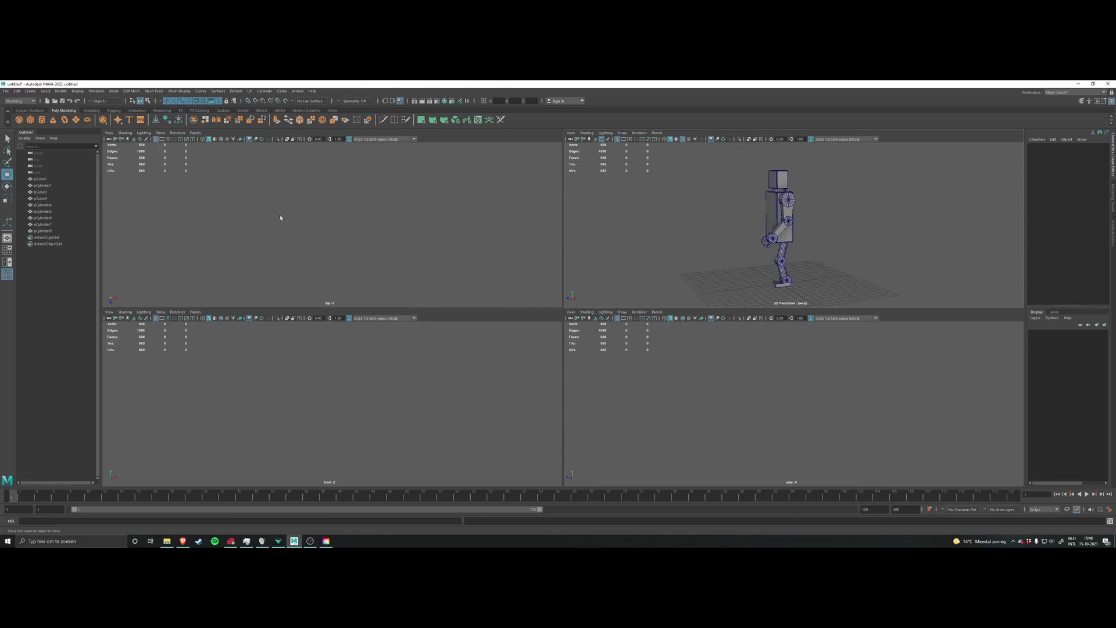
click(38, 161)
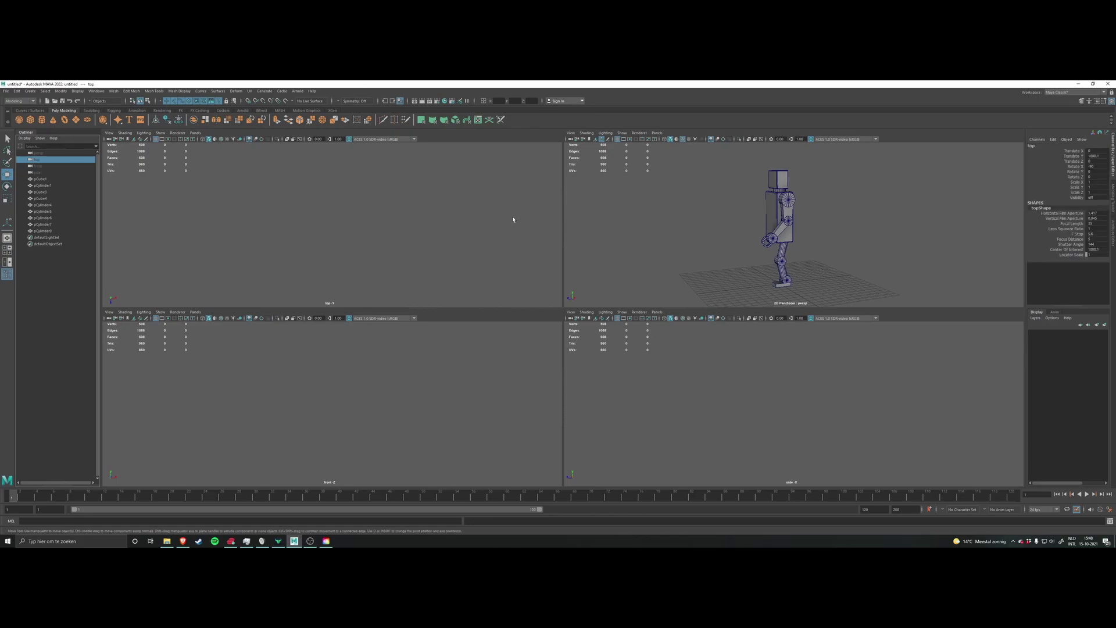
click(1114, 234)
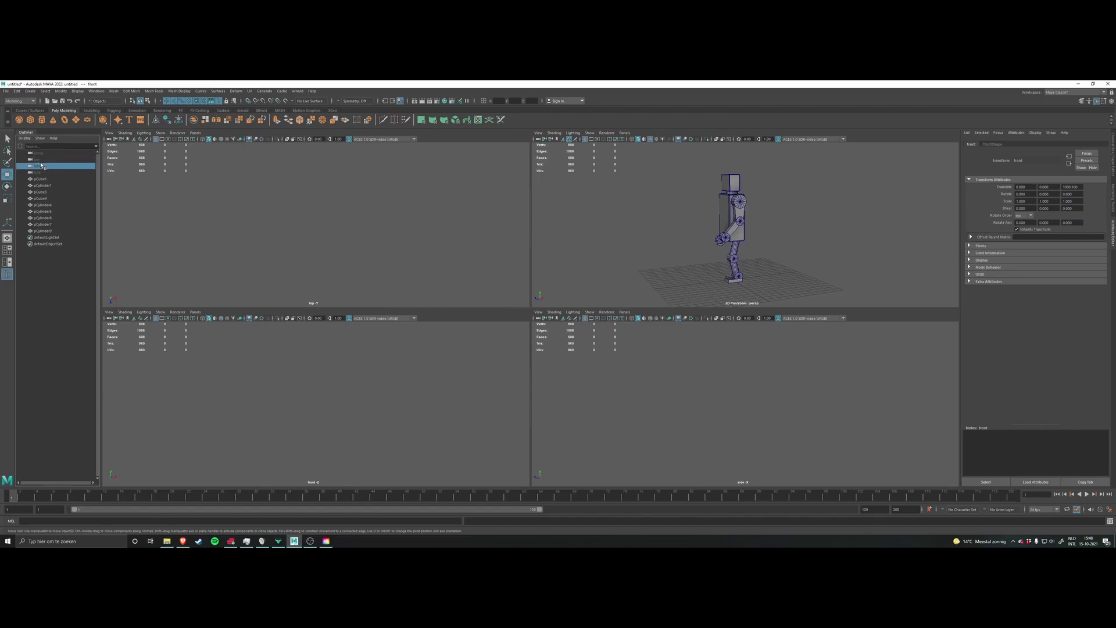
click(986, 144)
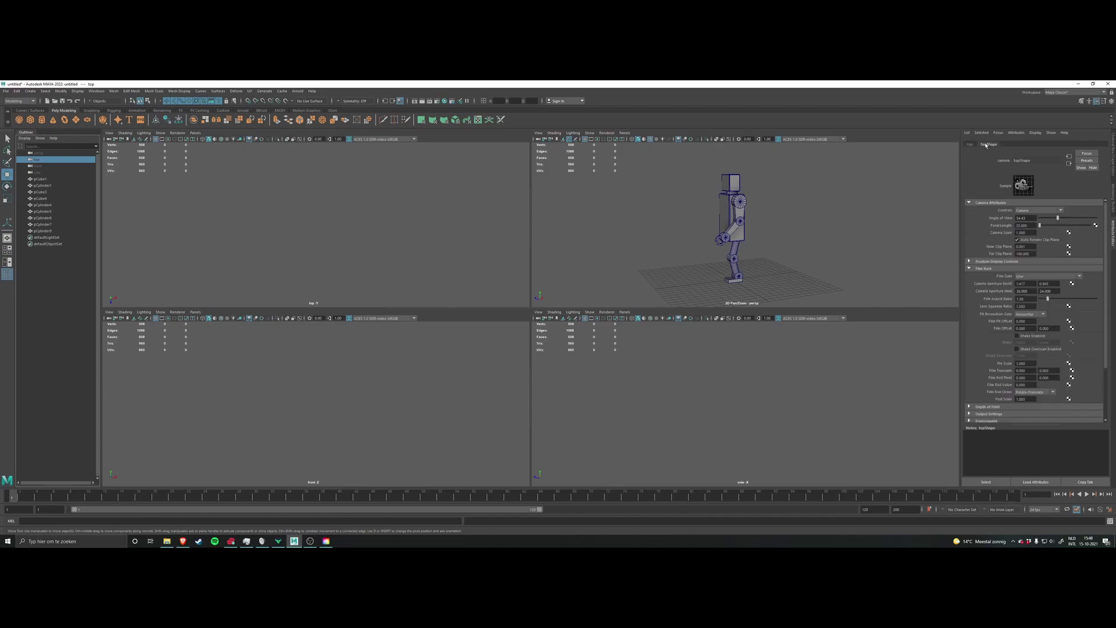
click(1024, 246)
key(Return)
click(1017, 253)
key(Return)
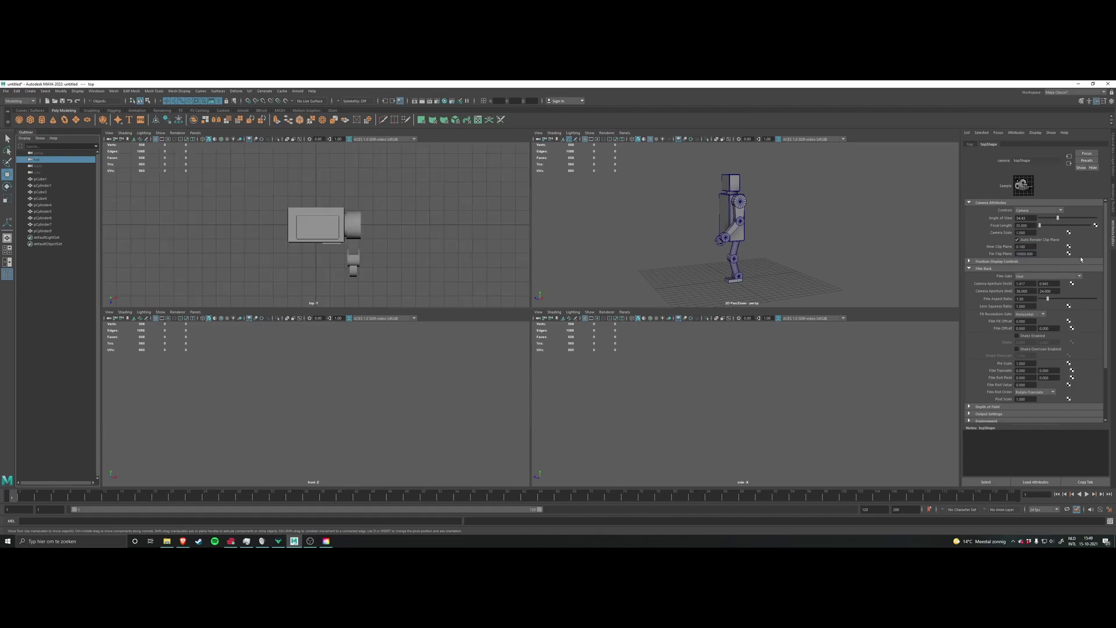
Step: Match the front camera's near clip plane to the top camera's 0.1 and set its far clip plane to 10000
click(37, 165)
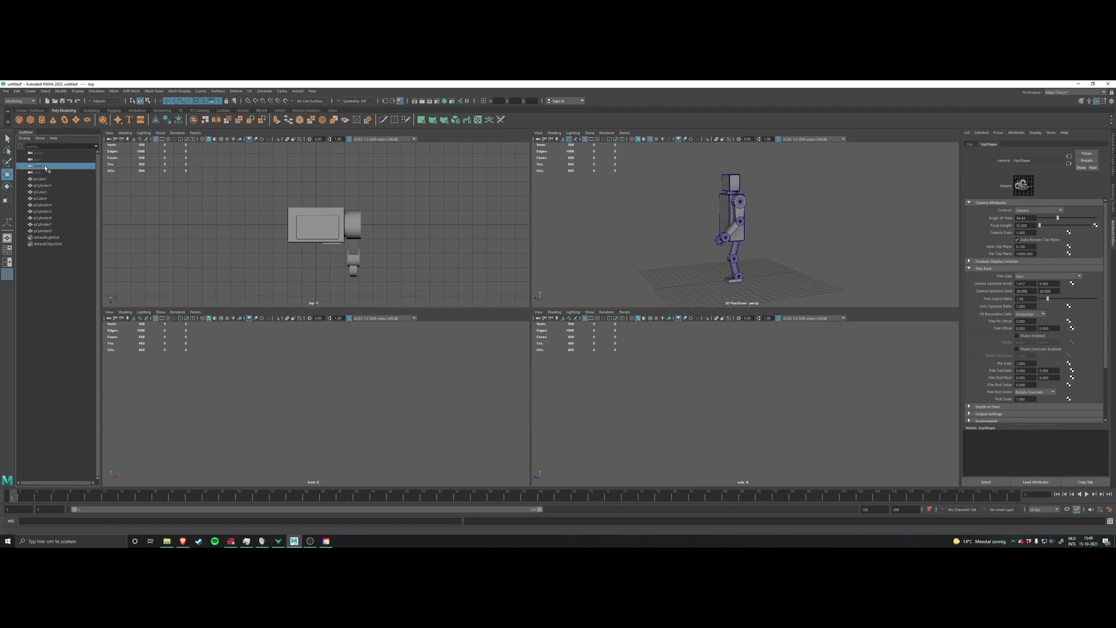
click(1022, 247)
key(Return)
click(1022, 253)
text(10000)
key(Return)
Step: Set the side camera's near clip plane to 0.1 and its far clip plane to 10000
click(41, 173)
click(1022, 247)
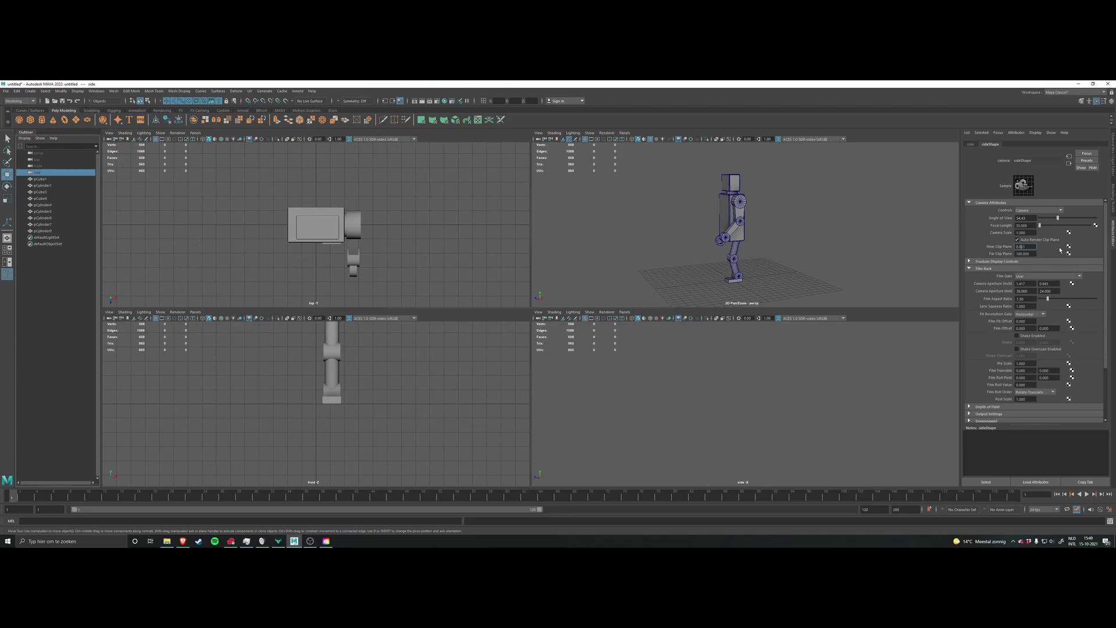
text(0.1)
key(Return)
click(1019, 254)
text(00)
key(Return)
Step: Frame the robot in the side, front and top orthographic views
scroll(698, 401, down, 6)
scroll(735, 361, up, 3)
scroll(735, 384, down, 3)
scroll(730, 419, up, 6)
scroll(768, 375, down, 5)
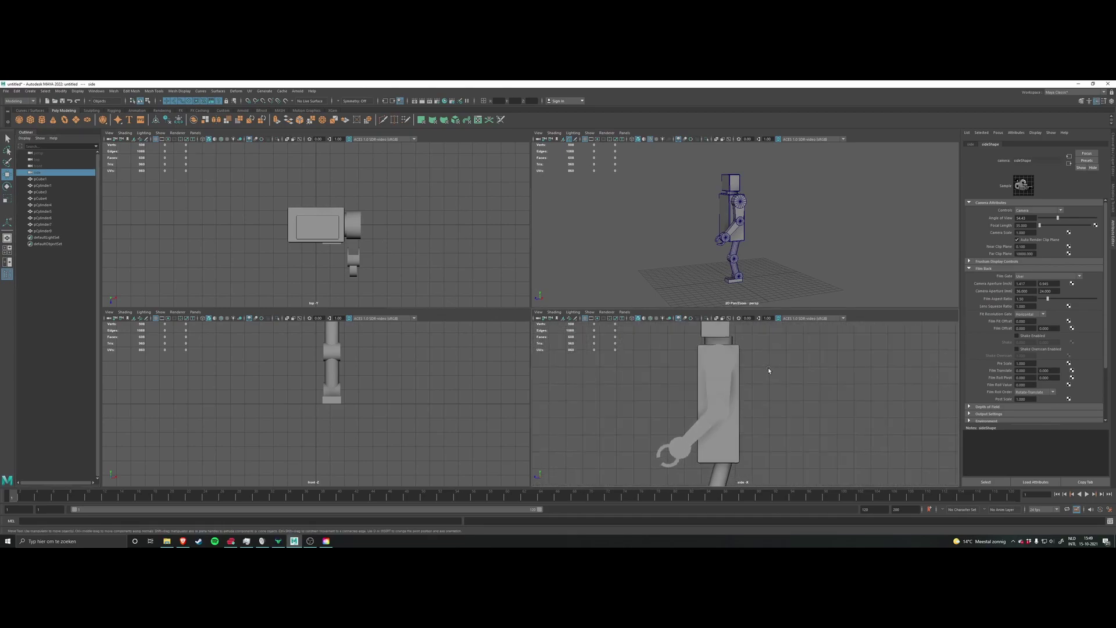
mouse_move(812, 375)
alt+middle_down()
mouse_move(787, 366)
mouse_move(806, 365)
alt+middle_up()
scroll(356, 386, down, 6)
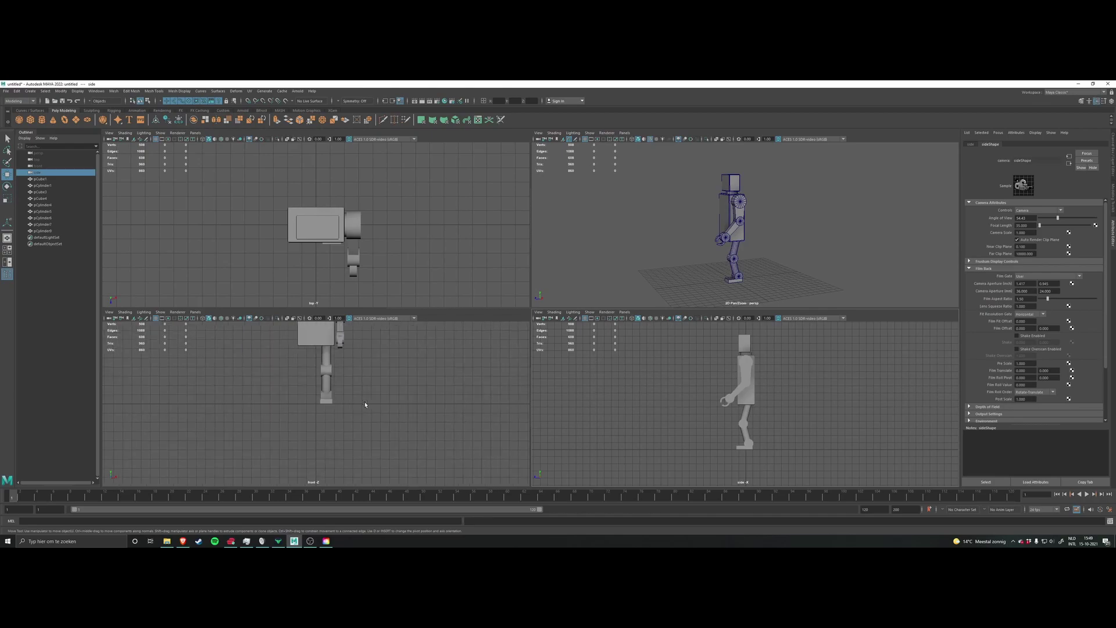
scroll(365, 391, up, 2)
scroll(360, 396, down, 5)
scroll(357, 401, up, 5)
scroll(363, 271, up, 1)
scroll(370, 271, down, 3)
scroll(373, 270, up, 2)
alt+middle_drag(379, 186, 401, 174)
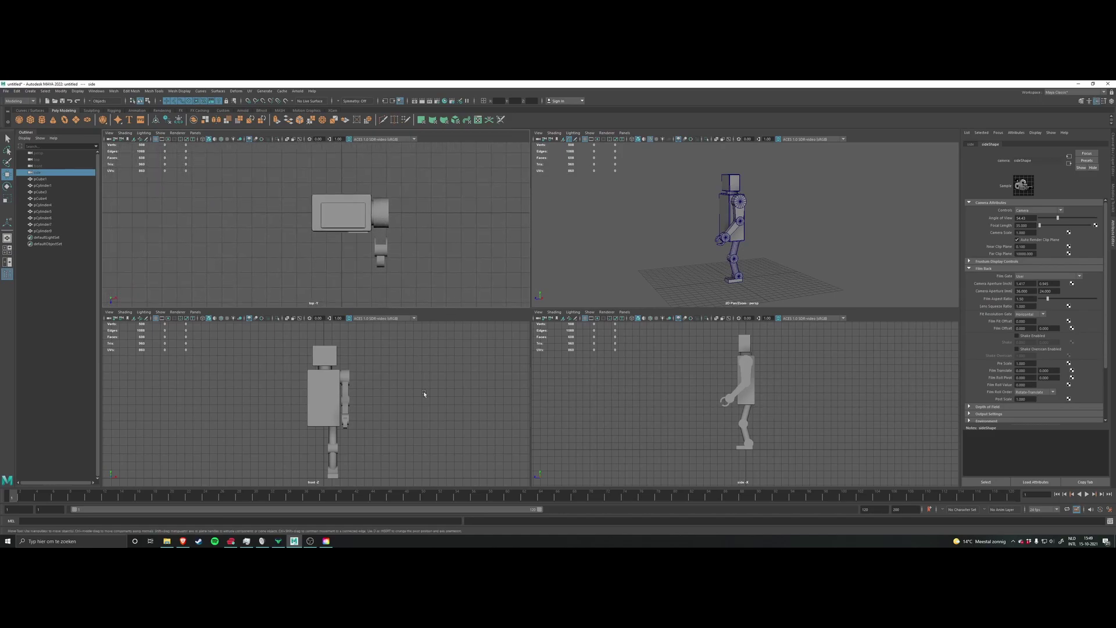
alt+middle_drag(416, 389, 407, 361)
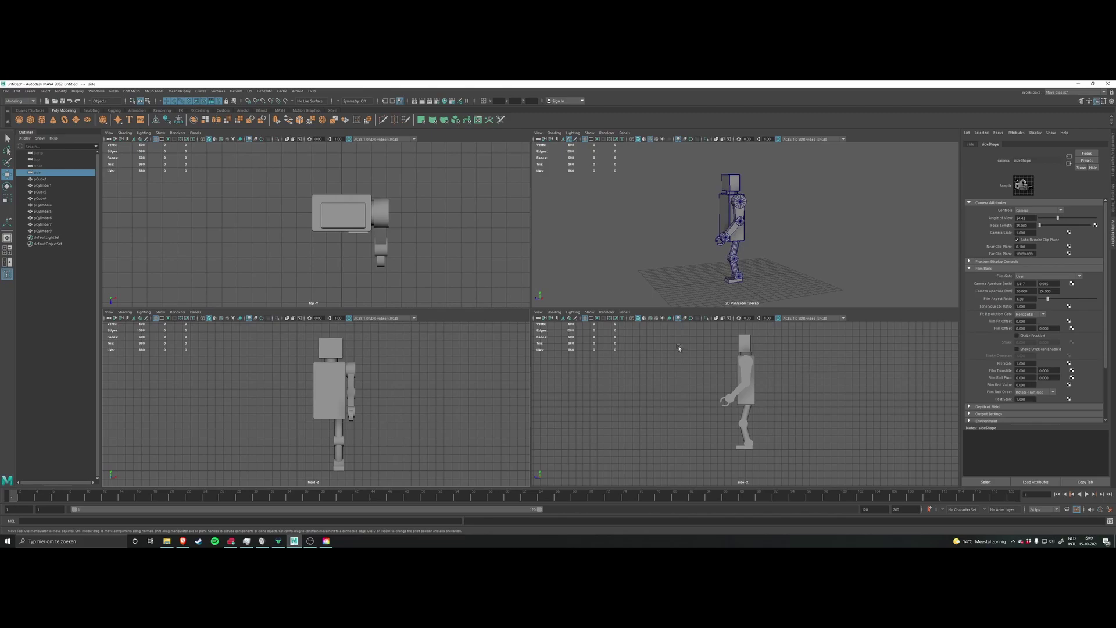
Step: Turn on wireframe on shaded in the side, front and top views
click(651, 319)
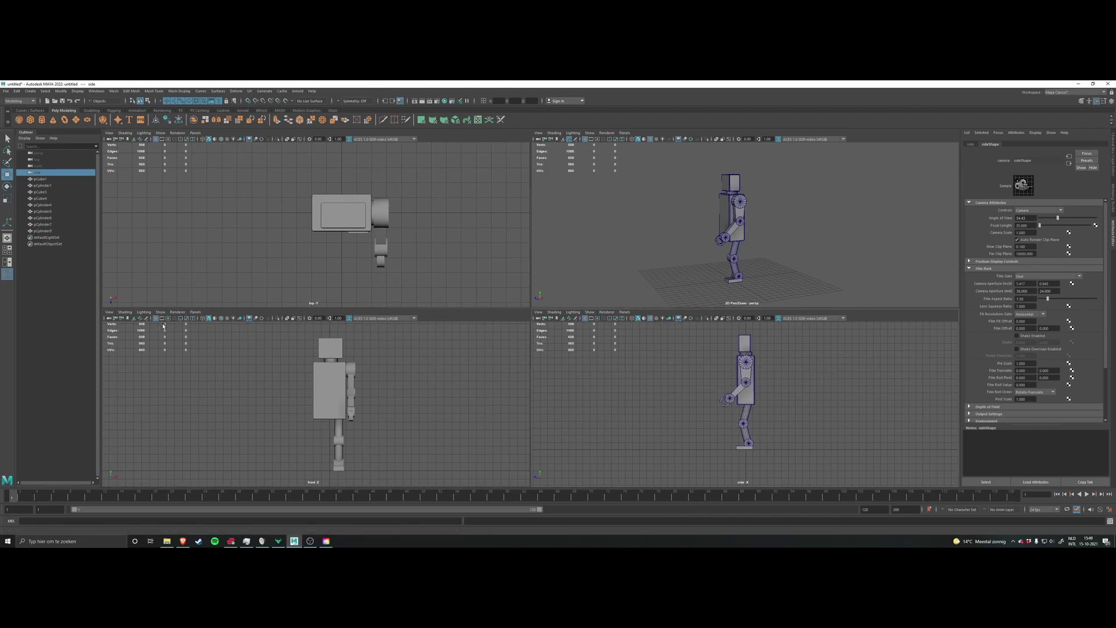
click(221, 319)
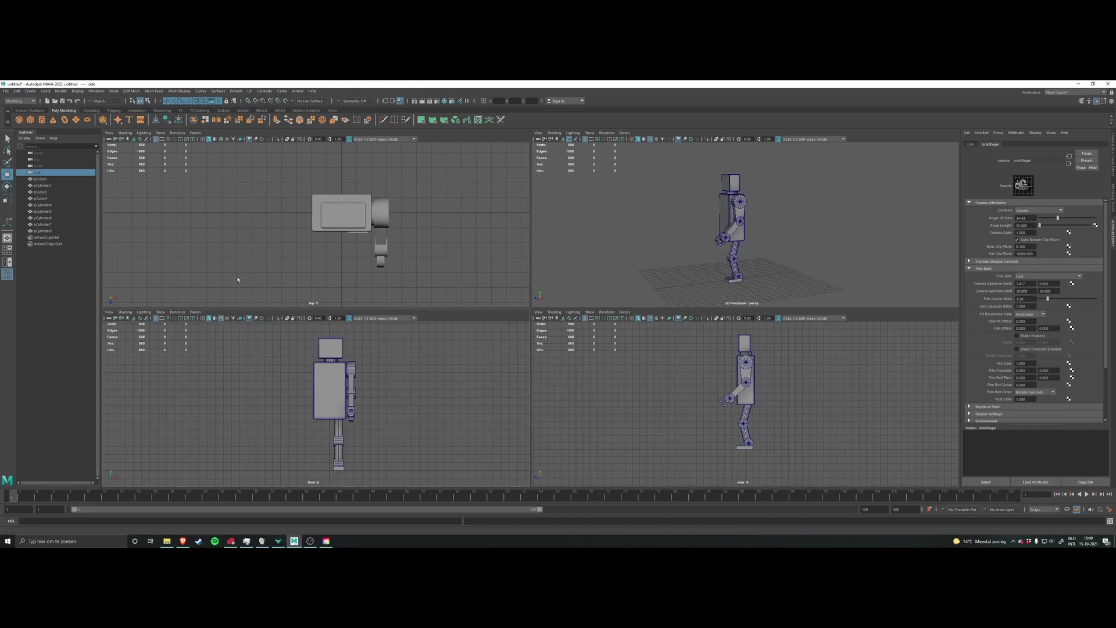
click(222, 139)
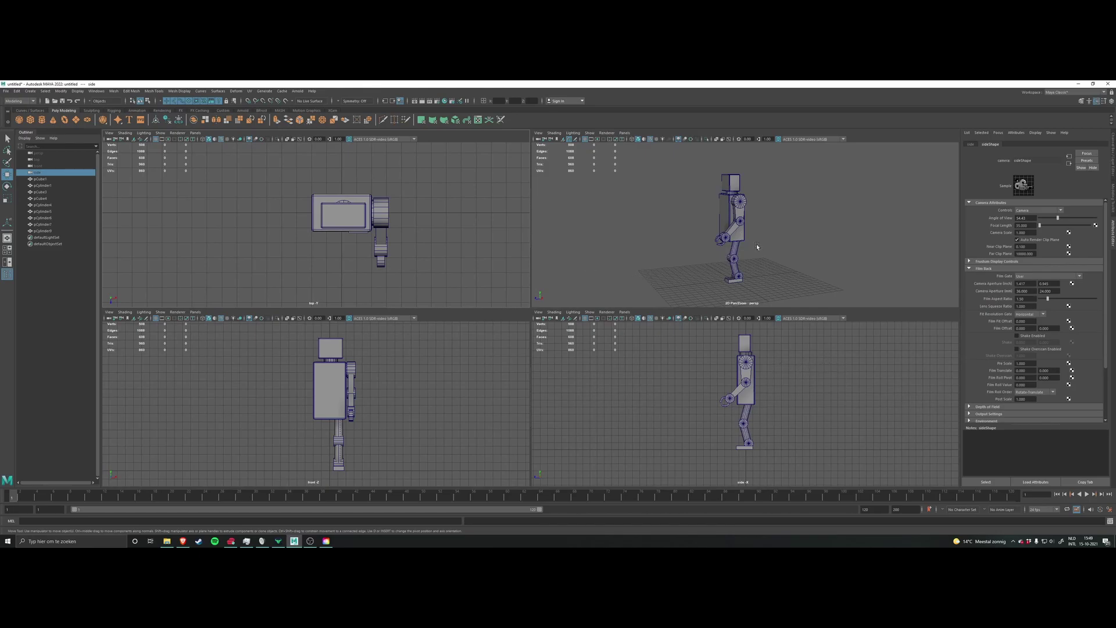
Step: Switch repeatedly between the maximized perspective view and the four-view layout, and look through the hotbox's view choices
key(space)
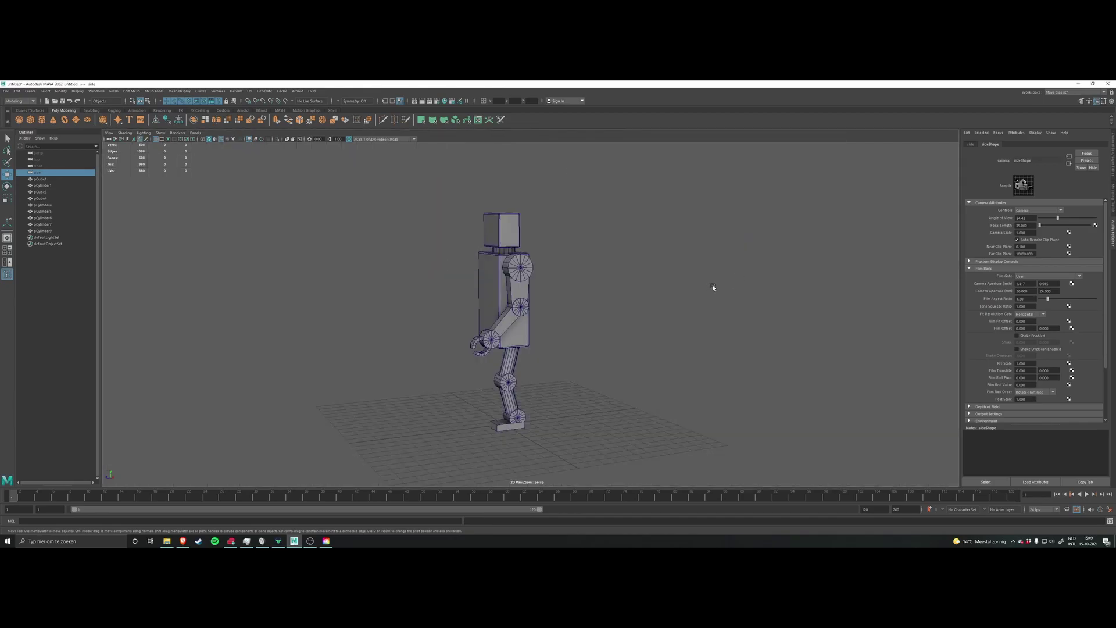
key(space)
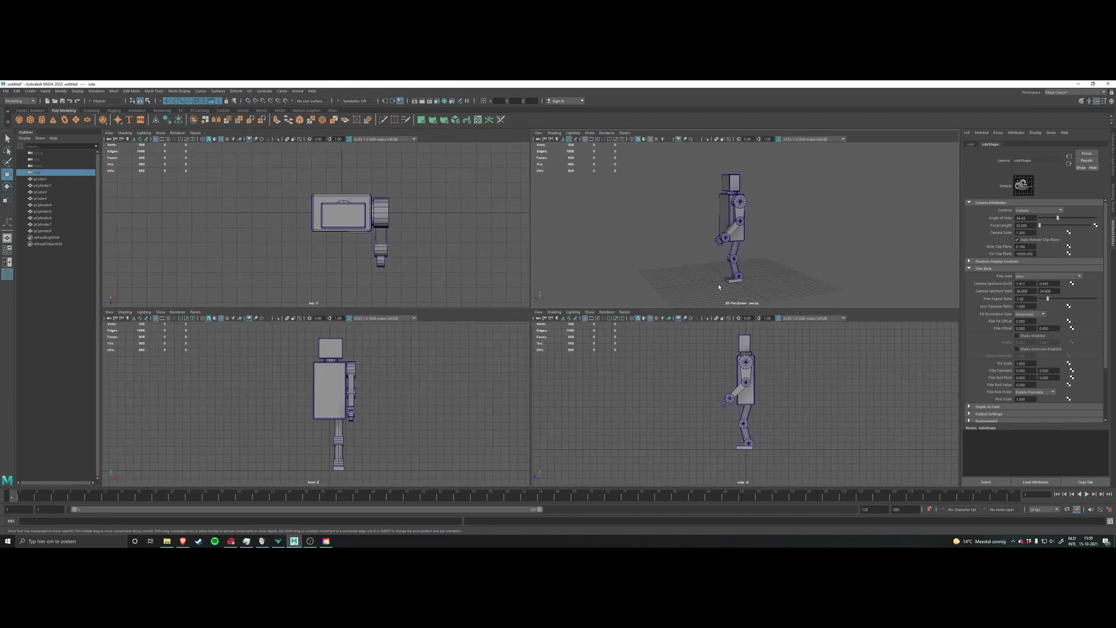
key(space)
key(space)
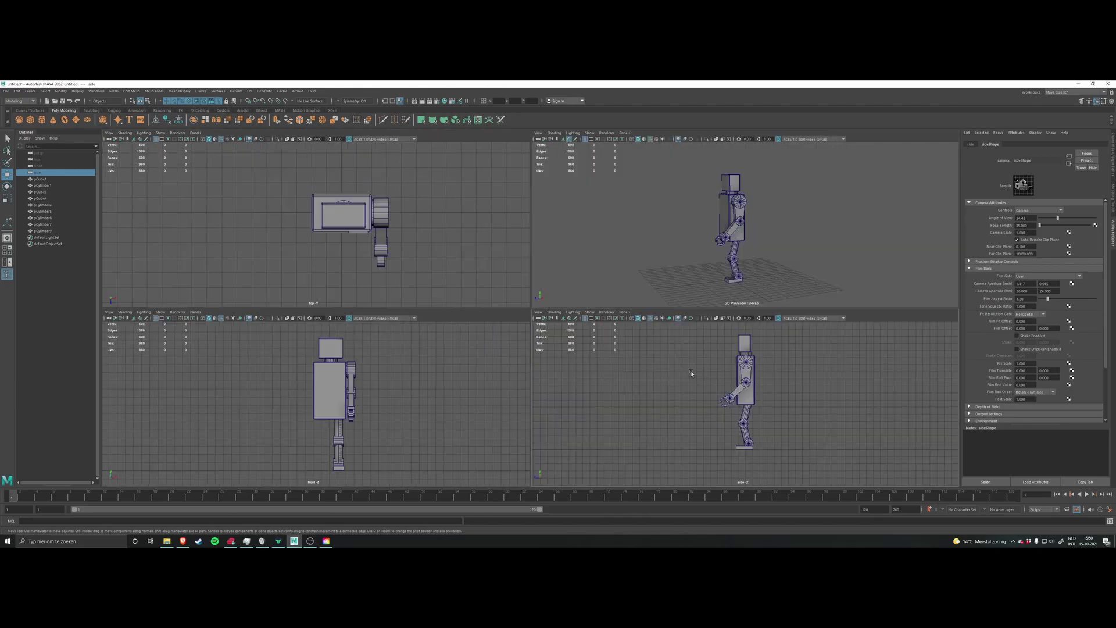
key(space)
key(space)
key(space)
key(space)
key(space)
key(space)
key(space)
key(space)
key(space)
key(space)
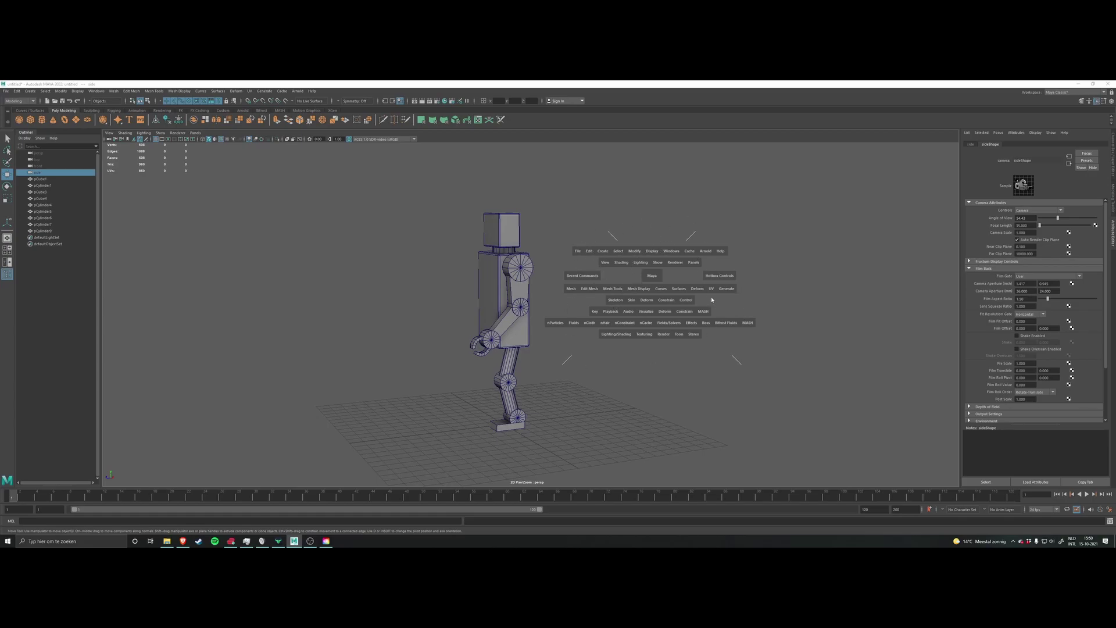
click(650, 279)
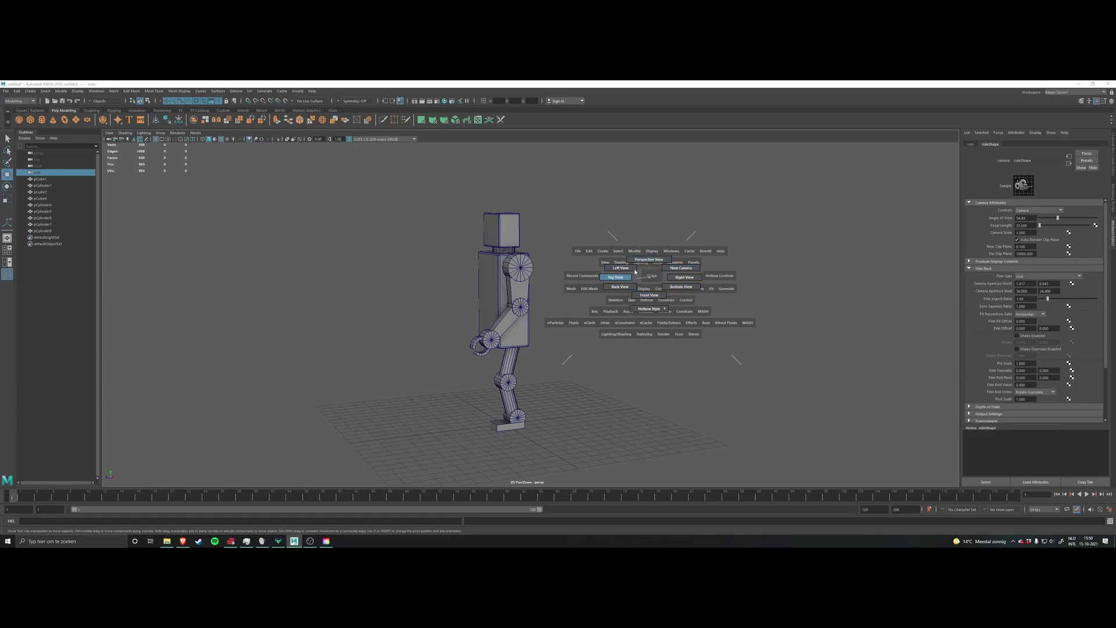
key(space)
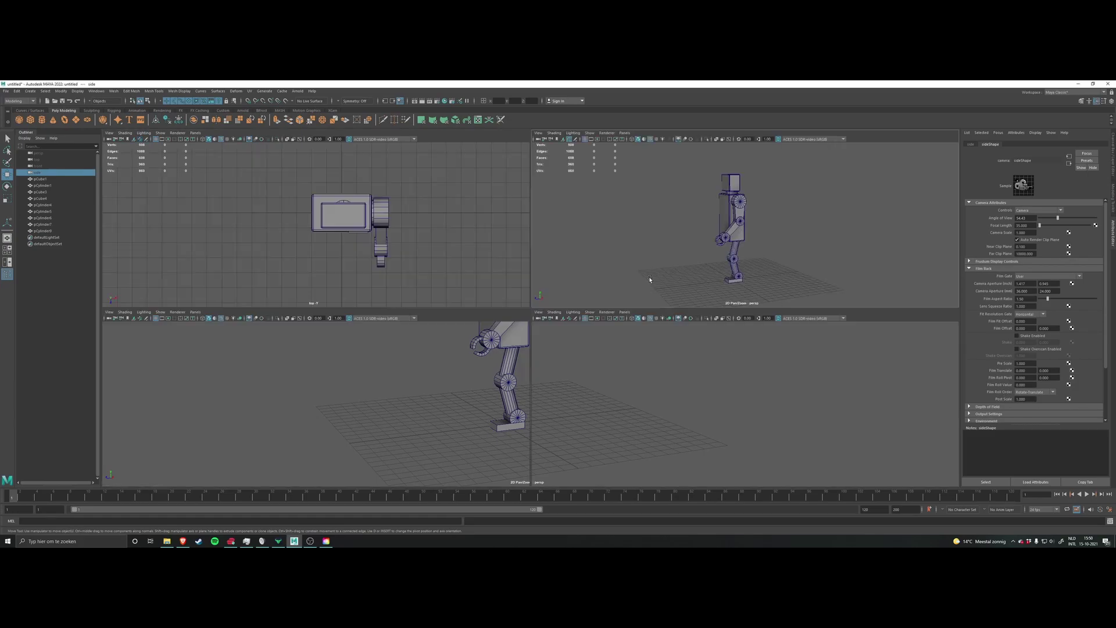
Step: Maximize the side view around the robot's upper body and select the combined arm
key(space)
key(space)
key(space)
key(space)
key(space)
scroll(572, 297, down, 2)
scroll(569, 291, up, 4)
alt+middle_drag(546, 227, 578, 340)
scroll(587, 273, up, 3)
click(605, 290)
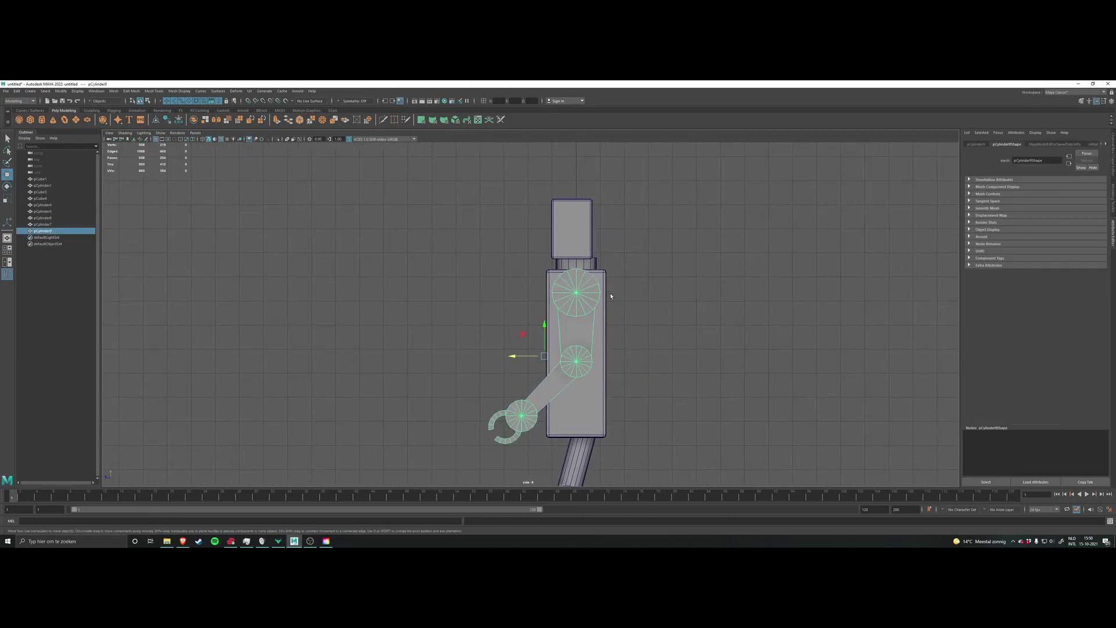
scroll(573, 348, up, 2)
scroll(573, 349, down, 3)
scroll(574, 348, down, 1)
Step: Try rotating the combined arm about its current pivot in the side view
key(e)
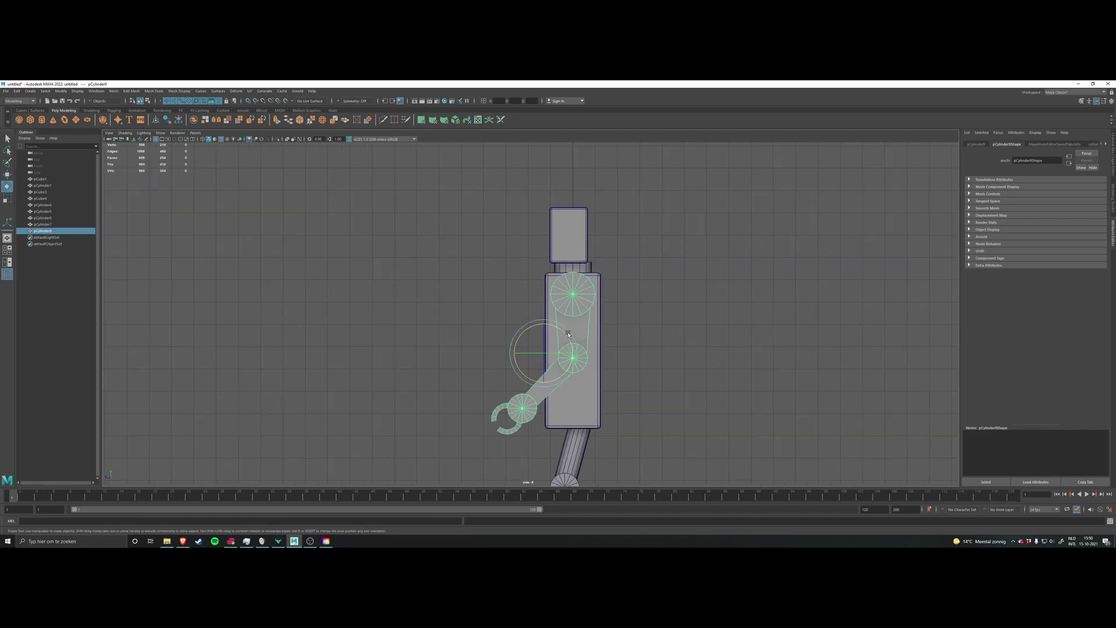
drag(563, 335, 666, 248)
scroll(666, 249, up, 2)
key(w)
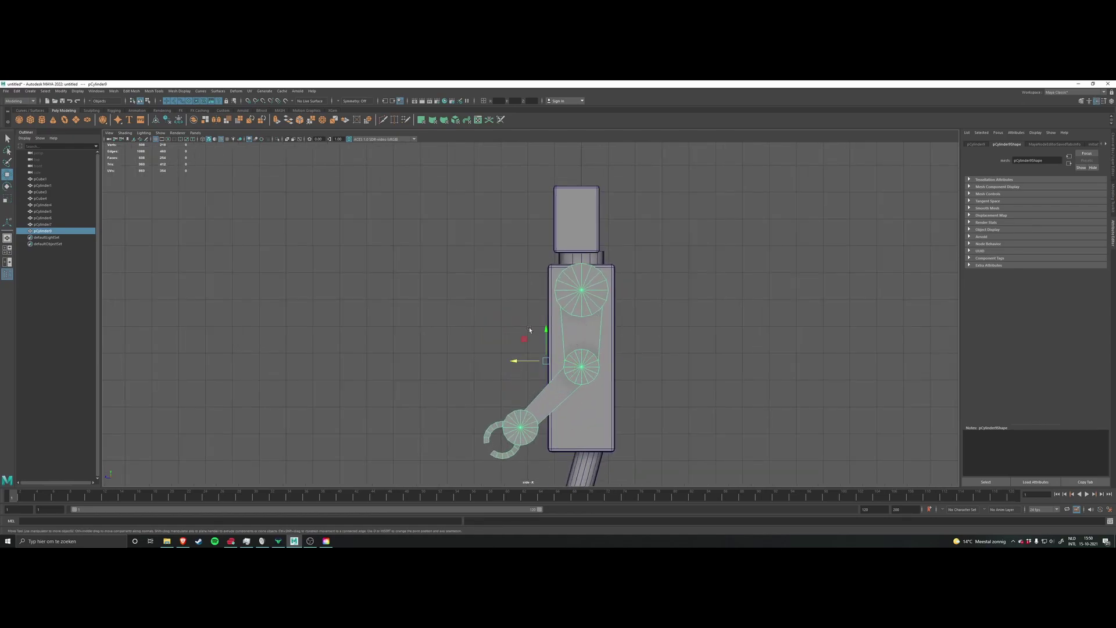
Step: Toggle custom pivot editing on and off for the combined arm, comparing the side view with the four-view layout
scroll(588, 324, up, 2)
scroll(553, 357, up, 2)
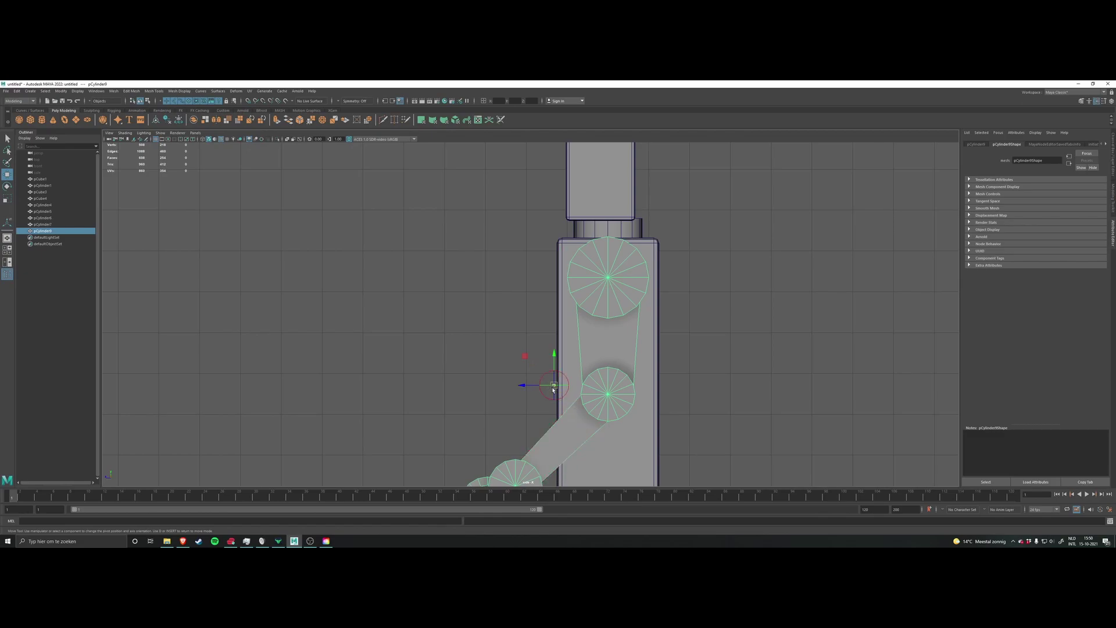
key(d)
key(d)
key(space)
key(space)
key(d)
key(d)
key(d)
key(space)
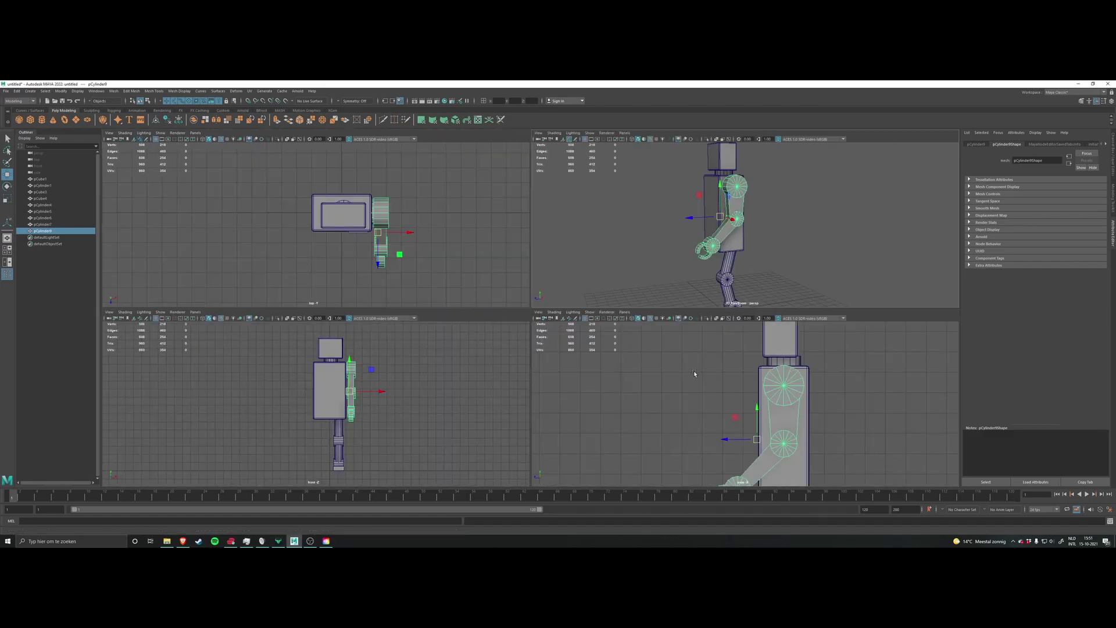
key(space)
key(d)
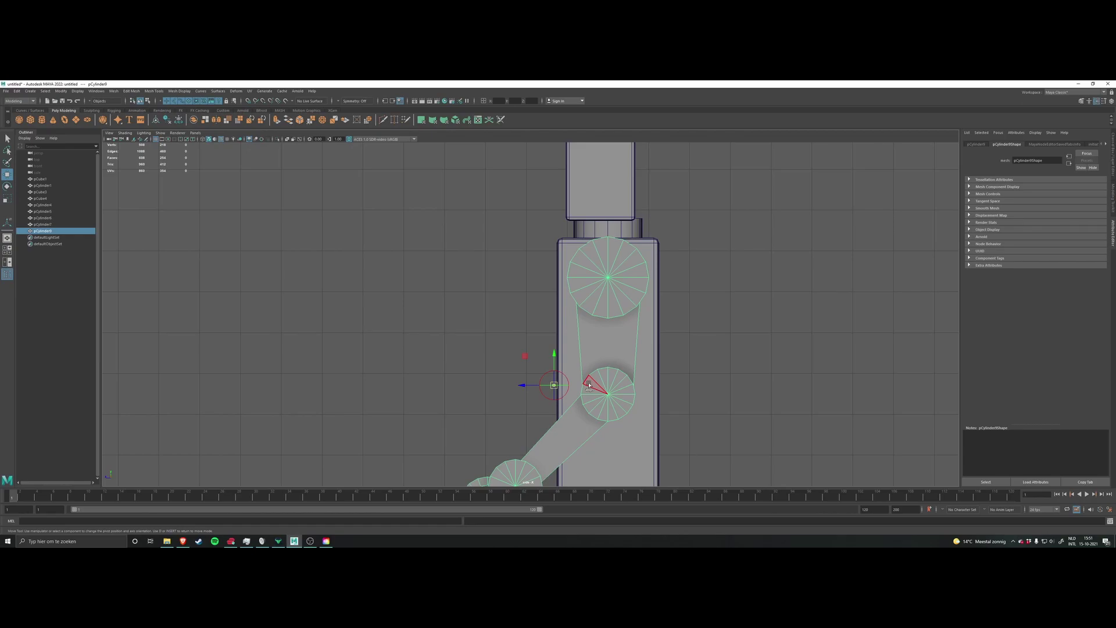
key(d)
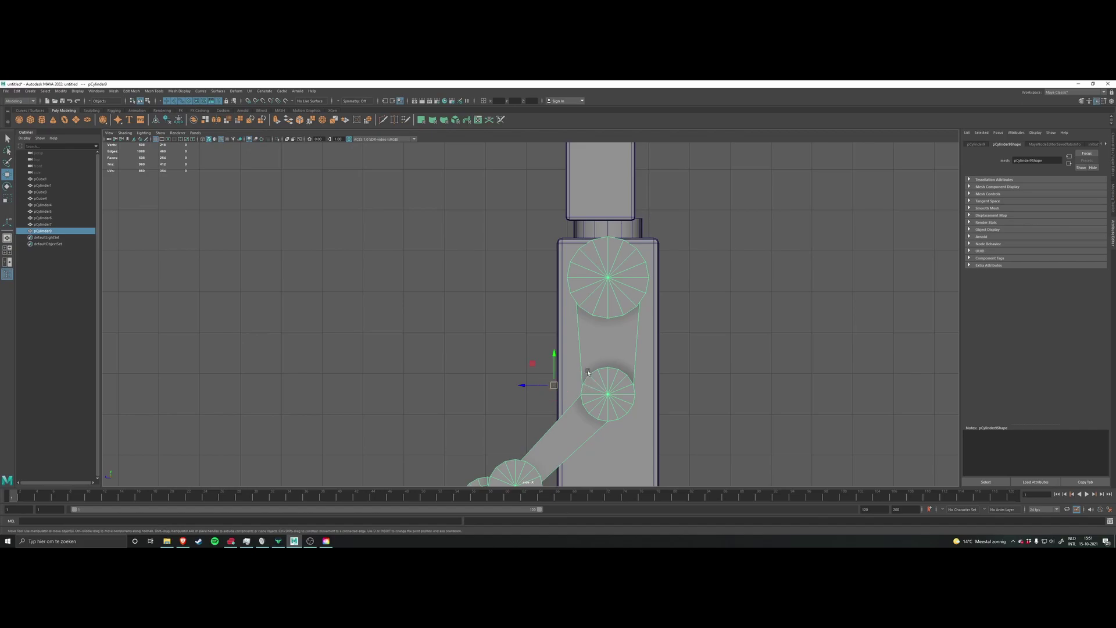
Step: Move the combined arm's custom pivot to roughly the centre of the shoulder cylinder in the side view
key(d)
scroll(579, 364, up, 1)
scroll(577, 365, up, 2)
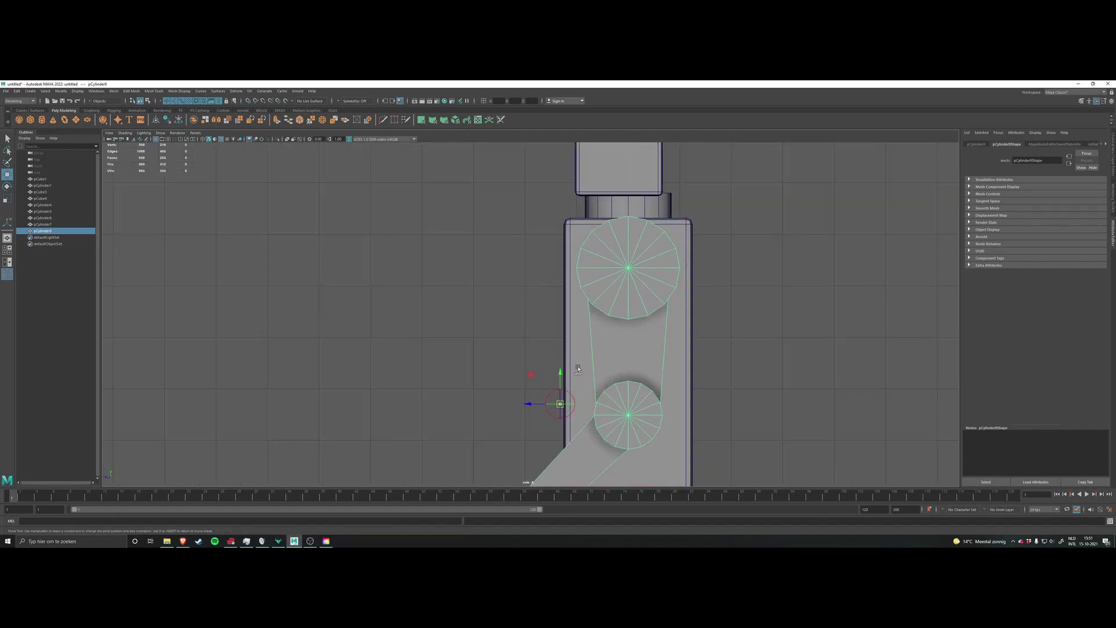
drag(531, 375, 598, 242)
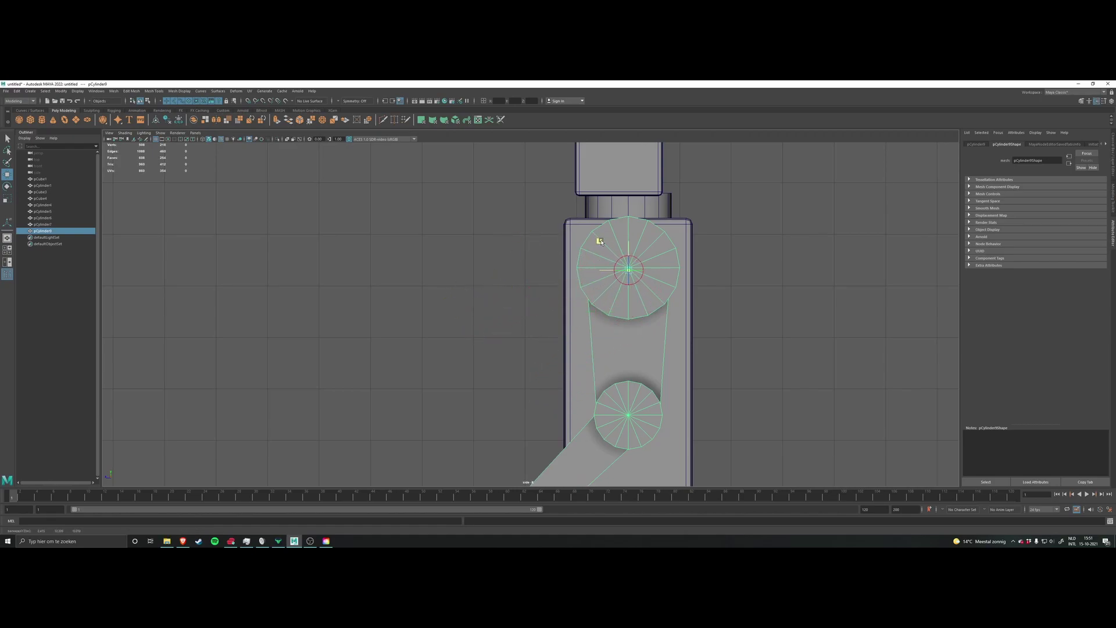
Step: Fine-tune the arm's pivot so it sits exactly where the shoulder cylinder's spokes meet
scroll(599, 244, up, 5)
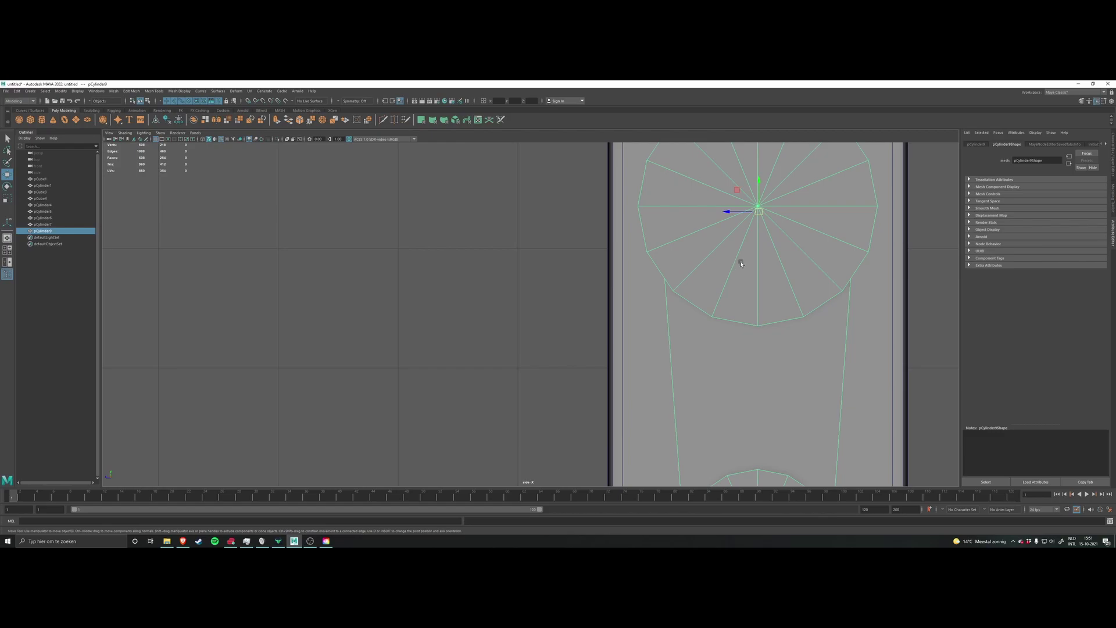
alt+middle_drag(739, 264, 621, 384)
scroll(627, 338, up, 5)
scroll(627, 338, down, 1)
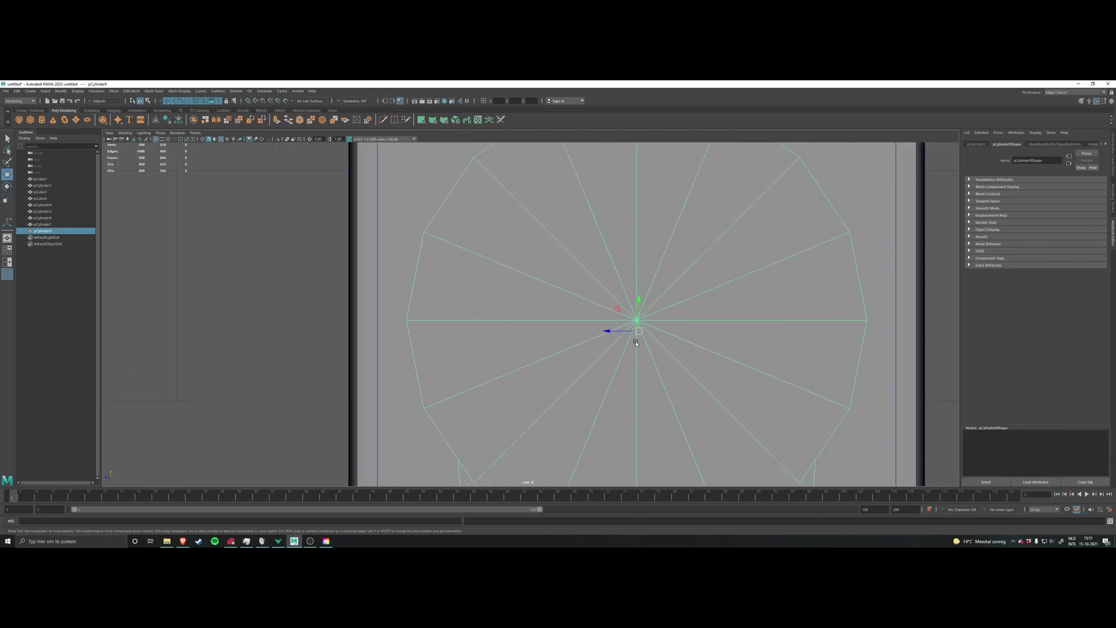
key(d)
drag(639, 318, 607, 297)
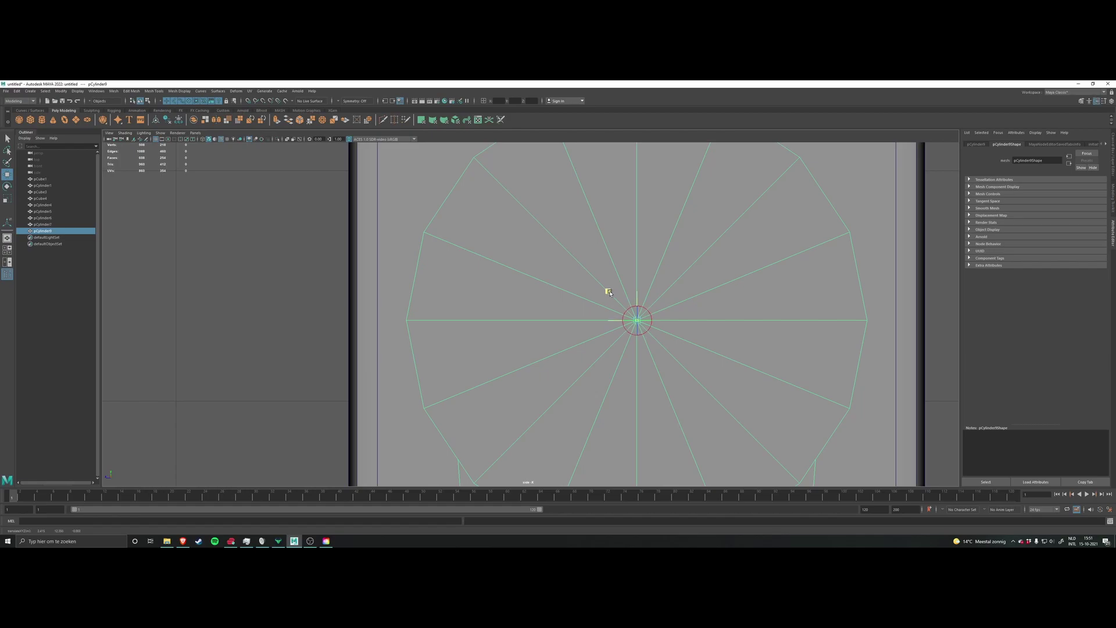
Step: Try rotating the combined arm about its shoulder pivot in the side view
scroll(609, 293, down, 10)
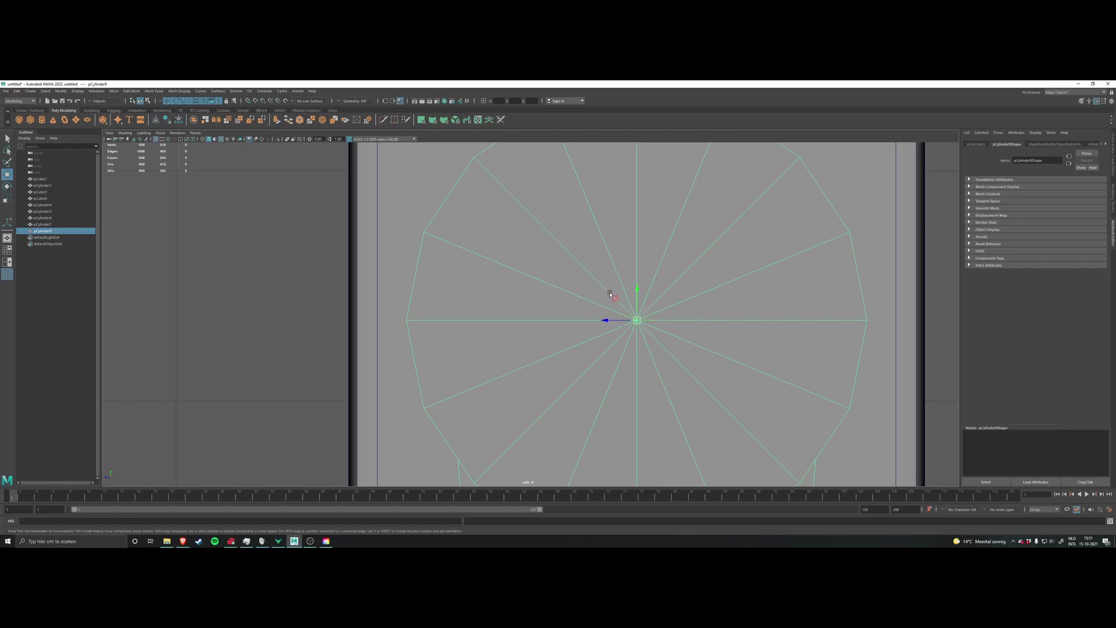
key(e)
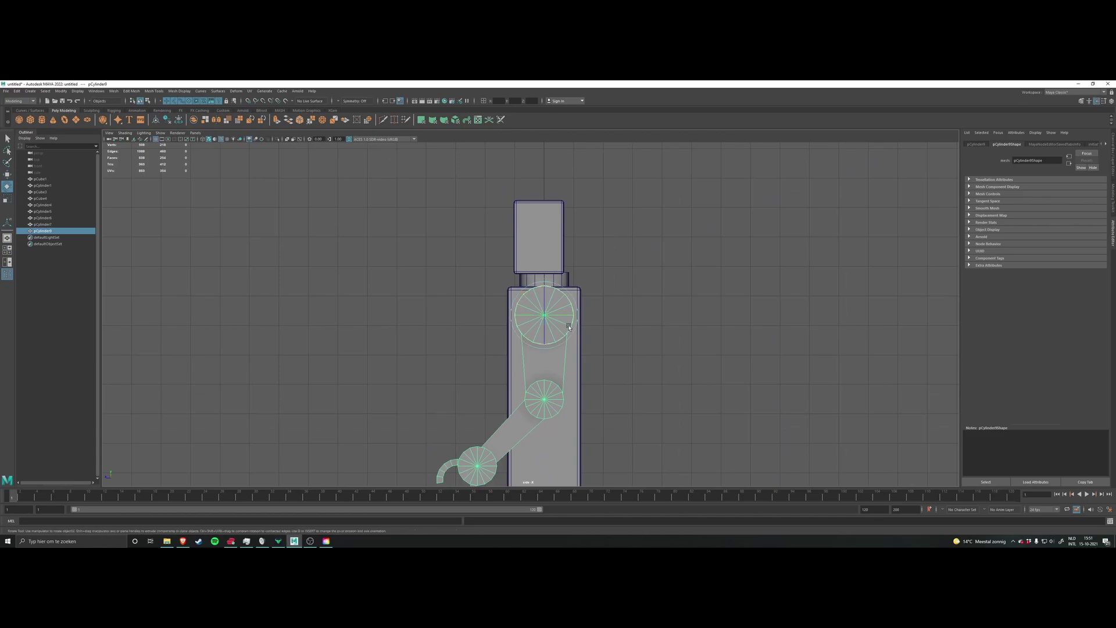
drag(562, 290, 552, 326)
scroll(552, 323, up, 3)
Step: Move the combined arm's pivot off the shoulder into the empty space in front of the torso
key(w)
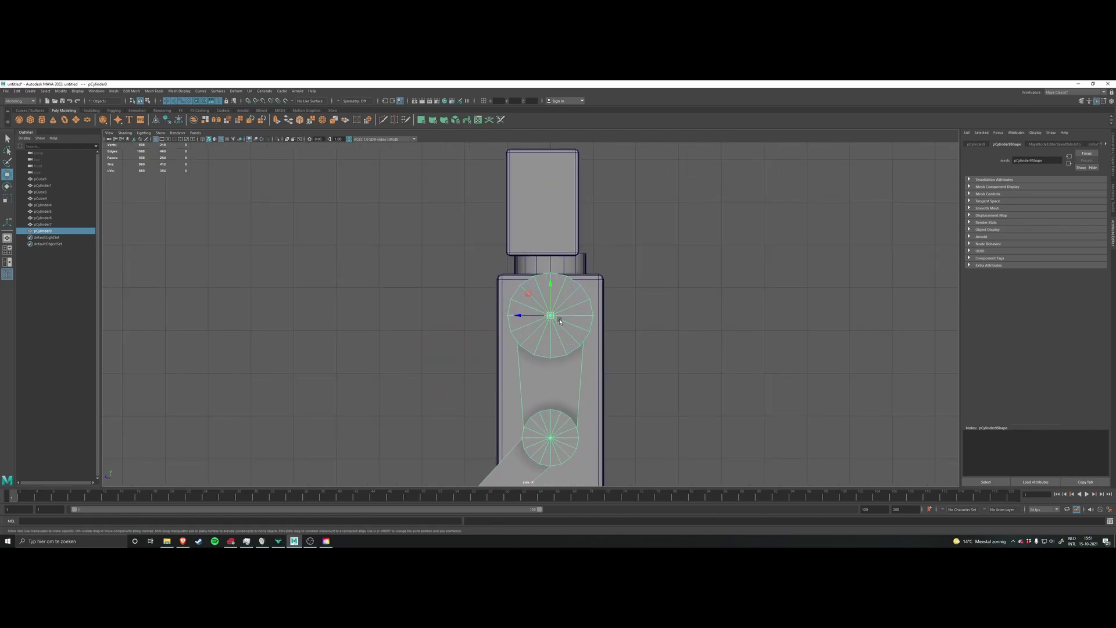
scroll(578, 321, up, 2)
key(d)
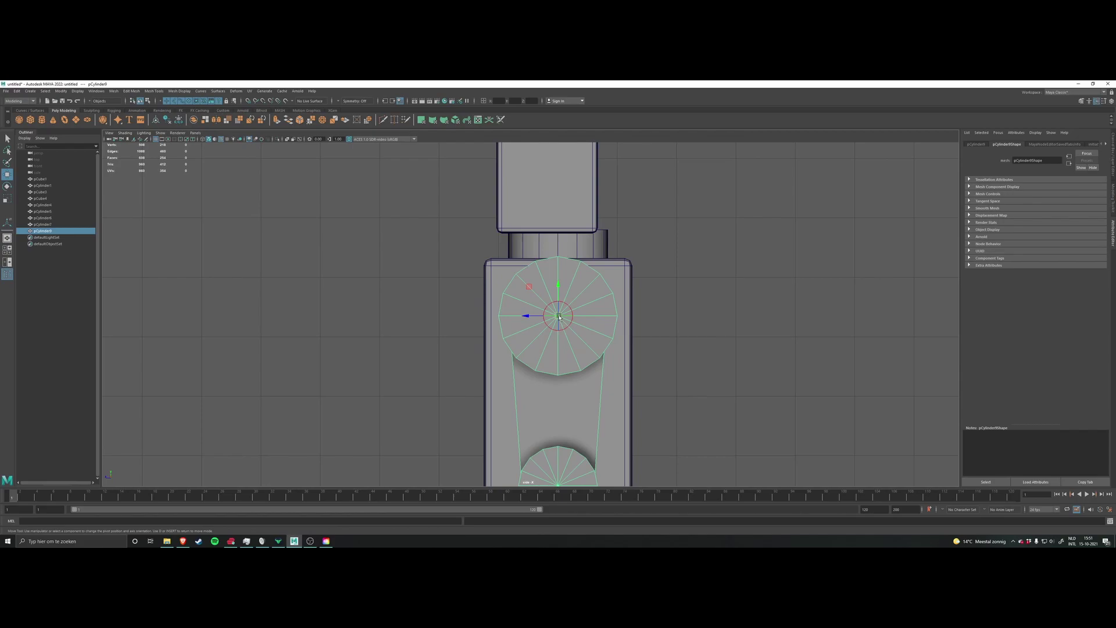
drag(525, 285, 370, 267)
key(d)
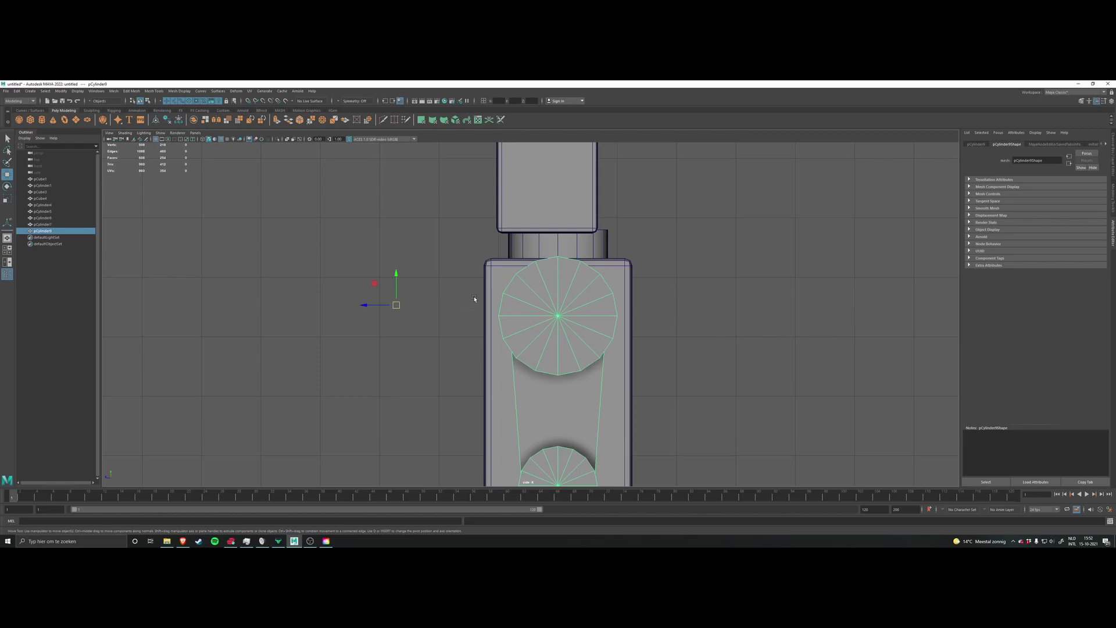
Step: Shift the arm's pivot slightly farther from the torso and upward, and briefly engage point snapping
key(d)
middle_drag(368, 276, 352, 249)
drag(352, 249, 337, 262)
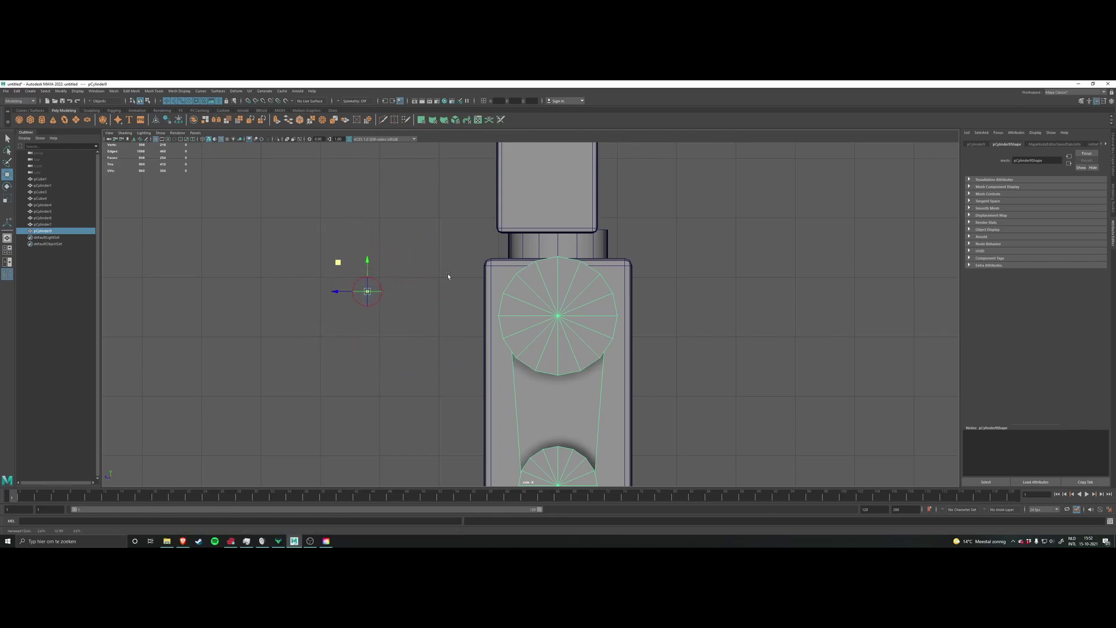
key(v)
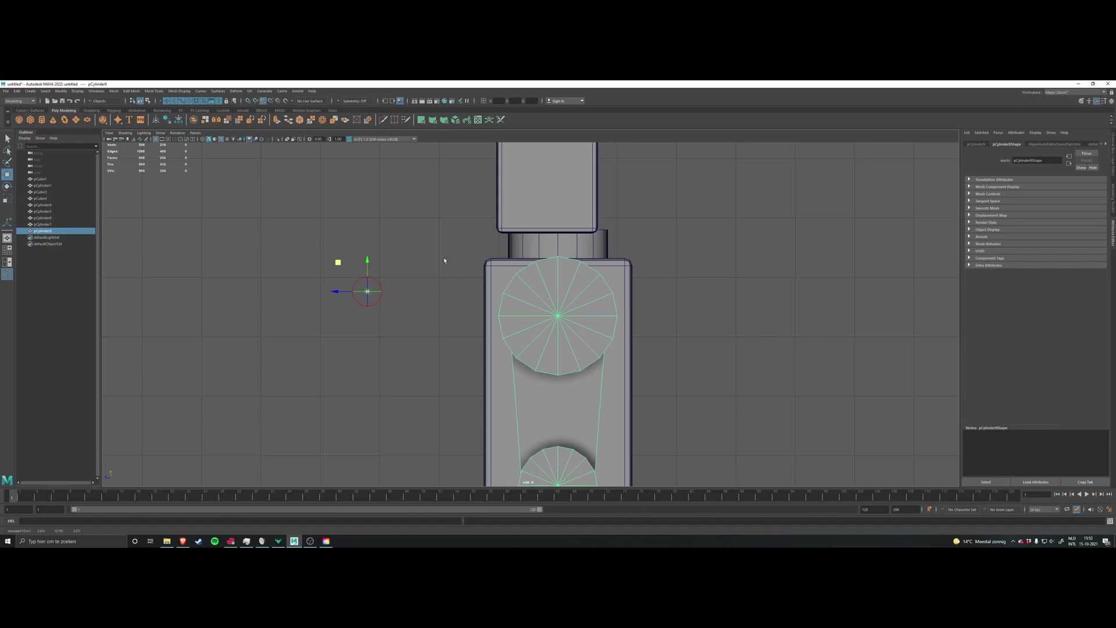
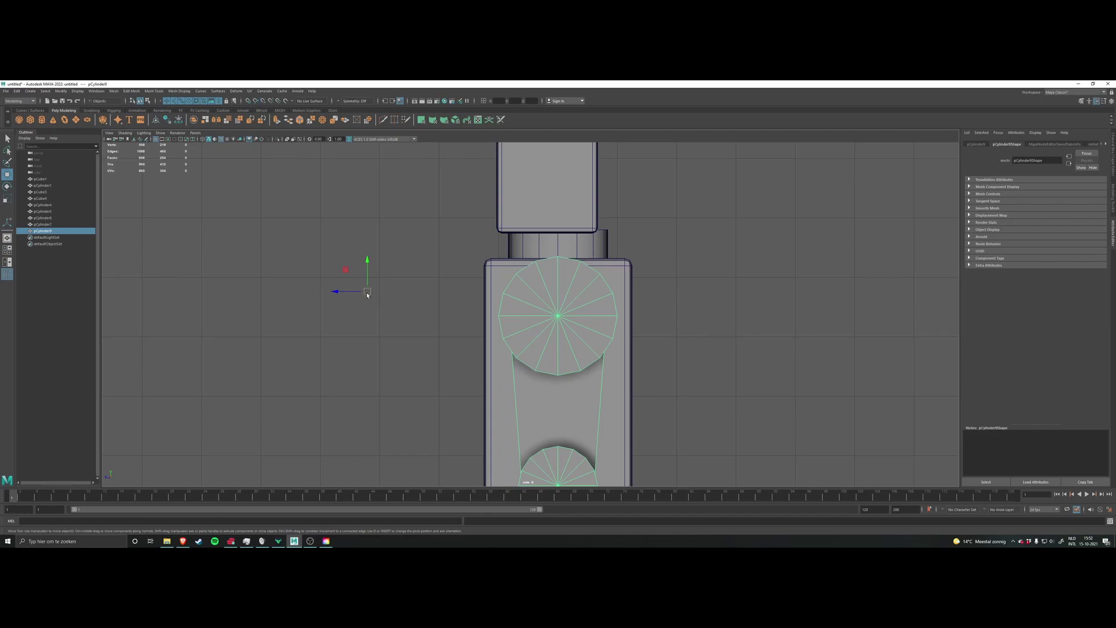
key(v)
drag(367, 292, 581, 291)
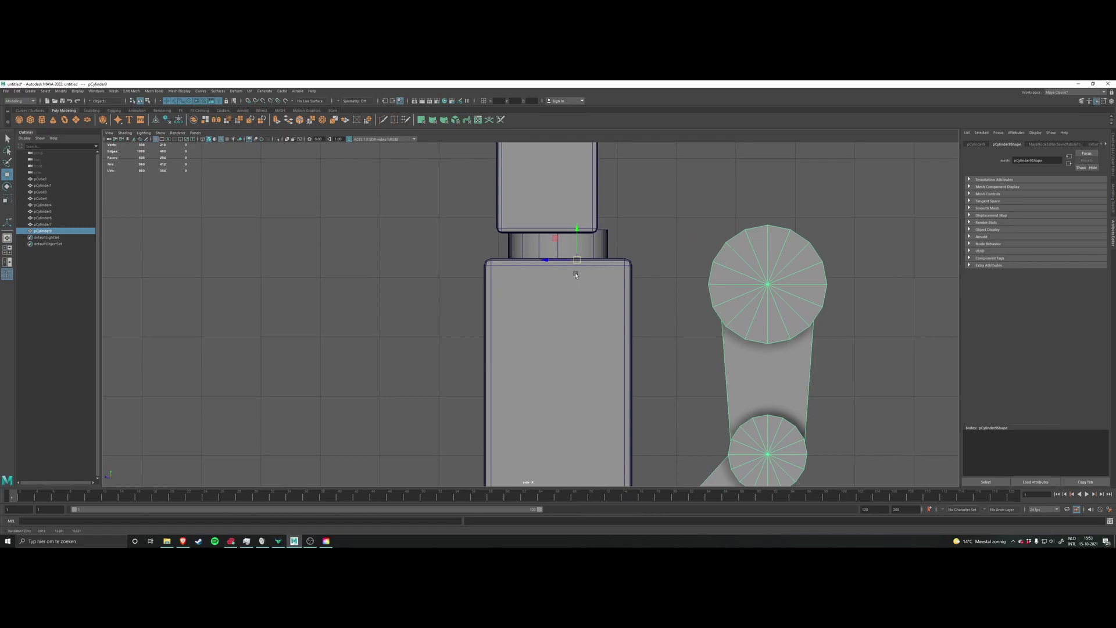
key(ctrl+z)
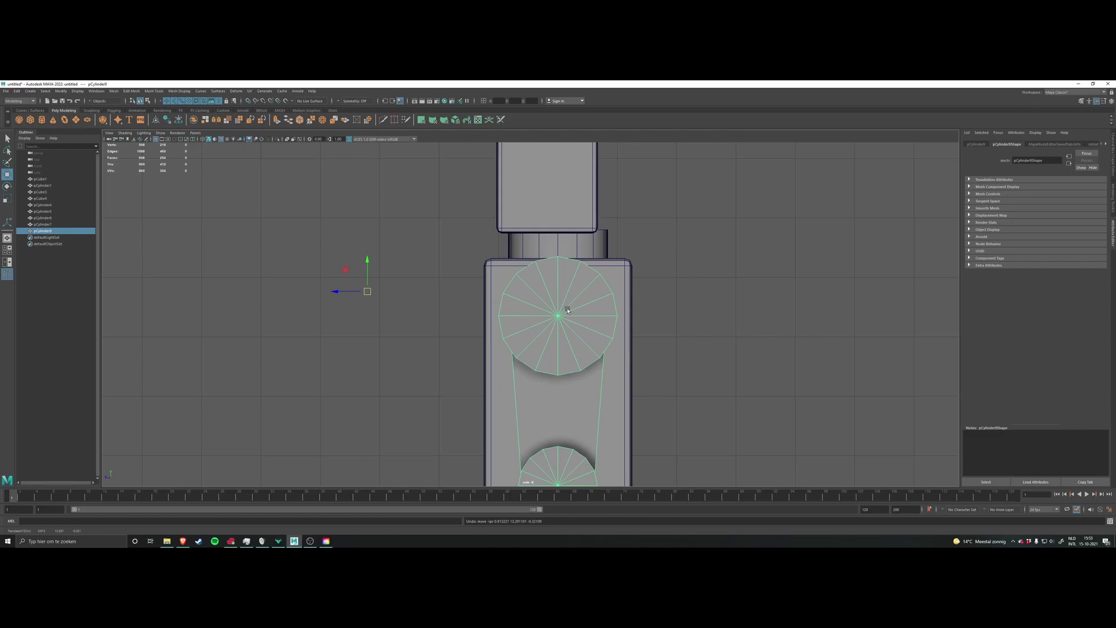
Step: Move the arm's pivot to the centre vertex of the shoulder cylinder in the side view, and return to the perspective view
key(d)
drag(367, 265, 551, 312)
key(d)
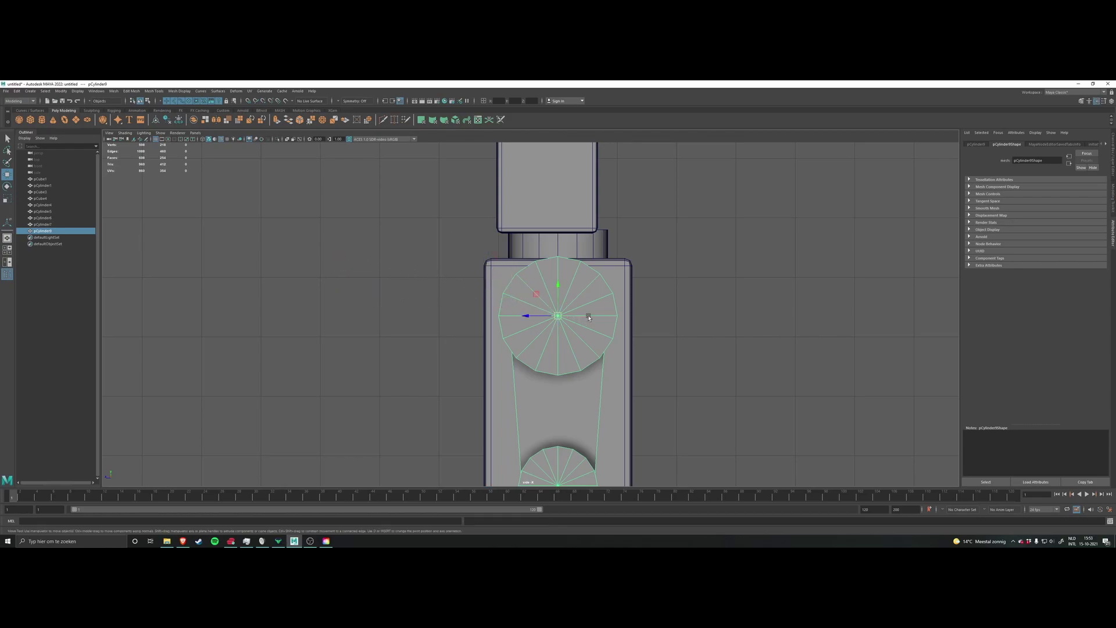
scroll(576, 318, up, 1)
scroll(587, 313, down, 3)
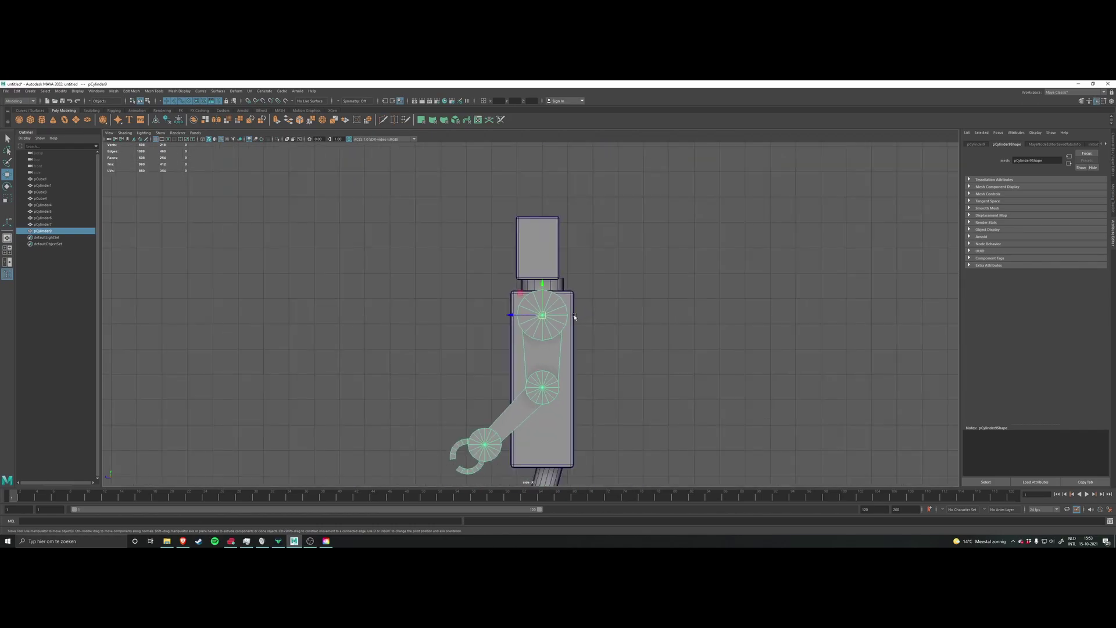
key(space)
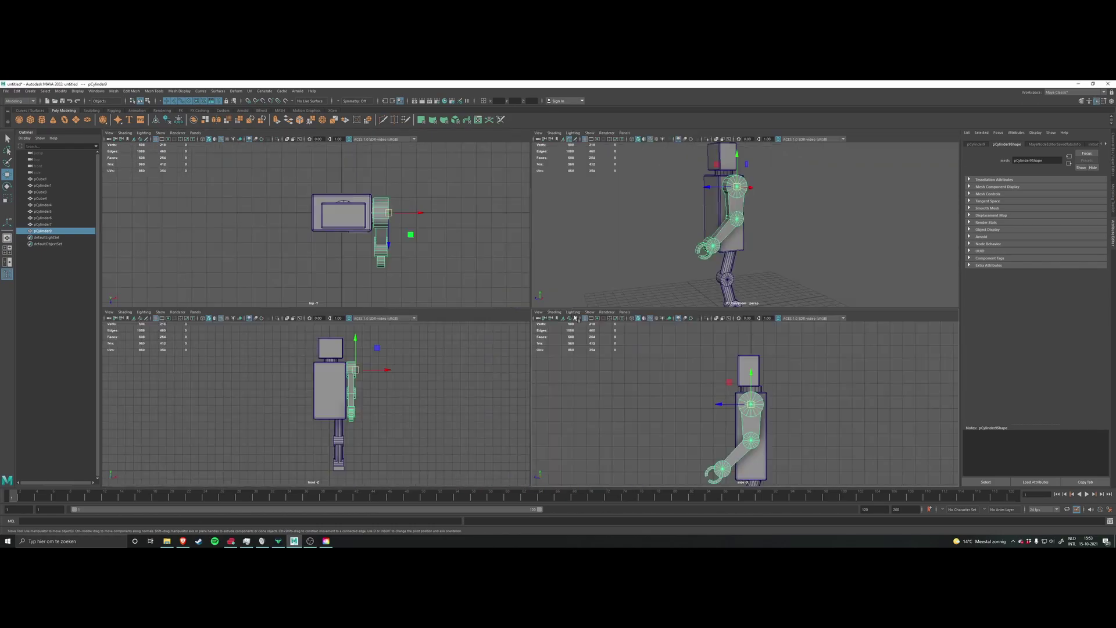
click(653, 233)
key(space)
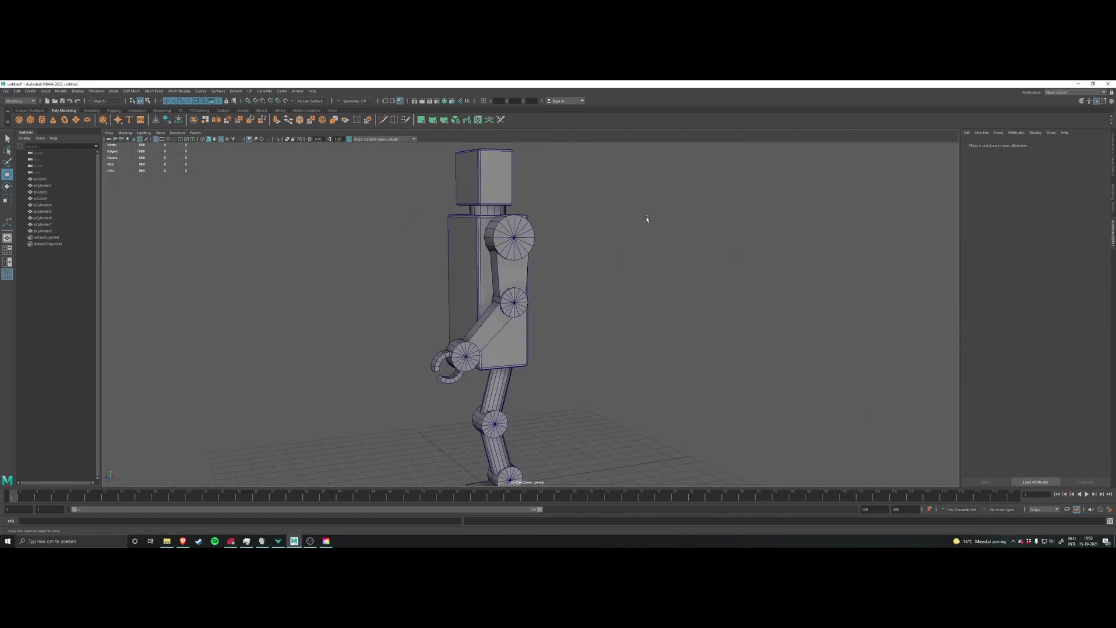
Step: Try rotating the whole arm about its shoulder pivot
click(516, 238)
alt+drag(570, 239, 589, 241)
key(e)
drag(518, 220, 551, 175)
key(ctrl+z)
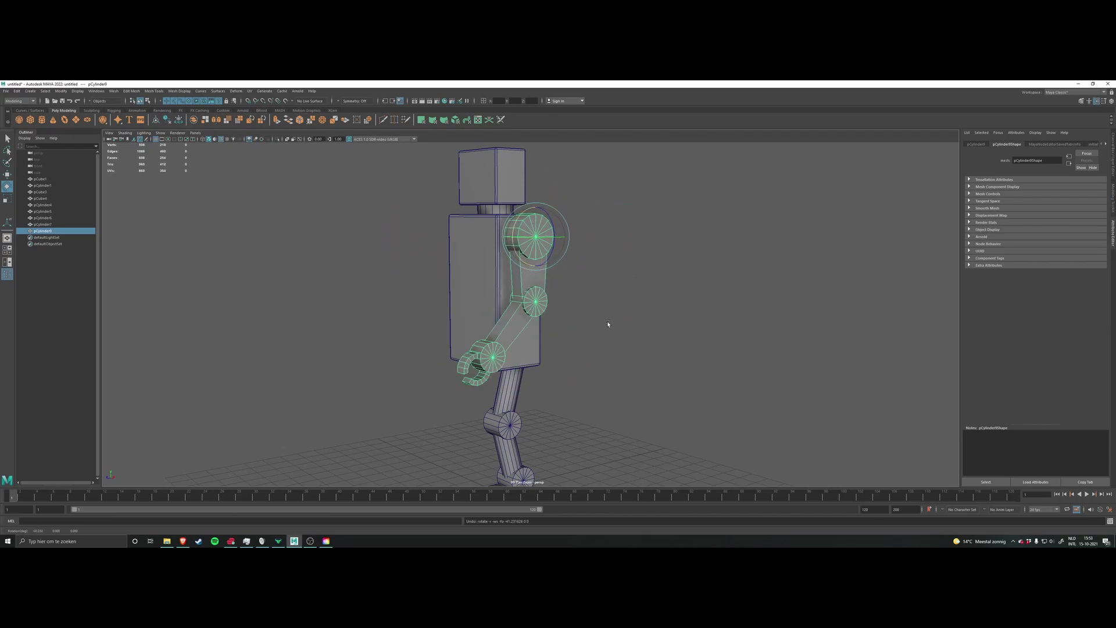
alt+middle_drag(612, 352, 621, 313)
alt+drag(622, 312, 547, 258)
click(612, 324)
key(ctrl+z)
Step: Examine where the arm's pivot sits across the width of the shoulder cylinder
scroll(643, 256, up, 5)
scroll(472, 250, up, 5)
alt+middle_drag(459, 229, 486, 271)
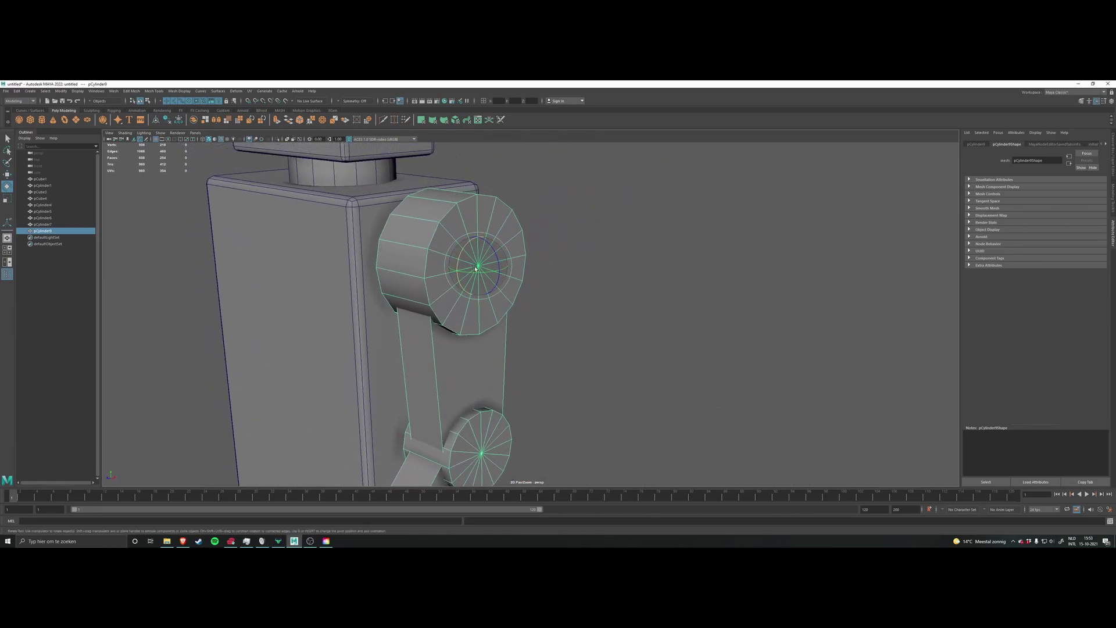
alt+drag(476, 264, 587, 274)
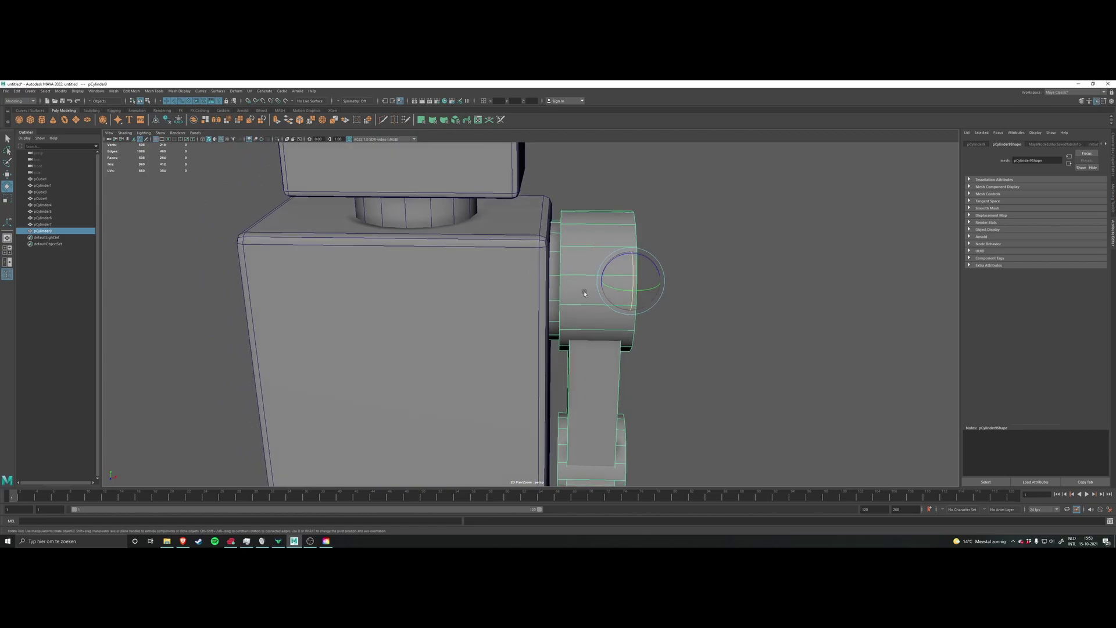
alt+drag(597, 215, 609, 247)
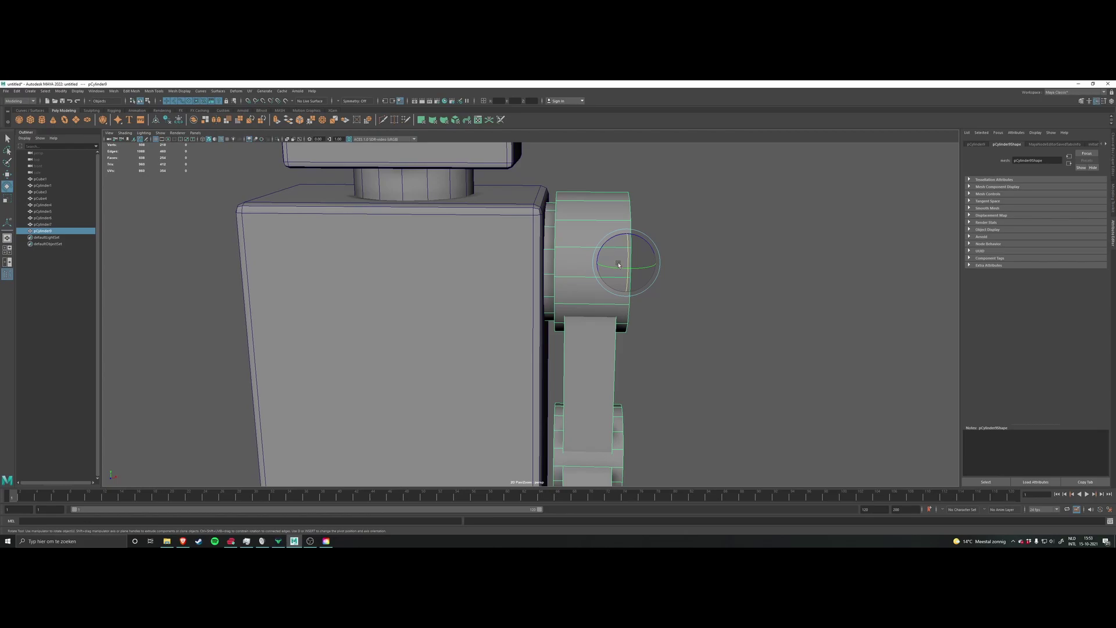
key(w)
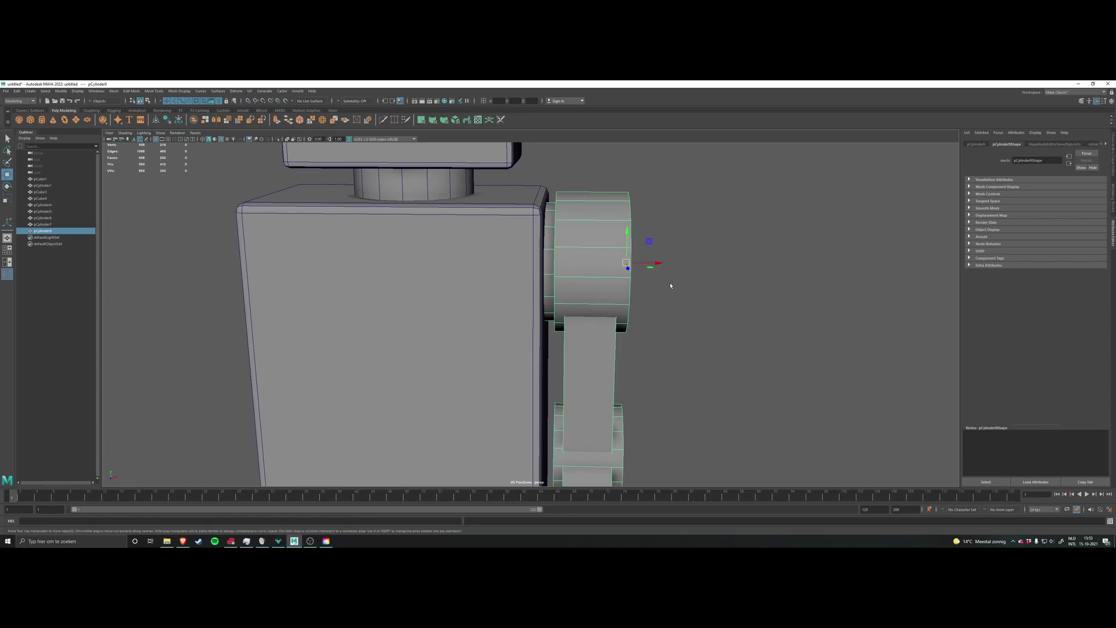
alt+drag(670, 284, 669, 308)
scroll(574, 301, down, 6)
scroll(590, 301, up, 5)
alt+middle_drag(590, 302, 517, 256)
scroll(551, 317, down, 3)
scroll(551, 318, up, 4)
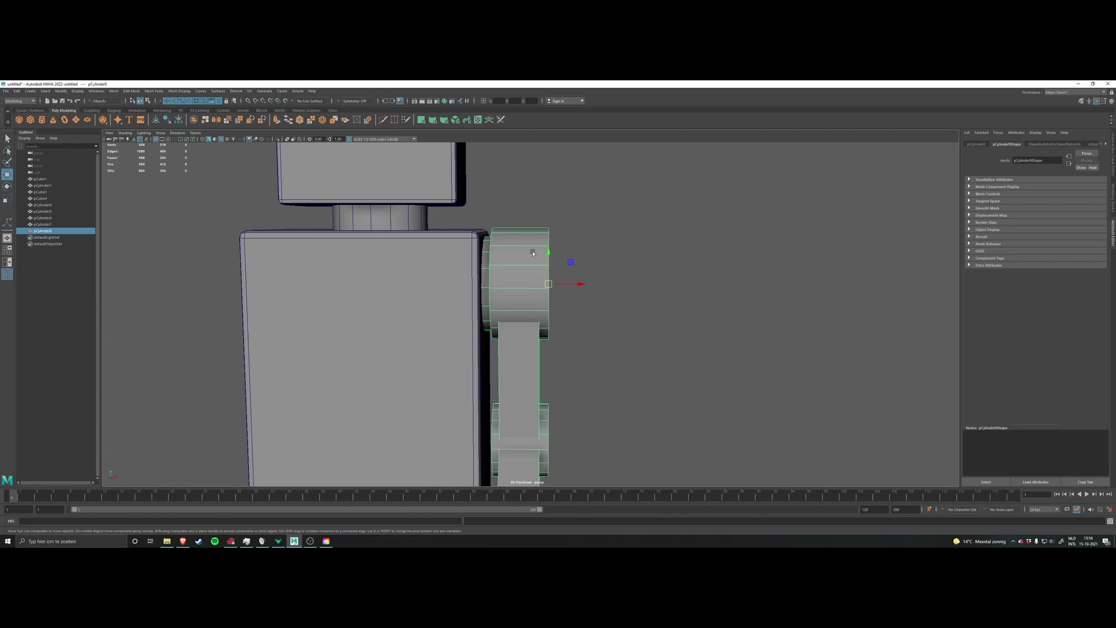
mouse_move(507, 267)
alt+mouse_down()
mouse_move(482, 283)
mouse_move(512, 273)
alt+mouse_up()
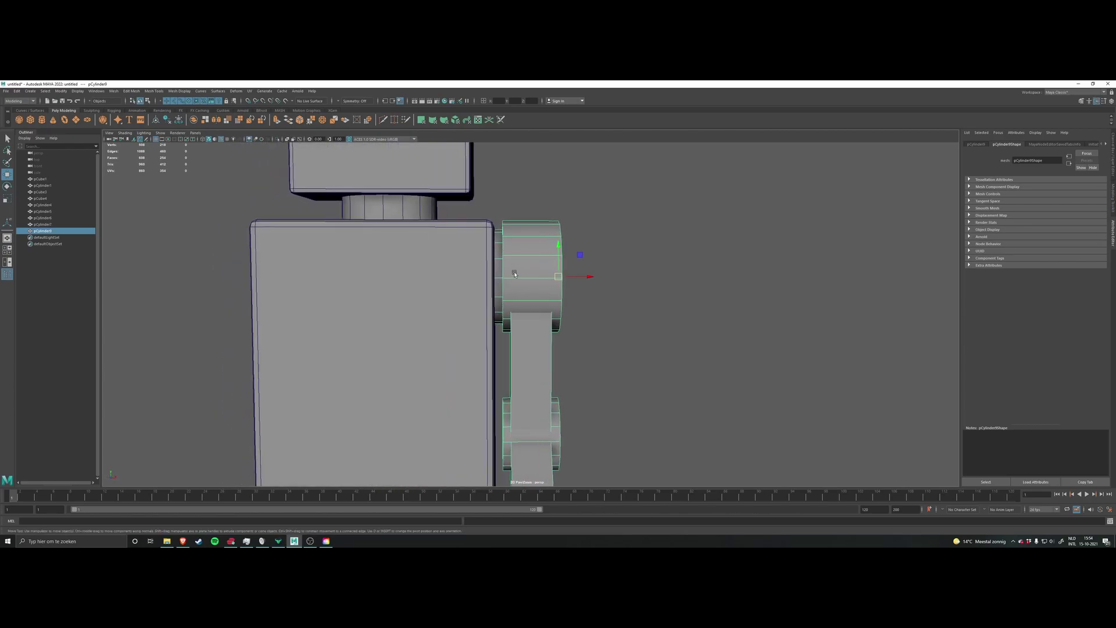
alt+middle_drag(523, 285, 513, 300)
Step: Select an edge on the side of the shoulder cylinder in edge mode and activate the Multi-Cut tool
right_click(516, 275)
right_drag(516, 275, 516, 257)
click(519, 273)
alt+drag(557, 298, 548, 309)
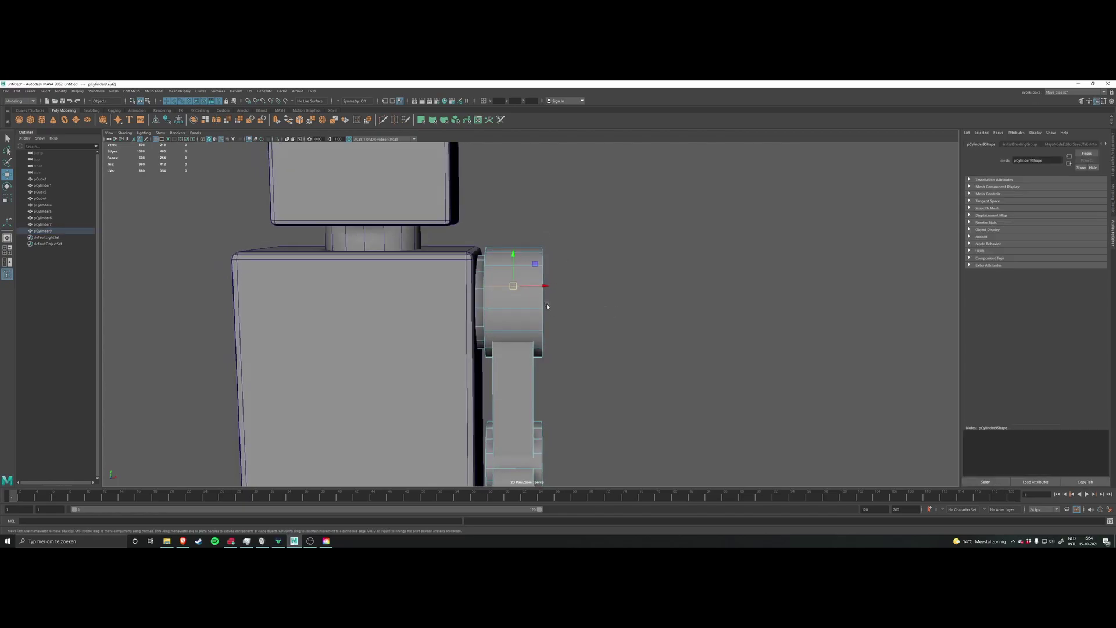
alt+drag(509, 366, 563, 318)
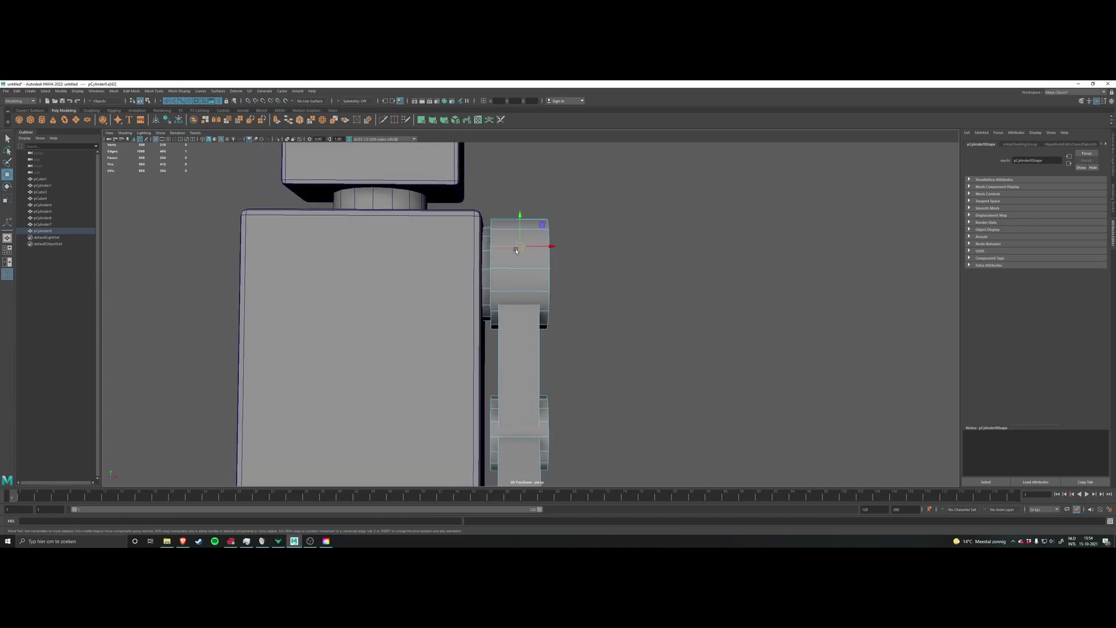
alt+drag(539, 260, 588, 259)
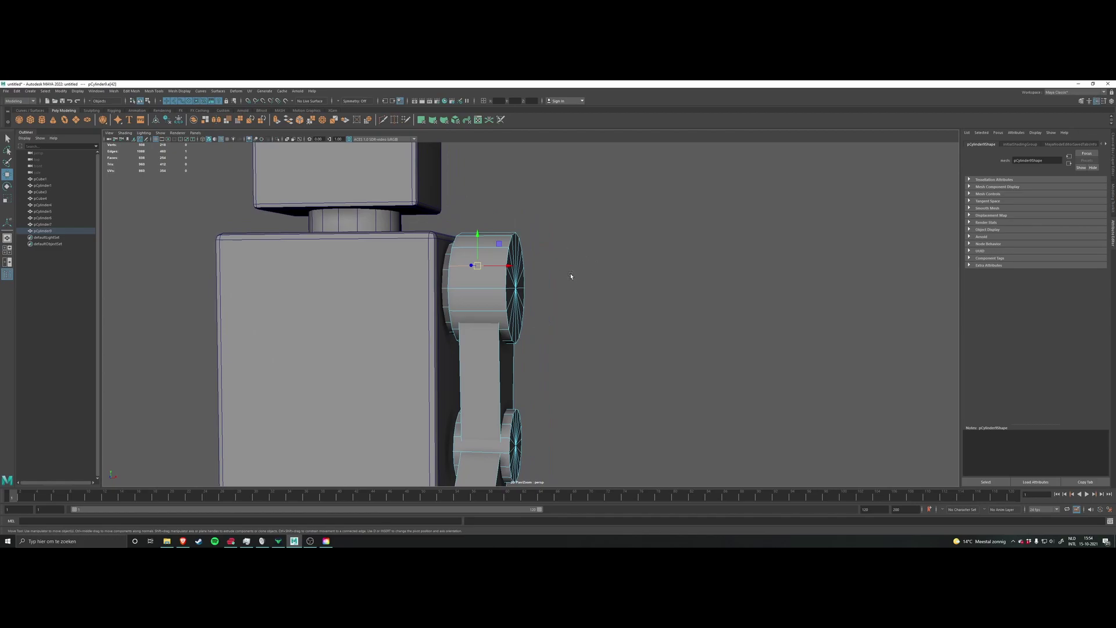
shift+right_click(570, 276)
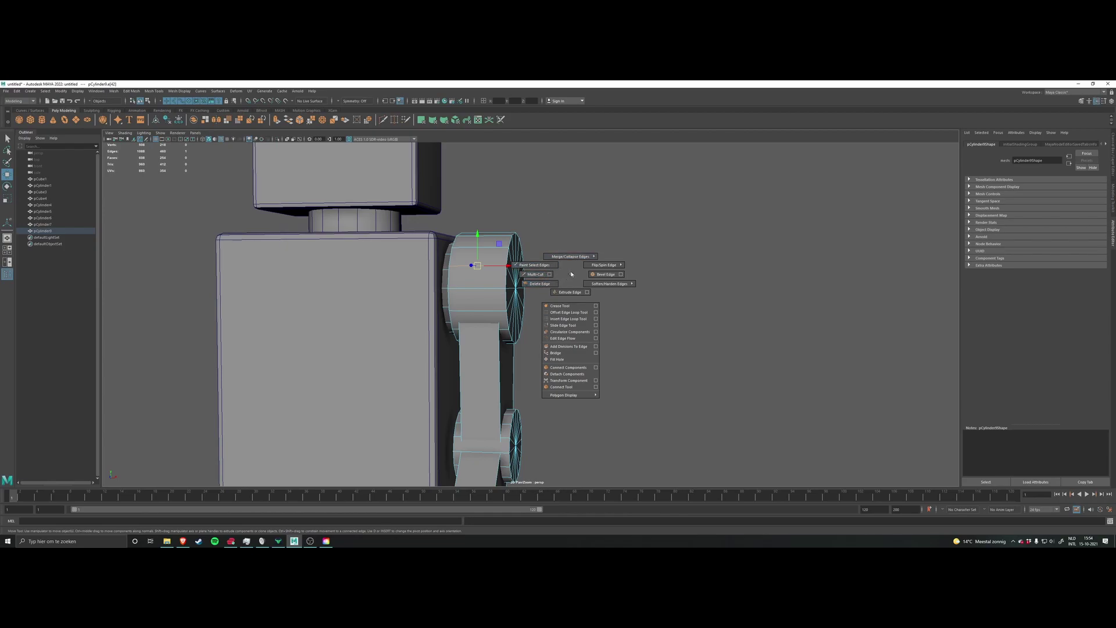
shift+right_drag(526, 276, 526, 276)
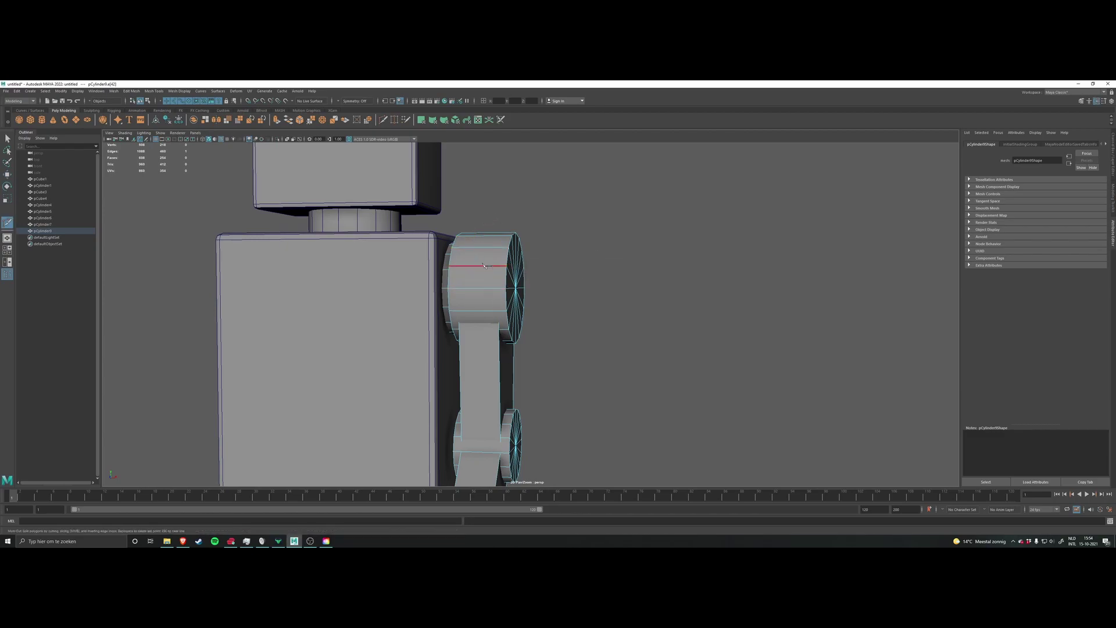
Step: Try a diagonal Multi-Cut between opposite corners of a face on the shoulder cylinder's side
alt+drag(605, 262, 562, 255)
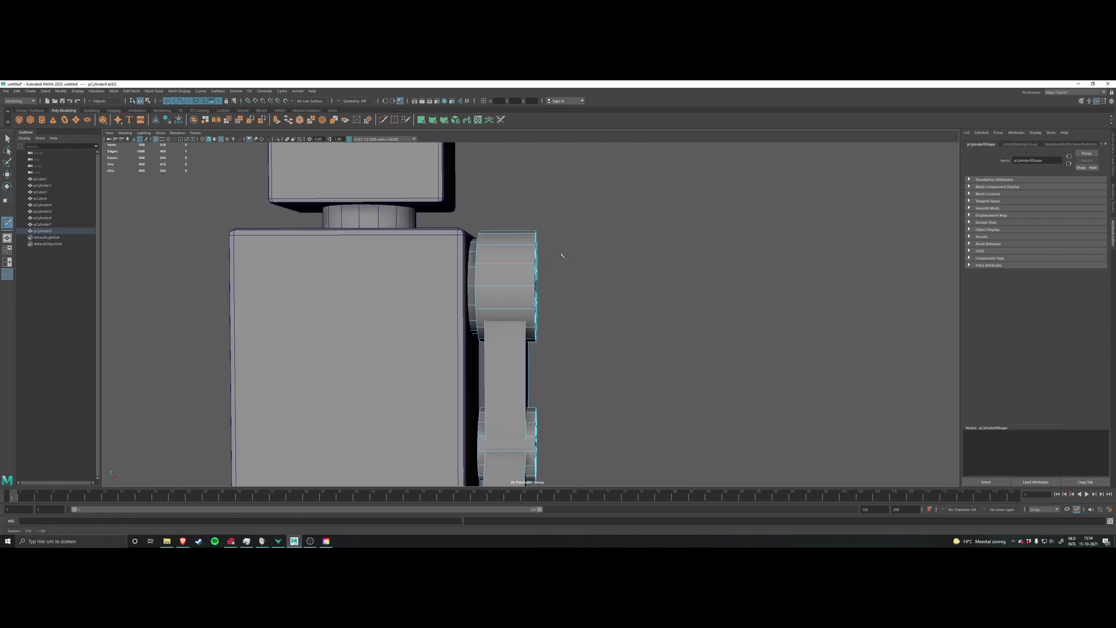
scroll(490, 230, up, 2)
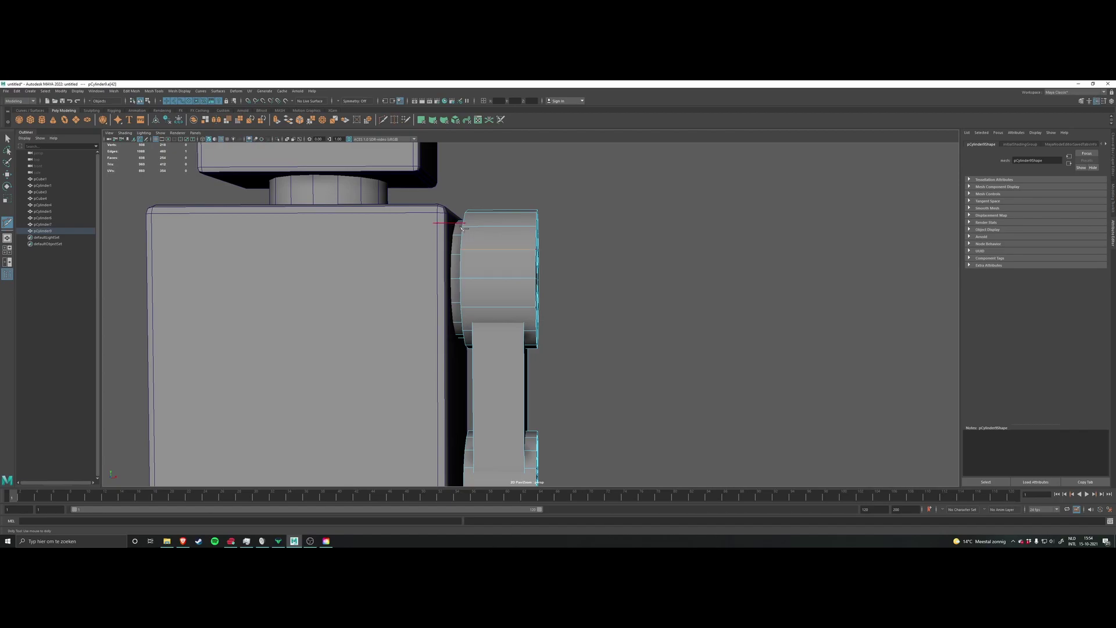
click(463, 227)
alt+drag(554, 254, 583, 259)
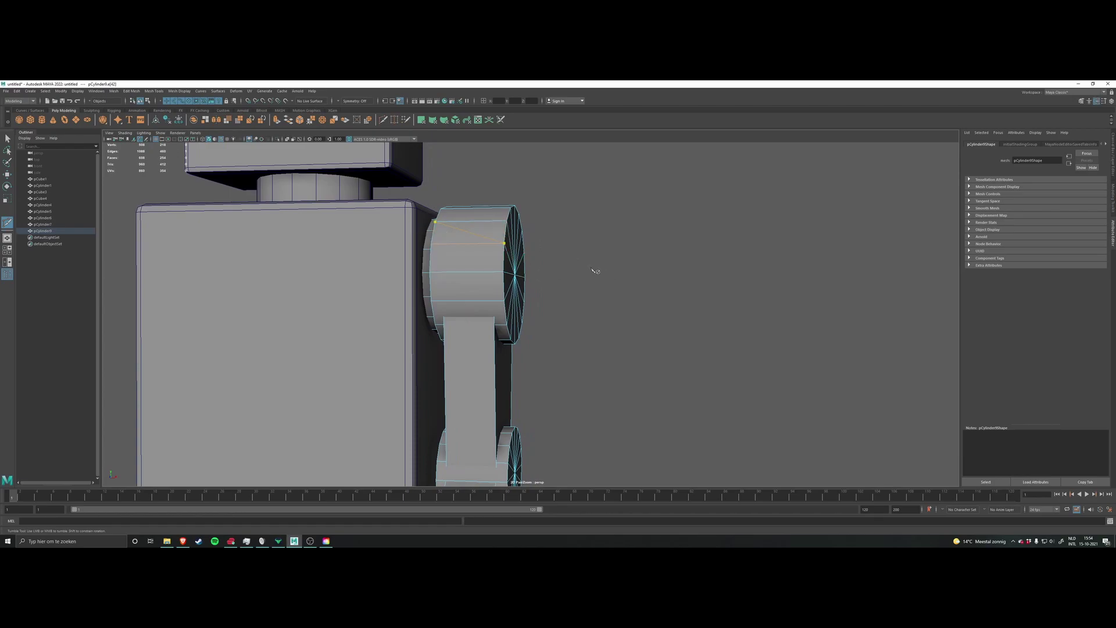
key(Return)
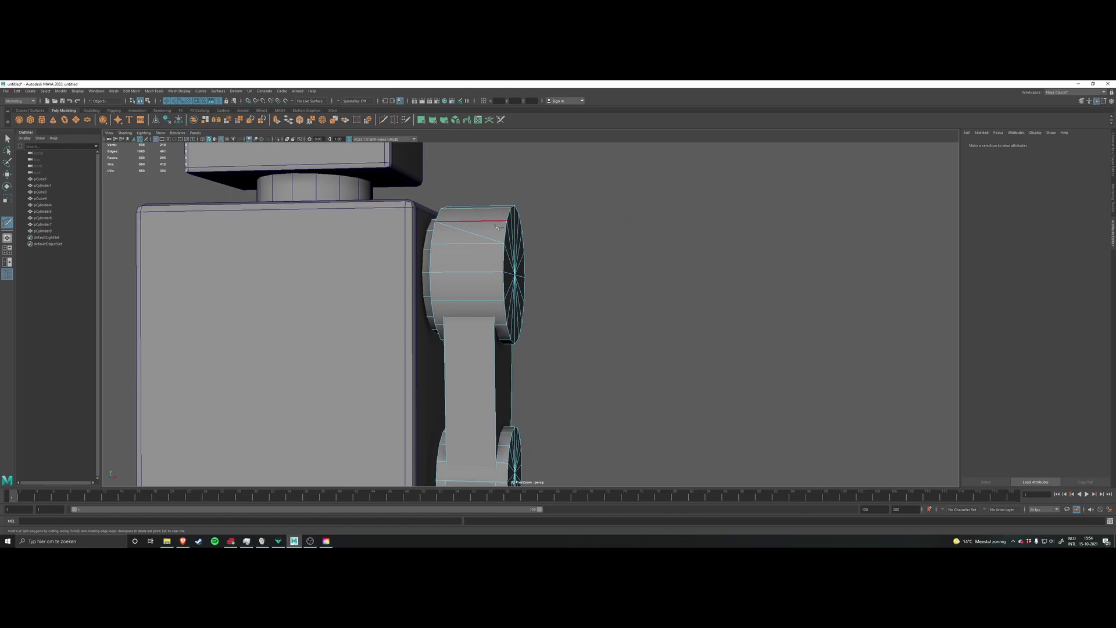
Step: Try a free Multi-Cut between neighbouring edges partway along the shoulder cylinder's side
click(462, 221)
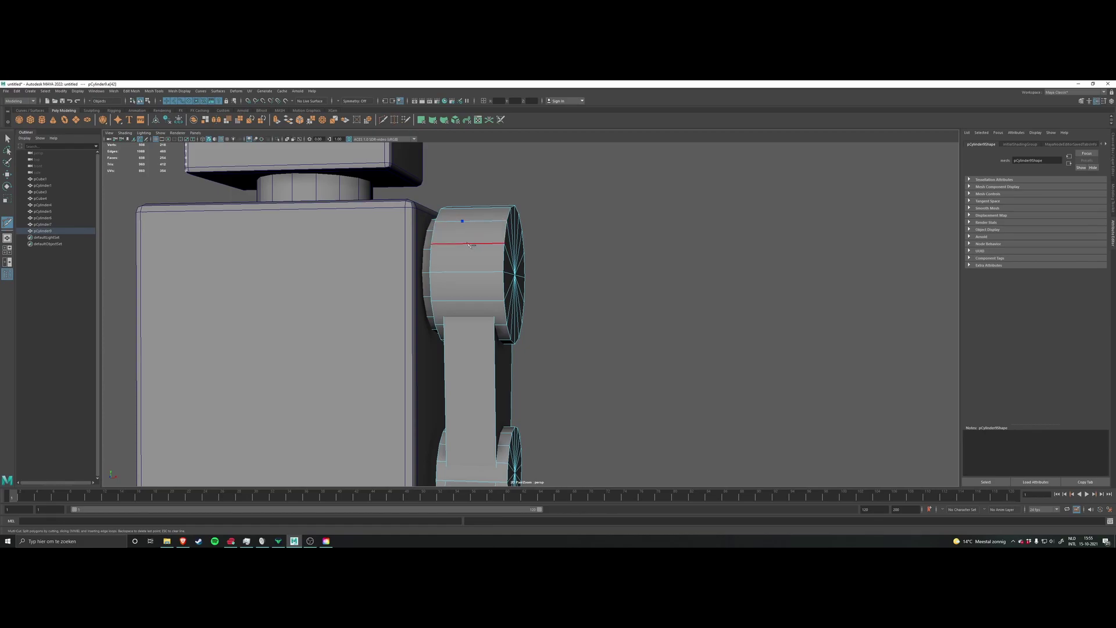
click(468, 244)
key(Return)
alt+drag(638, 331, 503, 305)
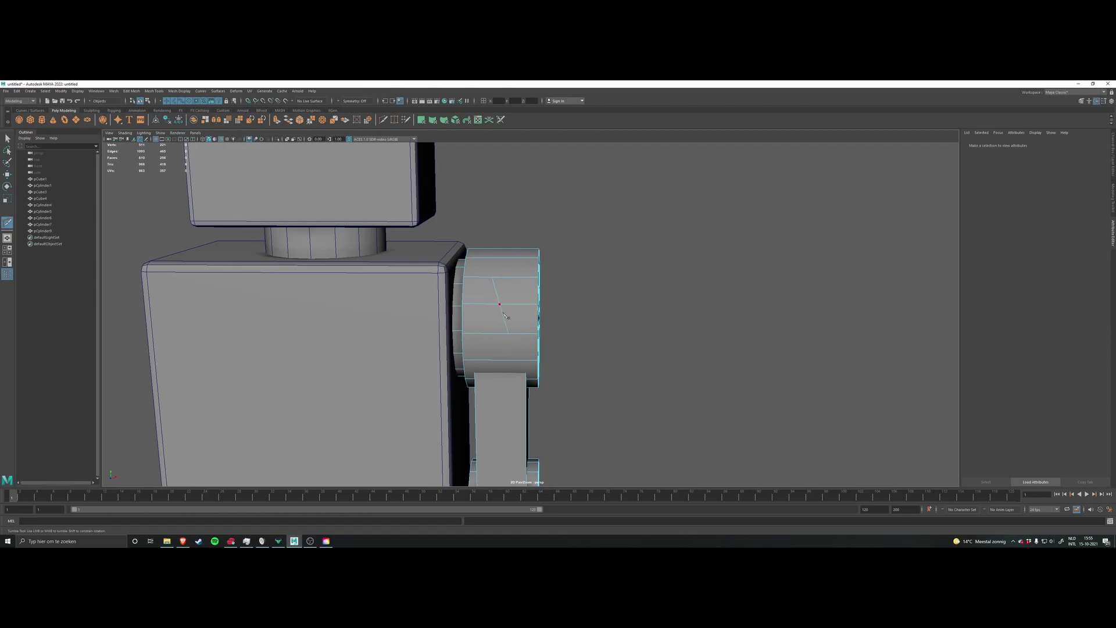
key(ctrl+z)
Step: Insert an edge loop around the middle of the shoulder cylinder's width with Multi-Cut
alt+middle_drag(621, 287, 593, 277)
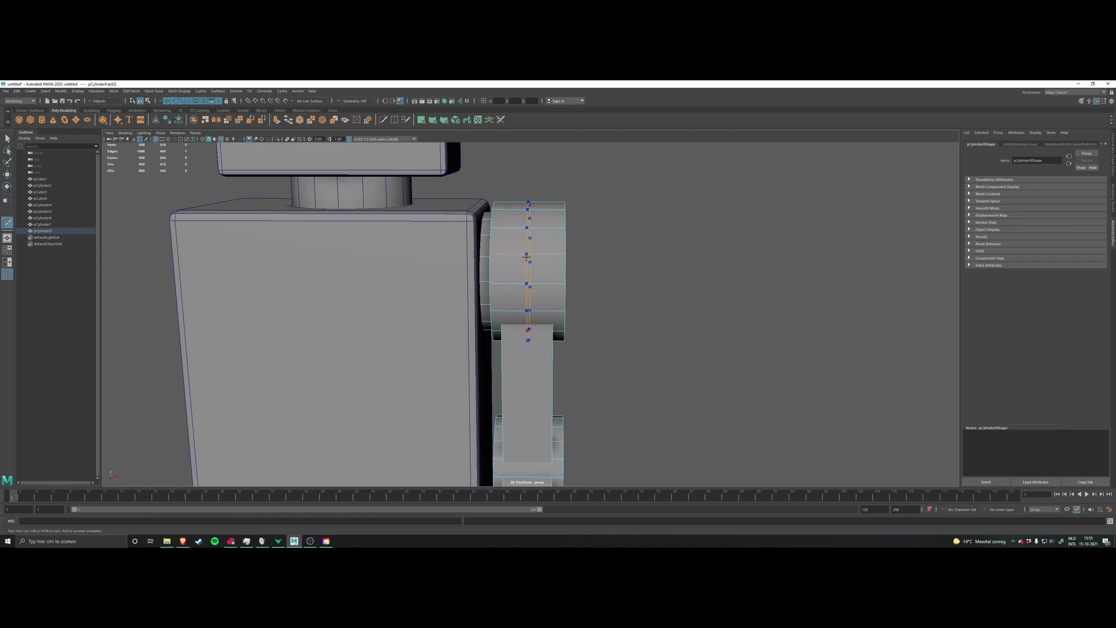
ctrl+click(523, 254)
alt+drag(648, 301, 572, 259)
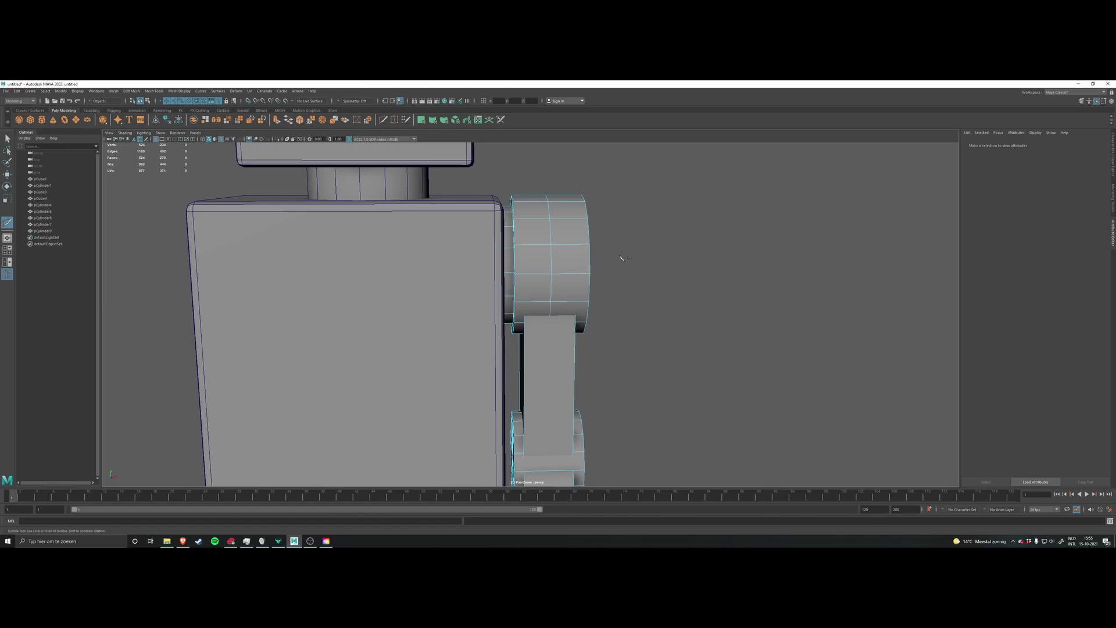
alt+drag(618, 252, 625, 261)
key(Return)
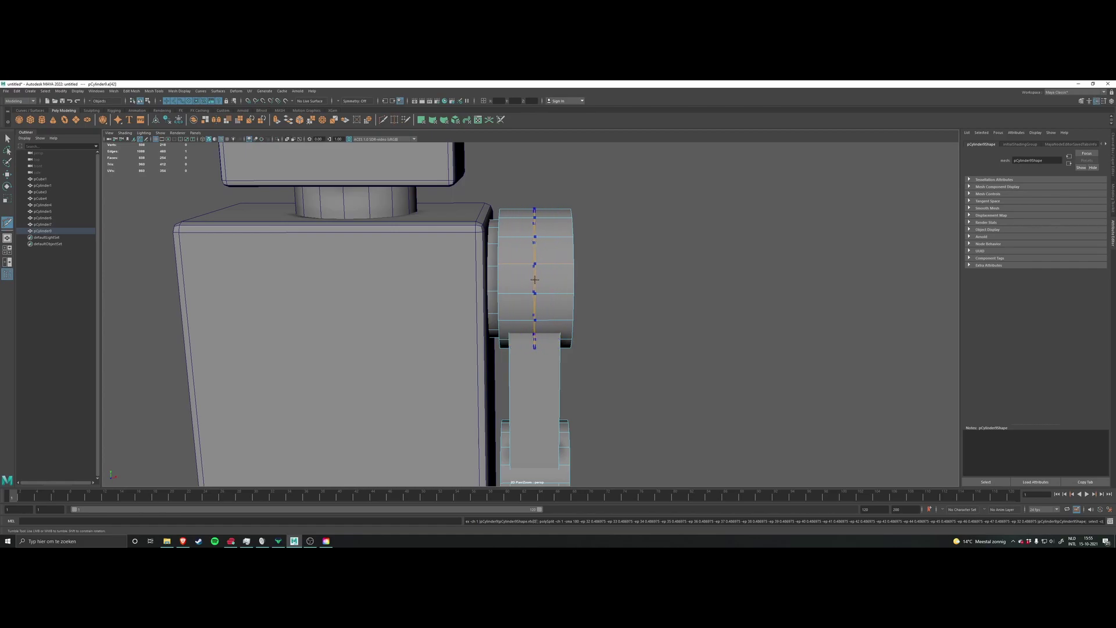
ctrl+click(533, 269)
ctrl+click(536, 264)
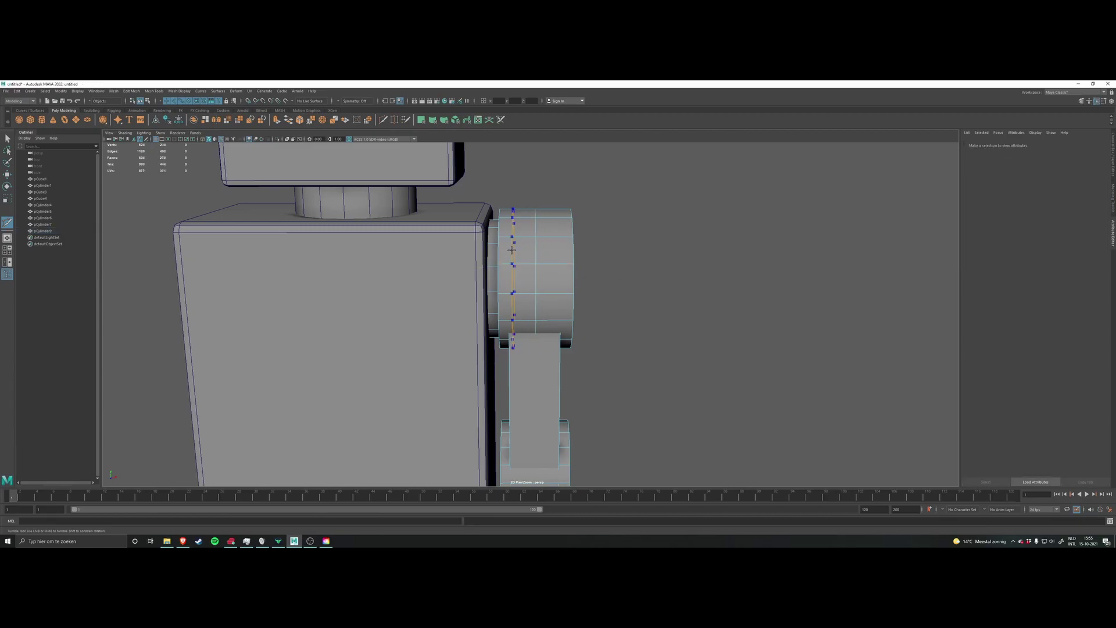
Step: Try adding further edge loops on both sides of the shoulder cylinder's middle loop
ctrl+click(519, 269)
alt+drag(690, 270, 500, 264)
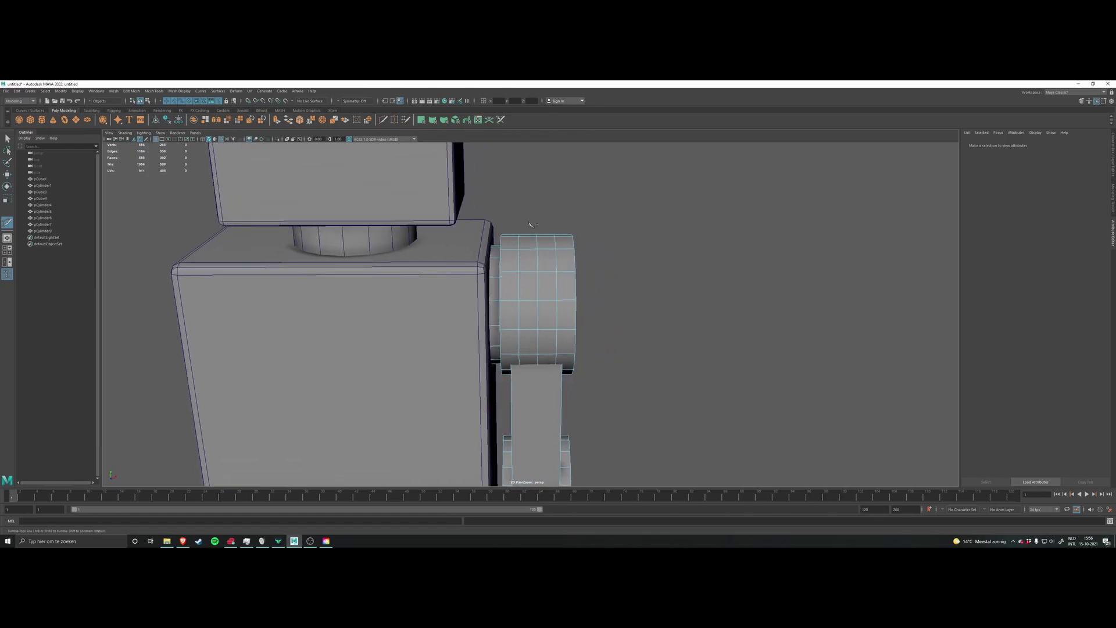
key(ctrl+z)
Step: Return the arm to object mode and move its pivot inward to the middle edge loop of the shoulder cylinder
key(w)
right_drag(610, 304, 586, 304)
alt+drag(586, 304, 566, 353)
key(d)
drag(552, 368, 487, 372)
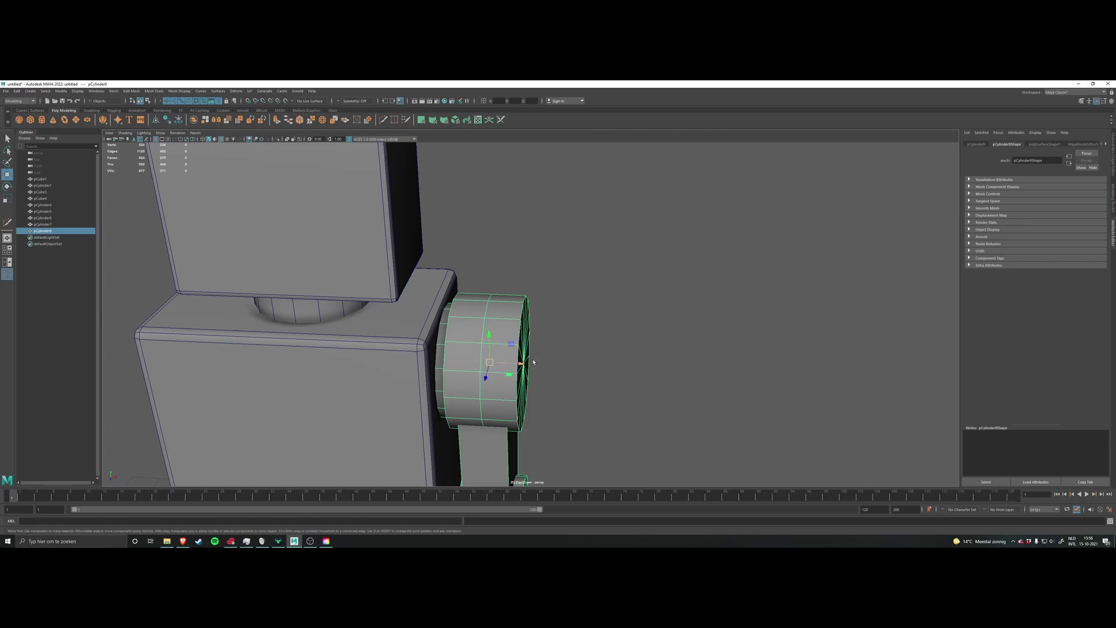
Step: Examine the arm and its repositioned shoulder pivot from several angles
alt+drag(554, 351, 597, 324)
alt+middle_drag(519, 320, 515, 354)
scroll(518, 336, down, 5)
mouse_move(558, 336)
alt+mouse_down()
mouse_move(533, 338)
mouse_move(578, 333)
mouse_move(556, 351)
alt+mouse_up()
scroll(566, 343, down, 4)
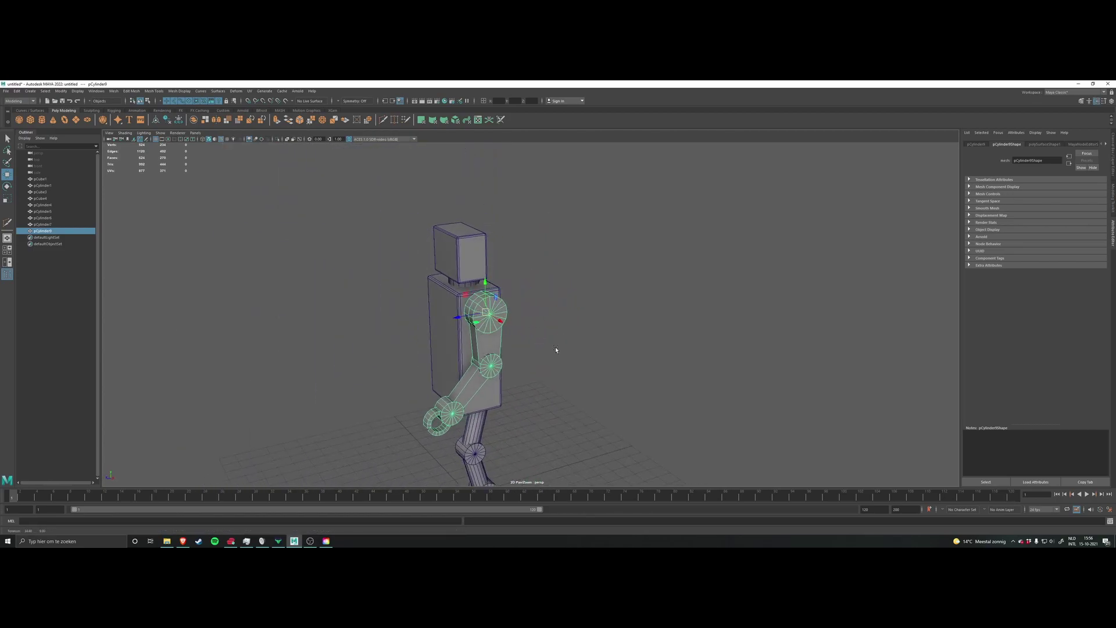
alt+drag(535, 289, 583, 361)
scroll(512, 375, up, 3)
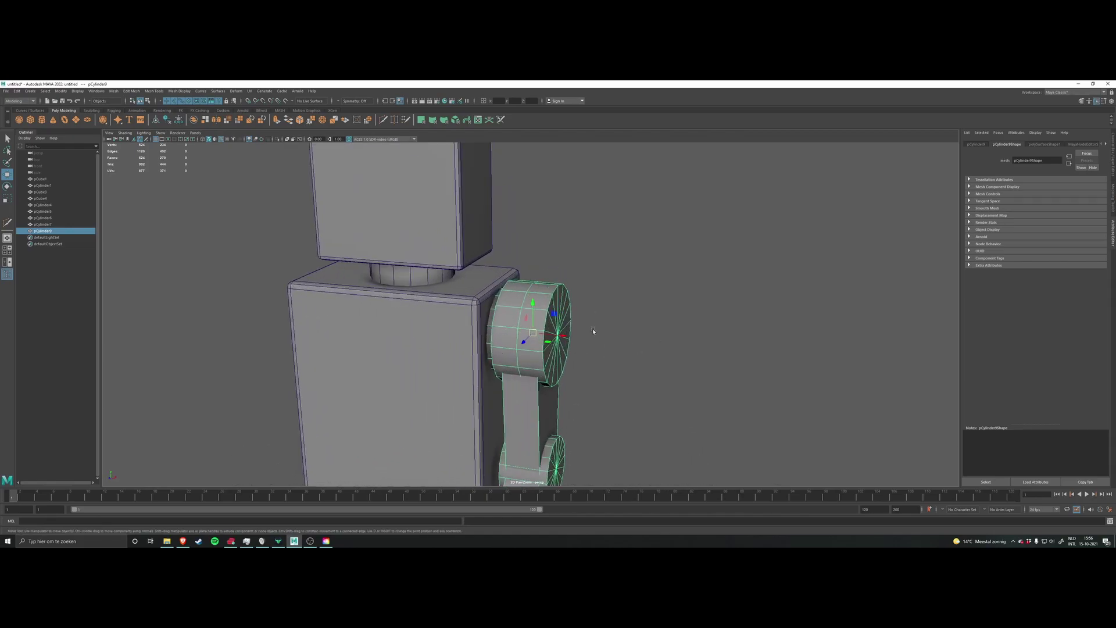
alt+drag(557, 320, 567, 347)
scroll(523, 328, down, 2)
scroll(553, 322, up, 3)
scroll(555, 322, down, 2)
alt+drag(515, 311, 494, 314)
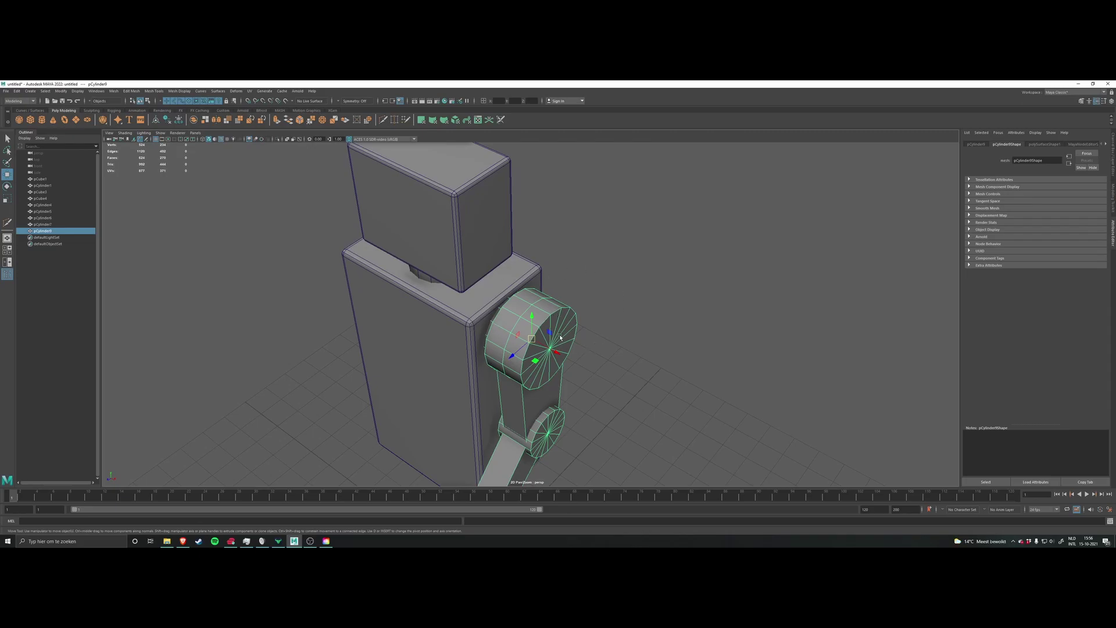
mouse_move(568, 379)
alt+mouse_down()
mouse_move(564, 395)
mouse_move(571, 366)
mouse_move(552, 363)
alt+mouse_up()
scroll(576, 354, up, 5)
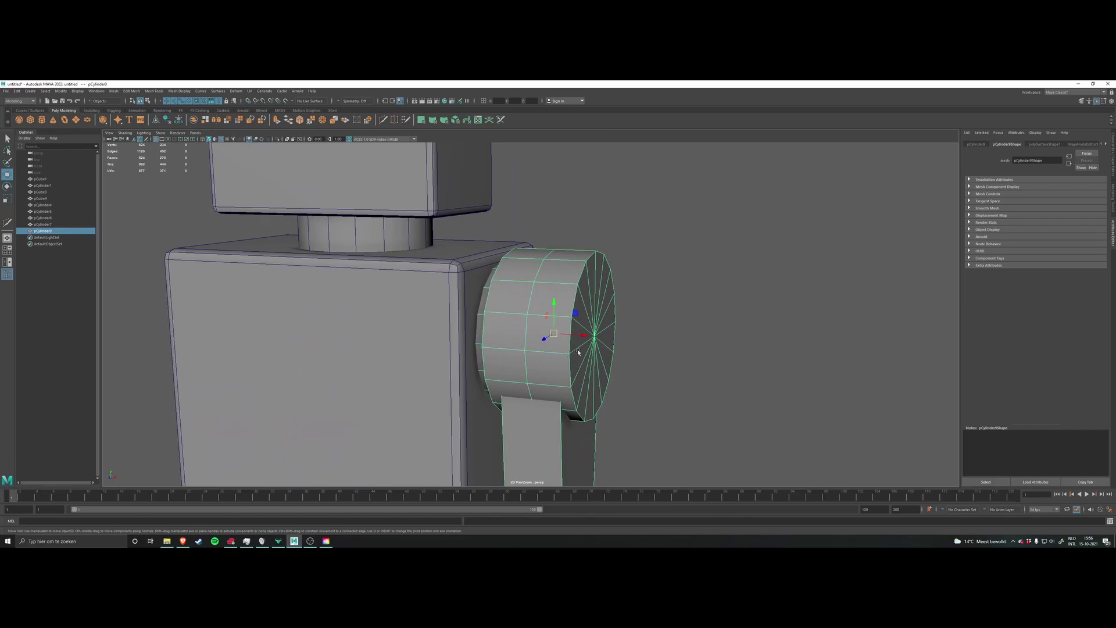
scroll(579, 352, down, 5)
alt+drag(560, 324, 442, 402)
scroll(511, 366, up, 2)
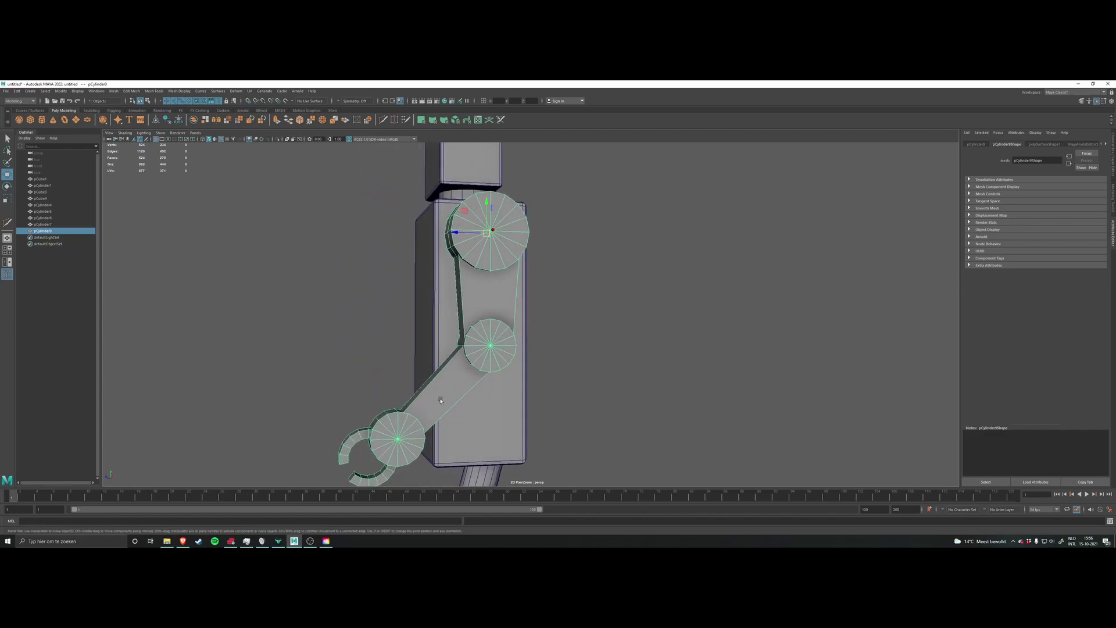
Step: Extrude the outer side faces of the upper arm and forearm together with an offset of 18
right_drag(486, 294, 487, 309)
click(489, 308)
mouse_move(559, 328)
alt+mouse_down()
mouse_move(630, 341)
mouse_move(545, 343)
alt+mouse_up()
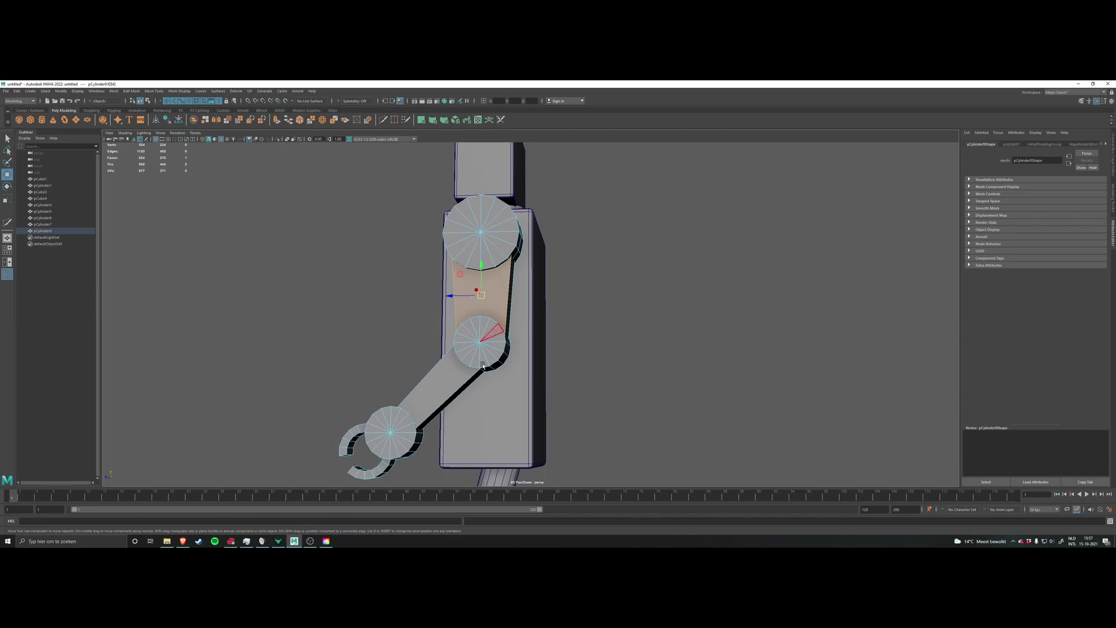
shift+click(430, 379)
alt+drag(424, 332, 592, 341)
alt+right_drag(593, 341, 718, 320)
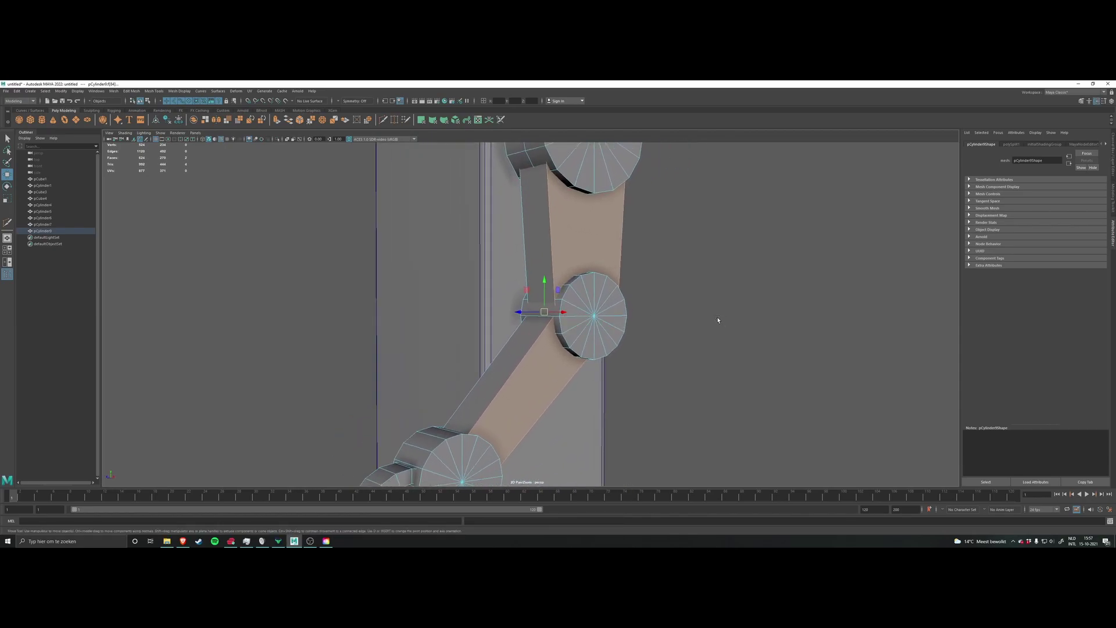
shift+right_click(687, 312)
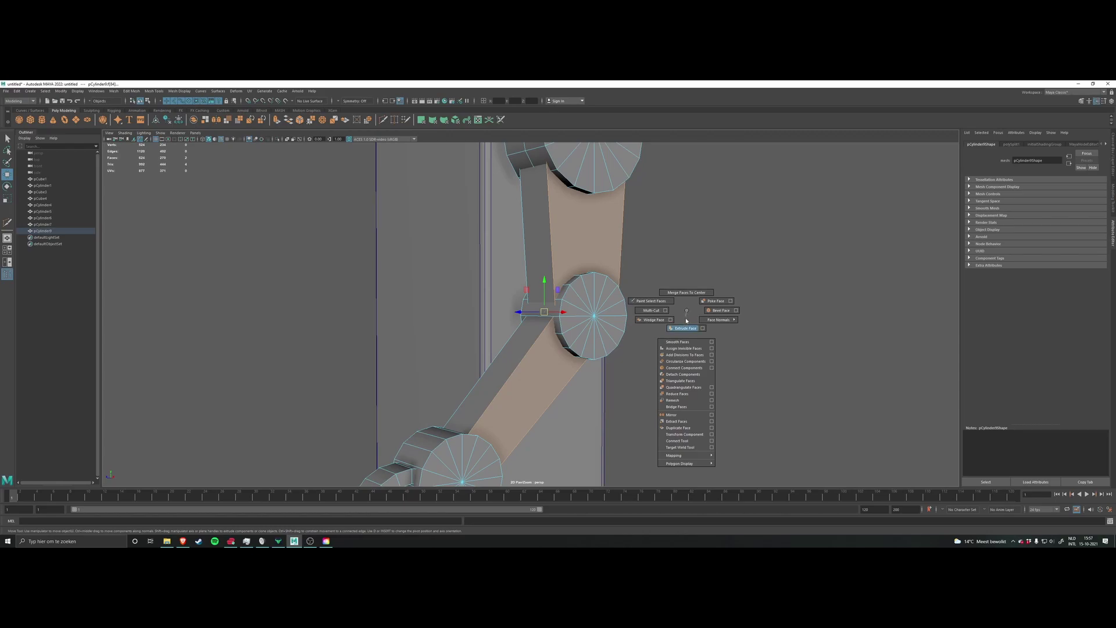
click(686, 327)
alt+drag(692, 335, 737, 352)
click(688, 314)
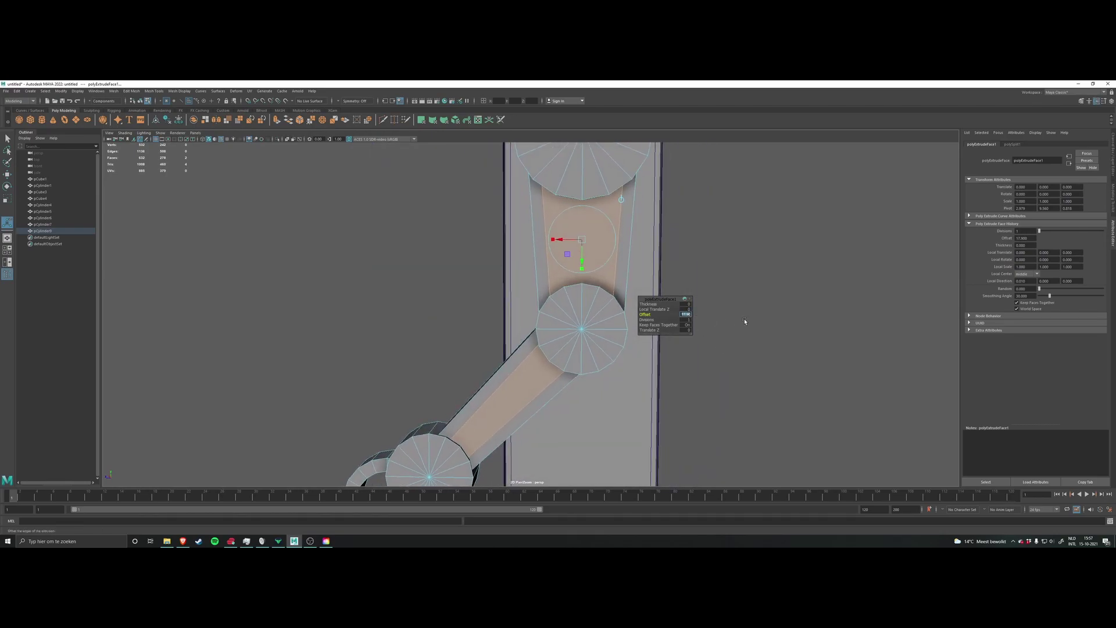
text(18)
key(Return)
Step: Extrude the two inset faces again and push them inward to form recesses in the upper arm and forearm
alt+drag(742, 319, 821, 333)
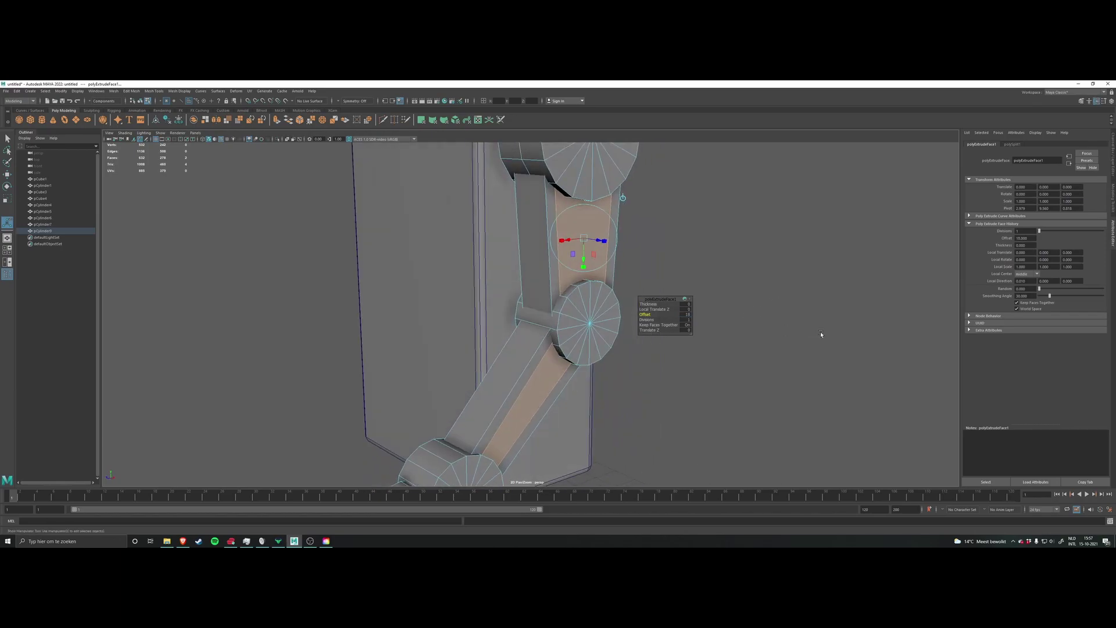
key(ctrl+e)
alt+drag(647, 250, 590, 237)
alt+drag(663, 247, 556, 332)
Step: Try scaling both recessed faces together and set the transform constraint to Off
key(r)
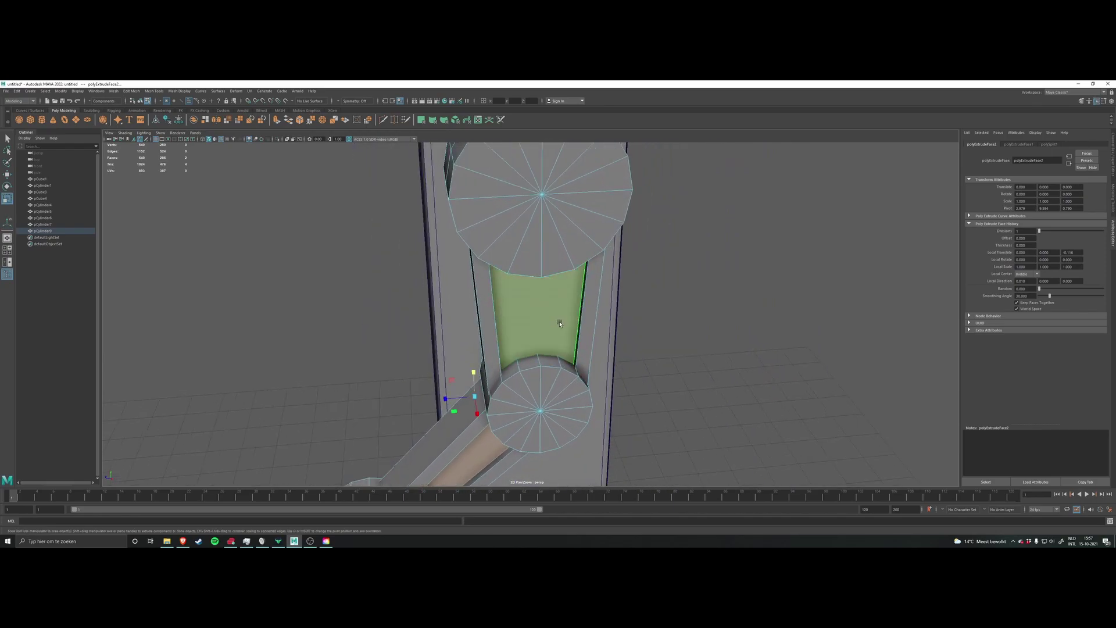
alt+middle_drag(502, 353, 483, 330)
drag(449, 352, 585, 317)
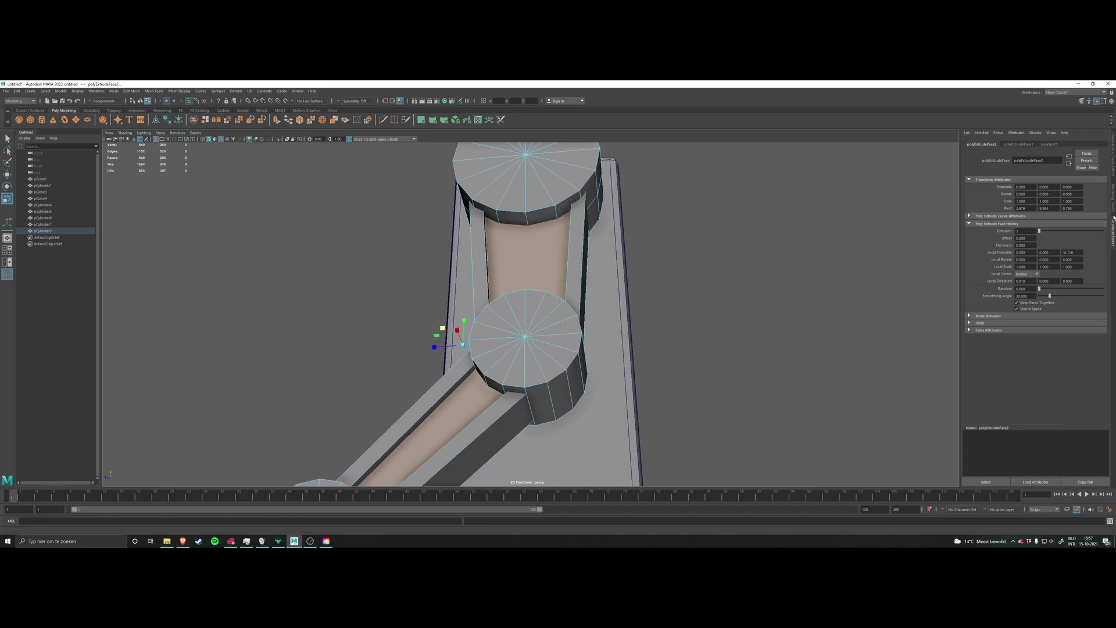
click(1113, 200)
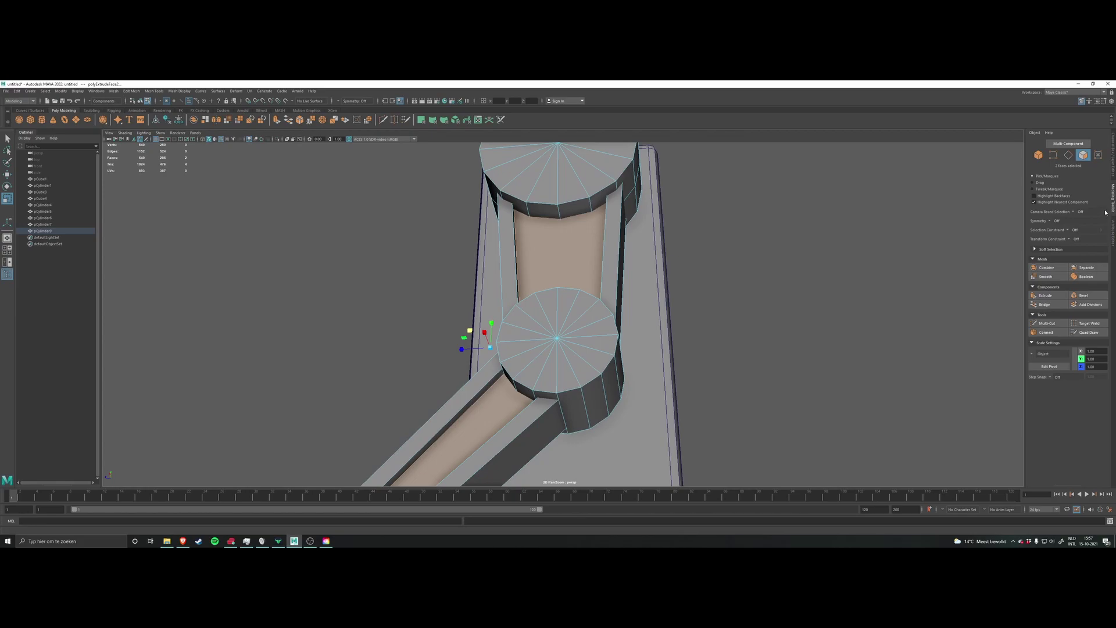
click(1068, 239)
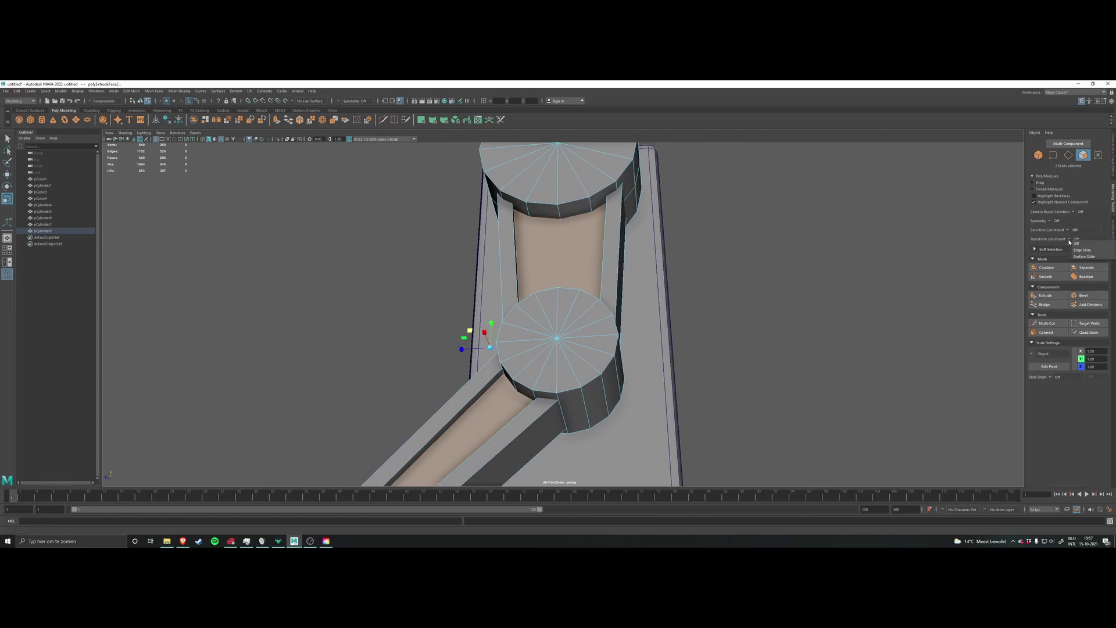
click(1076, 244)
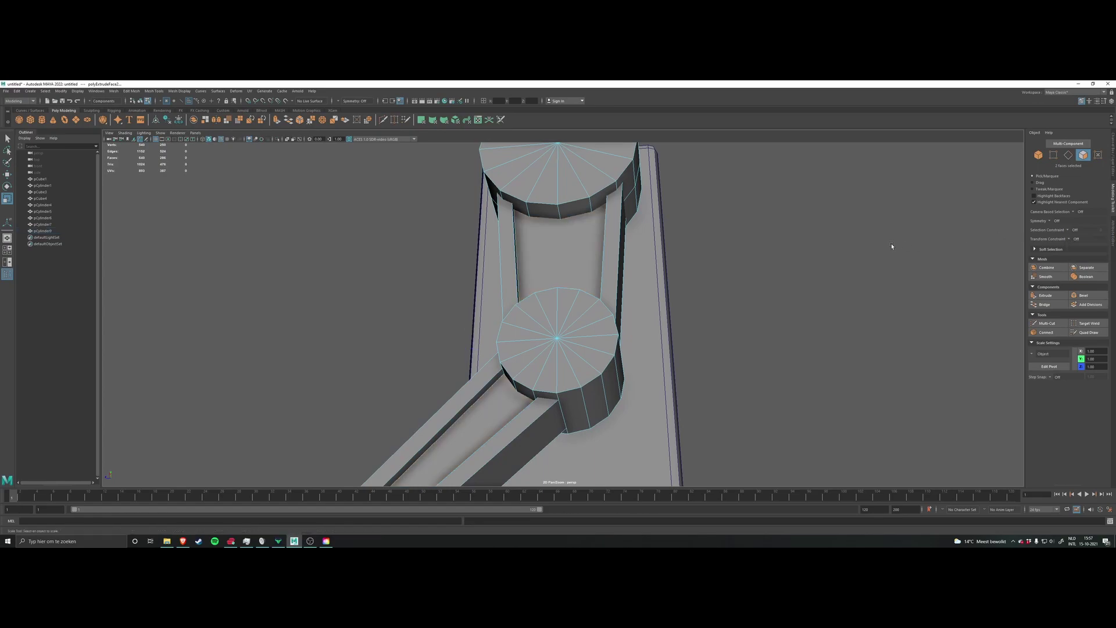
Step: Examine the recesses in the upper arm and forearm from several angles
shift+right_click(759, 300)
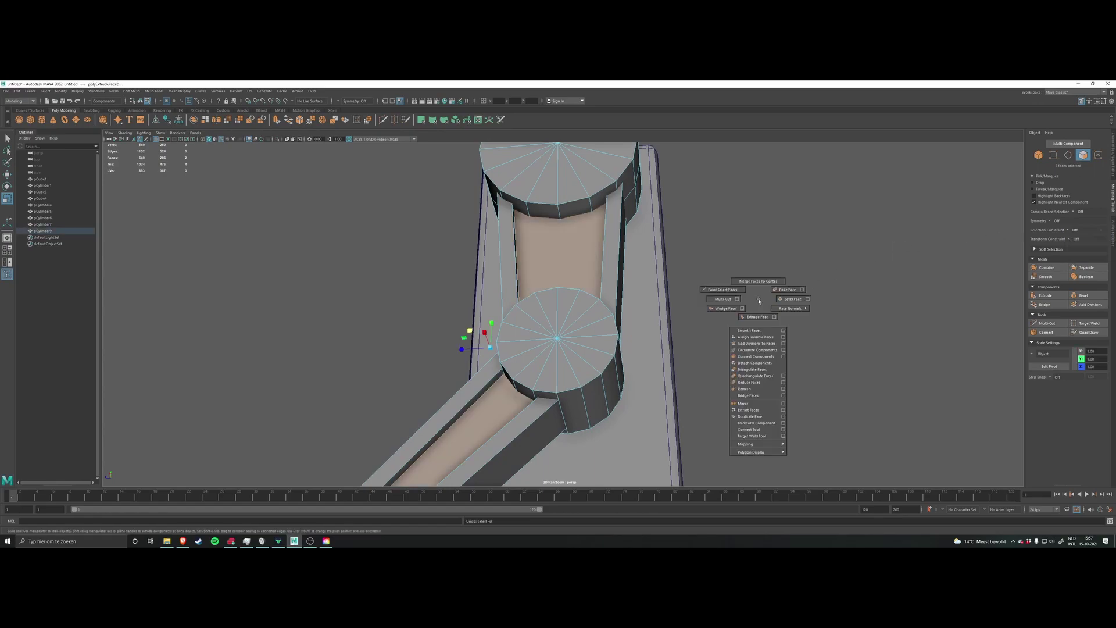
ctrl+right_click(758, 301)
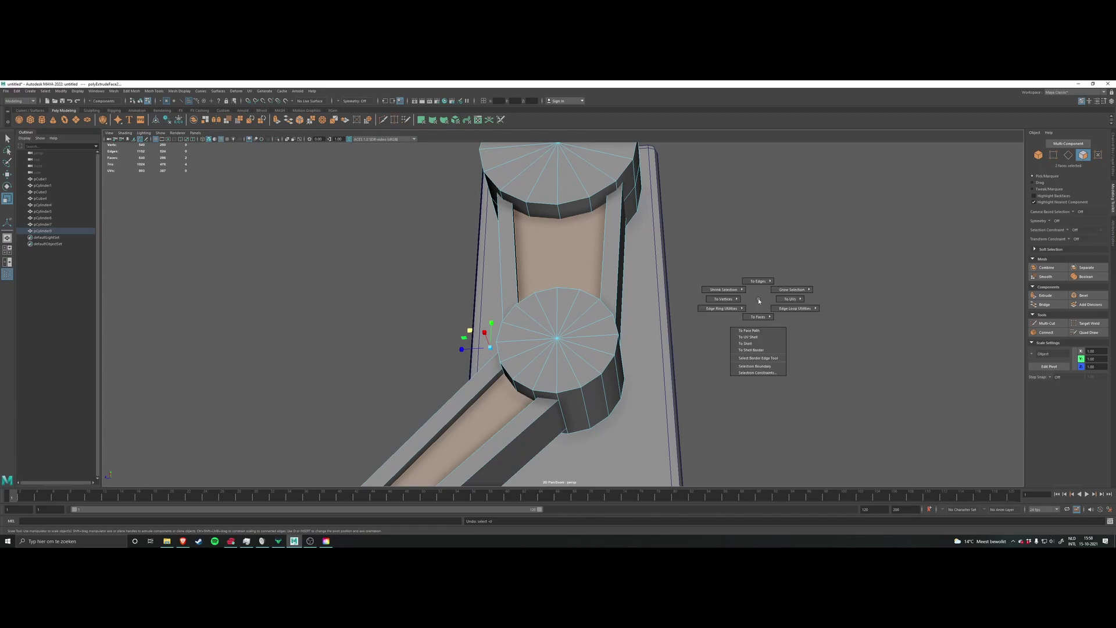
scroll(700, 291, down, 10)
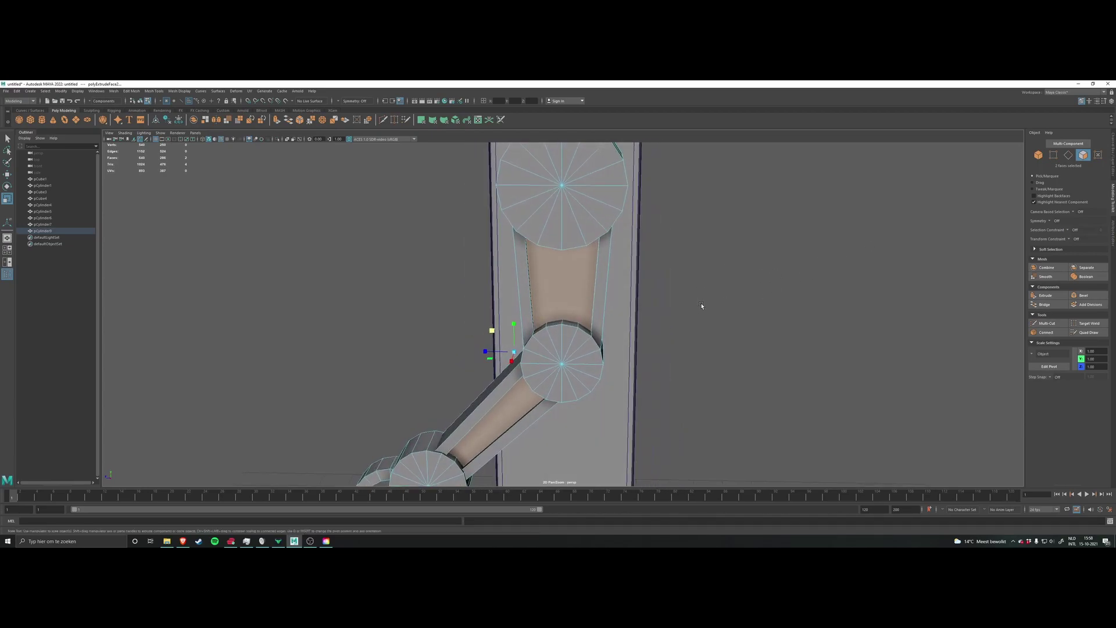
alt+drag(702, 271, 665, 281)
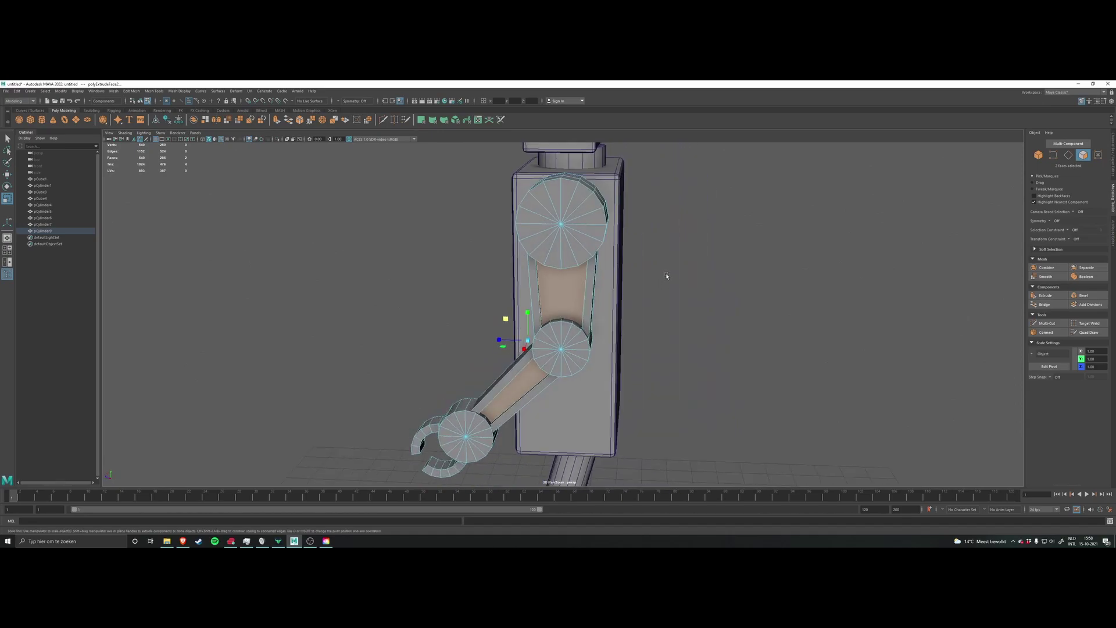
alt+drag(679, 211, 695, 228)
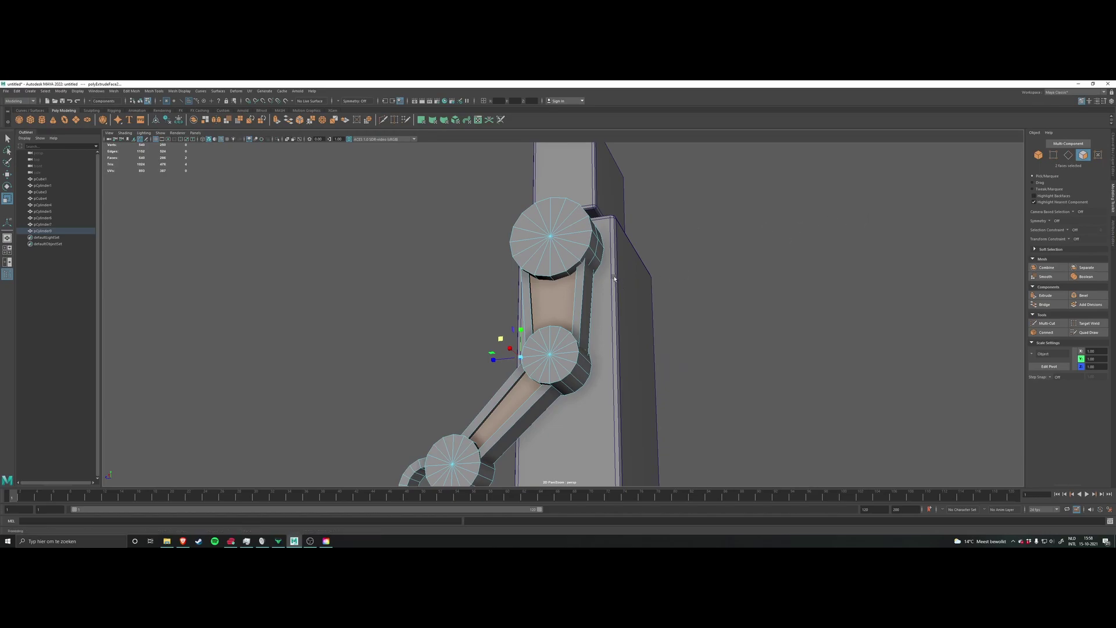
alt+drag(585, 282, 586, 276)
alt+drag(707, 289, 663, 296)
alt+drag(493, 353, 529, 289)
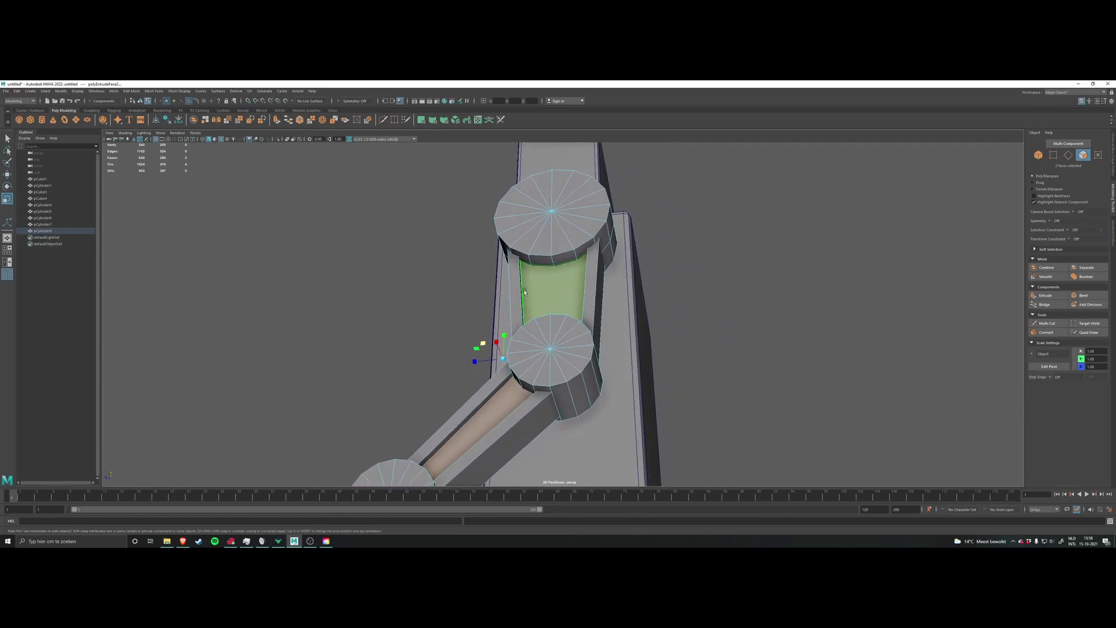
Step: Try scaling the two recessed faces with the transform constraint set to Surface Slide
alt+drag(594, 261, 1005, 227)
key(ctrl+z)
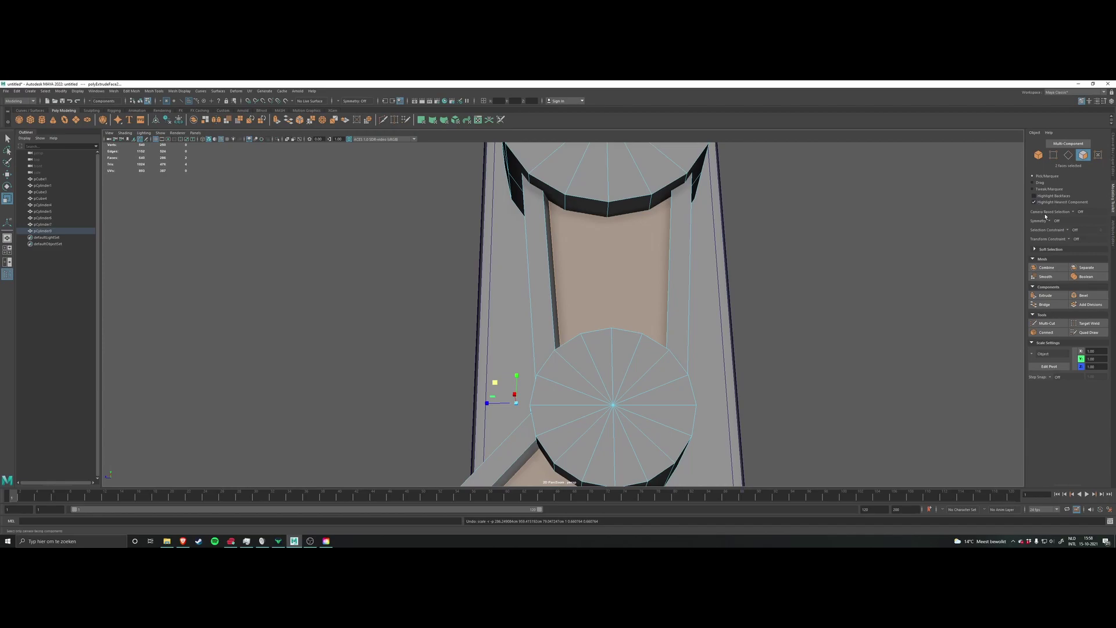
click(1069, 239)
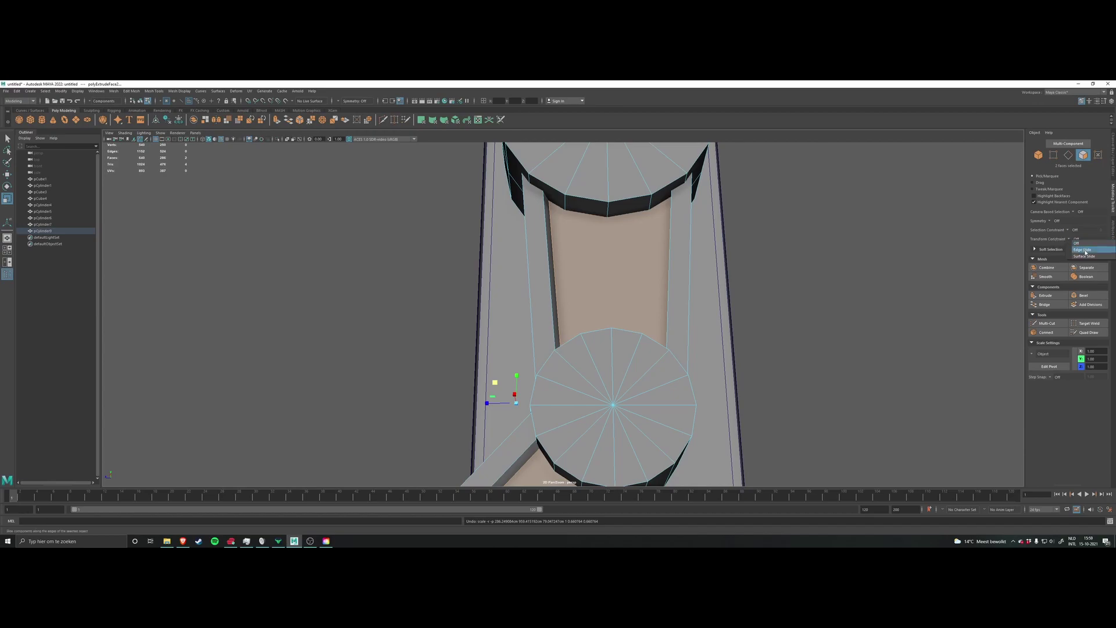
click(1090, 256)
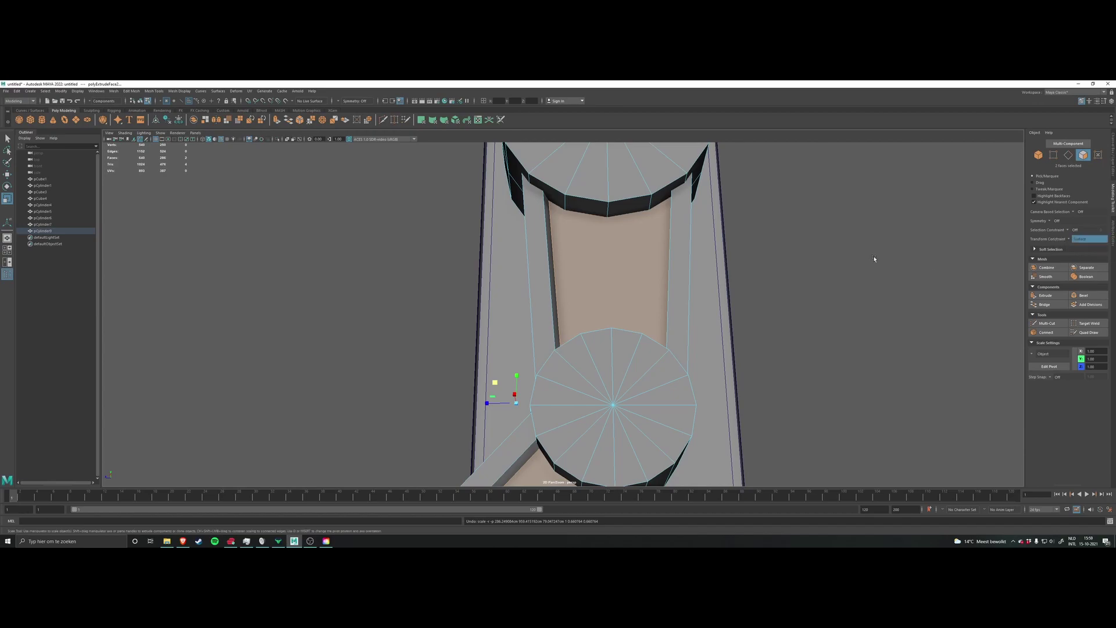
scroll(661, 293, down, 3)
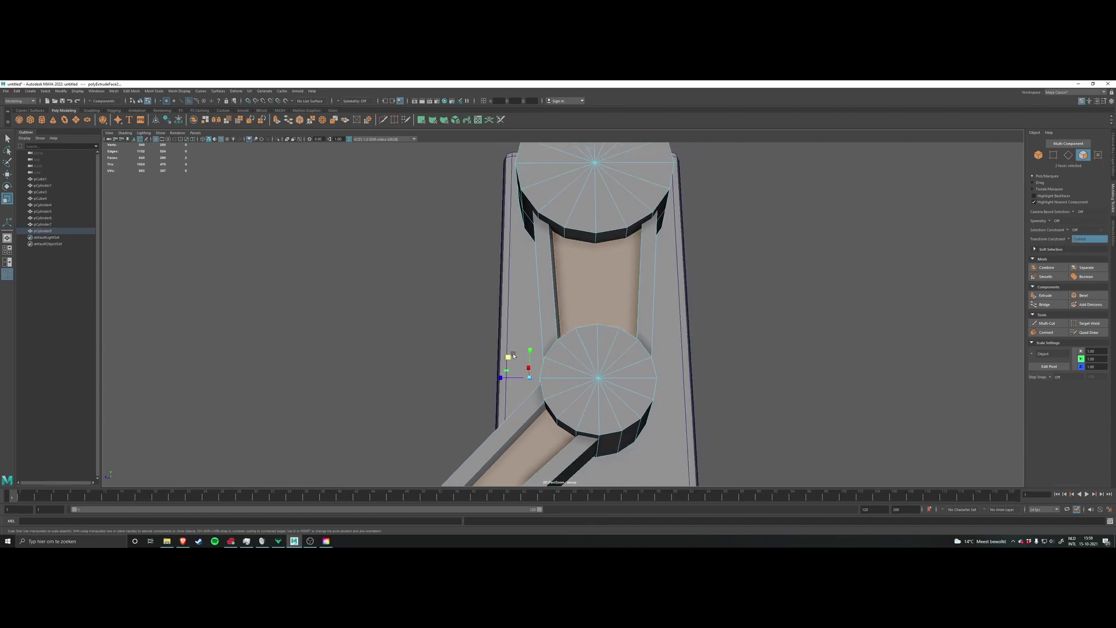
drag(514, 356, 511, 366)
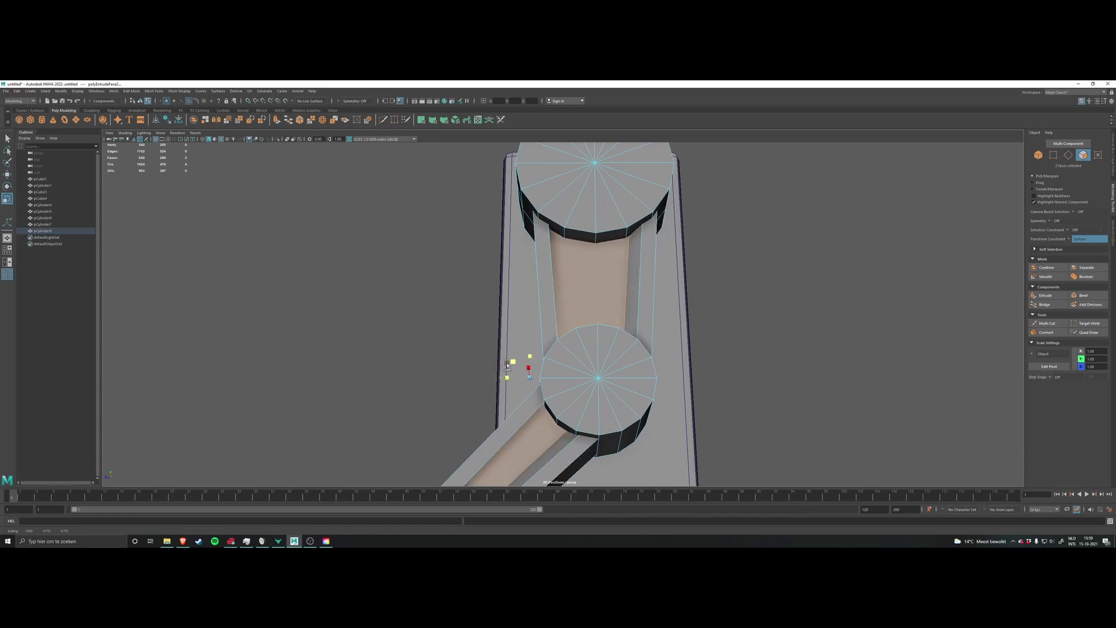
key(ctrl+z)
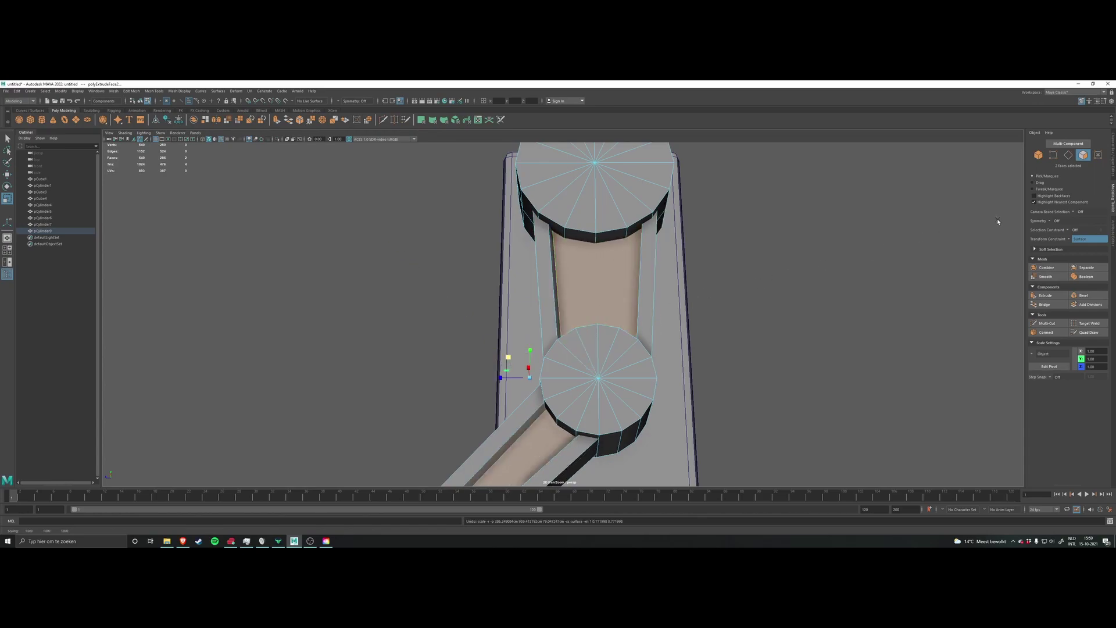
Step: Try scaling the recessed faces with the Scale Tool's own transform constraint setting changed to Surface
click(1074, 240)
click(1077, 245)
click(1103, 102)
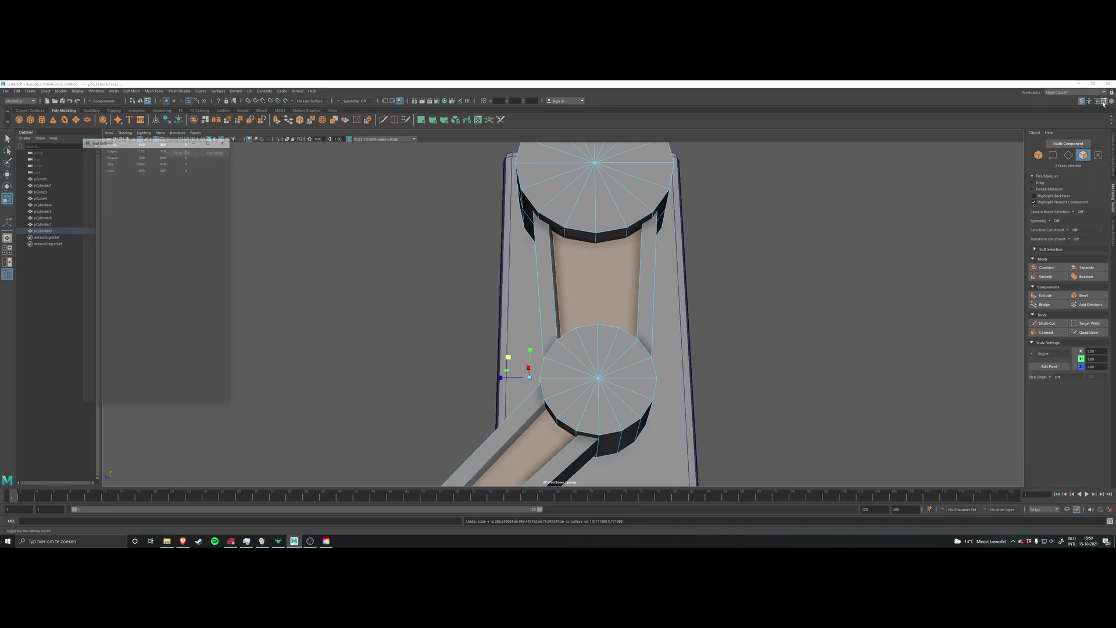
drag(129, 141, 869, 175)
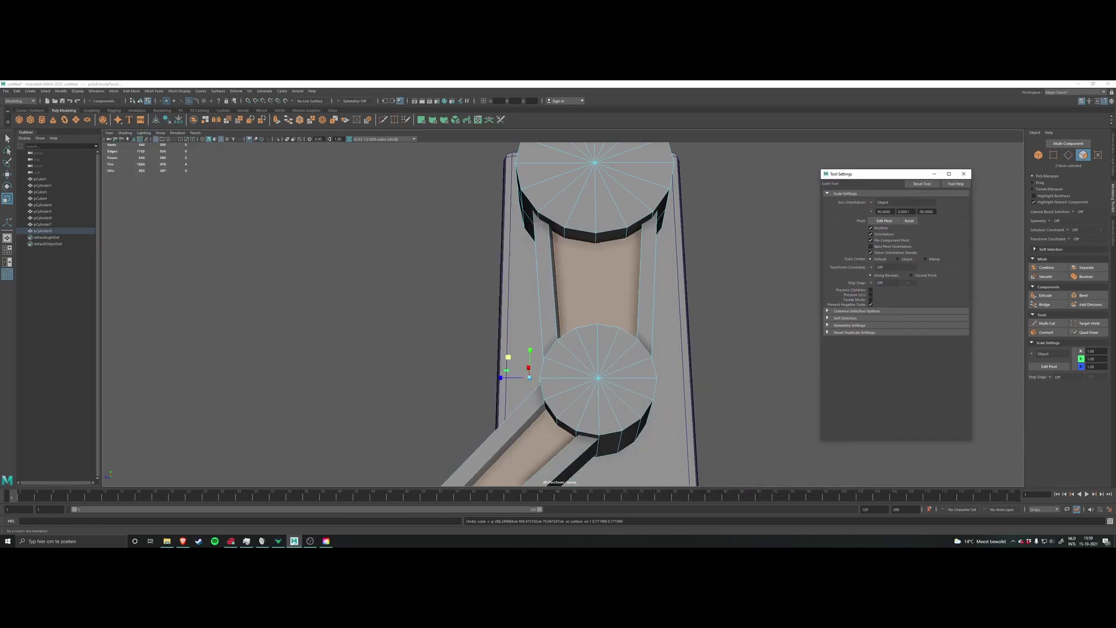
click(872, 268)
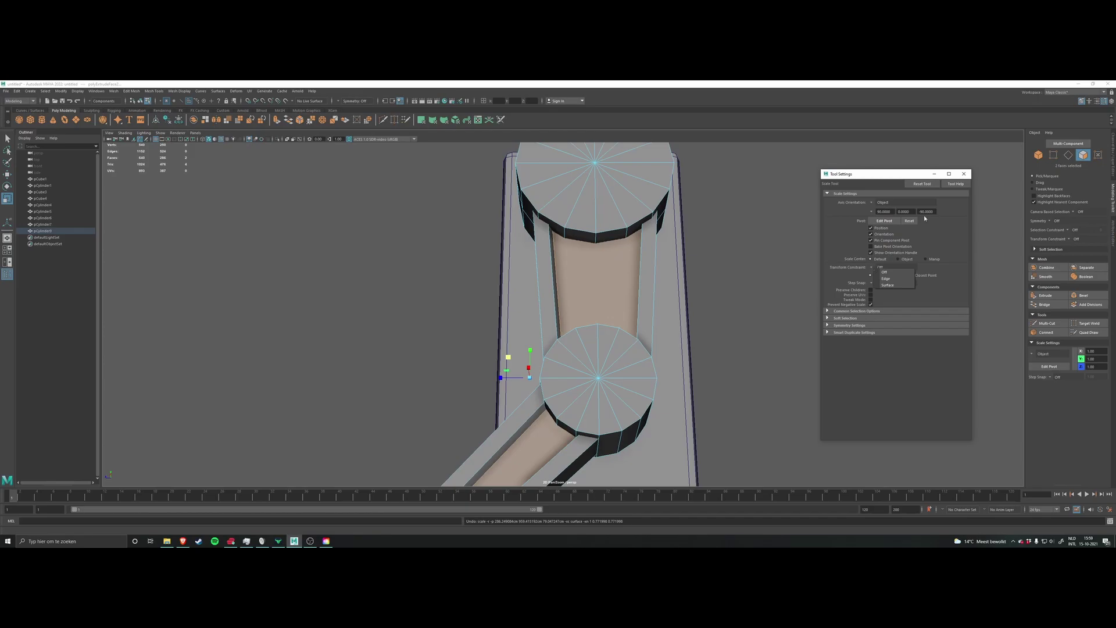
click(888, 285)
drag(508, 357, 511, 361)
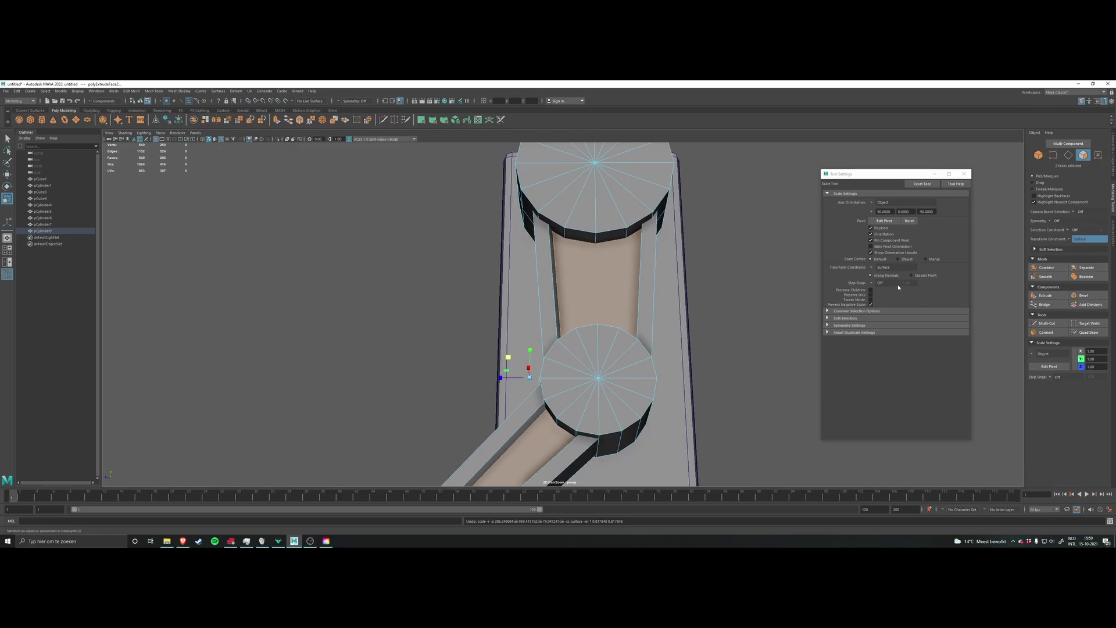
click(963, 174)
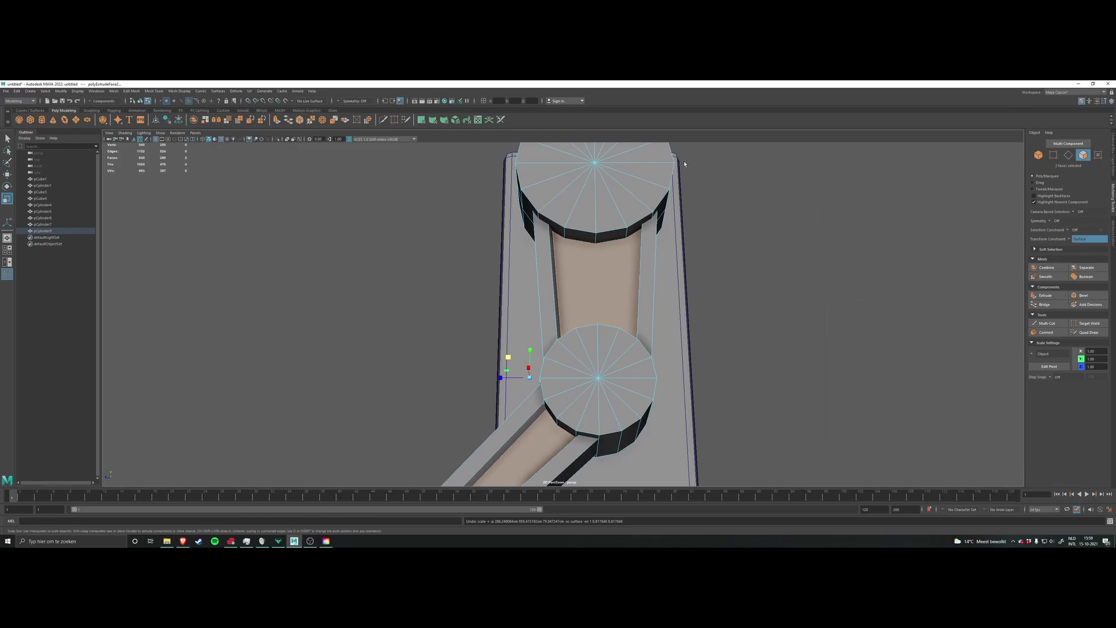
Step: Scale down the recessed faces of the upper arm and forearm one at a time to slope the recess walls
scroll(749, 272, down, 3)
alt+drag(740, 241, 809, 185)
click(733, 239)
scroll(605, 258, up, 3)
alt+drag(616, 247, 687, 274)
key(ctrl+z)
click(661, 263)
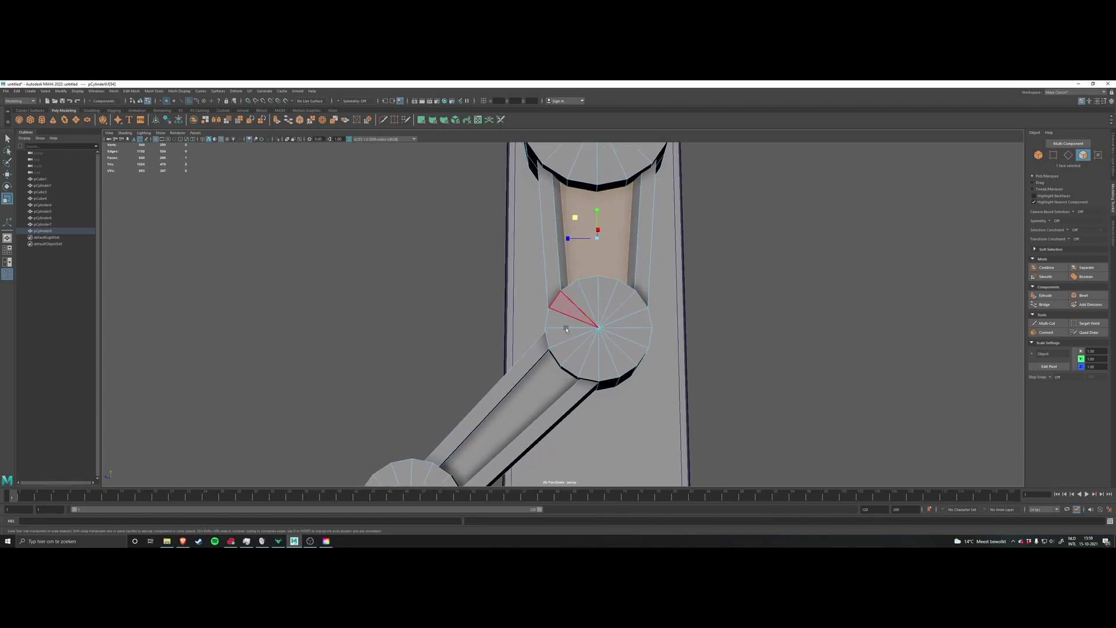
click(545, 379)
drag(484, 410, 484, 410)
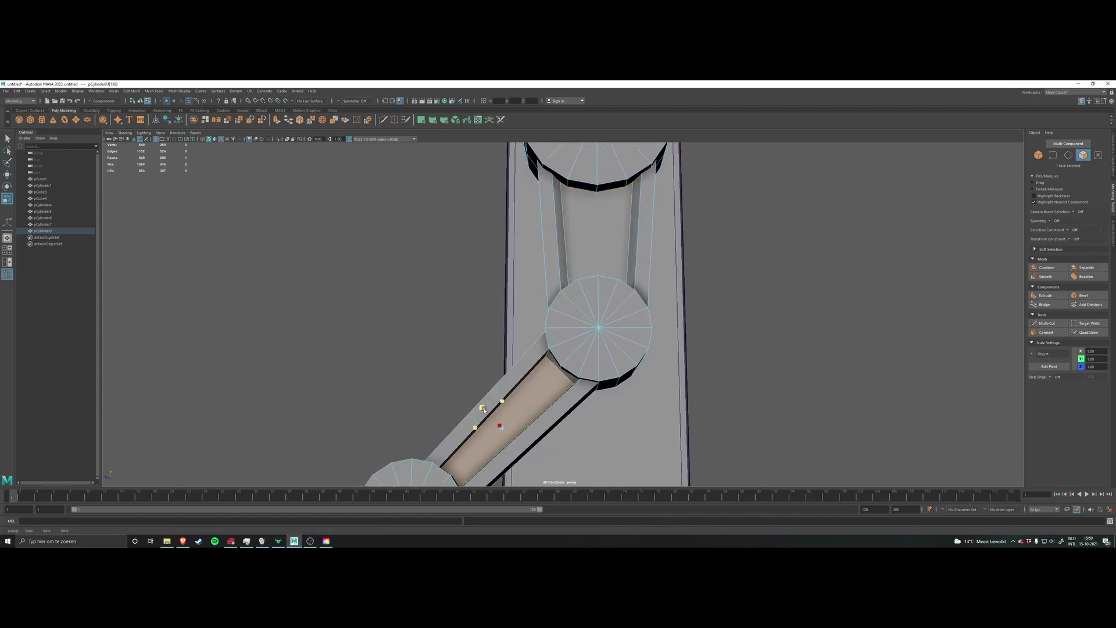
Step: Return the arm to object mode and deselect it
alt+middle_drag(531, 385, 521, 405)
mouse_move(520, 405)
alt+mouse_down()
mouse_move(465, 401)
mouse_move(529, 400)
alt+mouse_up()
scroll(587, 356, down, 4)
alt+middle_drag(593, 350, 613, 326)
alt+drag(614, 324, 668, 277)
right_drag(744, 234, 768, 226)
click(710, 248)
Step: Inspect the recessed arm beside the robot's body and select the arm at its shoulder cylinder
scroll(707, 250, down, 4)
alt+drag(703, 257, 678, 257)
mouse_move(586, 255)
alt+mouse_down()
mouse_move(633, 262)
mouse_move(600, 255)
mouse_move(536, 285)
mouse_move(576, 274)
mouse_move(558, 308)
mouse_move(542, 286)
mouse_move(577, 267)
alt+mouse_up()
scroll(578, 266, down, 4)
alt+middle_drag(579, 261, 603, 299)
scroll(597, 274, up, 5)
alt+drag(603, 300, 583, 259)
click(563, 282)
scroll(561, 275, up, 3)
scroll(584, 259, down, 4)
scroll(583, 259, up, 5)
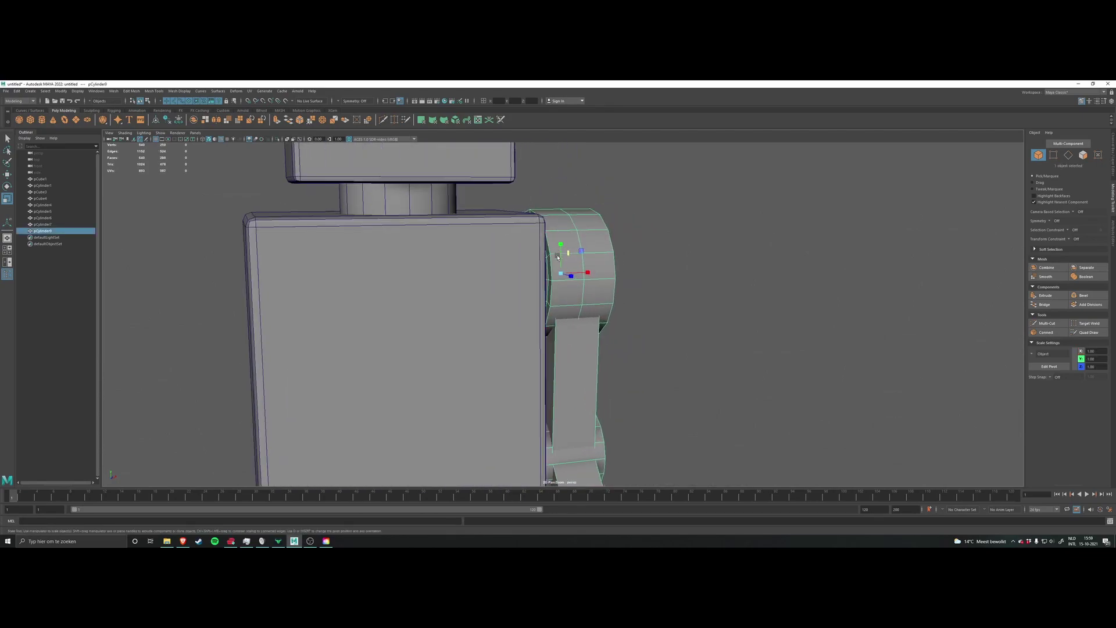
Step: Select the rim edge loops at both ends of the shoulder, elbow and wrist cylinders
right_drag(561, 249, 544, 248)
double_click(542, 250)
alt+drag(541, 250, 605, 250)
shift+double_click(599, 263)
alt+middle_drag(669, 314, 628, 225)
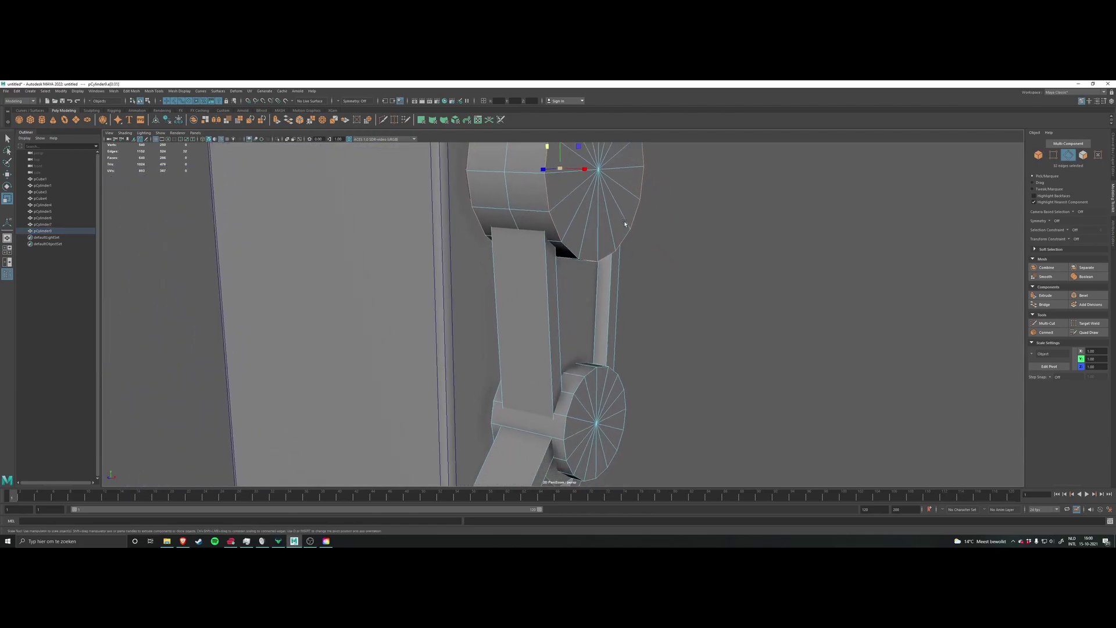
scroll(622, 291, down, 4)
alt+drag(615, 346, 639, 326)
scroll(551, 371, up, 3)
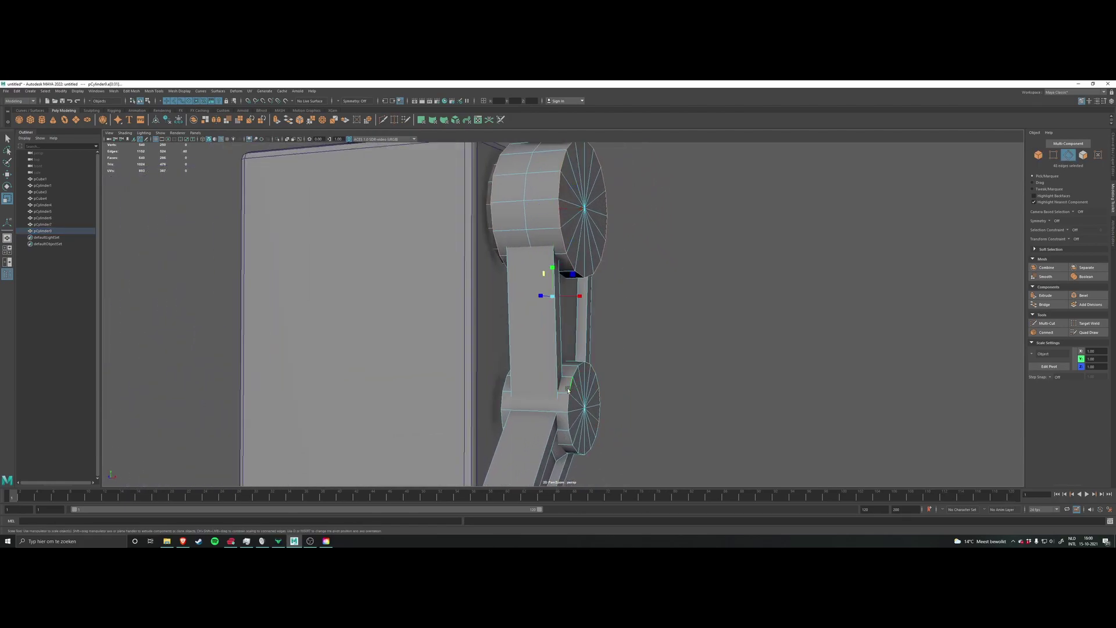
mouse_move(511, 401)
alt+mouse_down()
mouse_move(625, 247)
mouse_move(520, 408)
alt+mouse_up()
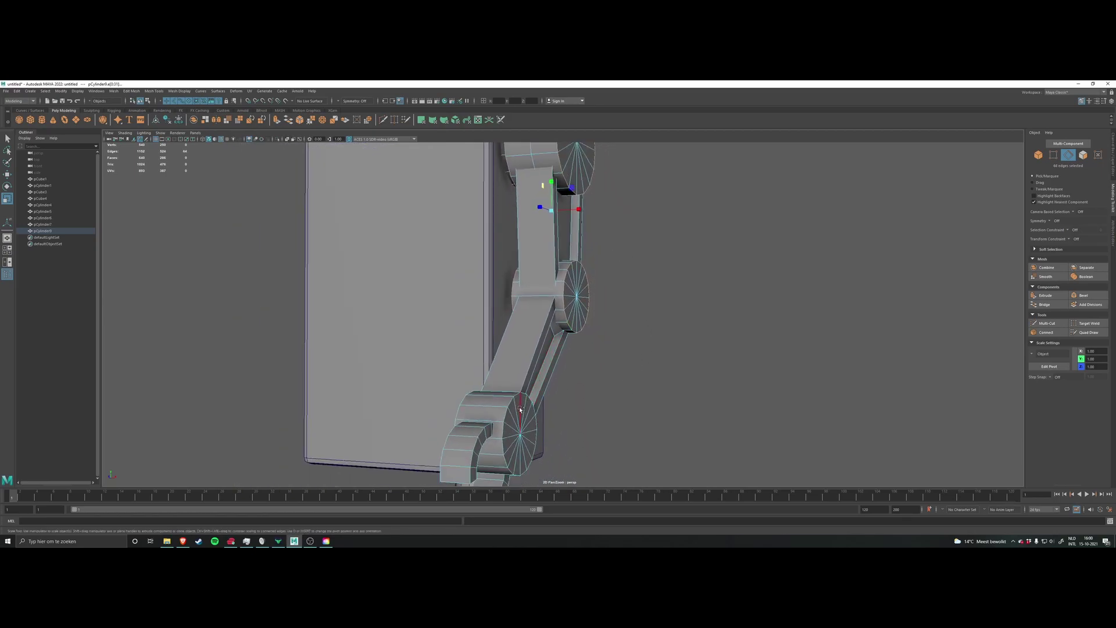
key(ctrl+z)
Step: Bevel the selected rim edges of the arm's joint cylinders
alt+drag(633, 307, 628, 332)
key(w)
shift+right_click(625, 324)
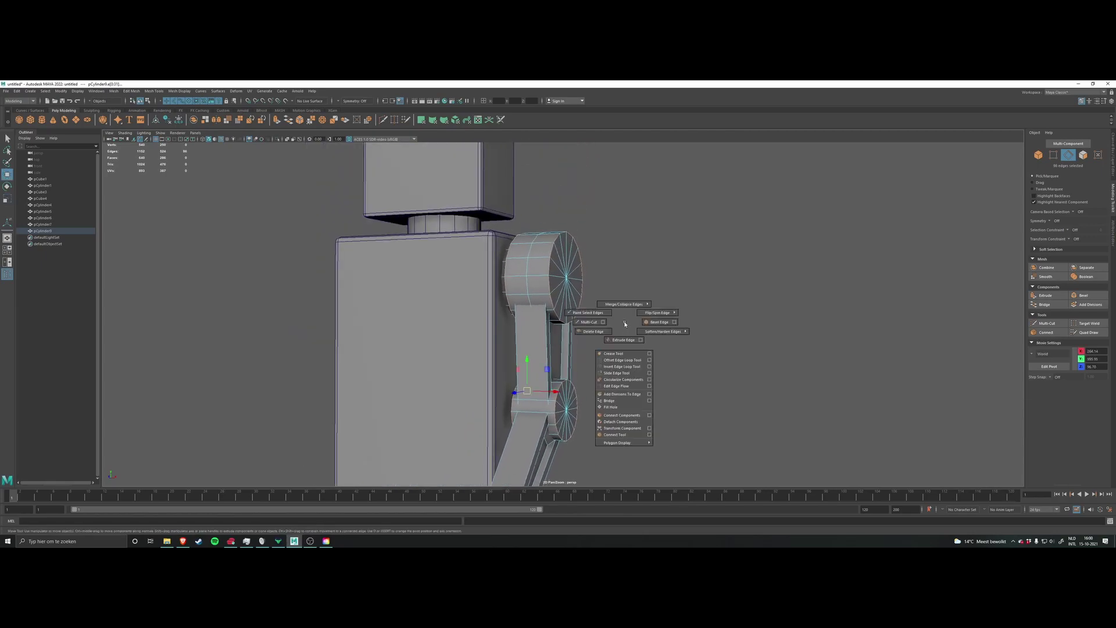
mouse_move(625, 324)
shift+right_down()
mouse_move(643, 340)
mouse_move(627, 325)
mouse_move(649, 323)
mouse_move(637, 322)
shift+right_up()
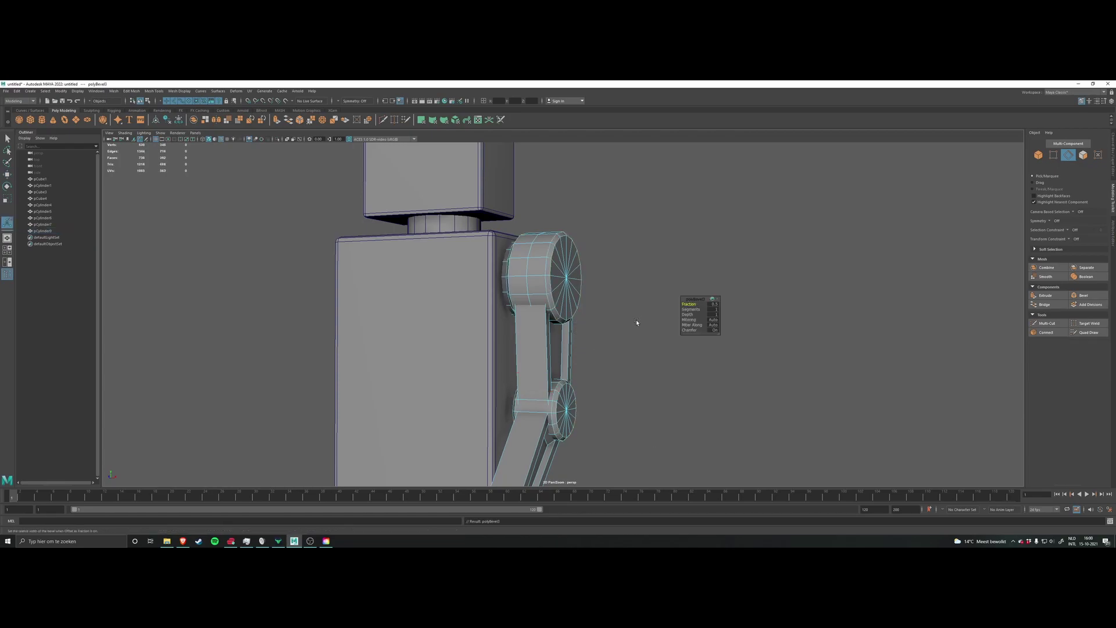
Step: Return the arm to object mode and turn off the wireframe overlay on the shaded robot
alt+drag(616, 300, 602, 335)
scroll(543, 339, up, 5)
scroll(590, 343, down, 5)
right_drag(639, 284, 660, 272)
mouse_move(615, 306)
alt+mouse_down()
mouse_move(657, 320)
mouse_move(658, 347)
mouse_move(613, 322)
mouse_move(636, 311)
alt+mouse_up()
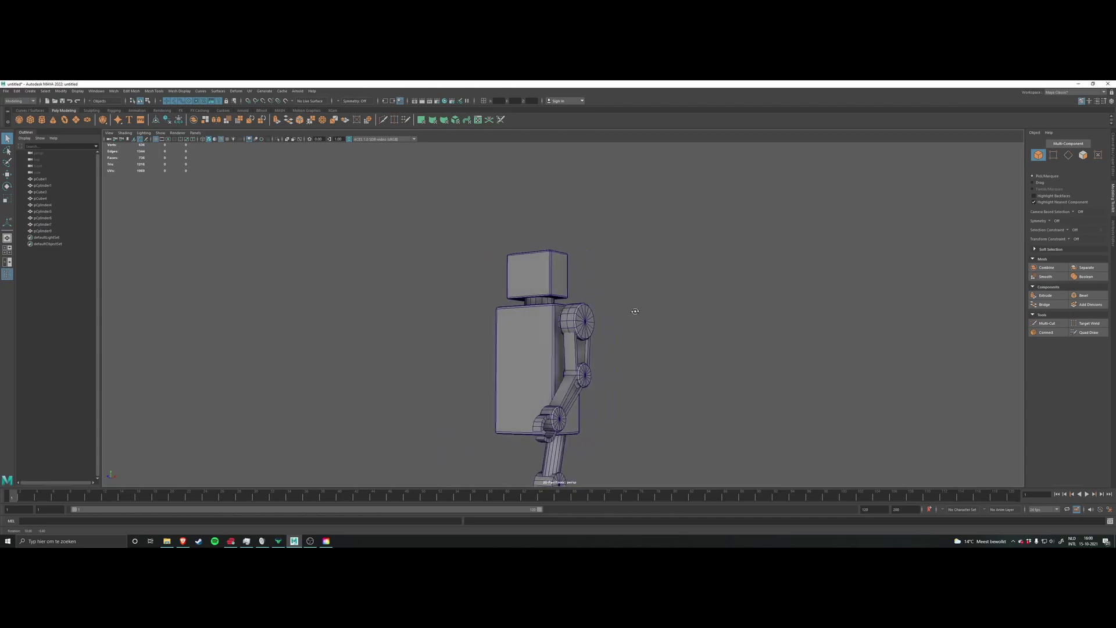
click(223, 141)
scroll(628, 326, up, 3)
mouse_move(627, 326)
alt+mouse_down()
mouse_move(628, 266)
mouse_move(558, 283)
mouse_move(589, 308)
mouse_move(678, 294)
mouse_move(653, 249)
mouse_move(515, 287)
mouse_move(523, 314)
mouse_move(507, 294)
mouse_move(663, 291)
mouse_move(657, 274)
mouse_move(645, 276)
mouse_move(658, 292)
alt+mouse_up()
alt+middle_drag(658, 291, 666, 325)
Step: Switch the arm to vertex selection and select the centre vertex of the shoulder cylinder's outer cap
click(583, 302)
scroll(583, 302, up, 5)
alt+drag(668, 294, 598, 364)
scroll(590, 295, down, 3)
scroll(540, 359, up, 4)
scroll(597, 363, up, 3)
right_click(613, 322)
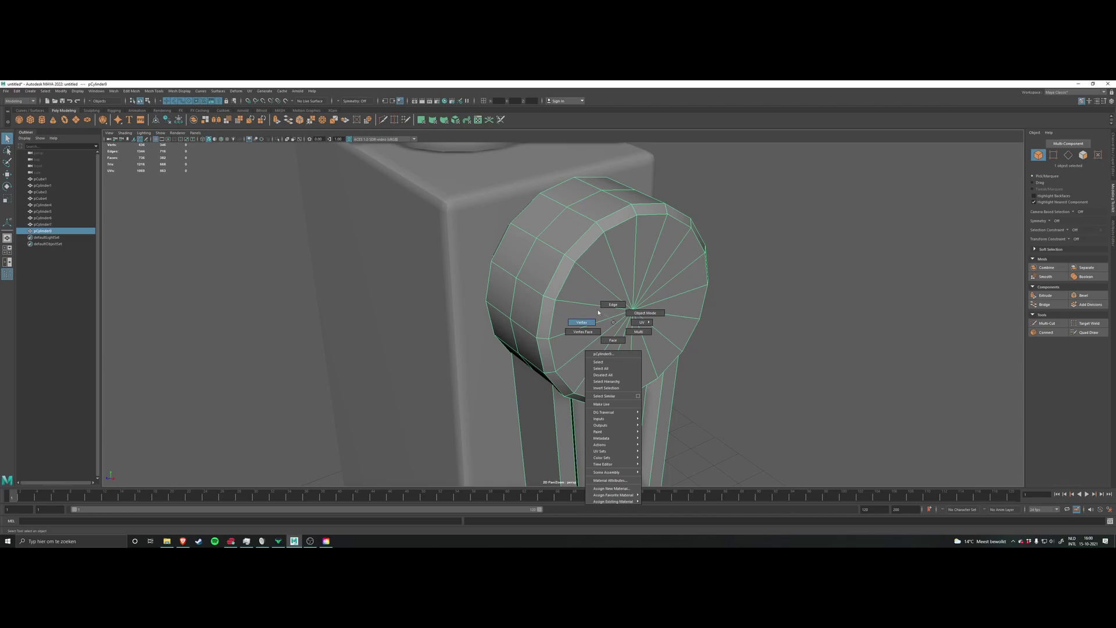
right_drag(588, 320, 584, 320)
click(633, 312)
scroll(632, 325, down, 3)
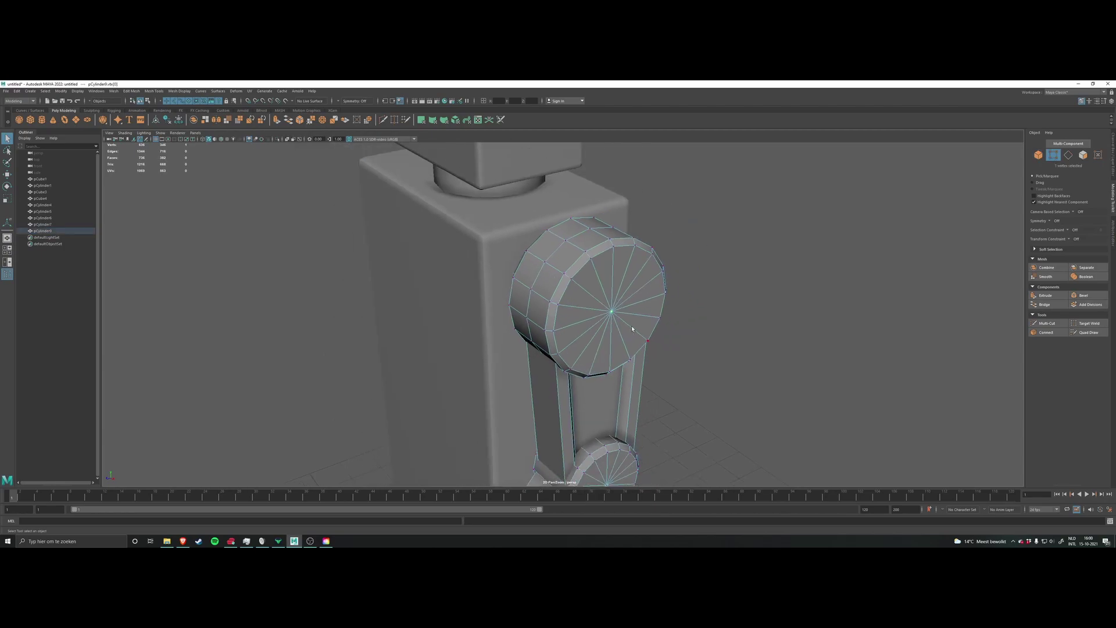
key(w)
Step: Add the centre vertices of the elbow and wrist cylinders' outer caps to the selection
scroll(630, 326, down, 3)
alt+drag(616, 327, 611, 340)
scroll(612, 340, up, 3)
scroll(609, 349, down, 4)
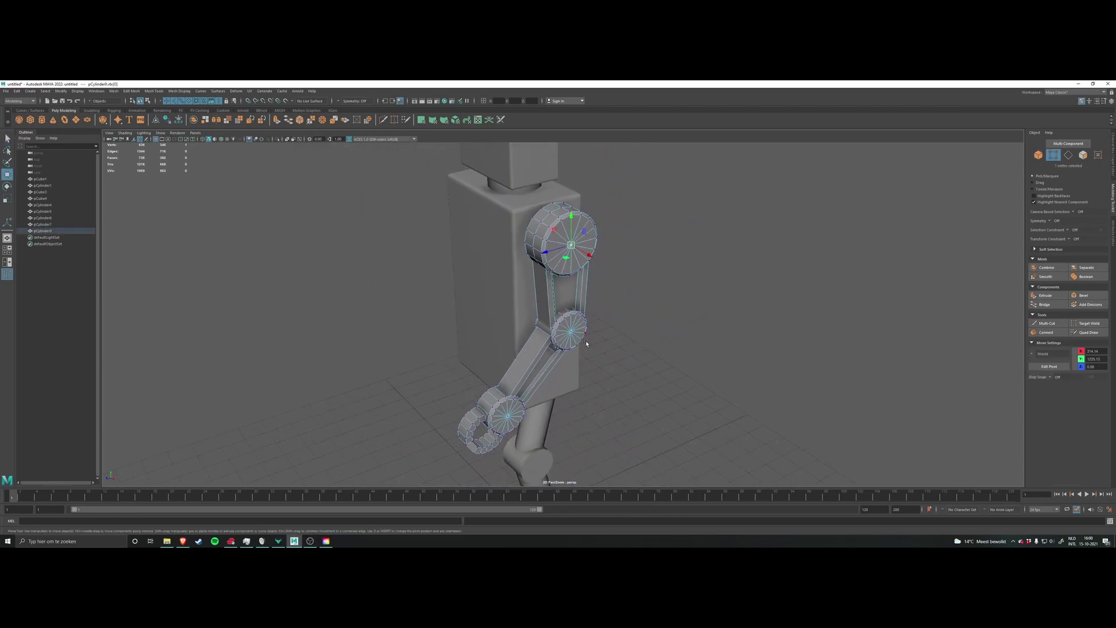
scroll(624, 337, up, 2)
alt+middle_drag(655, 350, 661, 320)
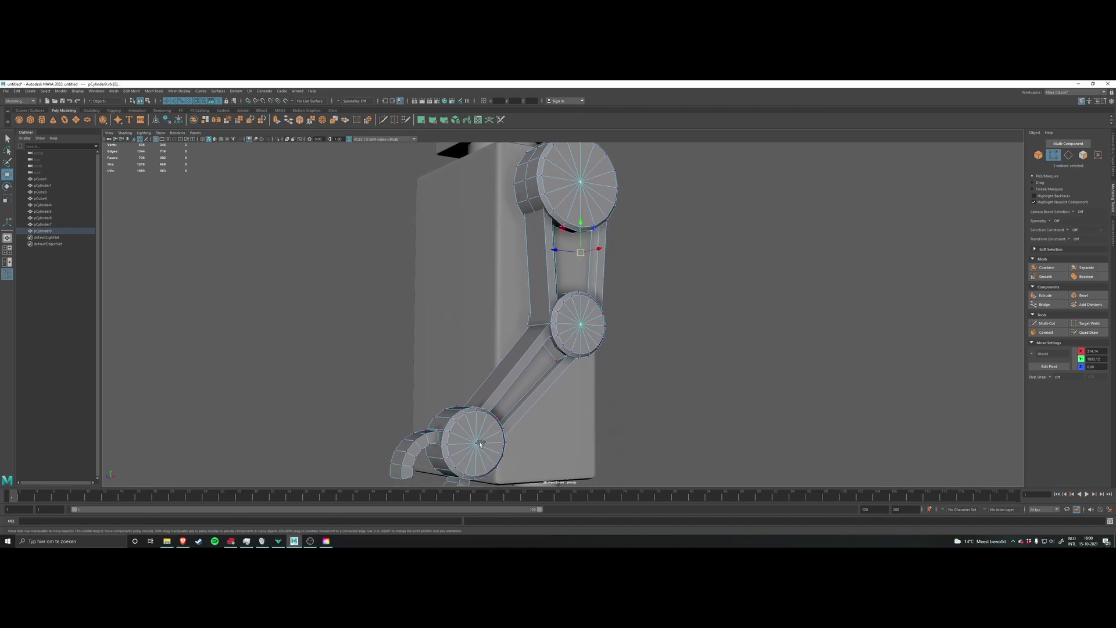
alt+drag(627, 379, 616, 324)
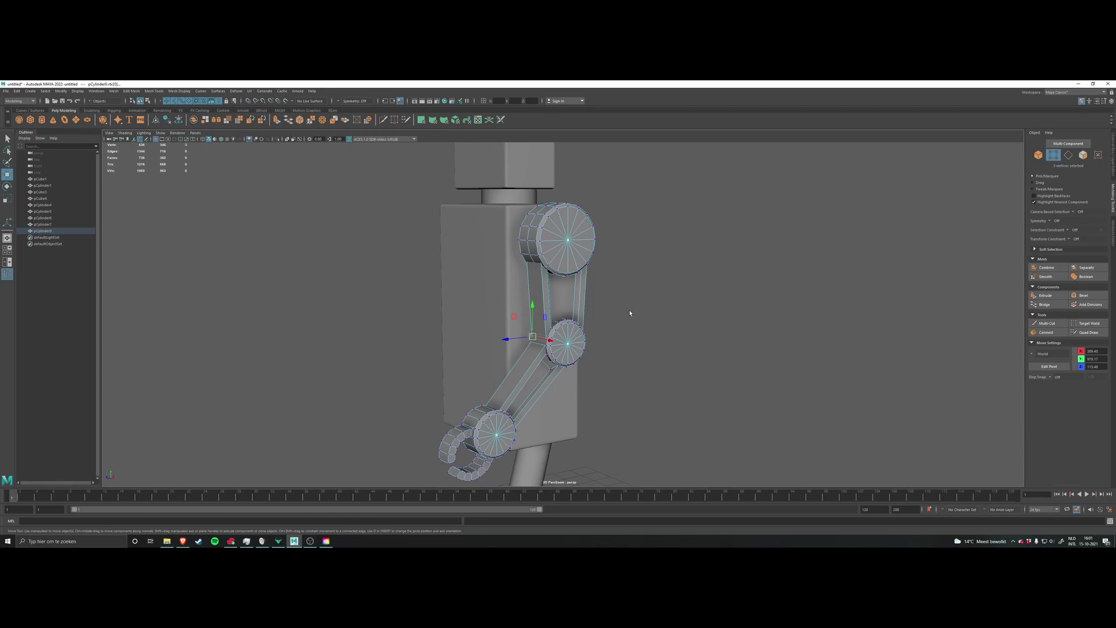
Step: Convert the selected cap centre vertices to their surrounding faces
ctrl+right_click(630, 313)
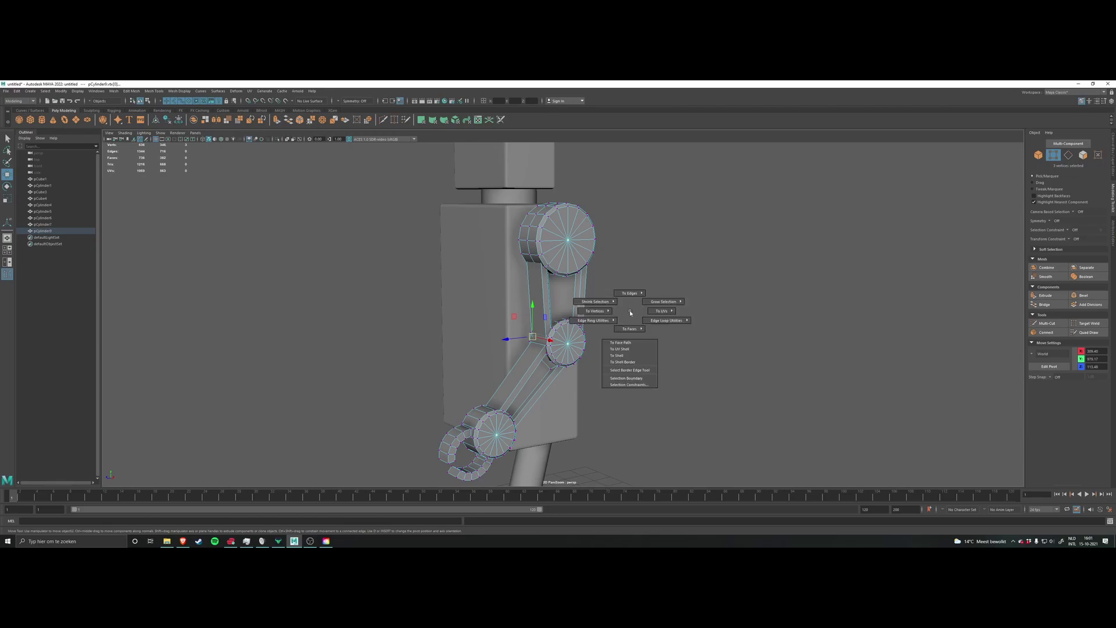
click(630, 329)
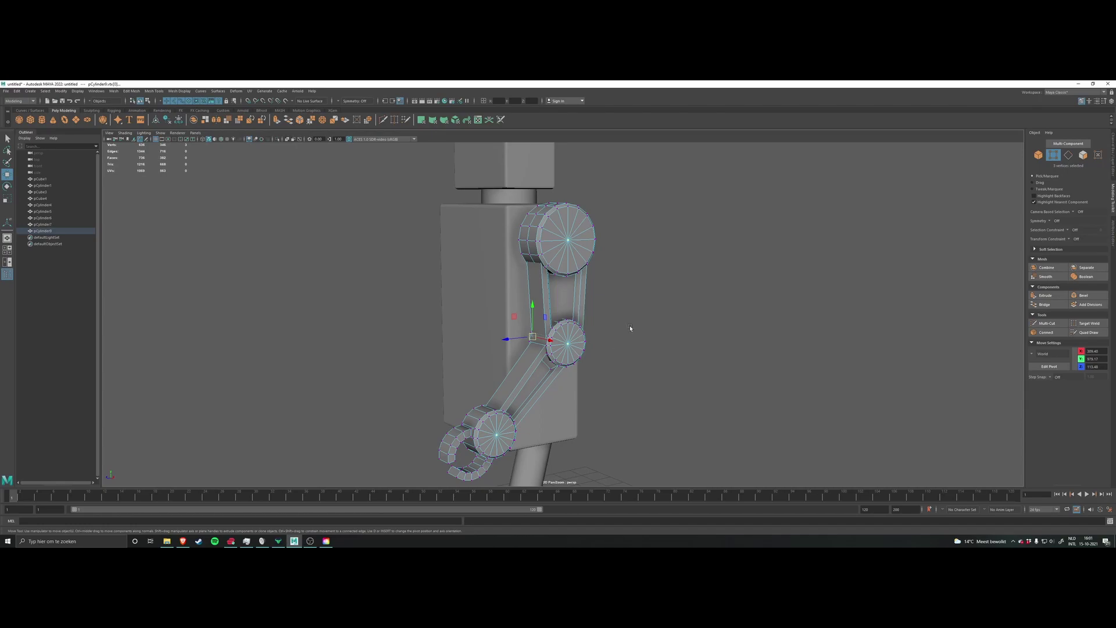
ctrl+right_drag(632, 305, 633, 333)
alt+drag(633, 332, 601, 309)
alt+drag(574, 251, 627, 302)
Step: Extrude the shoulder, elbow and wrist cap faces with an offset to inset them from the rims
shift+right_click(627, 302)
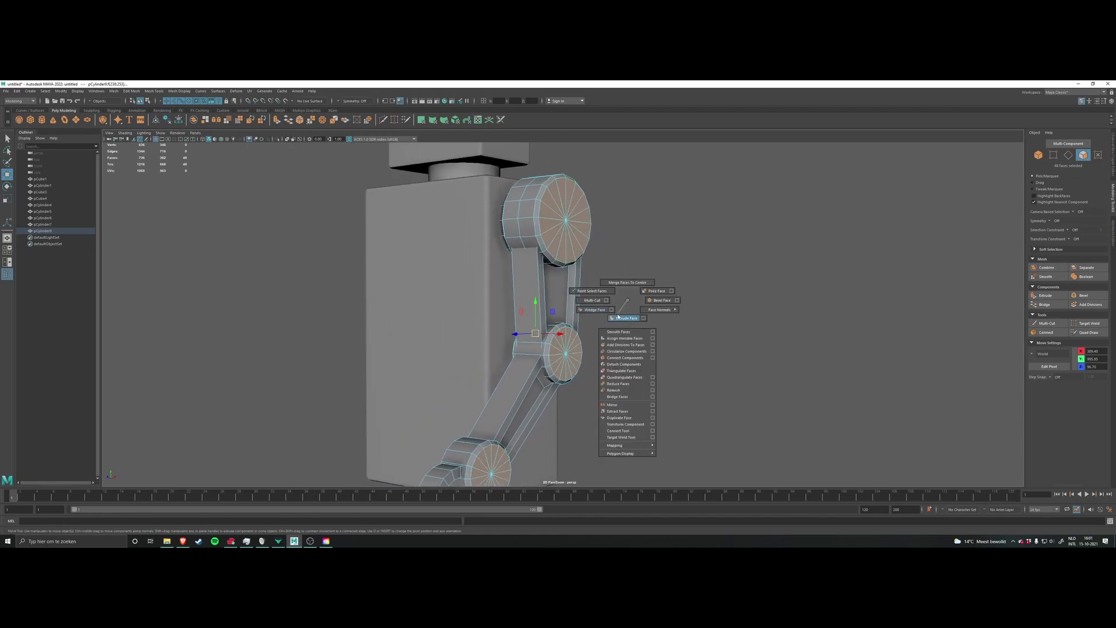
click(619, 318)
scroll(681, 310, up, 2)
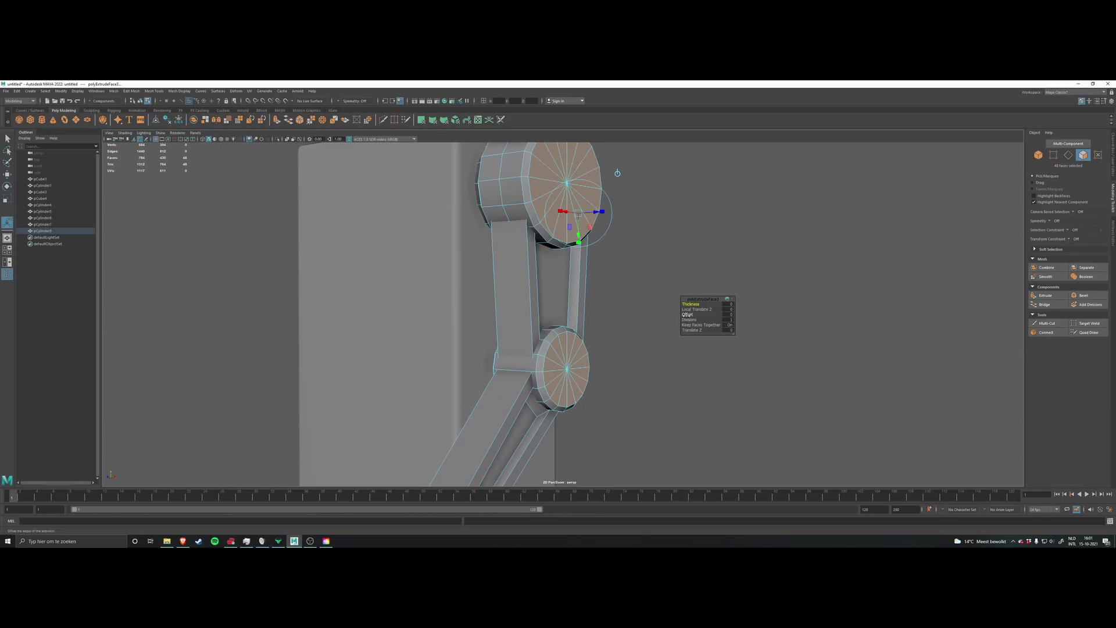
drag(682, 312, 738, 338)
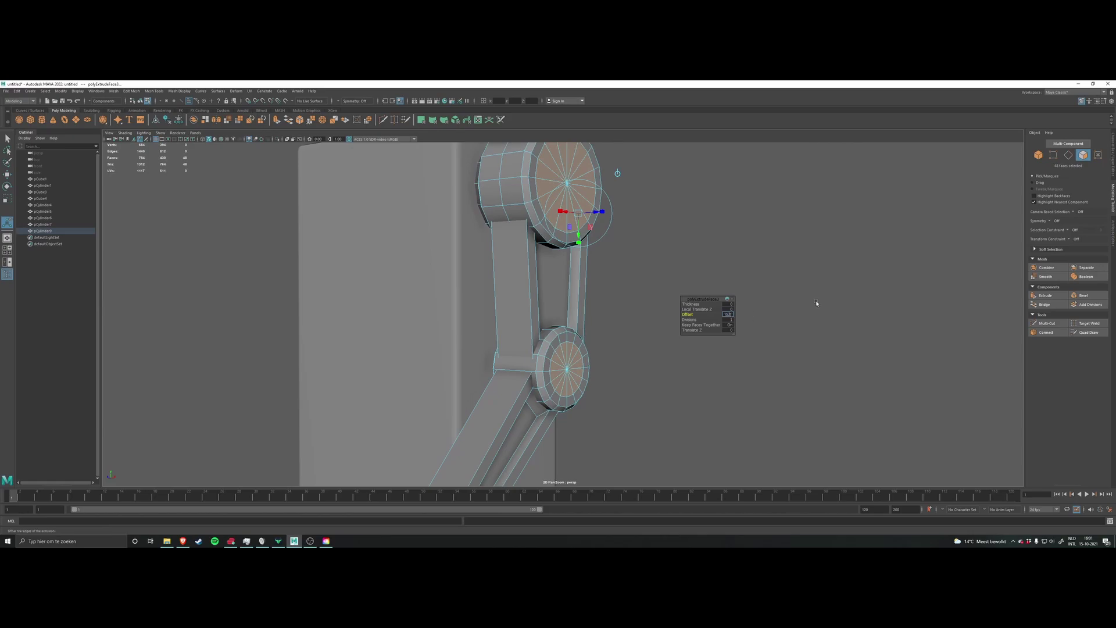
key(Return)
alt+drag(574, 216, 623, 300)
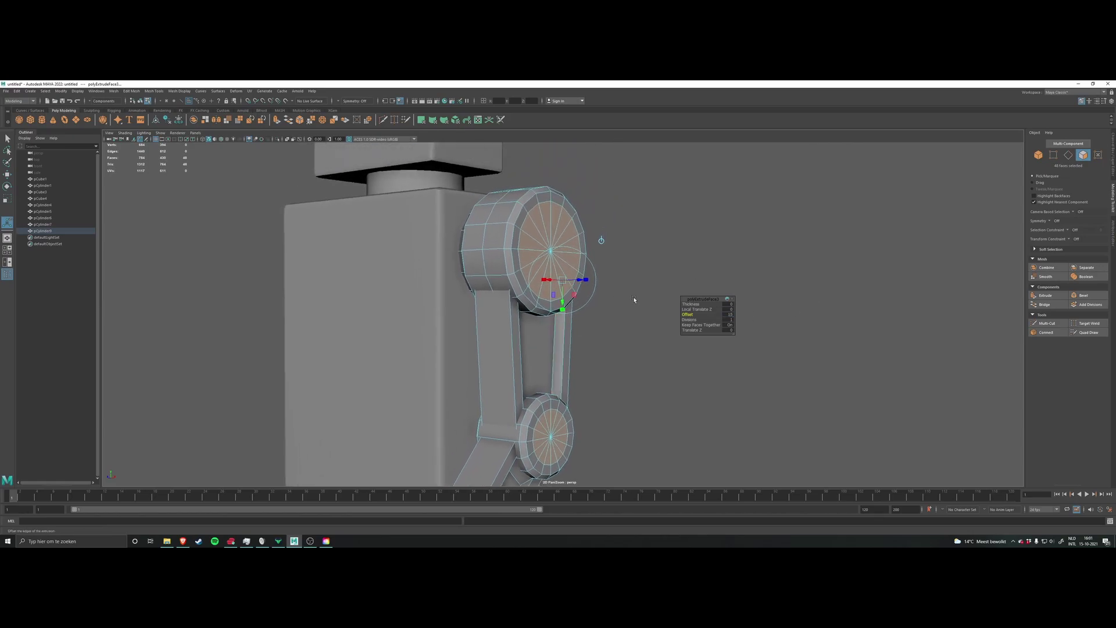
Step: Extrude the inset cap faces inward to recess them into the joint cylinders
key(ctrl+e)
alt+drag(638, 259, 494, 264)
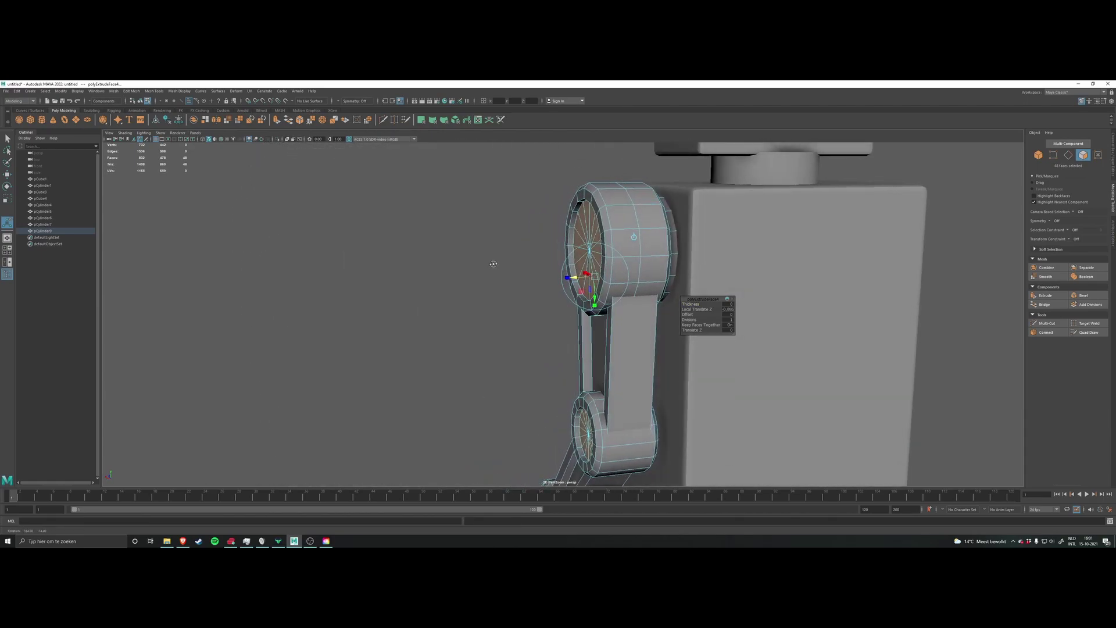
drag(581, 276, 591, 307)
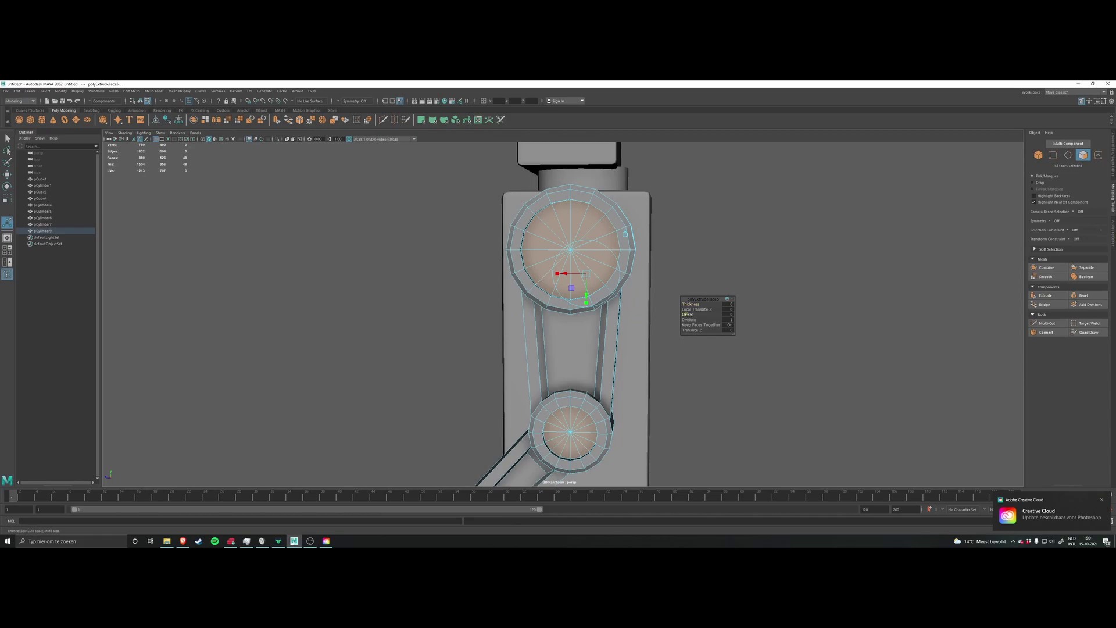
Step: Inset the recessed cap faces again with an extrude offset, leaving a narrow ring around each disc
middle_drag(663, 311, 715, 318)
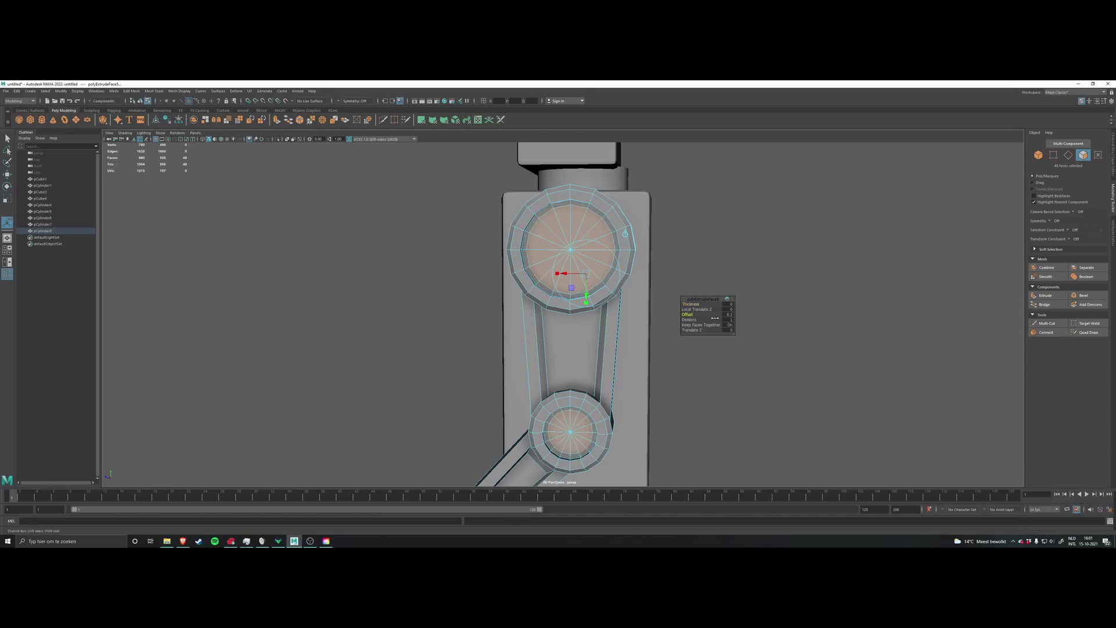
alt+drag(734, 288, 693, 288)
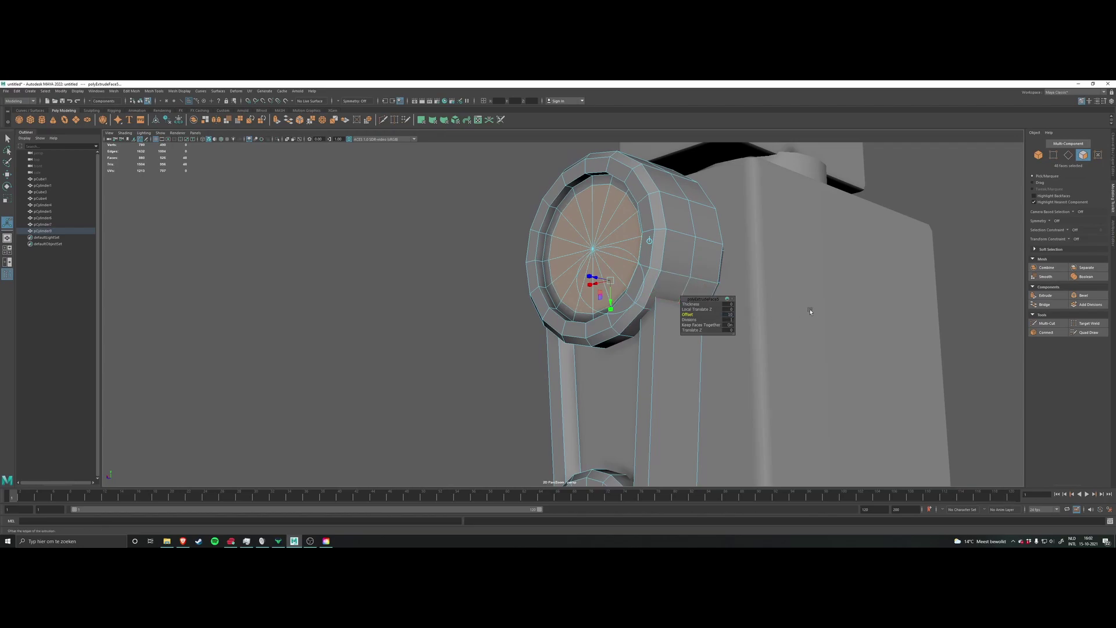
alt+drag(685, 251, 663, 251)
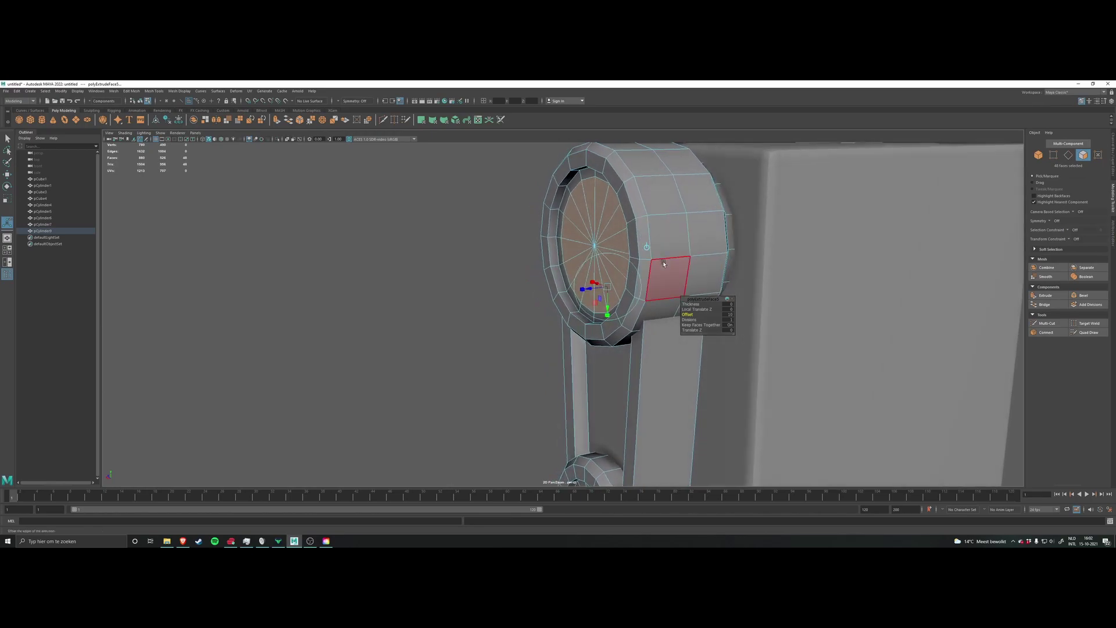
scroll(529, 241, down, 3)
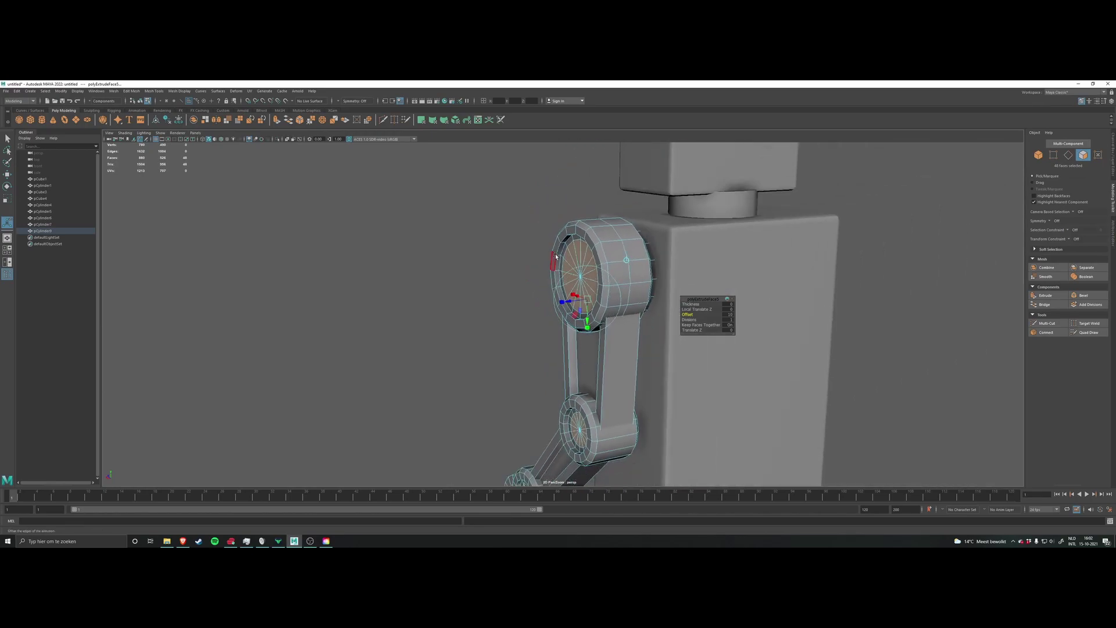
alt+middle_drag(575, 267, 571, 215)
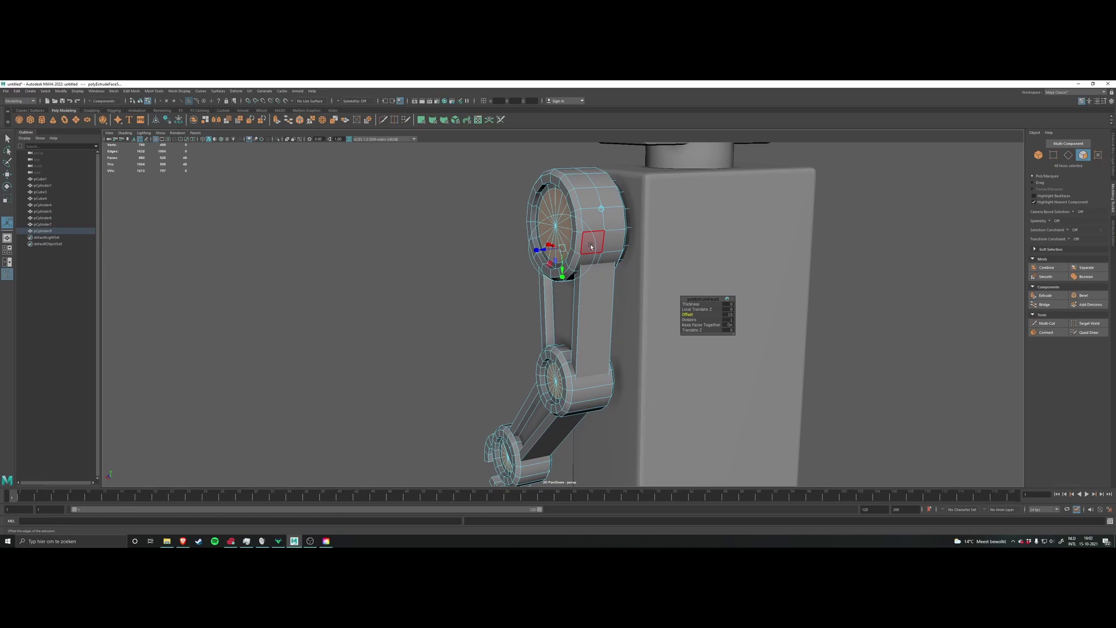
scroll(591, 247, up, 4)
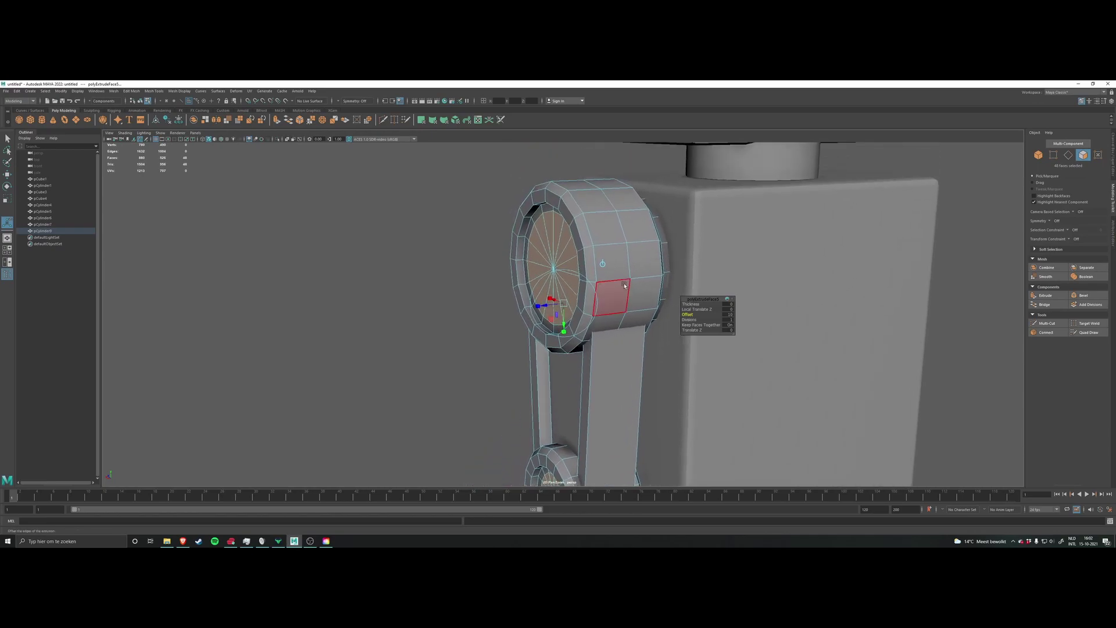
Step: Extrude the inner discs of the shoulder, elbow and wrist caps outward
key(ctrl+e)
drag(545, 302, 598, 323)
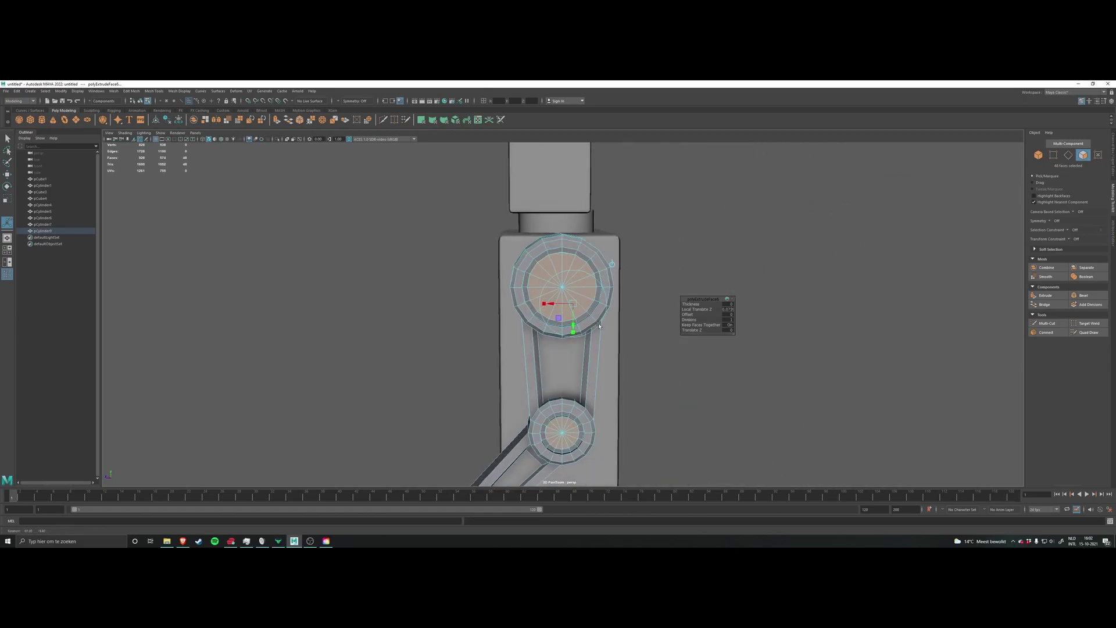
alt+middle_drag(605, 334, 622, 261)
scroll(623, 262, down, 3)
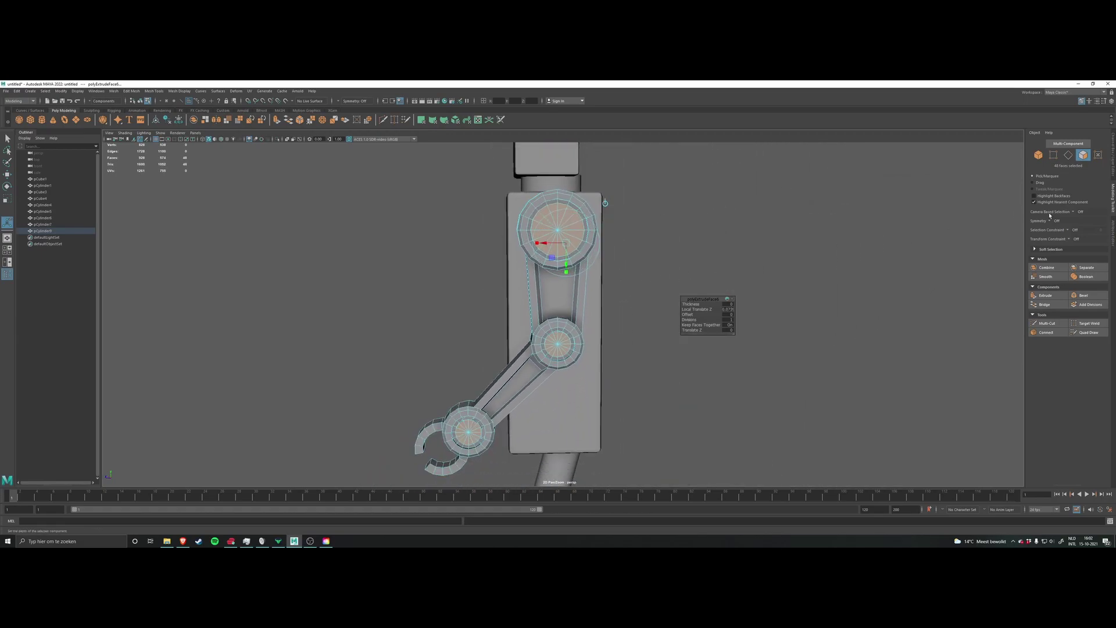
Step: Set the transform constraint to Surface Slide
click(1035, 250)
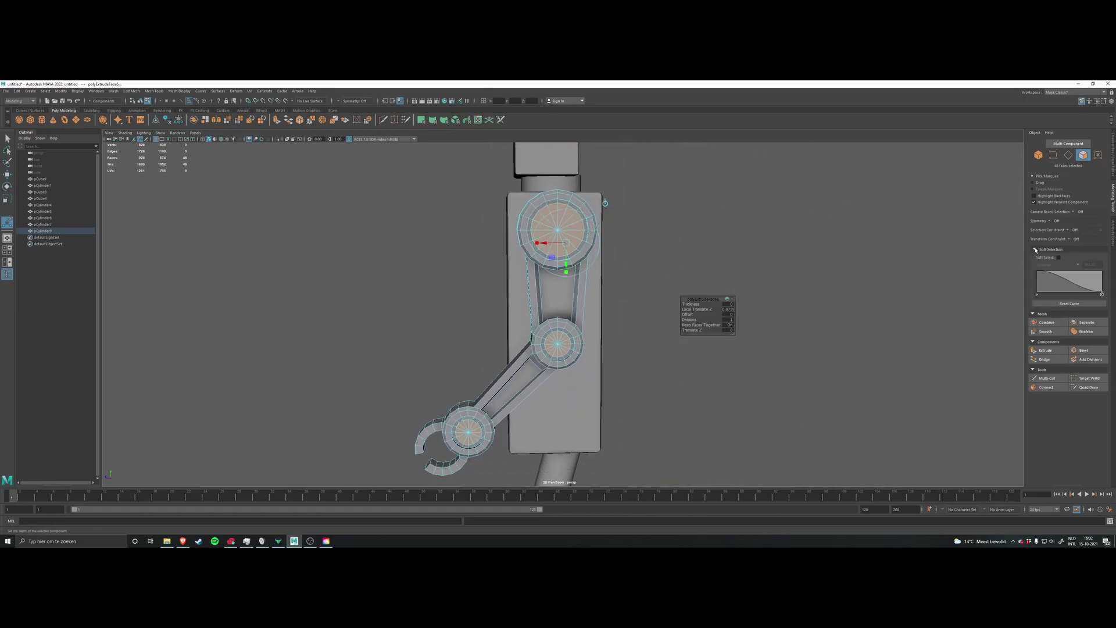
click(1035, 250)
click(1068, 239)
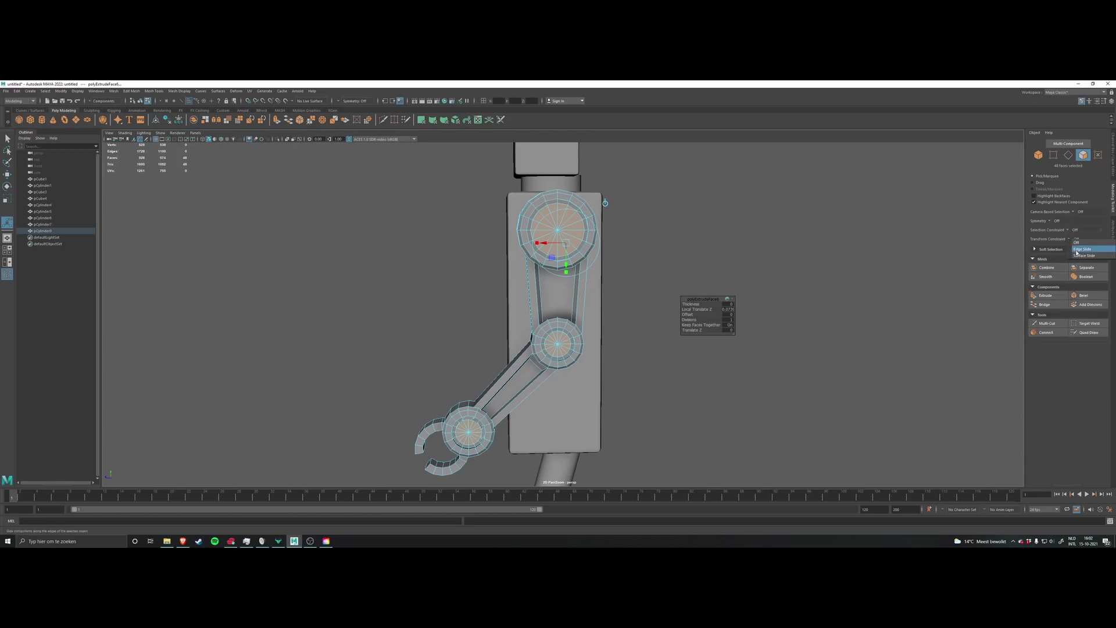
click(1080, 256)
Step: Try to scale the selected disc faces on the arm joints, and undo the scaling
scroll(640, 229, up, 3)
key(r)
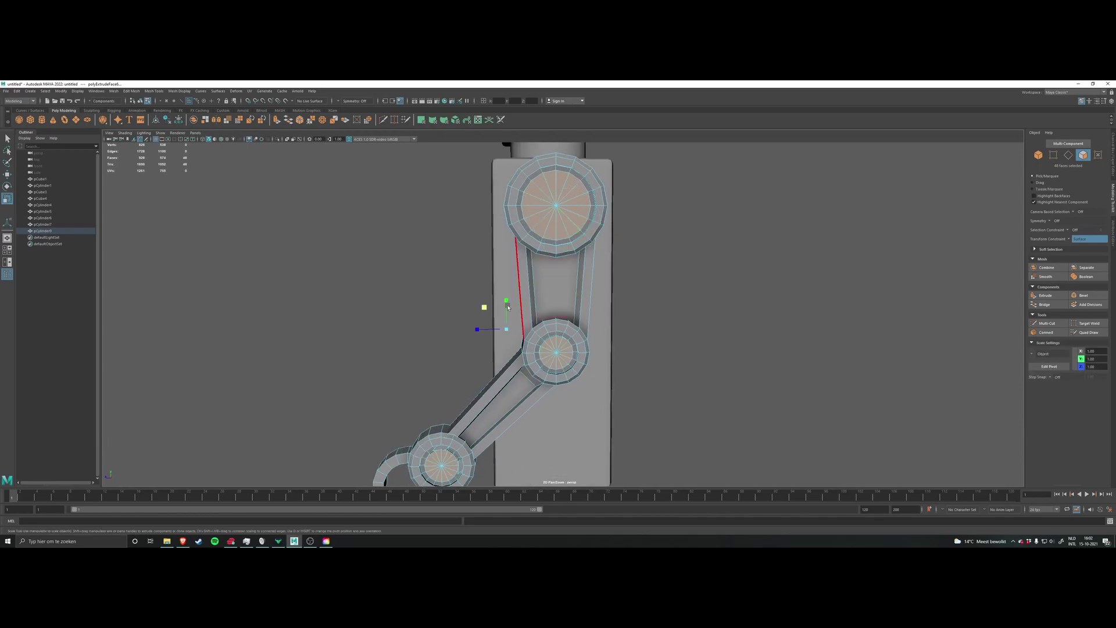
drag(484, 309, 483, 306)
key(ctrl+z)
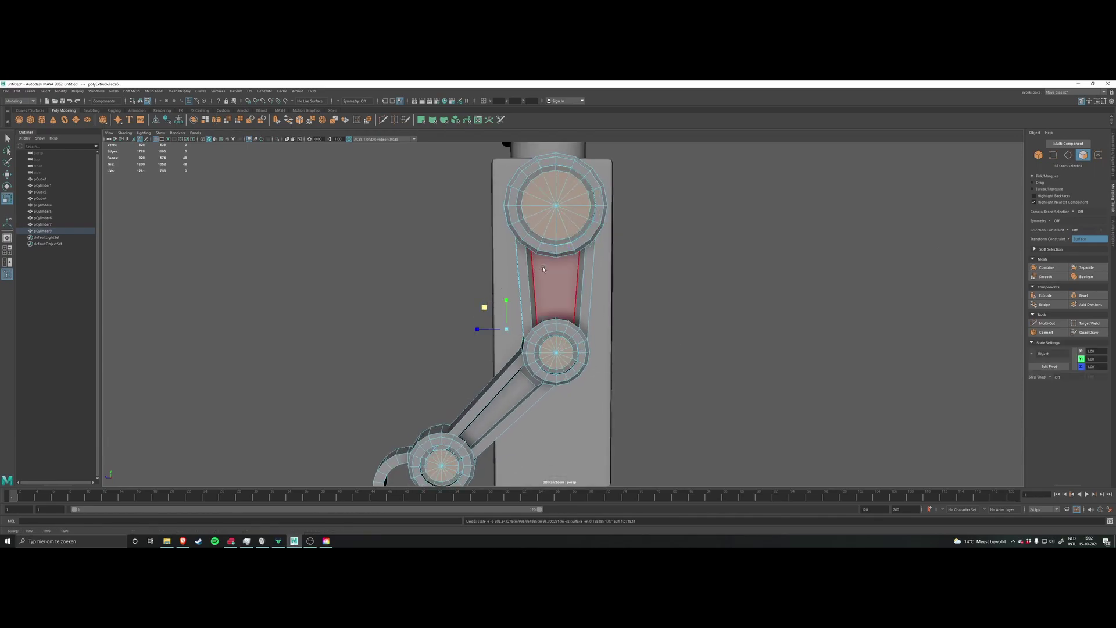
alt+drag(647, 251, 683, 257)
key(ctrl+z)
key(w)
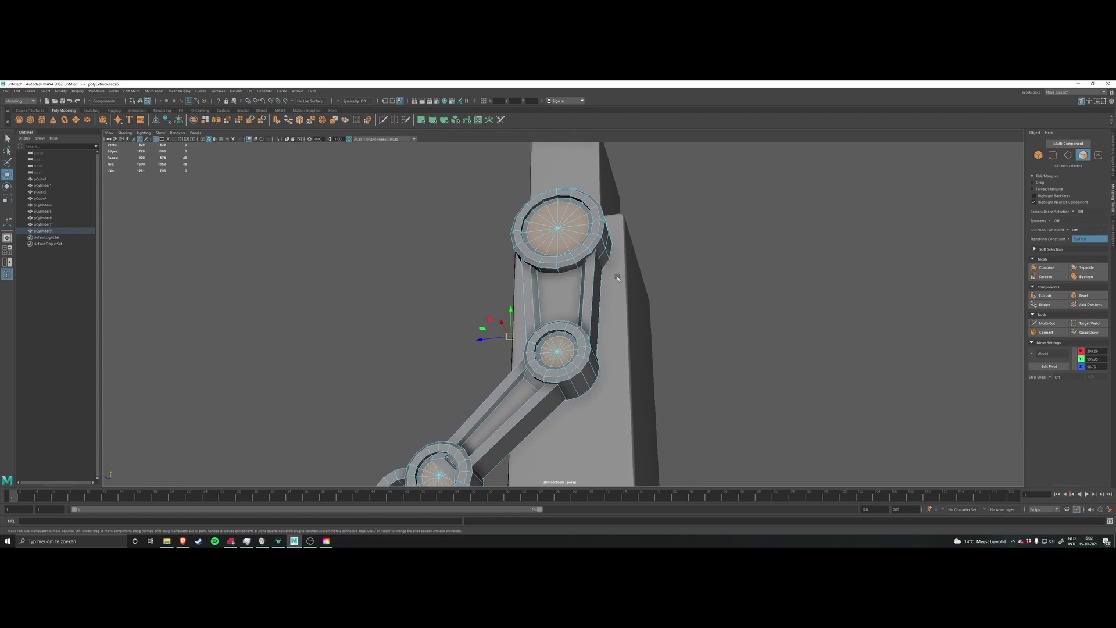
Step: Extrude the joint disc faces once more and adjust their local Z translation
alt+drag(693, 256, 728, 265)
shift+right_drag(727, 264, 729, 280)
alt+middle_drag(616, 235, 605, 266)
scroll(605, 267, up, 3)
alt+drag(605, 267, 573, 269)
alt+middle_drag(584, 267, 590, 310)
alt+drag(590, 310, 524, 270)
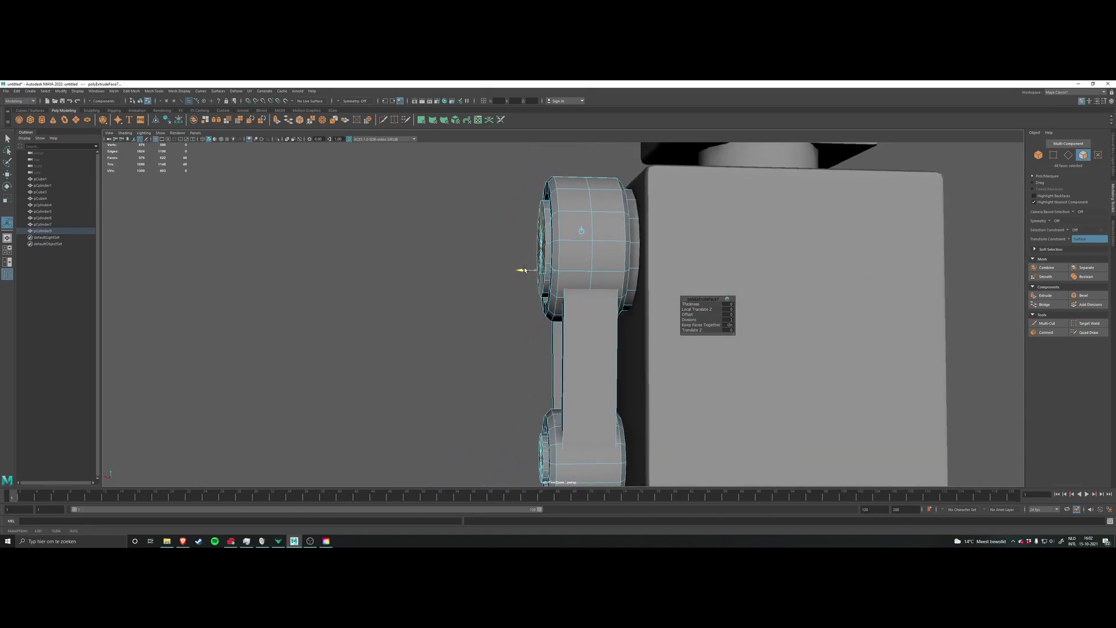
scroll(523, 271, down, 3)
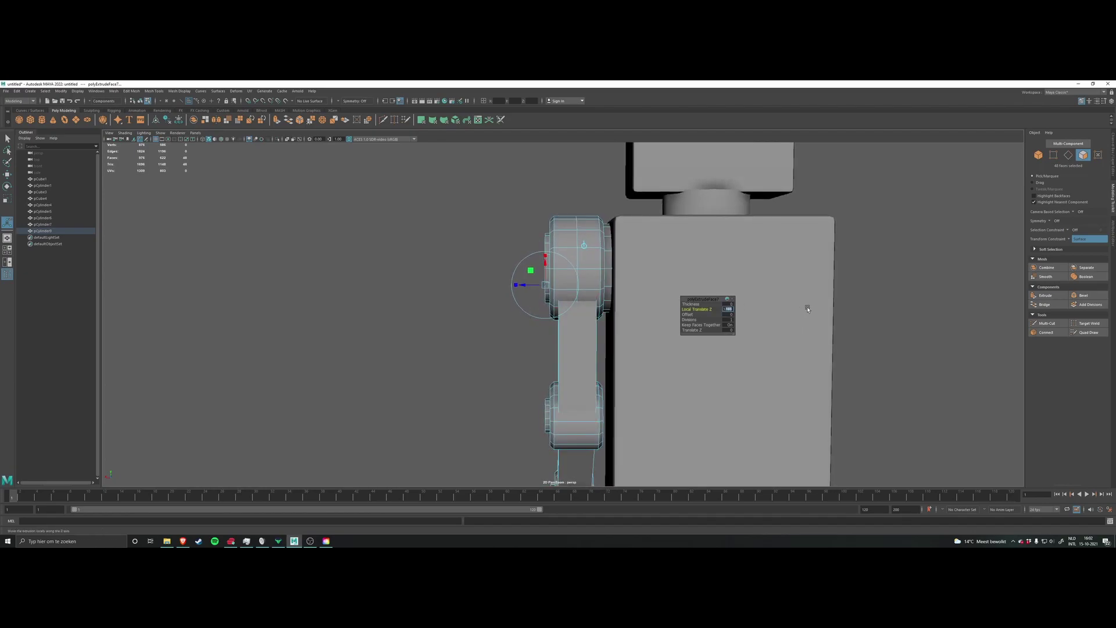
scroll(790, 315, down, 2)
Step: Clear the face selection and return the arm to object mode
click(448, 294)
scroll(448, 294, down, 4)
alt+drag(448, 294, 522, 284)
right_drag(694, 255, 710, 247)
alt+drag(645, 267, 603, 327)
scroll(618, 320, up, 6)
click(619, 348)
click(588, 349)
scroll(610, 349, up, 3)
scroll(635, 349, down, 3)
scroll(602, 326, up, 4)
right_drag(576, 324, 576, 308)
double_click(530, 313)
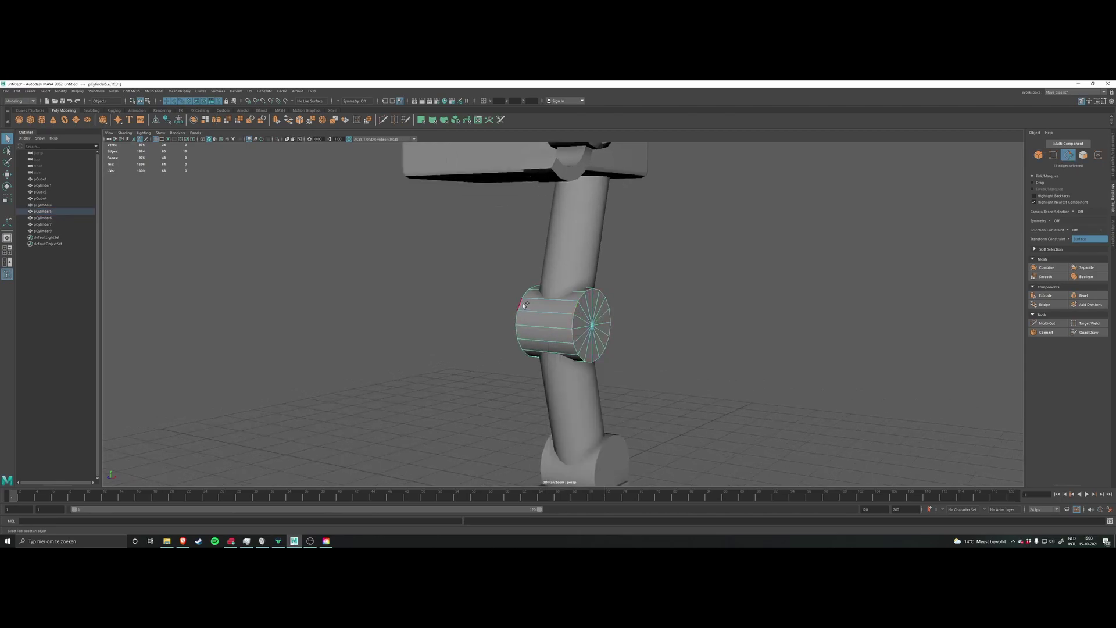
scroll(637, 333, down, 5)
alt+drag(638, 326, 610, 329)
alt+middle_drag(609, 329, 613, 347)
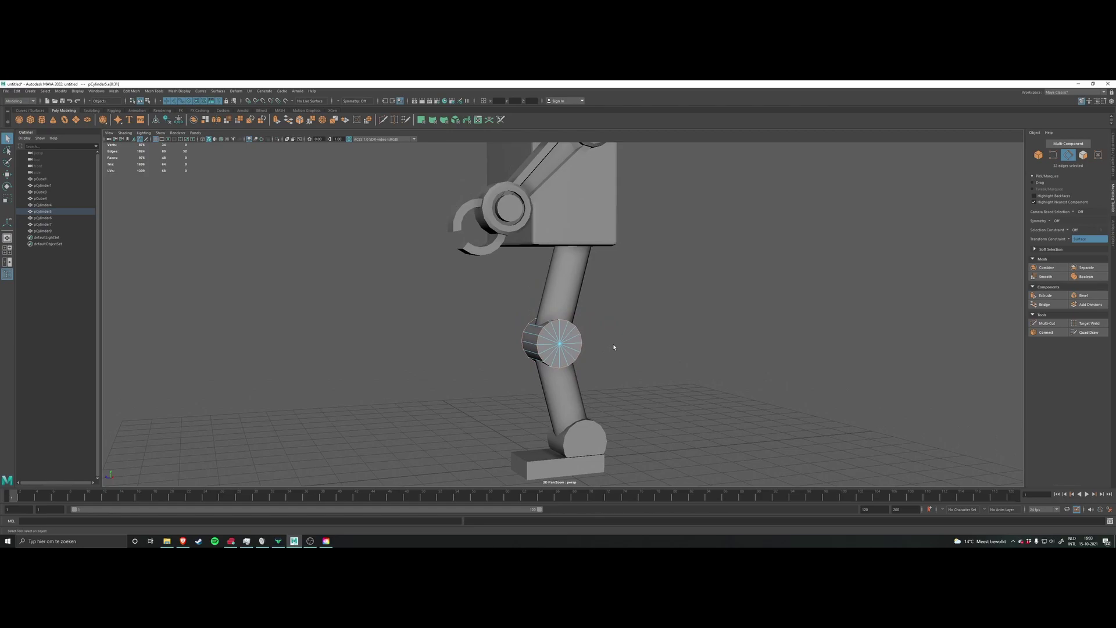
alt+drag(614, 337, 619, 312)
right_drag(632, 305, 650, 300)
Step: Bevel the rim edges at both ends of the knee cylinder with a fraction of 0.1
click(568, 287)
alt+drag(569, 287, 598, 337)
click(549, 336)
alt+right_drag(549, 336, 588, 408)
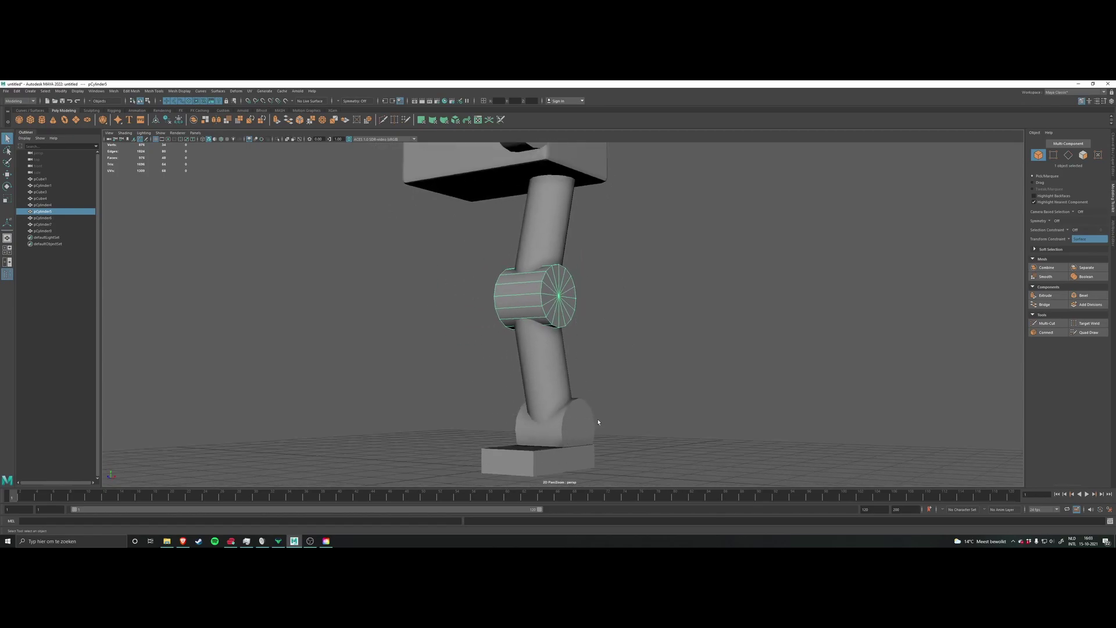
mouse_move(571, 341)
alt+middle_down()
mouse_move(567, 293)
mouse_move(569, 352)
alt+middle_up()
scroll(568, 283, up, 3)
scroll(558, 308, up, 5)
right_click(544, 280)
click(544, 262)
alt+right_drag(698, 315, 606, 320)
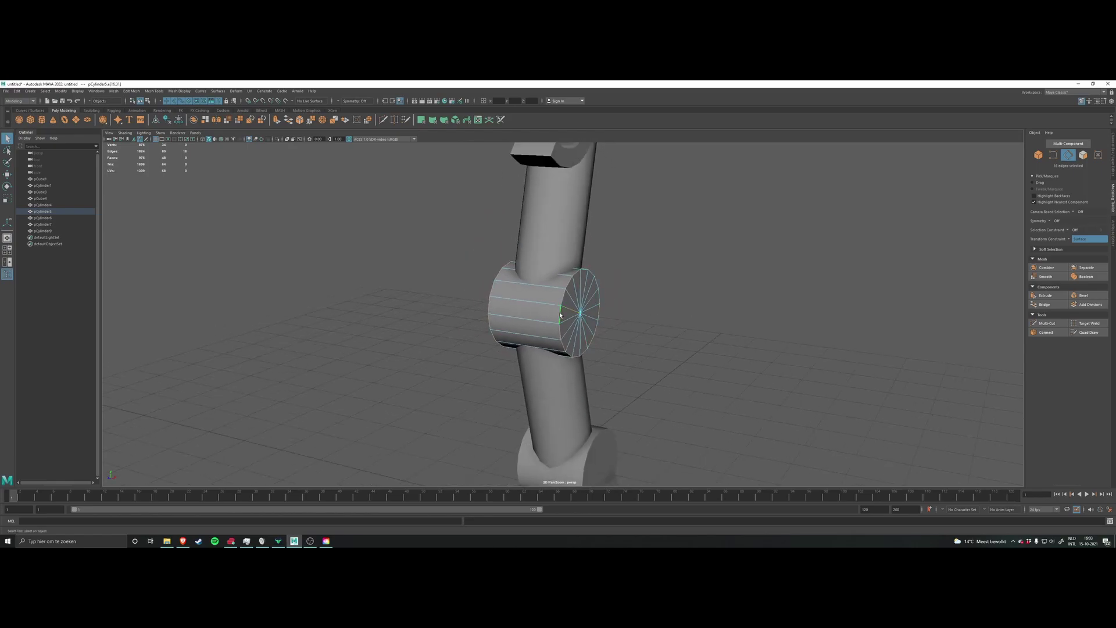
alt+drag(492, 307, 661, 311)
shift+right_click(639, 306)
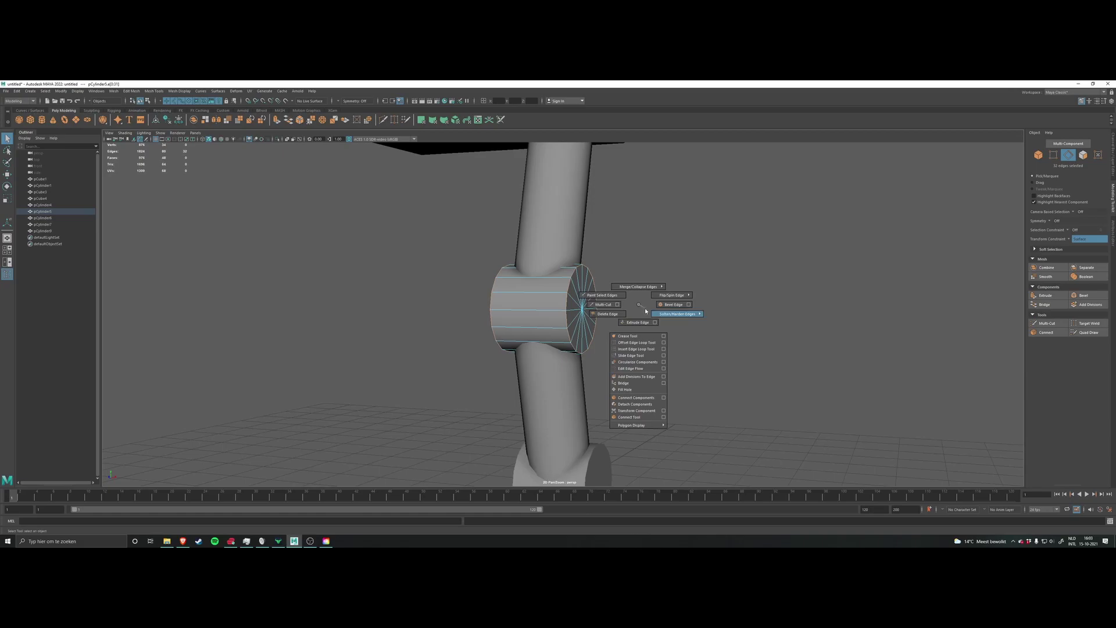
click(667, 305)
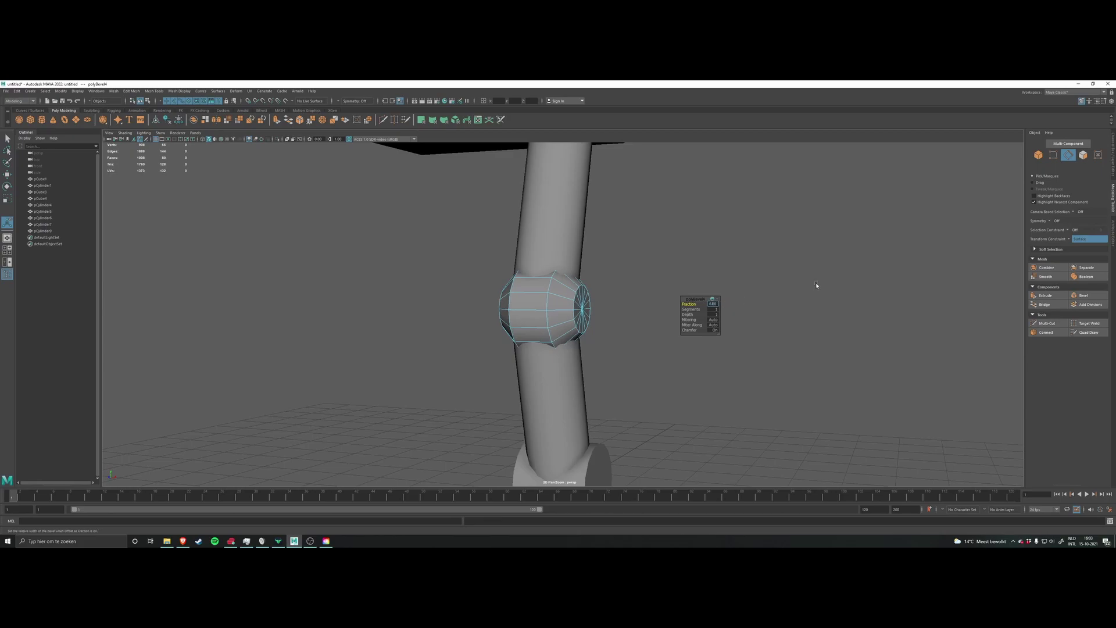
text(0.1)
key(Return)
Step: Bevel both rims of the ankle cylinder with a fraction of 0.1 and return to object mode
alt+drag(610, 303, 559, 404)
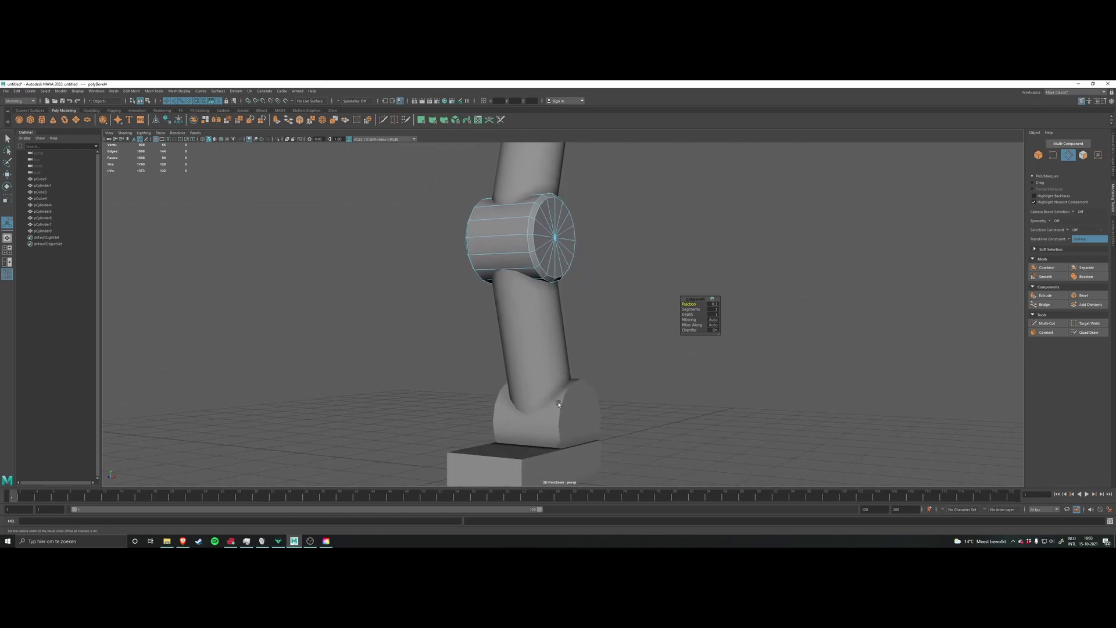
click(559, 406)
right_drag(566, 362, 568, 385)
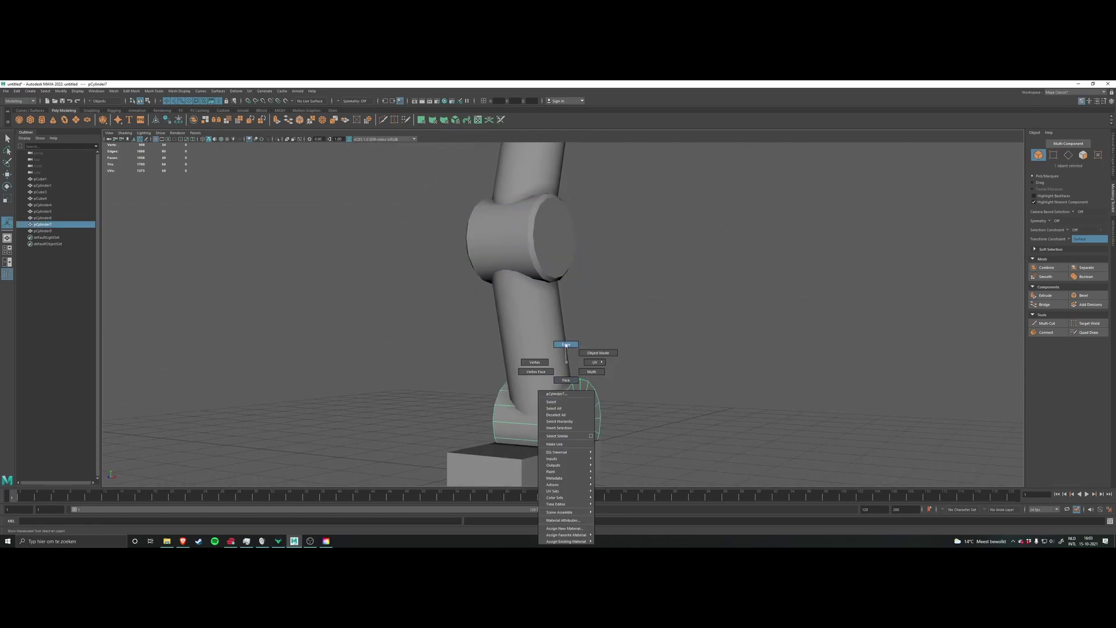
right_drag(566, 345, 566, 344)
double_click(530, 409)
alt+drag(499, 415, 639, 319)
shift+right_click(639, 318)
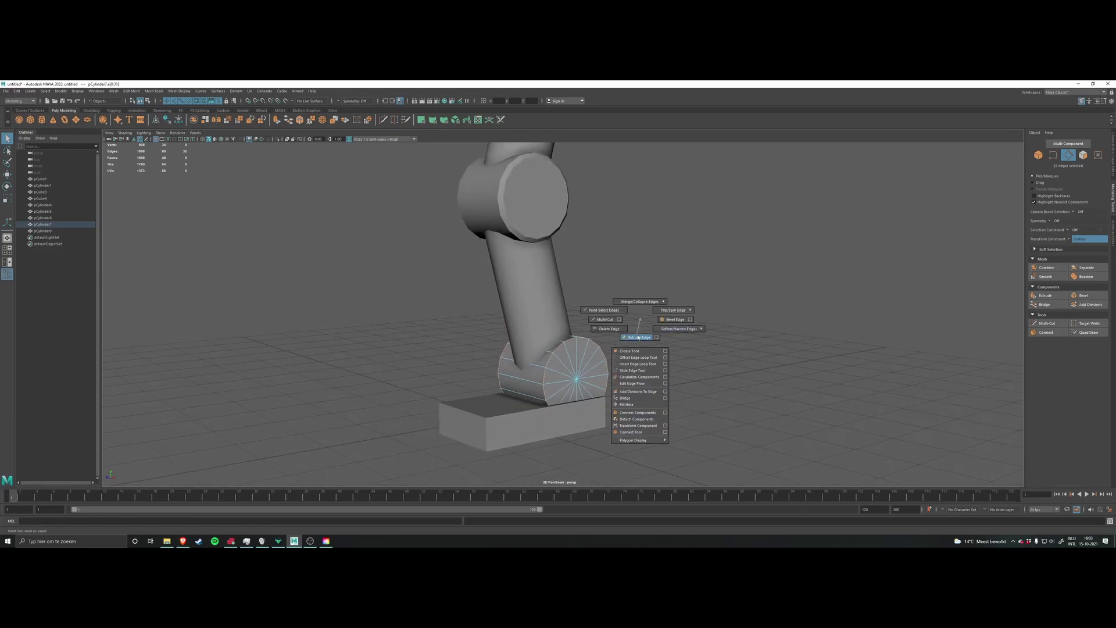
mouse_move(655, 330)
shift+right_down()
mouse_move(666, 322)
mouse_move(633, 324)
mouse_move(651, 325)
shift+right_up()
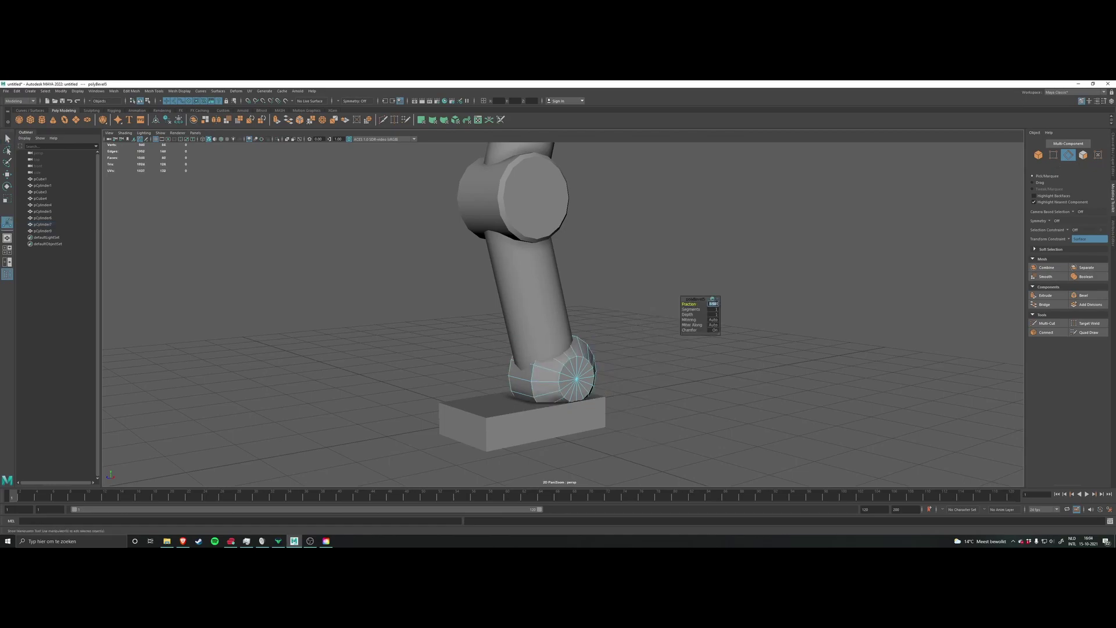
text(0.1)
key(Return)
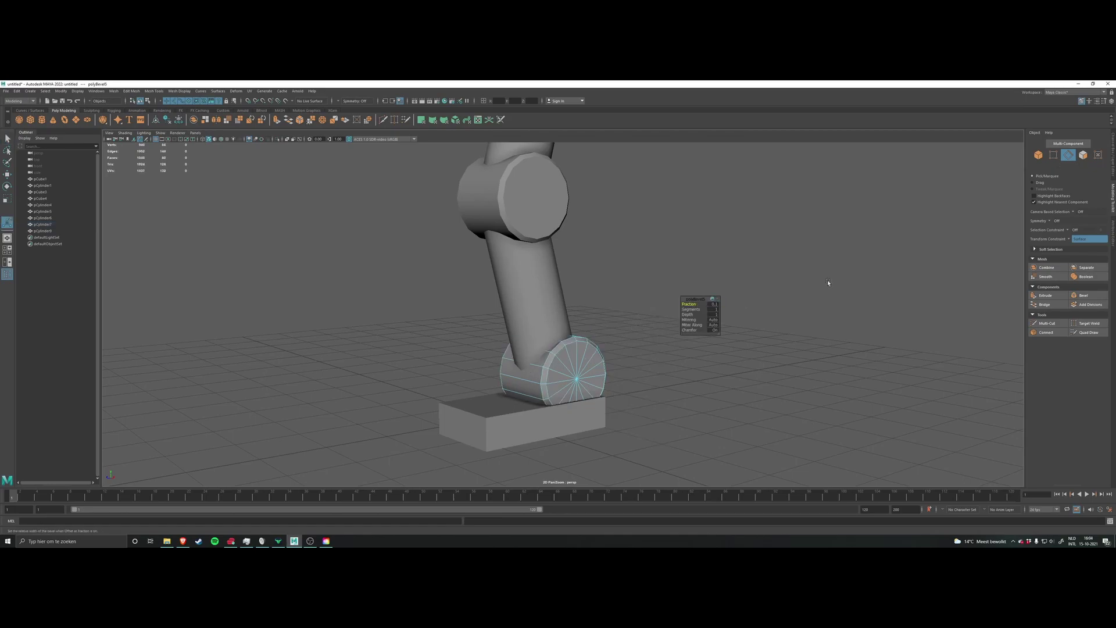
click(758, 272)
right_drag(758, 272, 760, 262)
Step: Examine the whole robot from several angles, checking the leg, arm joints, torso and head proportions
scroll(758, 263, down, 3)
click(620, 293)
mouse_move(620, 293)
alt+mouse_down()
mouse_move(649, 306)
mouse_move(605, 277)
mouse_move(636, 282)
alt+mouse_up()
scroll(649, 306, down, 5)
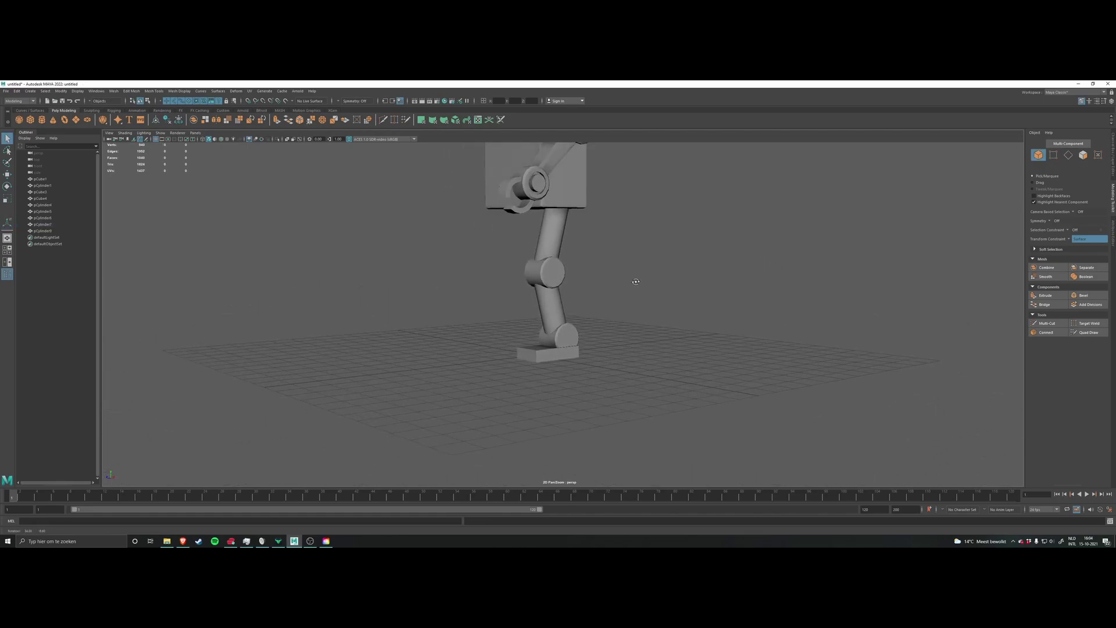
alt+middle_drag(509, 341, 531, 436)
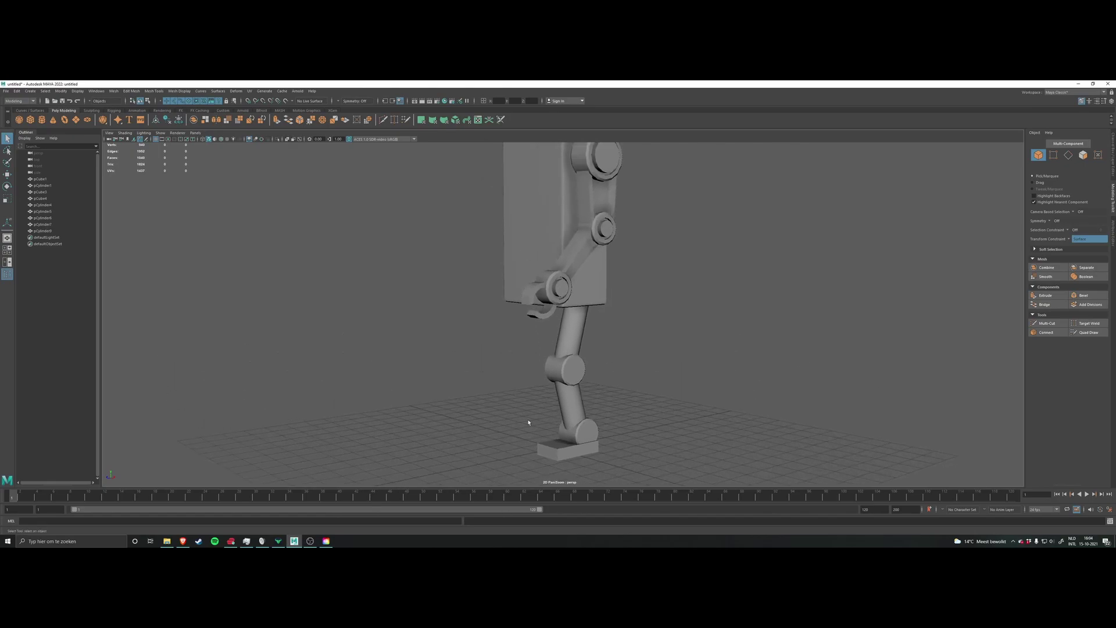
alt+drag(523, 326, 591, 351)
alt+middle_drag(591, 352, 583, 451)
alt+drag(624, 407, 533, 306)
alt+middle_drag(532, 306, 532, 294)
alt+drag(531, 294, 583, 391)
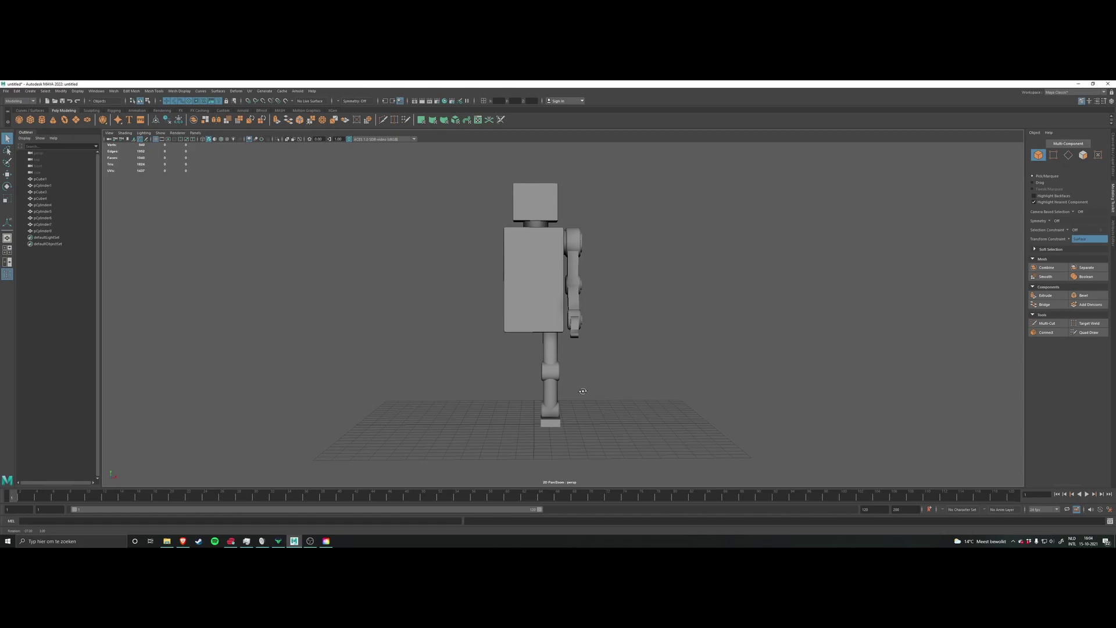
alt+middle_drag(572, 350, 573, 388)
alt+drag(573, 388, 613, 396)
scroll(553, 416, up, 5)
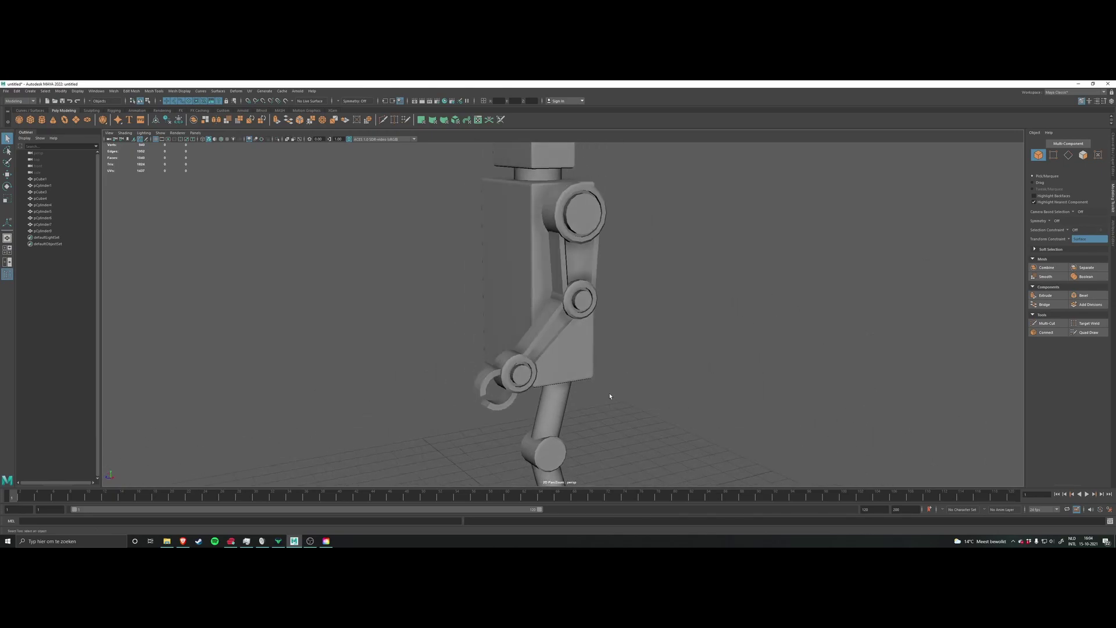
alt+middle_drag(630, 421, 633, 367)
scroll(632, 367, down, 3)
alt+drag(632, 366, 616, 386)
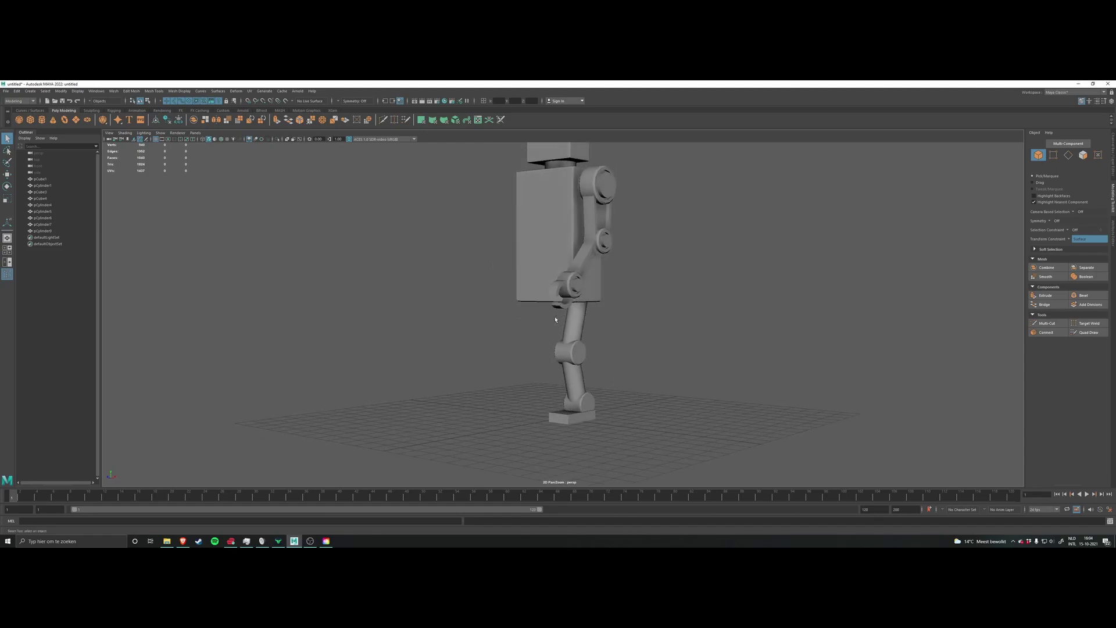
alt+drag(561, 324, 591, 374)
alt+drag(573, 427, 584, 360)
Step: Select the head cube and set its X translation to 0
click(532, 253)
alt+drag(531, 253, 636, 353)
alt+middle_drag(637, 353, 641, 346)
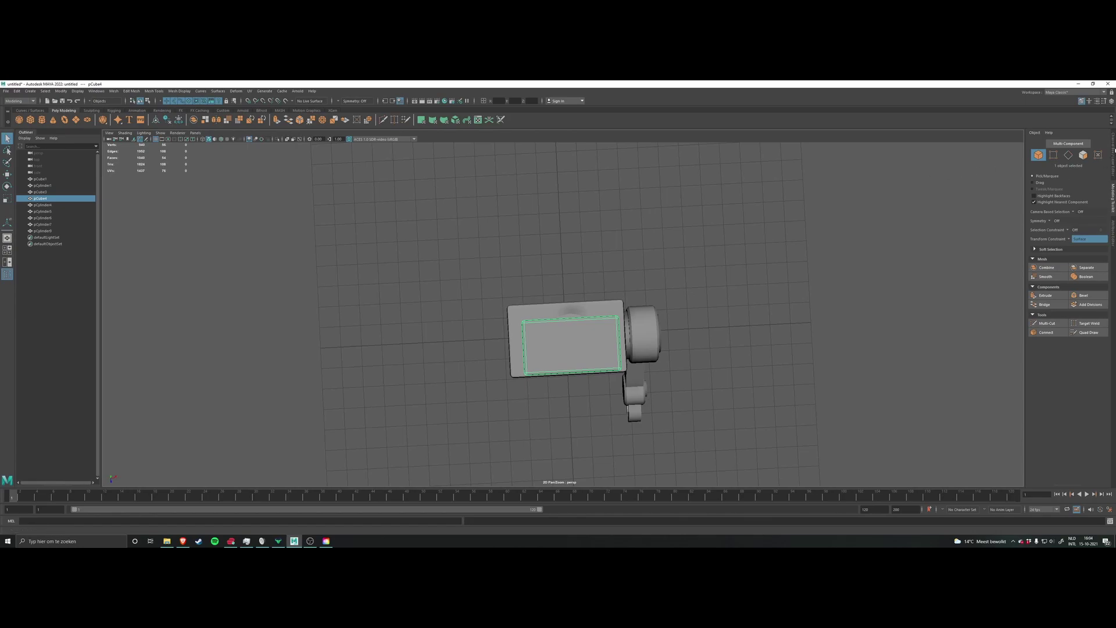
click(1113, 152)
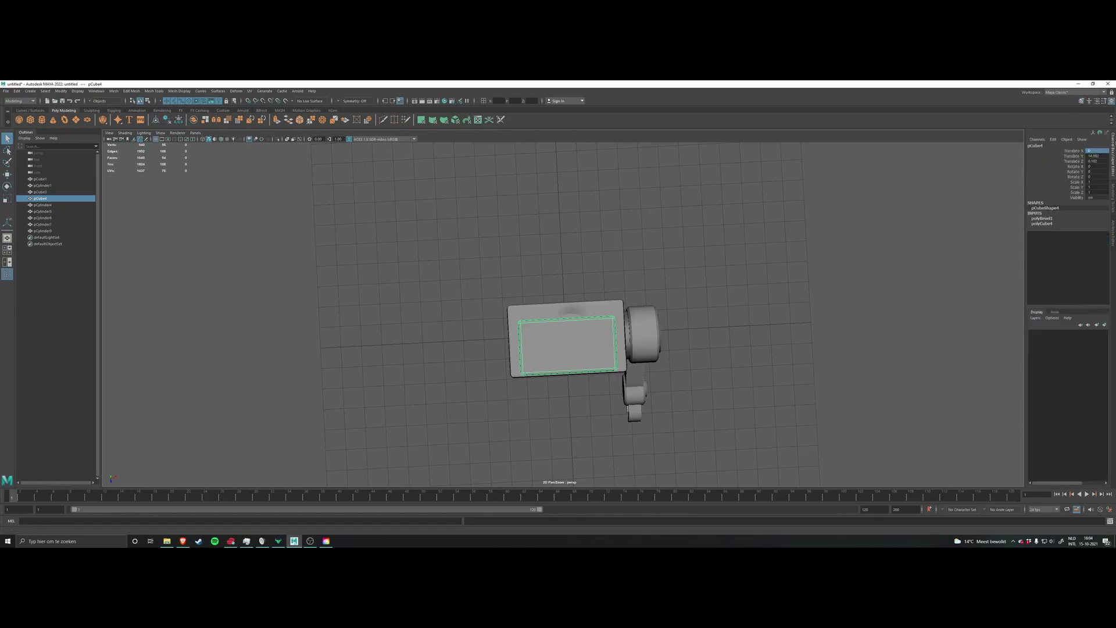
Step: Shift the neck cylinder along Z to align it with the middle of the torso
alt+drag(968, 187, 693, 239)
scroll(547, 285, up, 6)
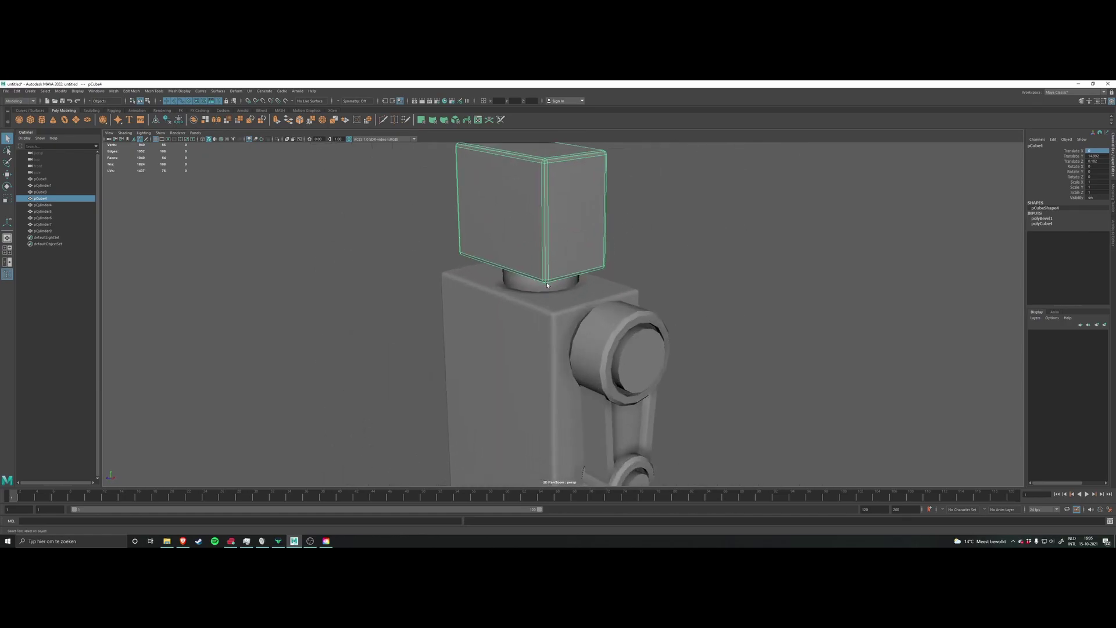
alt+drag(580, 288, 627, 273)
click(552, 256)
alt+drag(552, 255, 510, 260)
key(r)
key(w)
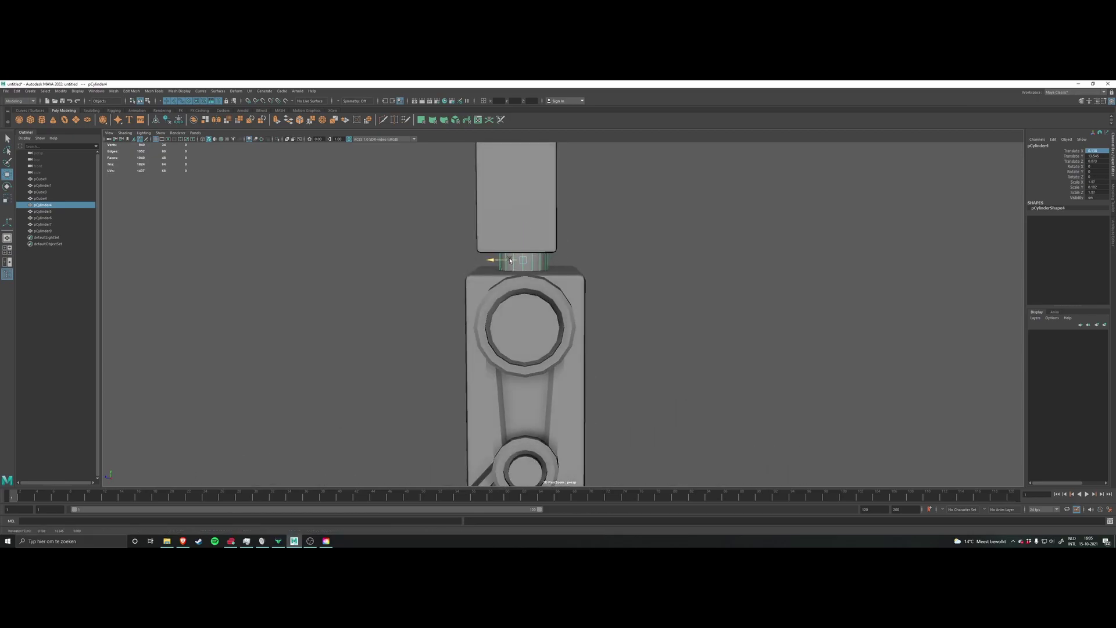
scroll(682, 259, down, 5)
click(670, 244)
mouse_move(670, 244)
alt+mouse_down()
mouse_move(637, 248)
mouse_move(660, 254)
alt+mouse_up()
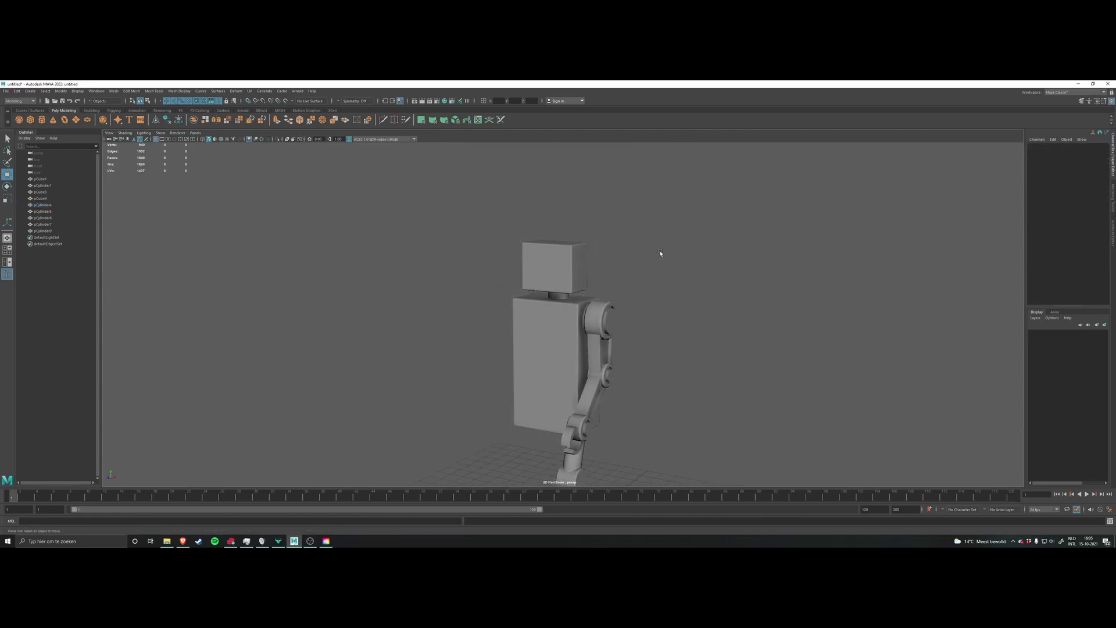
Step: Center the neck cylinder between the head and torso by adjusting its X translation
click(577, 268)
scroll(579, 276, up, 4)
alt+middle_drag(580, 285, 592, 312)
scroll(593, 312, down, 1)
alt+drag(592, 317, 625, 289)
click(590, 303)
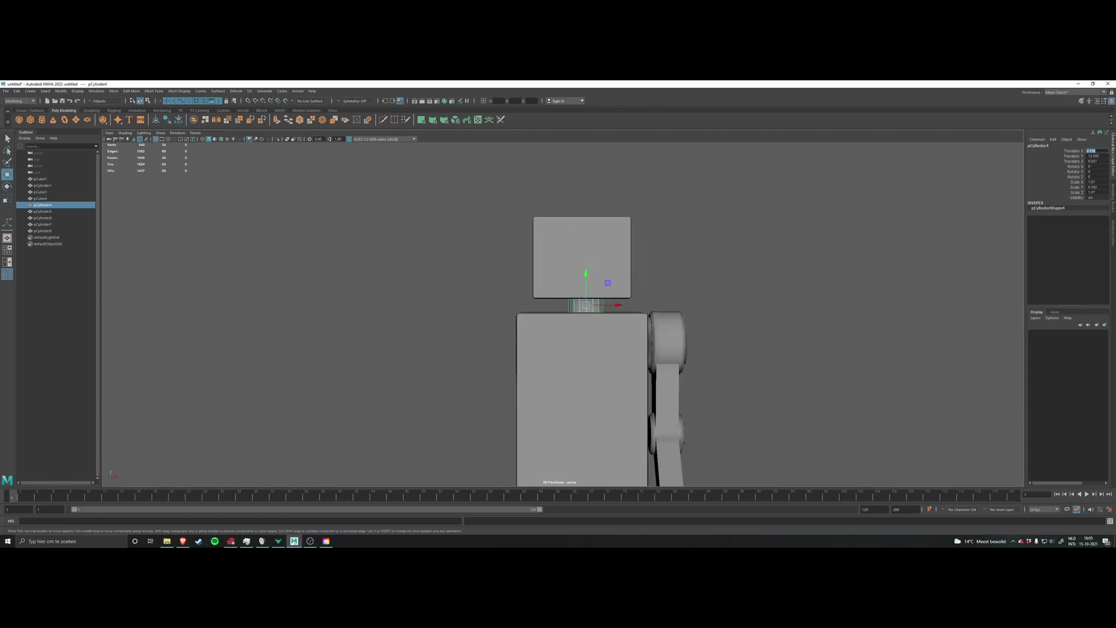
click(720, 185)
alt+drag(720, 185, 615, 306)
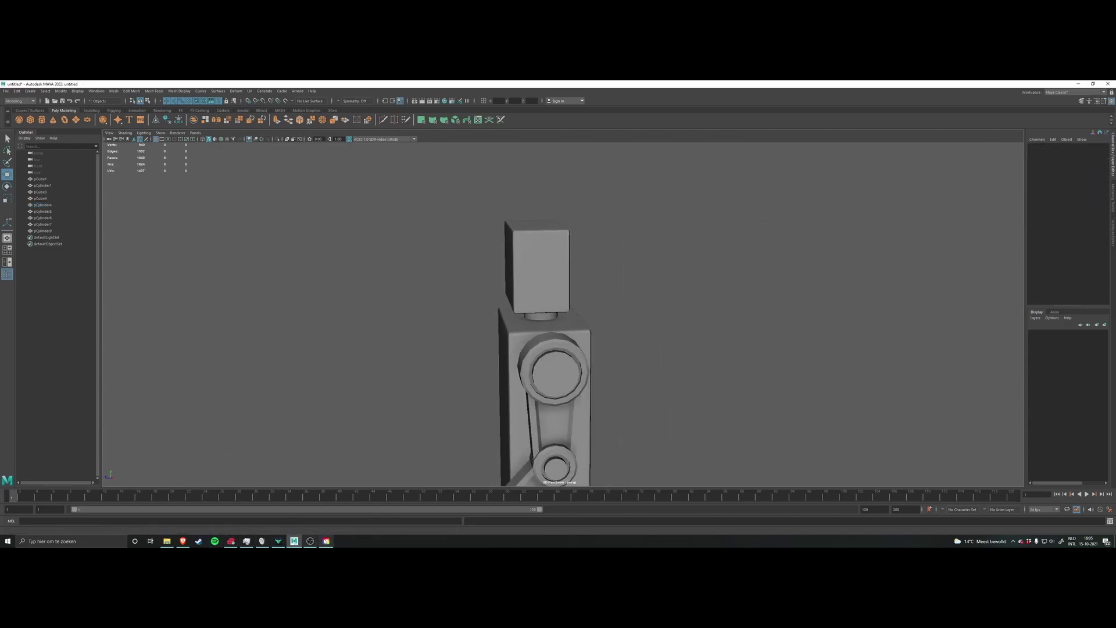
Step: Switch to the browser to check the toy robot reference slide, and return to the Maya model
click(183, 542)
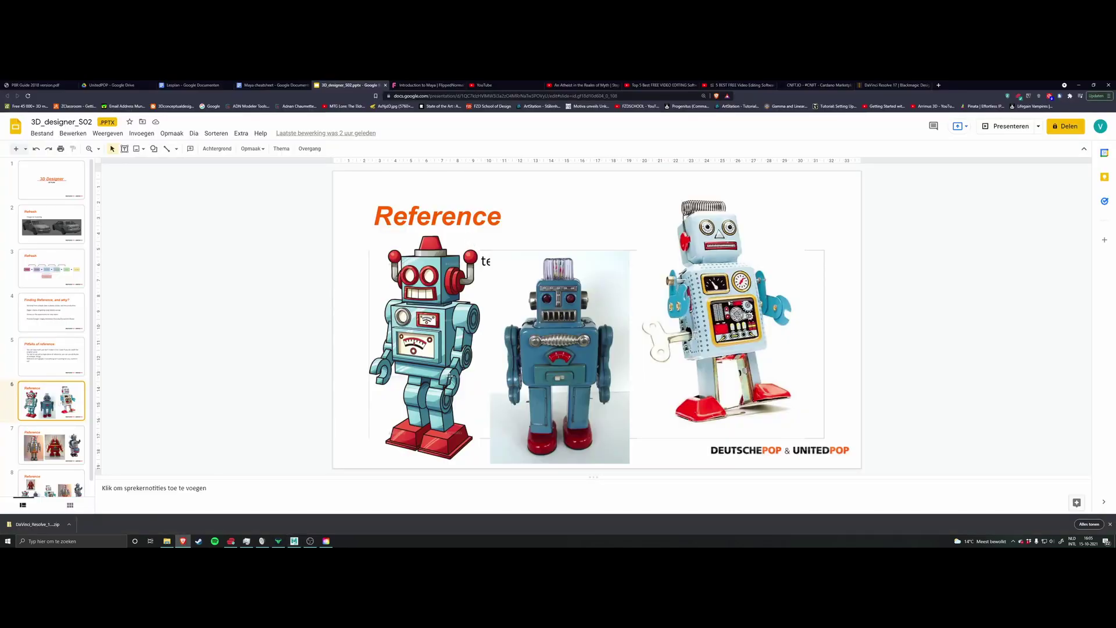
click(295, 542)
alt+drag(510, 362, 680, 311)
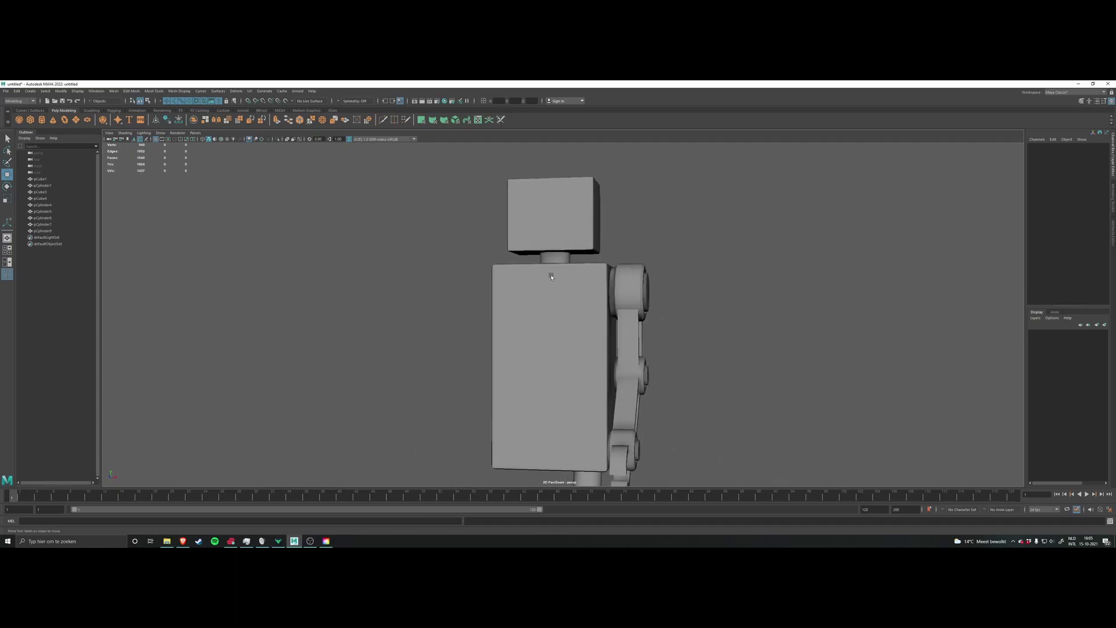
Step: Duplicate the neck cylinder and place the copy beside the head as an ear
click(559, 262)
alt+middle_drag(609, 284, 612, 292)
shift+drag(563, 272, 604, 268)
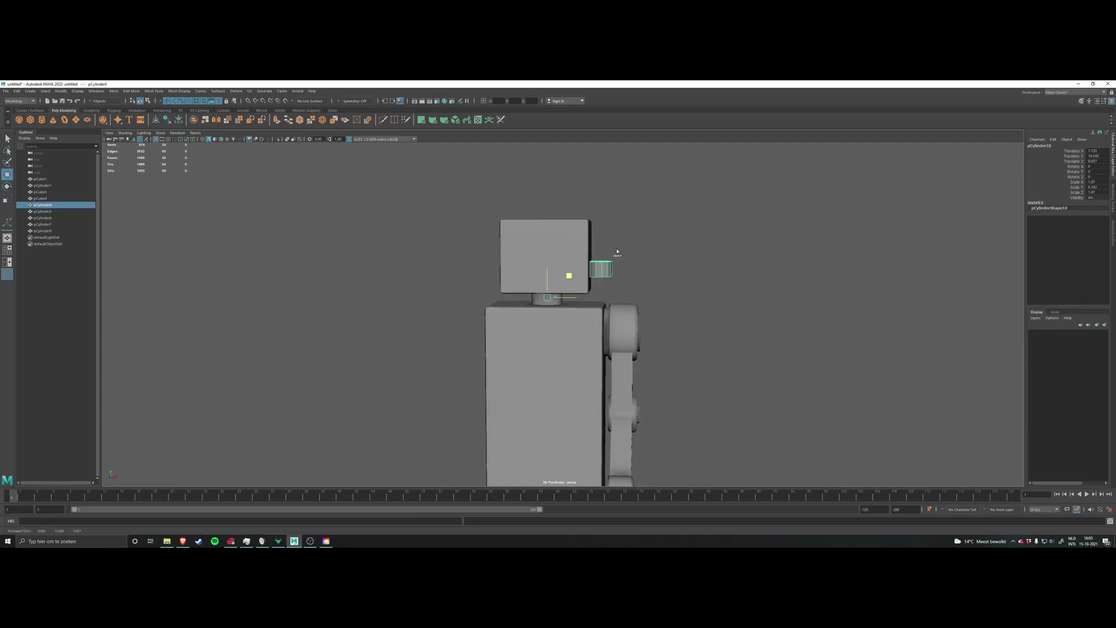
scroll(636, 221, up, 3)
alt+middle_drag(637, 221, 580, 316)
drag(594, 291, 624, 292)
Step: Rotate the ear cylinder onto its side and position its flat end against the side of the head
key(e)
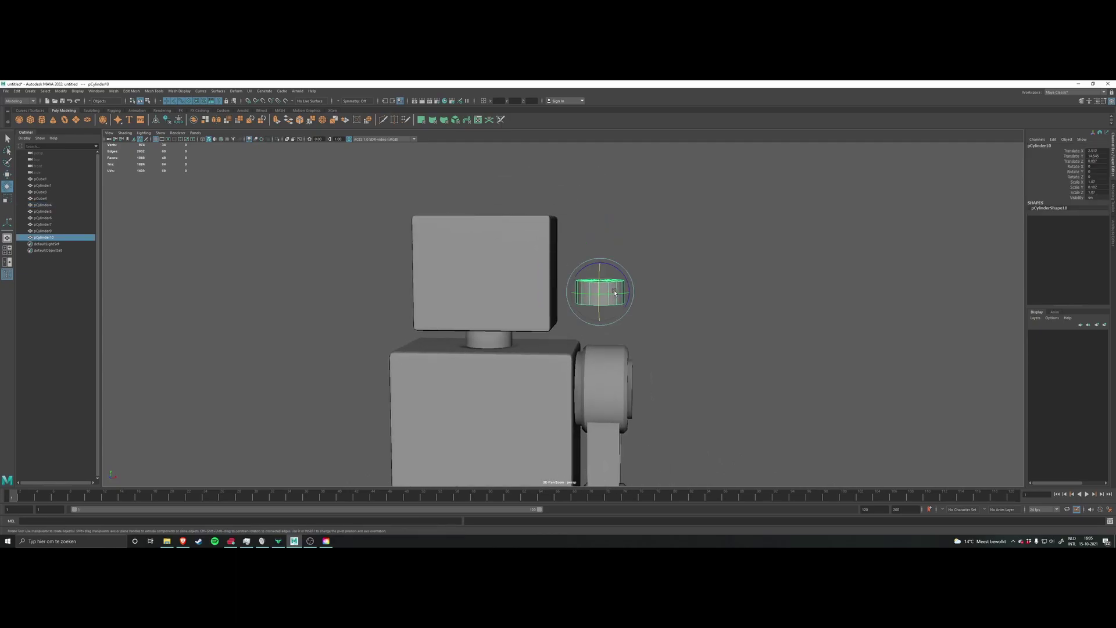
drag(618, 272, 638, 307)
key(w)
alt+drag(702, 294, 632, 326)
drag(548, 356, 625, 287)
Step: Set the head cube's depth to 2 in its construction inputs
click(545, 245)
scroll(569, 272, up, 4)
click(1042, 224)
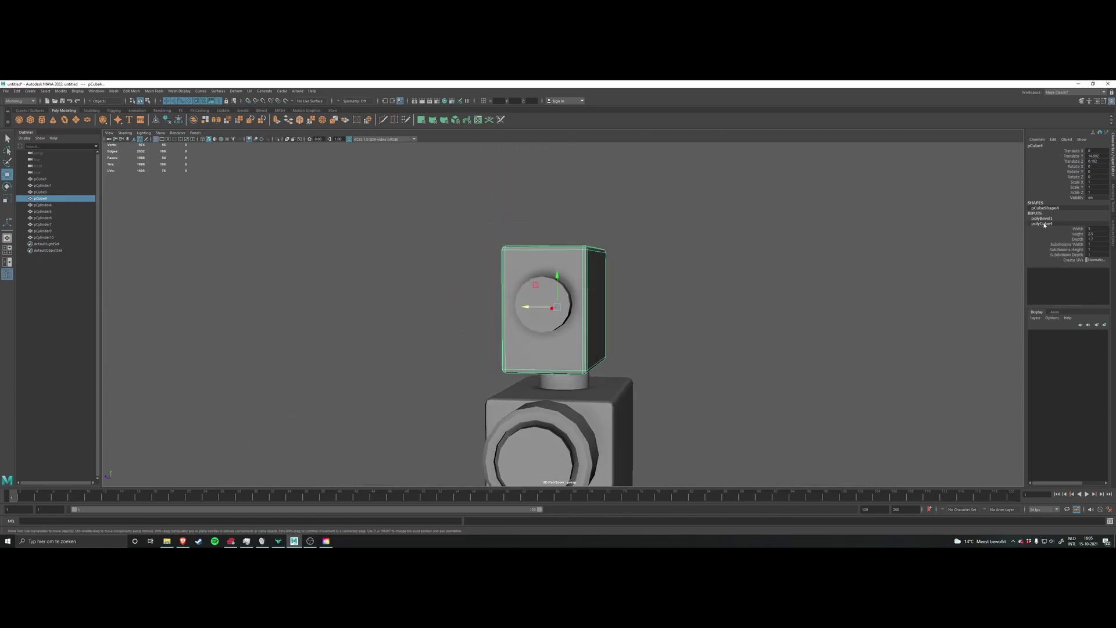
alt+middle_drag(863, 245, 872, 249)
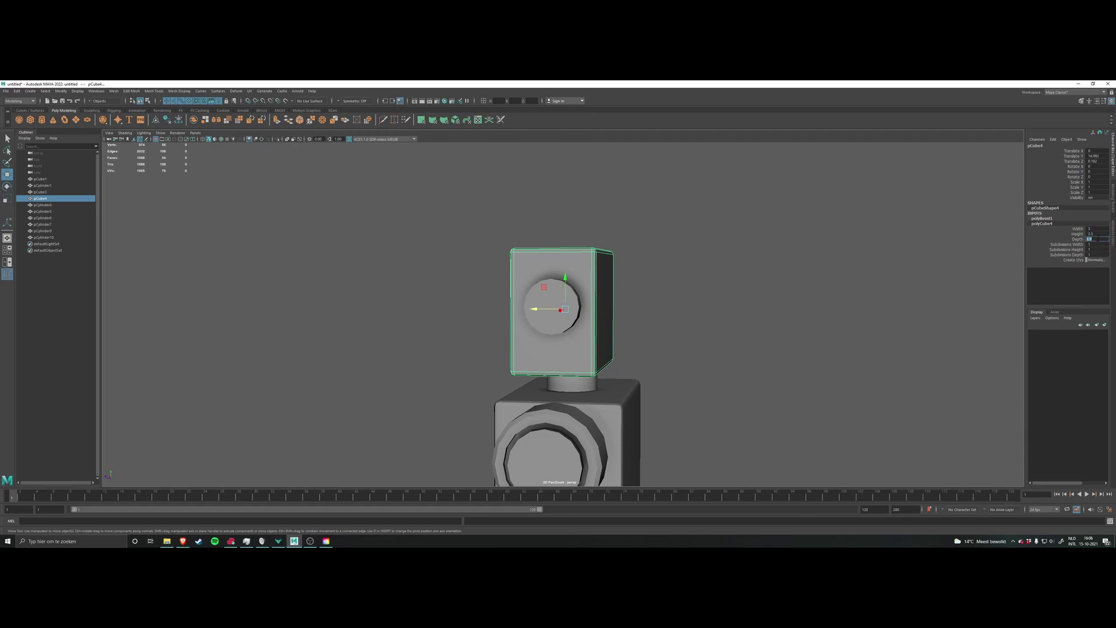
middle_drag(1095, 239, 1102, 241)
alt+drag(680, 296, 621, 272)
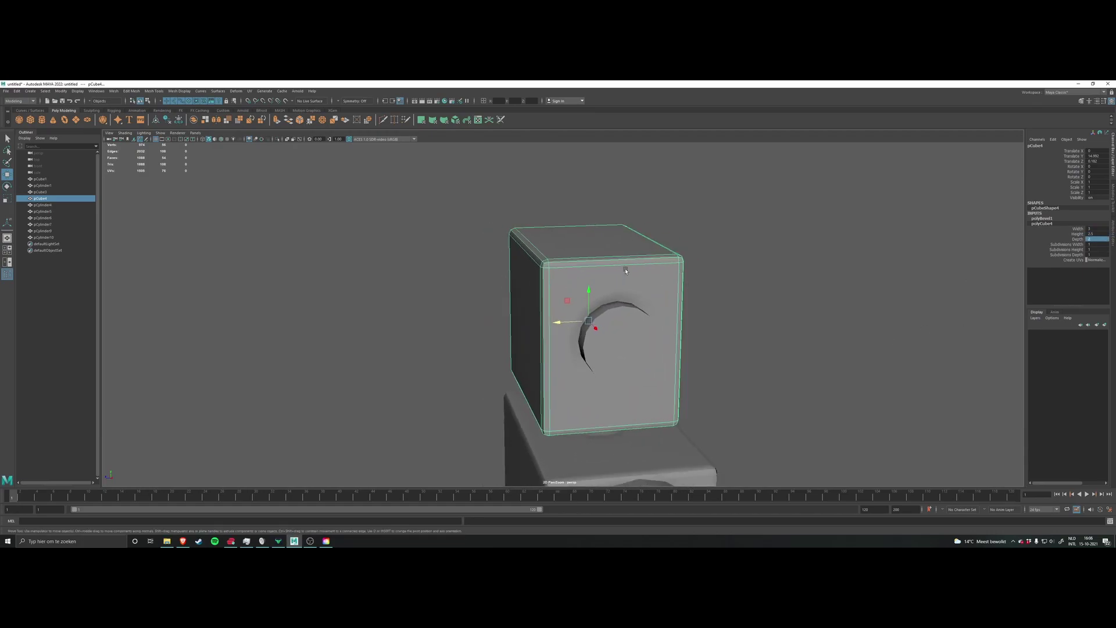
alt+drag(830, 265, 750, 294)
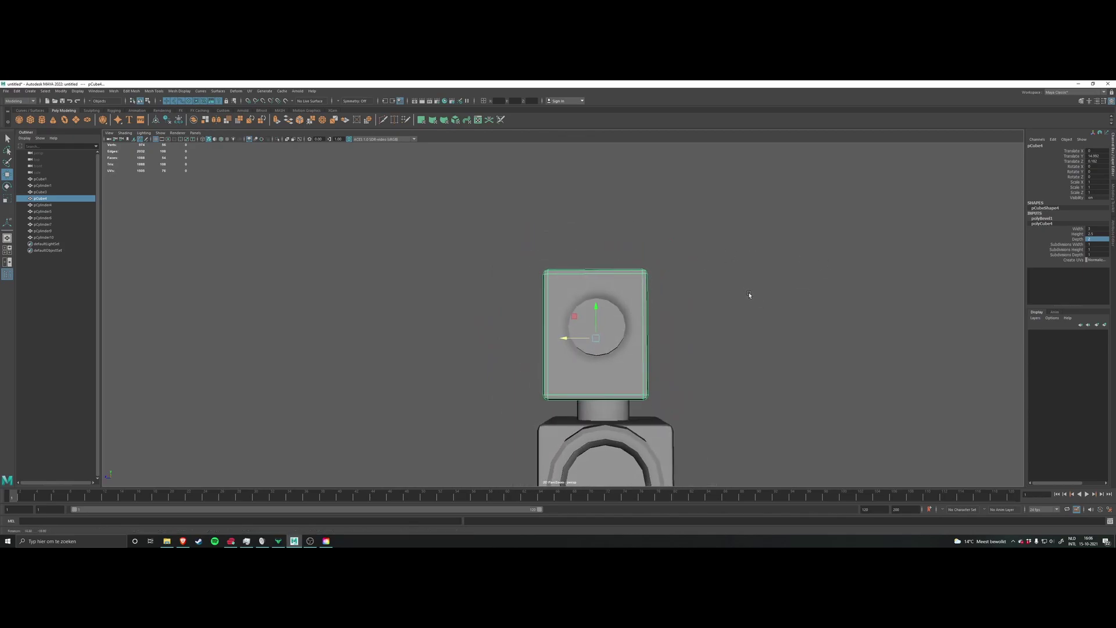
alt+drag(640, 356, 681, 331)
alt+drag(655, 269, 746, 261)
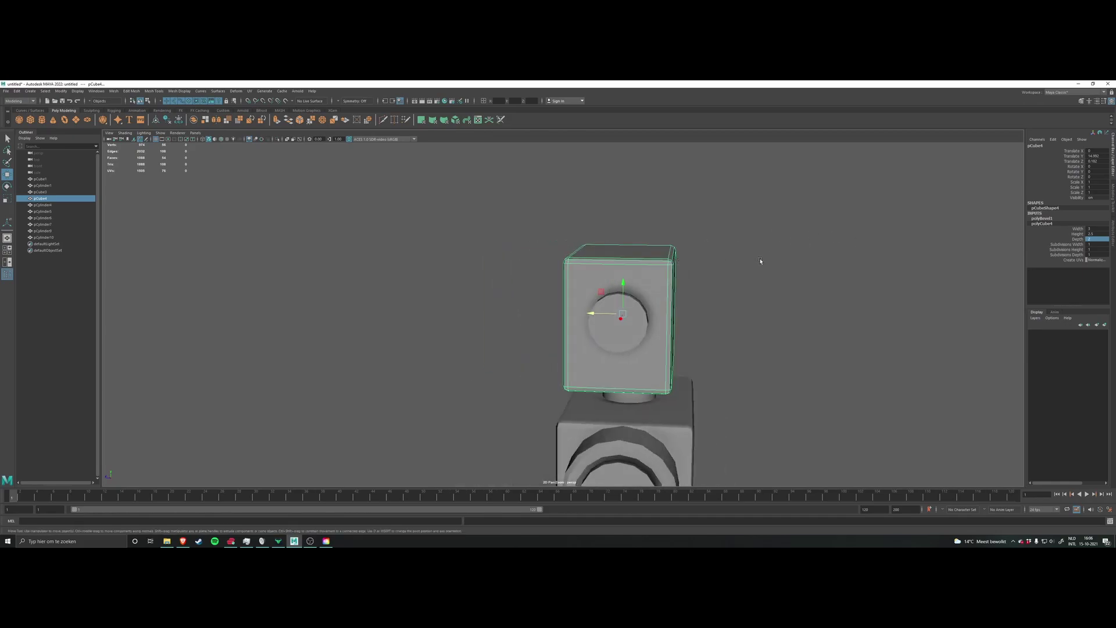
Step: Try deepening the head cube interactively to about 4.1, and bring its depth back to 2
mouse_move(1085, 239)
mouse_down()
mouse_move(1114, 239)
mouse_move(1088, 239)
mouse_up()
middle_drag(856, 283, 868, 283)
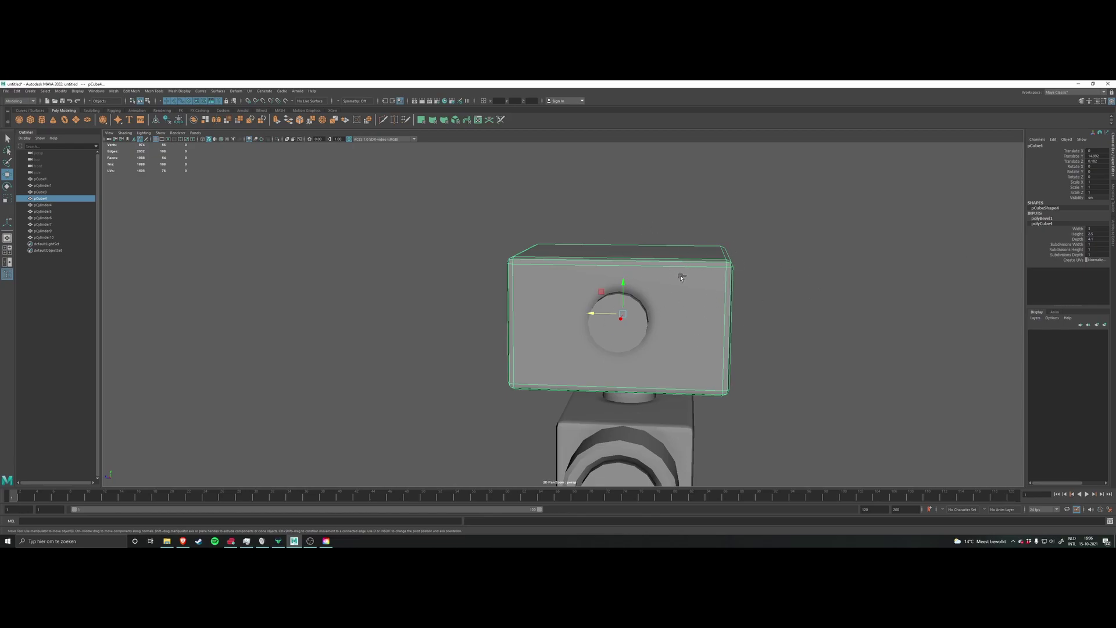
middle_drag(681, 278, 705, 279)
alt+drag(705, 279, 738, 273)
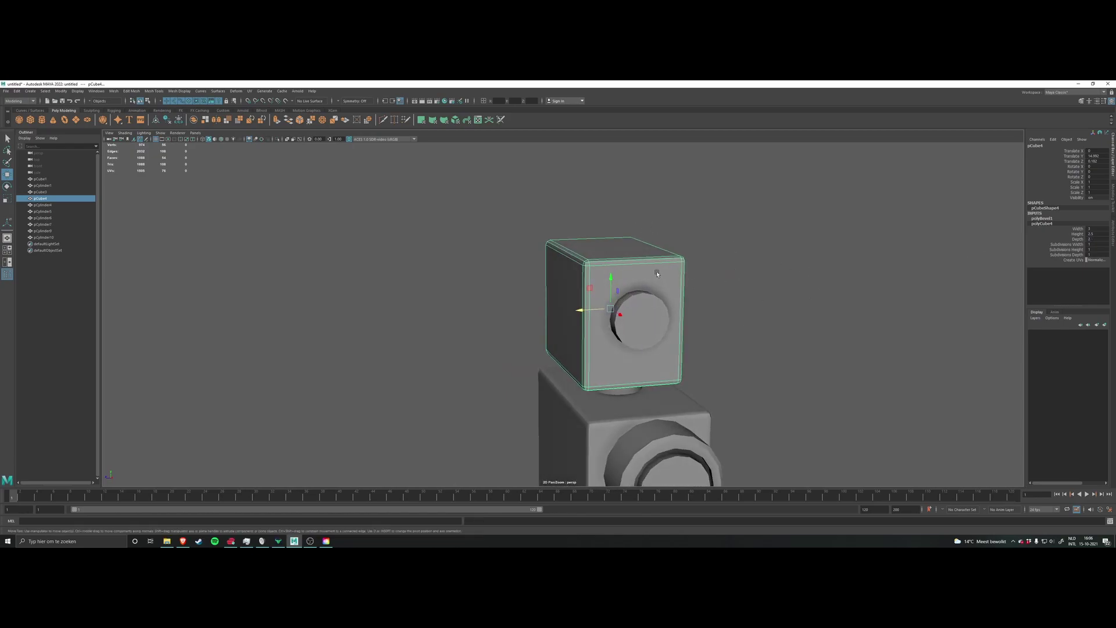
alt+drag(661, 266, 703, 281)
scroll(659, 269, up, 1)
scroll(662, 278, down, 2)
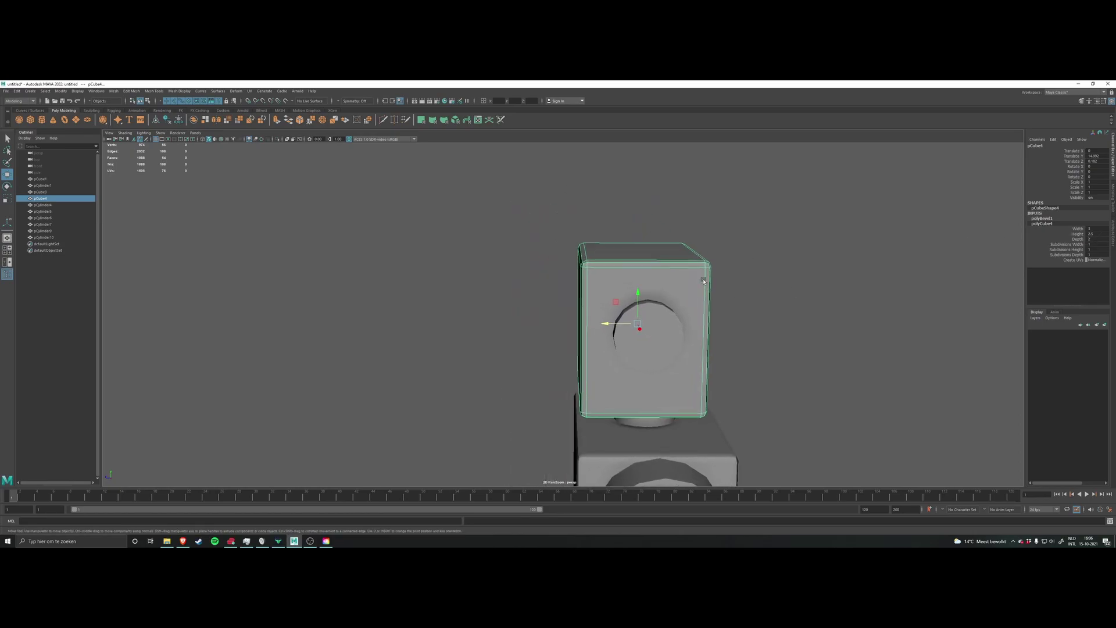
alt+drag(769, 337, 687, 357)
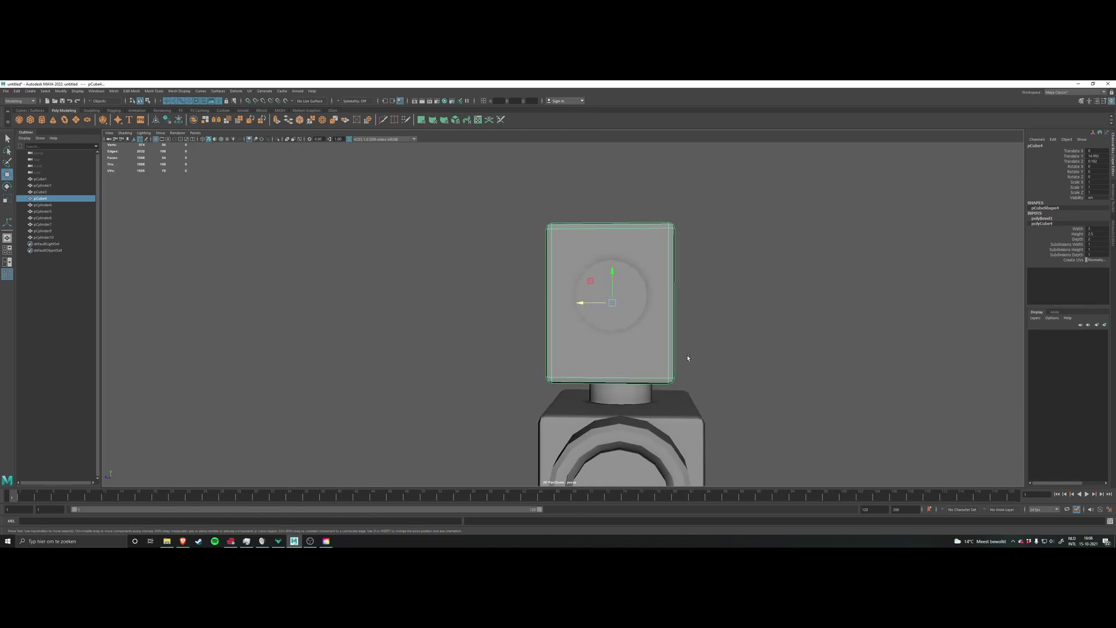
alt+drag(796, 326, 677, 305)
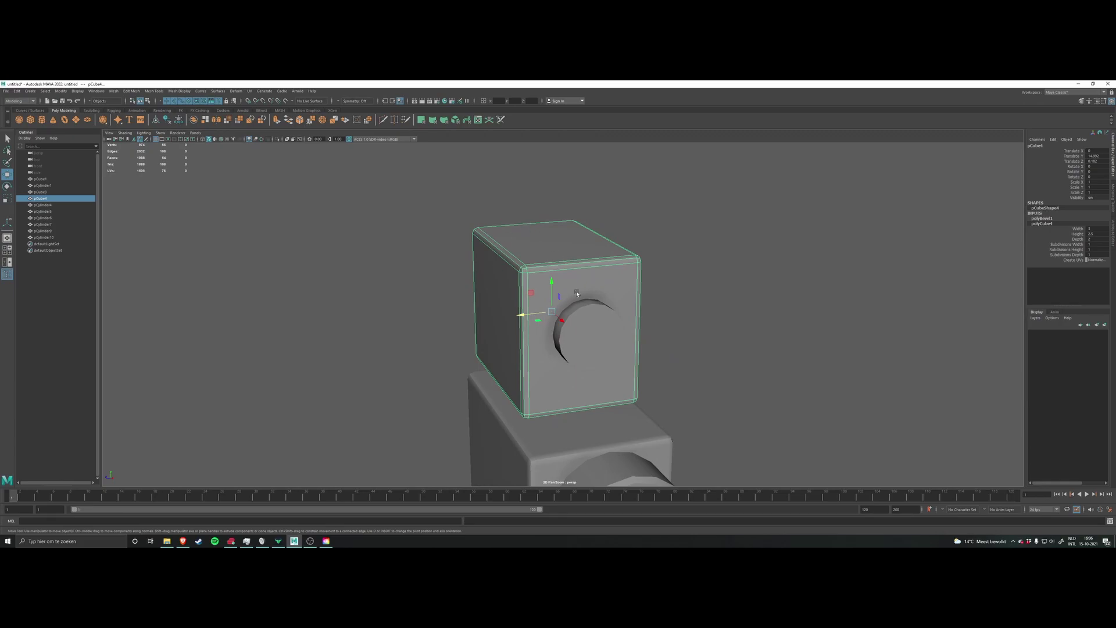
Step: Select the ear cylinder and move it slightly outward so it protrudes from the side of the head
alt+drag(887, 270, 822, 291)
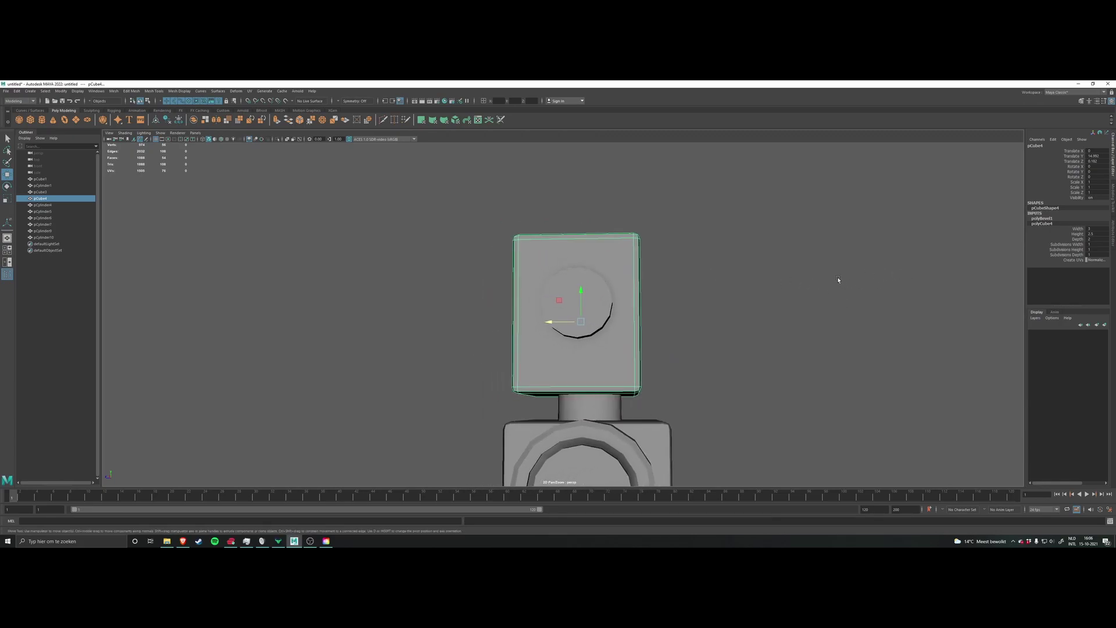
alt+drag(884, 251, 755, 326)
click(761, 315)
click(558, 378)
key(r)
alt+drag(557, 379, 611, 385)
key(w)
click(612, 312)
scroll(612, 312, up, 3)
mouse_move(613, 311)
alt+mouse_down()
mouse_move(675, 311)
mouse_move(659, 321)
mouse_move(654, 308)
mouse_move(601, 303)
alt+mouse_up()
key(r)
key(w)
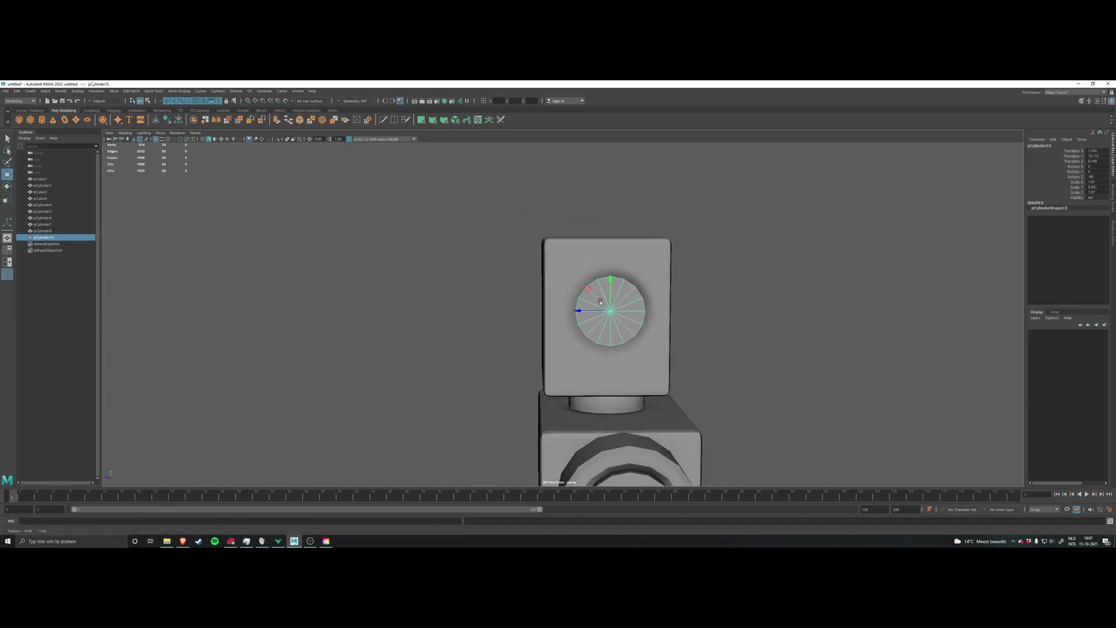
mouse_move(697, 301)
alt+mouse_down()
mouse_move(715, 313)
mouse_move(688, 309)
alt+mouse_up()
scroll(651, 305, up, 3)
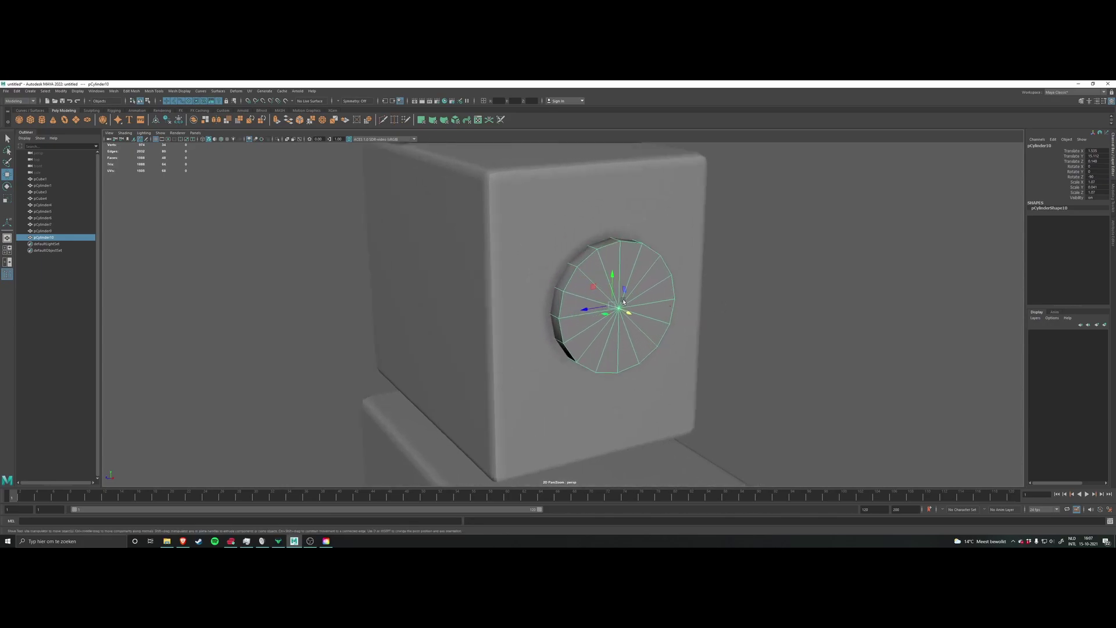
Step: Select all the outer cap faces of the ear cylinder by converting its centre vertex to faces
right_click(635, 303)
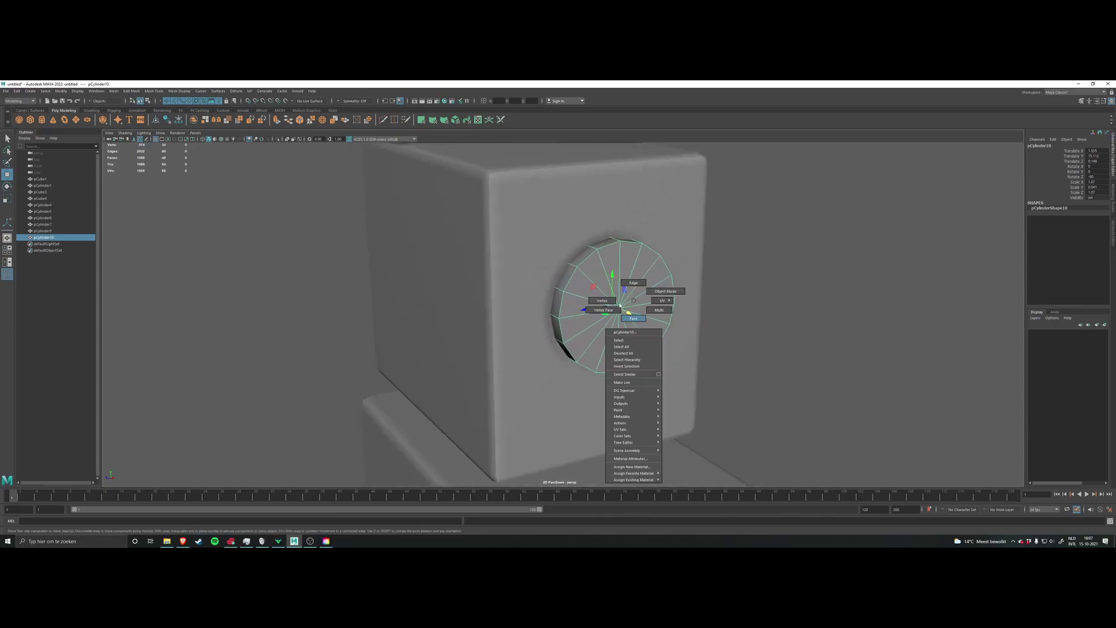
right_drag(631, 313, 609, 303)
click(619, 308)
shift+right_click(758, 300)
ctrl+right_click(758, 300)
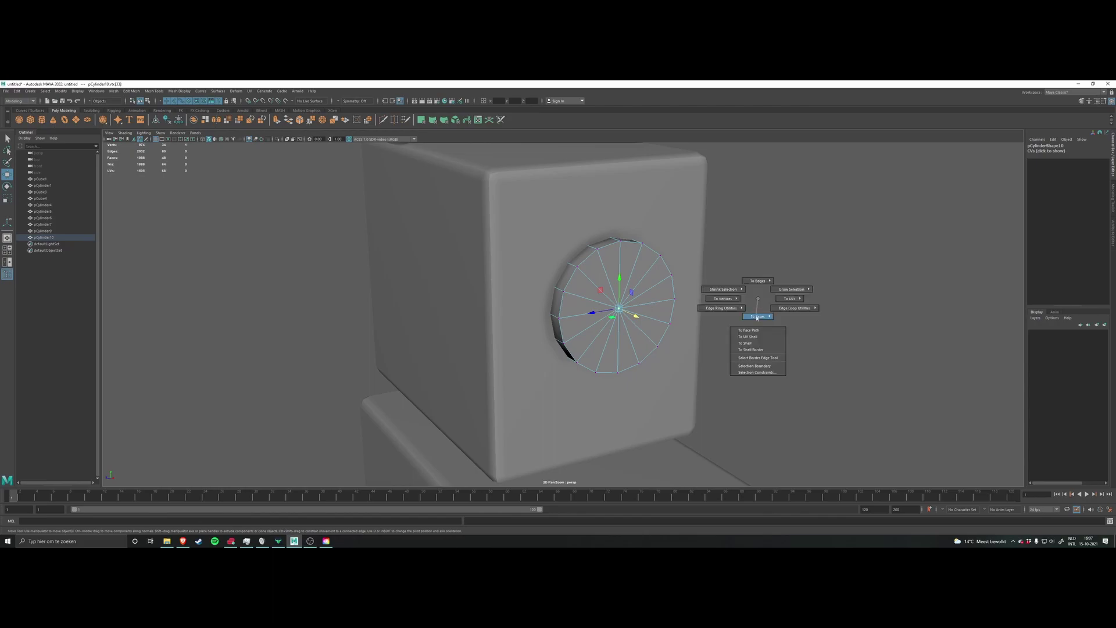
click(758, 317)
alt+drag(754, 332, 758, 329)
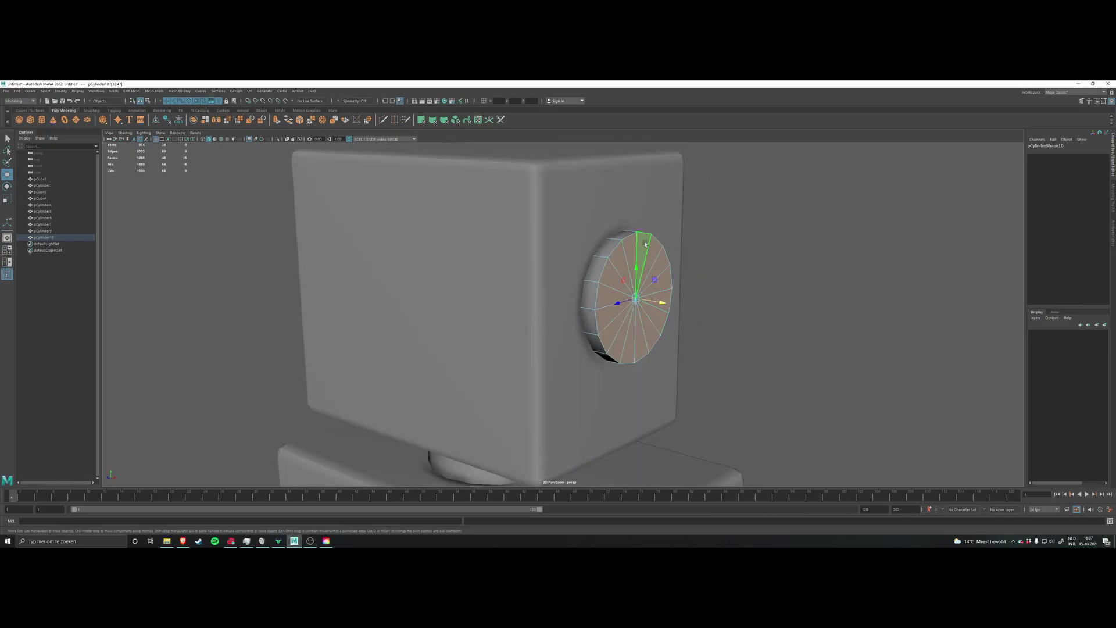
alt+drag(719, 289, 721, 319)
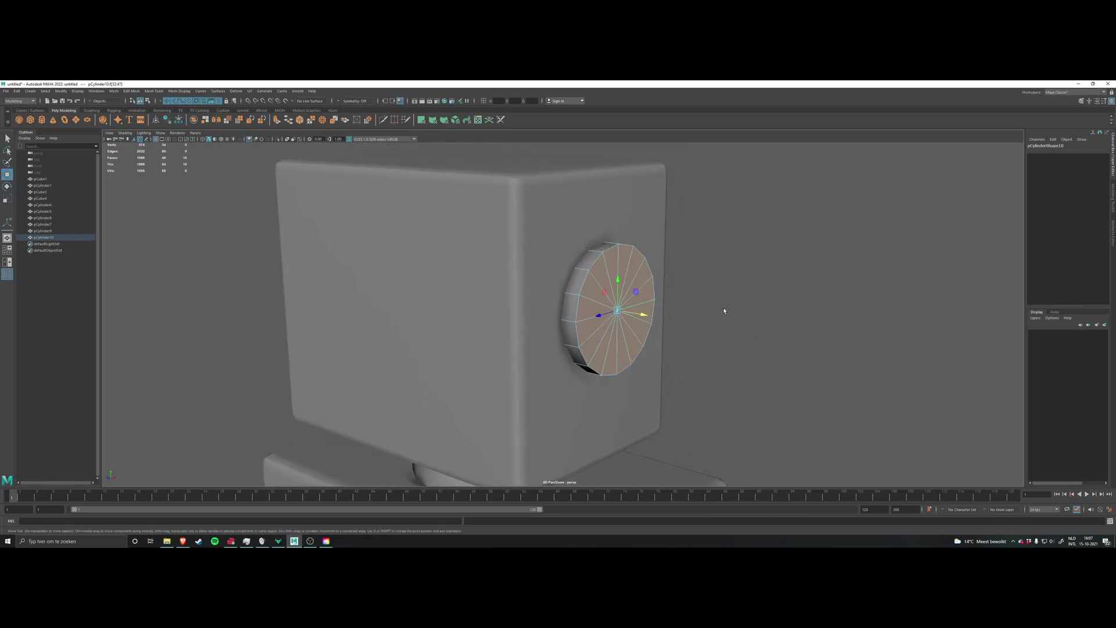
Step: Extrude the ear's cap faces with an inward offset to form a narrow rim
shift+right_drag(724, 310, 721, 327)
drag(686, 314, 723, 315)
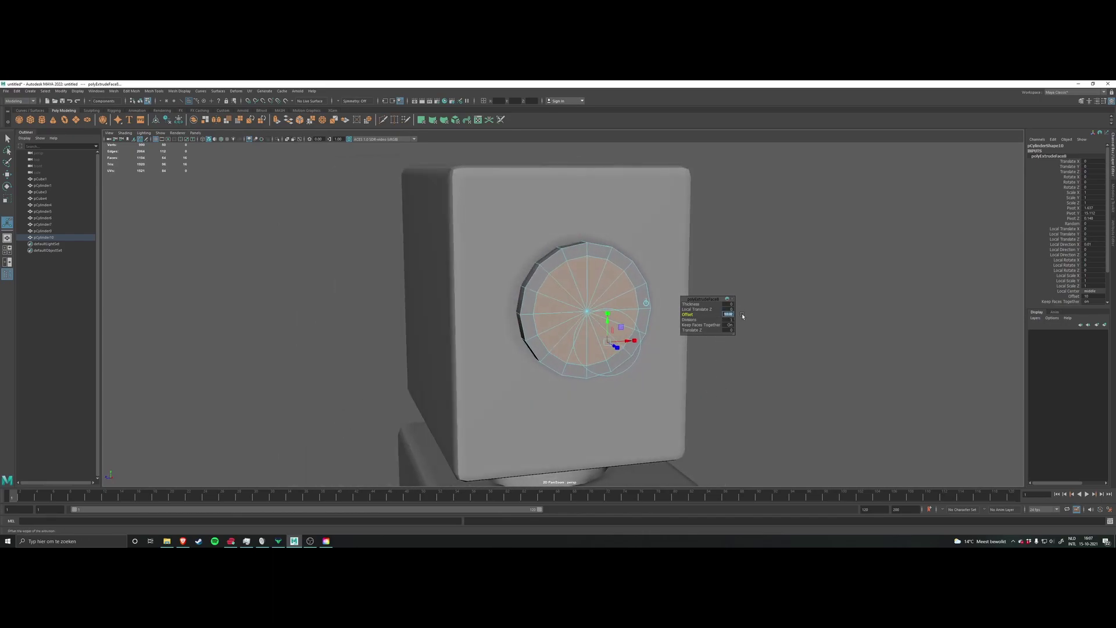
text(12)
key(Return)
alt+drag(665, 359, 683, 396)
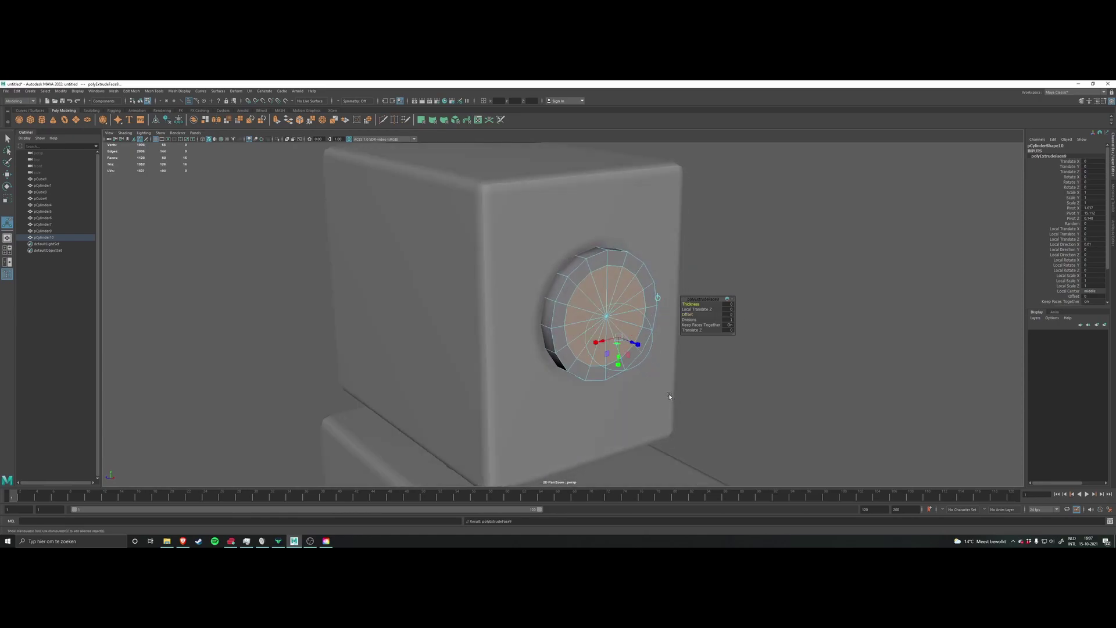
Step: Extrude the ear's inset faces outward into a smaller raised disc and return to object mode
key(ctrl+e)
drag(639, 345, 677, 378)
click(774, 369)
right_drag(761, 349, 784, 340)
Step: Examine the ear against the head, shoulder and whole robot from several distances and angles
scroll(681, 342, down, 5)
mouse_move(681, 342)
alt+mouse_down()
mouse_move(655, 335)
mouse_move(699, 333)
alt+mouse_up()
scroll(655, 335, down, 5)
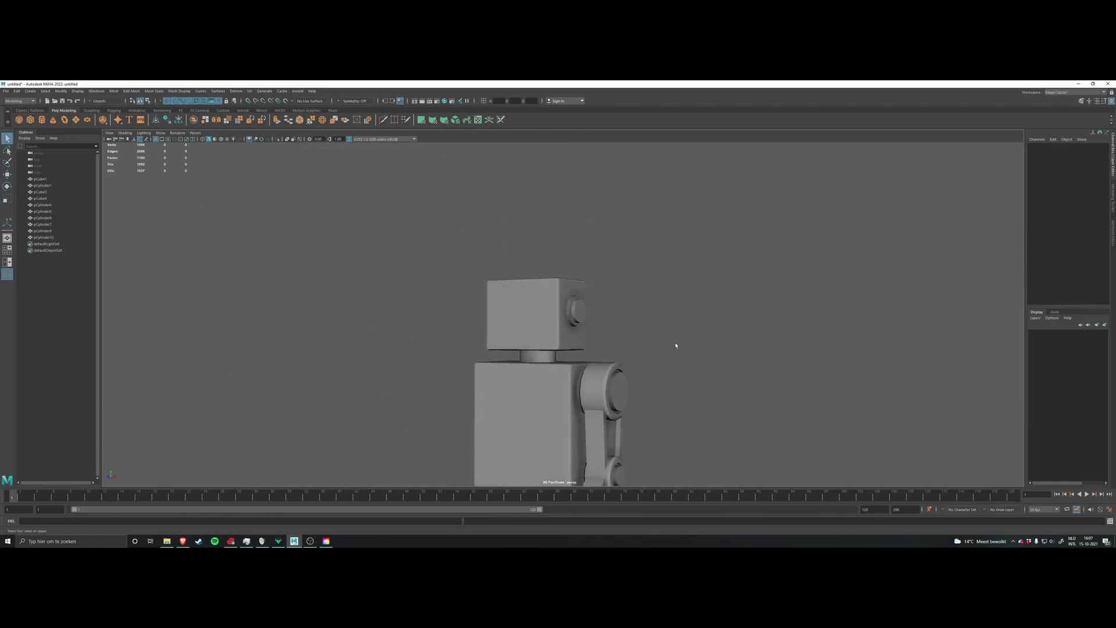
click(311, 541)
click(311, 544)
scroll(554, 382, up, 4)
alt+middle_drag(553, 424, 598, 362)
scroll(598, 363, down, 6)
alt+drag(597, 363, 585, 335)
scroll(602, 309, up, 6)
scroll(603, 309, down, 2)
scroll(575, 346, up, 5)
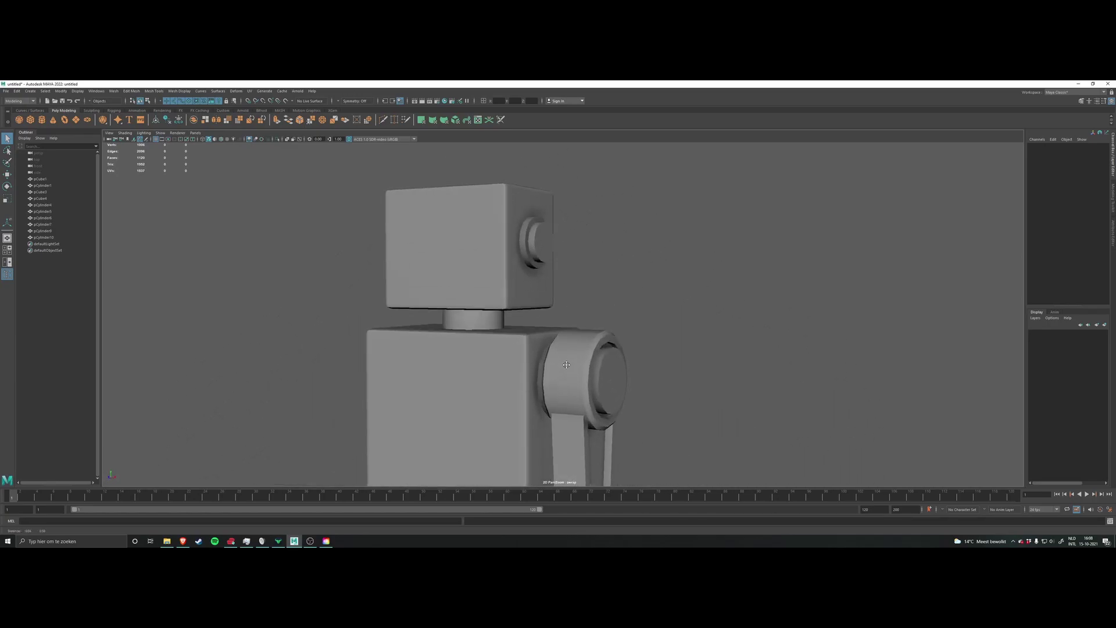
alt+middle_drag(566, 355, 569, 410)
scroll(569, 410, down, 1)
click(545, 291)
scroll(598, 319, down, 3)
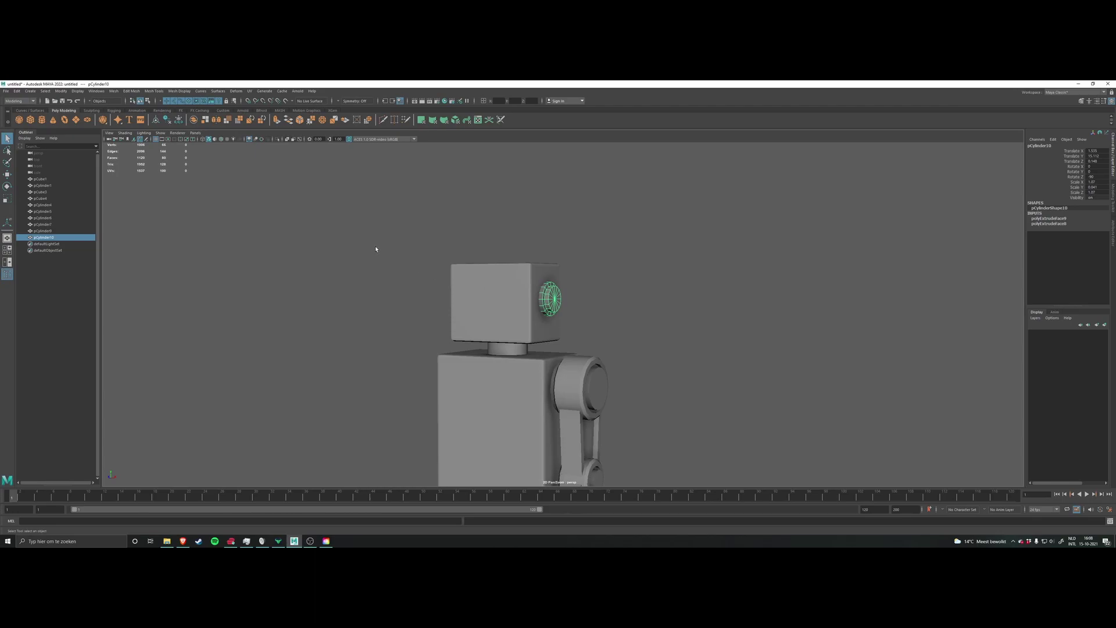
scroll(374, 248, down, 2)
alt+middle_drag(287, 249, 263, 174)
alt+drag(291, 222, 270, 271)
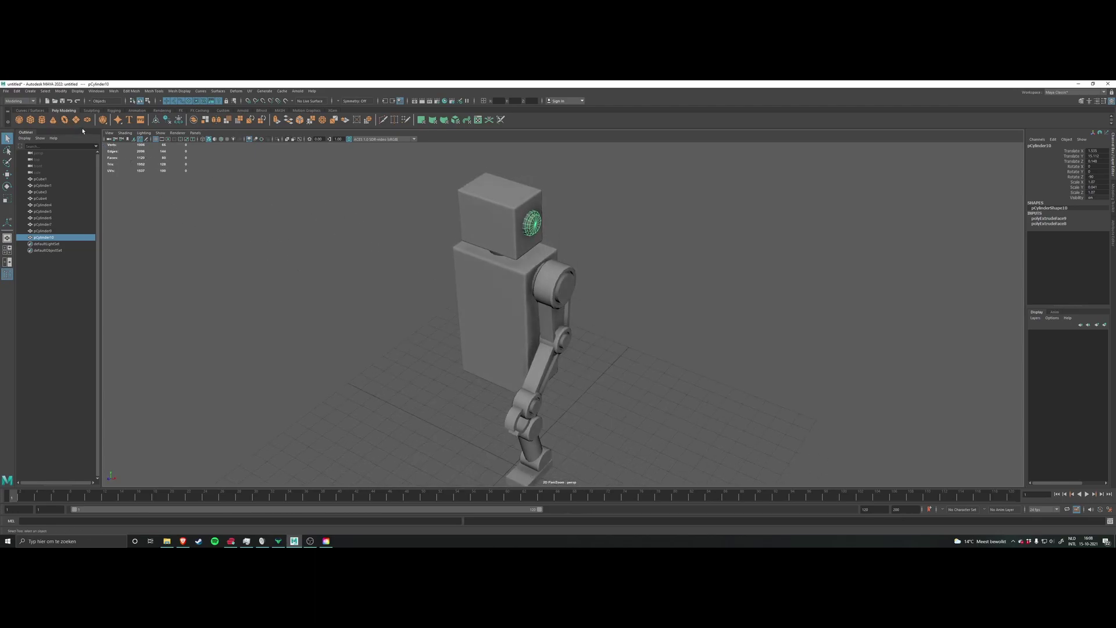
scroll(650, 274, up, 4)
click(657, 351)
scroll(639, 374, down, 4)
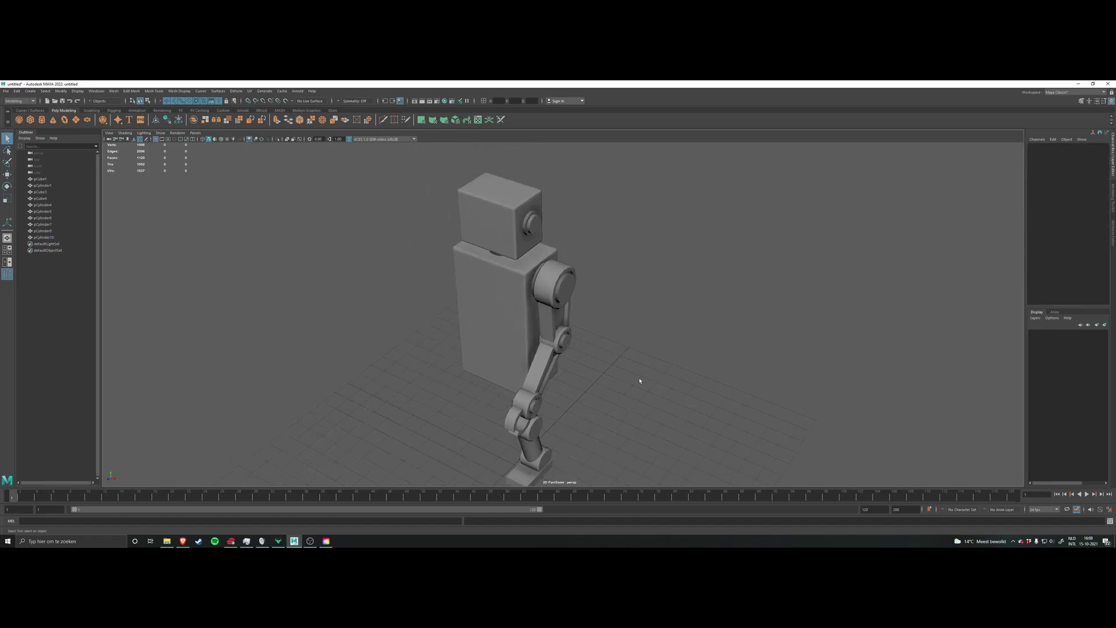
Step: Create a small polygon torus on the grid and move it up beside the ear
alt+middle_drag(628, 478, 609, 424)
shift+right_click(601, 415)
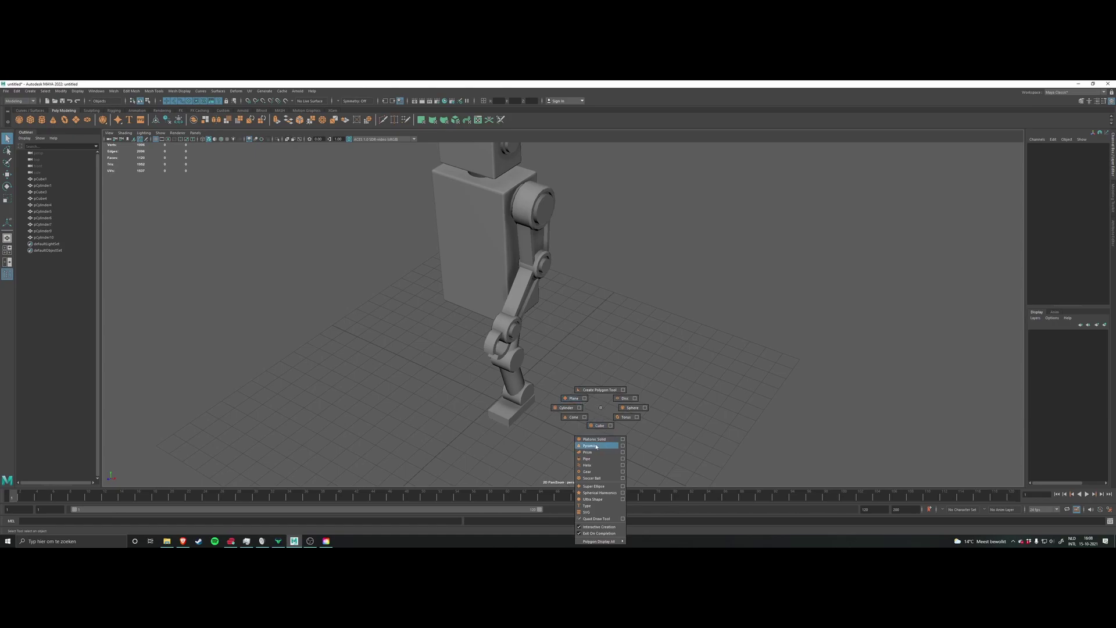
click(618, 418)
scroll(563, 402, up, 5)
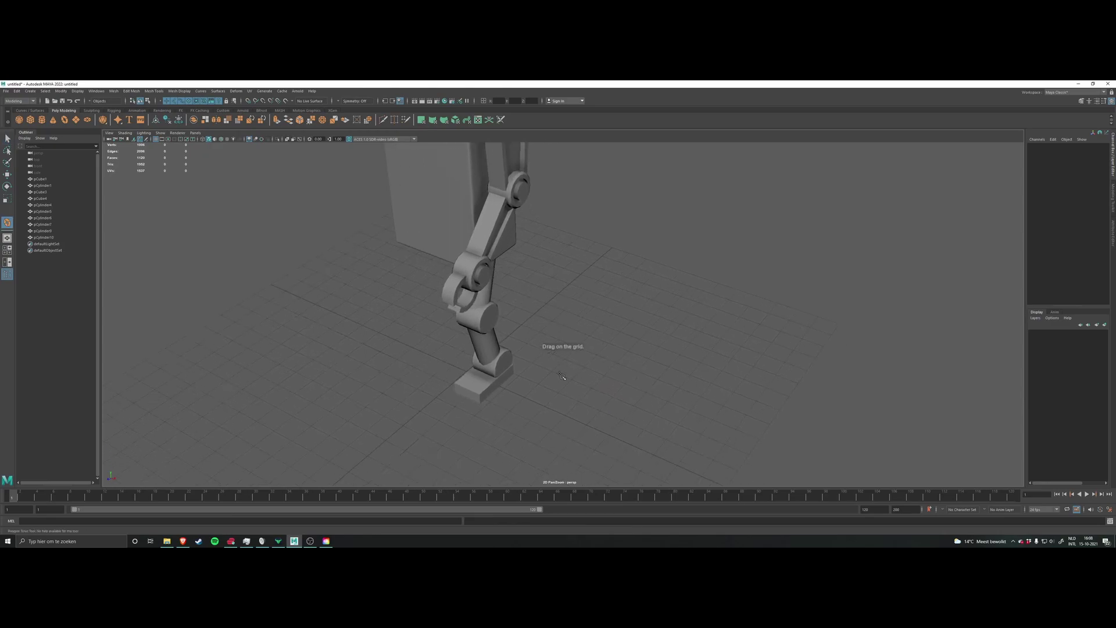
drag(569, 407, 534, 371)
key(w)
Step: Rotate the torus upright with its hole facing the front and move it closer to the ear's outer disc
key(e)
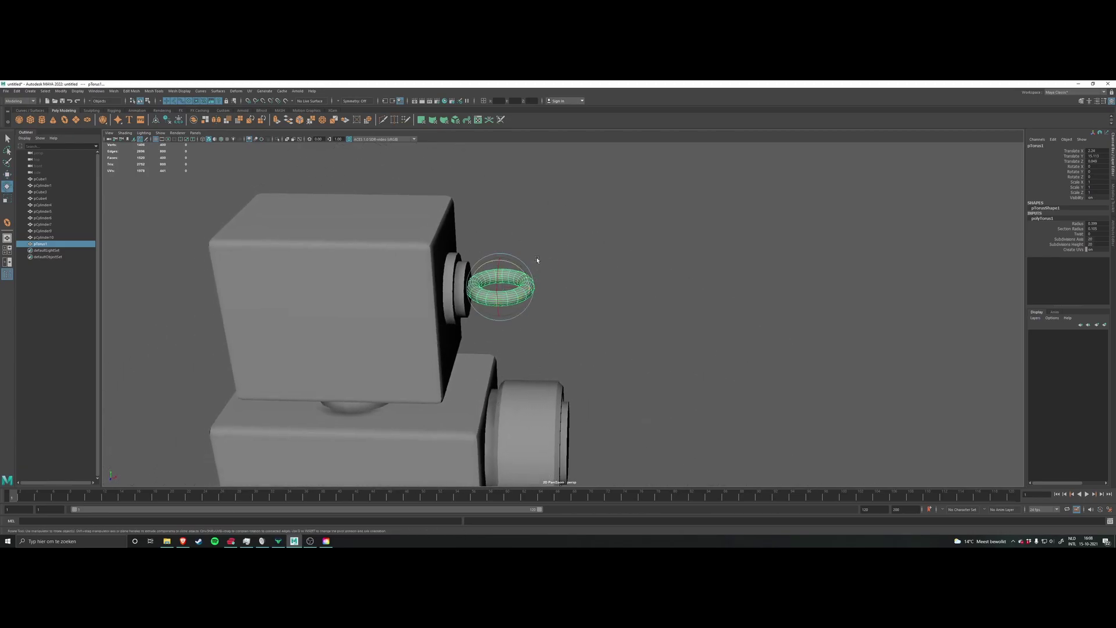
drag(514, 266, 450, 293)
scroll(520, 304, up, 3)
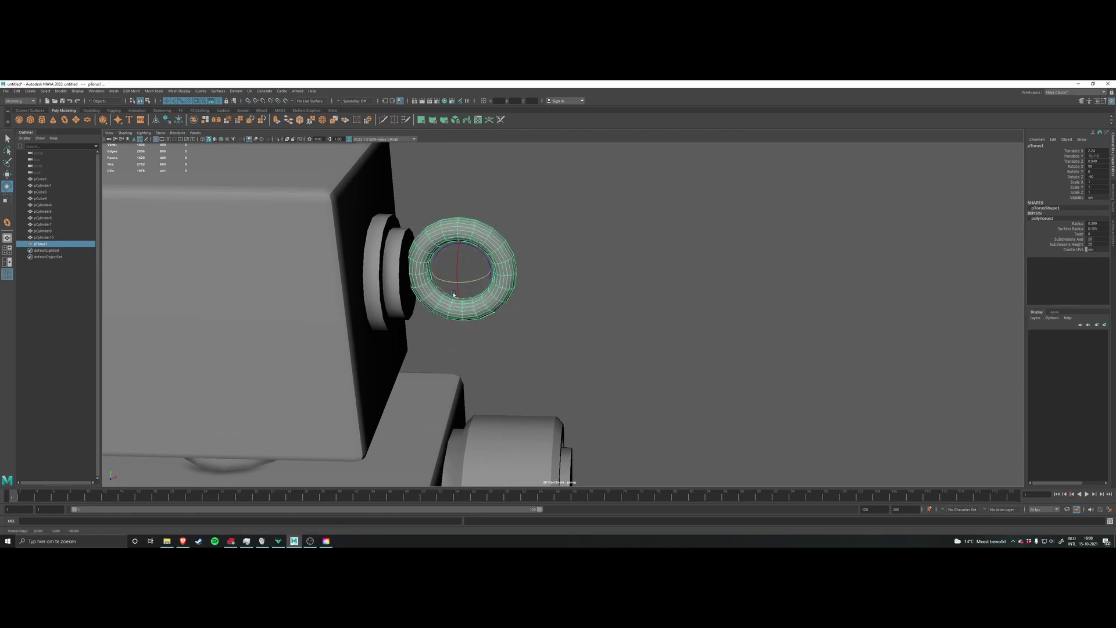
alt+drag(553, 292, 626, 361)
key(w)
drag(599, 281, 608, 276)
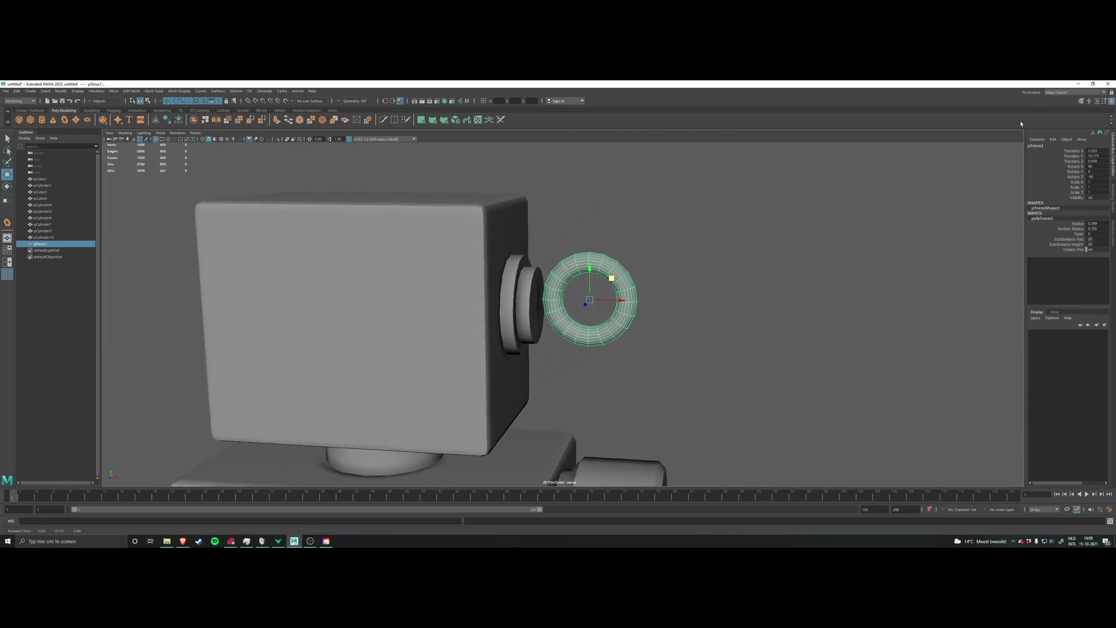
Step: Set the torus's axis subdivisions to 12 and its height subdivisions to 14
text(12)
key(Return)
click(1100, 244)
text(12)
key(Return)
alt+drag(773, 316, 755, 275)
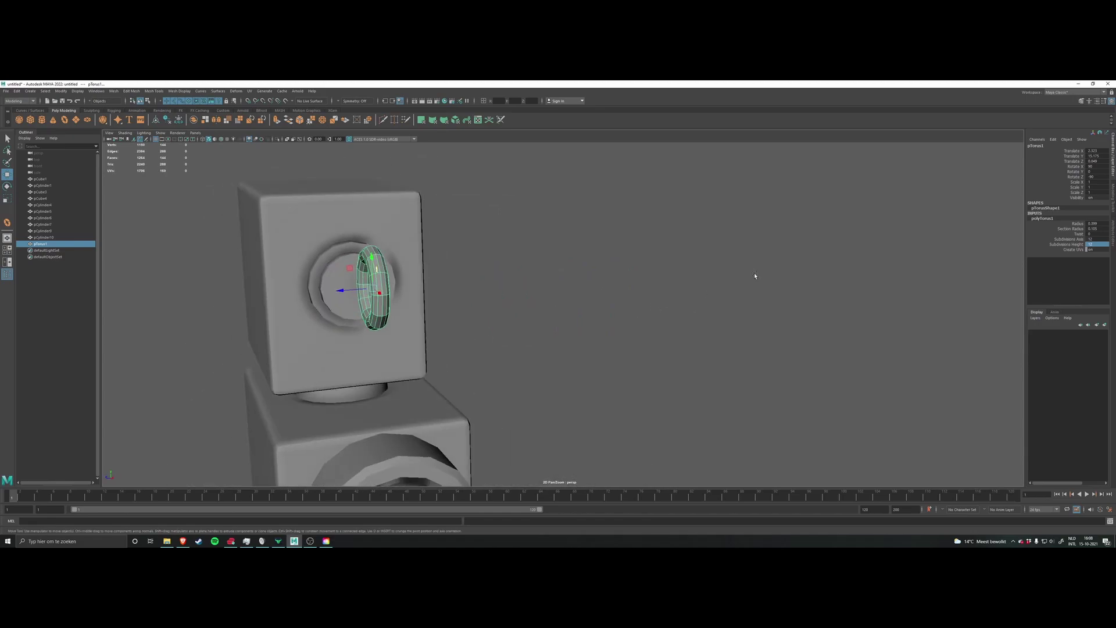
click(1096, 249)
key(Return)
alt+drag(796, 314, 863, 308)
alt+drag(770, 293, 720, 318)
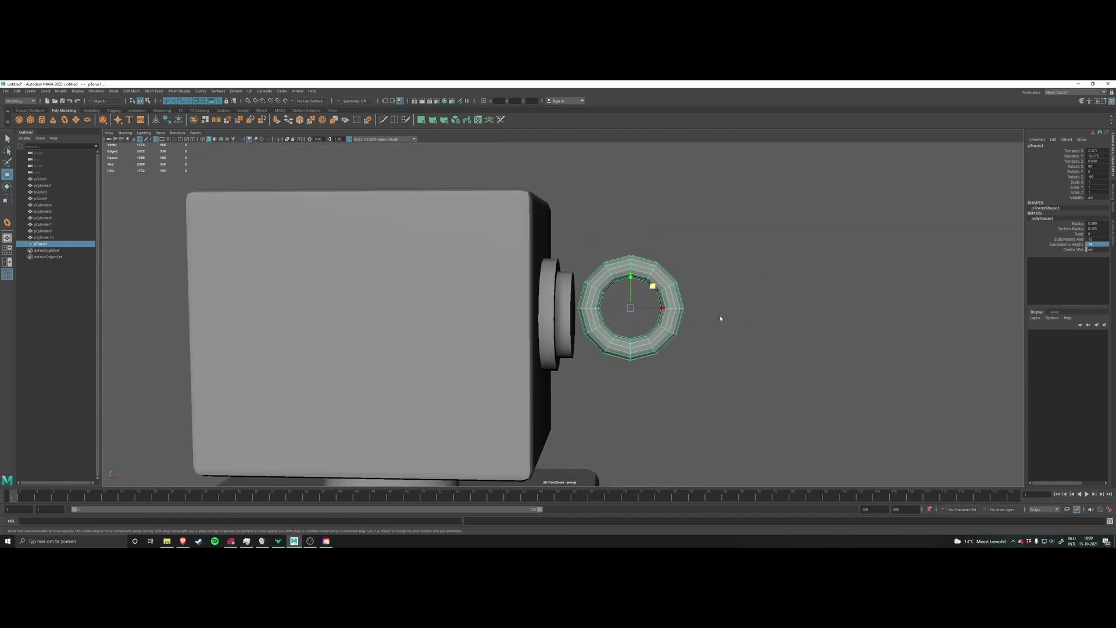
Step: Try adjusting the torus's radius interactively and undo the changes
scroll(714, 309, up, 3)
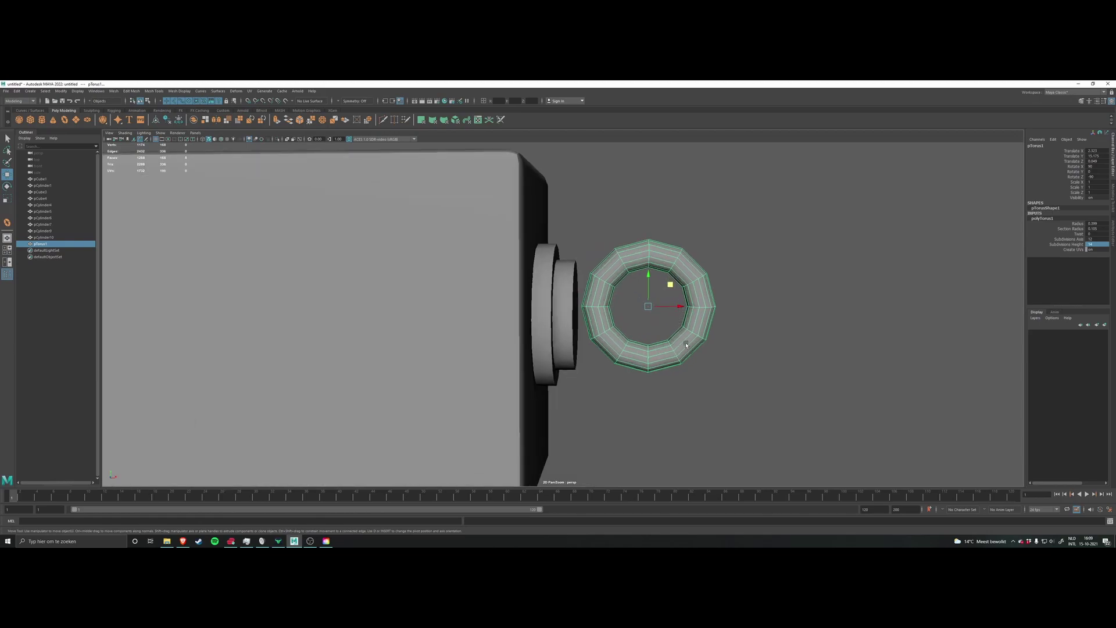
alt+middle_drag(683, 342, 660, 341)
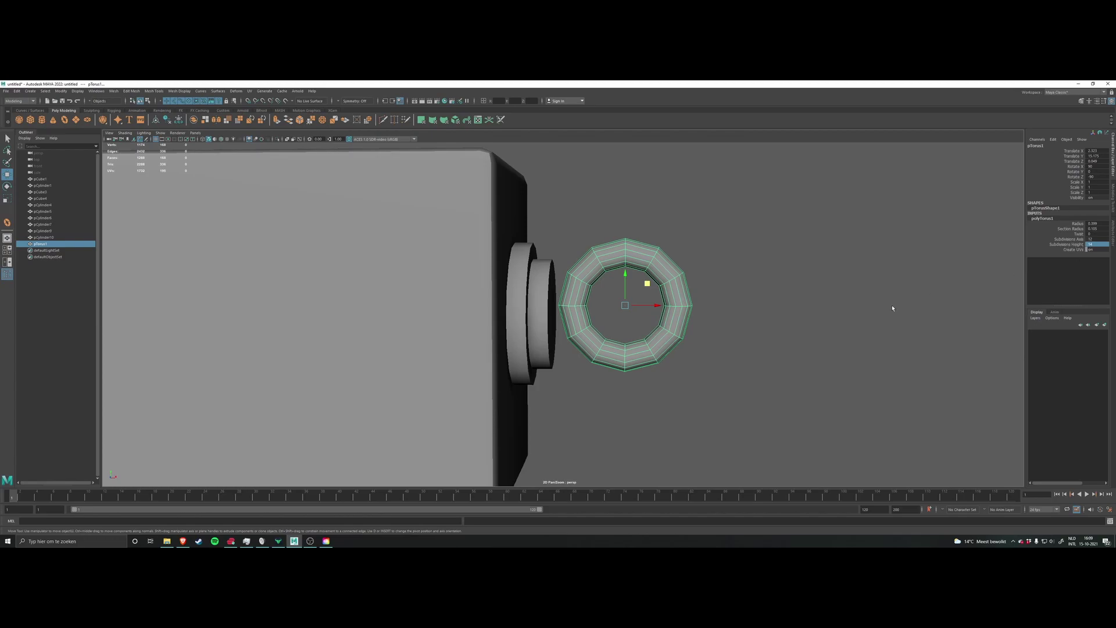
scroll(691, 323, up, 2)
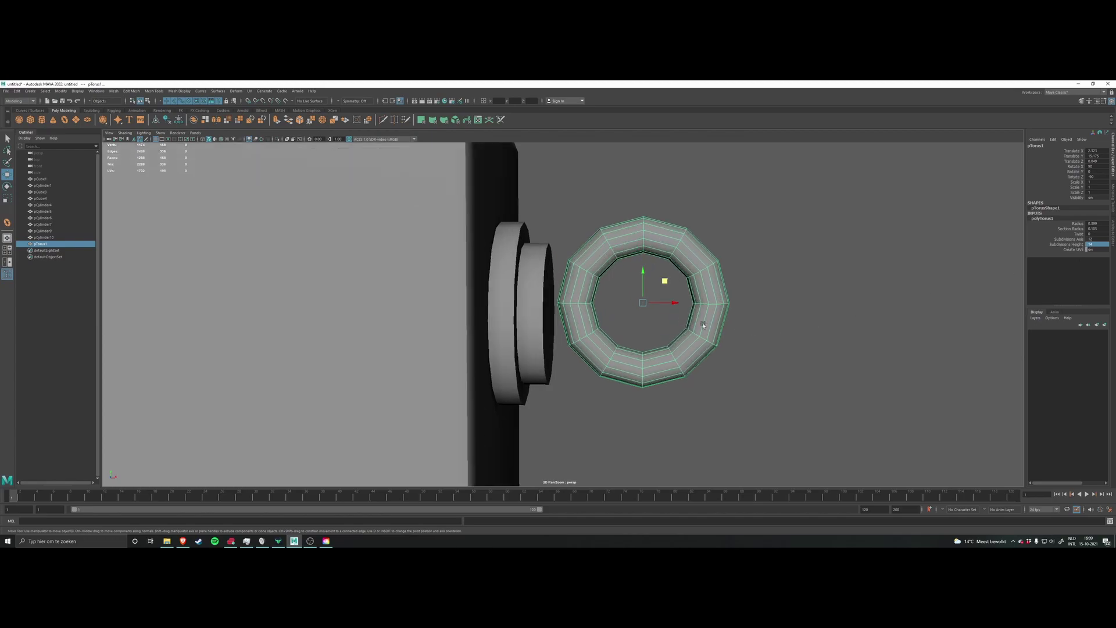
click(1080, 224)
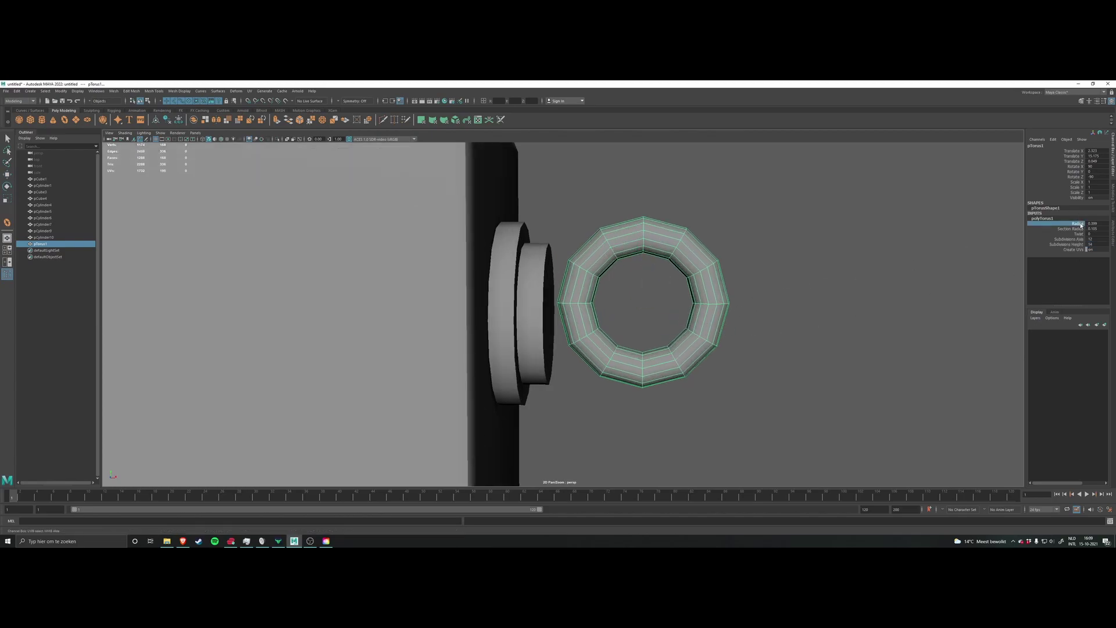
mouse_move(1090, 223)
ctrl+mouse_down()
mouse_move(1082, 229)
mouse_move(1098, 229)
ctrl+mouse_up()
key(ctrl+z)
key(ctrl+z)
key(ctrl+z)
Step: Try a section radius of 0.2 on the torus and settle on 0.15
double_click(1093, 228)
text(0.2)
key(Return)
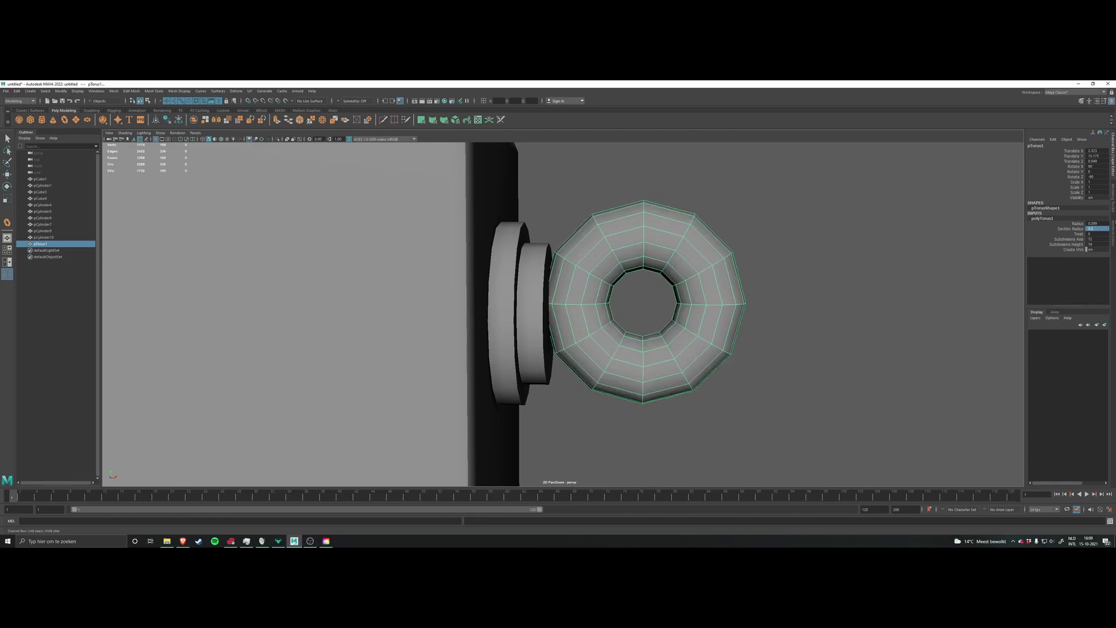
double_click(1101, 229)
text(0.15)
key(Return)
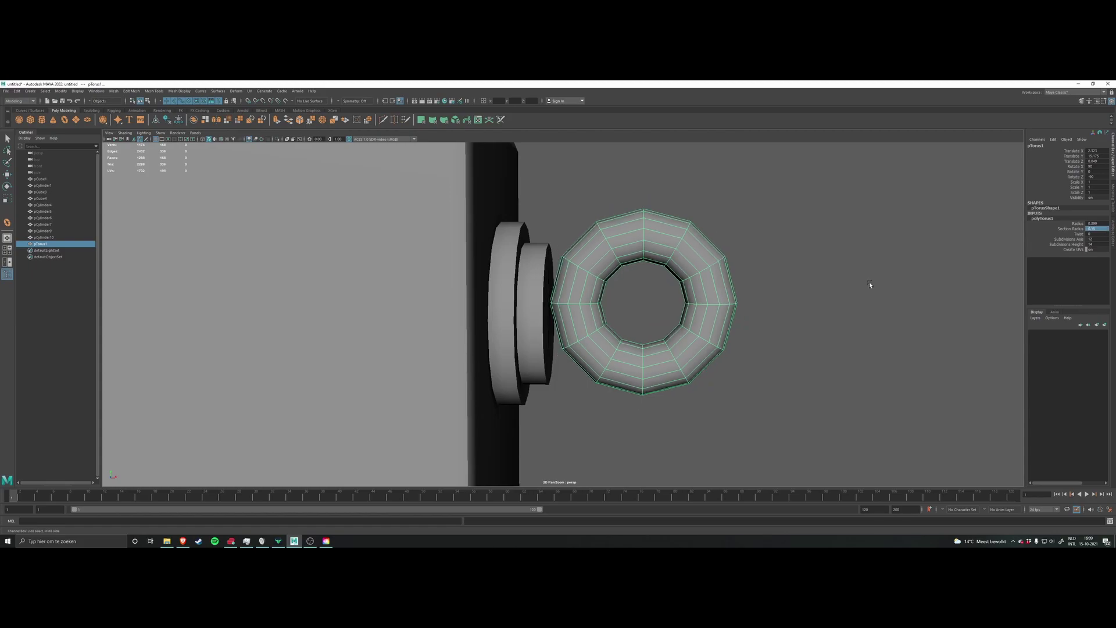
scroll(722, 305, down, 4)
mouse_move(720, 305)
alt+mouse_down()
mouse_move(675, 303)
mouse_move(720, 301)
alt+mouse_up()
scroll(720, 302, up, 5)
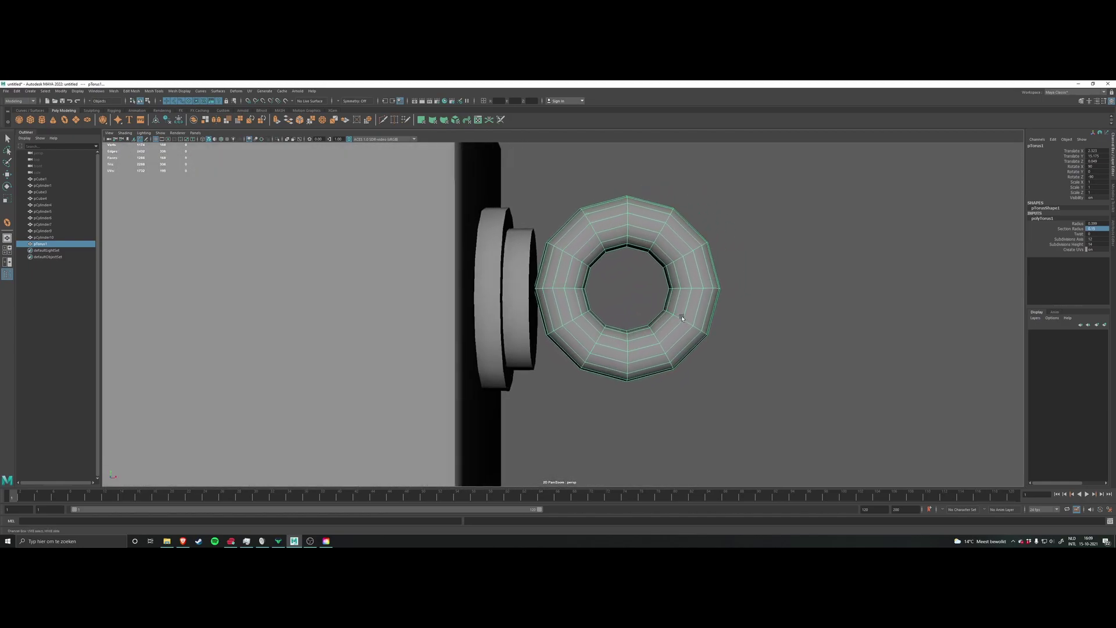
Step: Set the torus's radius to 0.3
click(1100, 224)
text(0.3)
key(Return)
alt+drag(848, 314, 732, 303)
alt+middle_drag(615, 275, 637, 308)
Step: Put the torus in face selection mode and check the toy robot reference slide in Google Slides
right_drag(637, 312, 641, 326)
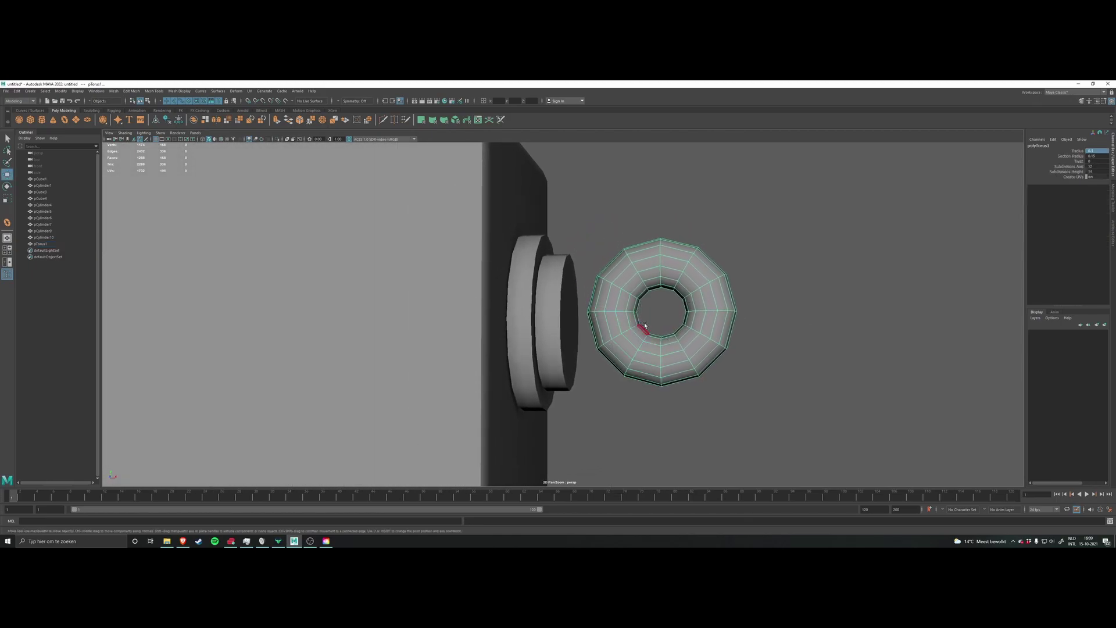
scroll(669, 328, down, 5)
scroll(686, 335, up, 6)
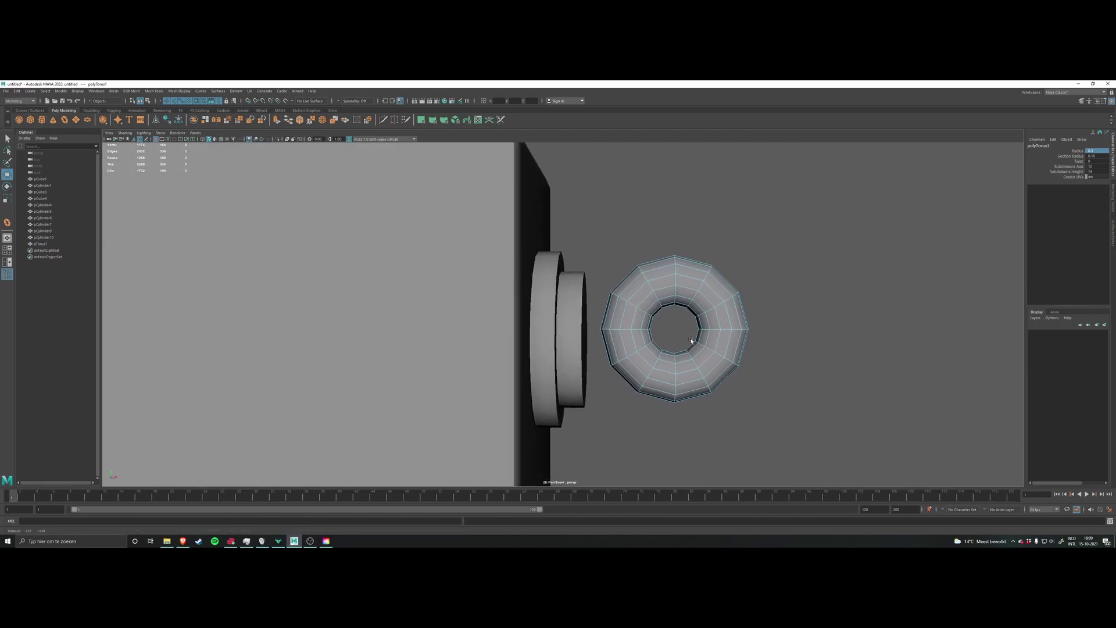
alt+middle_drag(691, 341, 677, 337)
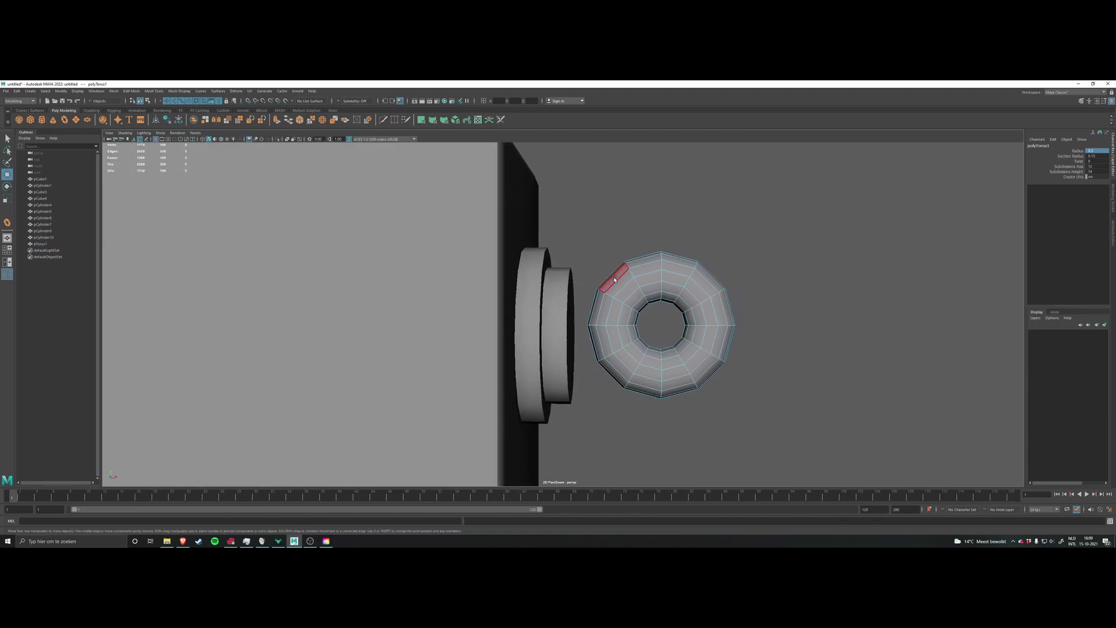
click(183, 541)
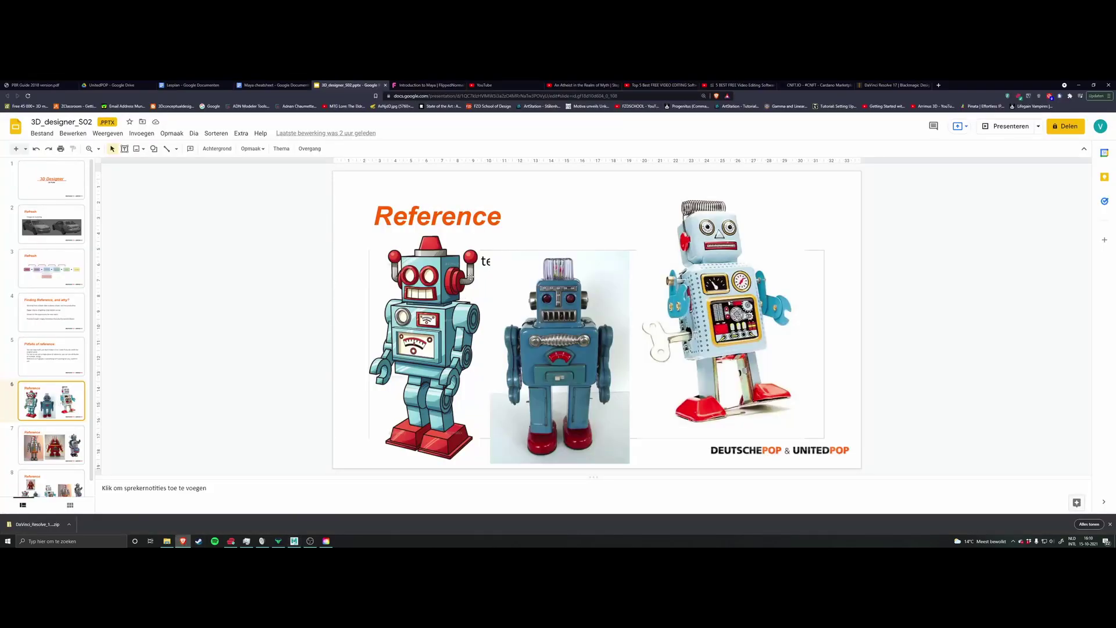
key(alt+Tab)
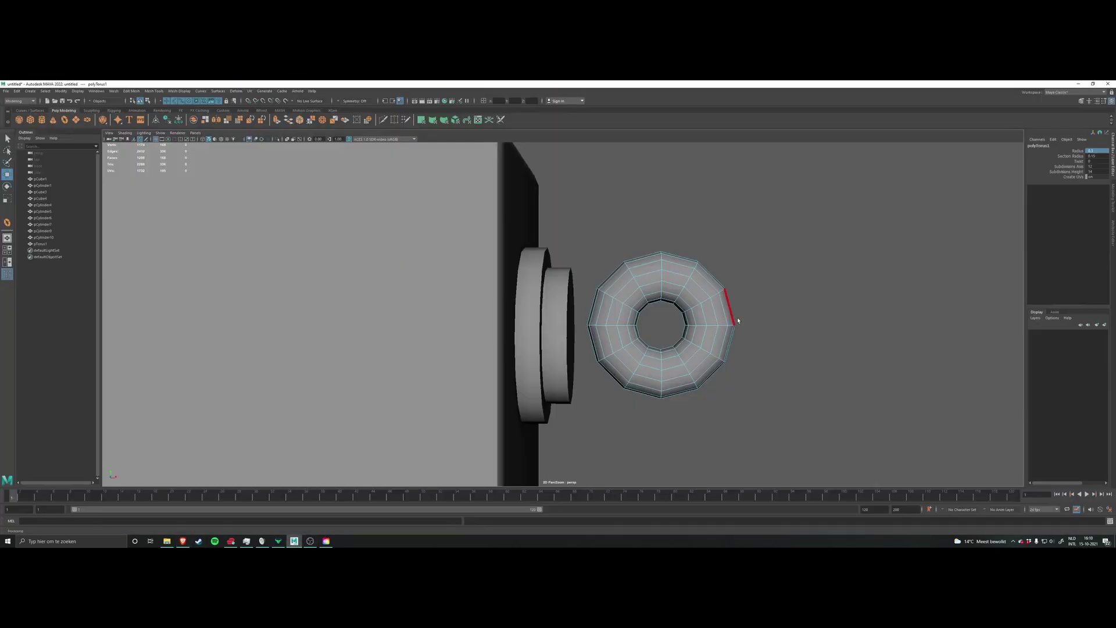
Step: Return the torus to object mode and set its radius to 0.25
alt+middle_drag(779, 320, 729, 313)
right_drag(734, 278, 753, 267)
click(753, 267)
click(634, 302)
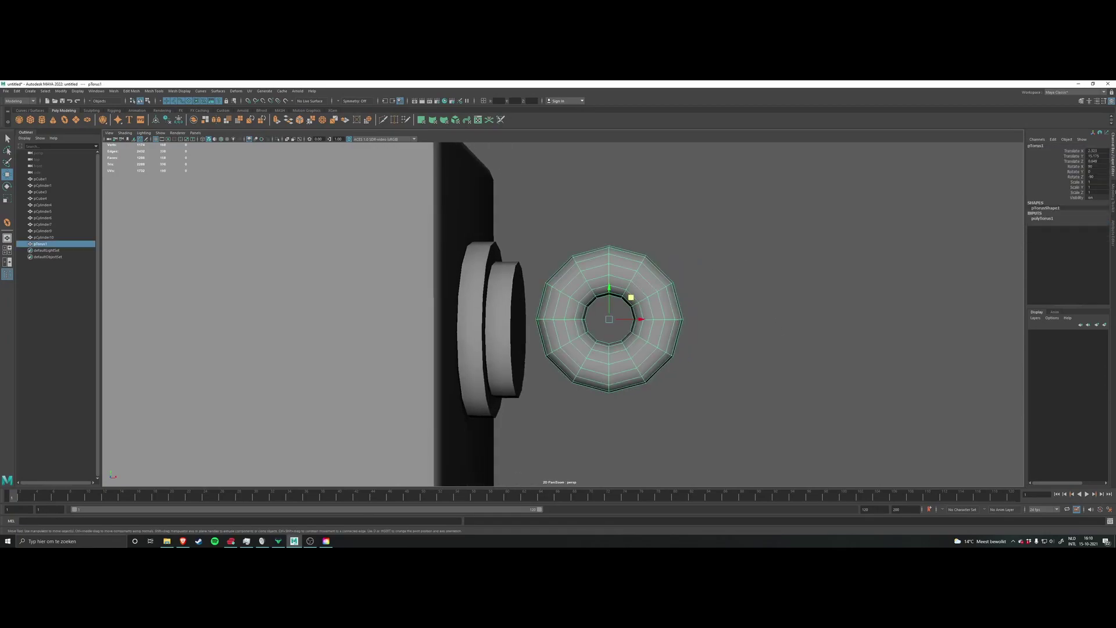
click(1043, 218)
double_click(1096, 224)
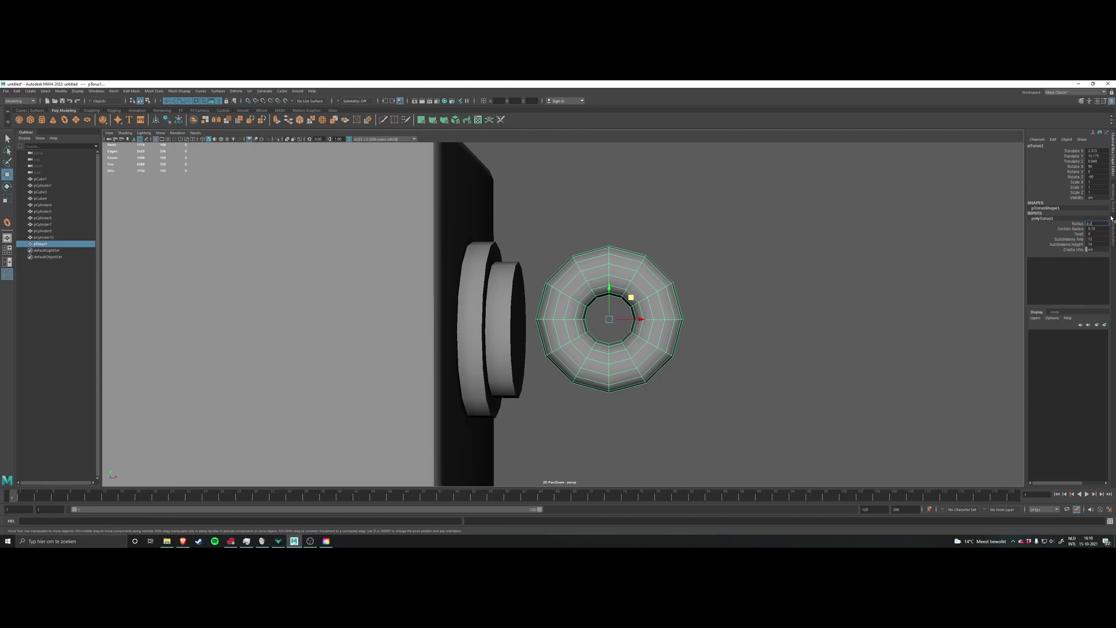
text(0.2.5)
key(Return)
double_click(1098, 224)
text(0.25)
key(Return)
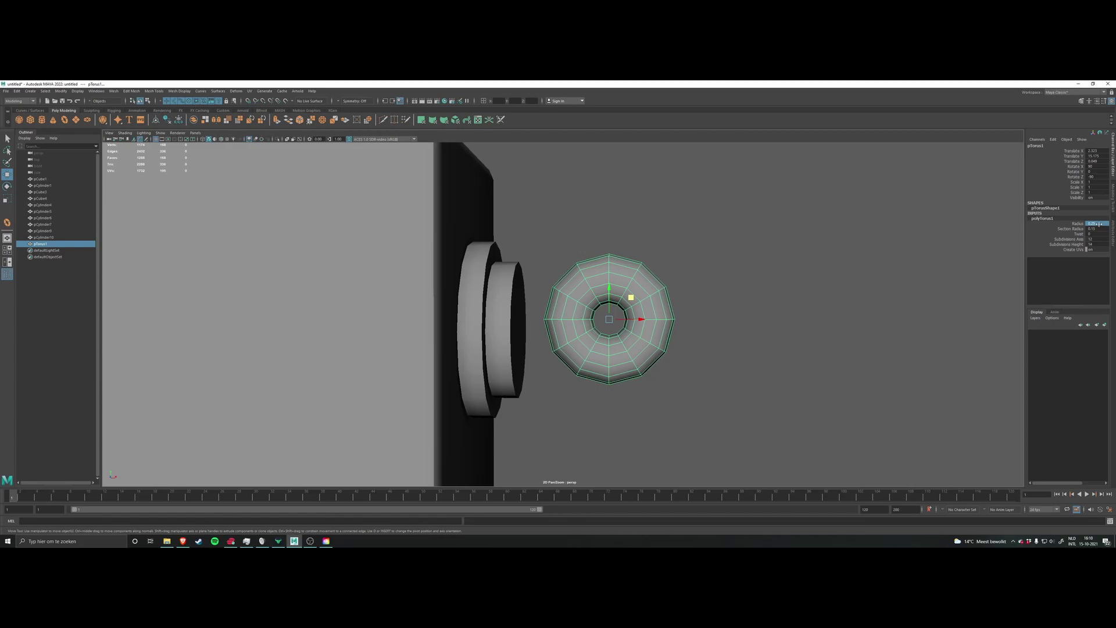
Step: Delete all faces in the upper half of the torus
right_drag(627, 344, 615, 356)
alt+middle_drag(613, 346, 621, 358)
alt+middle_drag(694, 323, 690, 309)
drag(516, 228, 725, 308)
alt+drag(725, 308, 767, 312)
key(Delete)
alt+middle_drag(639, 344, 558, 327)
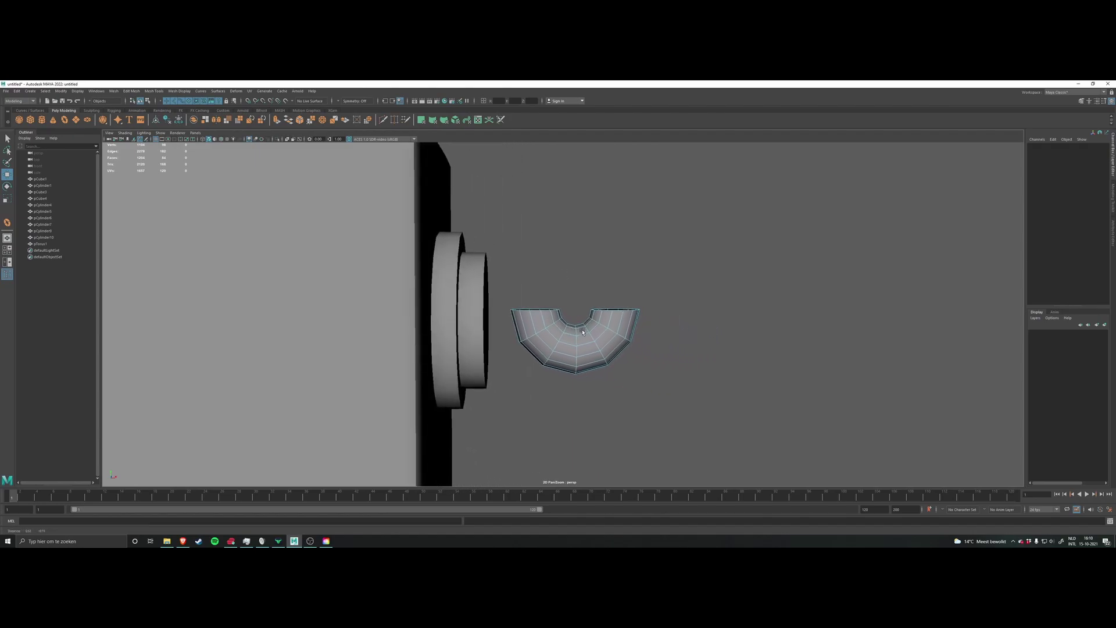
Step: Delete the half of the remaining torus nearest the ear, leaving a quarter-torus elbow
drag(500, 264, 572, 401)
alt+drag(573, 401, 590, 419)
alt+middle_drag(589, 419, 595, 367)
key(w)
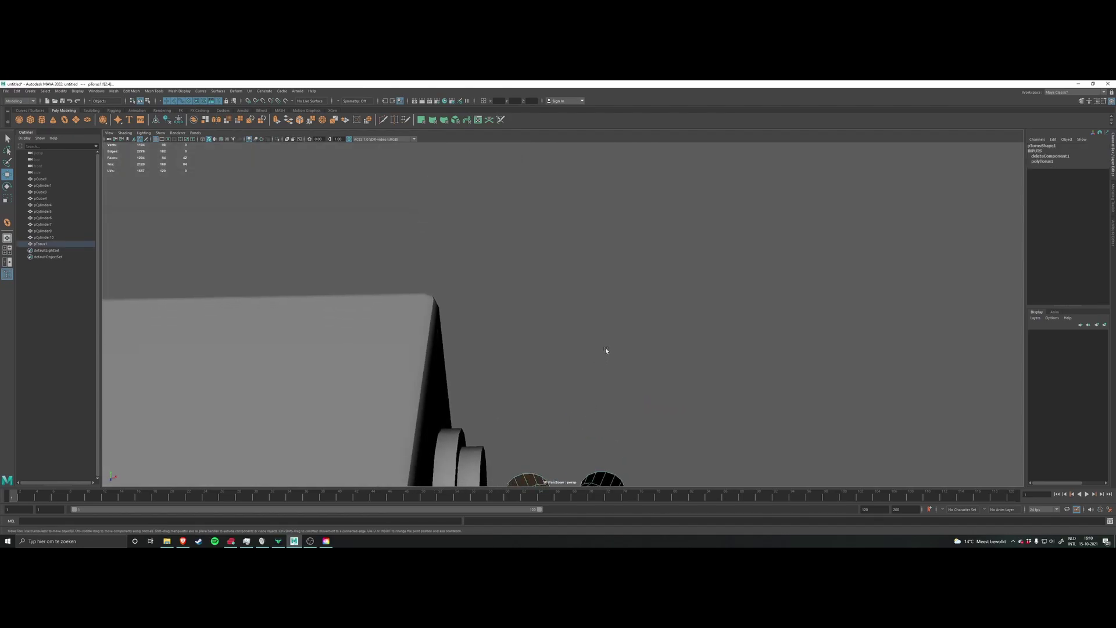
key(f)
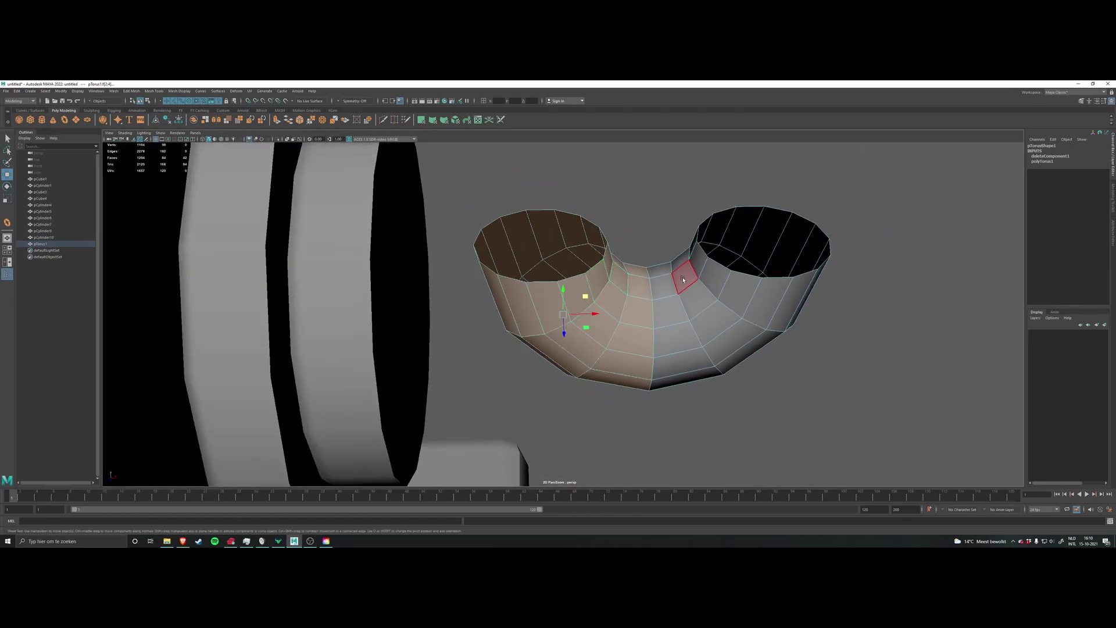
key(Delete)
Step: Inspect the quarter-torus elbow beside the ear from several angles and return it to object mode
click(696, 295)
scroll(696, 295, down, 5)
alt+drag(750, 321, 644, 314)
scroll(704, 321, down, 4)
click(643, 313)
scroll(642, 314, up, 3)
click(604, 299)
key(f)
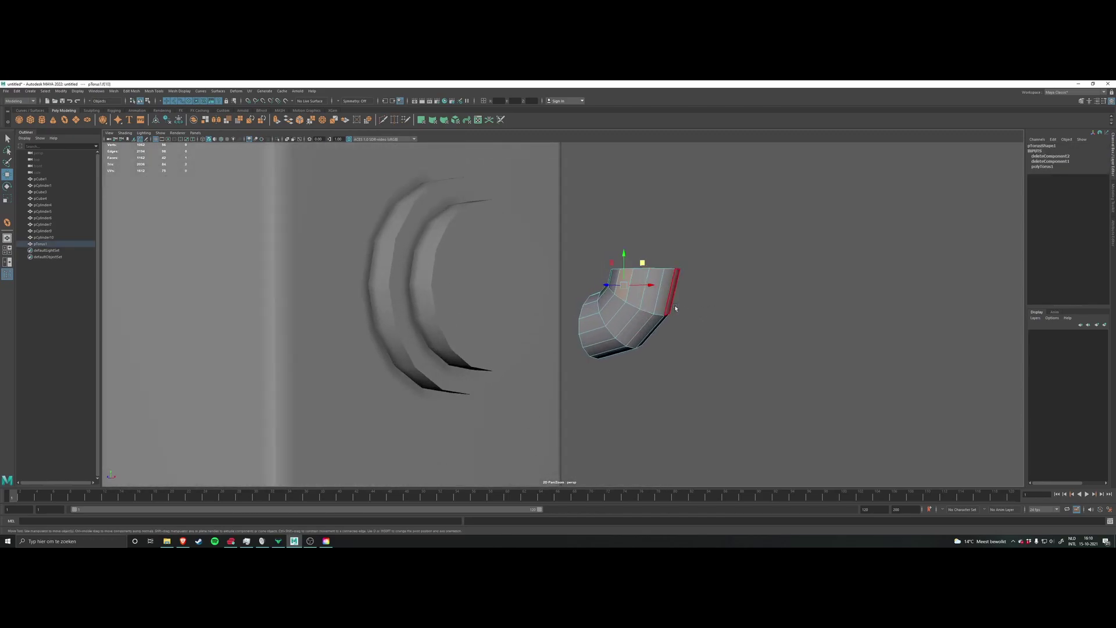
alt+middle_drag(599, 312, 943, 227)
alt+drag(943, 227, 646, 317)
key(f)
scroll(715, 287, down, 5)
scroll(620, 316, down, 4)
right_drag(621, 317, 680, 294)
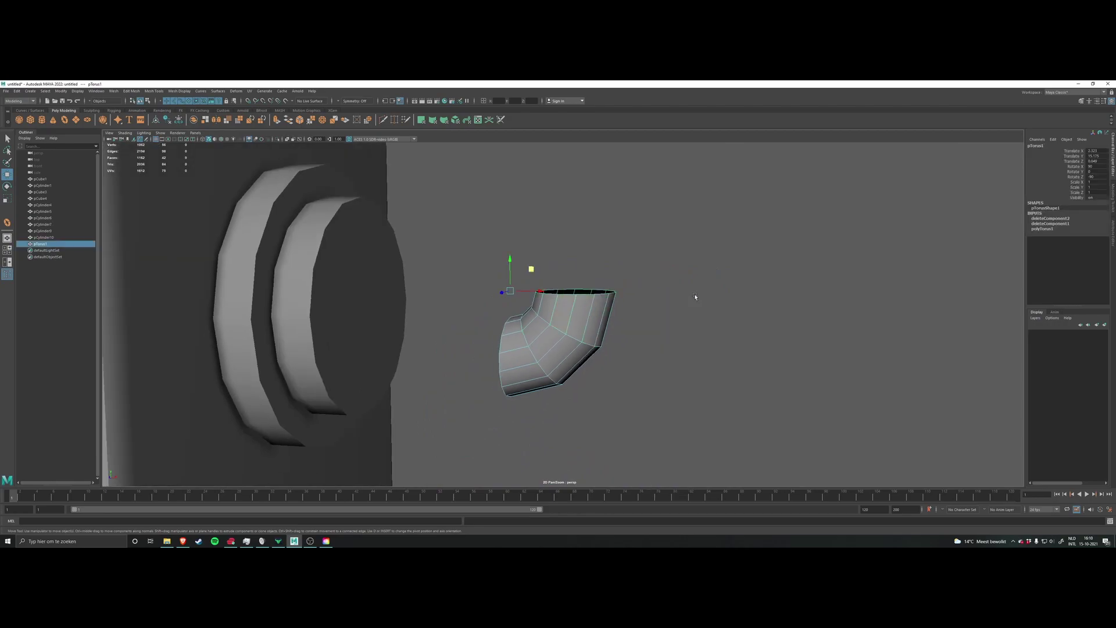
Step: Check the elbow's size and orientation against the head and the whole robot
scroll(666, 288, up, 3)
scroll(576, 354, down, 5)
alt+middle_drag(575, 354, 859, 331)
alt+drag(590, 315, 712, 309)
click(526, 293)
alt+drag(576, 299, 467, 260)
key(f)
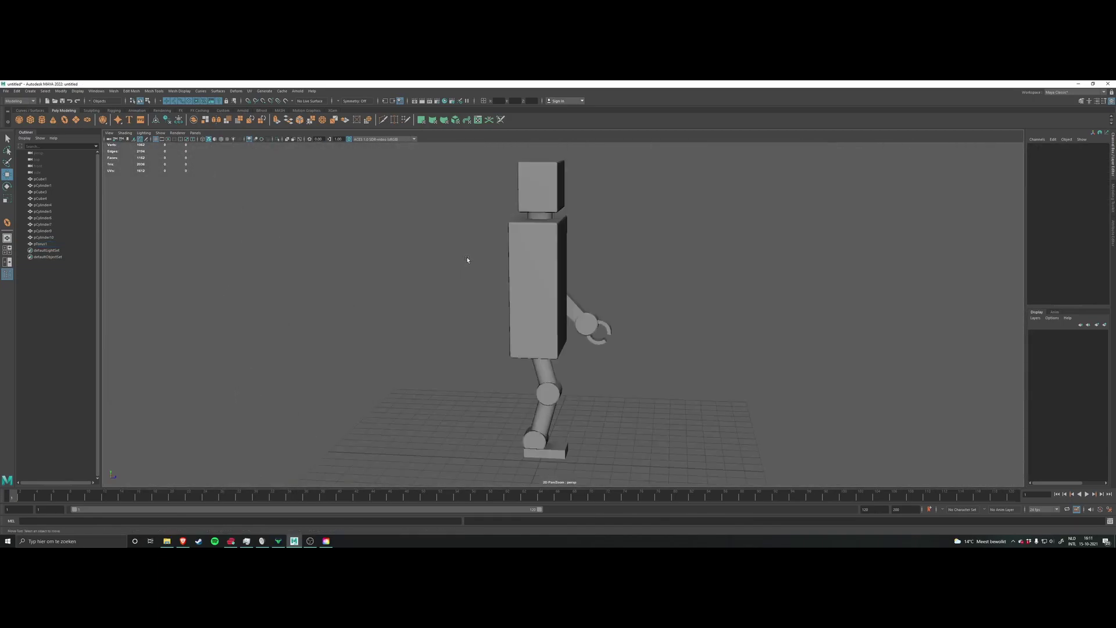
scroll(553, 261, up, 3)
alt+drag(553, 261, 628, 250)
alt+middle_drag(630, 174, 592, 320)
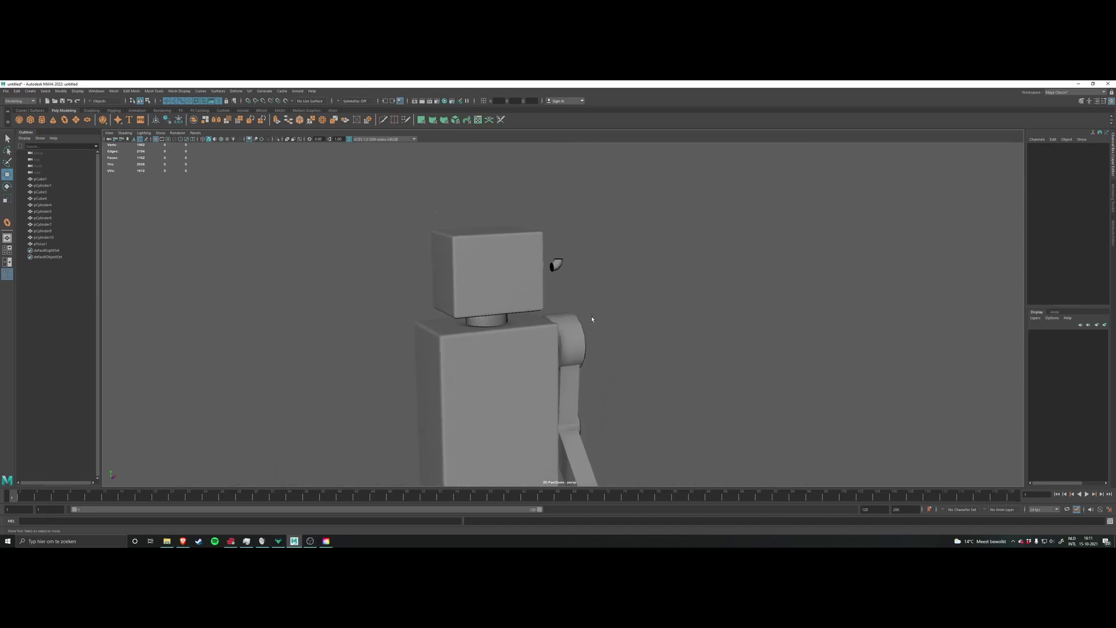
click(561, 263)
key(f)
scroll(584, 271, down, 4)
mouse_move(604, 331)
alt+mouse_down()
mouse_move(552, 311)
mouse_move(611, 314)
mouse_move(592, 325)
mouse_move(631, 355)
mouse_move(556, 342)
mouse_move(605, 310)
alt+mouse_up()
scroll(606, 312, up, 3)
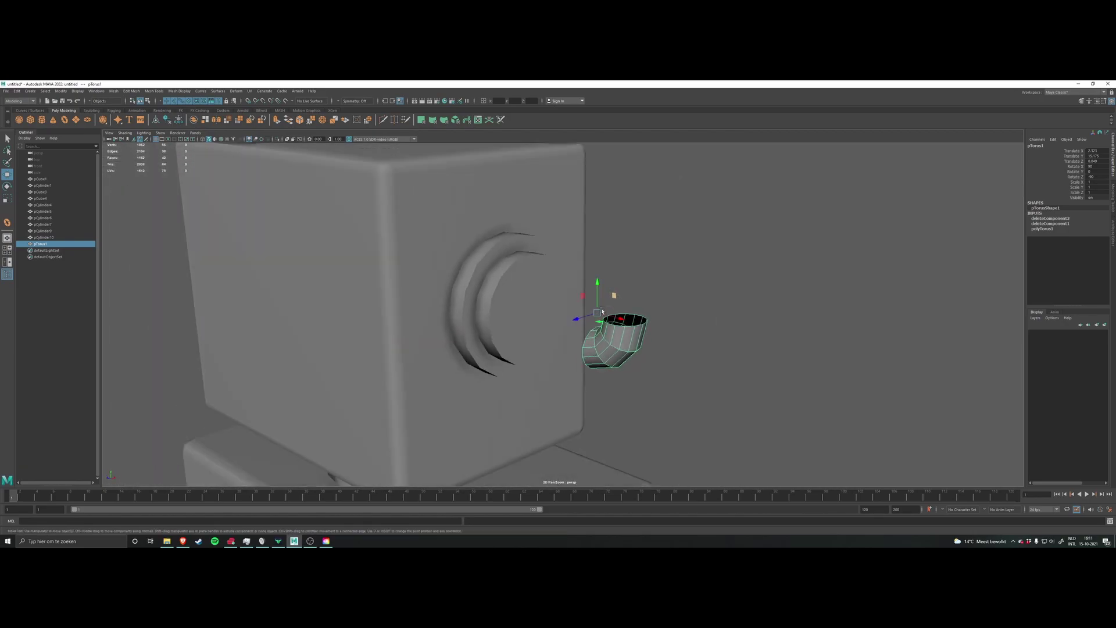
Step: Show wireframe on shaded and move the elbow along X closer to the ear
click(568, 315)
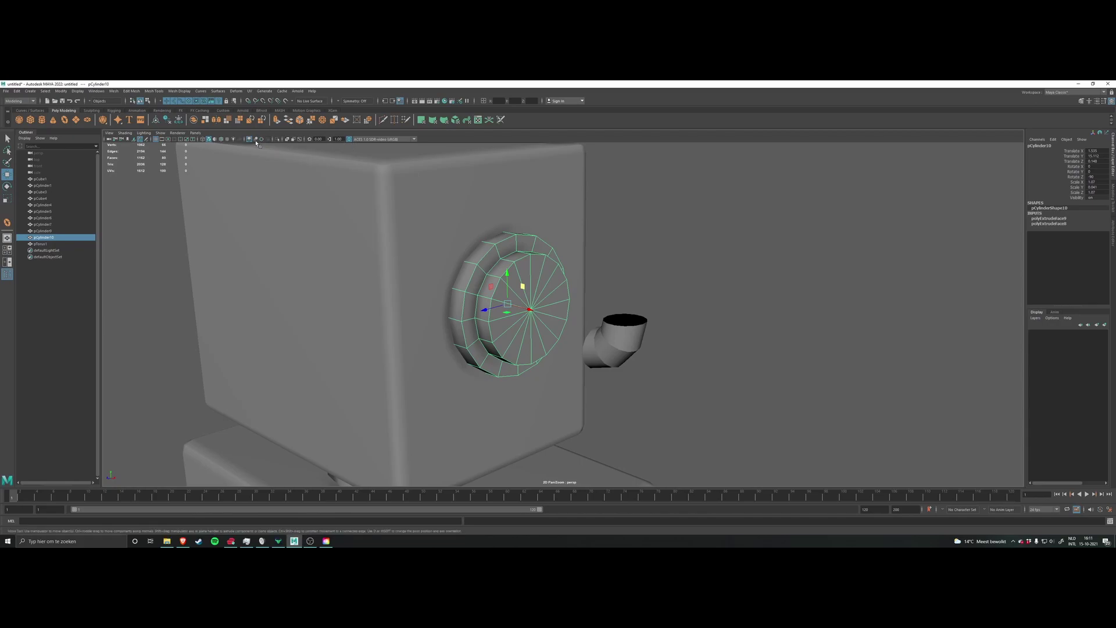
click(221, 139)
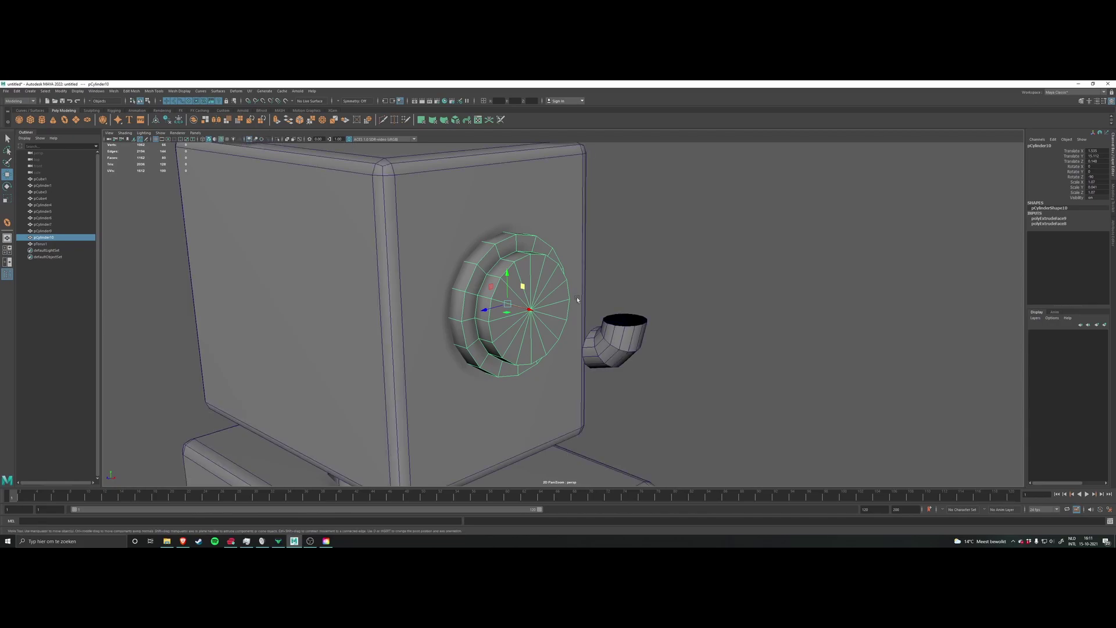
click(613, 344)
mouse_move(620, 319)
mouse_down()
mouse_move(516, 283)
mouse_move(638, 287)
mouse_move(620, 312)
mouse_up()
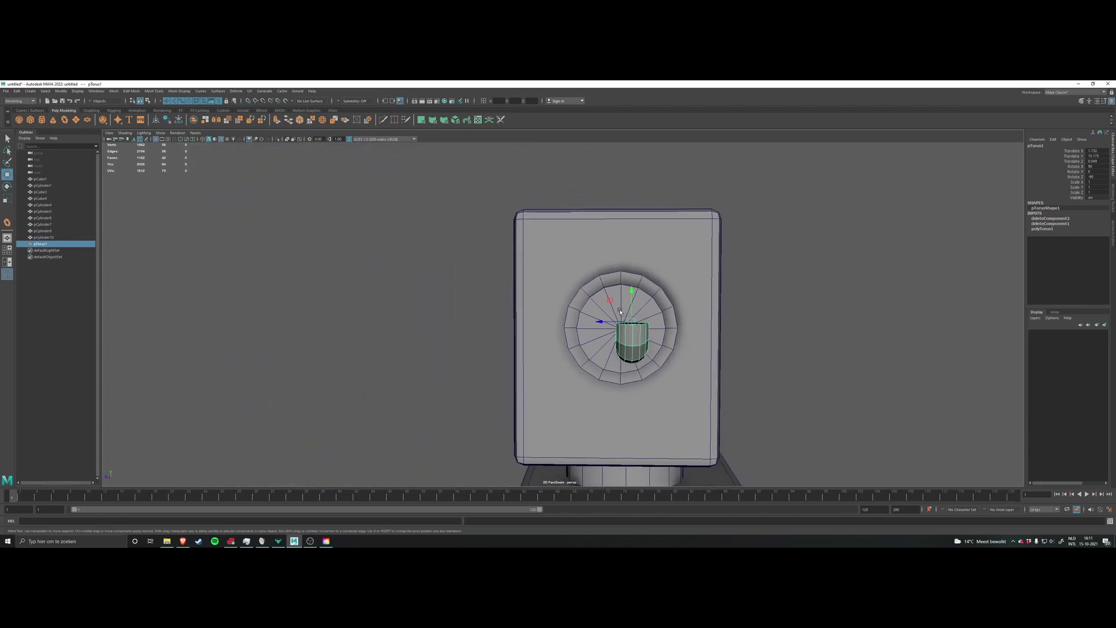
Step: Copy the ear cylinder's Translate Z value to the elbow so both are centred on the same depth
click(620, 312)
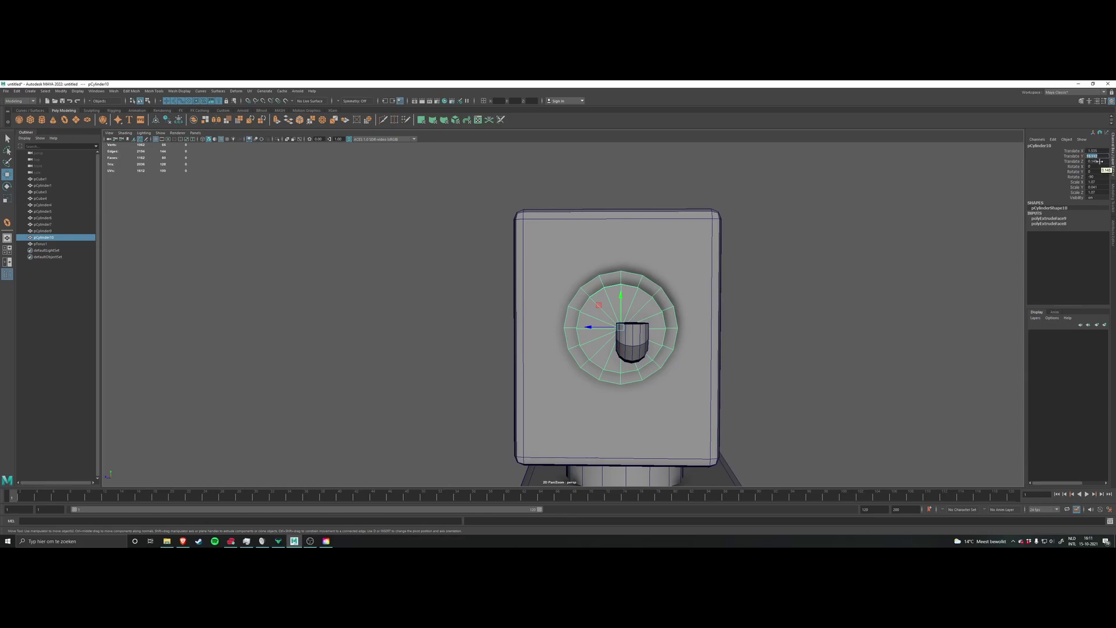
click(1095, 151)
alt+drag(757, 267, 780, 269)
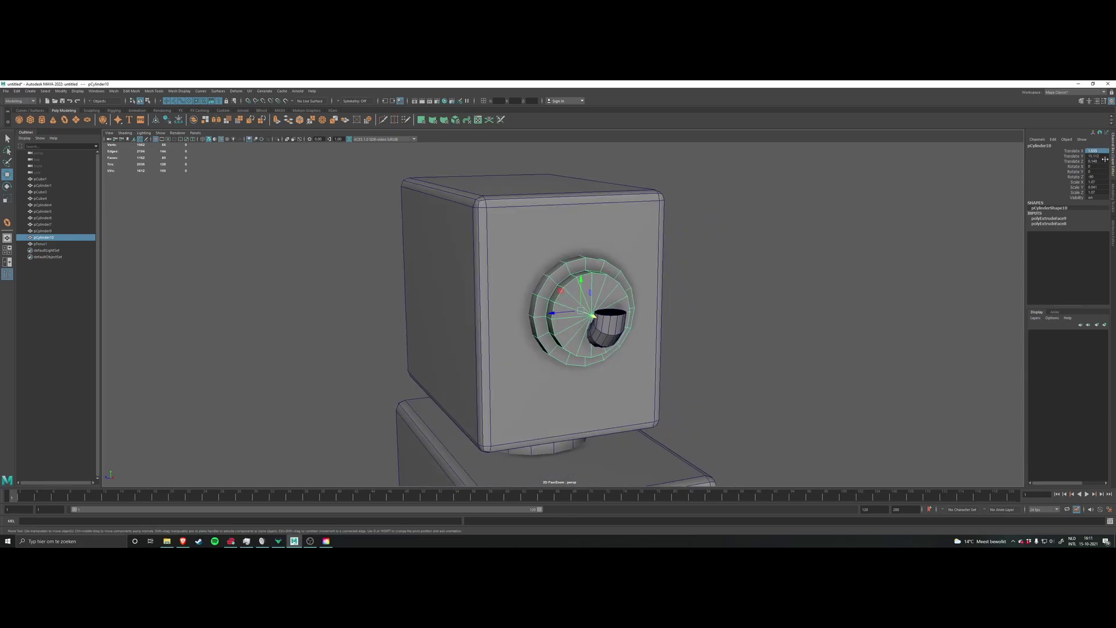
click(1098, 161)
click(613, 332)
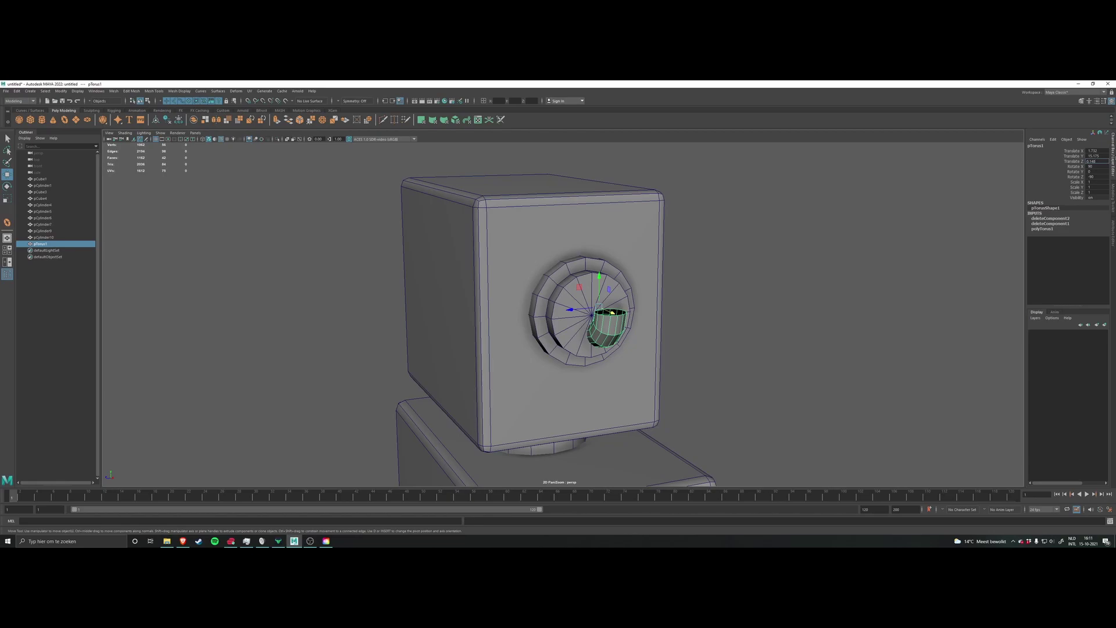
alt+drag(750, 243, 705, 255)
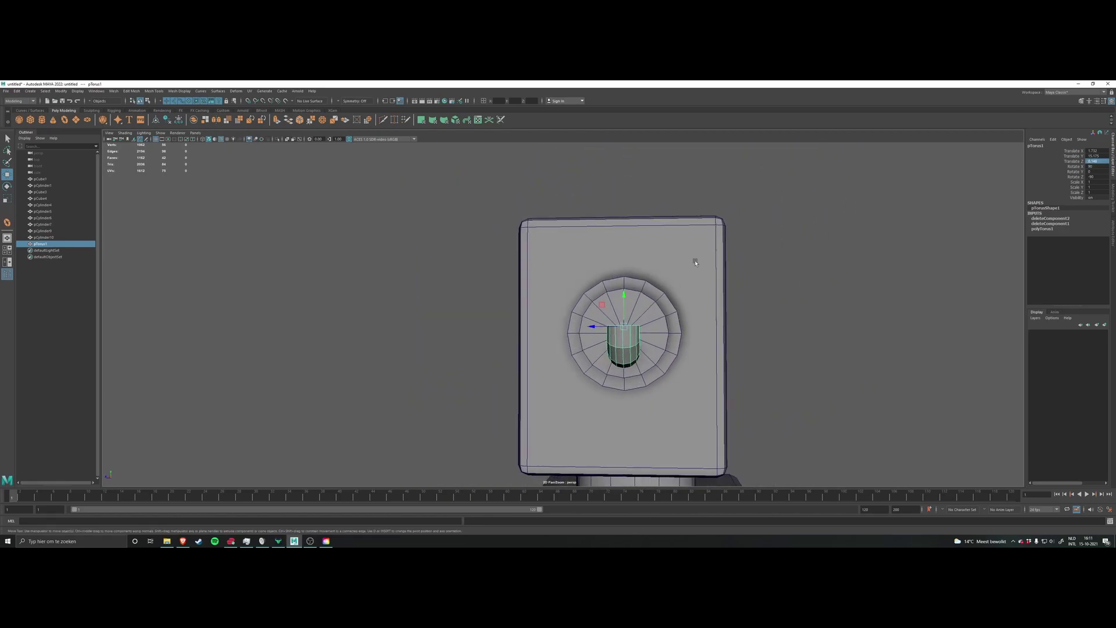
Step: Move the elbow outward and up so its side opening faces the centre of the ear
drag(626, 311, 558, 331)
scroll(542, 338, up, 3)
scroll(542, 338, up, 4)
alt+drag(617, 259, 602, 288)
Step: Select the border edge loop around the elbow's ear-facing opening
right_click(603, 289)
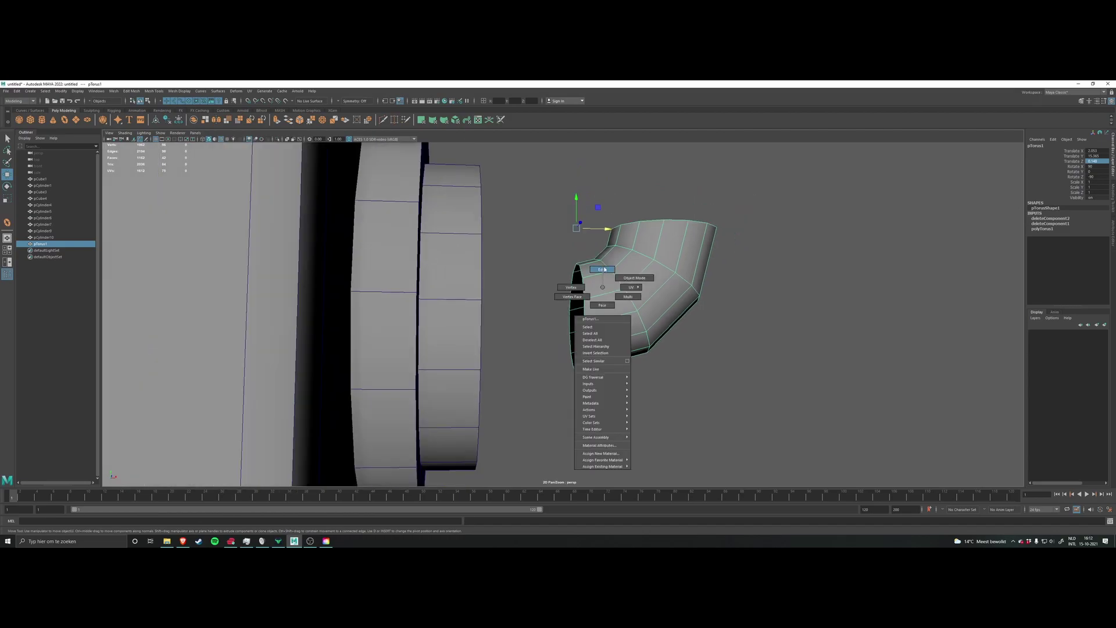
click(605, 270)
double_click(578, 294)
alt+drag(577, 294, 560, 270)
Step: Try extruding the border edges of the elbow's ear-facing opening with Extrude Edge and undo the attempts
shift+right_click(560, 268)
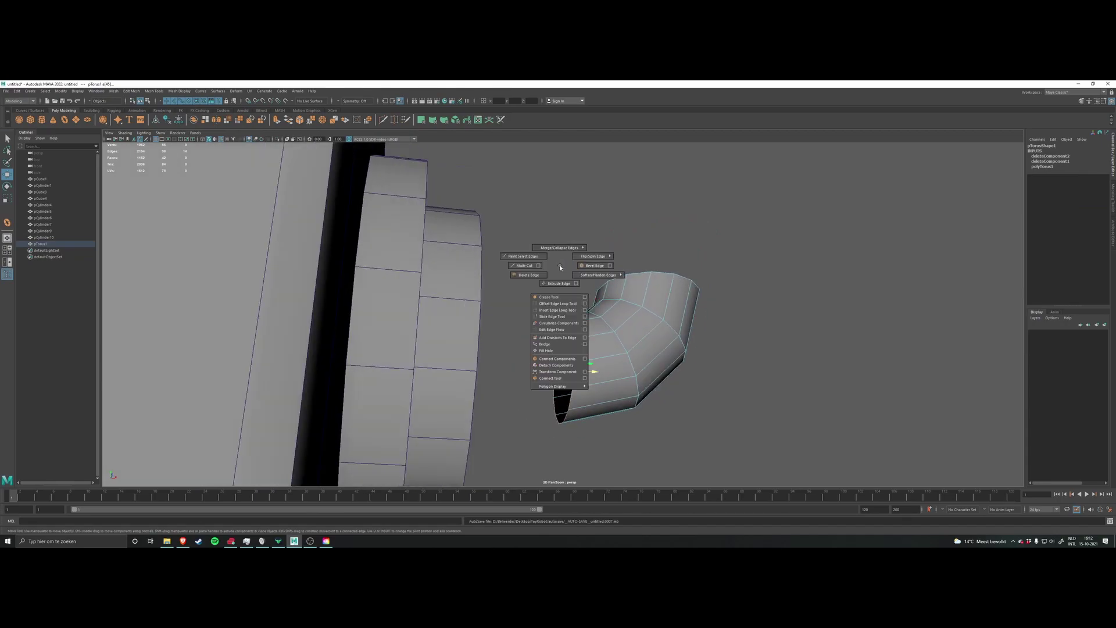
click(546, 350)
alt+drag(539, 353, 543, 340)
key(ctrl+z)
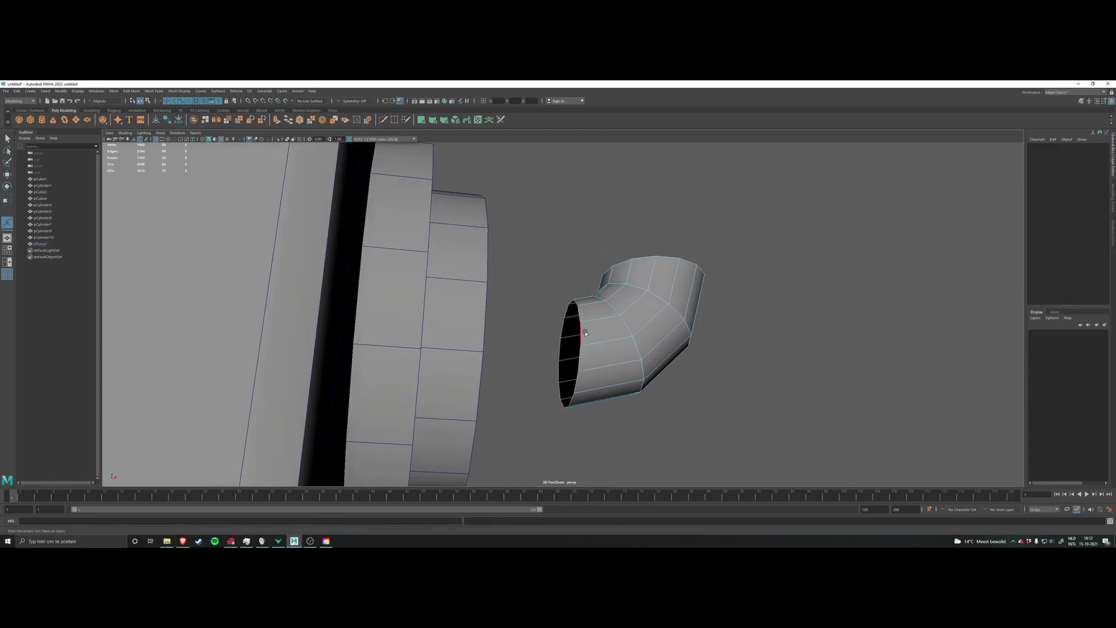
alt+drag(585, 265, 607, 319)
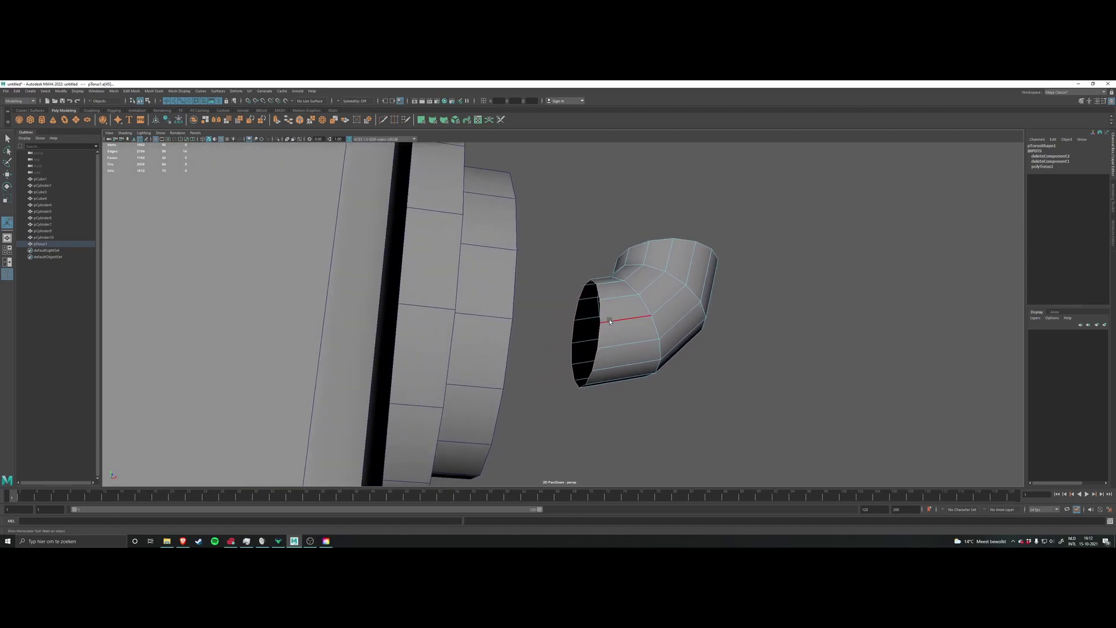
shift+right_click(557, 271)
click(544, 352)
alt+drag(551, 349, 632, 310)
key(ctrl+z)
key(w)
click(649, 337)
alt+drag(637, 324, 651, 333)
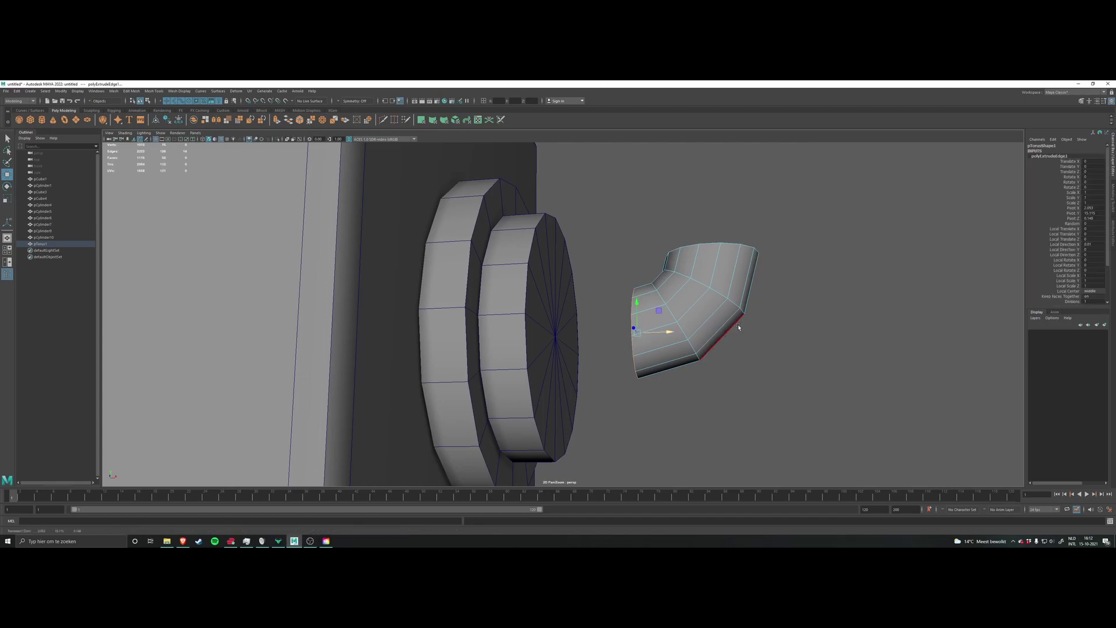
key(ctrl+z)
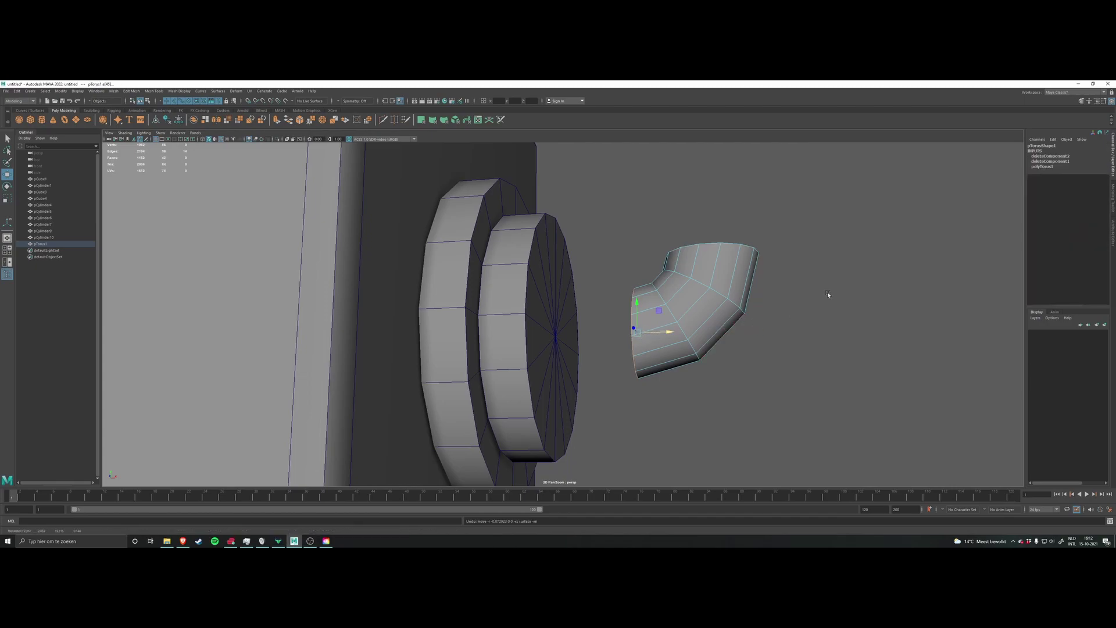
Step: Open the Modeling Toolkit, extrude the ear-facing border loop straight towards the ear, and return the elbow to object mode
click(1111, 205)
alt+drag(1008, 261, 850, 301)
shift+drag(636, 314, 586, 314)
mouse_move(645, 302)
alt+mouse_down()
mouse_move(614, 314)
mouse_move(634, 309)
alt+mouse_up()
mouse_move(741, 297)
right_down()
mouse_move(731, 301)
mouse_move(745, 309)
right_up()
alt+right_drag(745, 309, 670, 279)
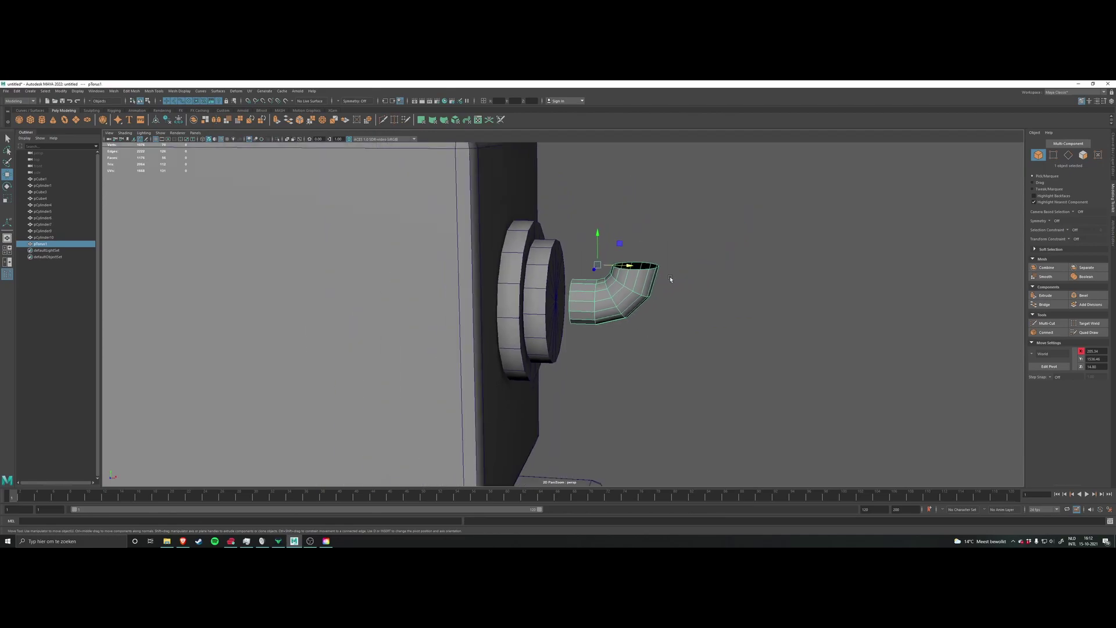
alt+right_drag(753, 292, 702, 272)
shift+drag(612, 281, 730, 286)
key(ctrl+z)
Step: Extrude the elbow's top border loop straight up into a vertical pipe and return to object mode
mouse_move(611, 291)
alt+right_down()
mouse_move(635, 278)
mouse_move(633, 262)
alt+right_up()
alt+middle_drag(633, 261, 601, 292)
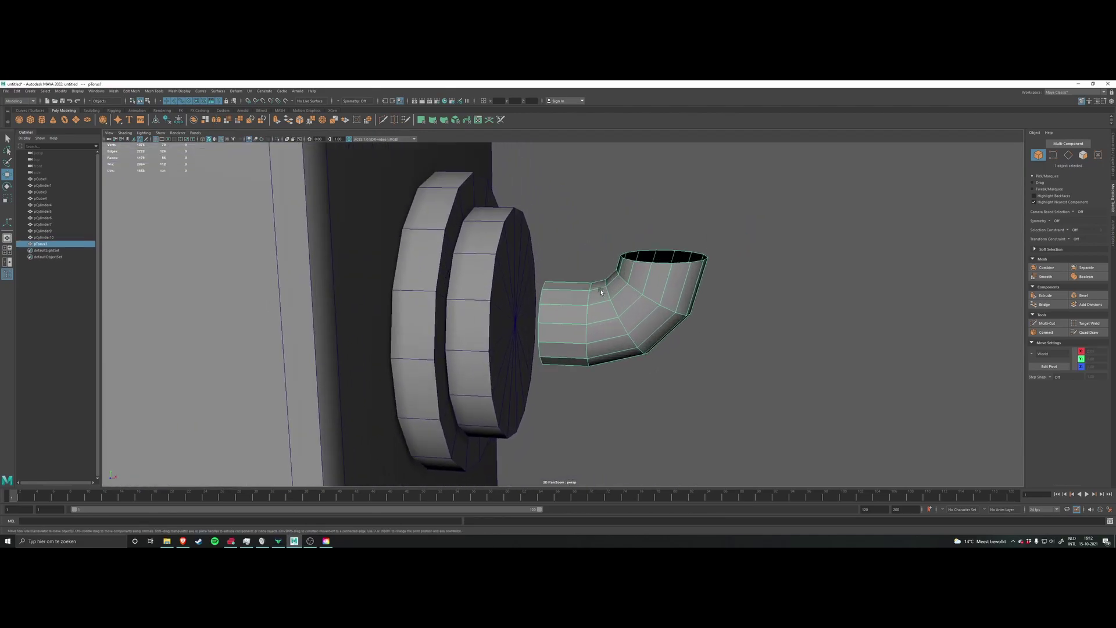
right_drag(658, 259, 657, 239)
double_click(657, 263)
alt+middle_drag(676, 253, 659, 284)
drag(650, 266, 661, 196)
alt+middle_drag(661, 192, 651, 263)
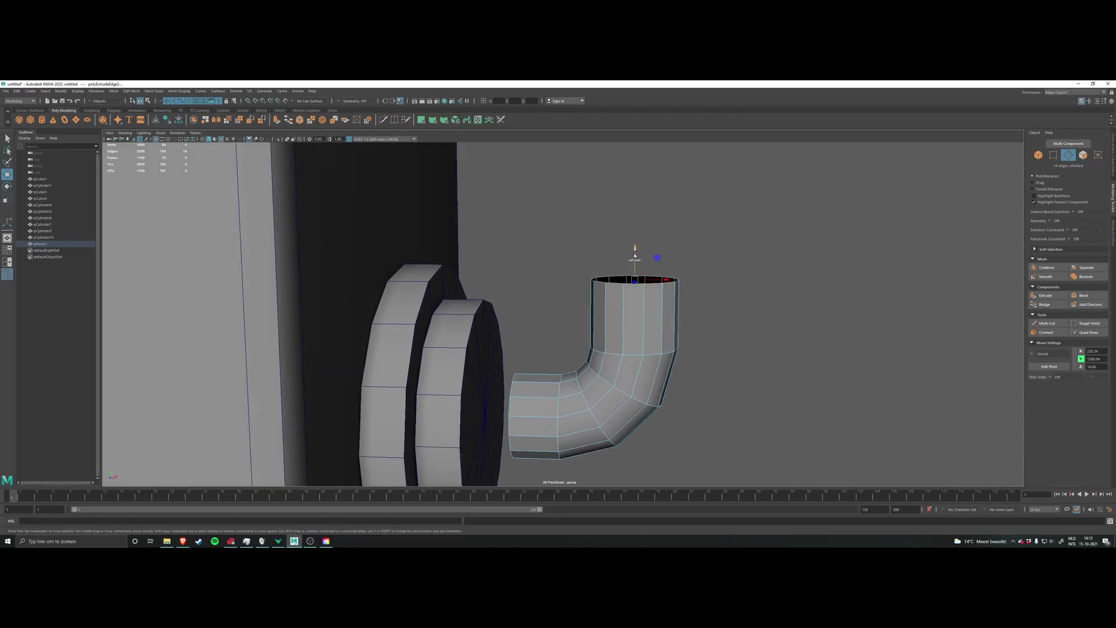
alt+drag(632, 261, 632, 285)
right_drag(757, 285, 787, 264)
click(785, 265)
click(664, 320)
alt+drag(647, 324, 564, 311)
alt+drag(564, 310, 610, 311)
Step: Raise the pipe's top border loop to lengthen the vertical section and return to object mode
scroll(632, 316, down, 5)
right_drag(607, 288, 606, 269)
double_click(605, 293)
alt+drag(606, 293, 599, 277)
alt+middle_drag(598, 278, 592, 330)
scroll(591, 330, down, 3)
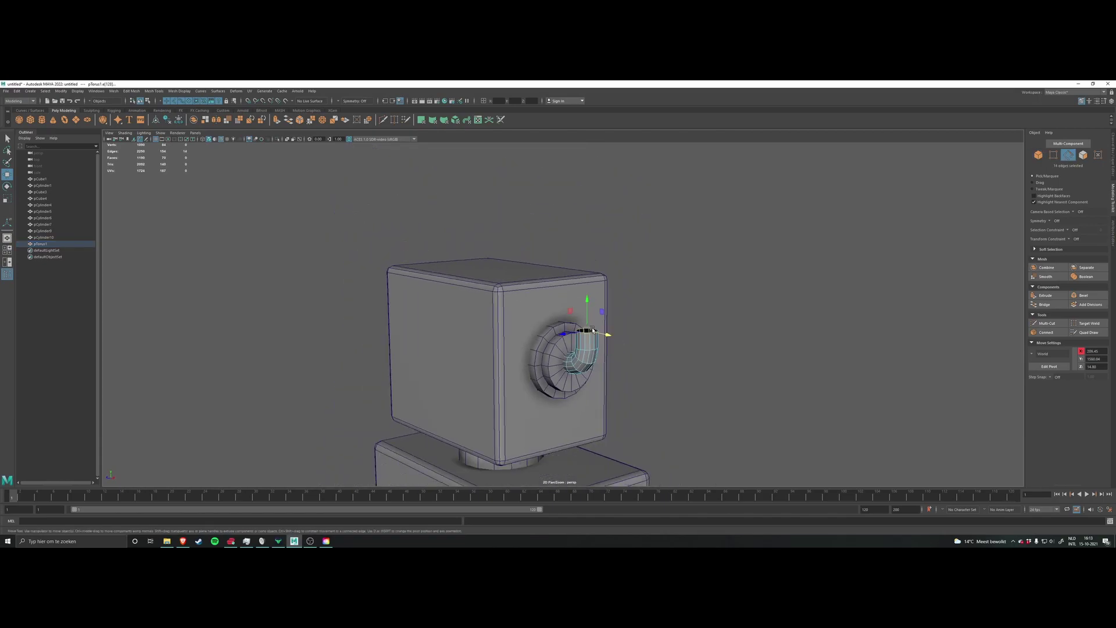
drag(589, 318, 651, 281)
right_drag(652, 281, 673, 272)
click(673, 272)
Step: Create a small polygon sphere on the grid near the robot's foot
scroll(673, 272, down, 4)
alt+drag(672, 277, 600, 362)
scroll(637, 314, down, 3)
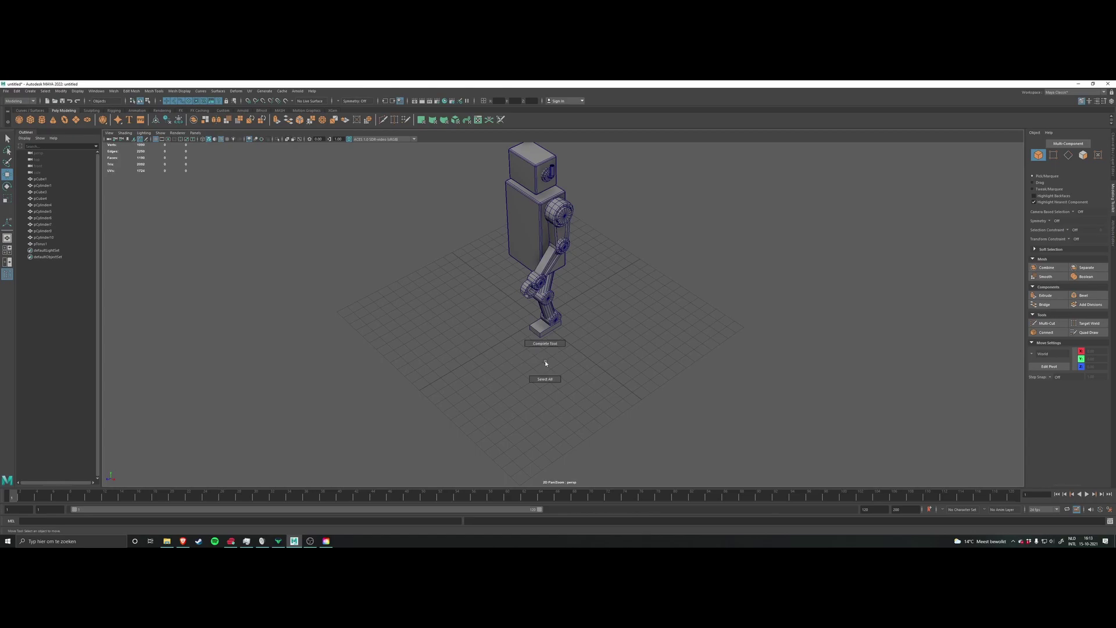
shift+right_click(545, 362)
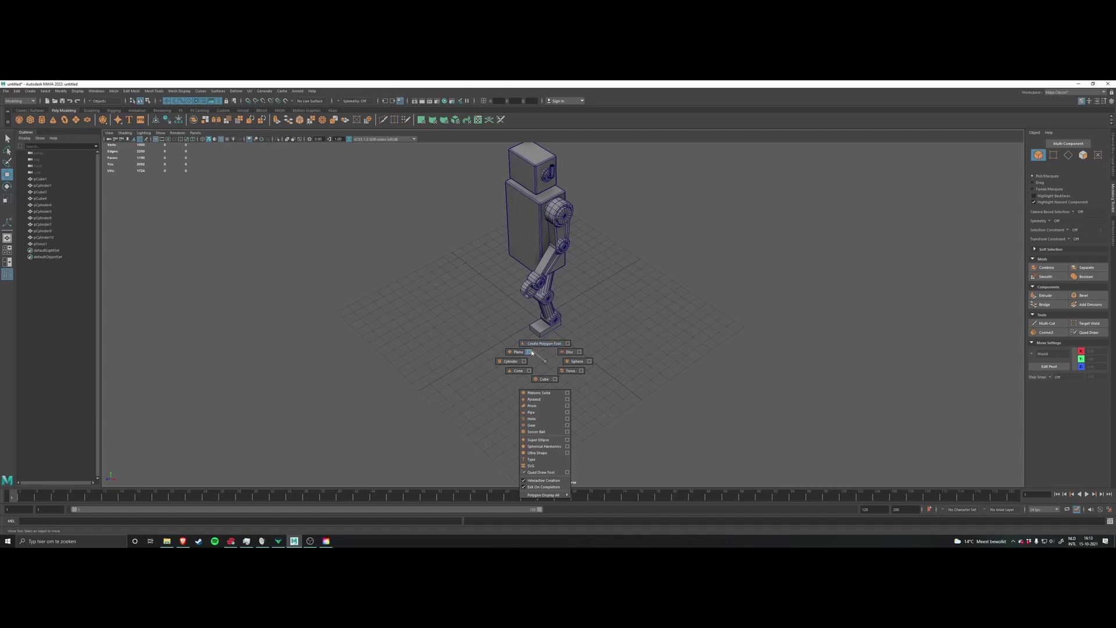
click(577, 361)
scroll(573, 372, up, 3)
drag(563, 383, 583, 374)
scroll(576, 382, down, 3)
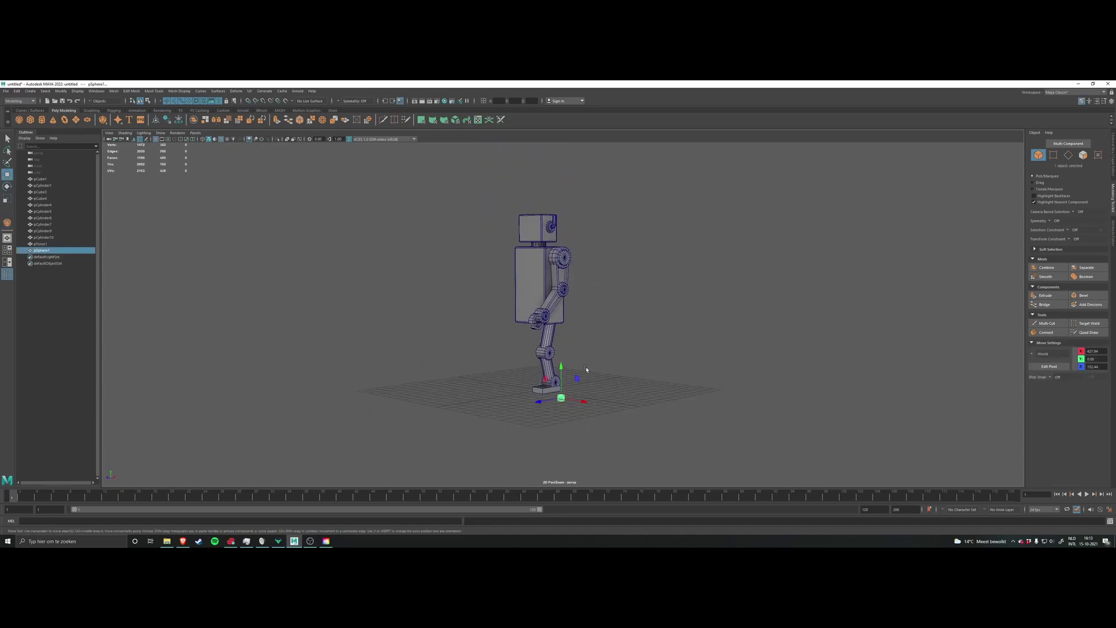
Step: Move the sphere up to head height and place it on top of the vertical pipe
alt+middle_drag(583, 374, 577, 399)
drag(558, 398, 552, 256)
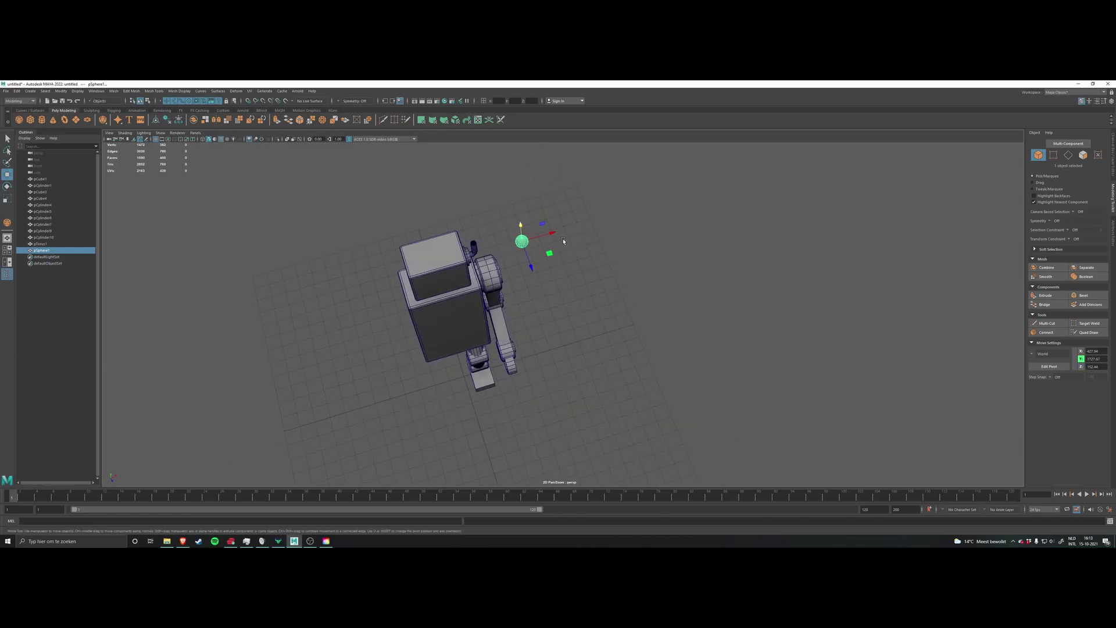
alt+middle_drag(553, 256, 571, 281)
drag(572, 282, 512, 196)
click(504, 180)
key(ctrl+z)
scroll(488, 203, up, 4)
alt+middle_drag(486, 203, 556, 358)
scroll(556, 356, up, 5)
drag(521, 293, 689, 311)
Step: Set the sphere's axis and height subdivisions to 10 each
click(1113, 232)
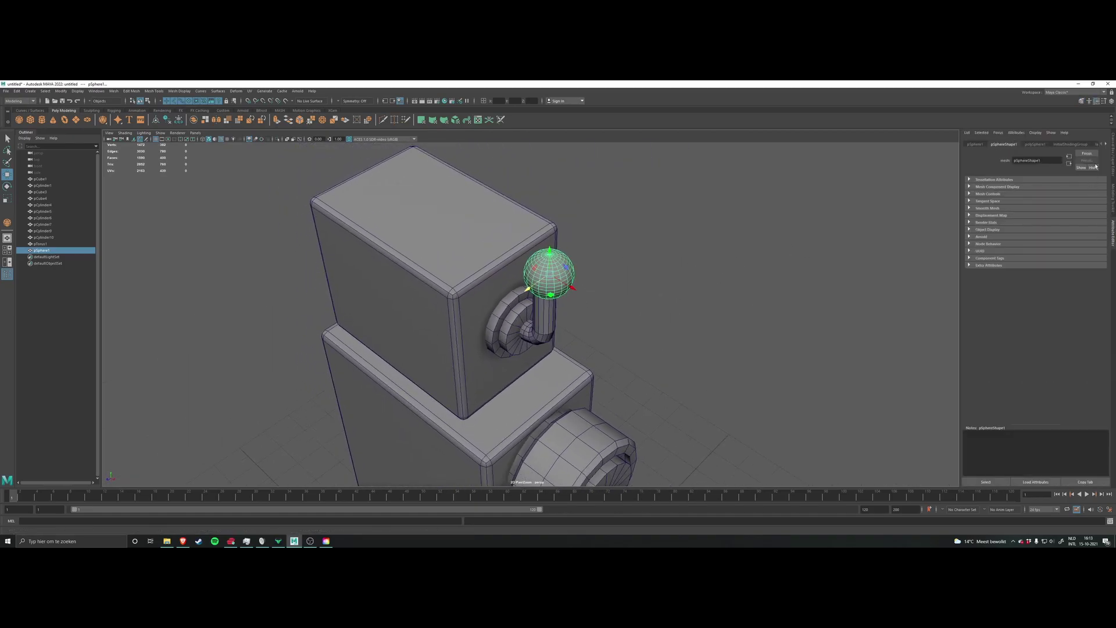
click(1112, 232)
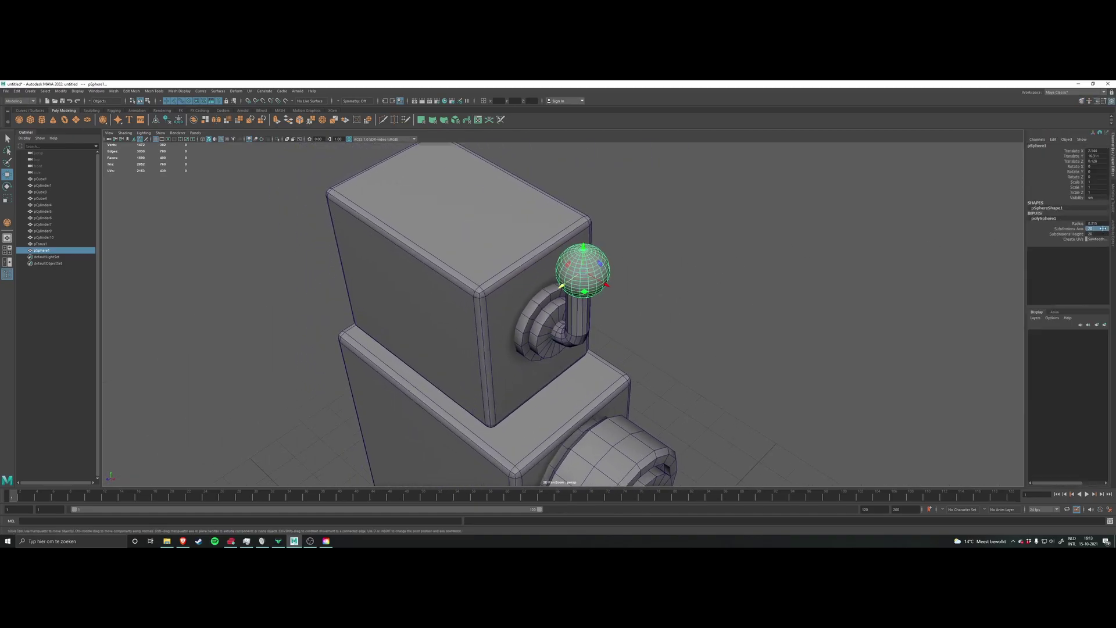
text(10)
key(Return)
click(1096, 234)
text(10)
key(Return)
alt+drag(994, 277, 607, 283)
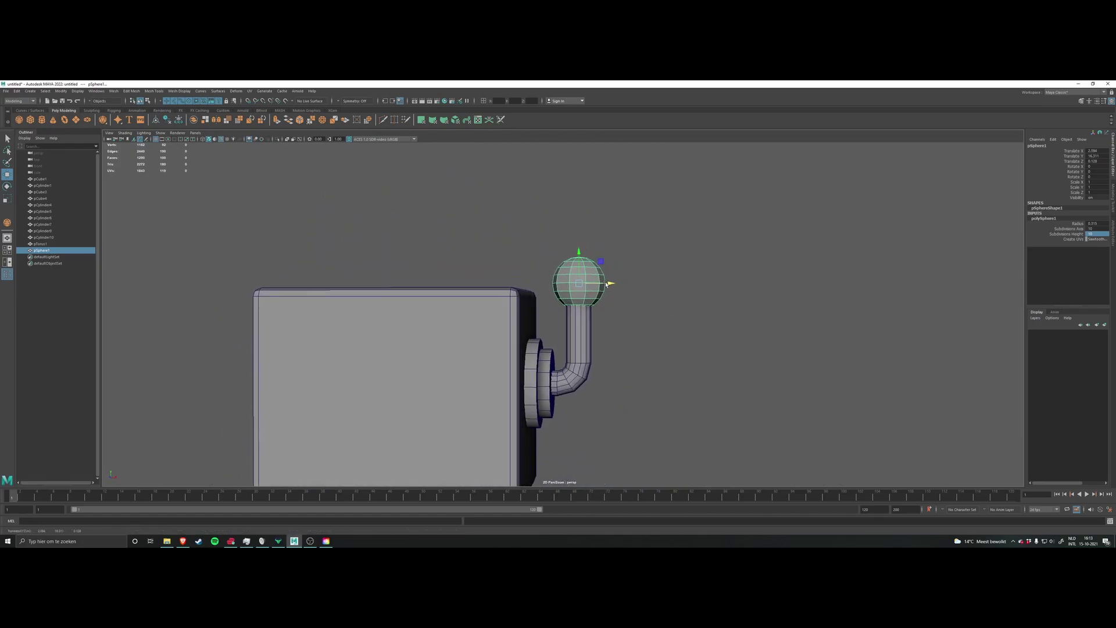
Step: Return to object mode with the antenna's sphere deselected and turn off the wireframe overlay on the shaded model
alt+middle_drag(636, 285, 616, 290)
right_drag(666, 284, 683, 279)
click(684, 280)
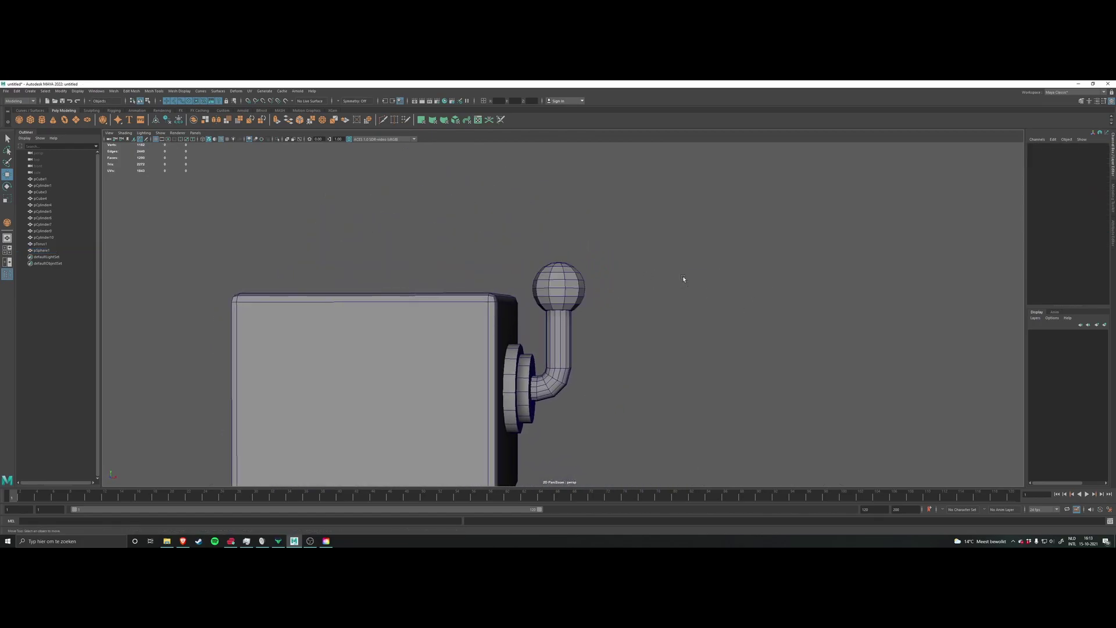
scroll(650, 291, down, 4)
alt+drag(648, 292, 627, 294)
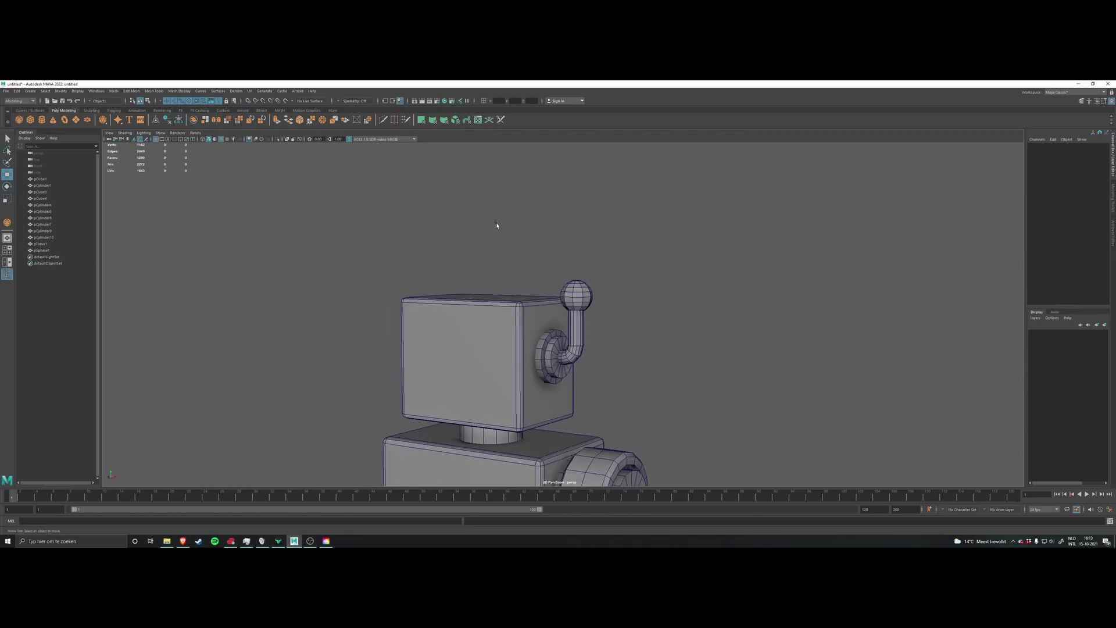
click(223, 142)
Step: Inspect the shading of the robot's head, stepped ear and antenna from several angles without the wireframe
scroll(682, 269, up, 6)
alt+drag(570, 415, 589, 317)
scroll(570, 309, up, 3)
scroll(564, 351, up, 3)
alt+drag(537, 365, 635, 370)
scroll(635, 370, down, 5)
alt+middle_drag(635, 370, 627, 291)
scroll(627, 291, down, 3)
alt+drag(627, 291, 600, 304)
scroll(600, 304, up, 7)
alt+middle_drag(627, 298, 632, 318)
alt+drag(633, 319, 599, 307)
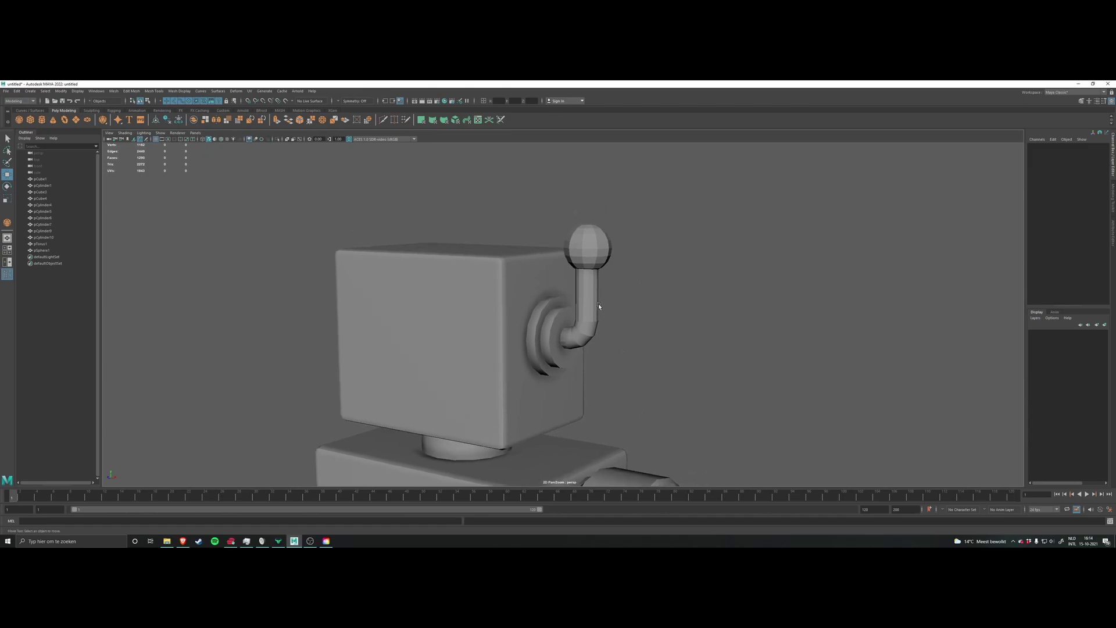
alt+middle_drag(591, 259, 592, 284)
scroll(592, 284, up, 4)
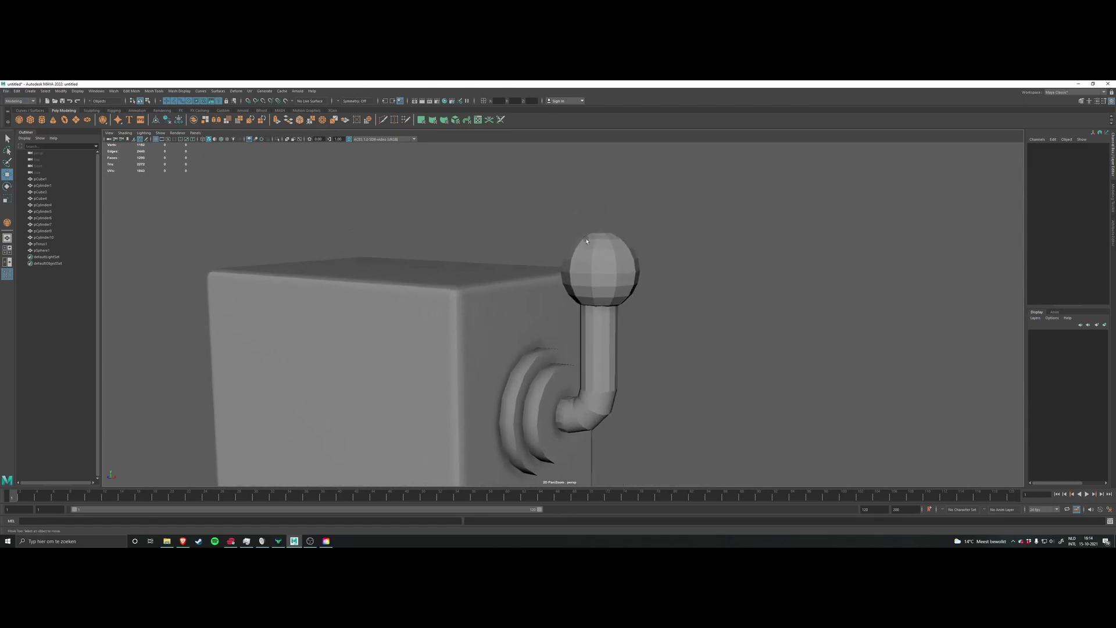
scroll(610, 295, down, 3)
alt+drag(503, 291, 519, 297)
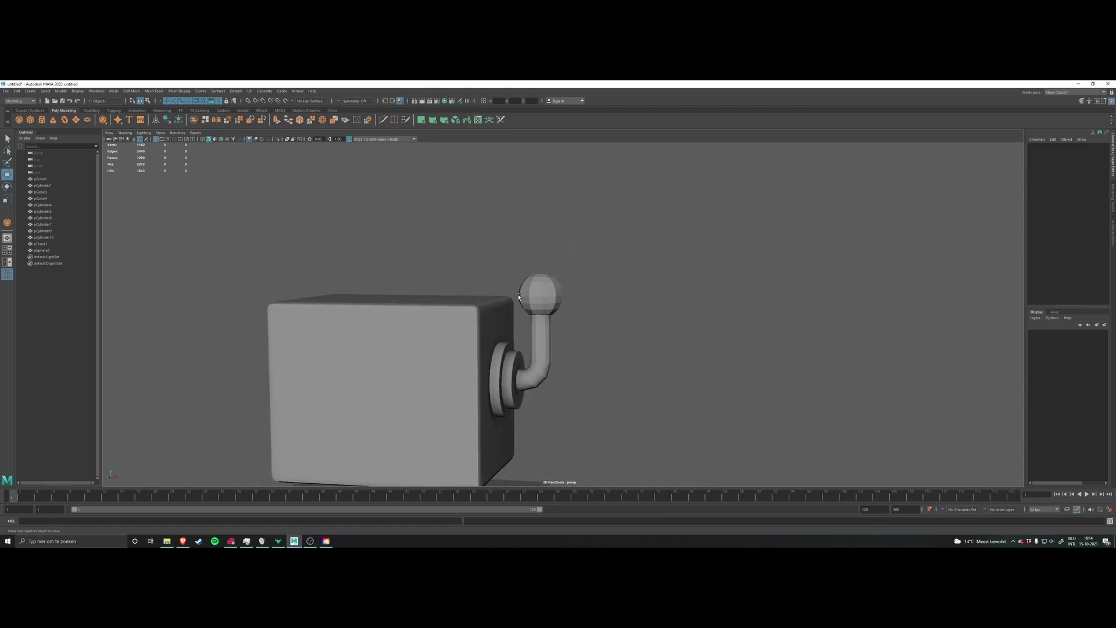
Step: Examine the head's bevelled front corner up close and compare its shading with the antenna's sphere
alt+middle_drag(519, 296, 546, 285)
scroll(505, 293, up, 4)
alt+drag(500, 299, 495, 306)
alt+middle_drag(496, 307, 531, 307)
scroll(530, 307, up, 6)
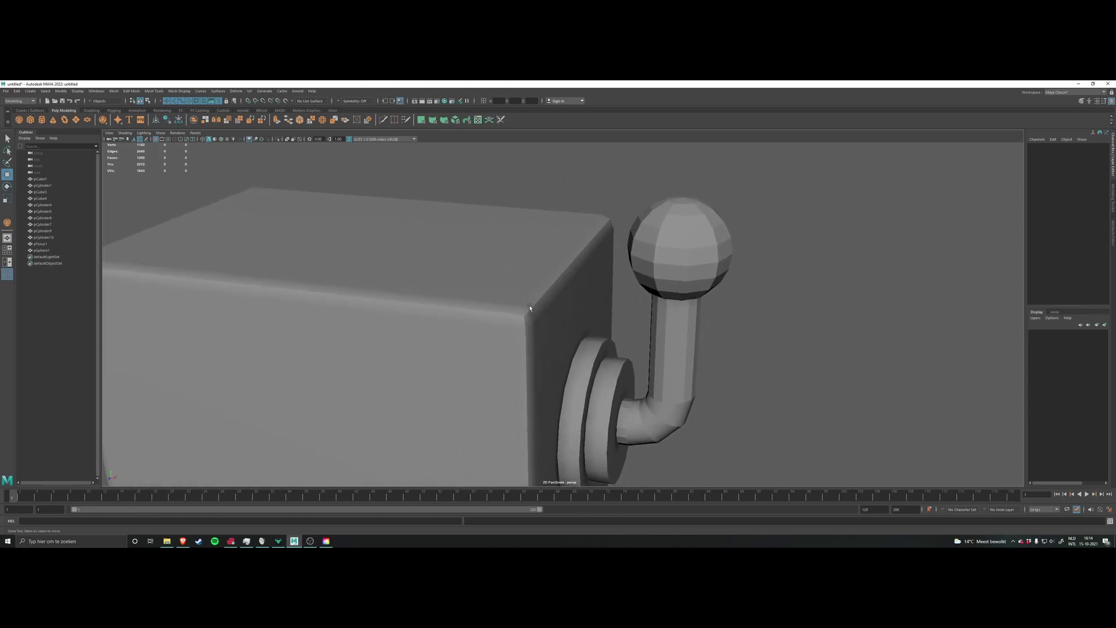
click(503, 304)
scroll(496, 302, up, 1)
alt+drag(496, 302, 716, 303)
click(705, 299)
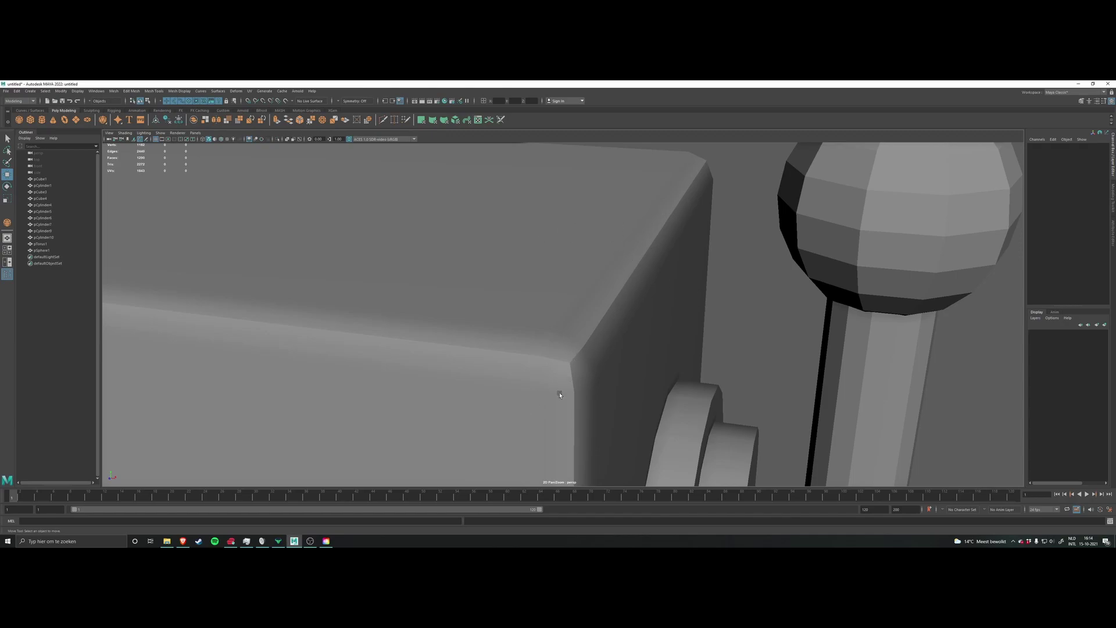
scroll(588, 348, down, 10)
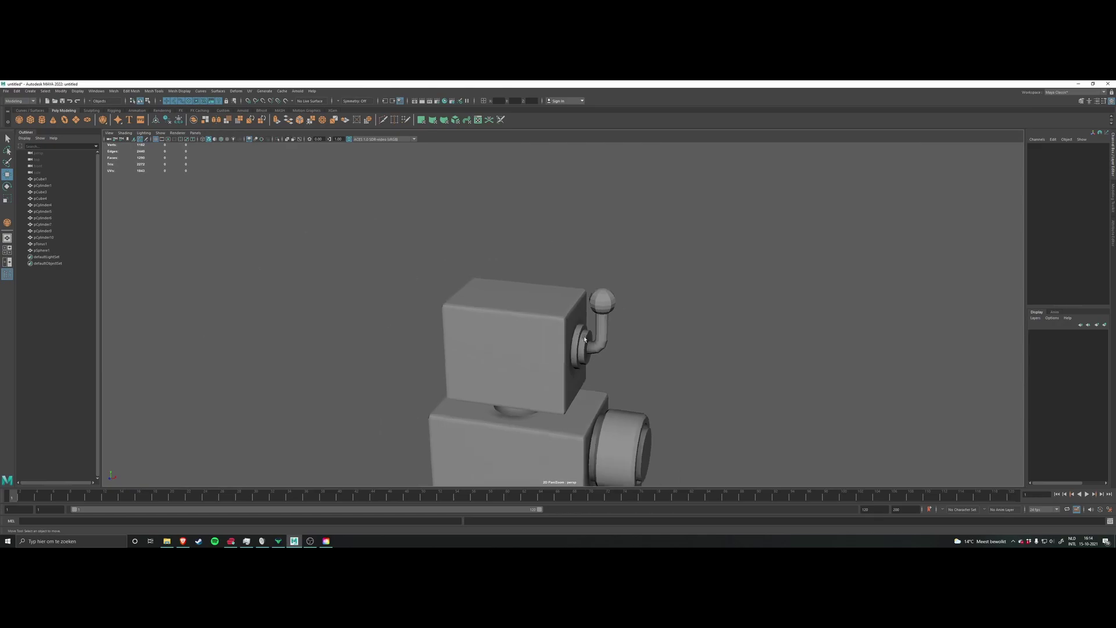
alt+drag(592, 340, 613, 317)
scroll(663, 323, up, 3)
Step: Select the antenna's sphere and inspect the shading of its faces where it meets the vertical pipe
click(613, 317)
scroll(639, 322, up, 5)
alt+middle_drag(639, 323, 660, 329)
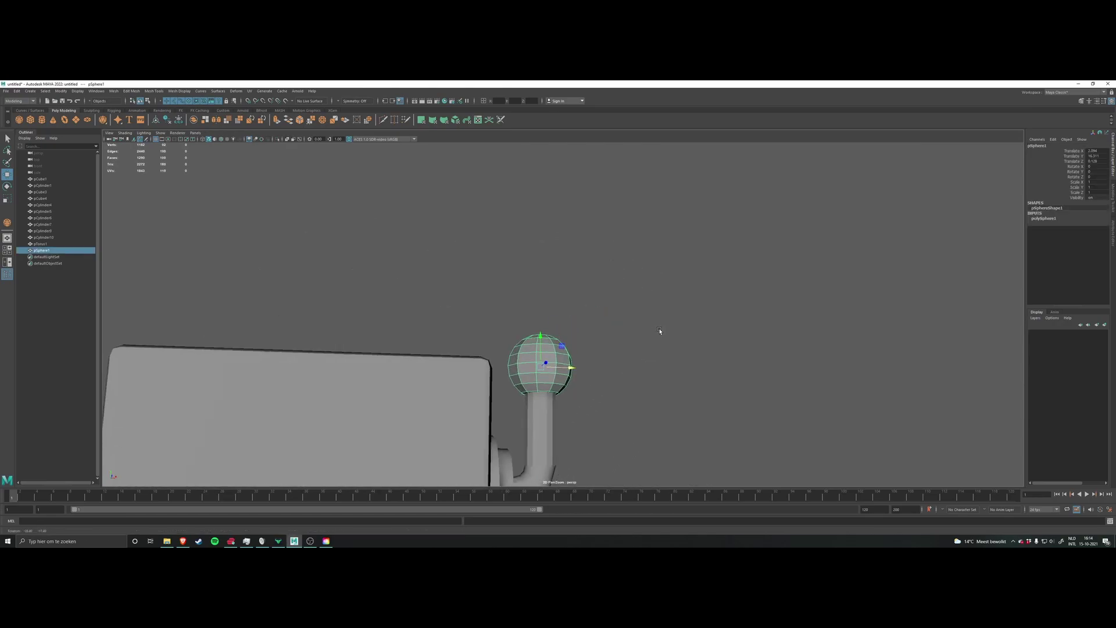
alt+drag(616, 341, 634, 346)
scroll(634, 345, down, 2)
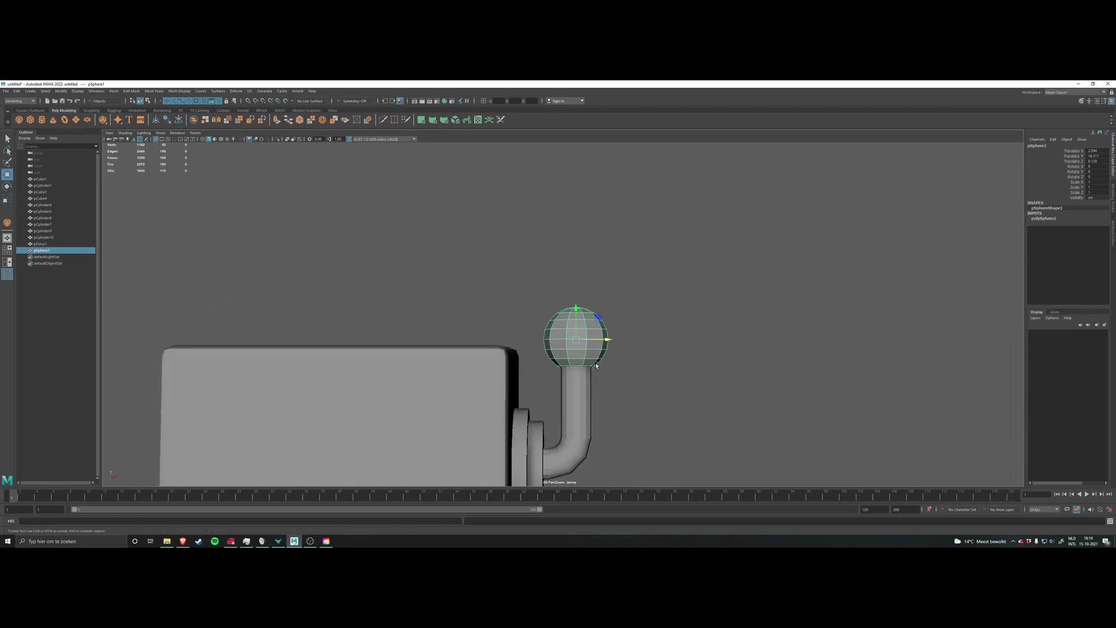
scroll(644, 352, up, 3)
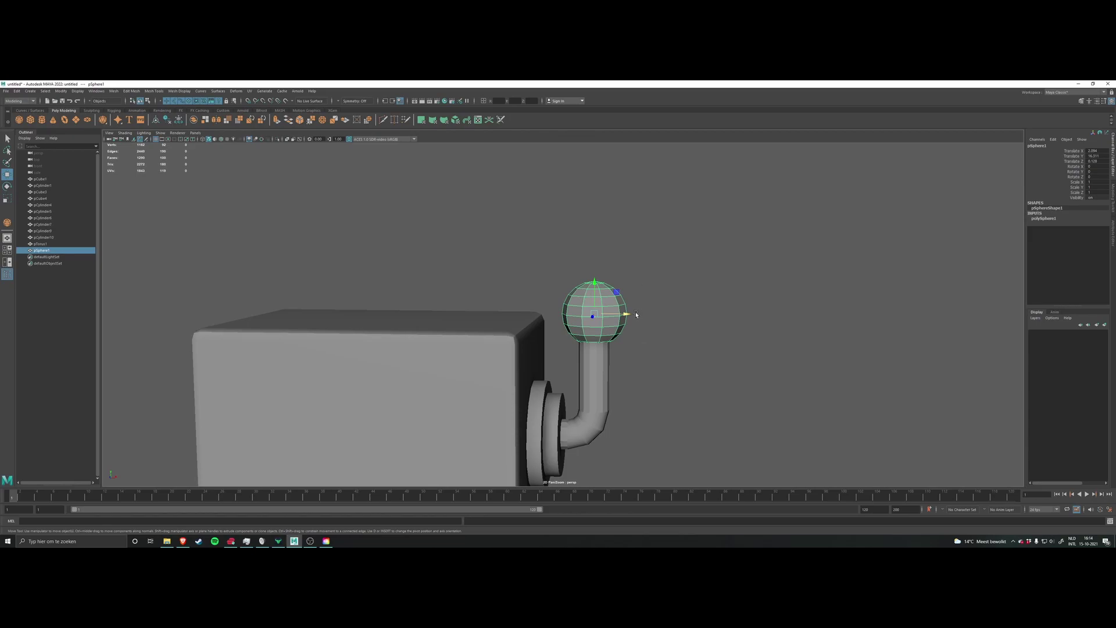
scroll(636, 349, up, 3)
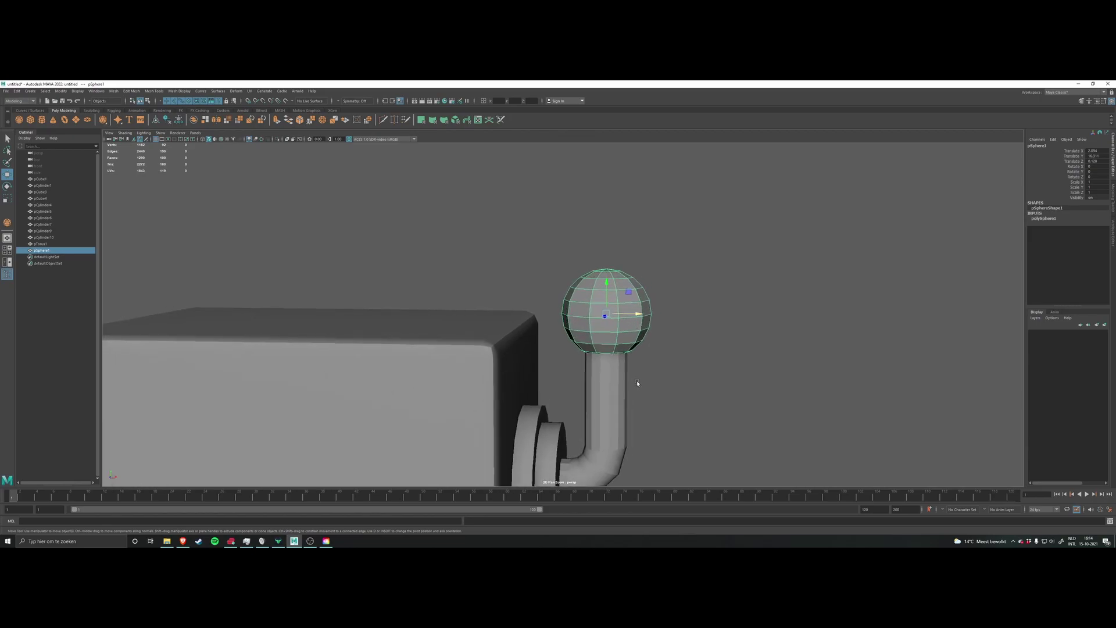
alt+drag(683, 371, 605, 317)
scroll(631, 380, down, 2)
scroll(638, 295, up, 2)
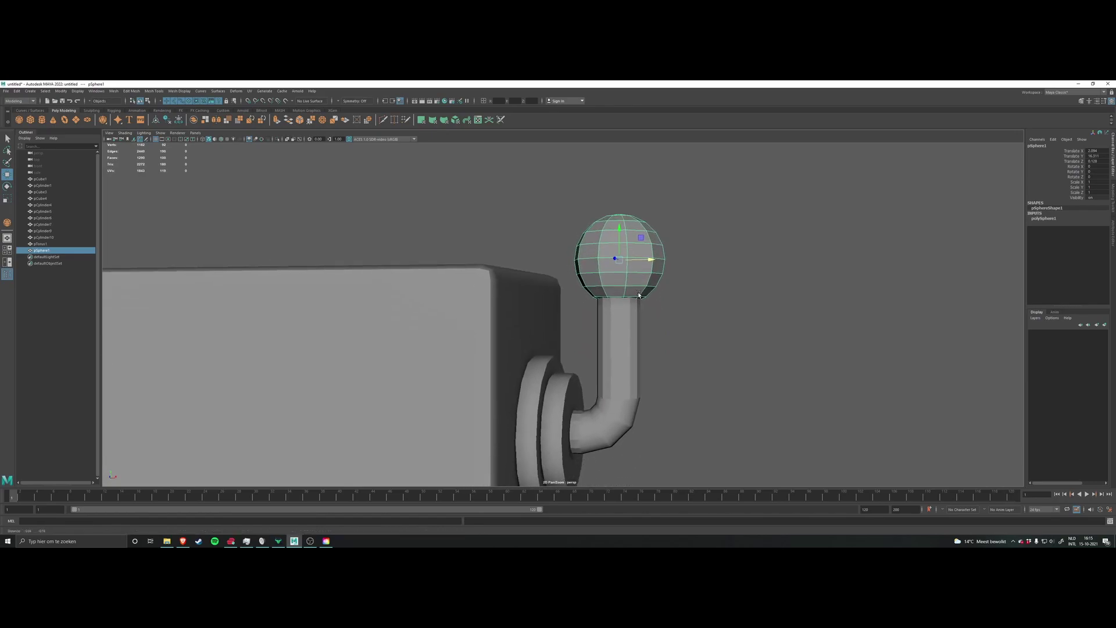
scroll(641, 315, down, 2)
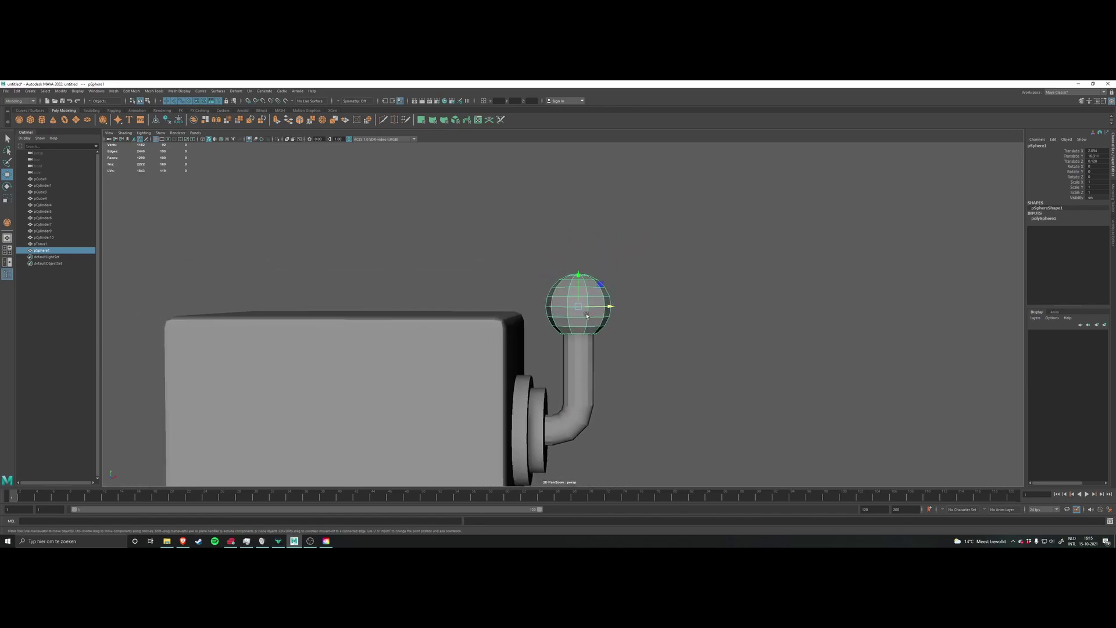
scroll(594, 328, up, 2)
scroll(583, 326, down, 5)
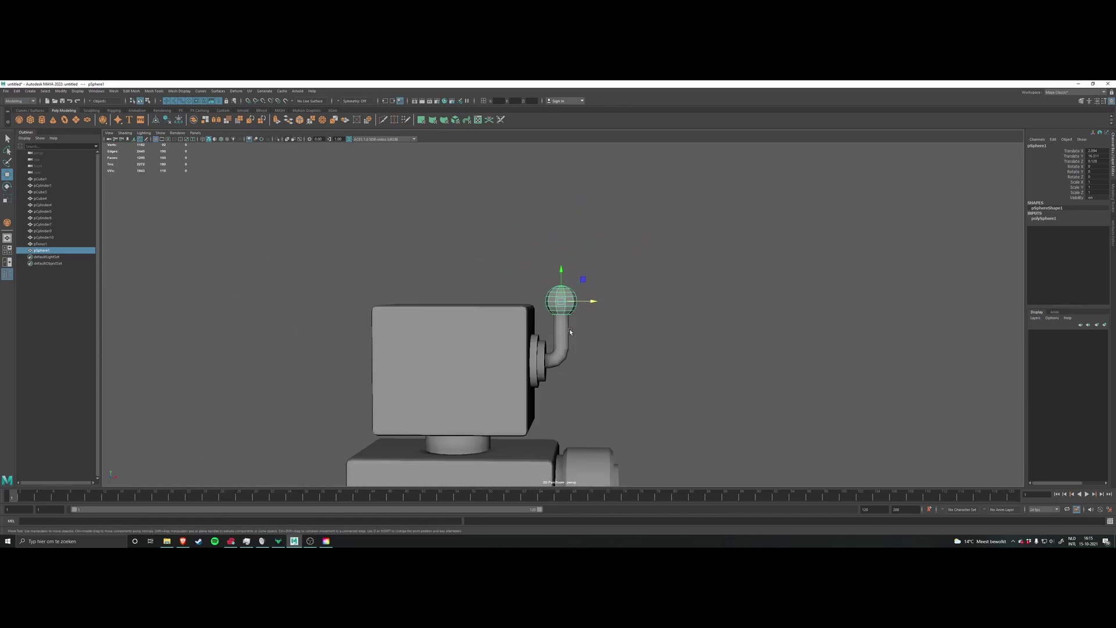
Step: Select all edges of the antenna's sphere, soften them with Soften/Harden Edges and return to object mode
alt+drag(623, 293, 639, 311)
scroll(623, 311, up, 4)
right_drag(655, 341, 655, 328)
drag(752, 386, 510, 212)
alt+drag(668, 302, 617, 320)
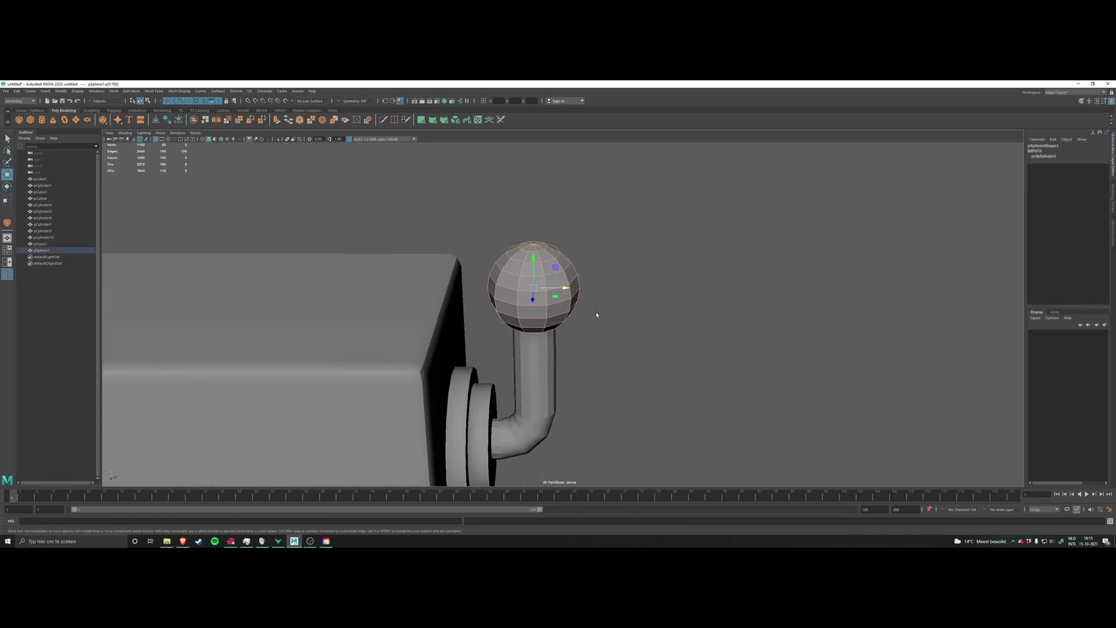
shift+right_drag(597, 315, 597, 315)
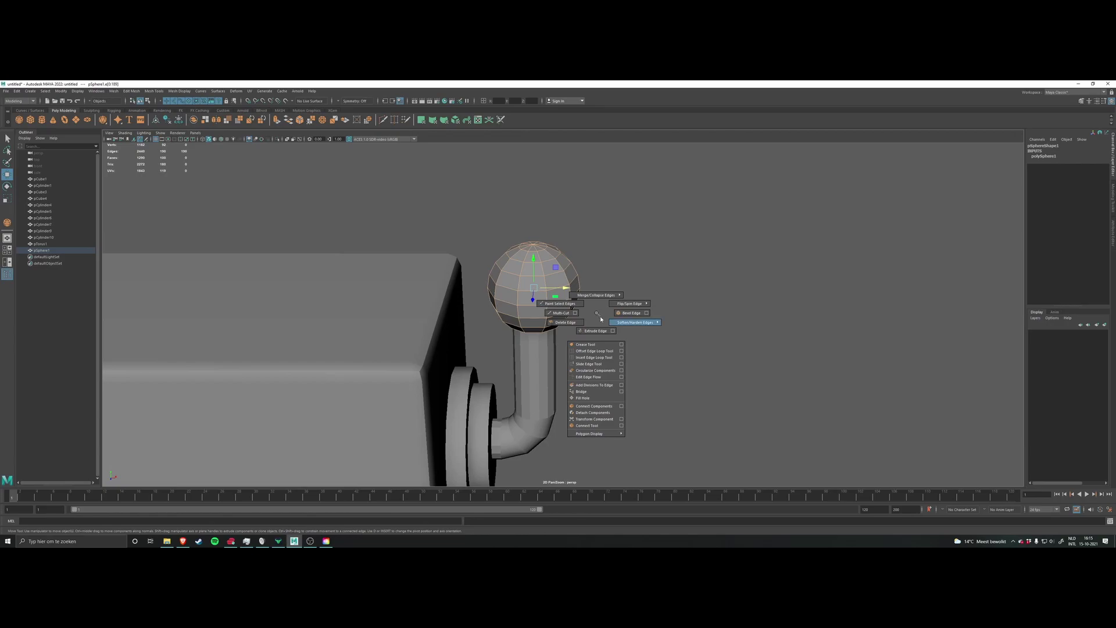
shift+right_drag(597, 317, 645, 316)
alt+drag(643, 308, 621, 313)
right_drag(670, 284, 690, 274)
click(689, 274)
Step: Inspect the softened sphere and compare its shading with the bent pipe and the ear
alt+drag(690, 274, 598, 291)
alt+drag(535, 303, 460, 336)
alt+drag(585, 336, 541, 294)
scroll(611, 337, up, 8)
alt+drag(617, 295, 612, 341)
scroll(607, 366, up, 3)
scroll(600, 366, down, 5)
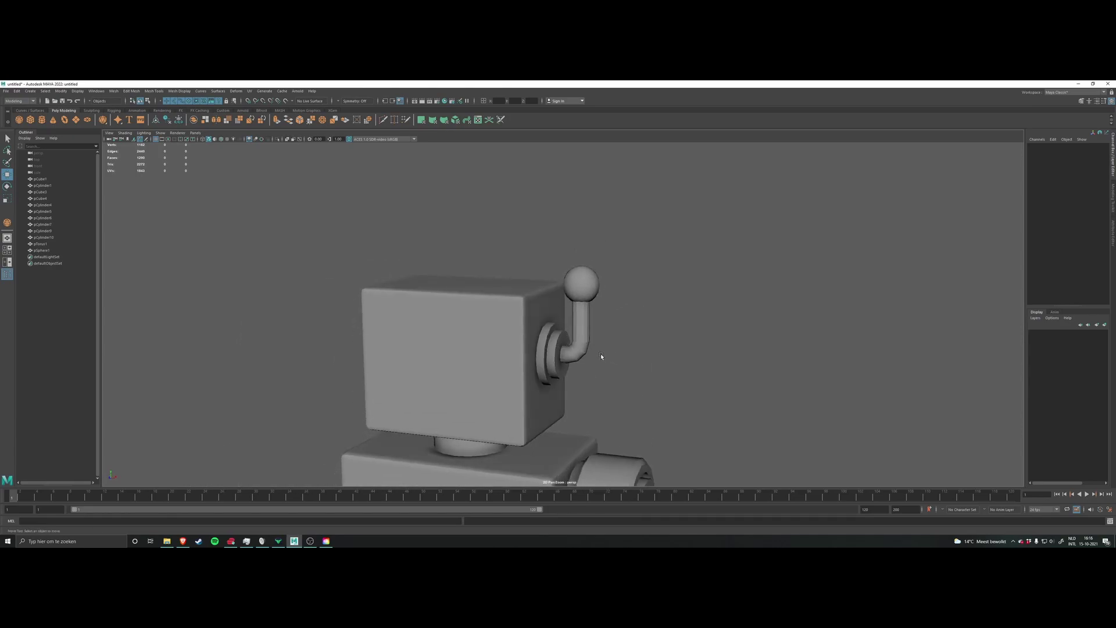
Step: Select all edges of the bent antenna pipe, soften them and return to object mode
scroll(601, 355, up, 3)
click(588, 353)
scroll(588, 352, down, 3)
right_click(612, 341)
right_drag(612, 357, 615, 323)
drag(652, 389, 469, 257)
scroll(706, 352, up, 4)
alt+drag(714, 352, 683, 354)
shift+right_click(676, 352)
shift+right_drag(675, 351, 682, 327)
right_click(673, 342)
alt+drag(682, 327, 588, 377)
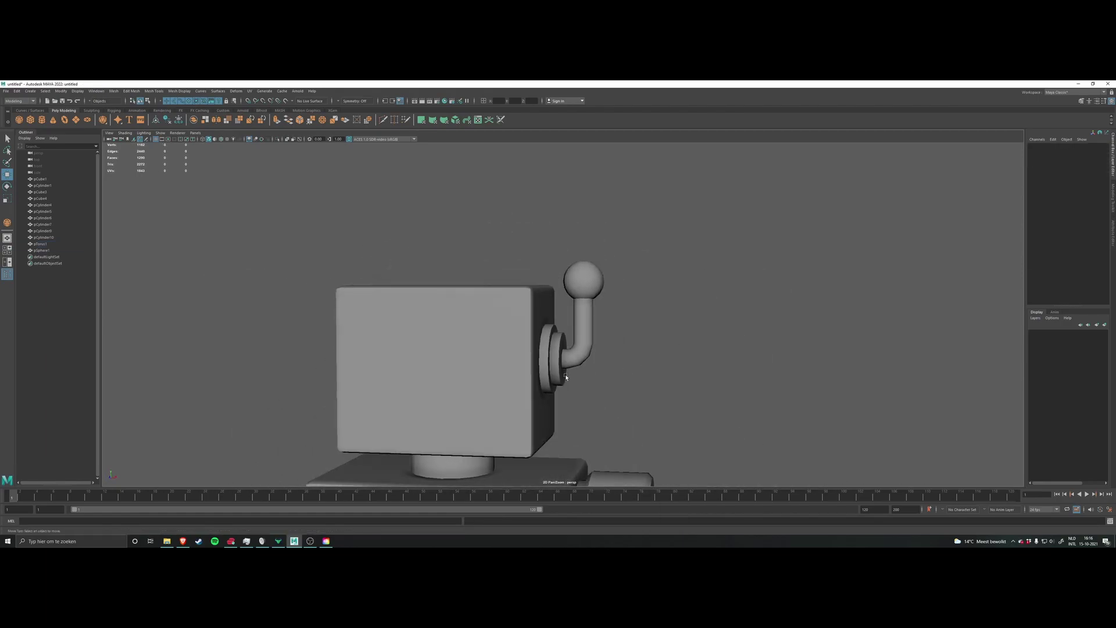
Step: Examine the bevelled edges along the top of the head next to the antenna
alt+drag(586, 312, 598, 319)
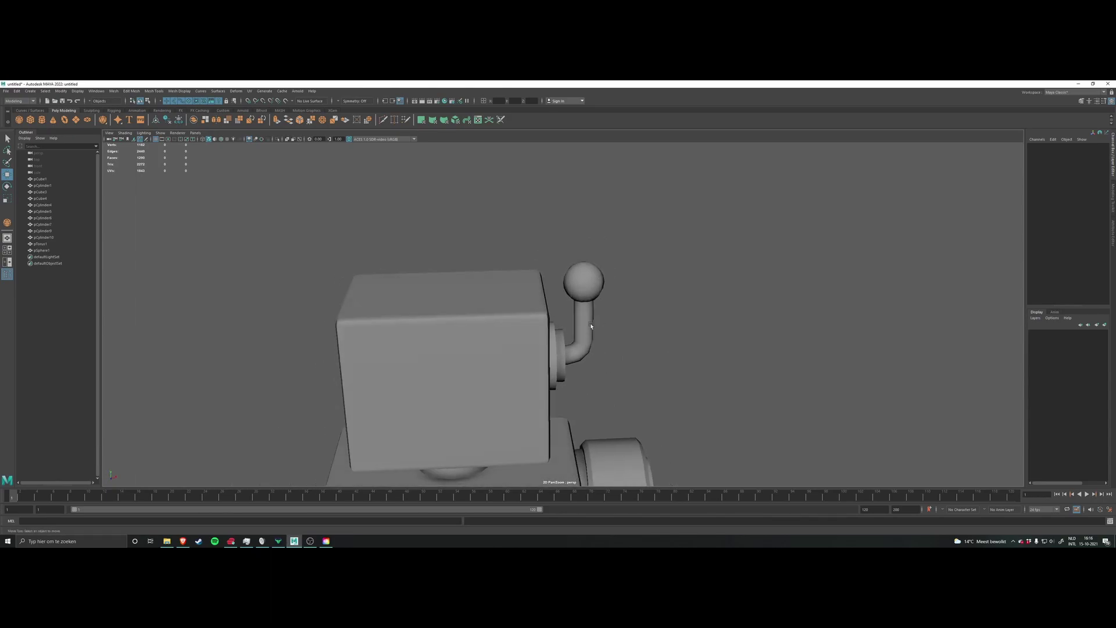
click(517, 343)
alt+drag(517, 342, 526, 333)
alt+right_drag(526, 334, 648, 310)
click(572, 312)
alt+middle_drag(648, 310, 622, 328)
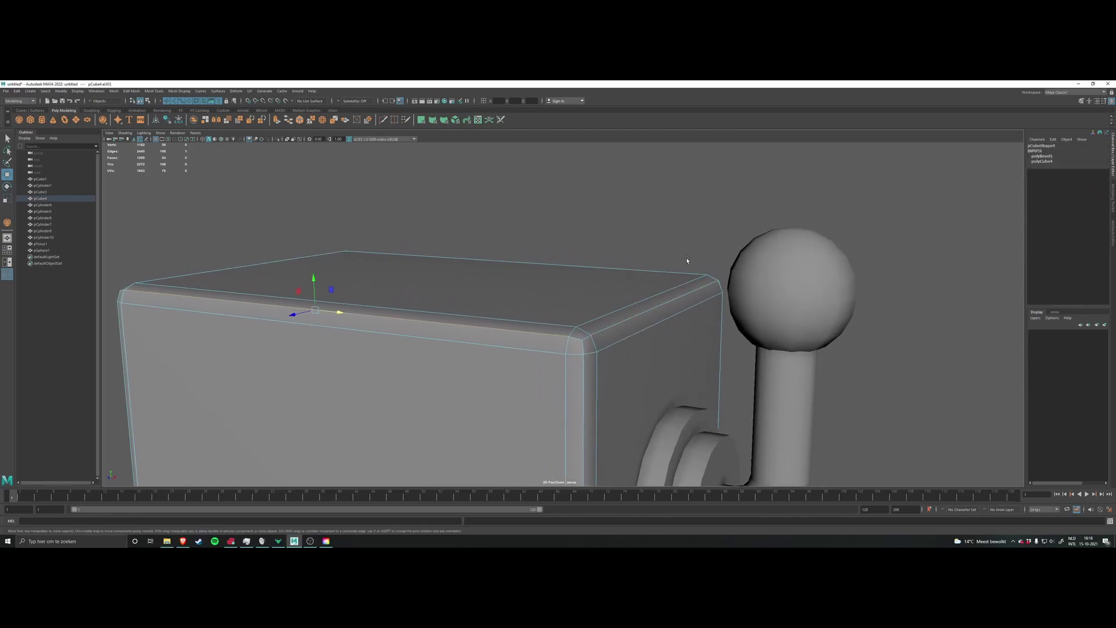
click(687, 261)
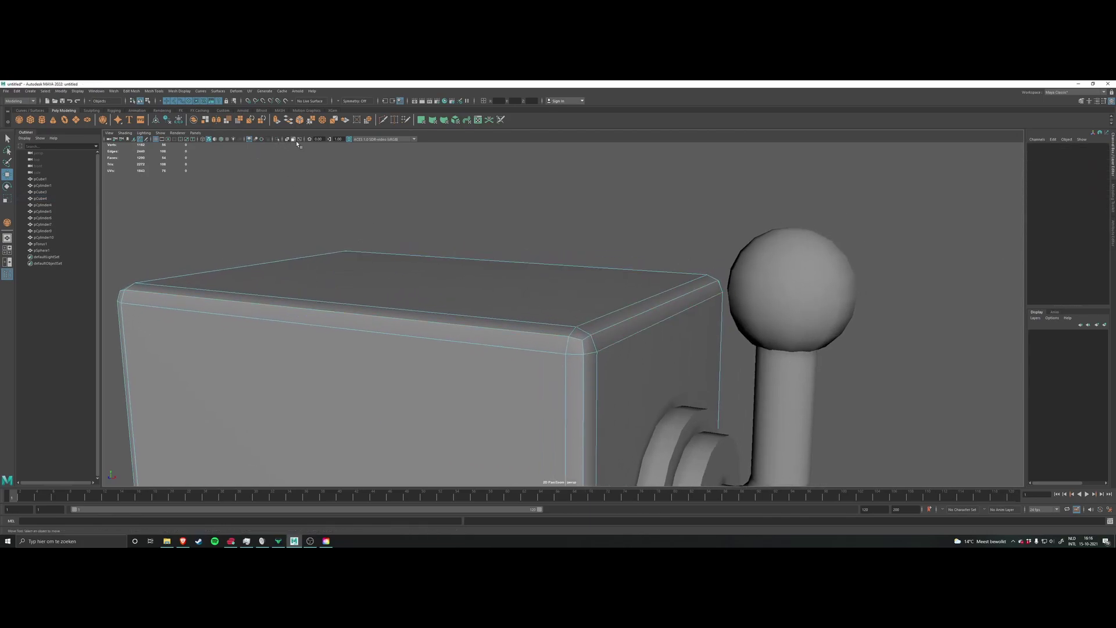
Step: Show the wireframe overlay and apply Soften/Harden Edges to two bevel edges at the head's upper front corner
click(221, 139)
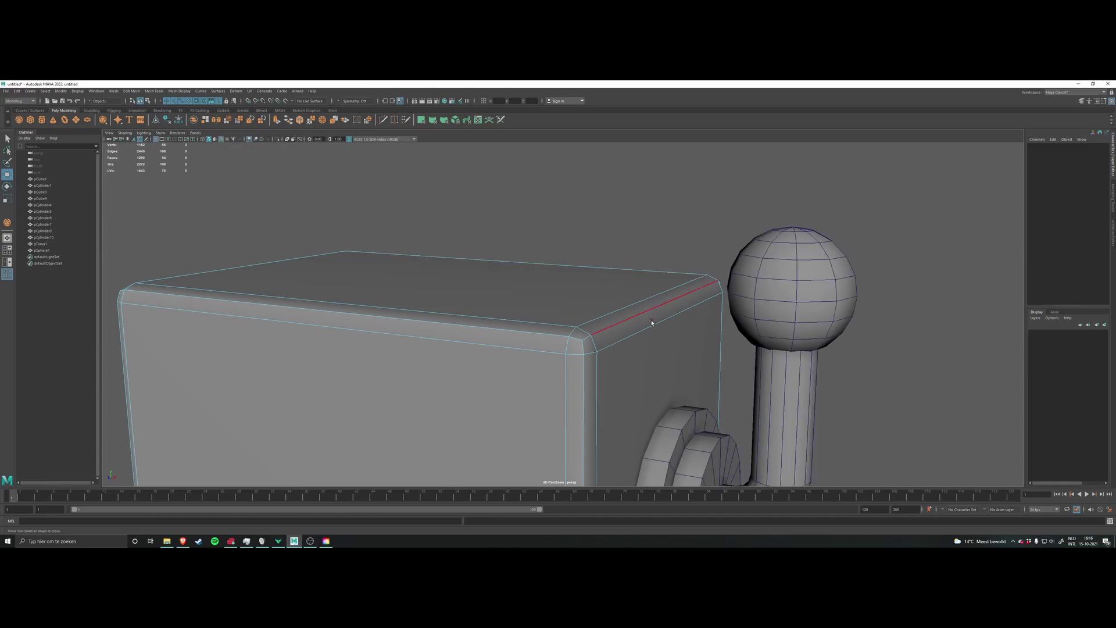
alt+right_drag(629, 316, 643, 316)
click(653, 324)
shift+click(601, 355)
shift+right_drag(760, 233, 811, 247)
click(737, 239)
right_drag(730, 222, 757, 212)
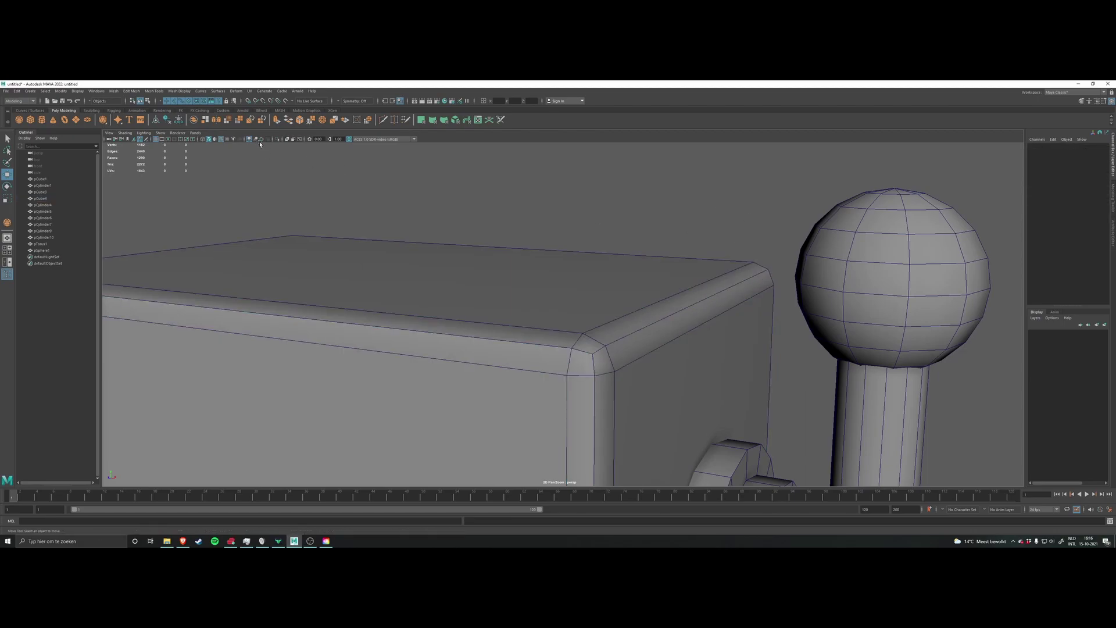
Step: Hide the wireframe overlay and inspect the shading of the head's bevelled corner
click(221, 140)
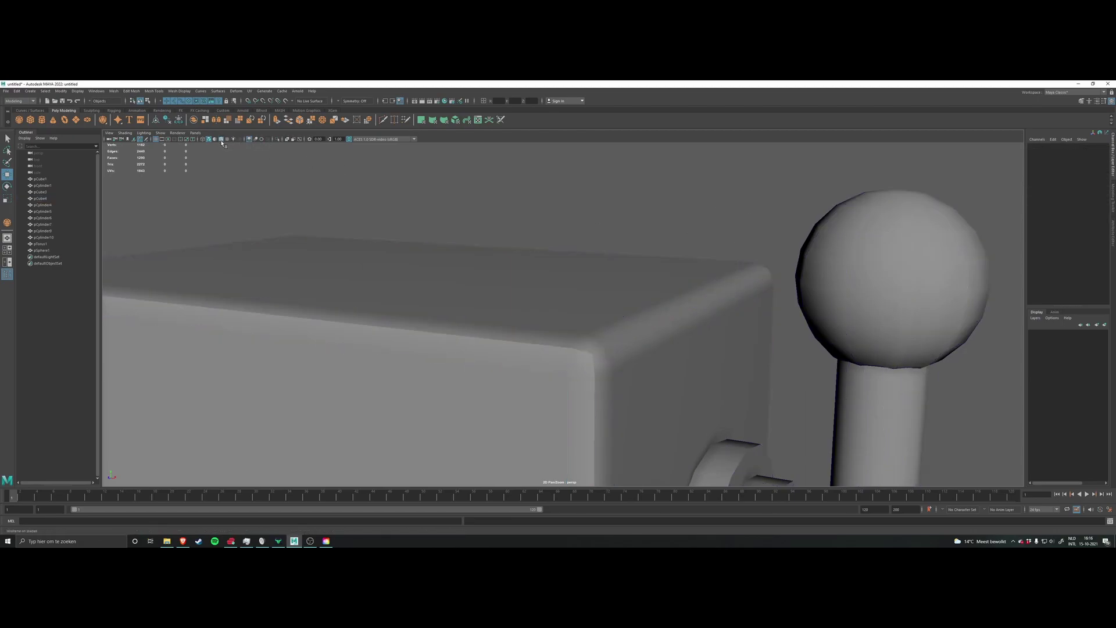
alt+drag(699, 250, 627, 272)
alt+right_drag(627, 271, 713, 283)
alt+drag(680, 318, 668, 307)
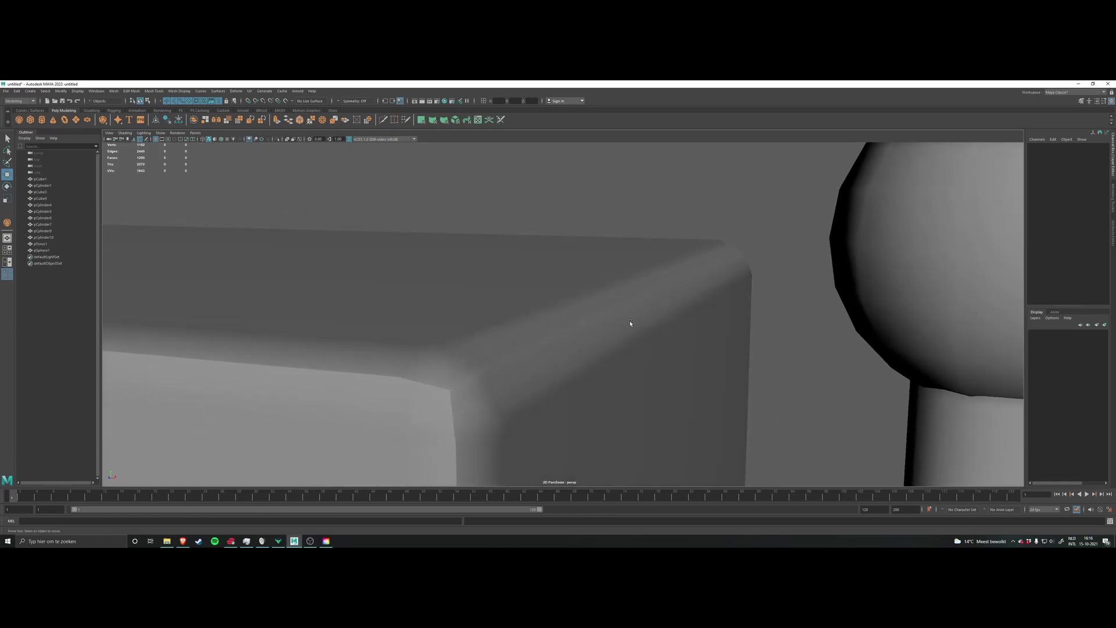
alt+drag(489, 337, 510, 315)
alt+drag(462, 342, 695, 378)
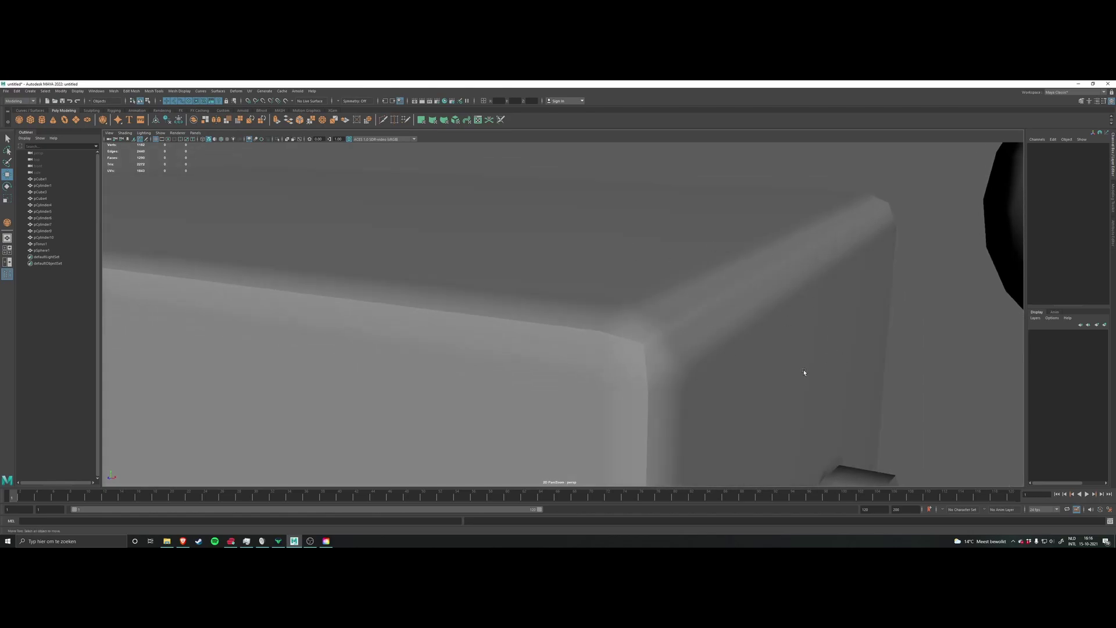
Step: Select all of the head cube's edges, soften them and return to object mode
alt+right_drag(798, 336, 558, 293)
click(558, 311)
right_click(558, 310)
scroll(553, 303, down, 10)
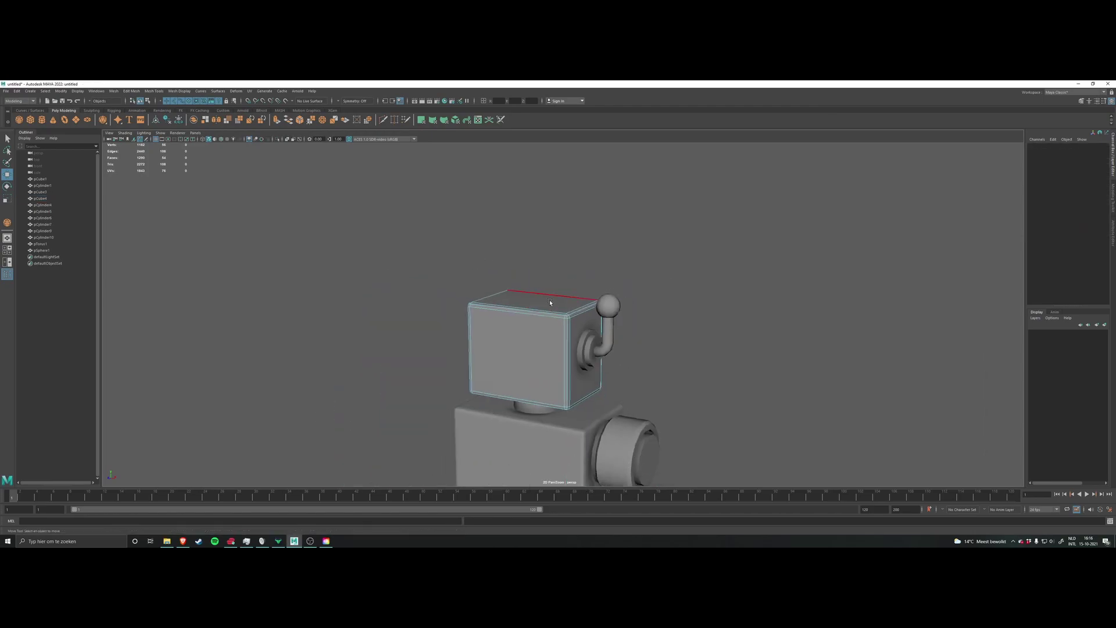
drag(391, 247, 622, 383)
scroll(593, 326, up, 9)
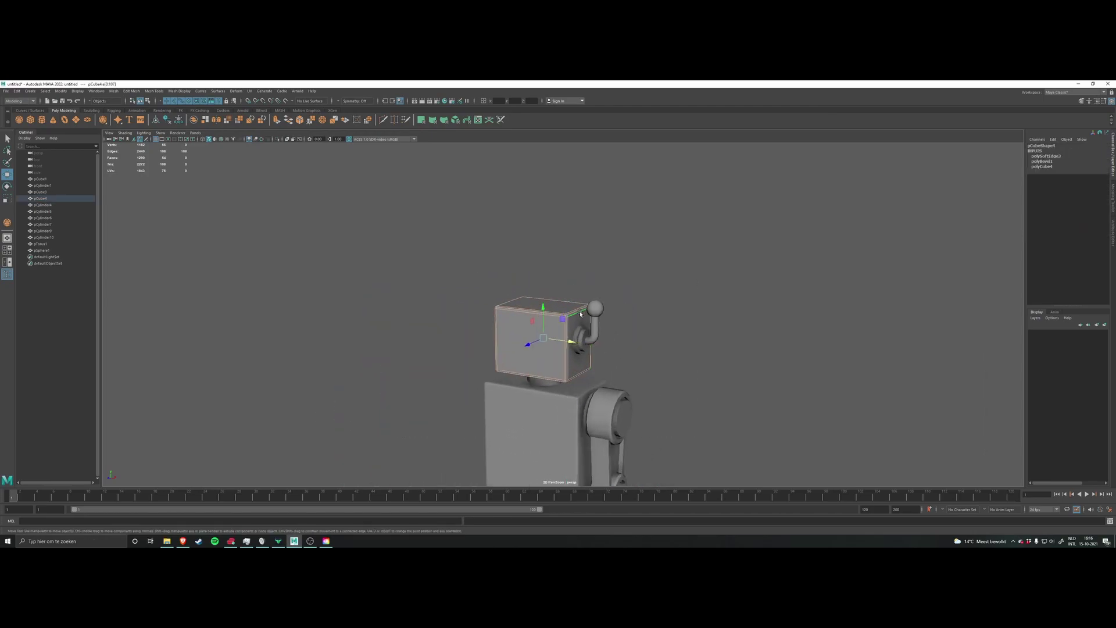
shift+right_click(607, 228)
click(673, 230)
right_click(621, 231)
right_drag(620, 231, 640, 220)
click(639, 221)
Step: Create a small polygon torus on the grid in front of the robot's foot and raise it to torso height
scroll(633, 232, down, 6)
alt+drag(626, 252, 603, 314)
scroll(644, 331, up, 5)
alt+middle_drag(603, 314, 588, 271)
scroll(678, 302, down, 4)
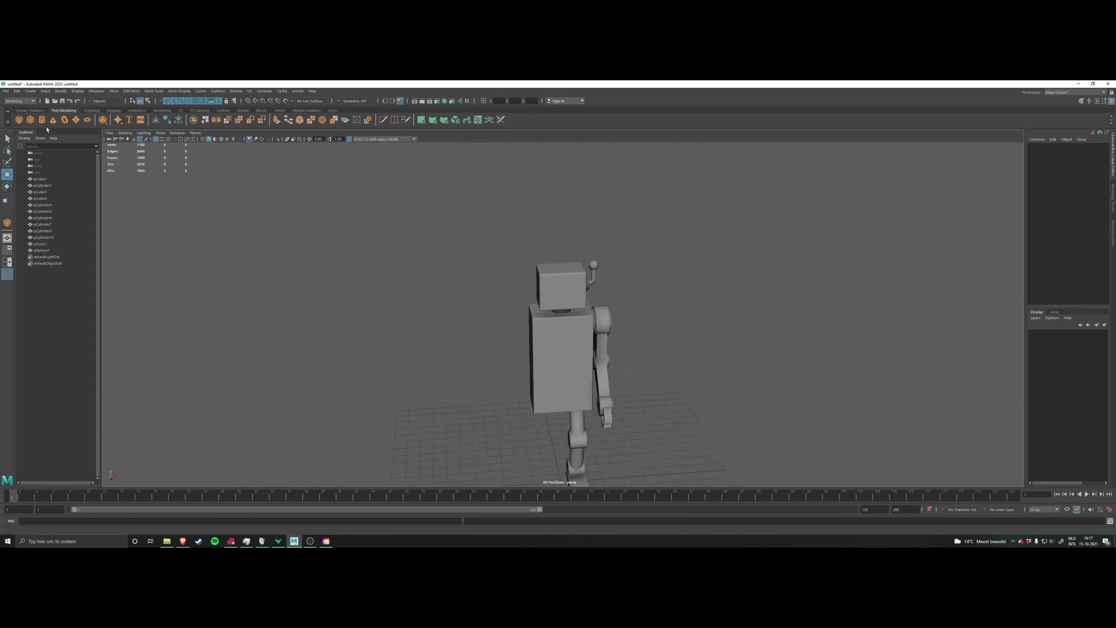
click(65, 121)
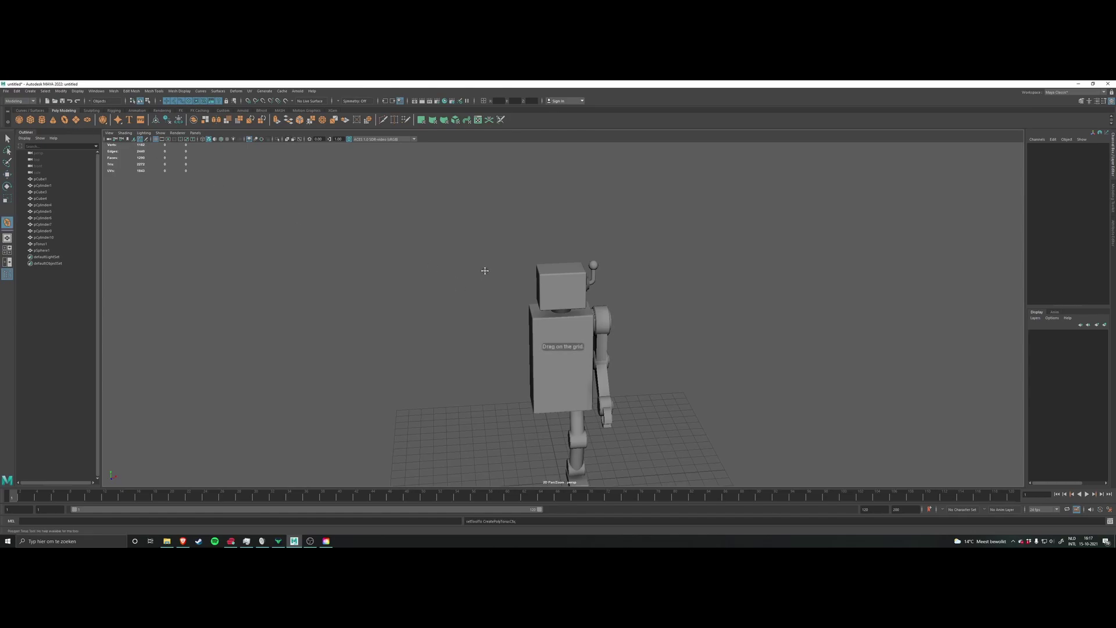
alt+middle_drag(607, 407, 575, 320)
alt+drag(576, 321, 540, 375)
scroll(536, 423, up, 5)
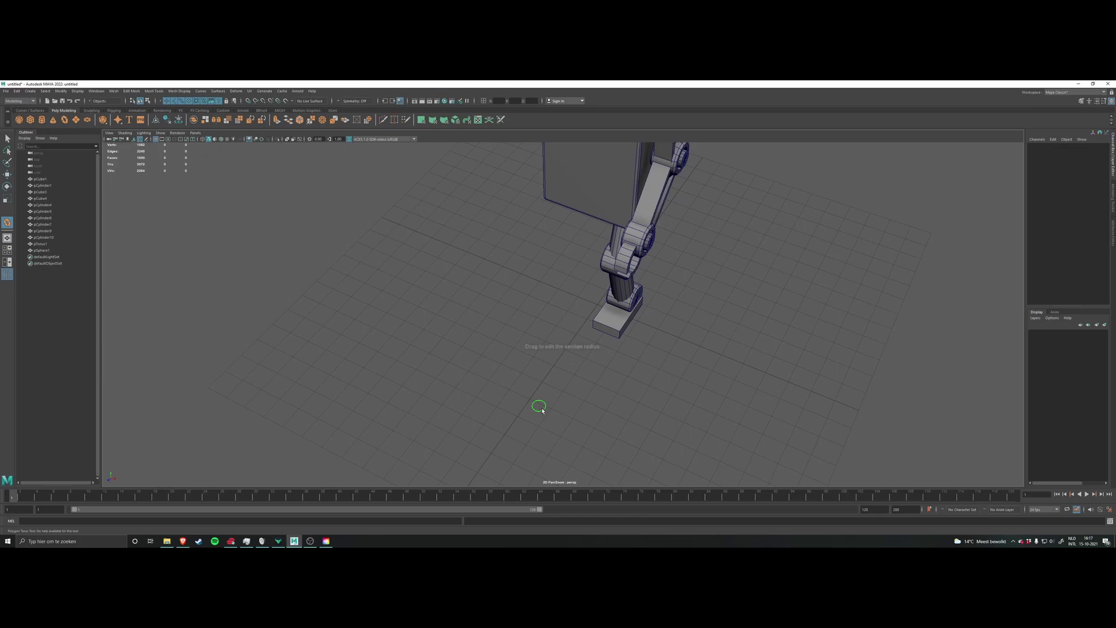
drag(544, 406, 533, 160)
key(w)
alt+middle_drag(534, 160, 551, 256)
alt+drag(551, 256, 580, 337)
scroll(610, 317, up, 4)
Step: Rotate the new torus -90 degrees about the Z axis so that it stands upright
key(e)
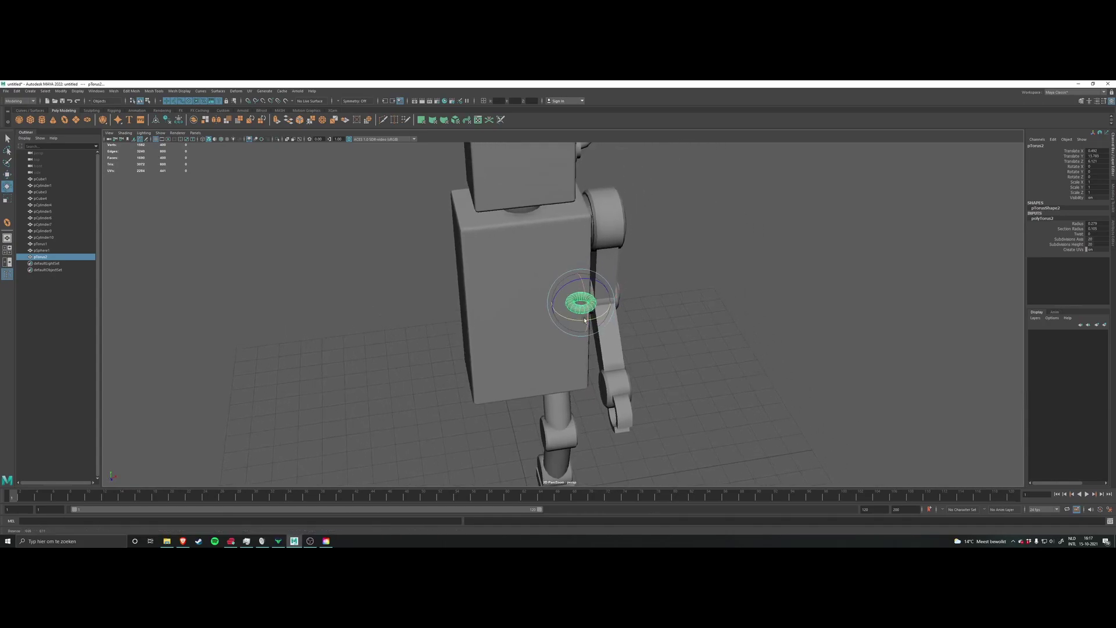
scroll(581, 313, up, 3)
drag(578, 320, 633, 321)
scroll(632, 321, down, 3)
scroll(632, 322, down, 2)
key(w)
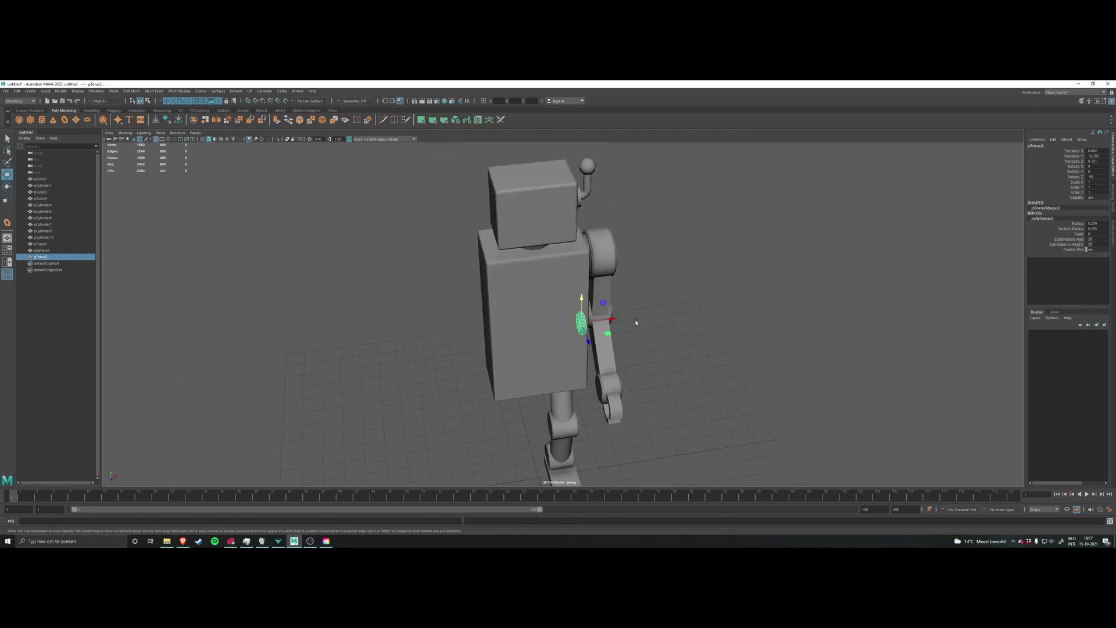
scroll(624, 339, up, 3)
key(e)
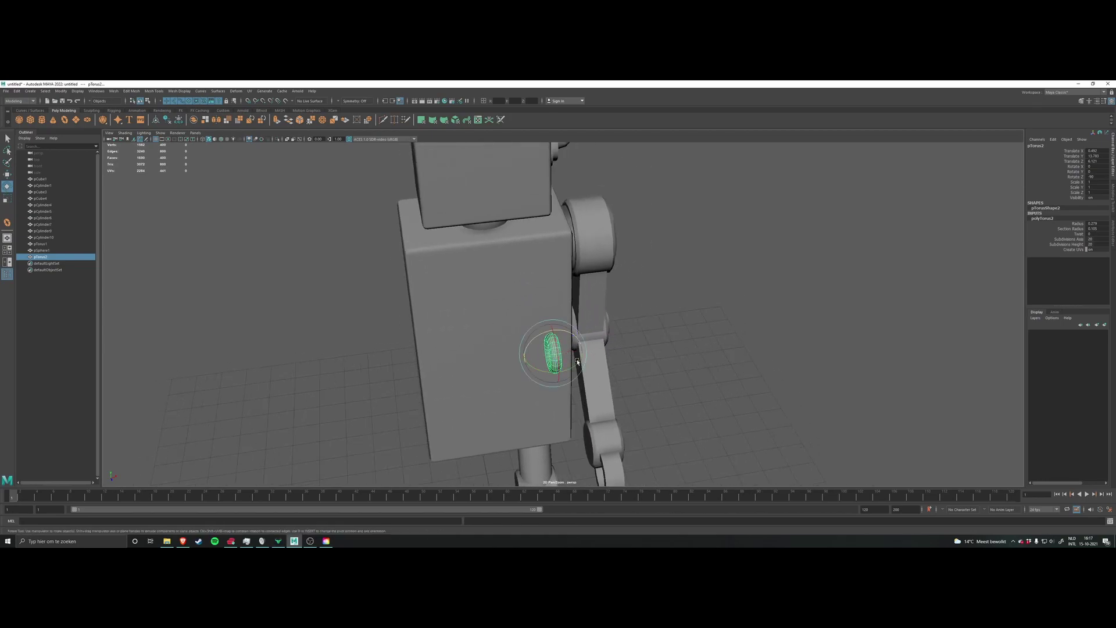
Step: Rotate the new torus to face forward and move it onto the front of the head as an eye ring on the antenna side
drag(578, 366, 593, 388)
key(w)
alt+drag(667, 362, 627, 301)
scroll(627, 301, up, 5)
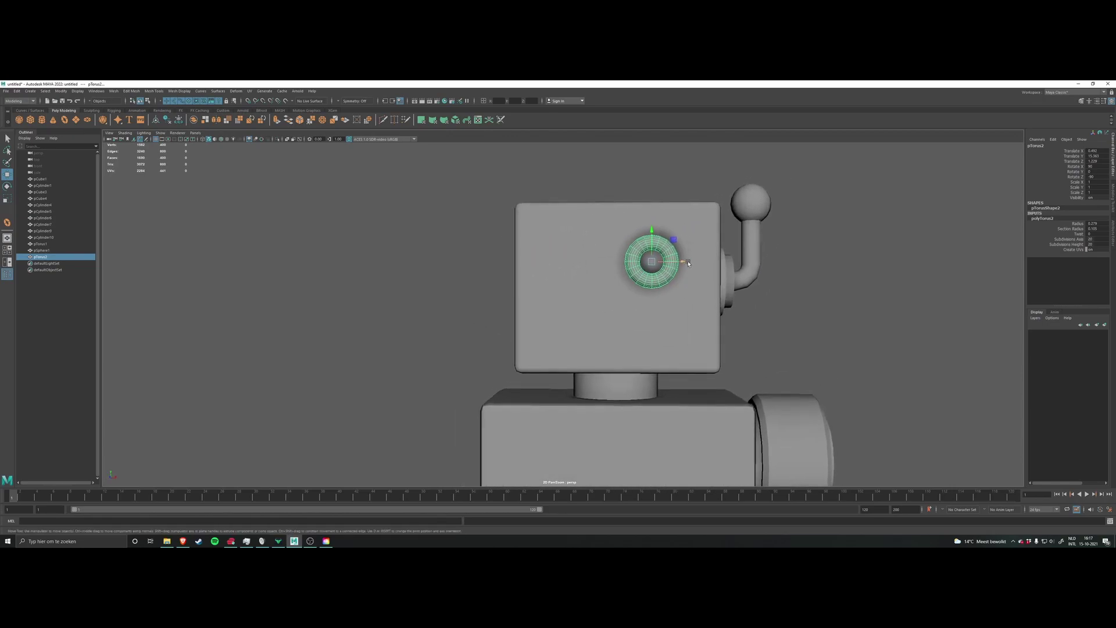
drag(676, 260, 706, 260)
alt+drag(706, 260, 685, 280)
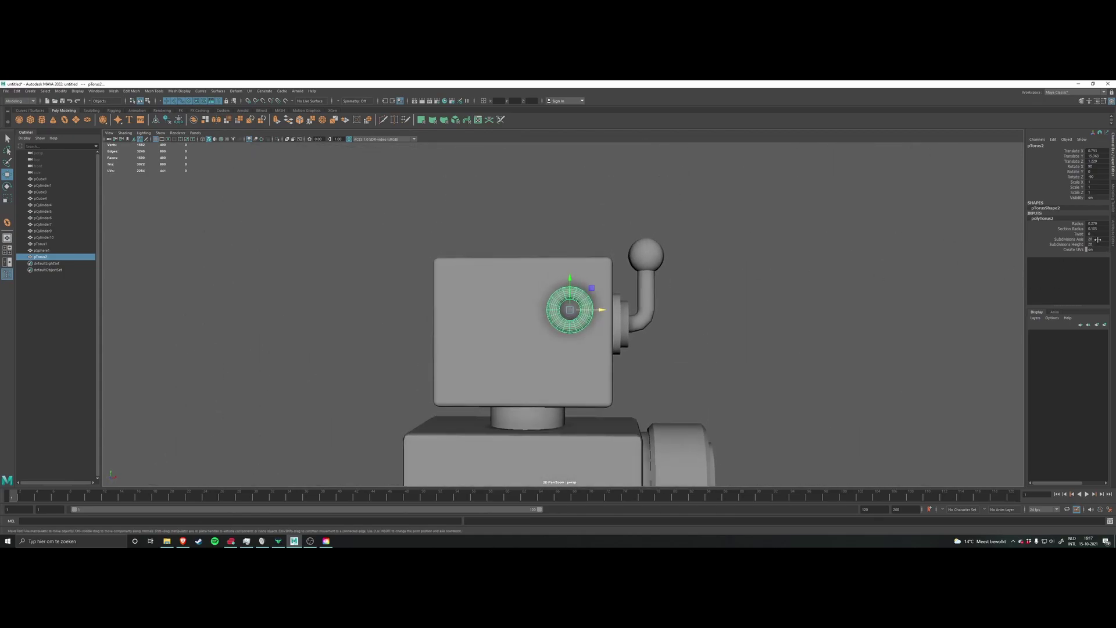
Step: Set the eye torus's axis and height subdivisions to 14 each
scroll(614, 289, up, 3)
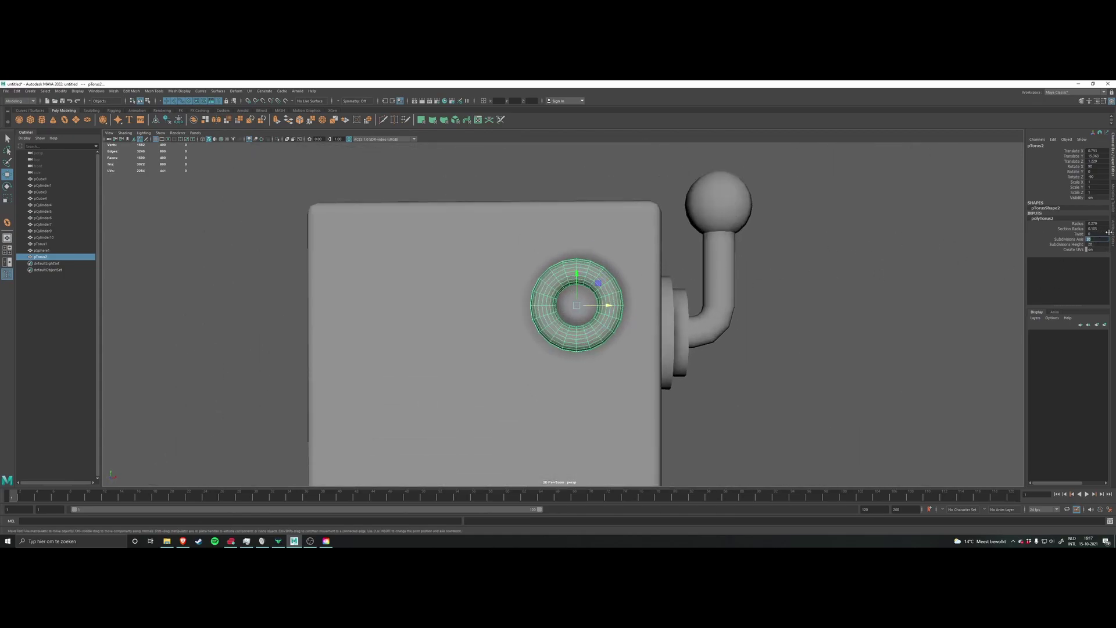
text(15)
key(Return)
text(14)
key(Return)
double_click(1095, 244)
text(14)
key(Return)
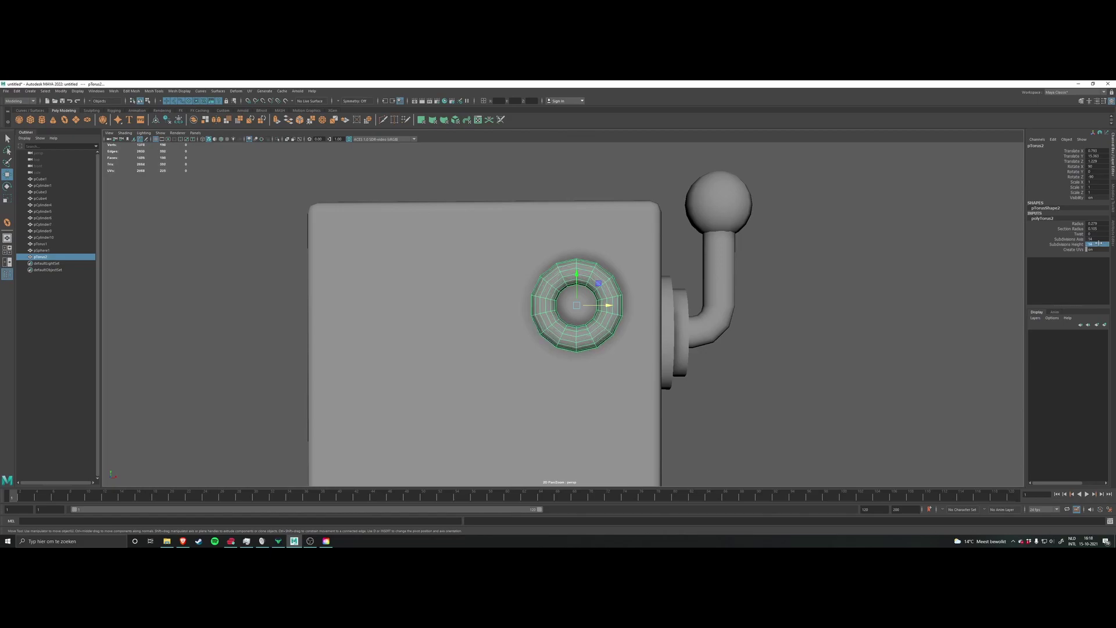
scroll(675, 309, up, 2)
mouse_move(703, 320)
alt+mouse_down()
mouse_move(669, 321)
mouse_move(702, 315)
alt+mouse_up()
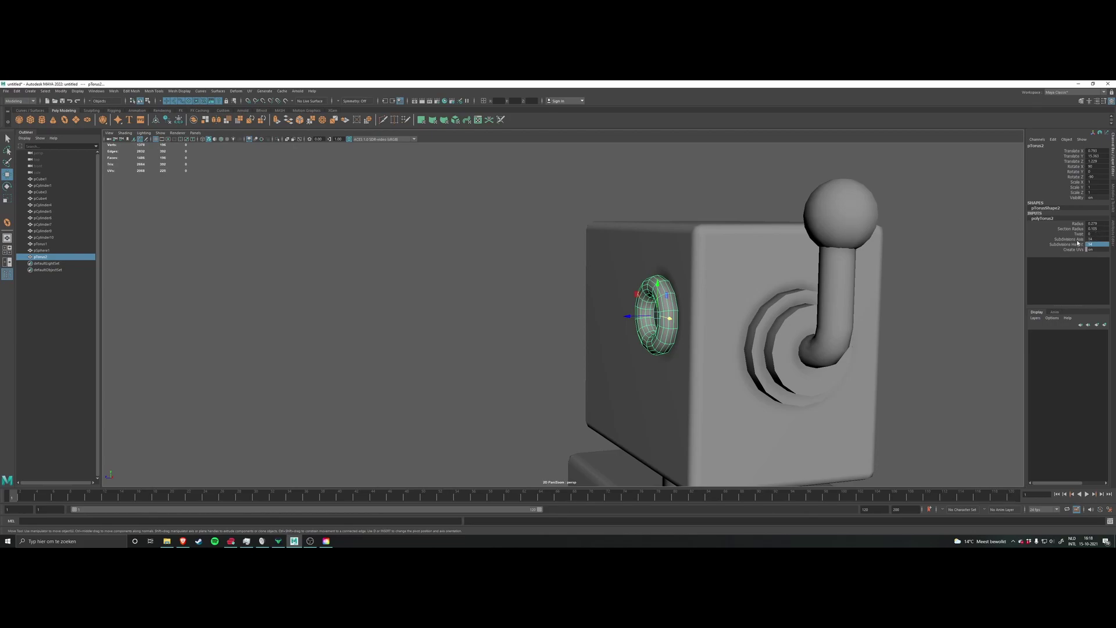
scroll(750, 319, up, 10)
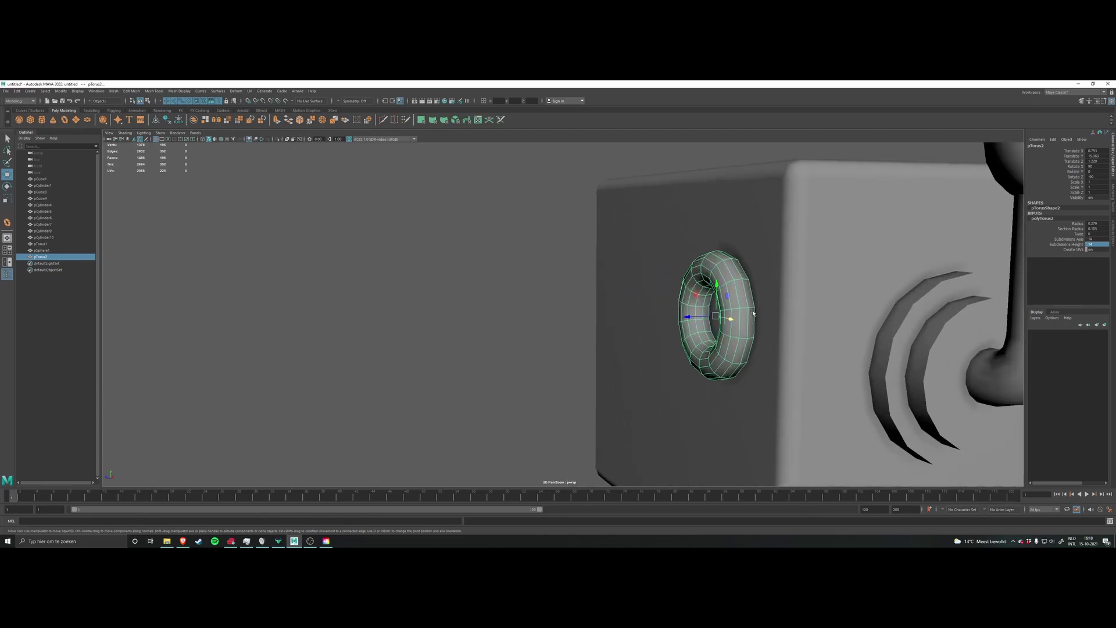
right_drag(616, 308, 616, 279)
click(618, 292)
alt+drag(620, 292, 567, 336)
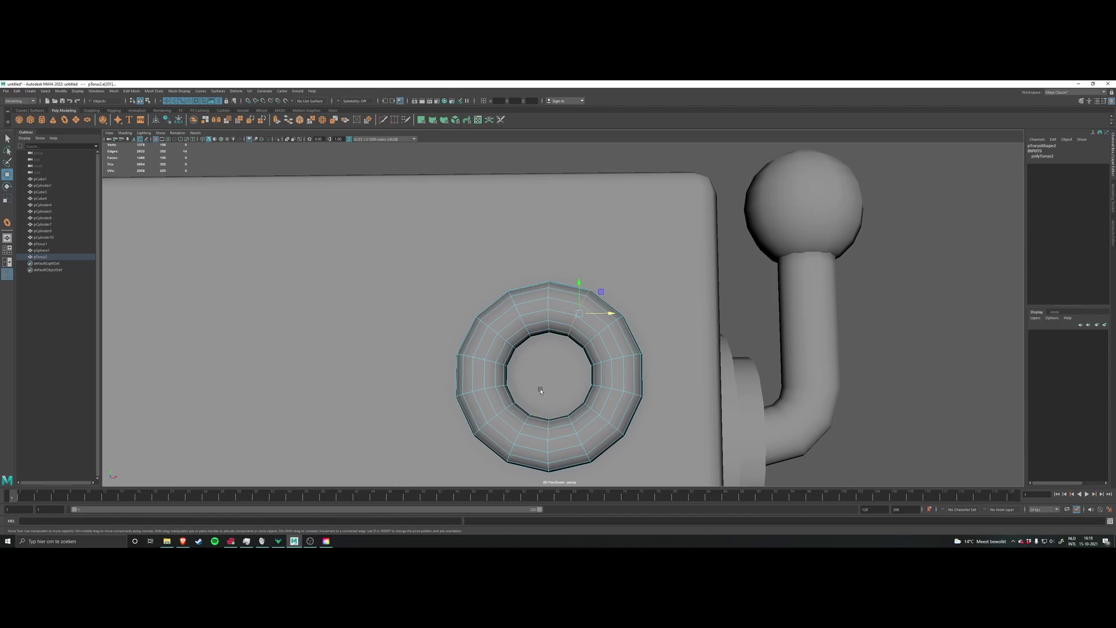
double_click(606, 342)
alt+drag(650, 348, 627, 346)
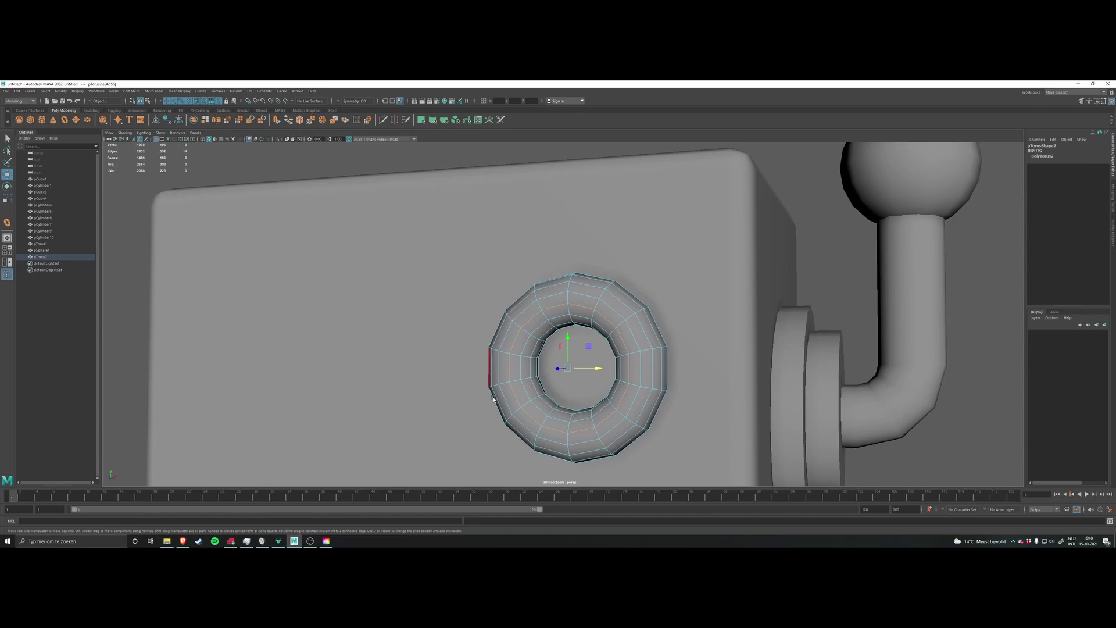
mouse_move(587, 345)
alt+mouse_down()
mouse_move(579, 349)
mouse_move(589, 343)
alt+mouse_up()
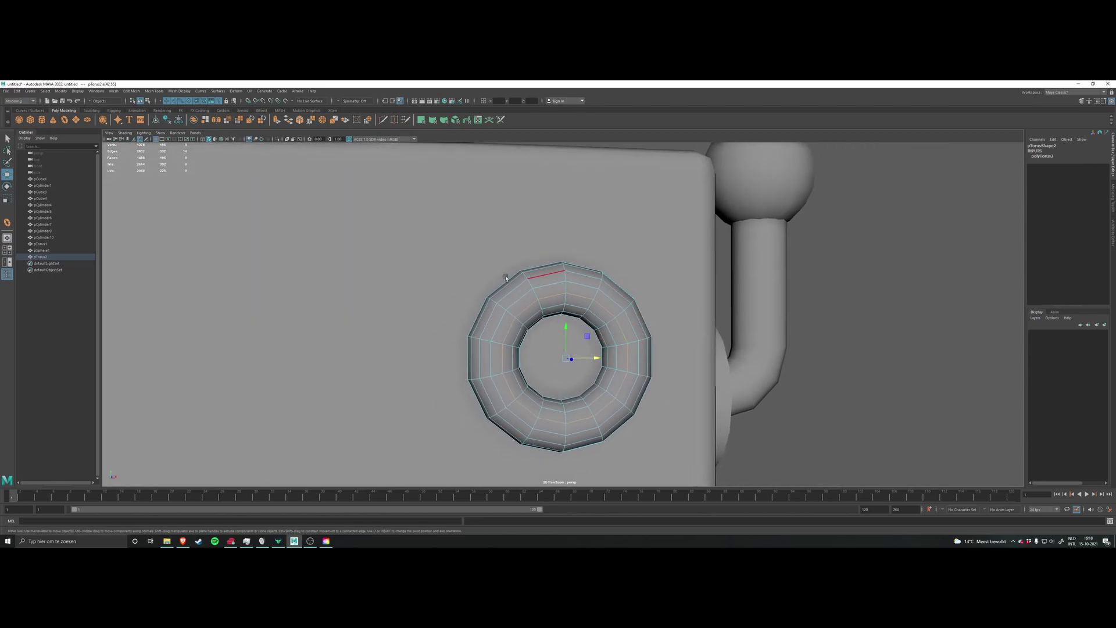
scroll(592, 303, down, 5)
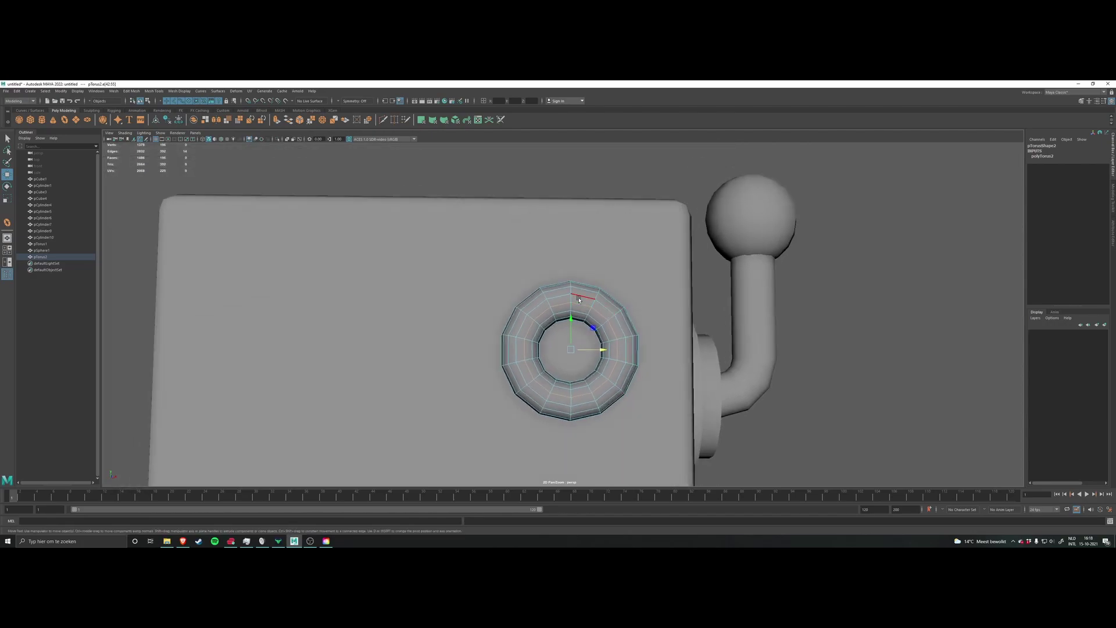
right_drag(598, 300, 605, 292)
click(605, 292)
scroll(589, 302, up, 3)
click(589, 302)
scroll(590, 303, down, 4)
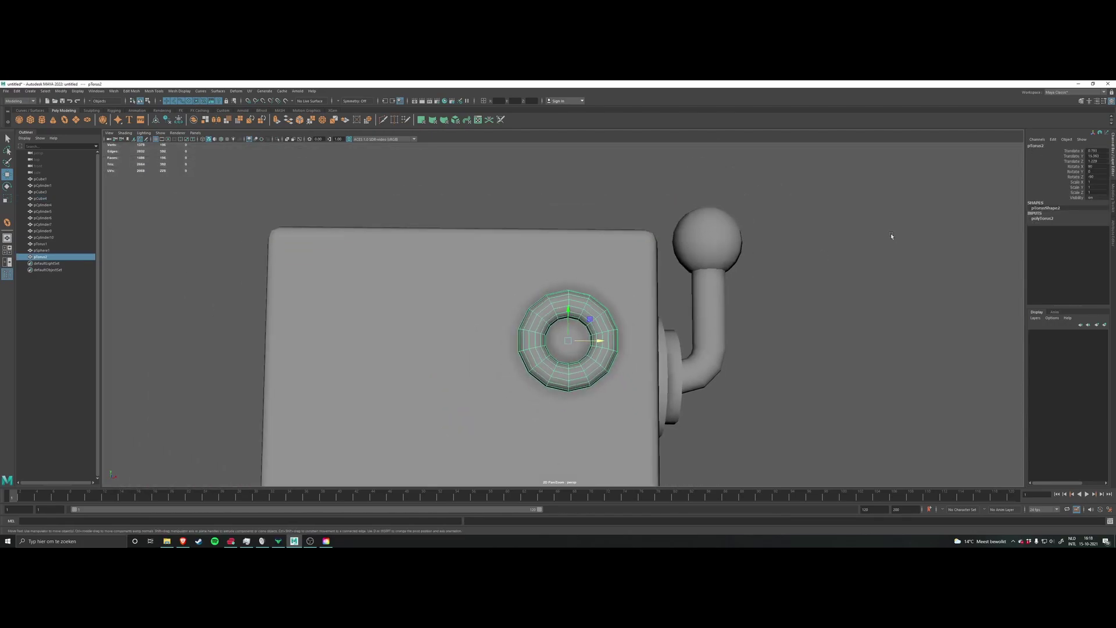
Step: Set the eye torus's radius to 0.4 and its section radius to 0.05
click(1049, 221)
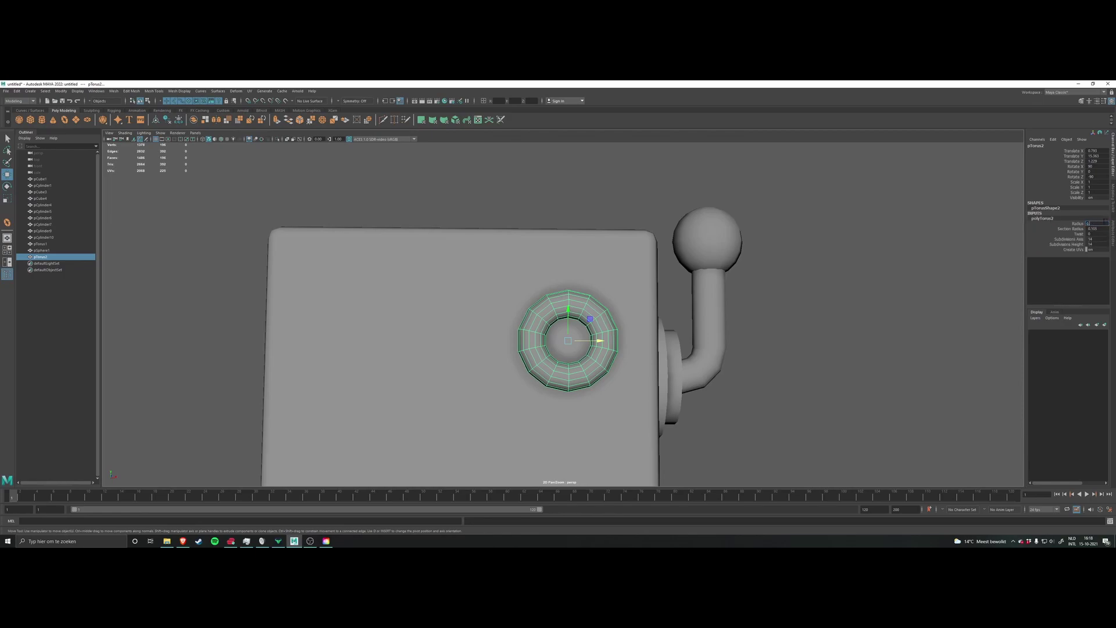
key(Return)
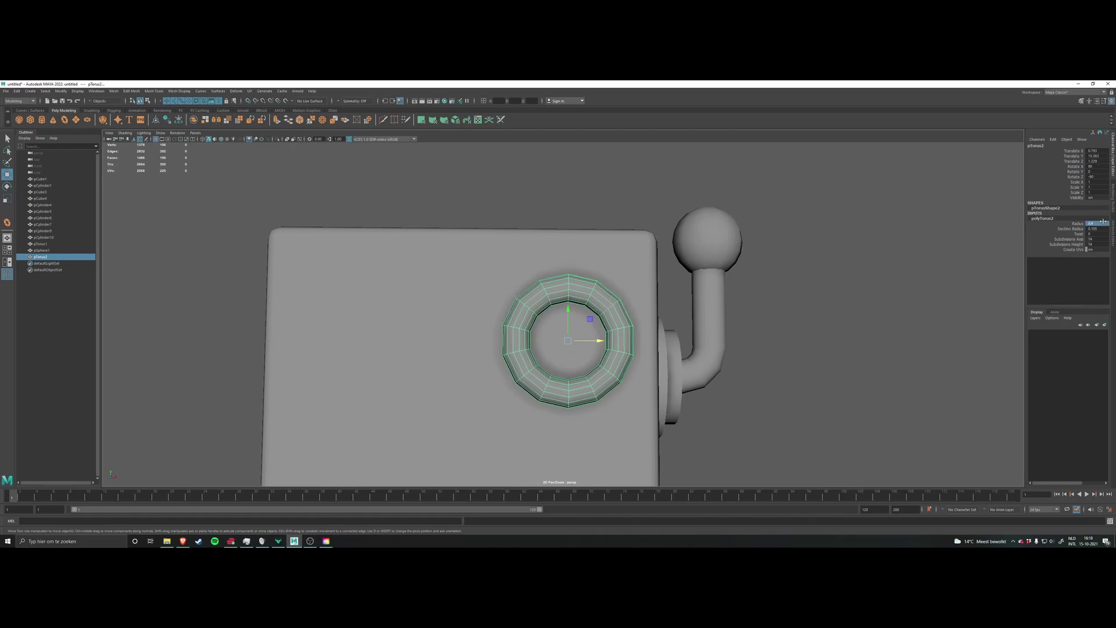
scroll(645, 308, down, 4)
alt+drag(661, 304, 705, 294)
scroll(650, 320, up, 4)
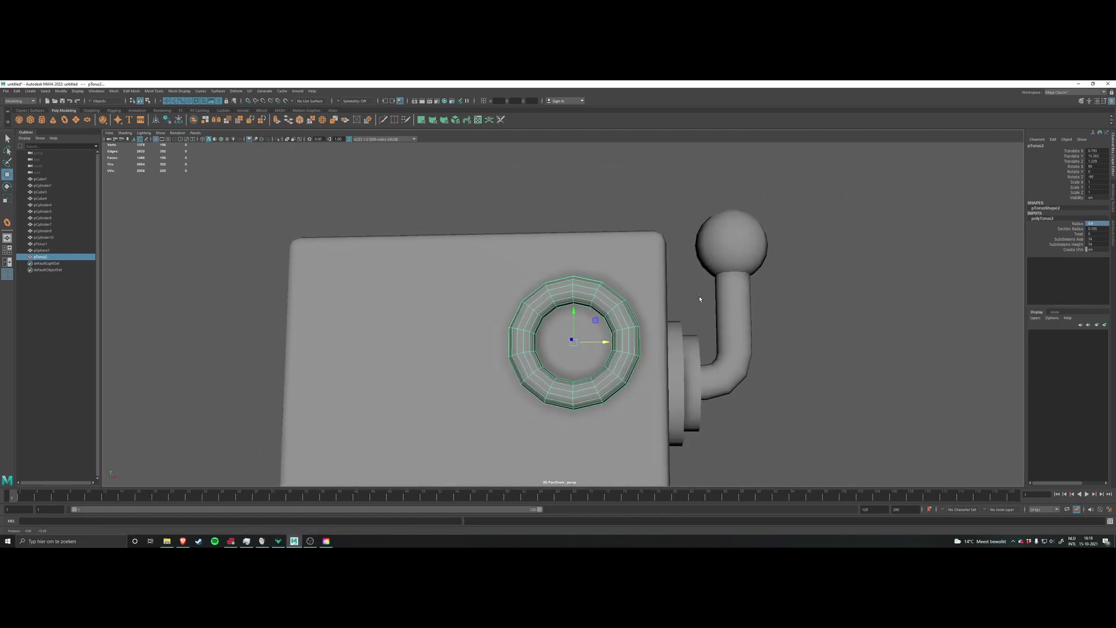
double_click(1100, 228)
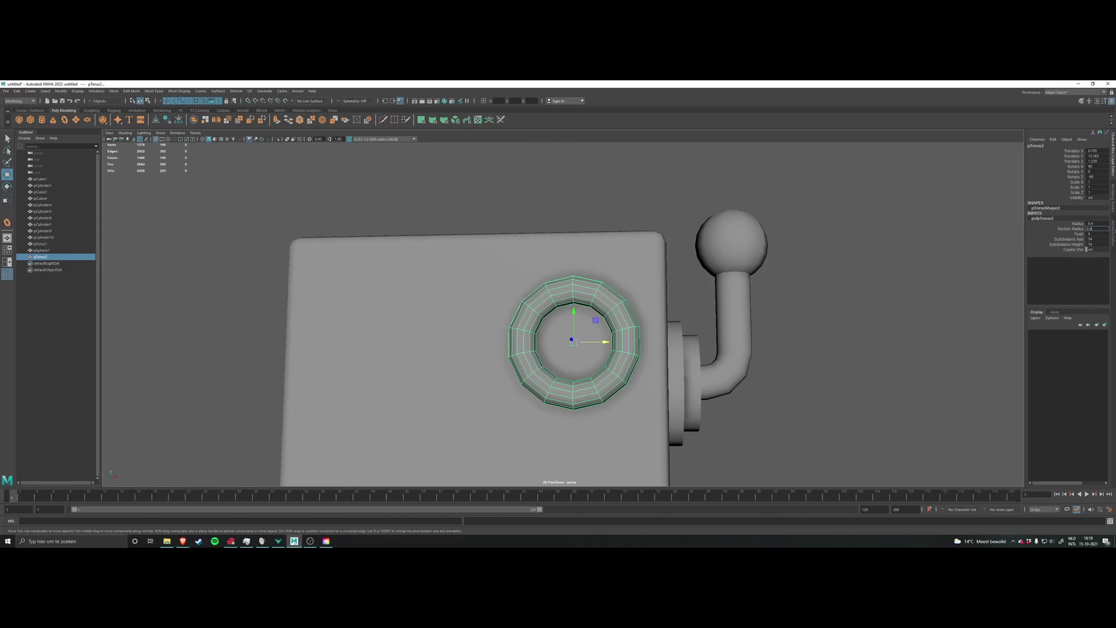
key(Return)
alt+drag(1010, 271, 616, 301)
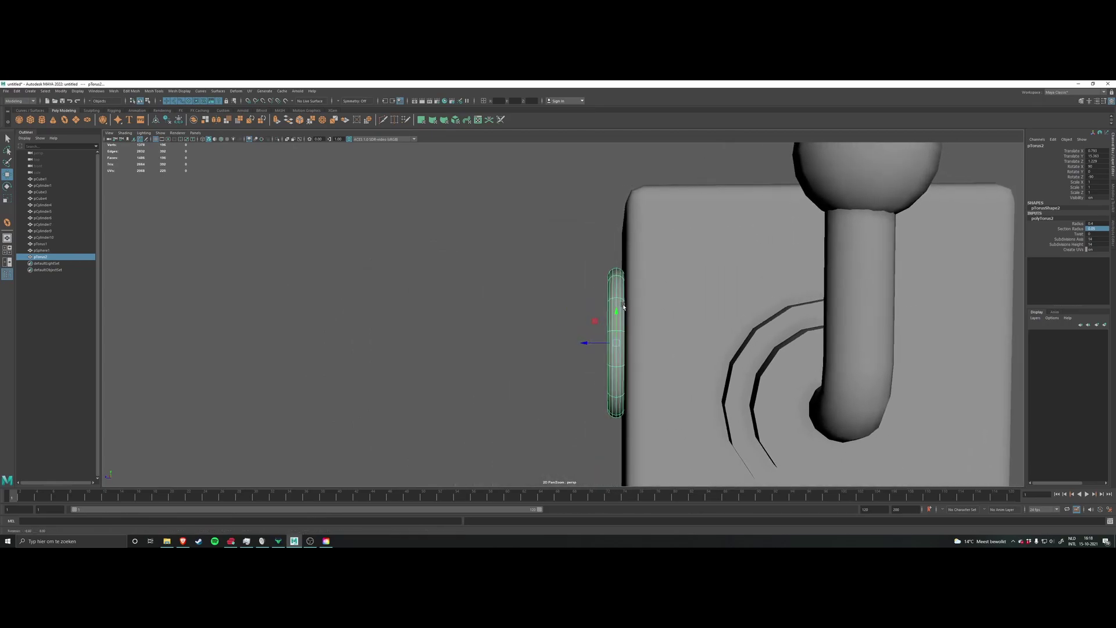
Step: Move the eye ring slightly back against the front face of the head
click(557, 273)
scroll(628, 284, up, 3)
click(628, 284)
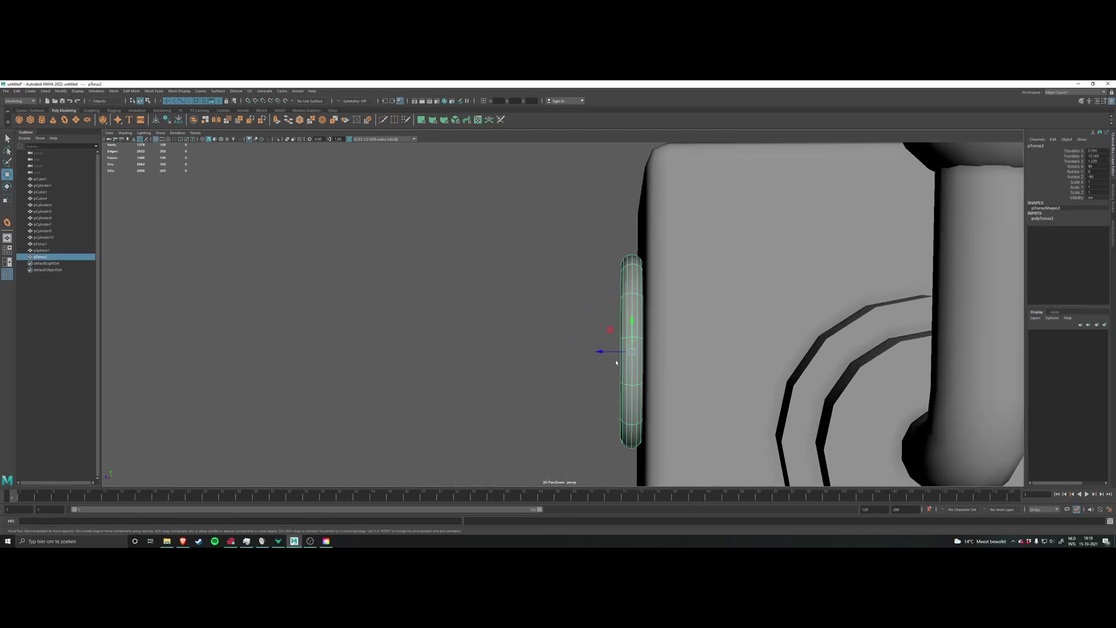
click(620, 346)
drag(615, 351, 617, 352)
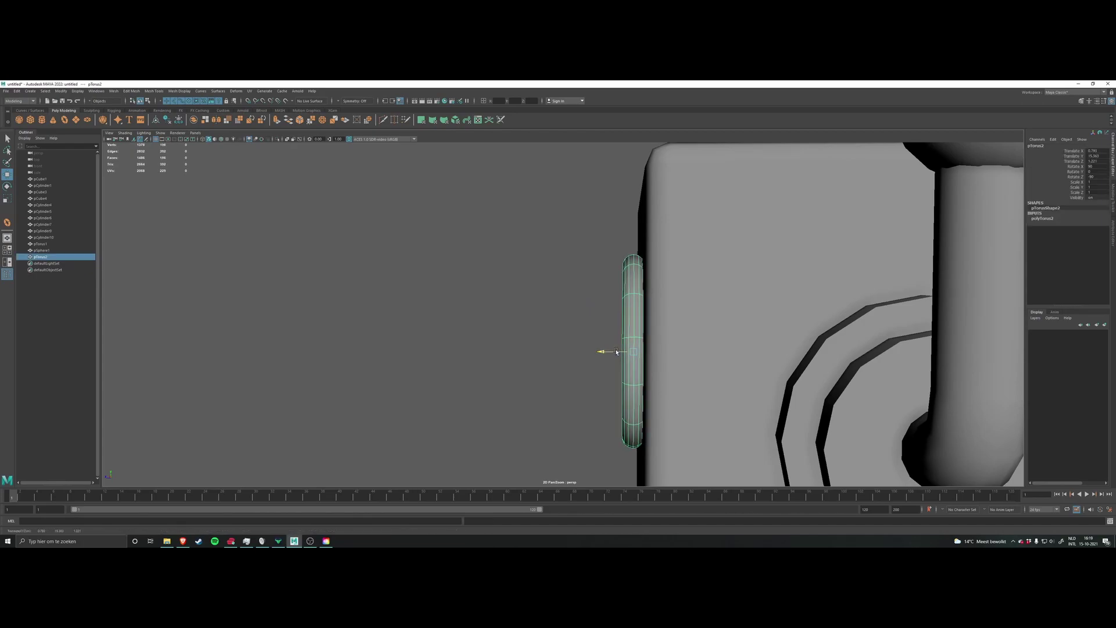
click(543, 312)
alt+drag(543, 311, 598, 306)
scroll(592, 325, down, 3)
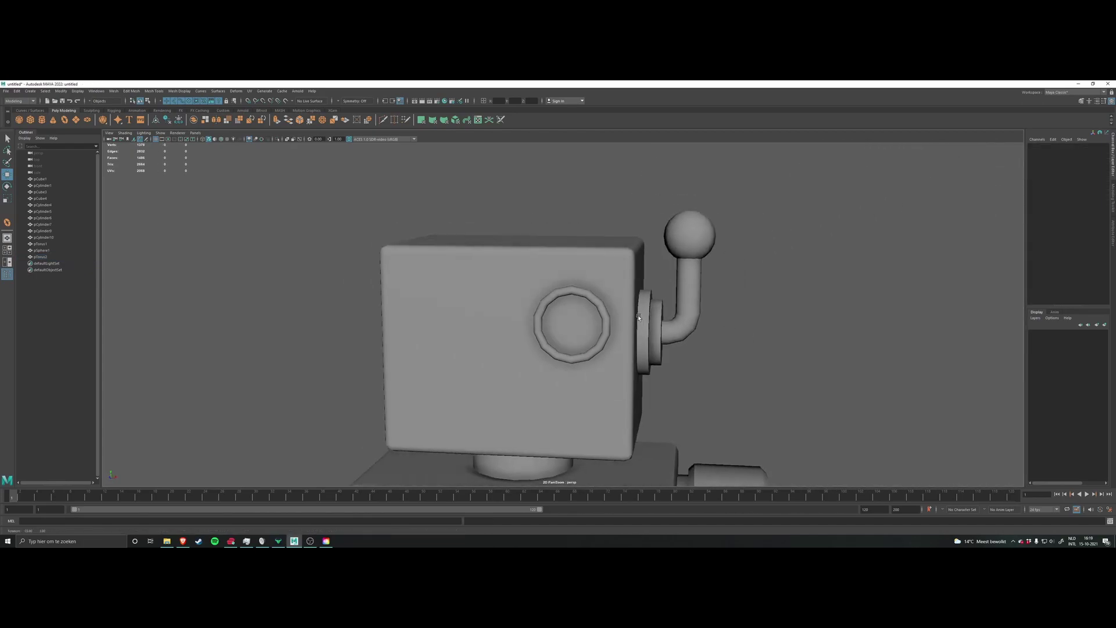
Step: Select two neighbouring edge loops on the inner side of the eye ring, convert them to faces and delete those faces
scroll(586, 348, up, 1)
click(585, 348)
scroll(586, 347, up, 3)
alt+drag(586, 348, 586, 317)
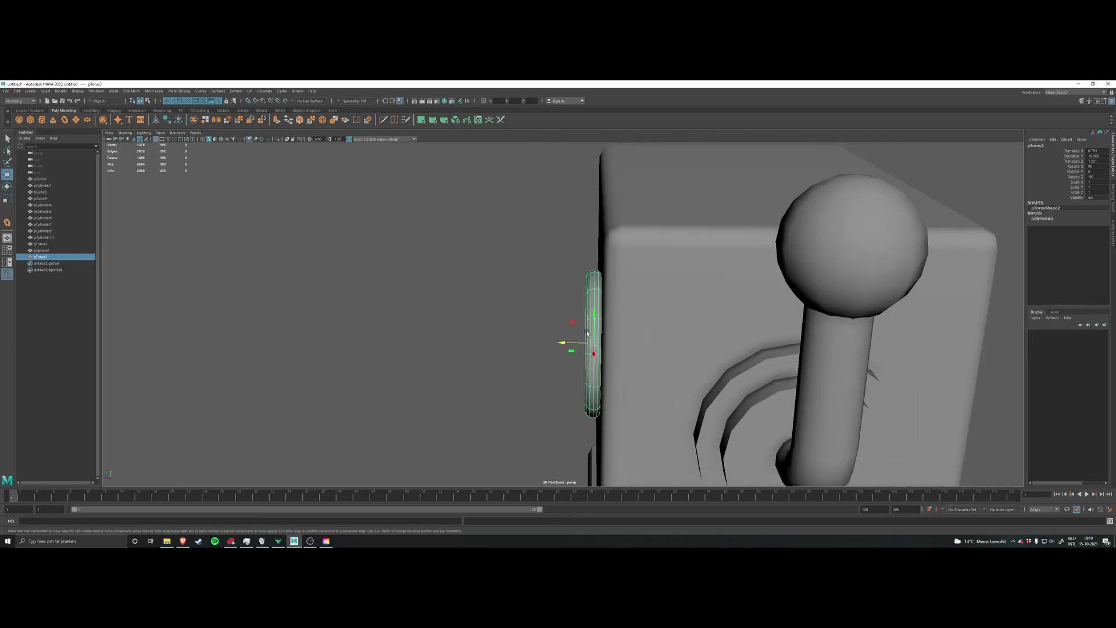
alt+drag(587, 330, 661, 281)
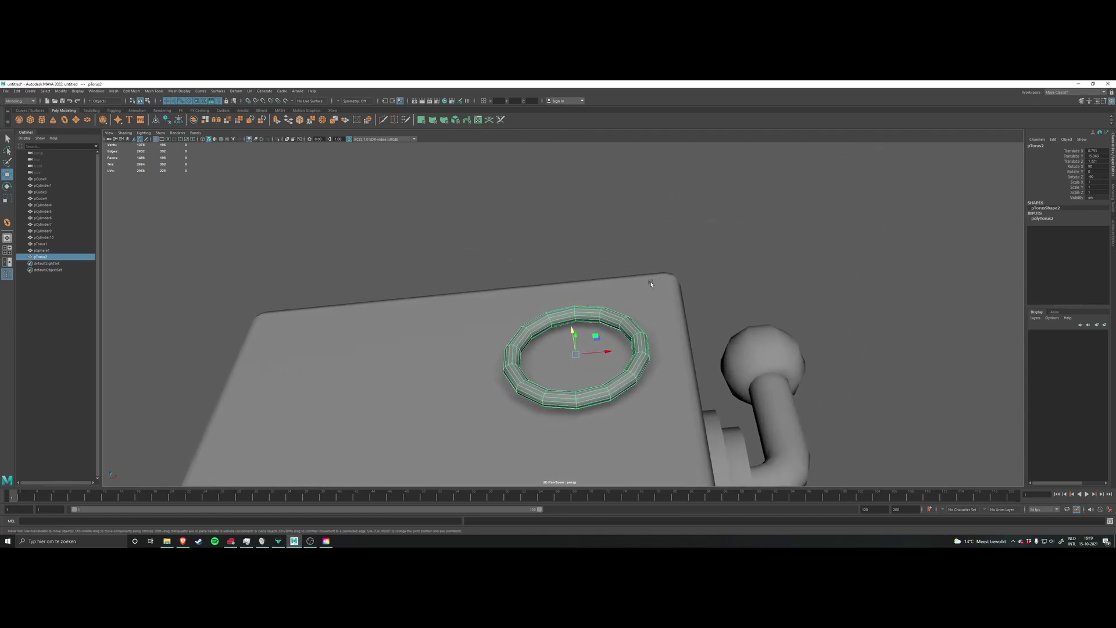
scroll(584, 317, up, 8)
alt+middle_drag(599, 332, 606, 265)
alt+drag(606, 265, 603, 293)
right_drag(612, 259, 611, 238)
scroll(619, 249, up, 3)
double_click(629, 269)
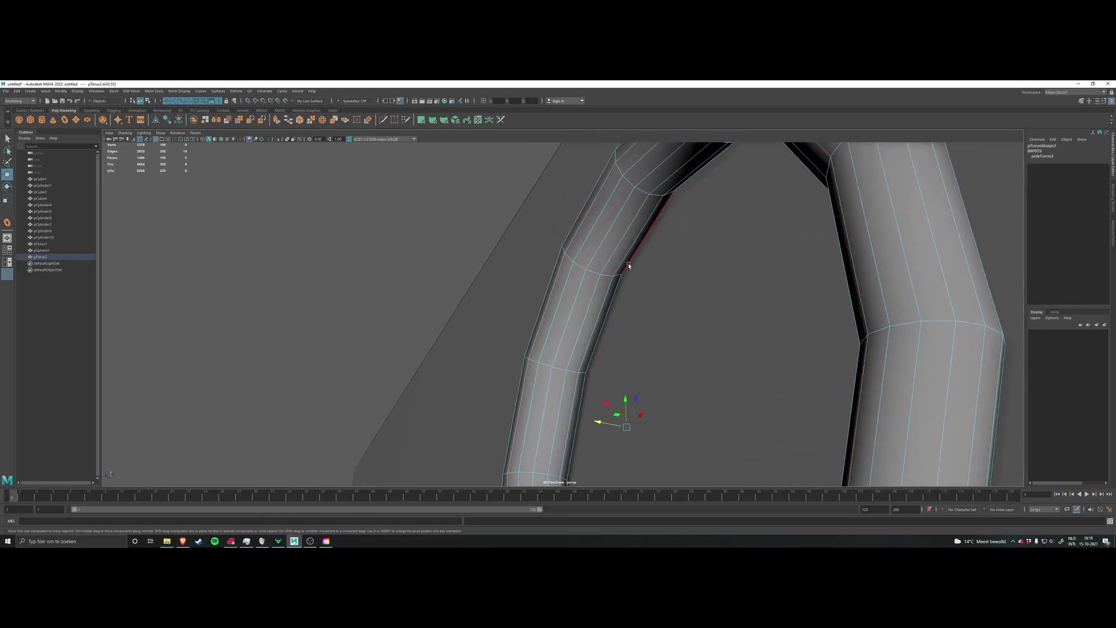
mouse_move(652, 277)
alt+mouse_down()
mouse_move(641, 263)
mouse_move(632, 296)
mouse_move(643, 273)
alt+mouse_up()
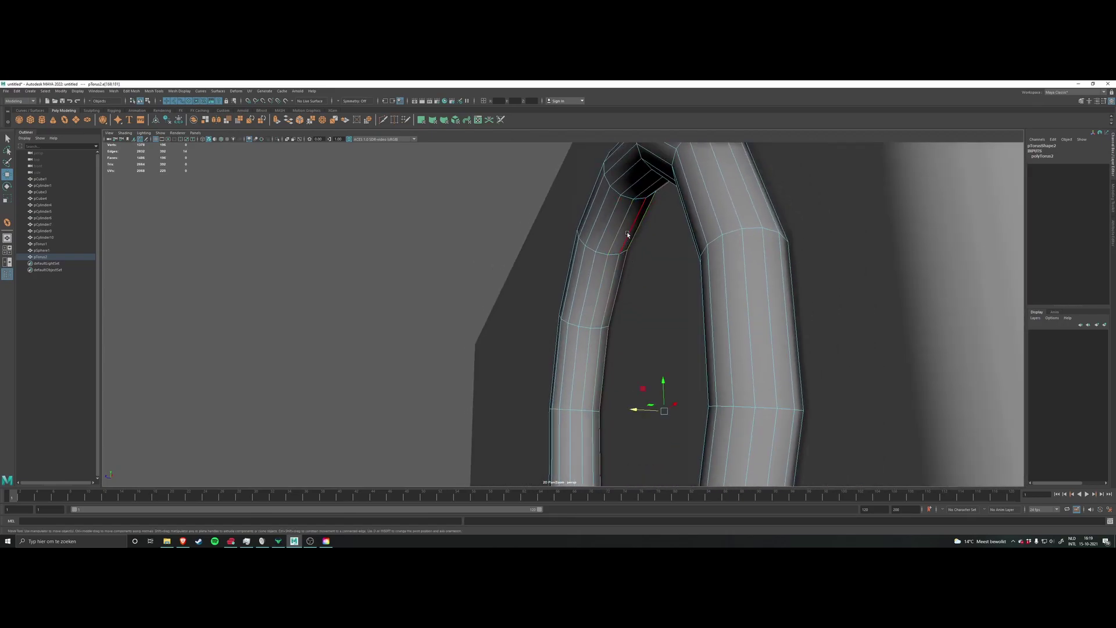
scroll(661, 259, down, 5)
alt+drag(660, 259, 625, 271)
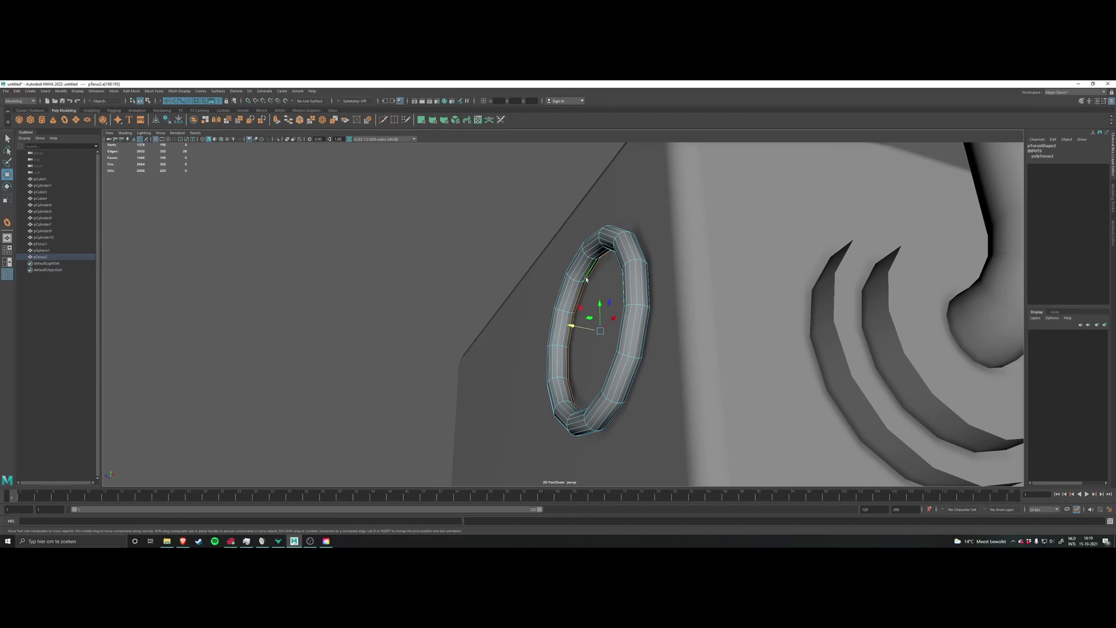
scroll(586, 279, up, 6)
scroll(574, 303, down, 3)
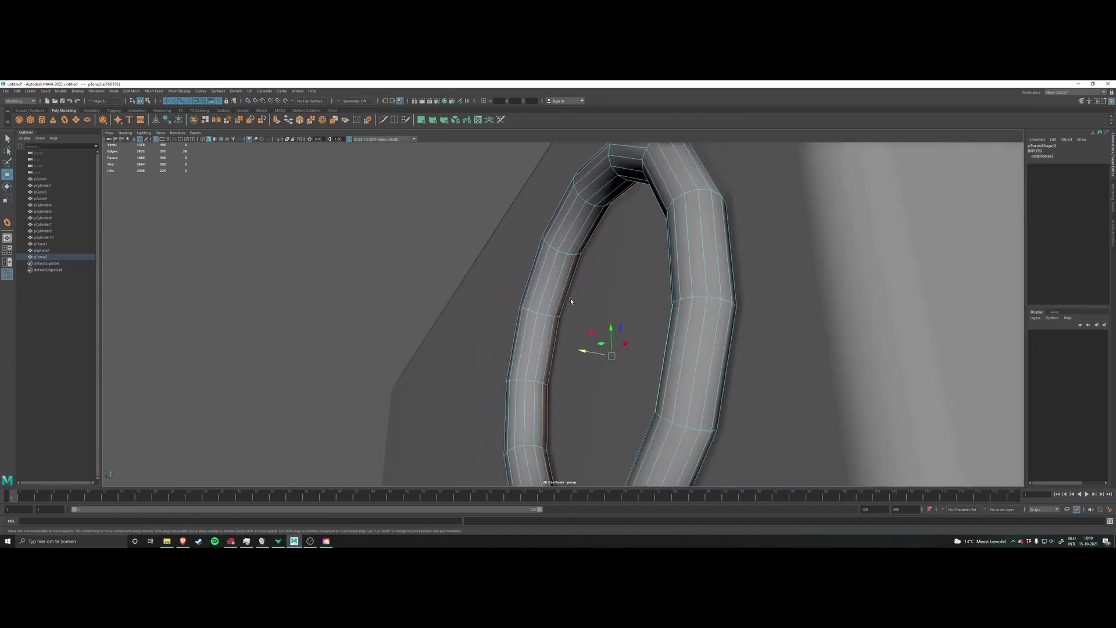
alt+middle_drag(589, 275, 581, 262)
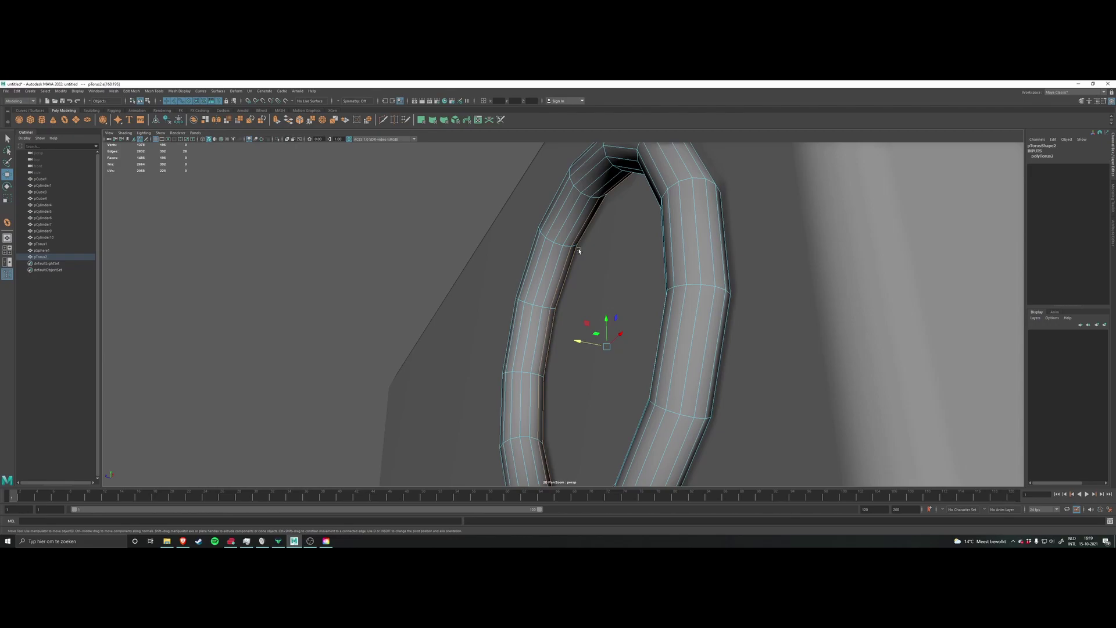
scroll(579, 250, up, 3)
scroll(580, 246, down, 1)
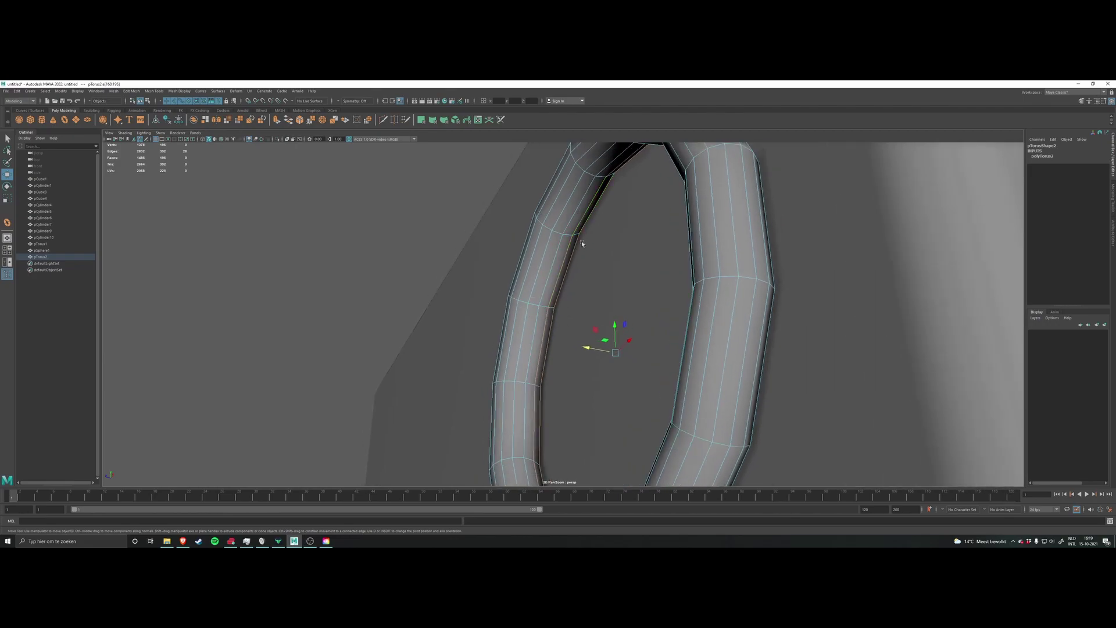
scroll(547, 325, down, 4)
alt+middle_drag(568, 305, 565, 284)
scroll(506, 249, up, 1)
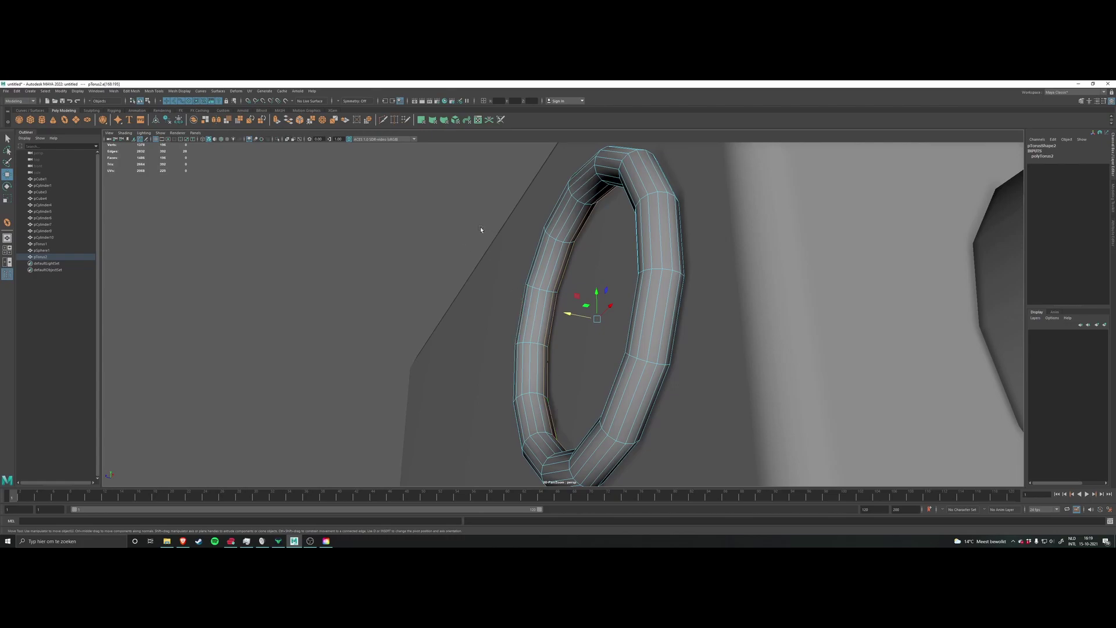
ctrl+right_drag(480, 228, 481, 265)
alt+drag(536, 249, 561, 283)
key(Delete)
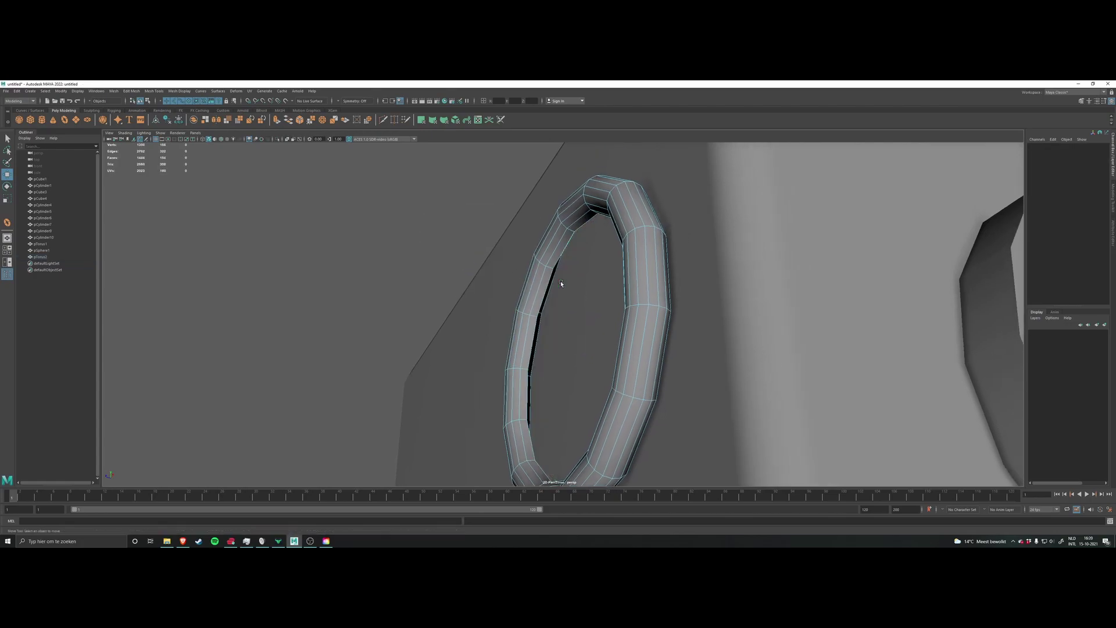
Step: Try to delete further face loops of the eye ring beside the opened inner side
scroll(573, 256, up, 5)
click(517, 289)
scroll(517, 289, down, 3)
shift+click(528, 325)
alt+drag(515, 367, 567, 323)
click(573, 285)
alt+drag(573, 285, 561, 256)
click(559, 260)
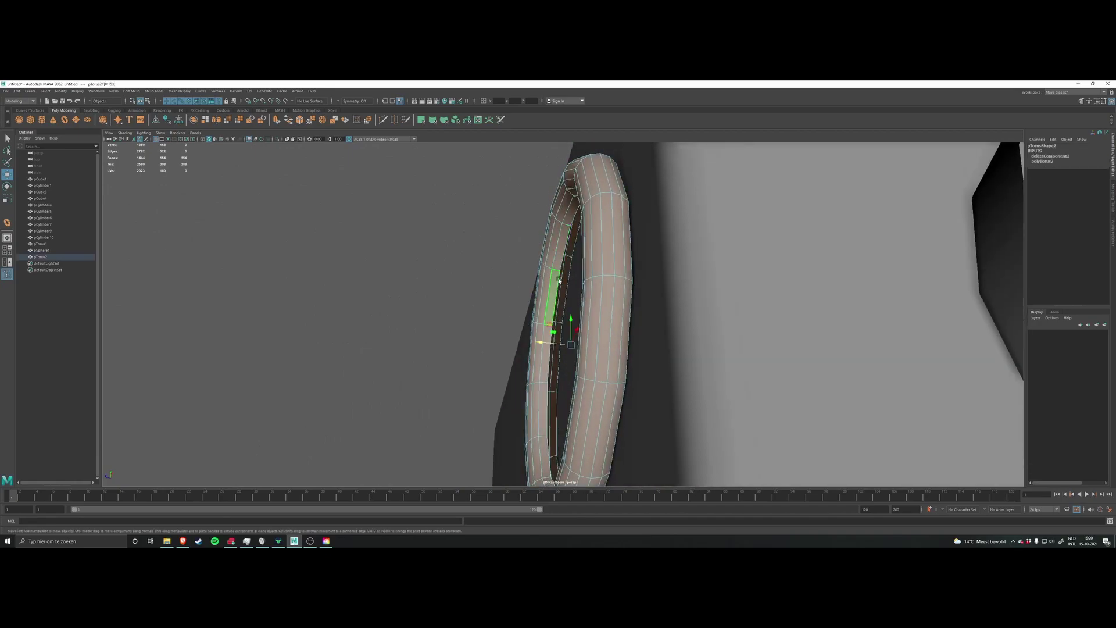
double_click(559, 282)
shift+double_click(538, 355)
key(Delete)
key(ctrl+z)
click(503, 208)
Step: Select the open border edge loop inside the eye ring and extrude it inward by scaling to build a stepped eye disc
mouse_move(575, 254)
alt+mouse_down()
mouse_move(615, 272)
mouse_move(568, 256)
mouse_move(576, 247)
alt+mouse_up()
right_drag(576, 246, 553, 246)
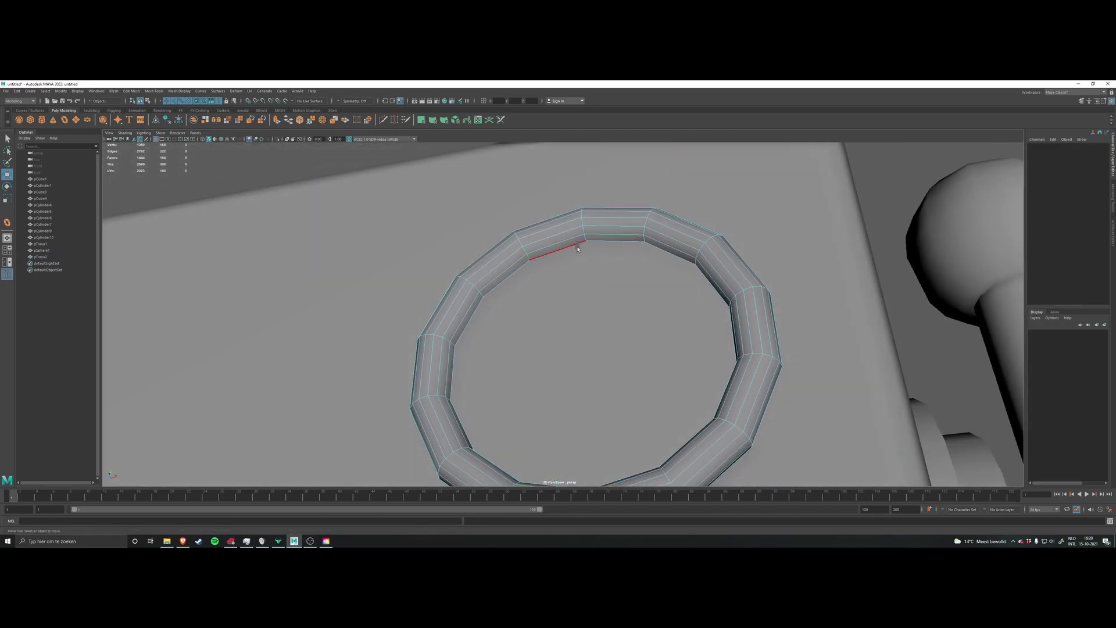
double_click(555, 245)
alt+drag(616, 304, 733, 335)
scroll(620, 290, down, 3)
key(r)
scroll(623, 303, down, 3)
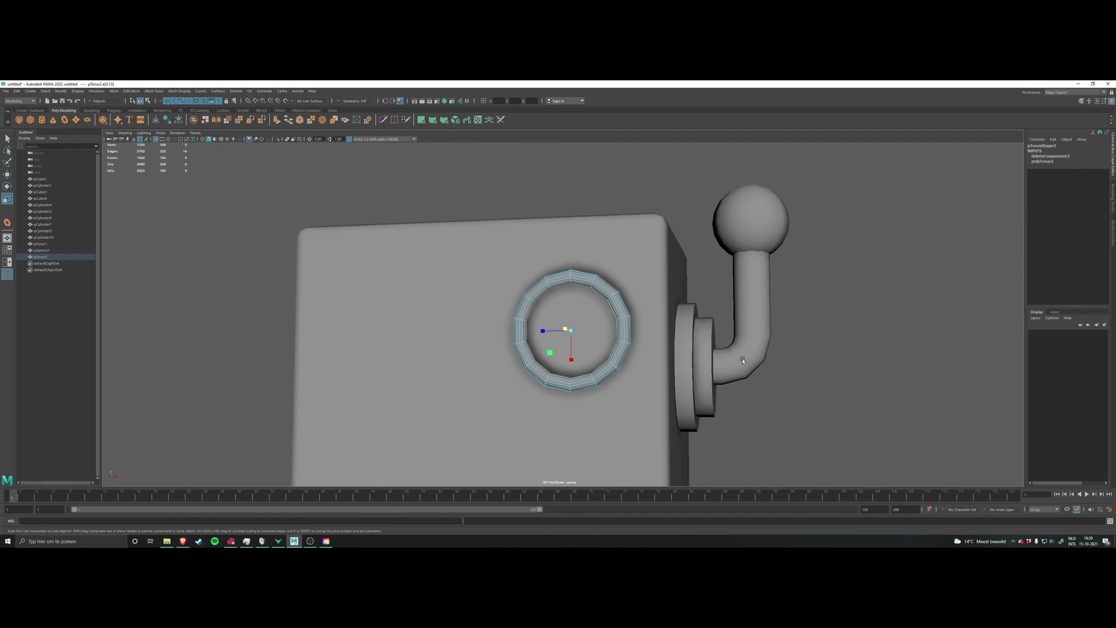
alt+right_drag(649, 367, 762, 349)
alt+middle_drag(625, 347, 637, 364)
scroll(628, 366, up, 3)
alt+drag(625, 366, 643, 346)
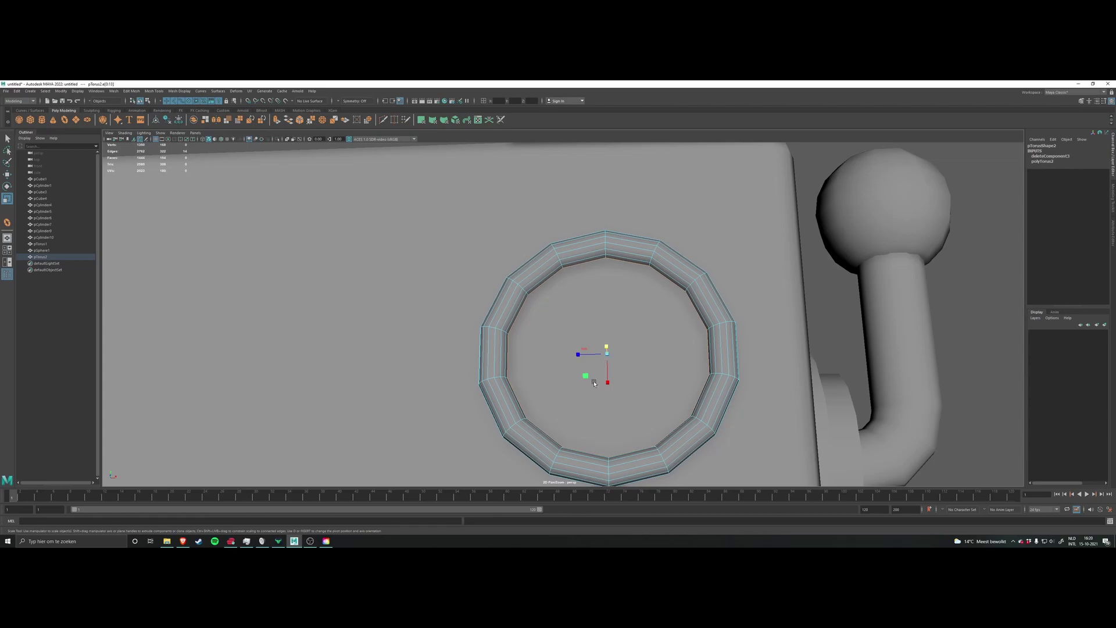
shift+drag(586, 378, 653, 361)
key(w)
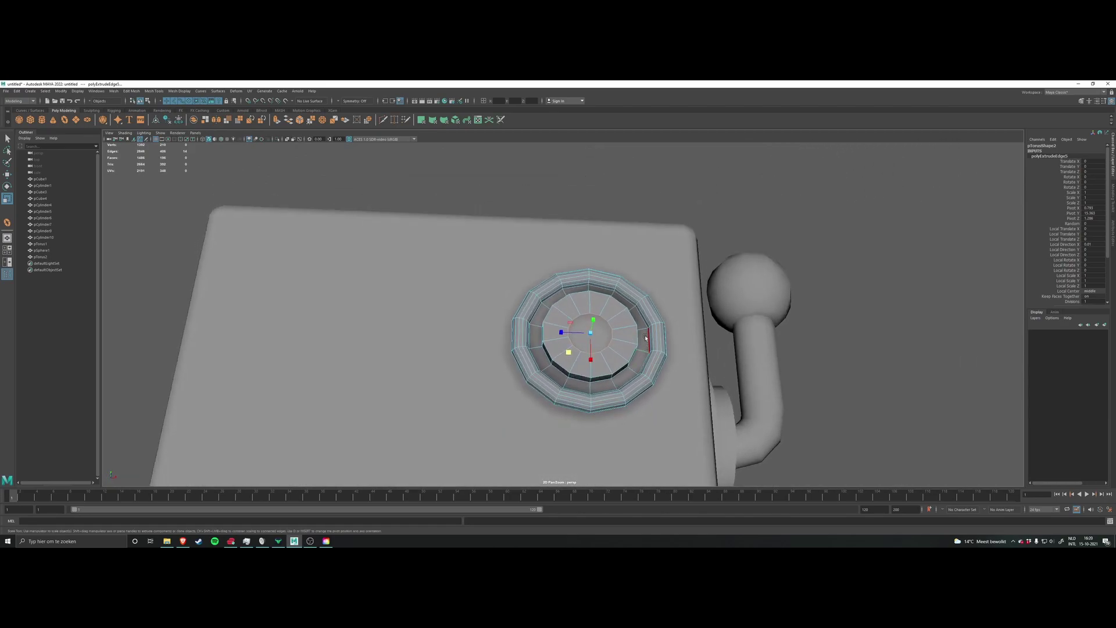
alt+drag(678, 319, 649, 337)
scroll(620, 333, down, 3)
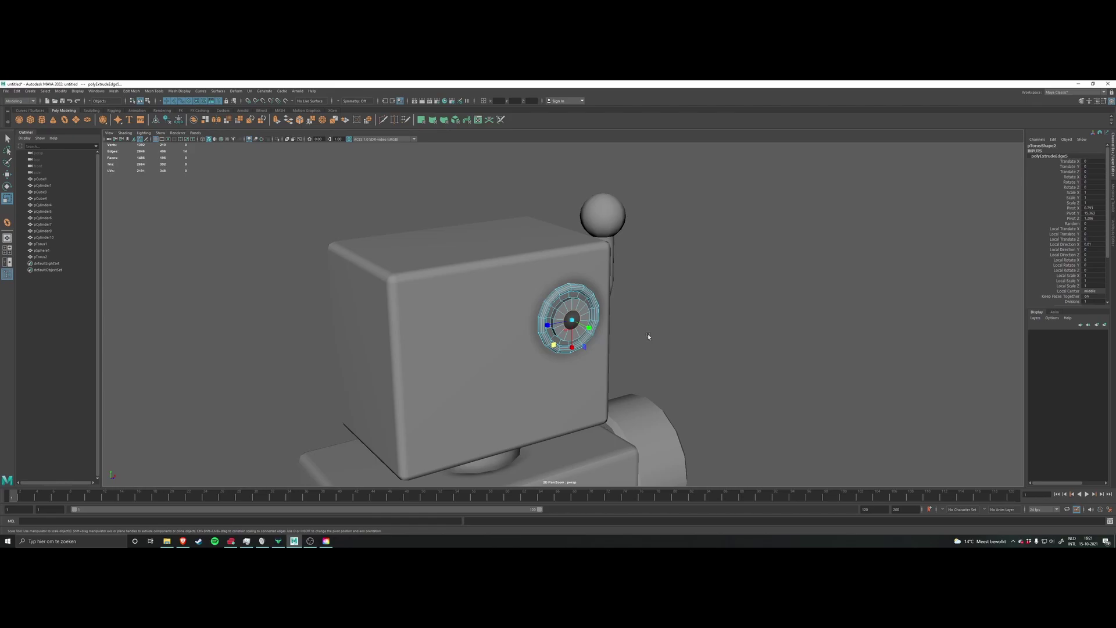
Step: Merge the open inner border edges of the eye disc to their centre to close the hole, and clear the selection
scroll(642, 280, up, 3)
scroll(638, 327, up, 3)
alt+drag(639, 326, 708, 297)
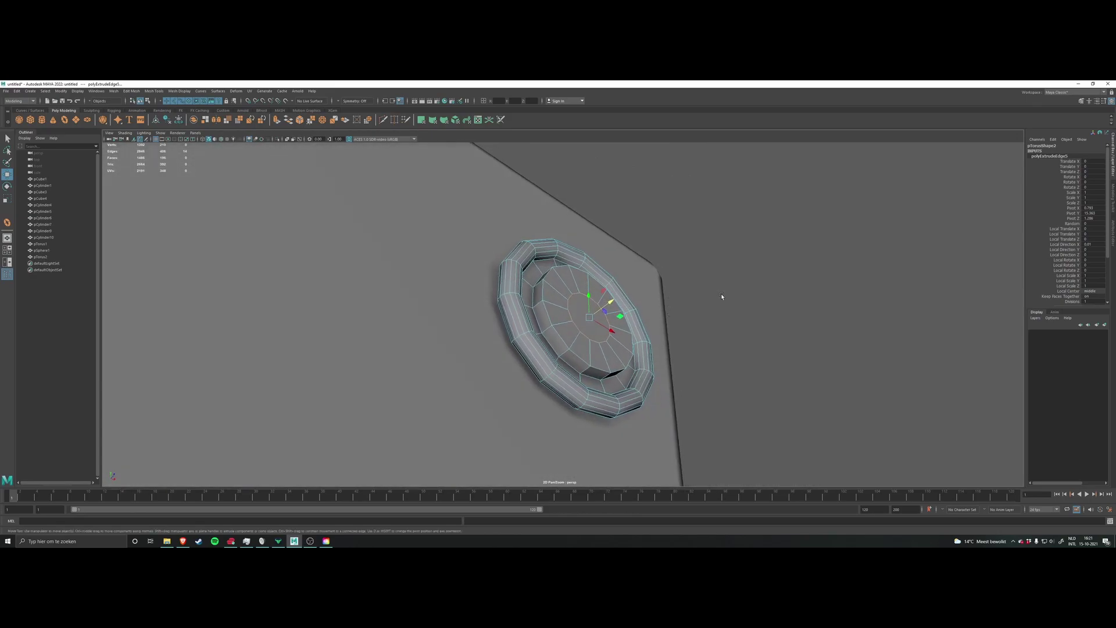
shift+right_click(718, 286)
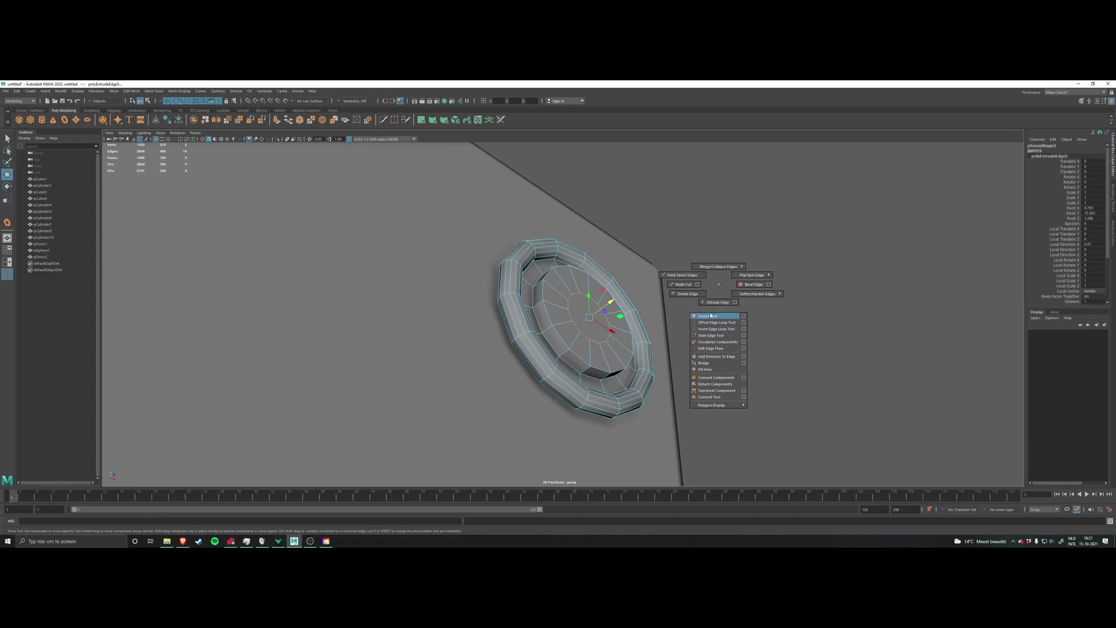
mouse_move(720, 270)
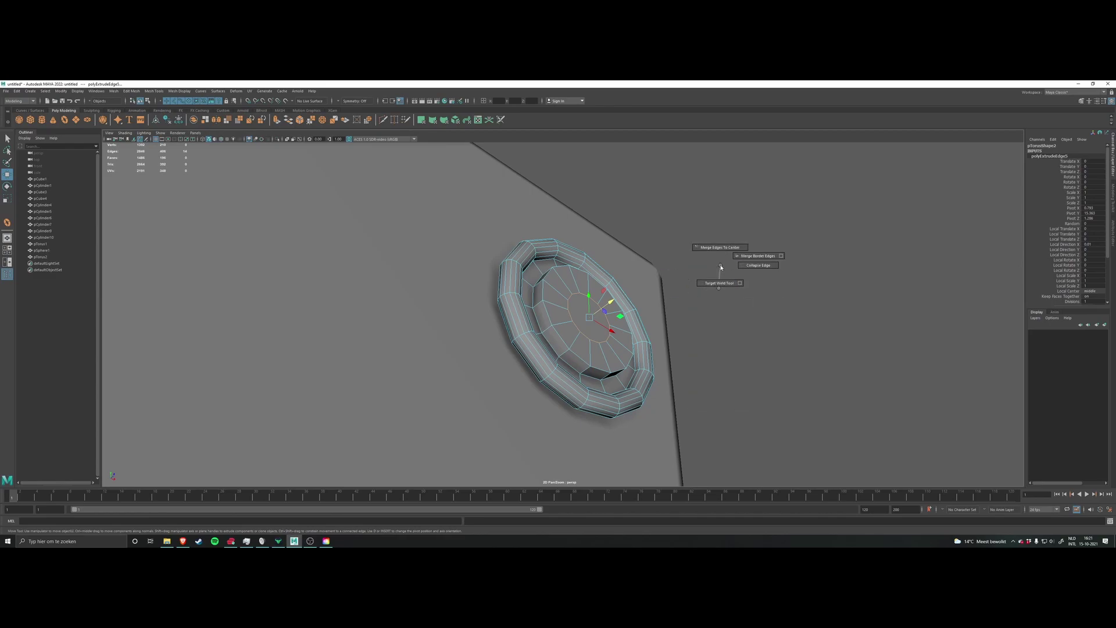
shift+right_drag(749, 270, 749, 270)
alt+drag(710, 287, 799, 300)
shift+right_drag(799, 301, 797, 280)
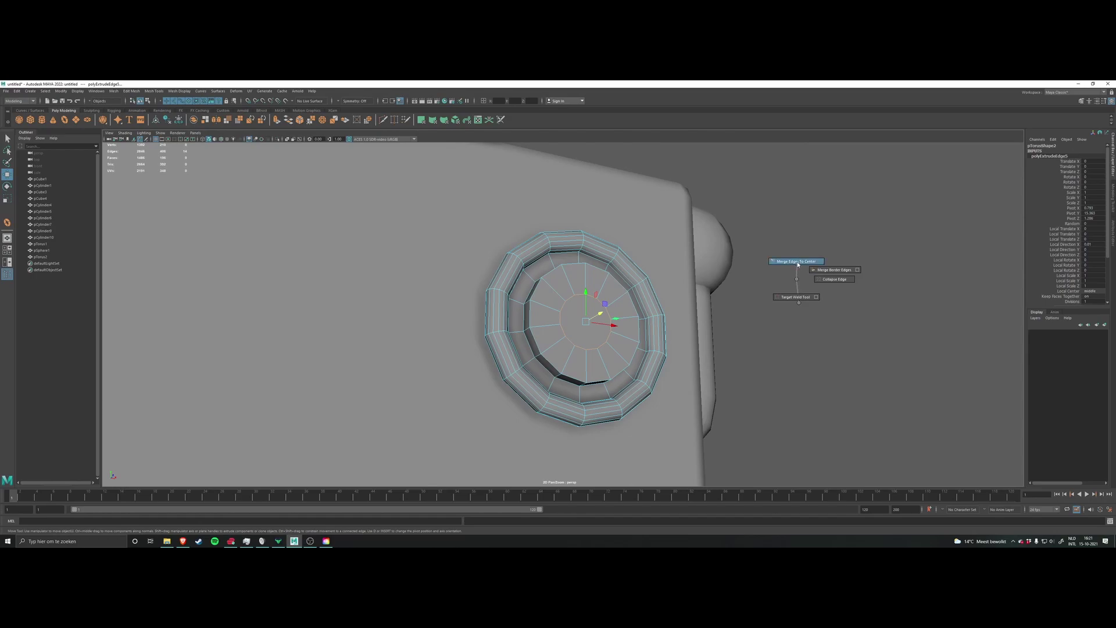
shift+right_drag(797, 264, 797, 268)
alt+drag(797, 269, 593, 276)
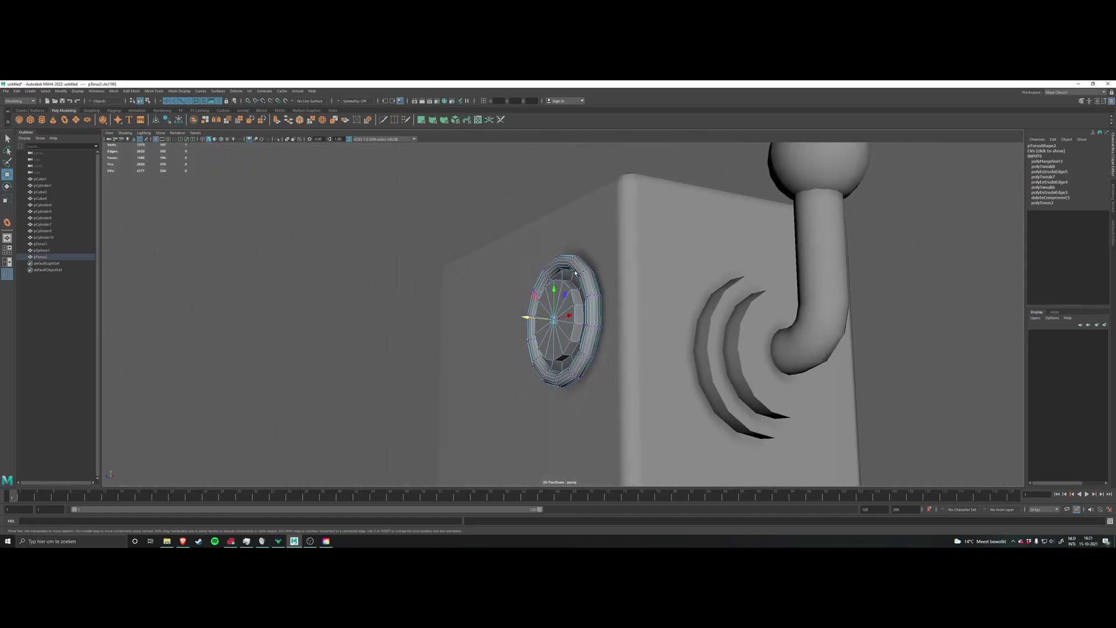
click(479, 213)
alt+drag(483, 210, 614, 356)
click(311, 541)
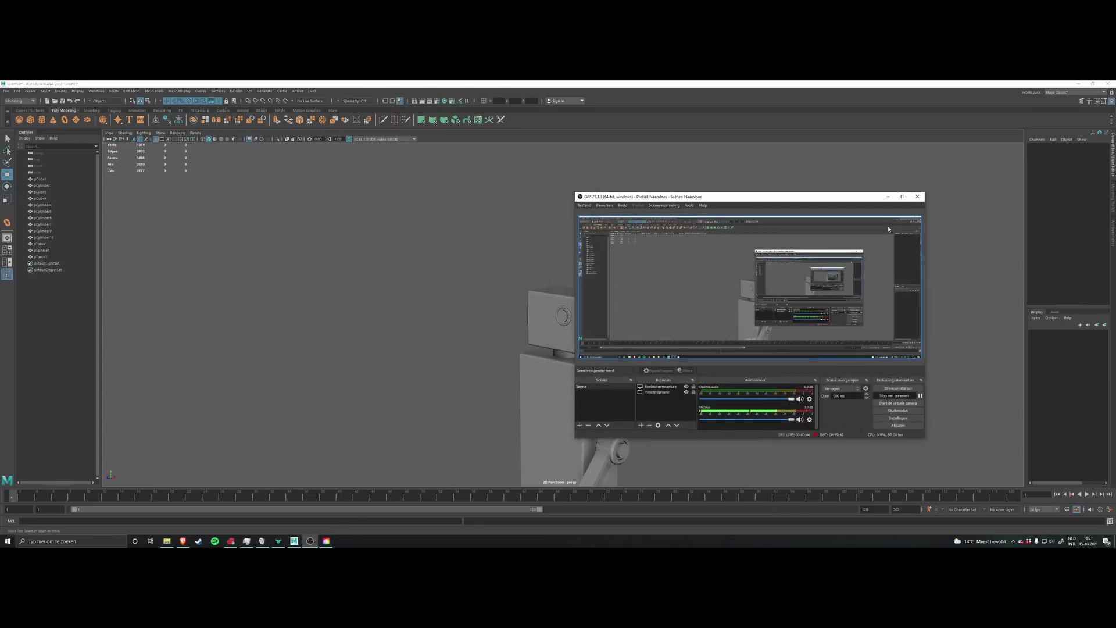
click(891, 197)
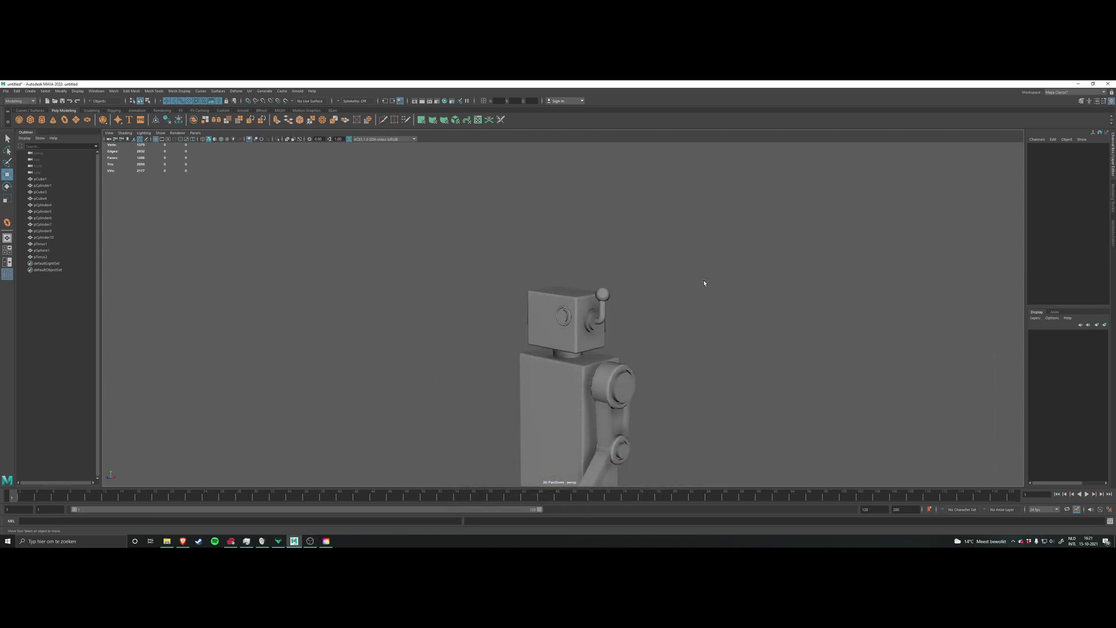
alt+drag(574, 368, 584, 331)
alt+drag(556, 396, 656, 362)
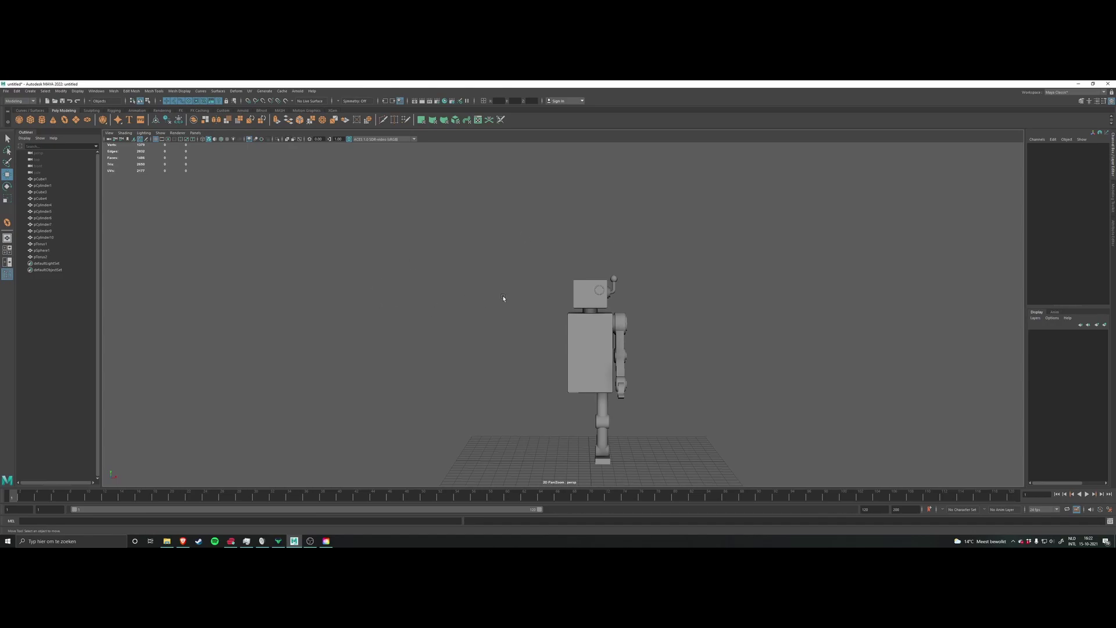
scroll(617, 306, up, 8)
alt+middle_drag(701, 317, 635, 294)
scroll(640, 299, down, 4)
alt+drag(648, 307, 621, 381)
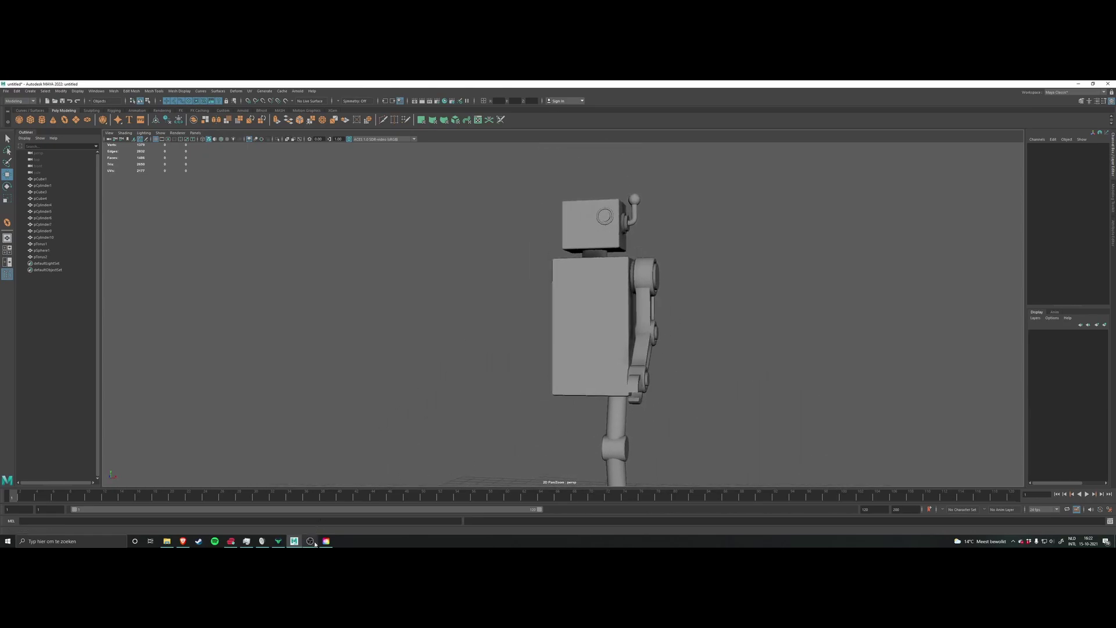
click(311, 542)
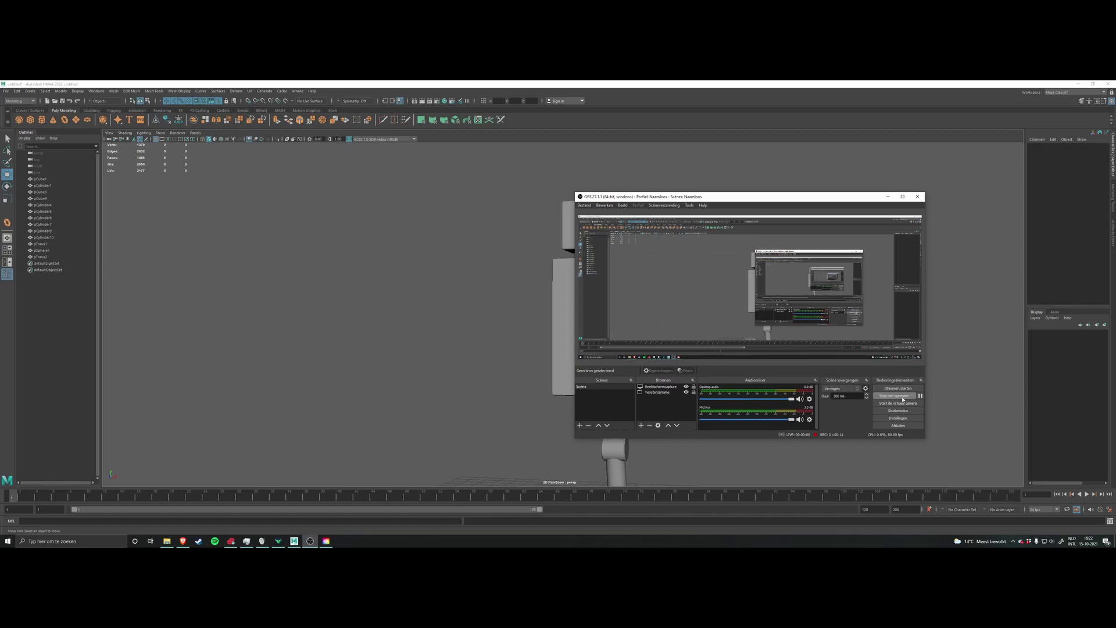